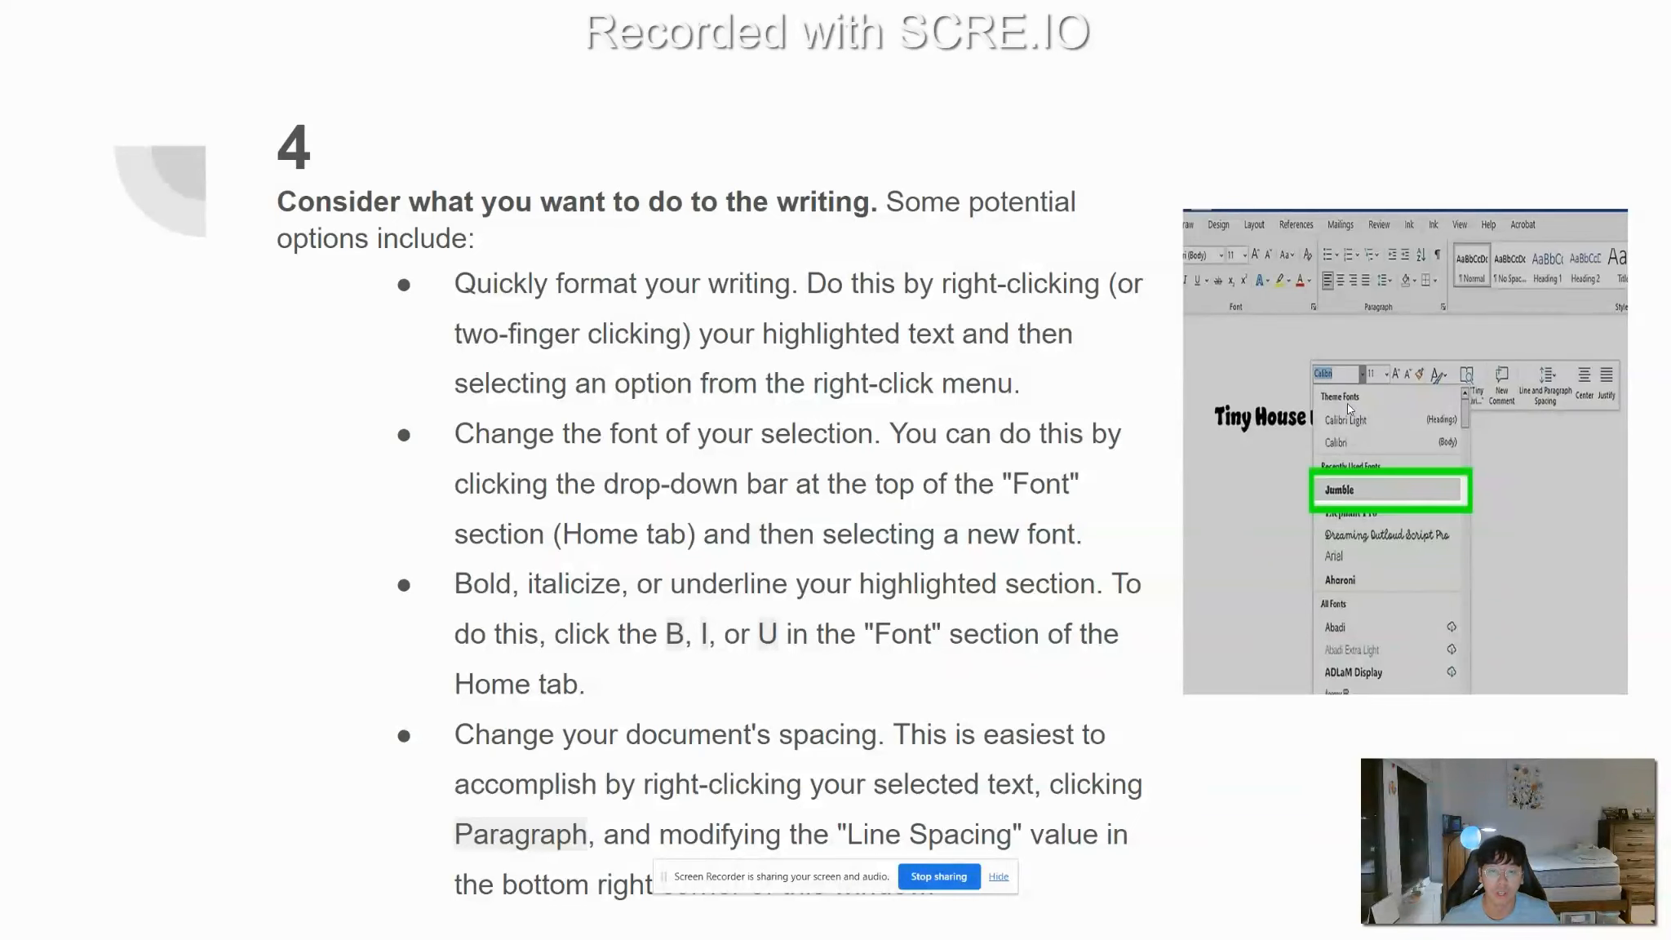
Advance the slideshow to the "Why is Microsoft Word Helpful?" slide, exit the presentation and look over the following slides.
{"action": "left_click", "coordinate": [976, 507]}
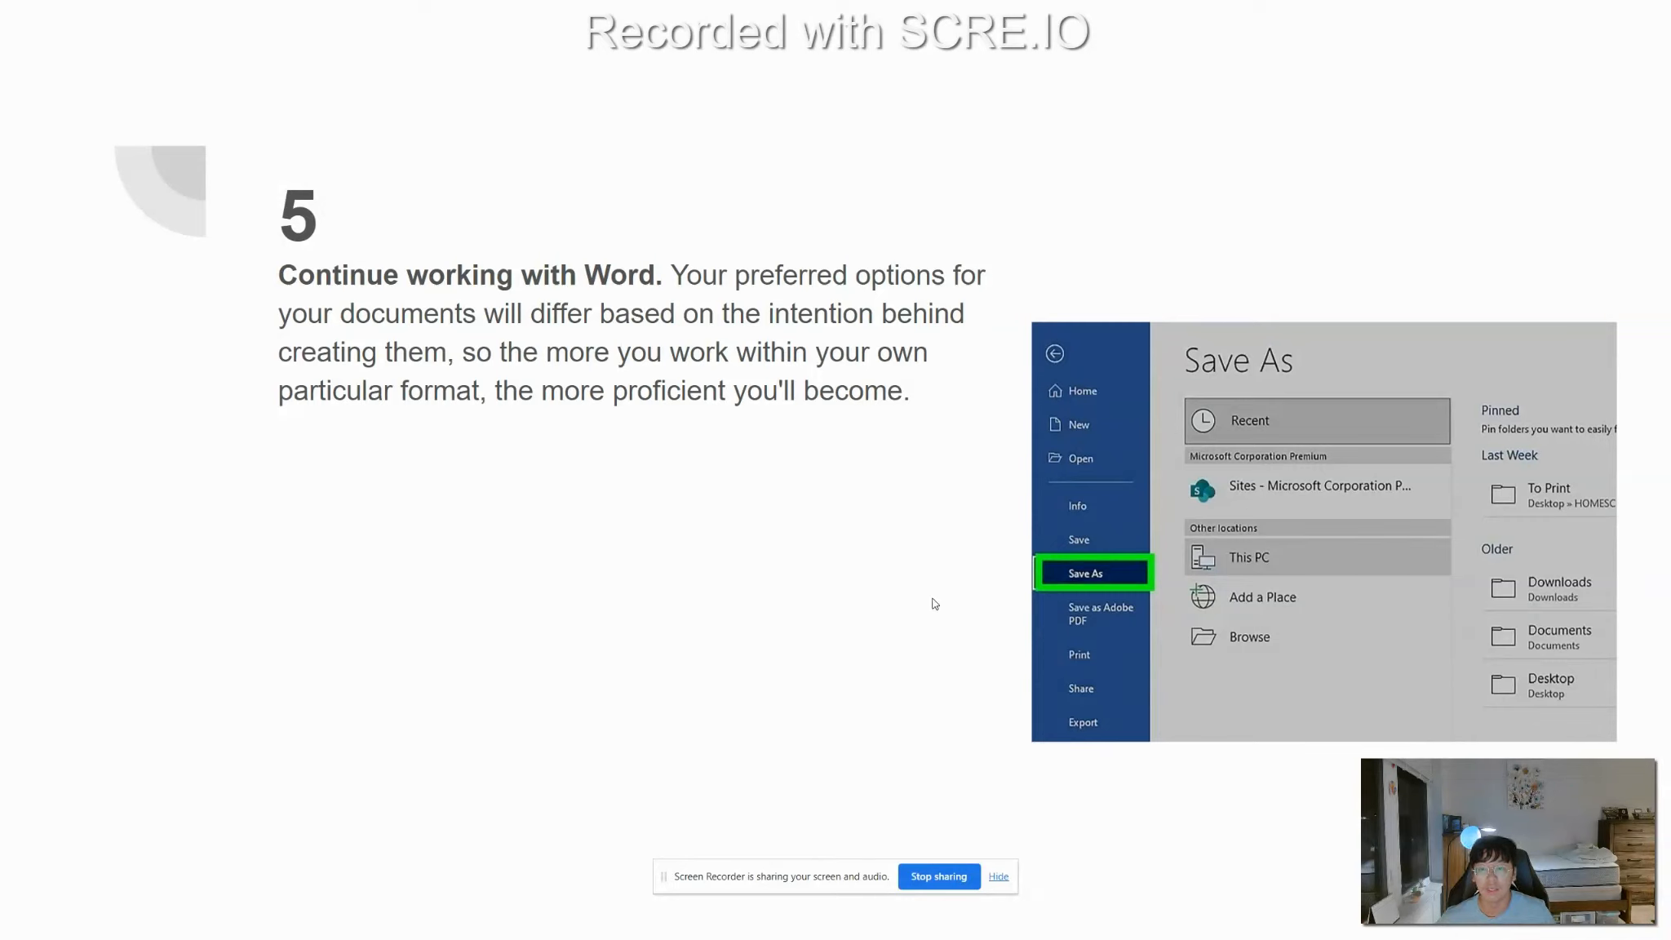
{"action": "left_click", "coordinate": [895, 649]}
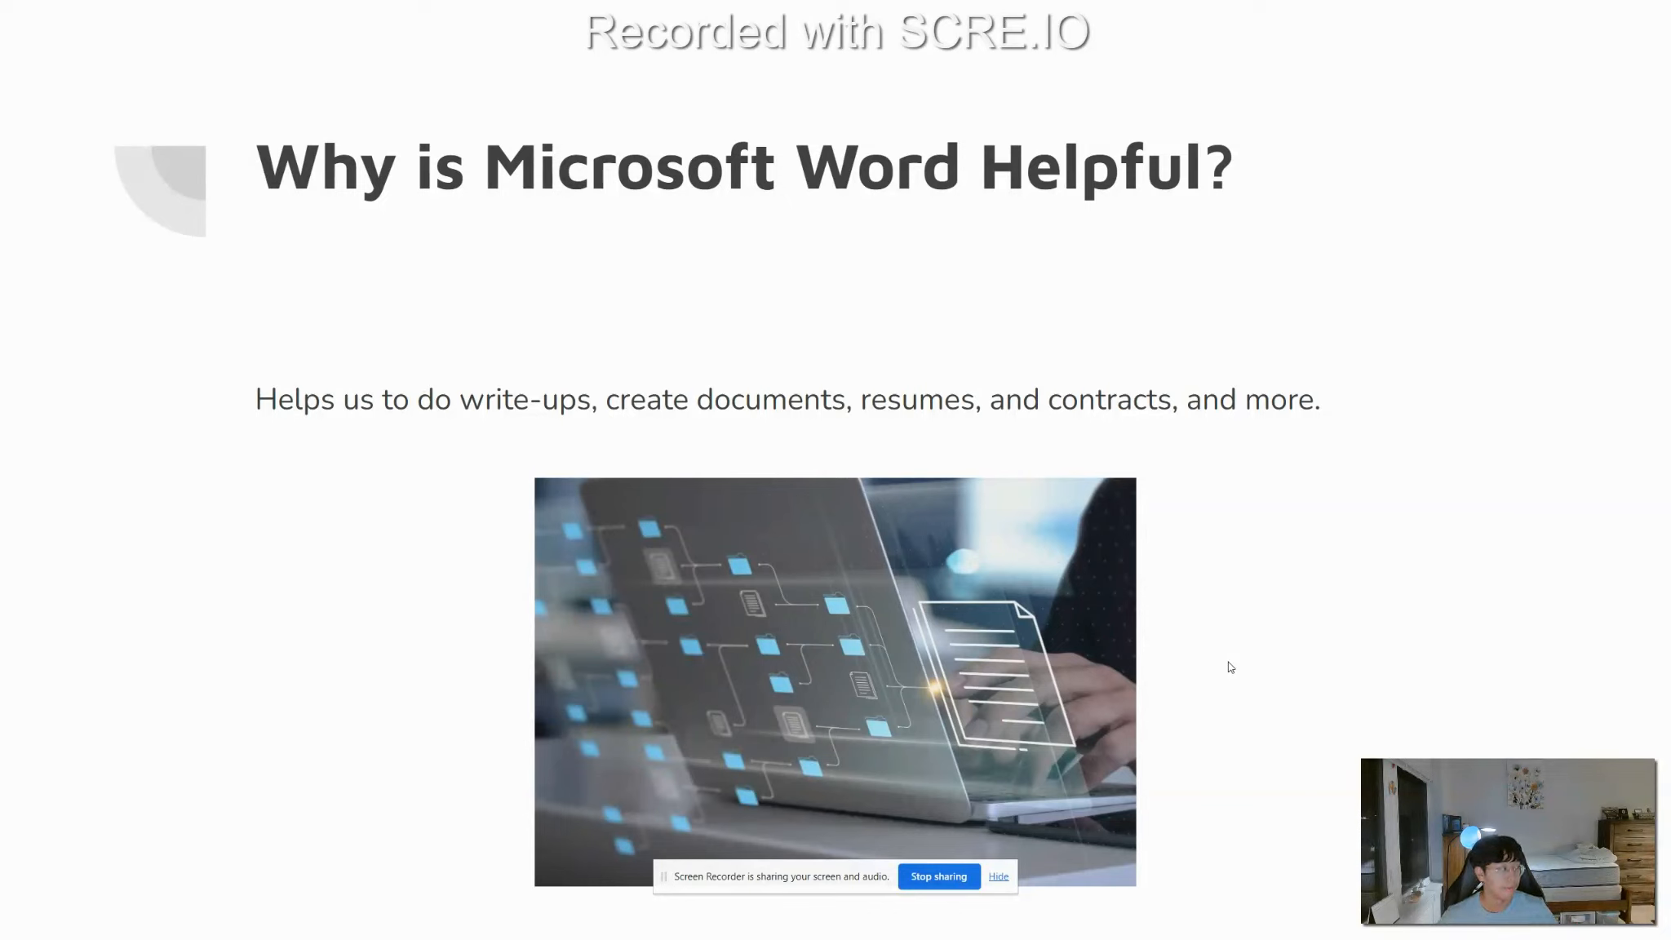
{"action": "key", "text": "Escape"}
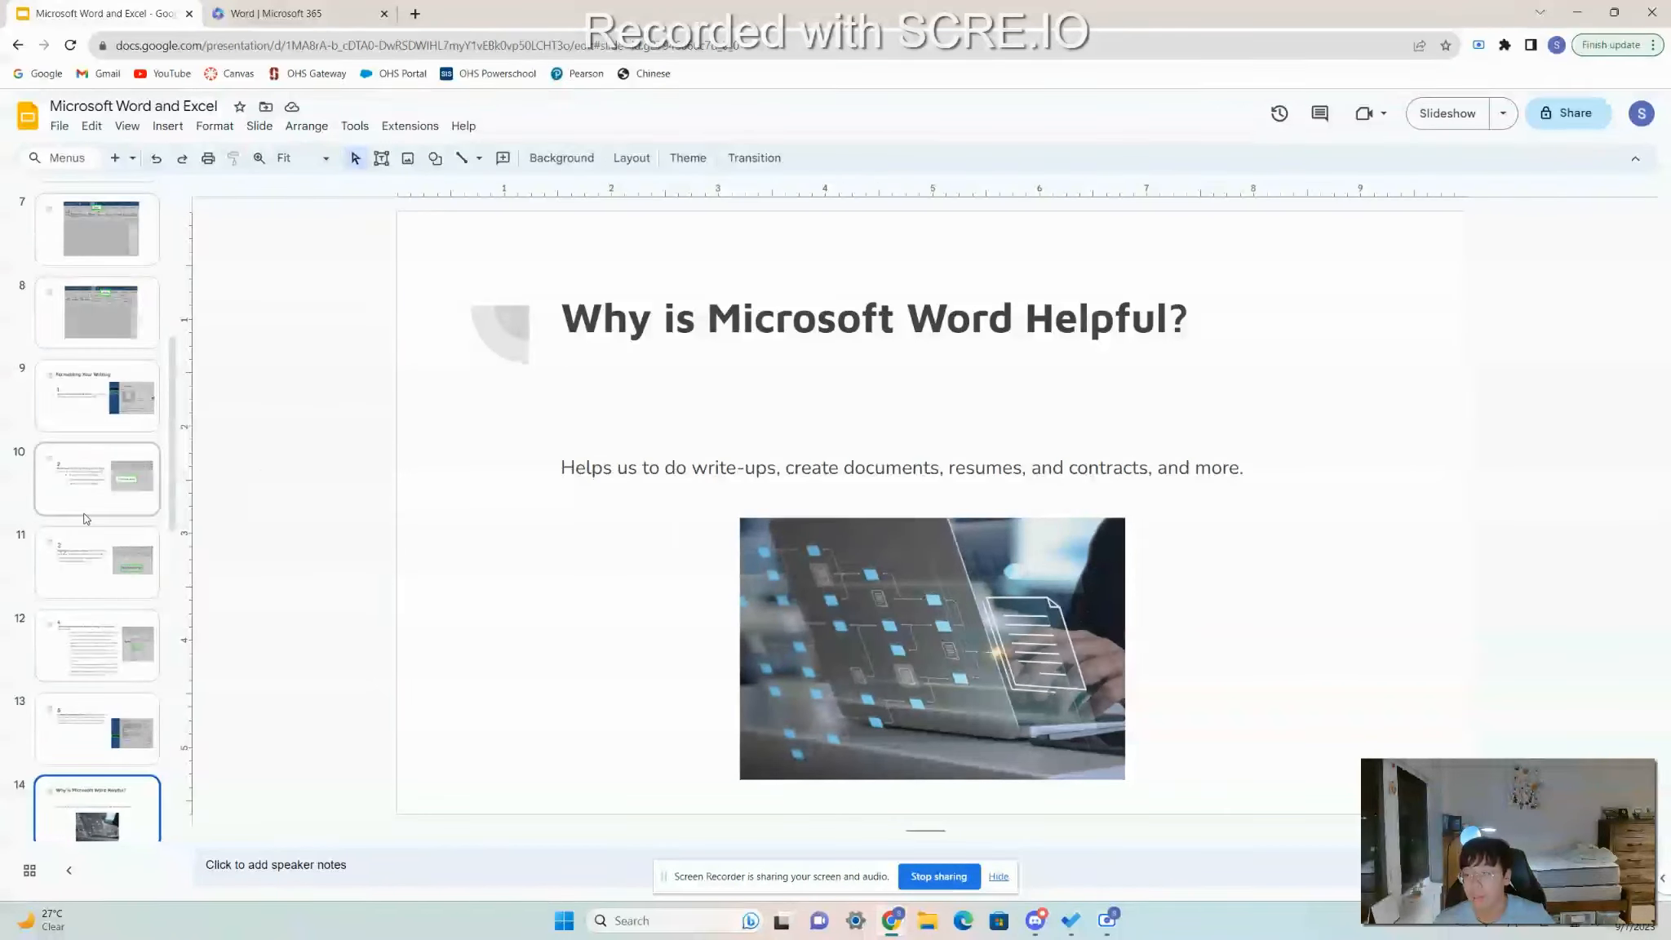
{"action": "scroll", "coordinate": [79, 537], "scroll_direction": "down", "scroll_amount": 5}
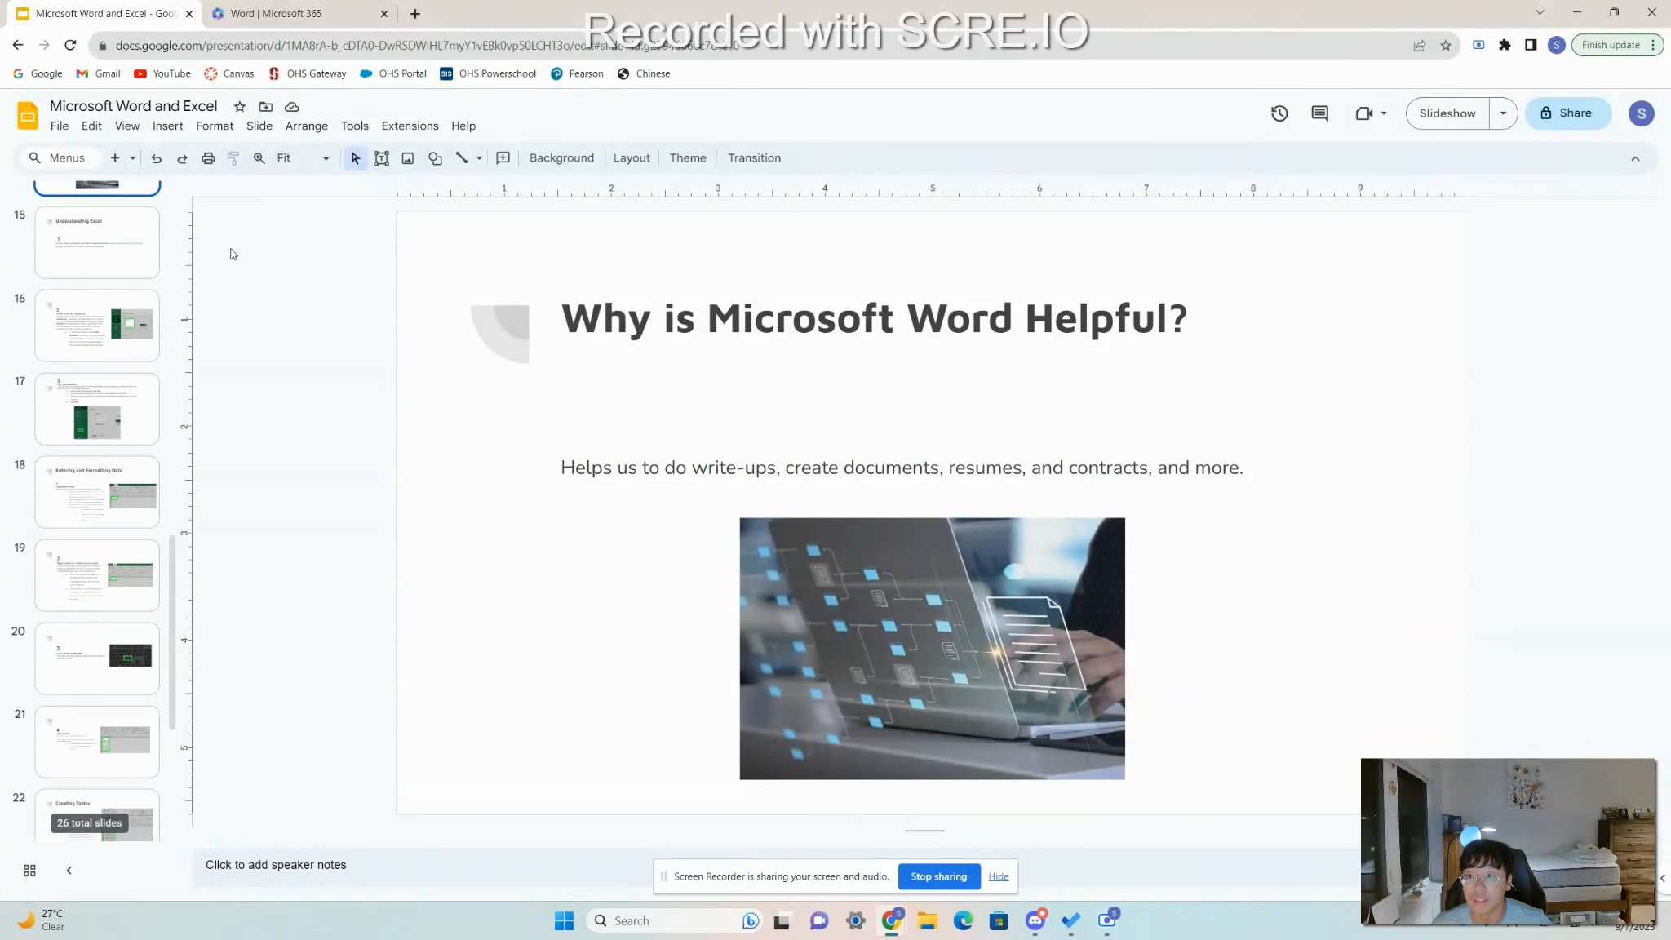
Switch to Word on Microsoft 365 and create a document from the Daily lesson plan (color) template.
{"action": "left_click", "coordinate": [254, 12]}
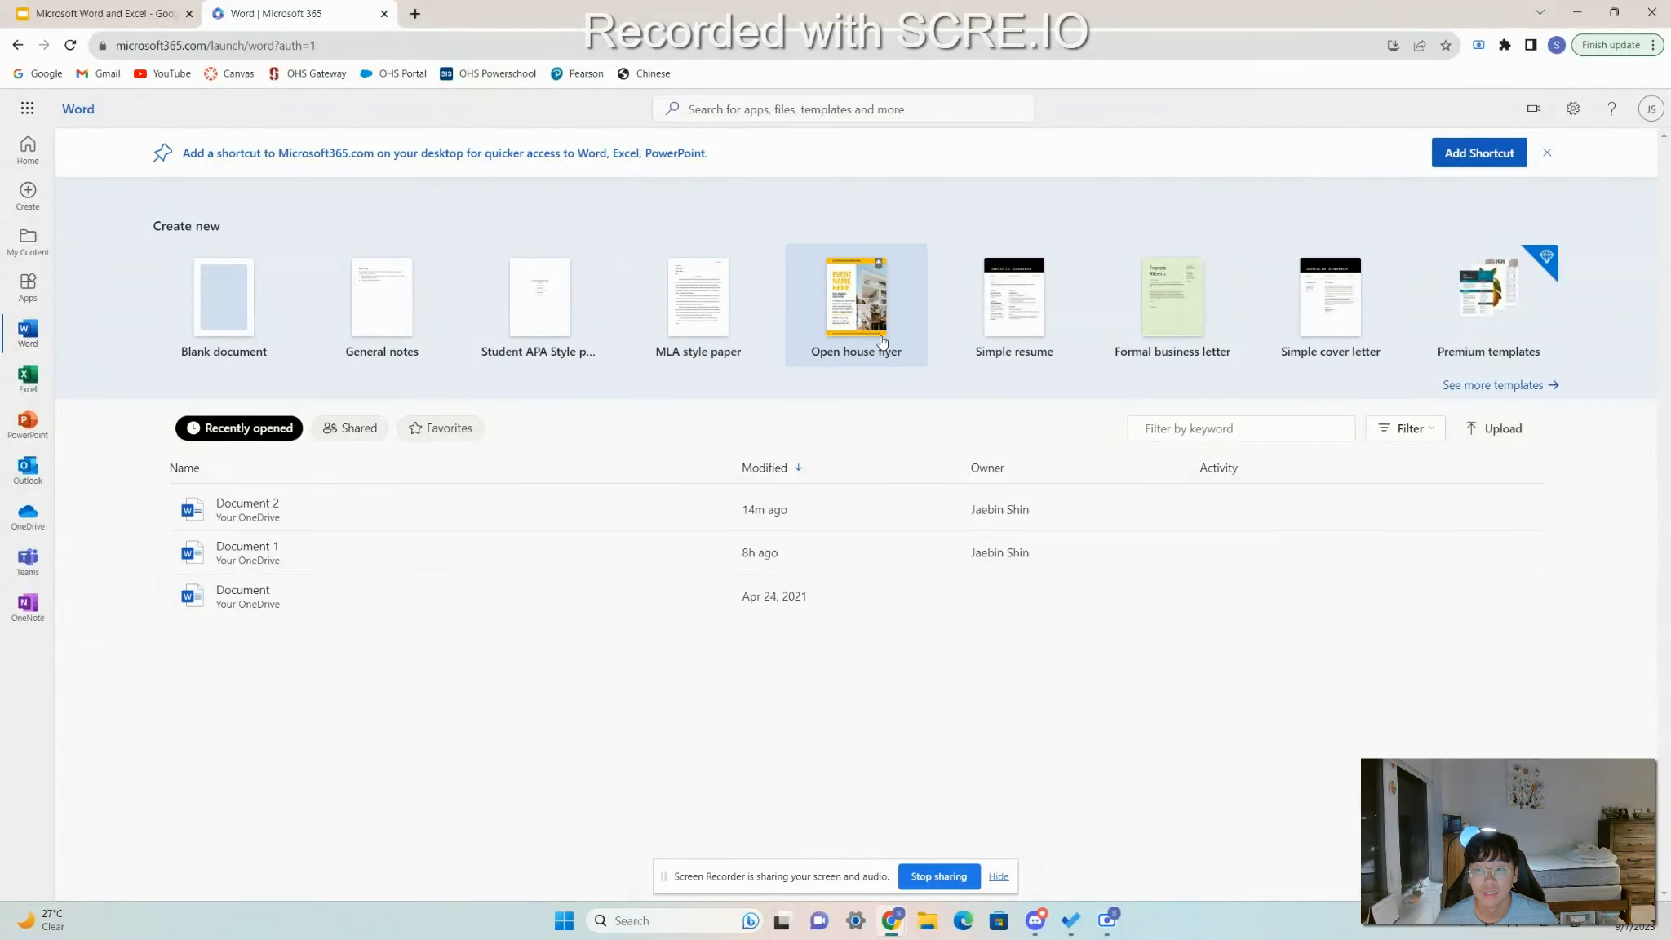
{"action": "left_click", "coordinate": [1513, 385]}
{"action": "scroll", "coordinate": [796, 587], "scroll_direction": "down", "scroll_amount": 2}
{"action": "scroll", "coordinate": [800, 614], "scroll_direction": "up", "scroll_amount": 2}
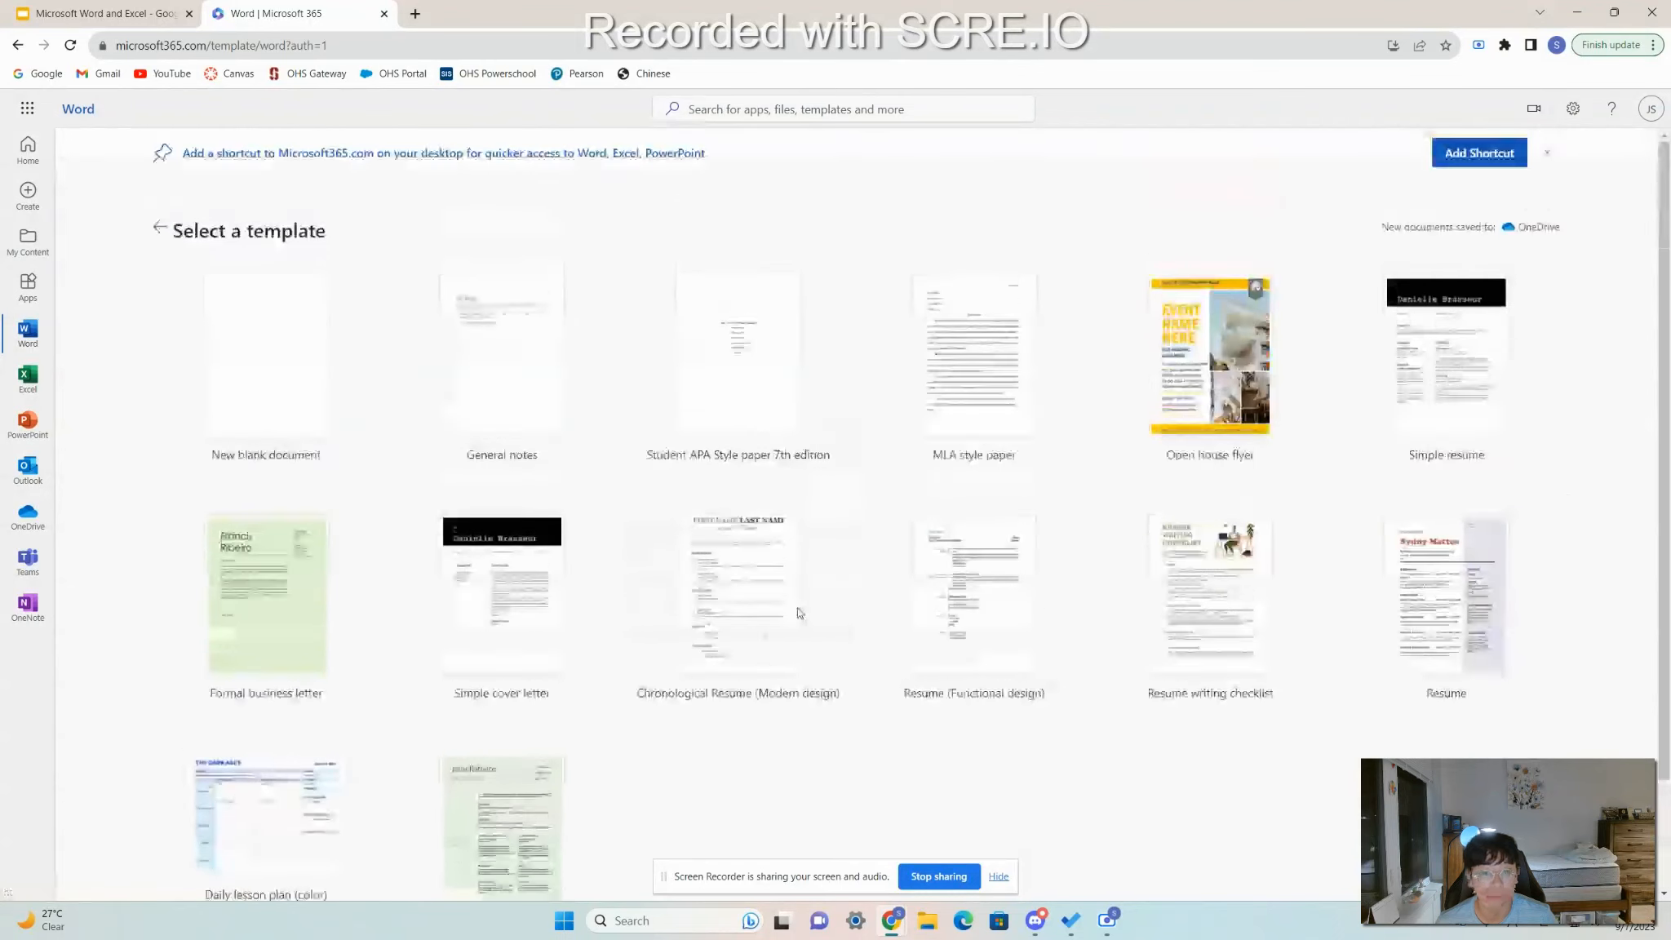
{"action": "scroll", "coordinate": [799, 614], "scroll_direction": "down", "scroll_amount": 1}
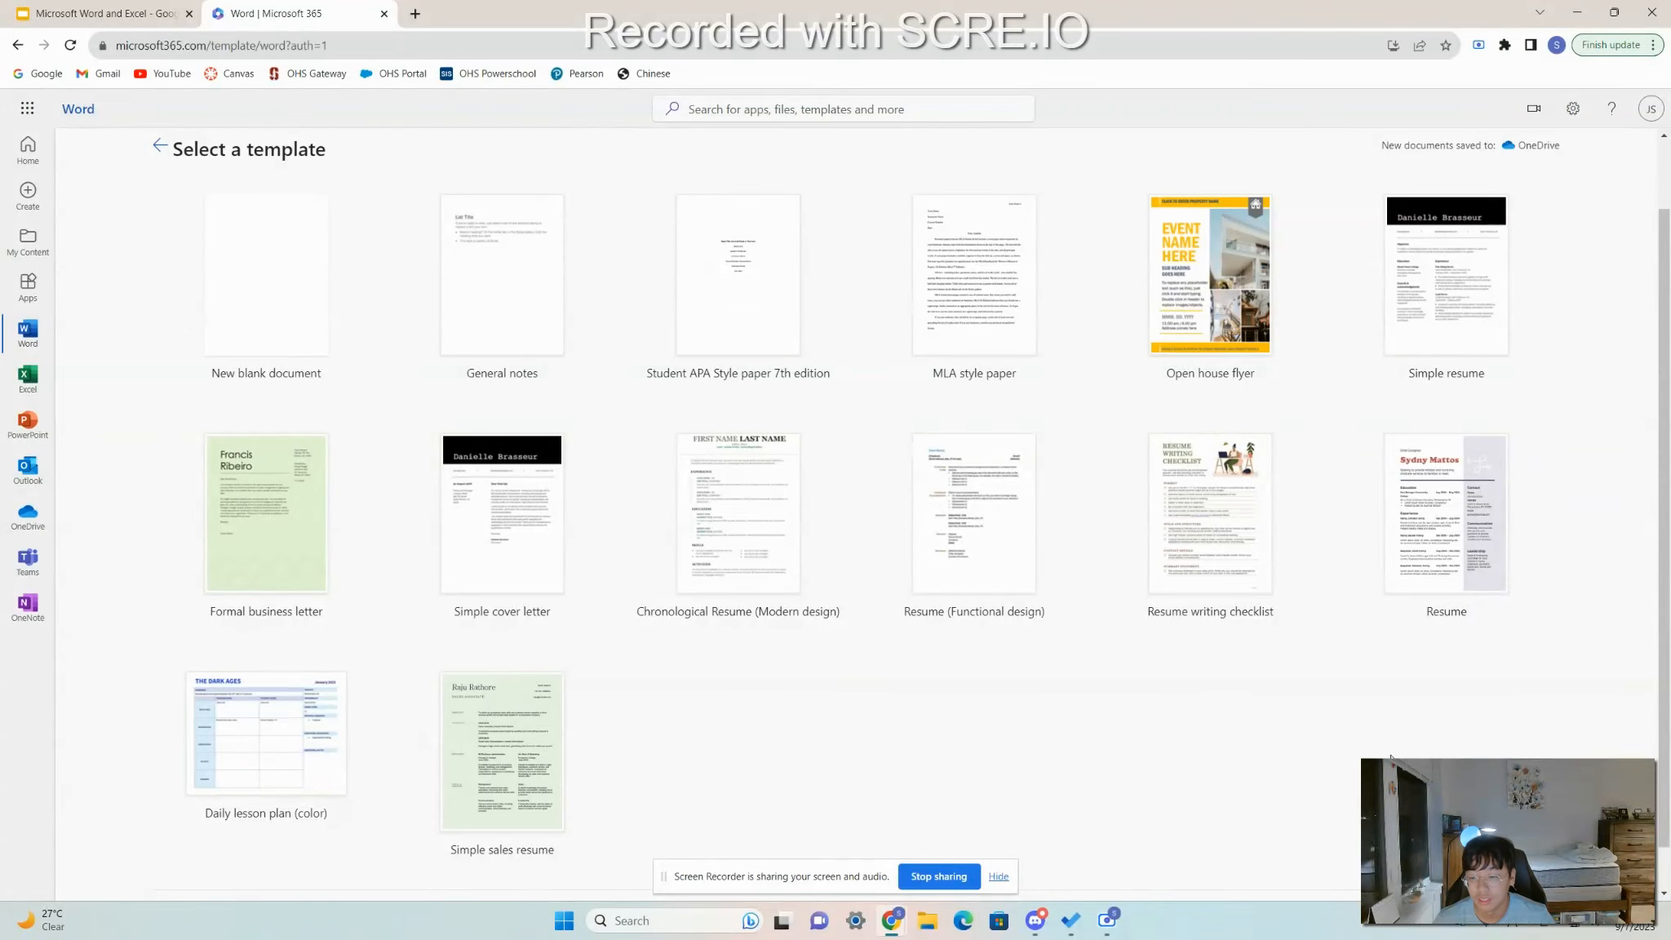
{"action": "left_click", "coordinate": [247, 753]}
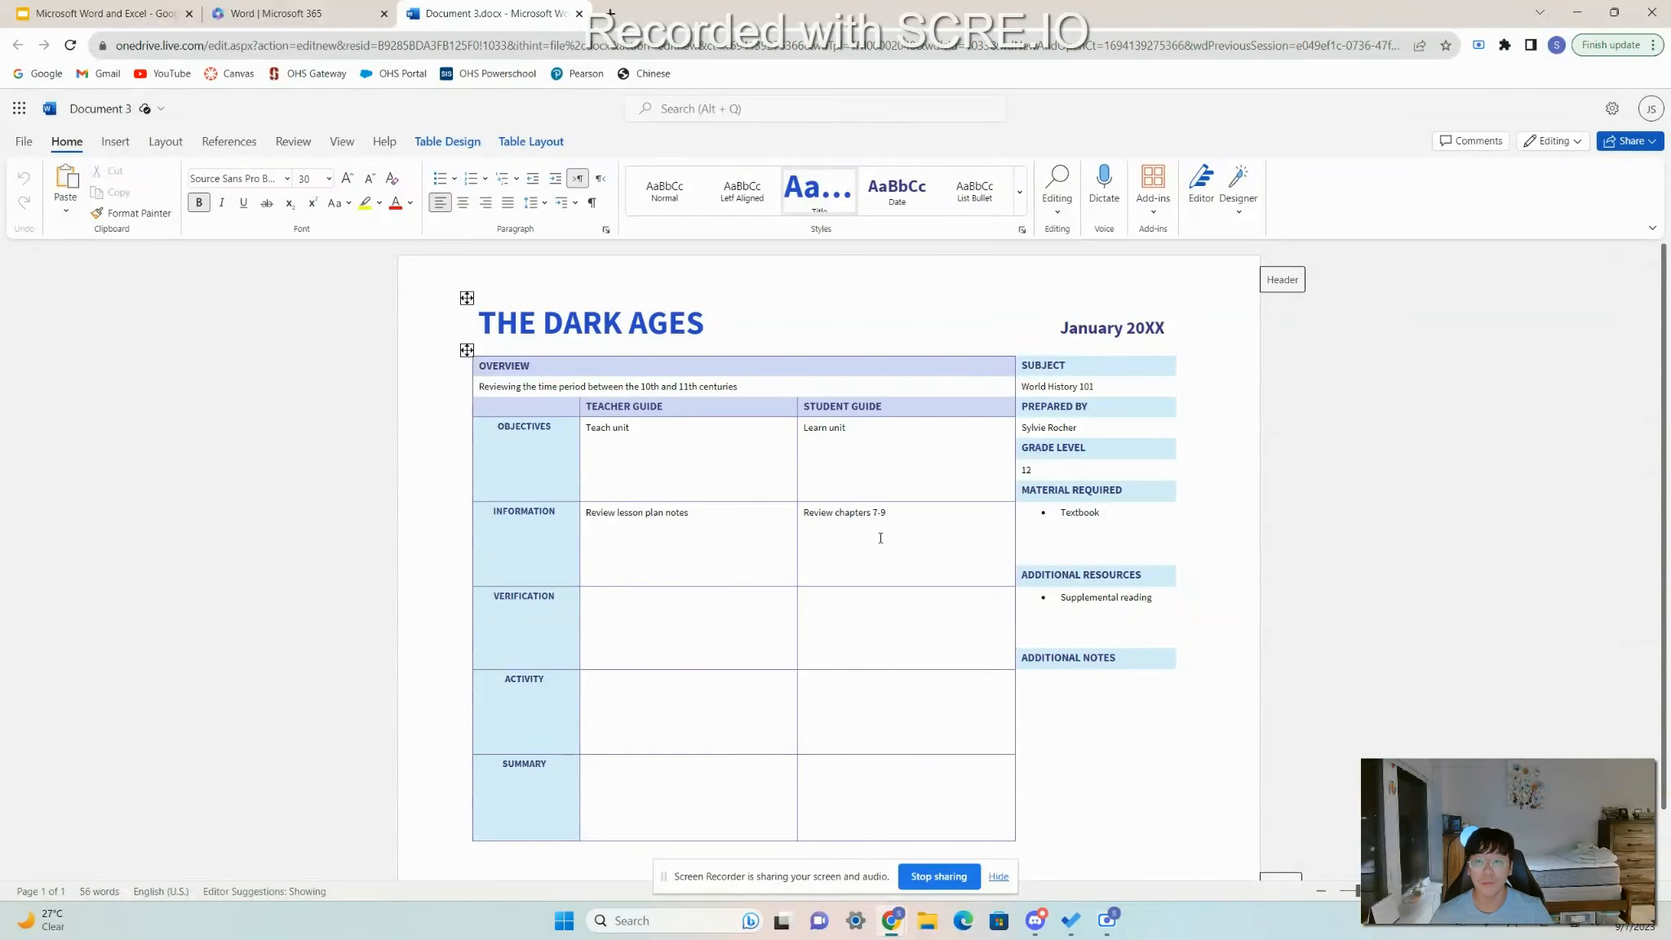
Select the "Teach unit" text in the Objectives row of the lesson plan table and clear the selection.
{"action": "left_click", "coordinate": [684, 441]}
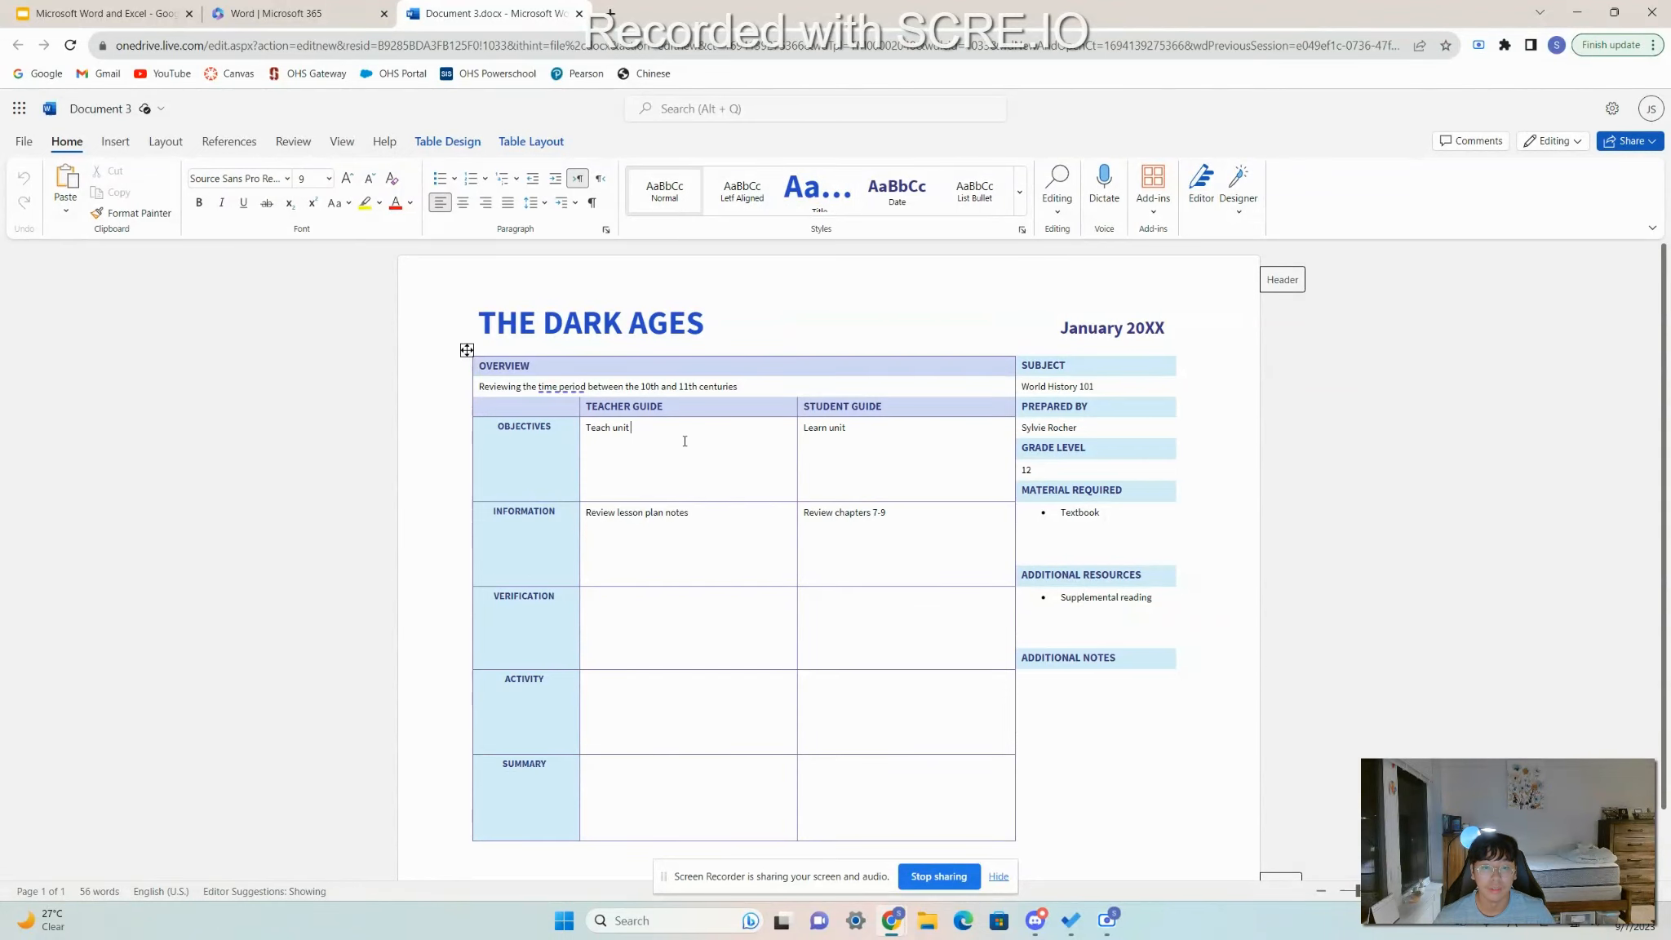
{"action": "left_click_drag", "start_coordinate": [685, 441], "coordinate": [590, 436]}
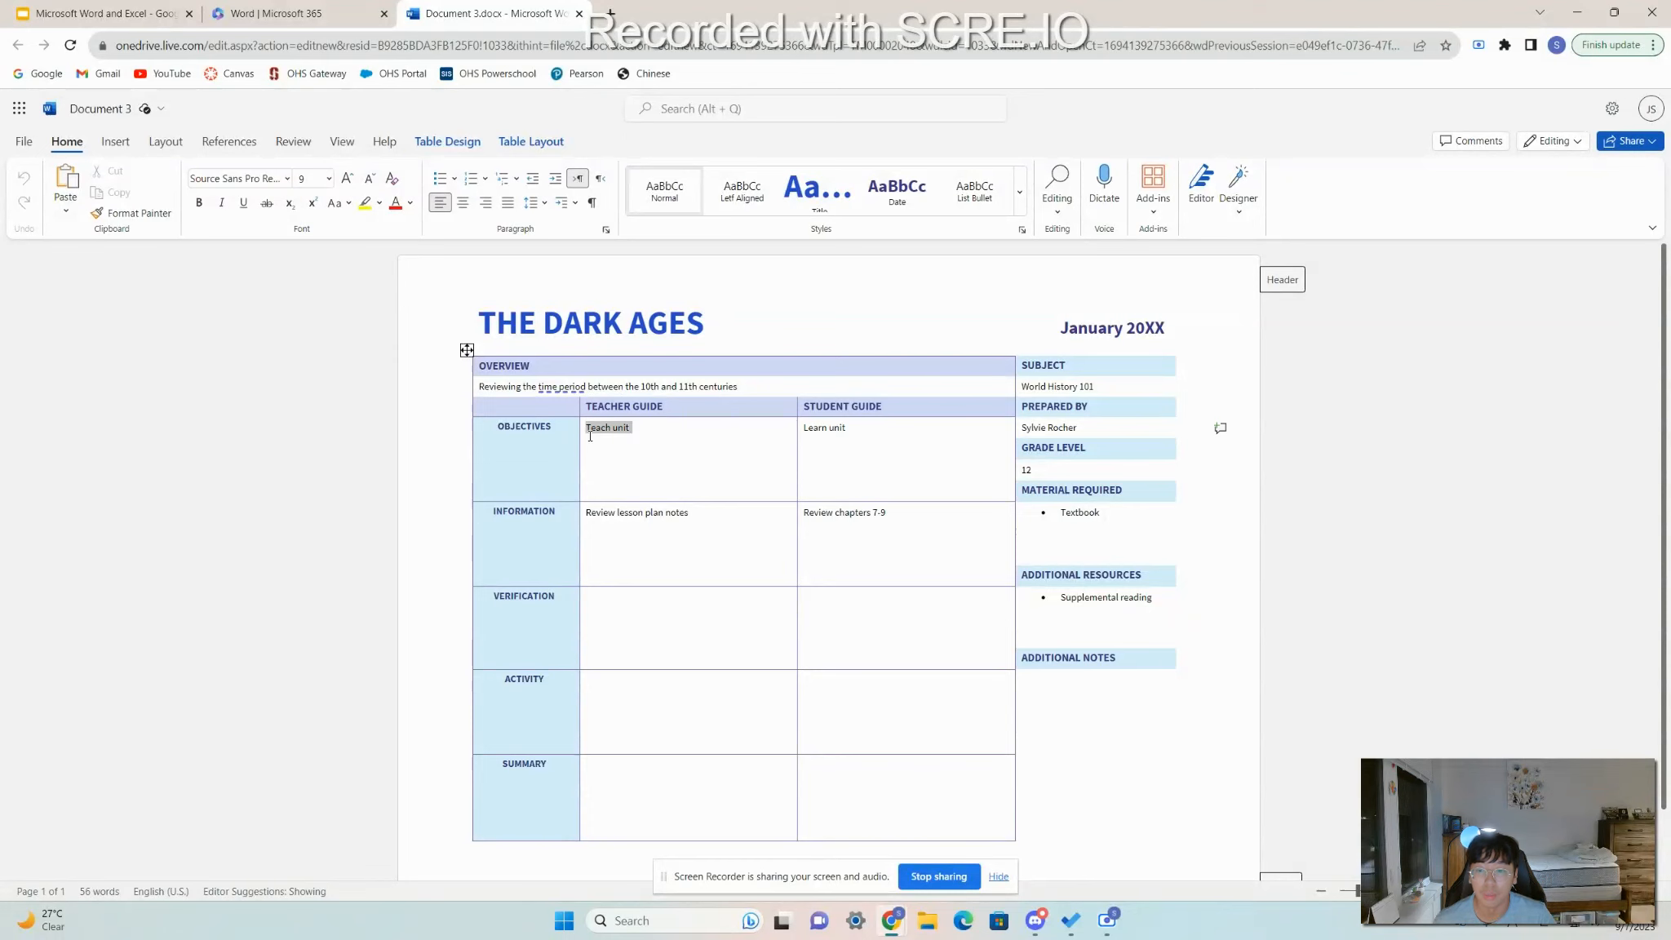
{"action": "left_click", "coordinate": [691, 462]}
Practise selecting the whole "THE DARK AGES" title and clearing the selection again.
{"action": "left_click", "coordinate": [494, 329]}
{"action": "left_click", "coordinate": [752, 347]}
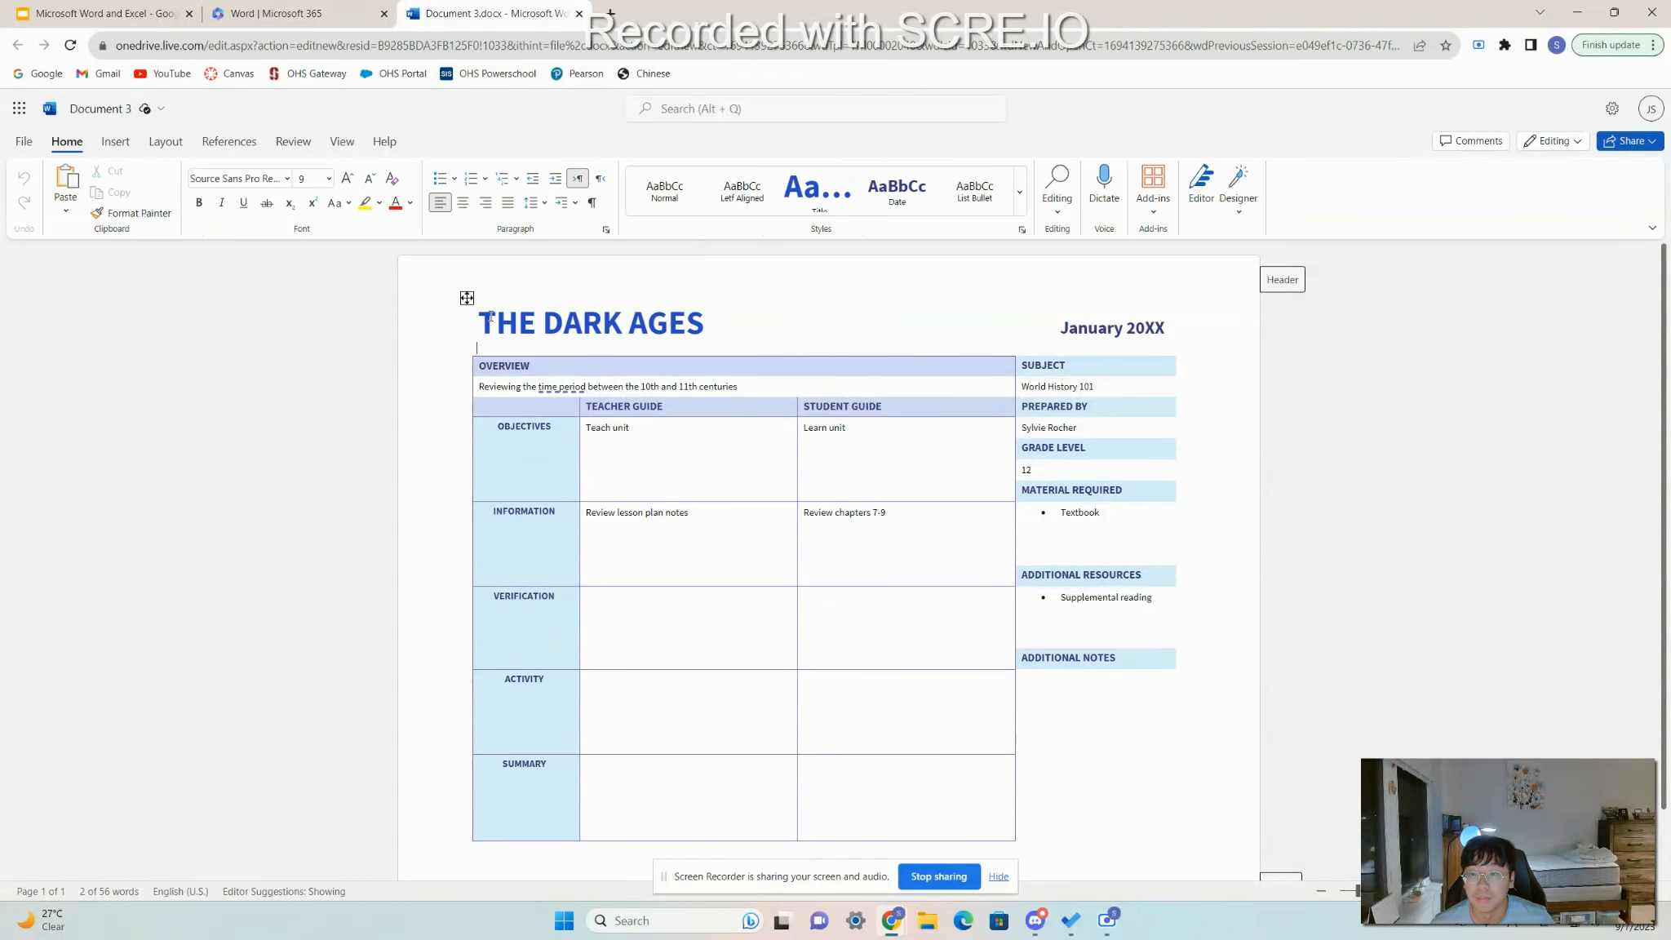
{"action": "left_click", "coordinate": [475, 321]}
{"action": "left_click", "coordinate": [483, 318]}
{"action": "left_click", "coordinate": [672, 425]}
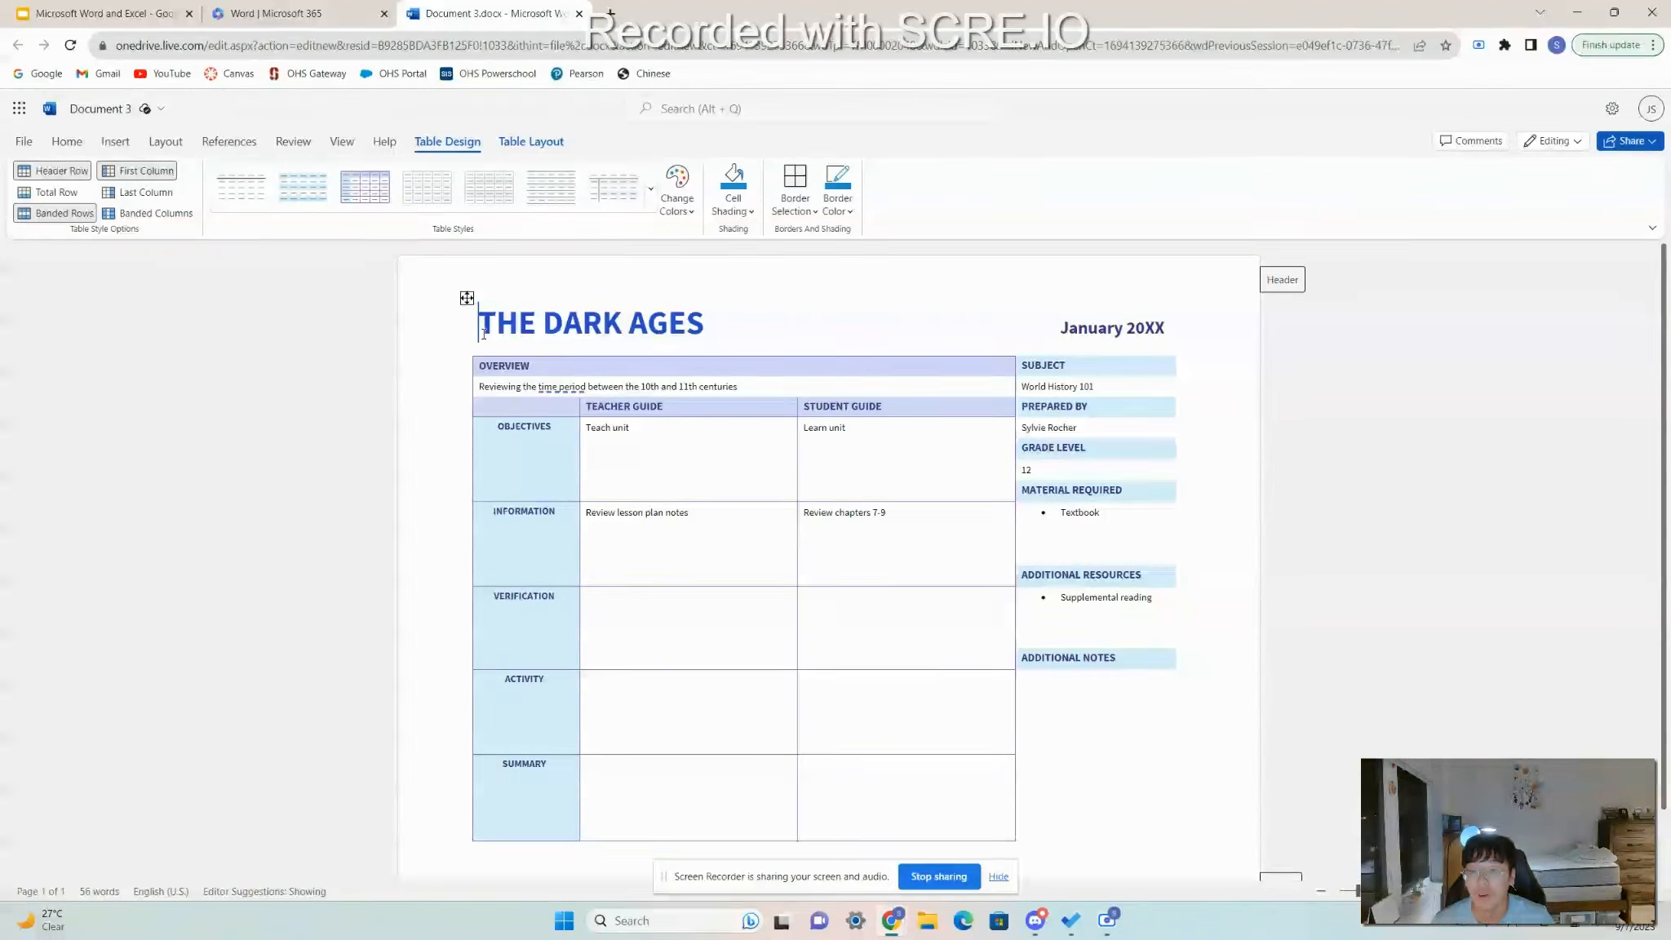
{"action": "left_click", "coordinate": [483, 331]}
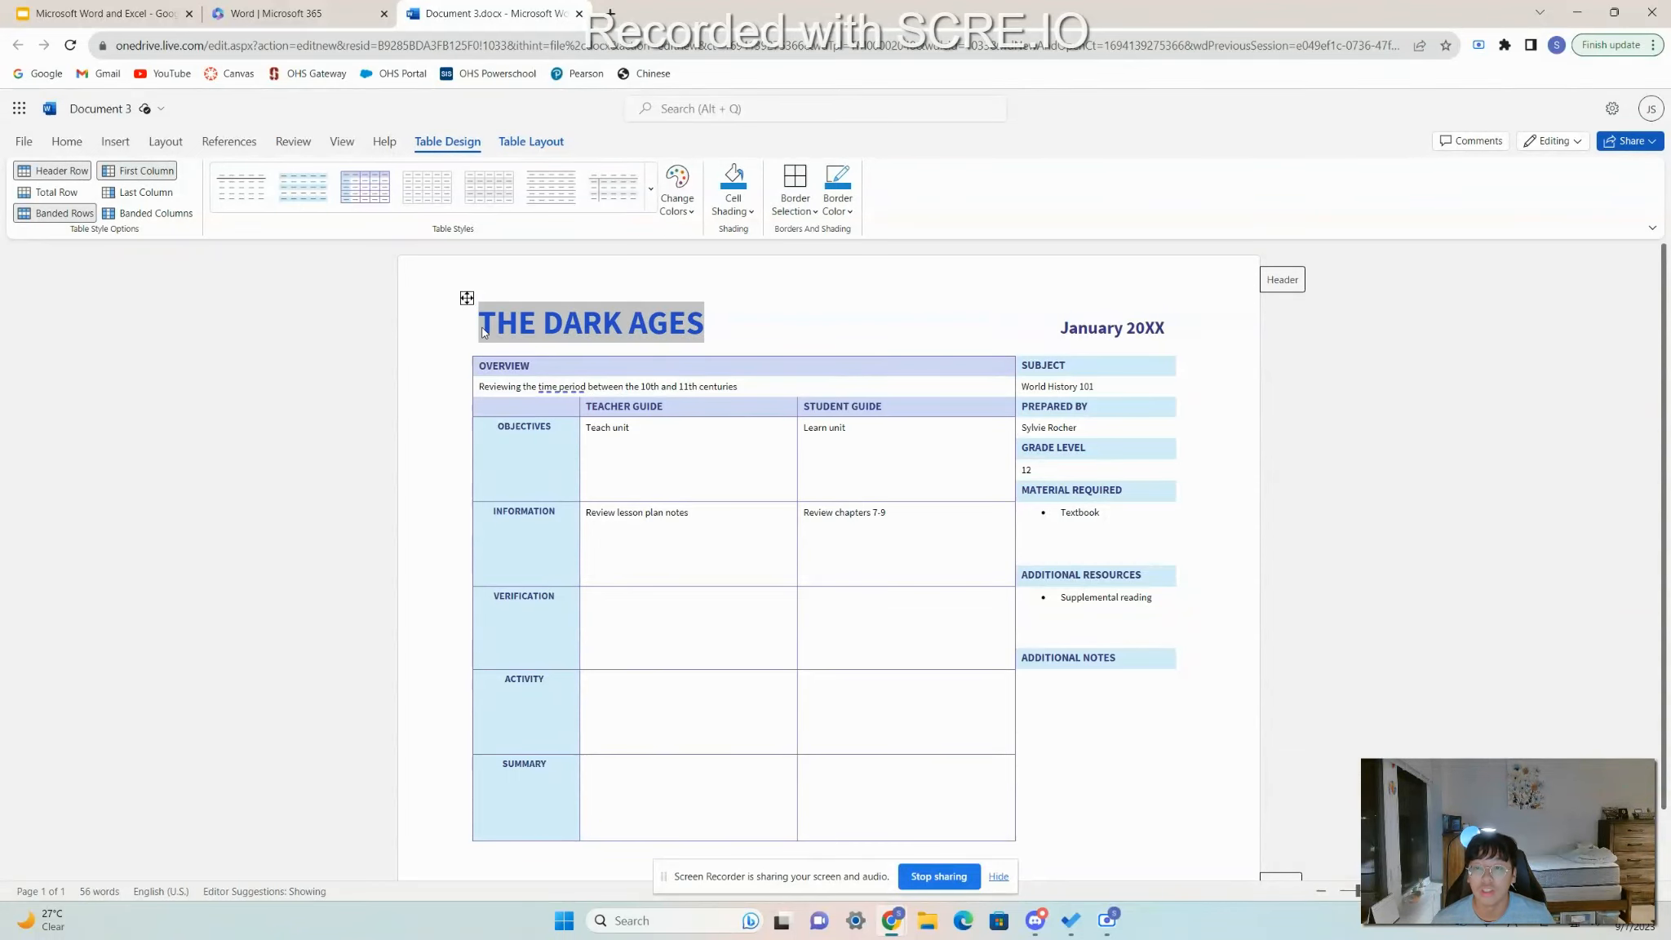
{"action": "left_click", "coordinate": [736, 316]}
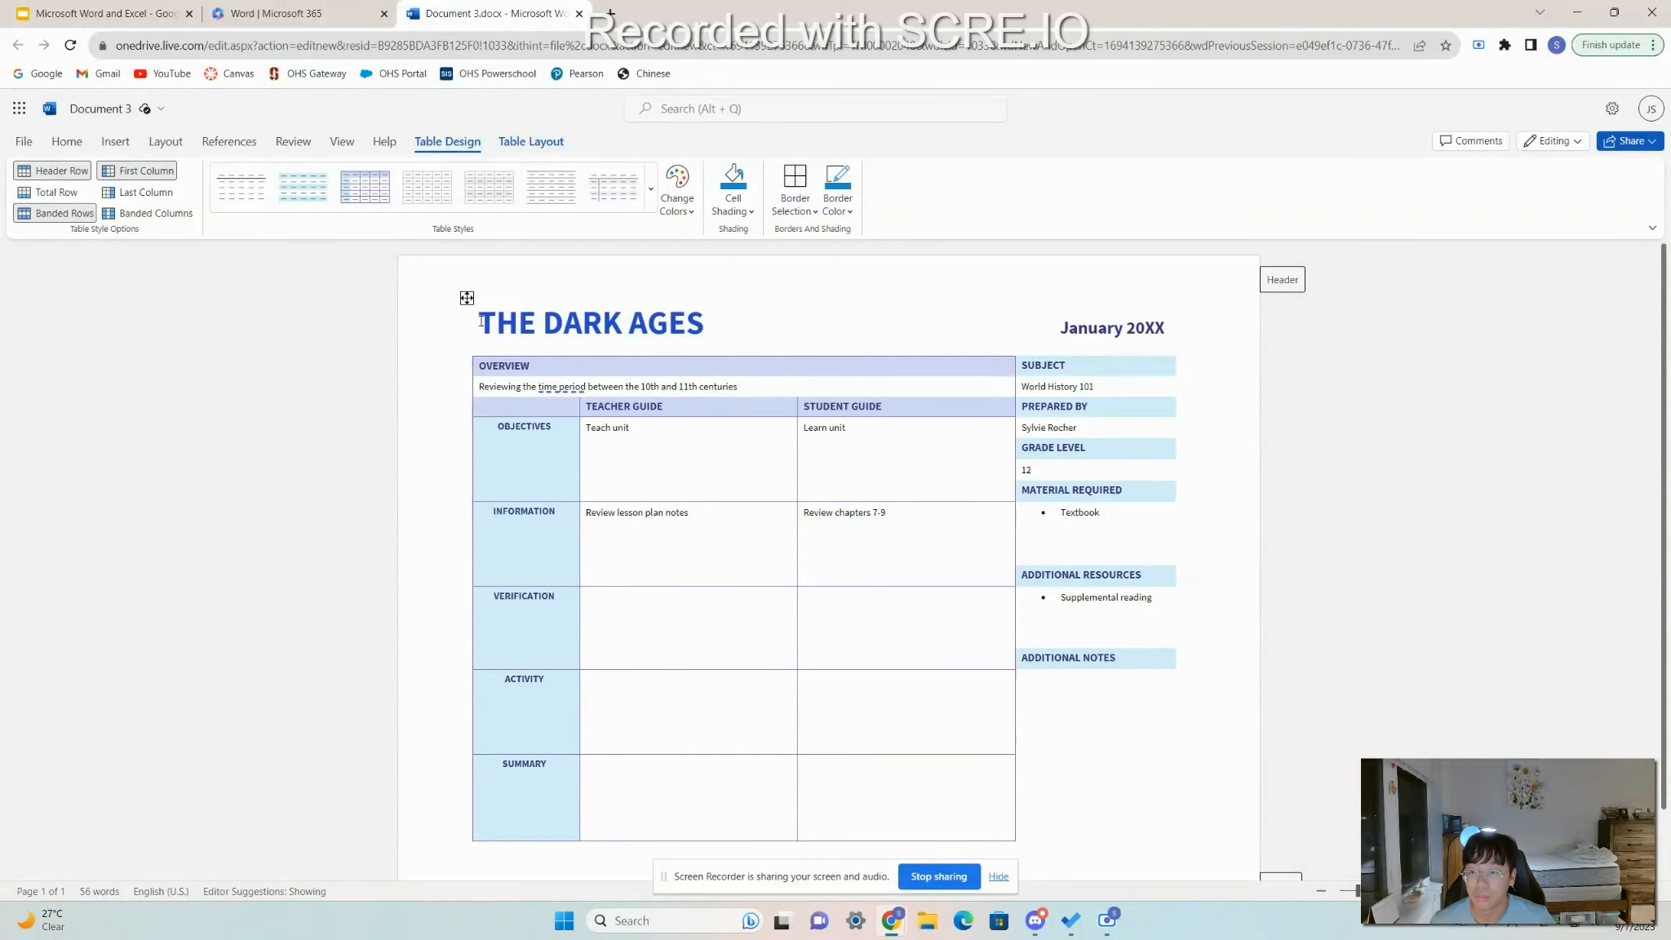
{"action": "left_click", "coordinate": [481, 326]}
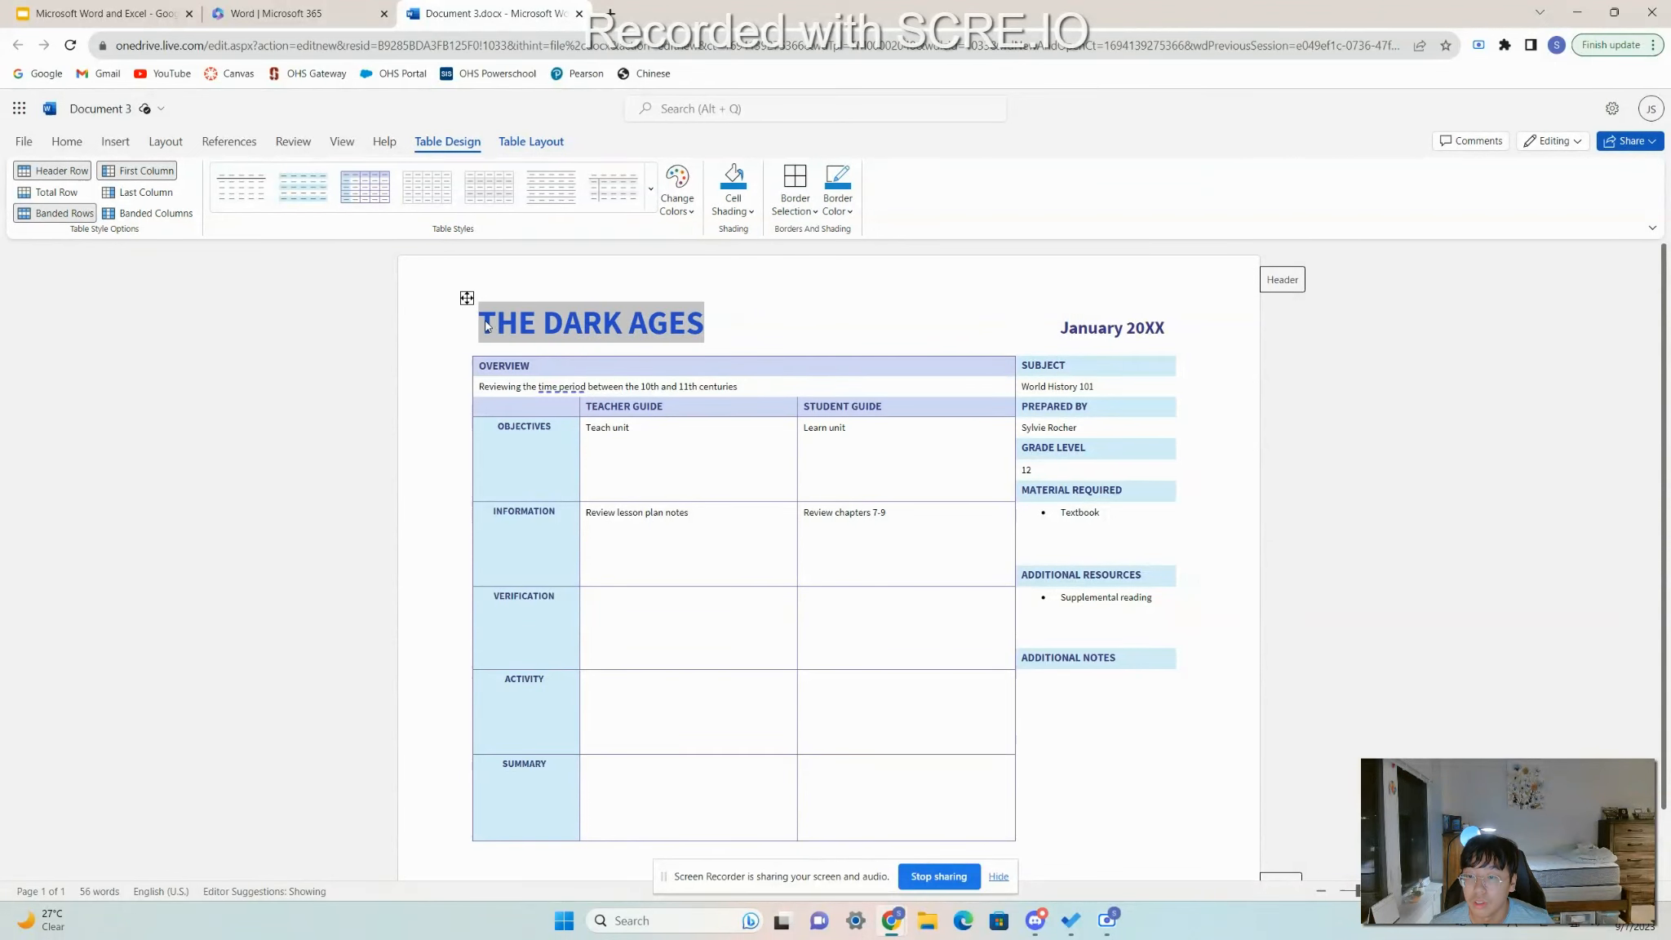
{"action": "left_click", "coordinate": [490, 326]}
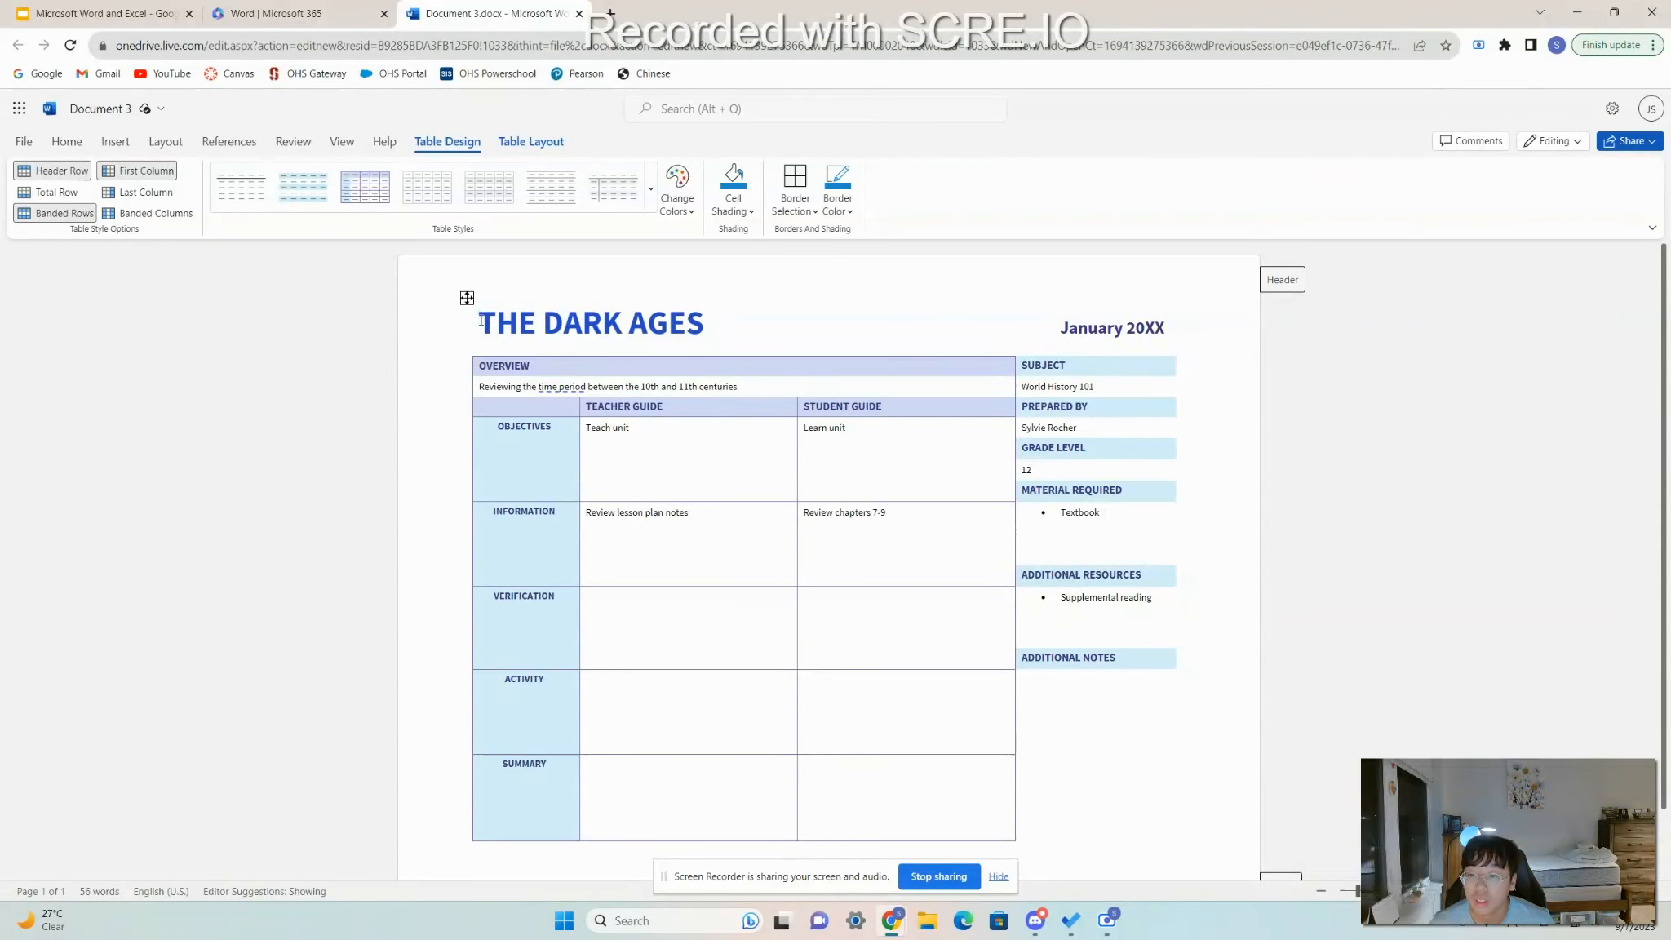
Change the font of the whole "THE DARK AGES" title to STXingkai, chosen from the full list of fonts.
{"action": "triple_click", "coordinate": [481, 322]}
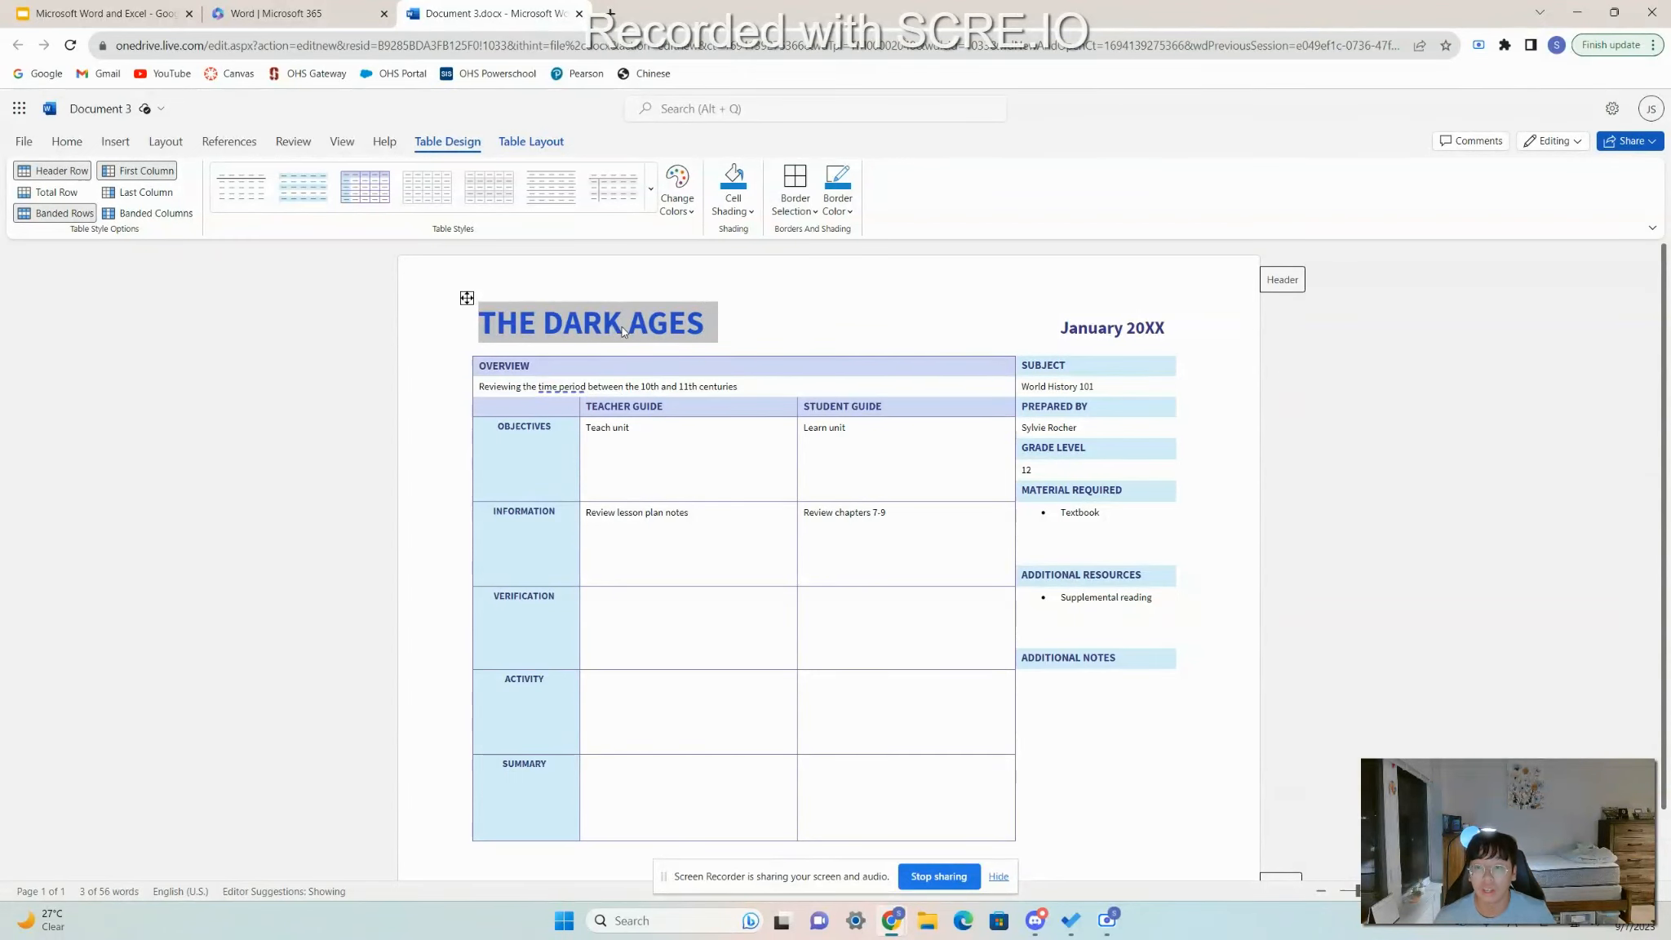
{"action": "right_click", "coordinate": [539, 325]}
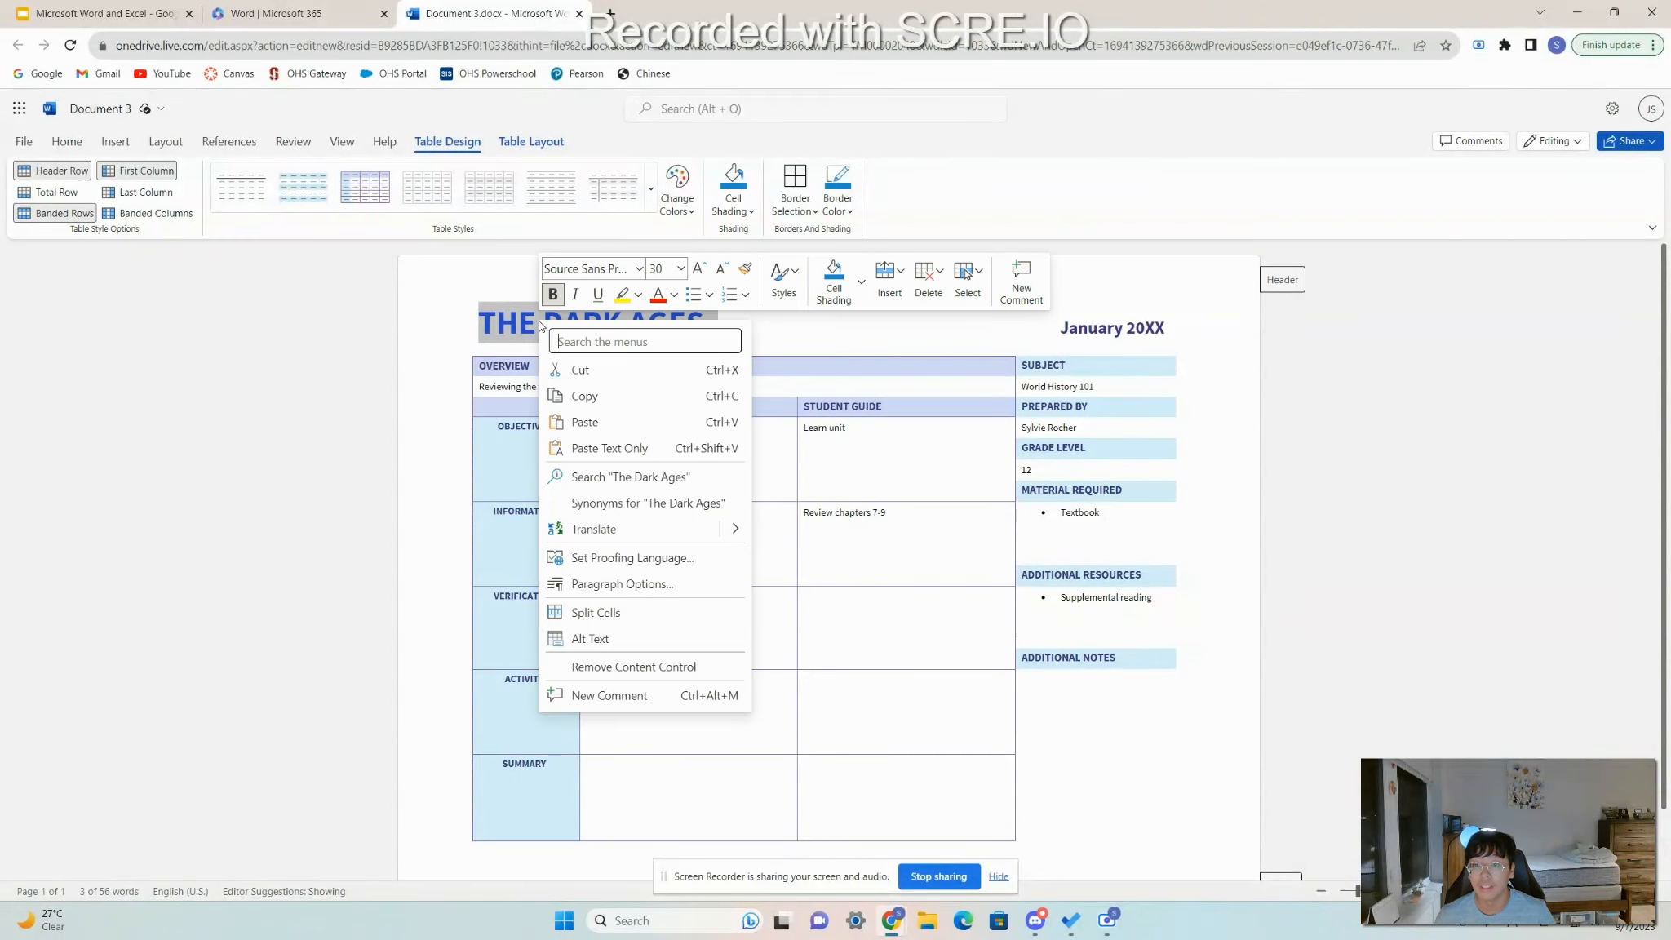
{"action": "left_click", "coordinate": [640, 269]}
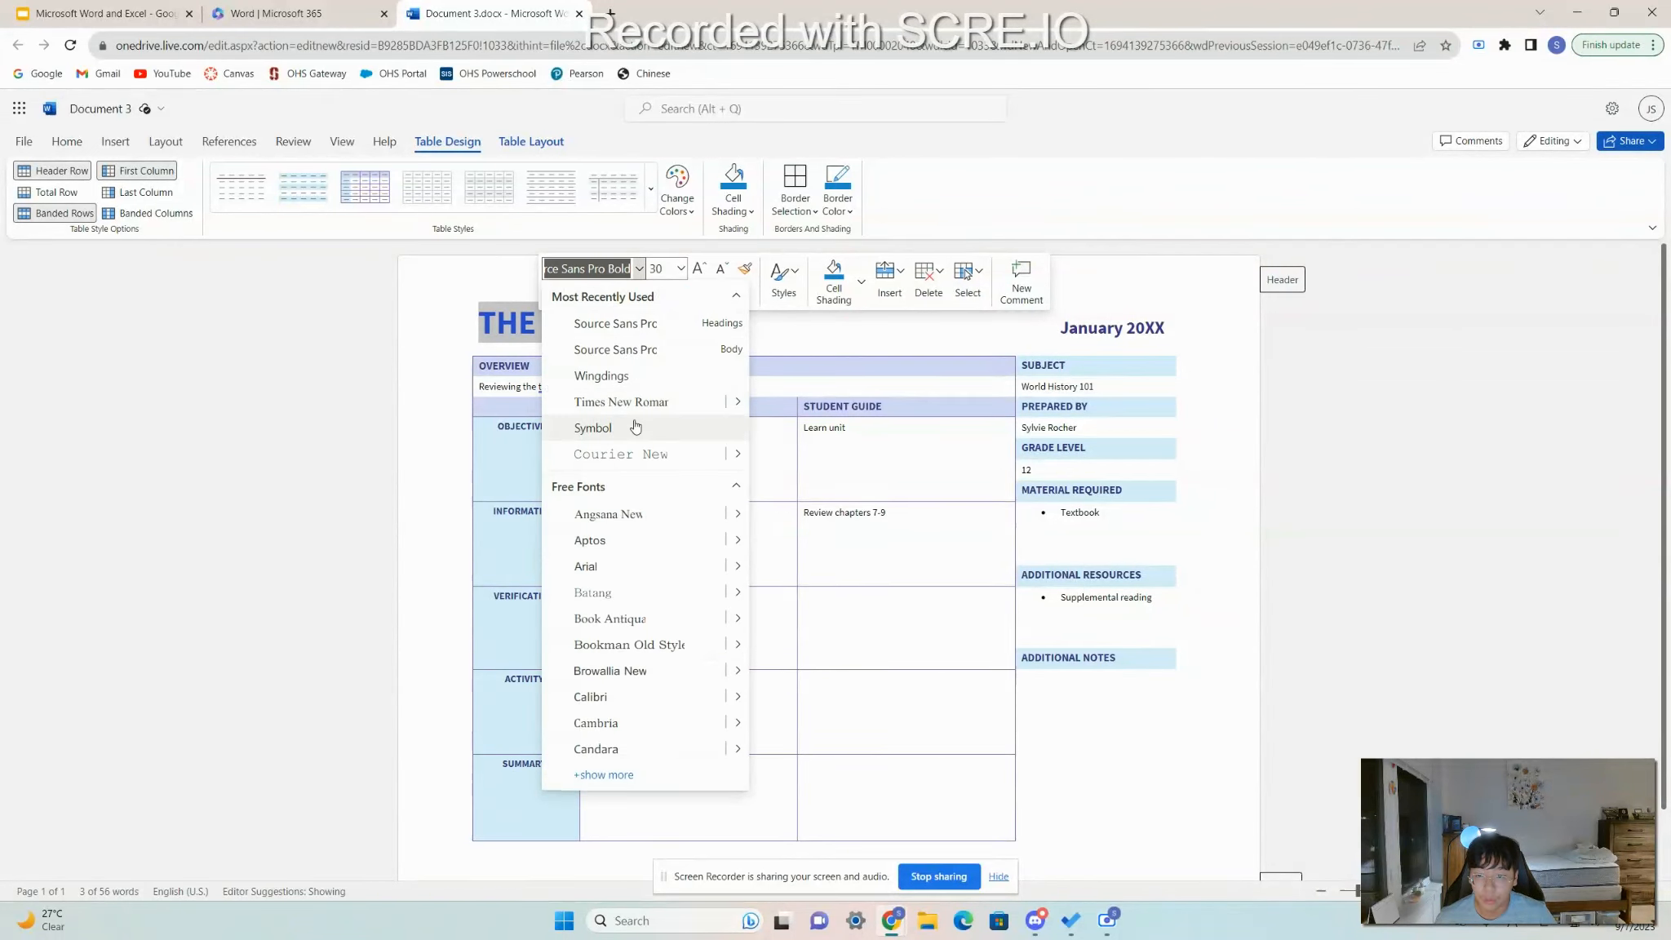
{"action": "left_click", "coordinate": [640, 269]}
{"action": "left_click", "coordinate": [638, 270]}
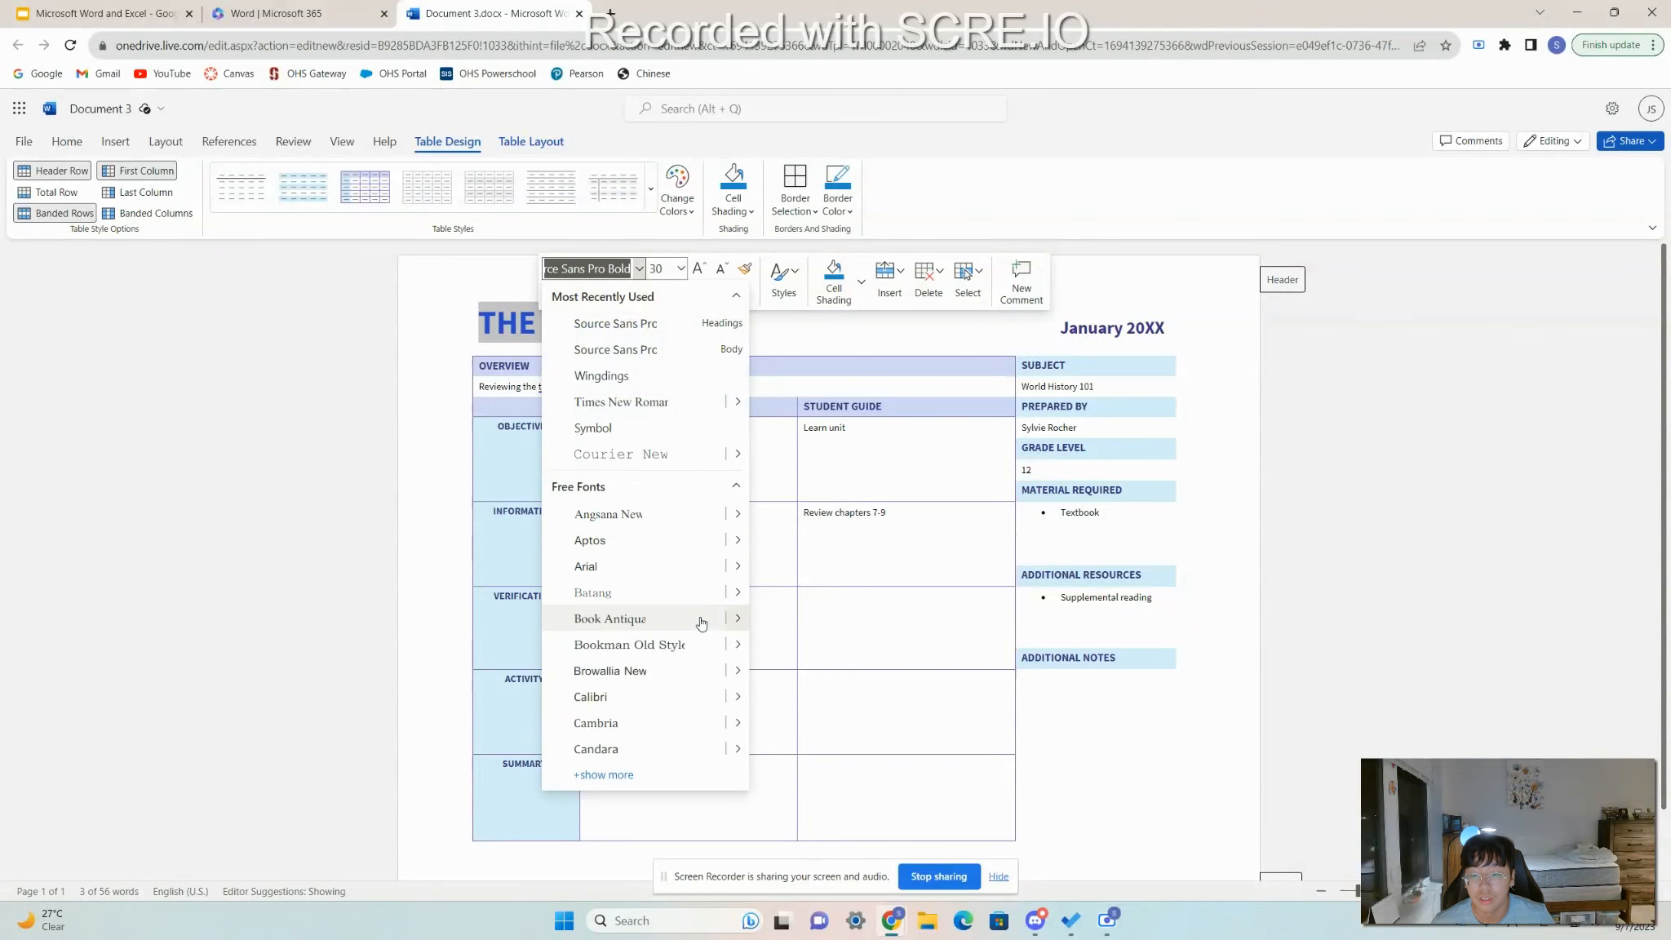
{"action": "left_click", "coordinate": [614, 775]}
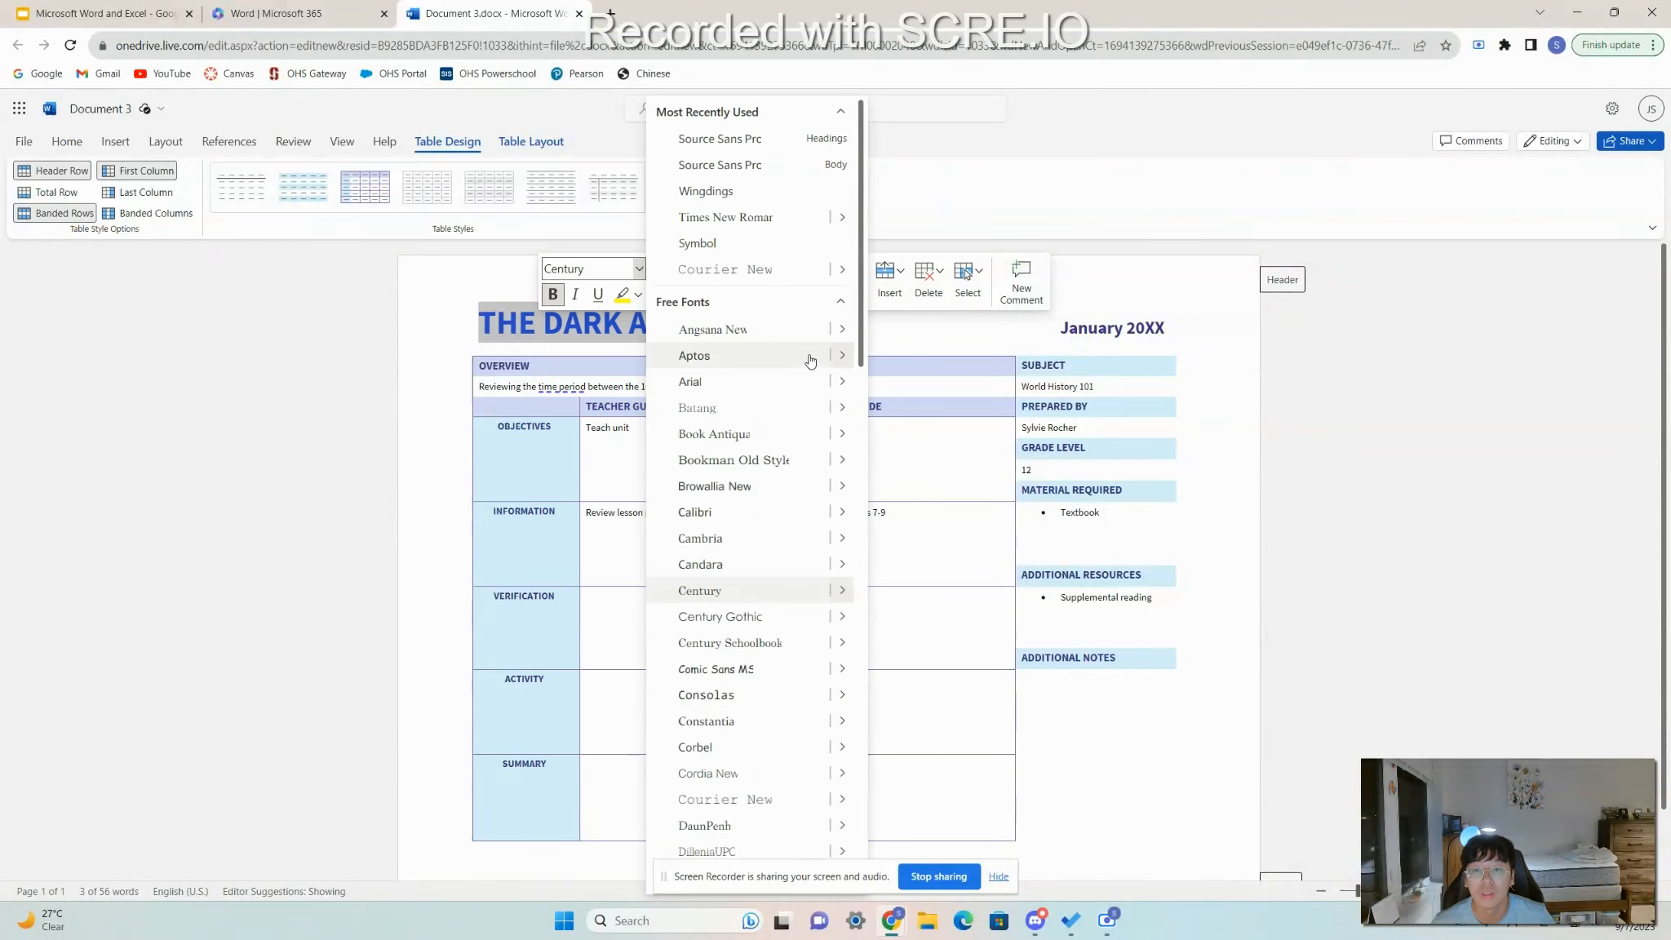
{"action": "scroll", "coordinate": [783, 383], "scroll_direction": "down", "scroll_amount": 5}
{"action": "scroll", "coordinate": [795, 392], "scroll_direction": "down", "scroll_amount": 2}
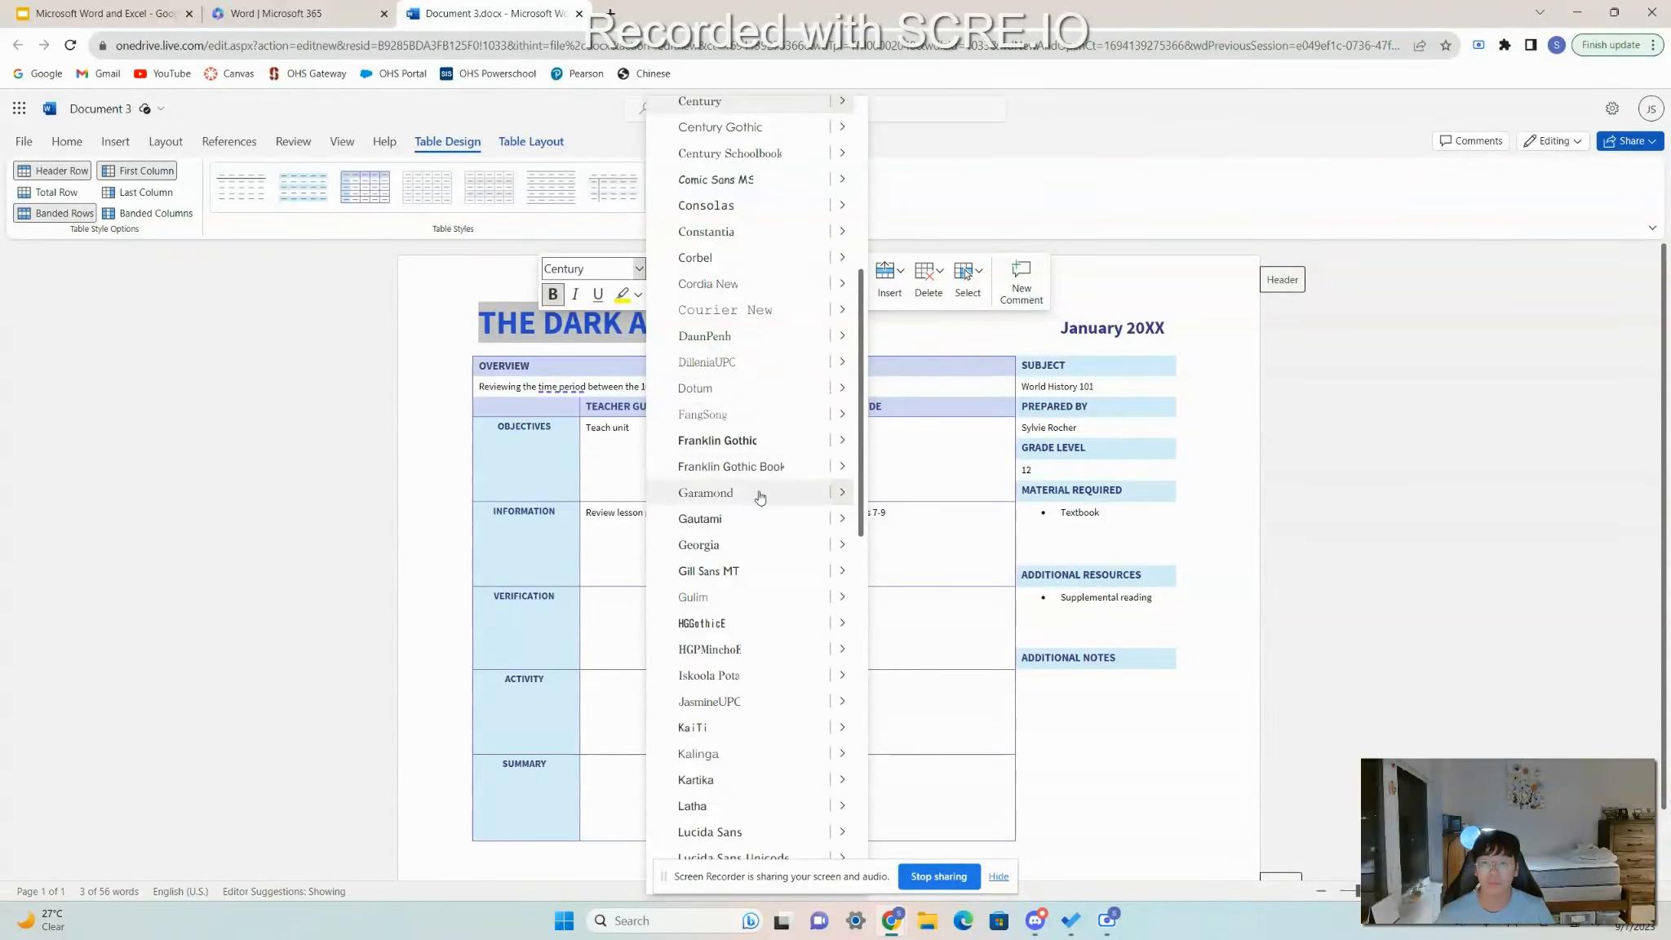
{"action": "scroll", "coordinate": [771, 420], "scroll_direction": "up", "scroll_amount": 2}
{"action": "scroll", "coordinate": [783, 433], "scroll_direction": "down", "scroll_amount": 4}
{"action": "scroll", "coordinate": [789, 441], "scroll_direction": "down", "scroll_amount": 4}
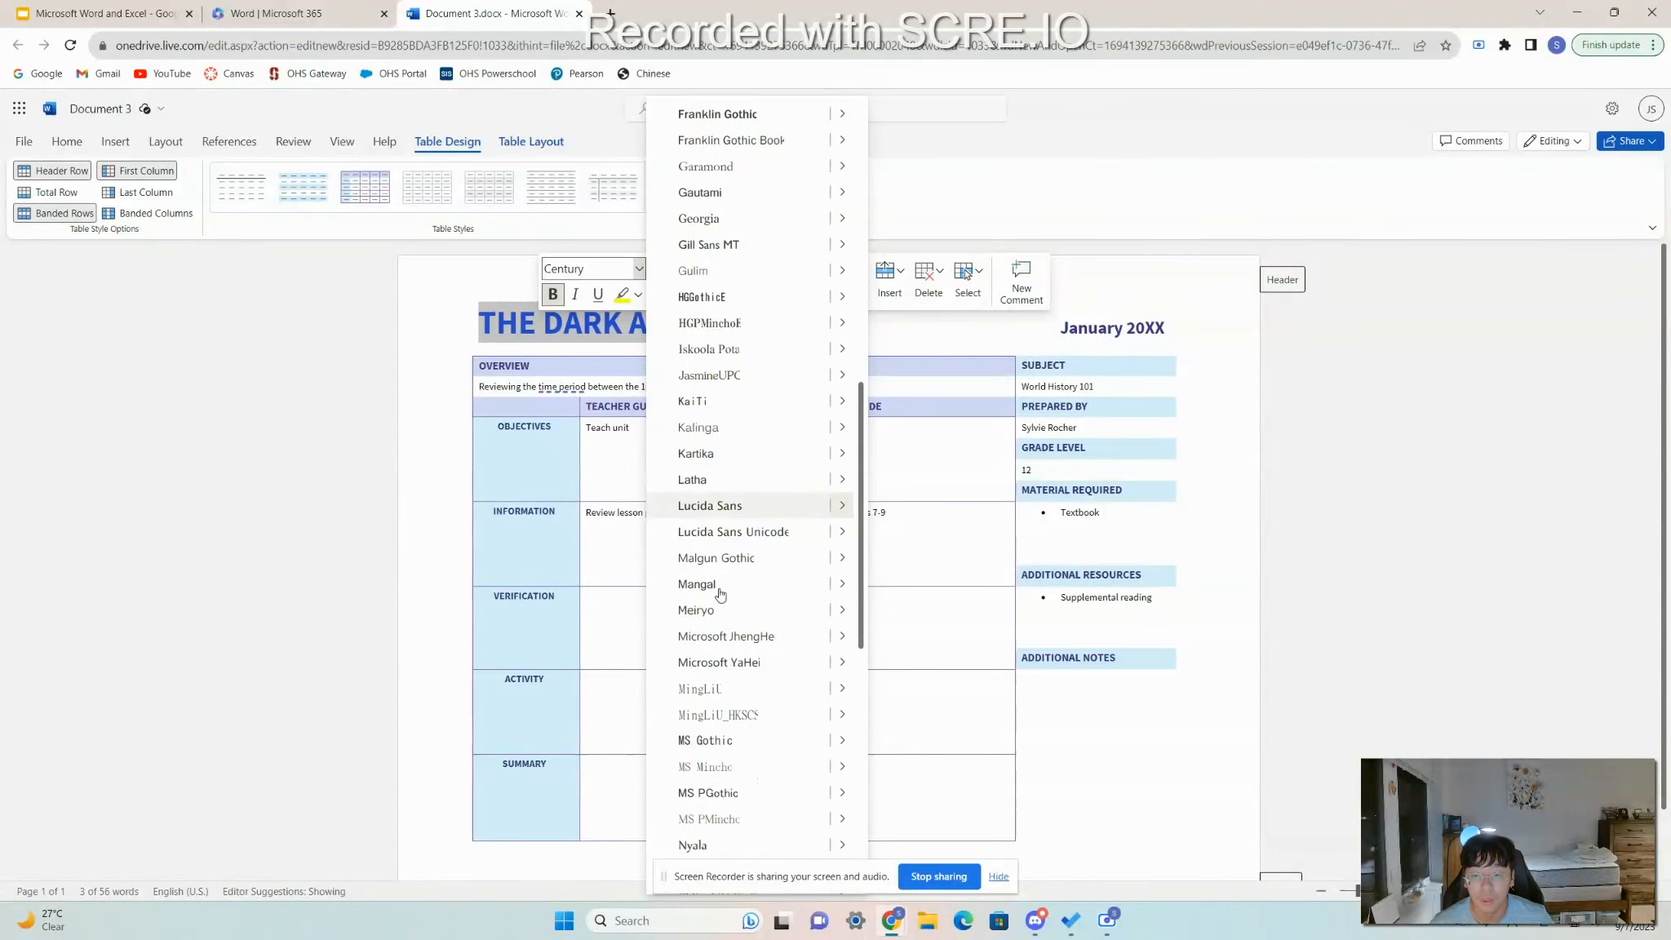
{"action": "scroll", "coordinate": [735, 538], "scroll_direction": "down", "scroll_amount": 4}
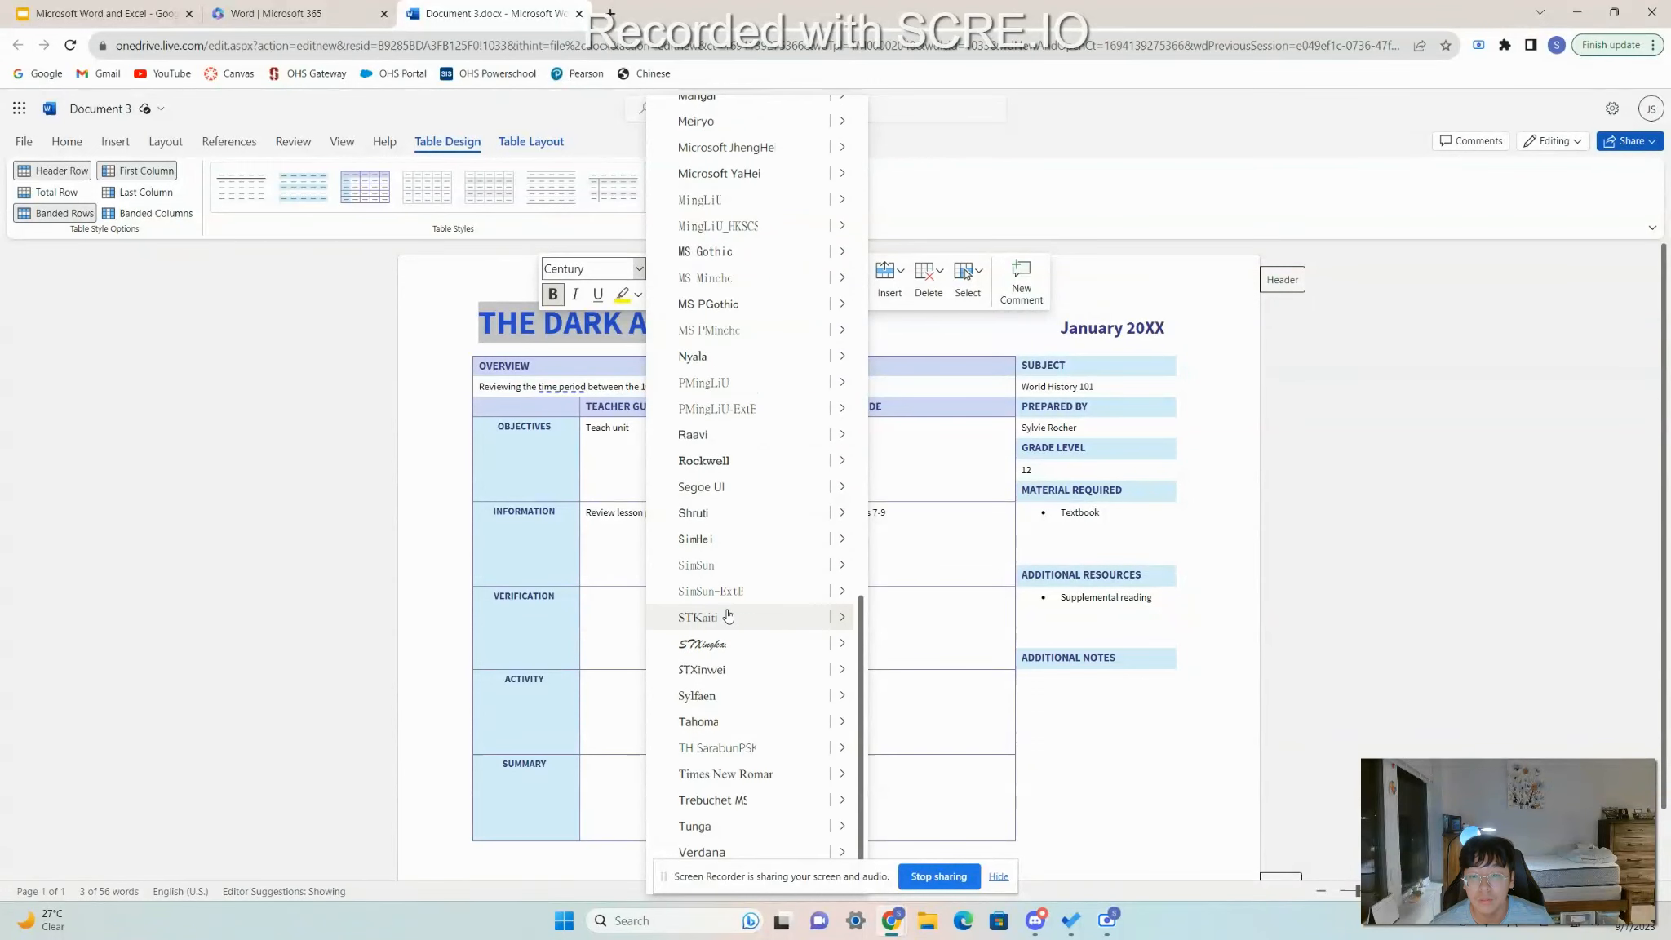
{"action": "left_click", "coordinate": [717, 649]}
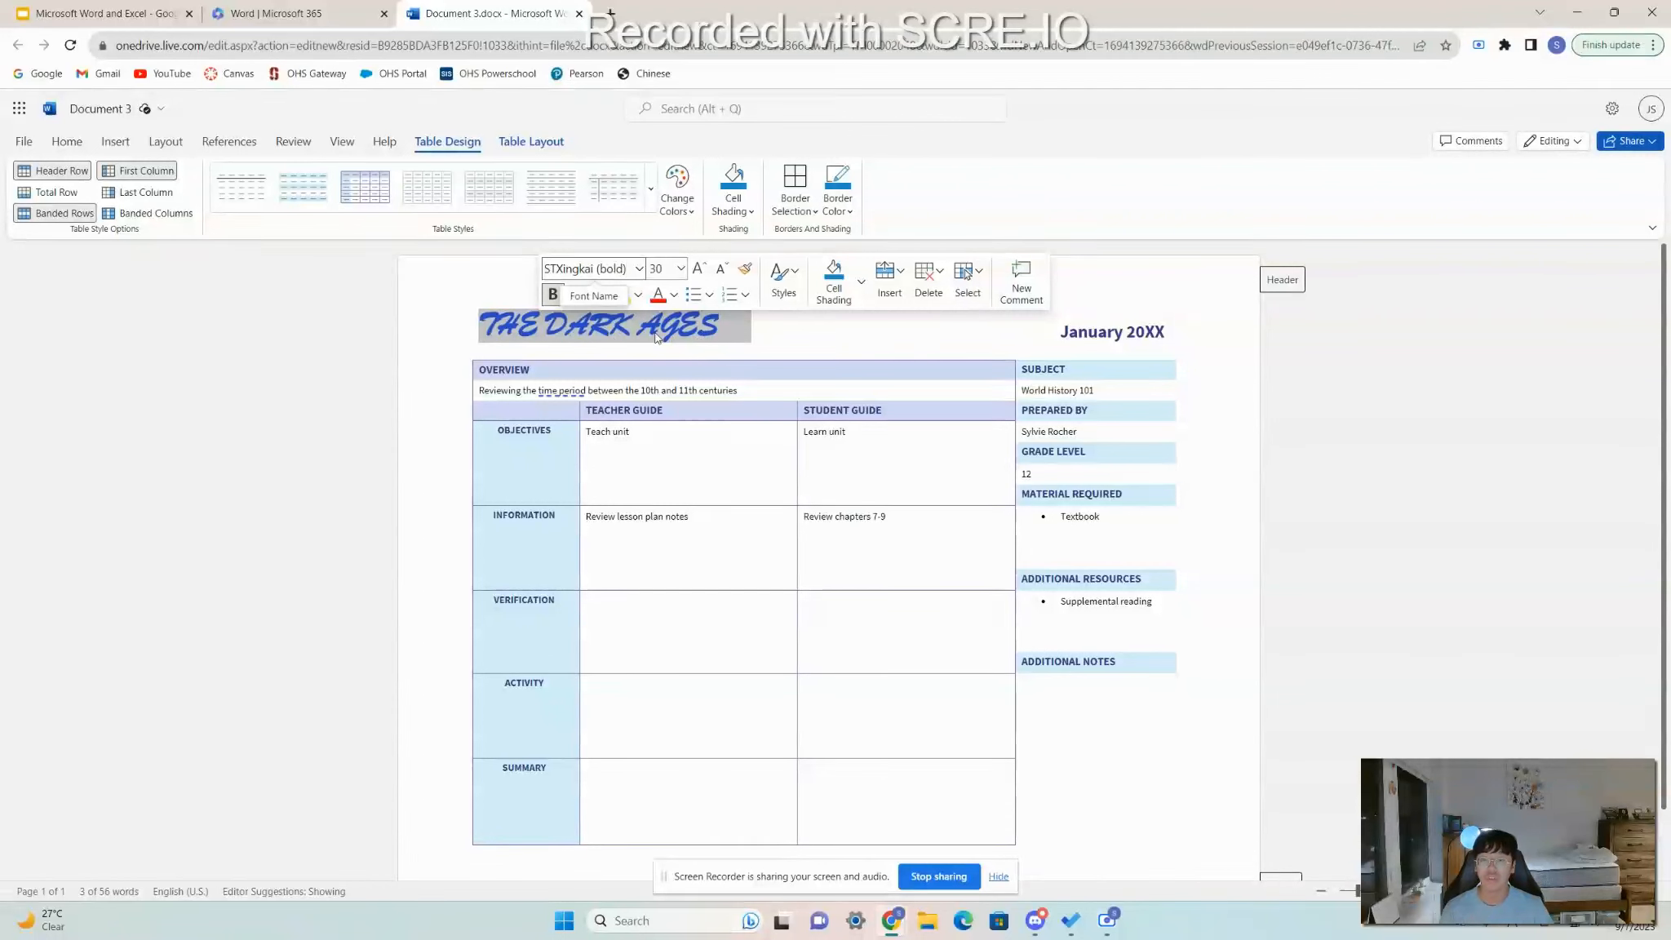
Set the font size of the "THE DARK AGES" title to 48 and deselect the text.
{"action": "left_click", "coordinate": [680, 270]}
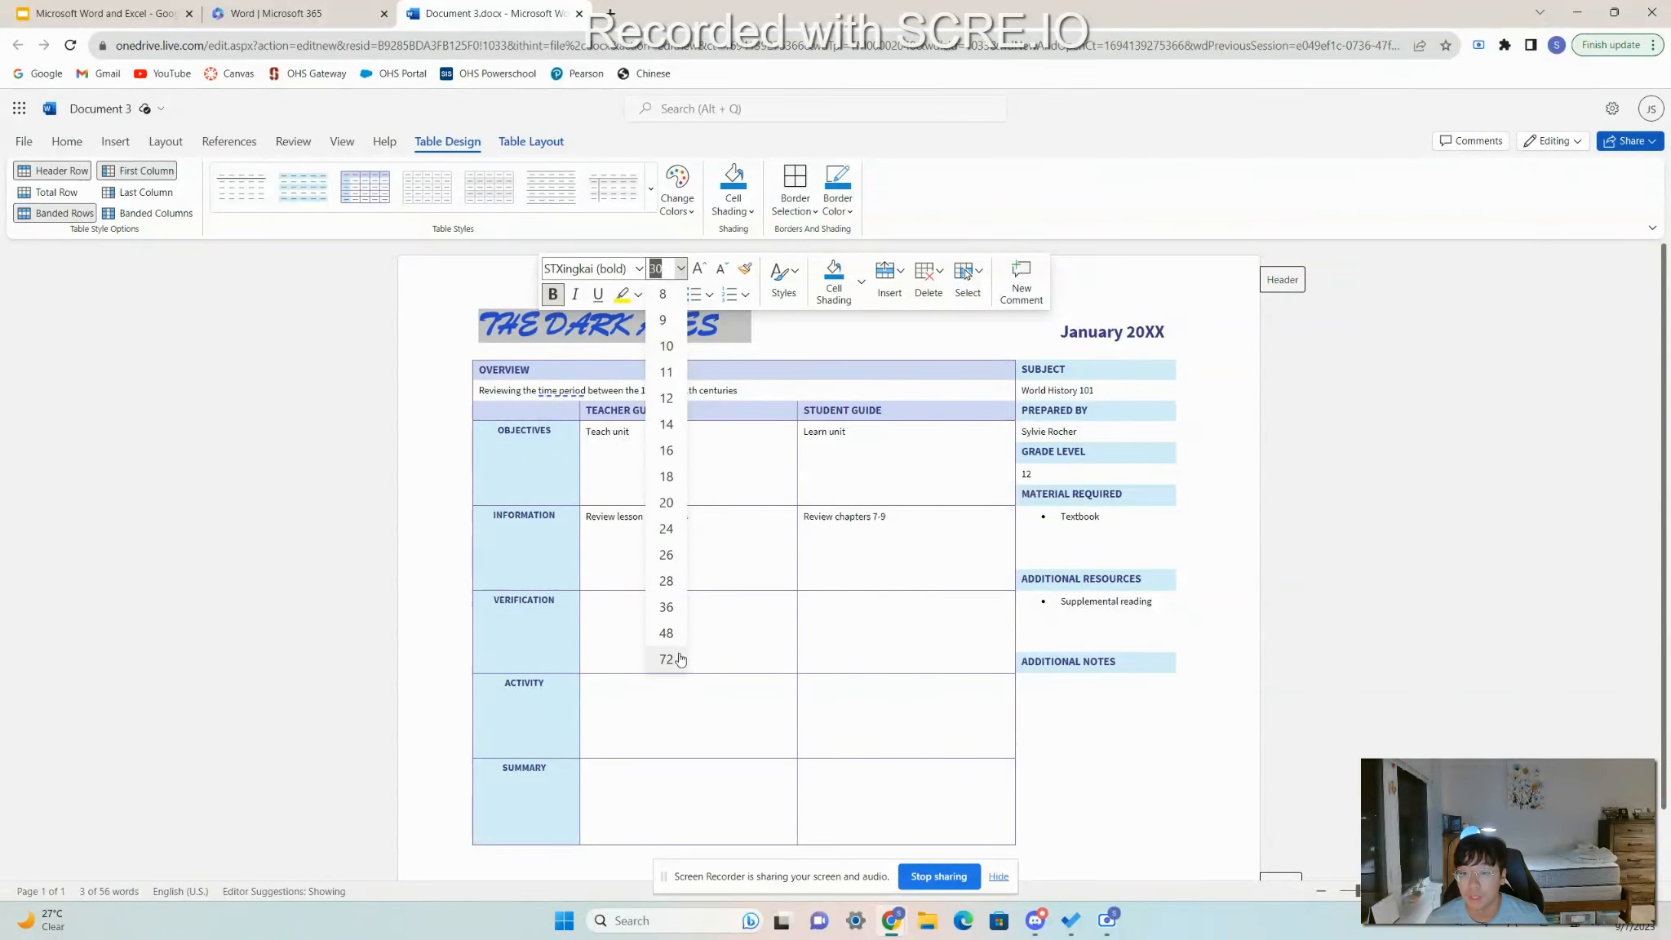
{"action": "left_click", "coordinate": [667, 634]}
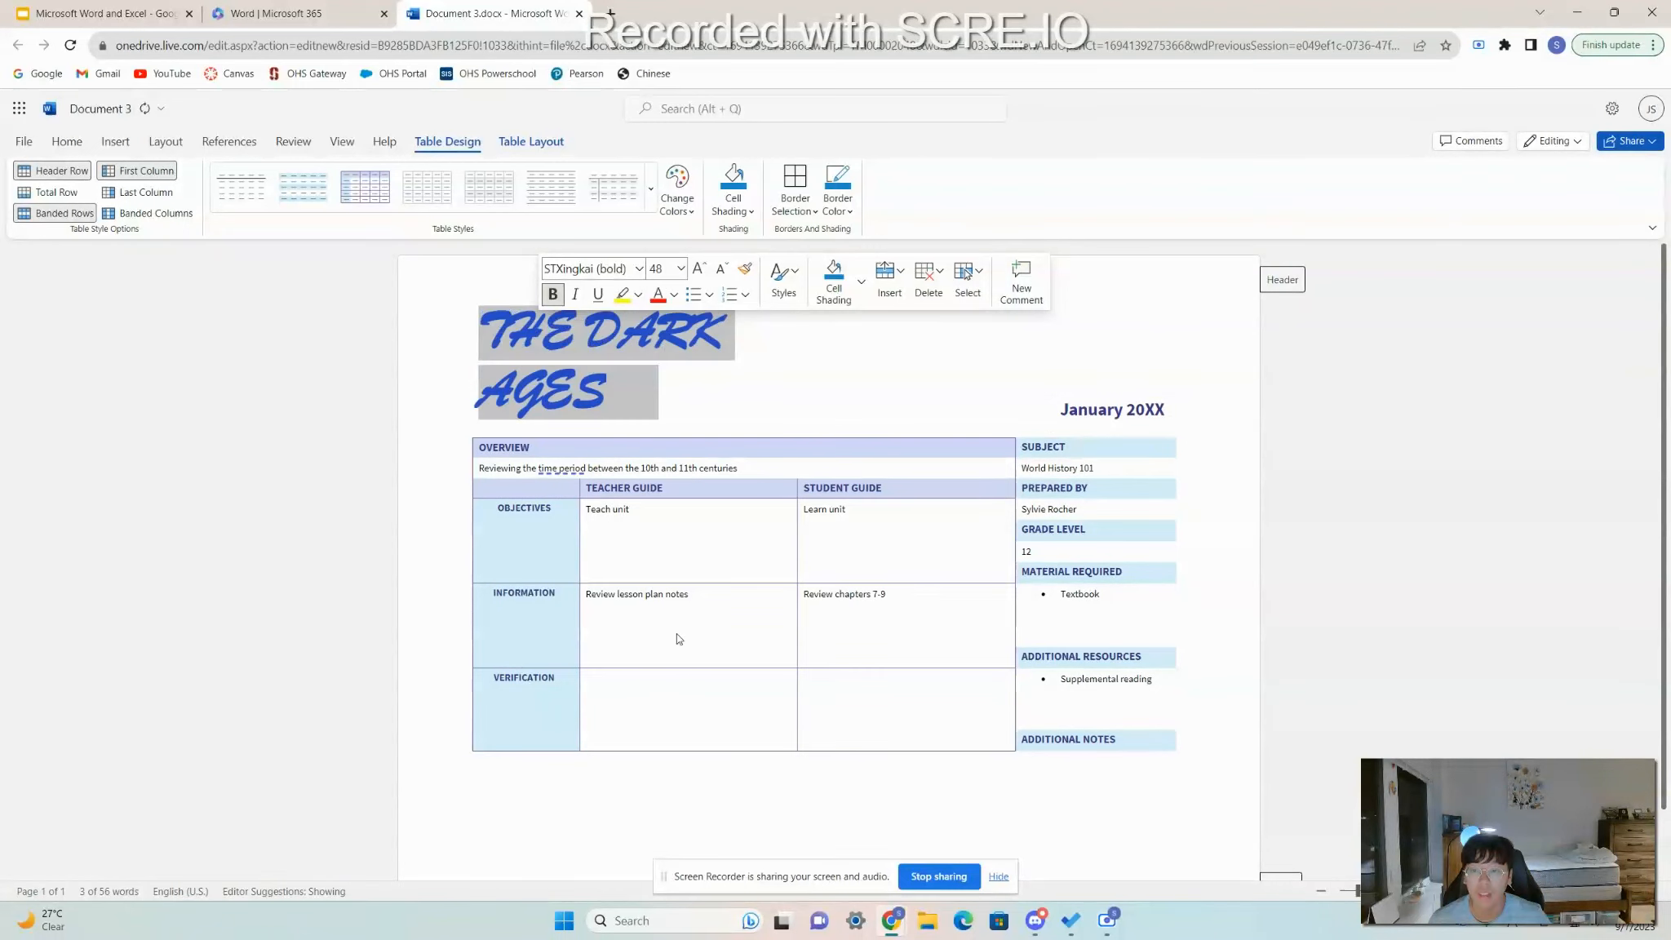
{"action": "left_click", "coordinate": [628, 391]}
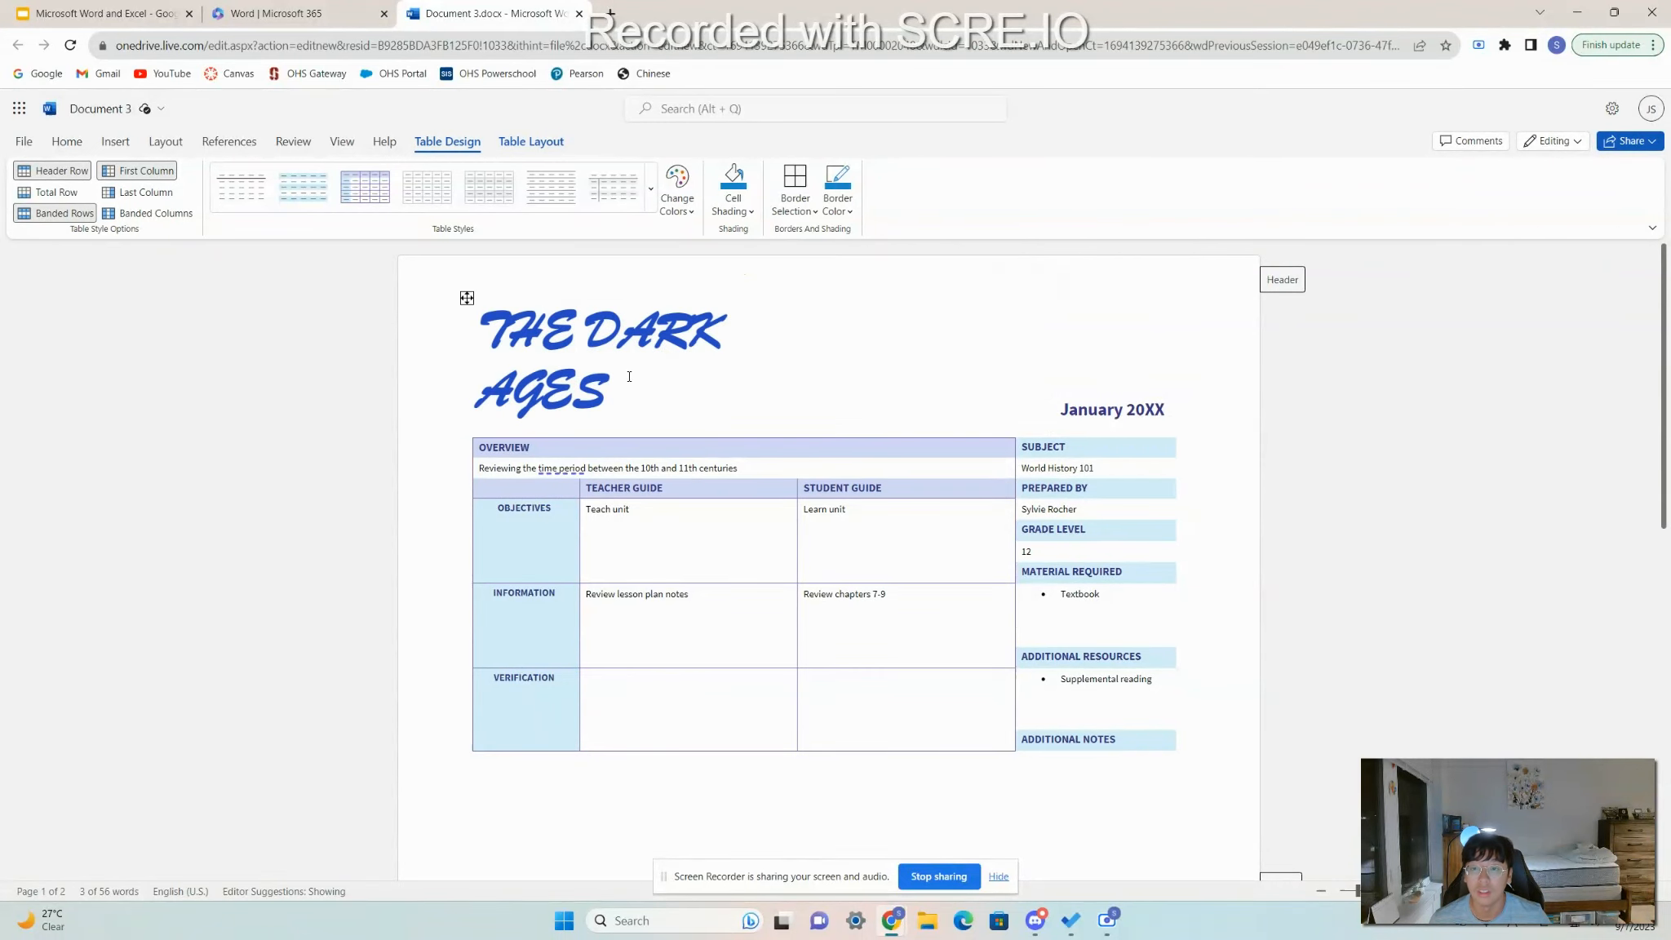
Select the full "THE DARK AGES" title and set its font size to 30.
{"action": "left_click_drag", "start_coordinate": [624, 384], "coordinate": [456, 328]}
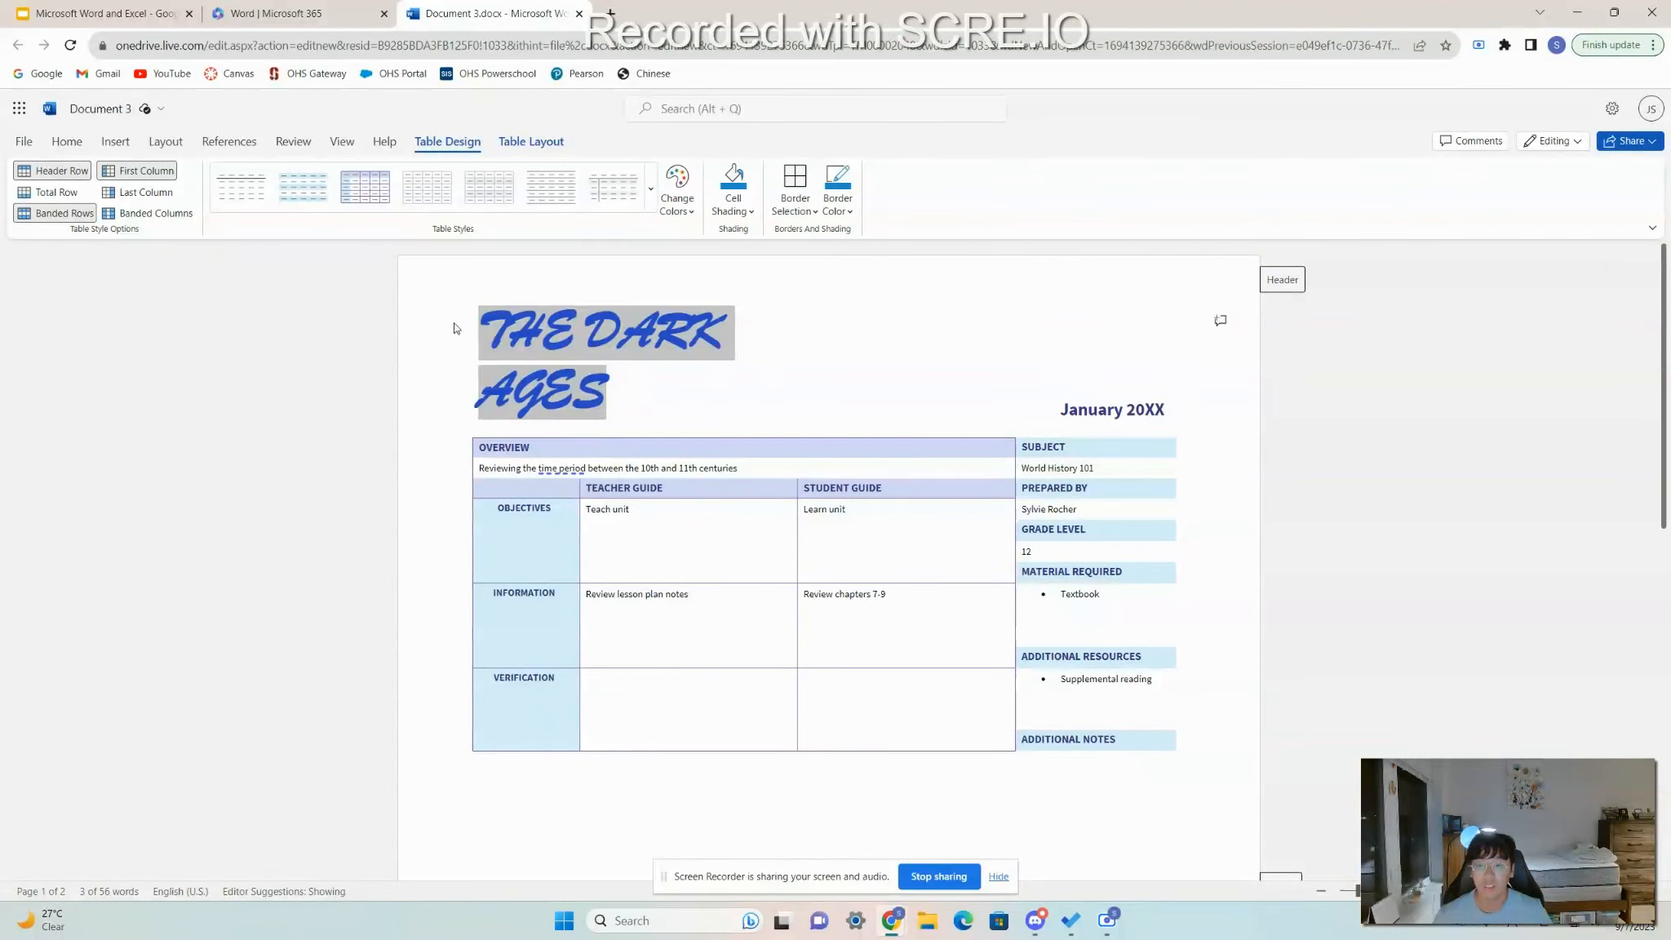
{"action": "right_click", "coordinate": [568, 334]}
{"action": "left_click", "coordinate": [686, 280]}
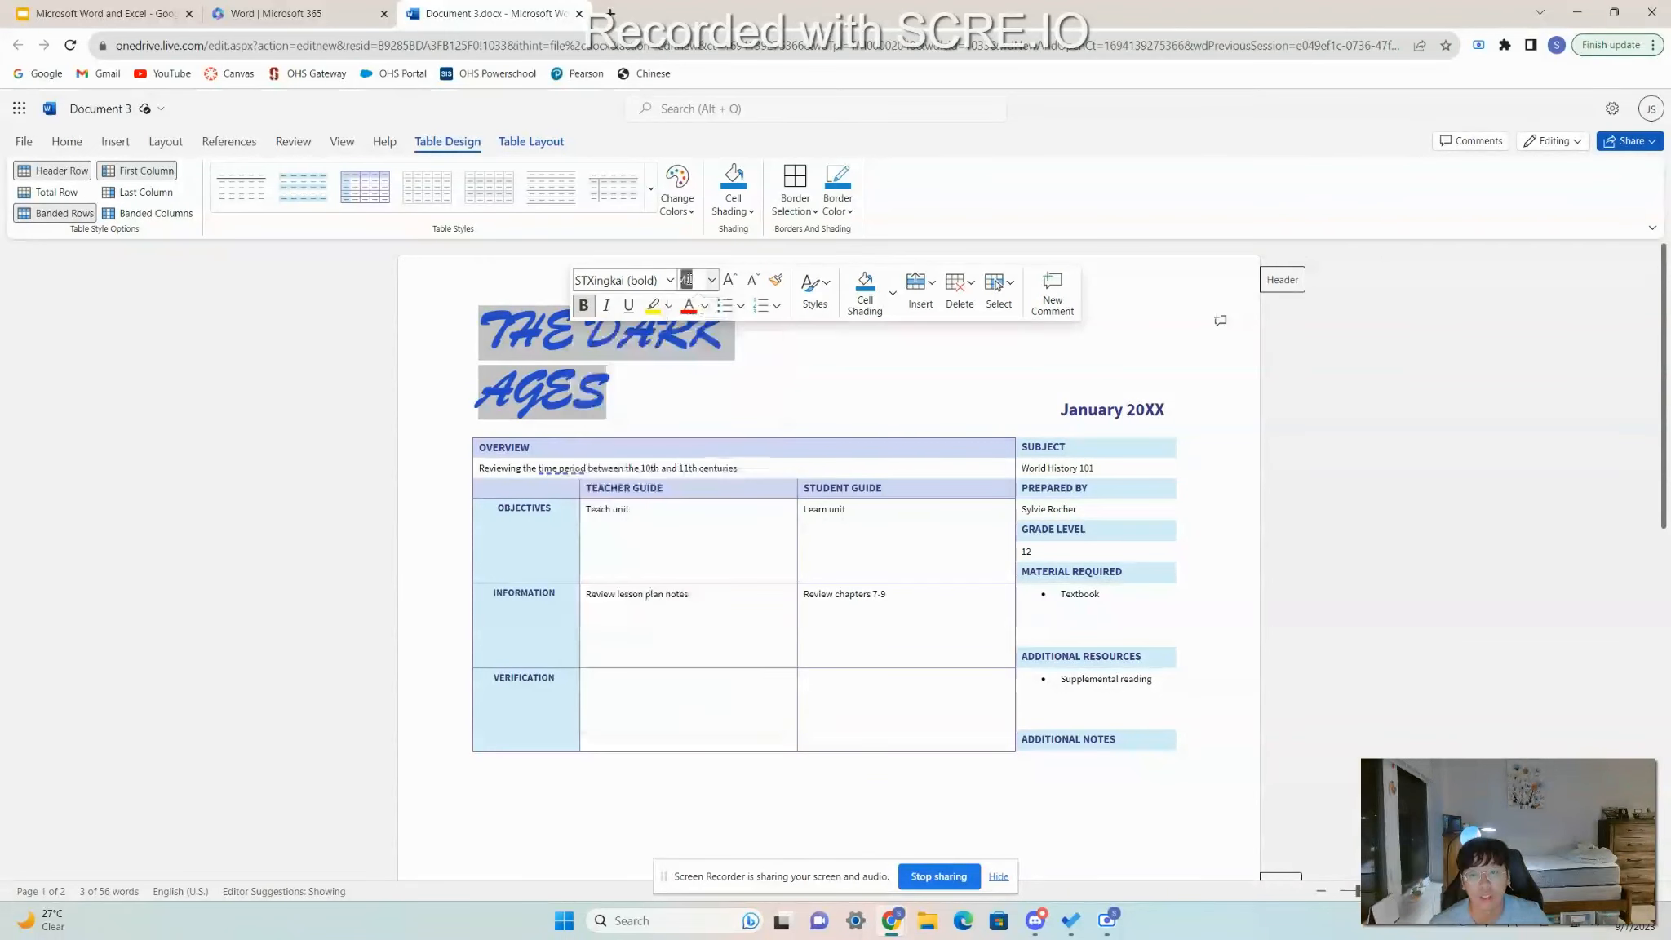
{"action": "type", "text": "3"}
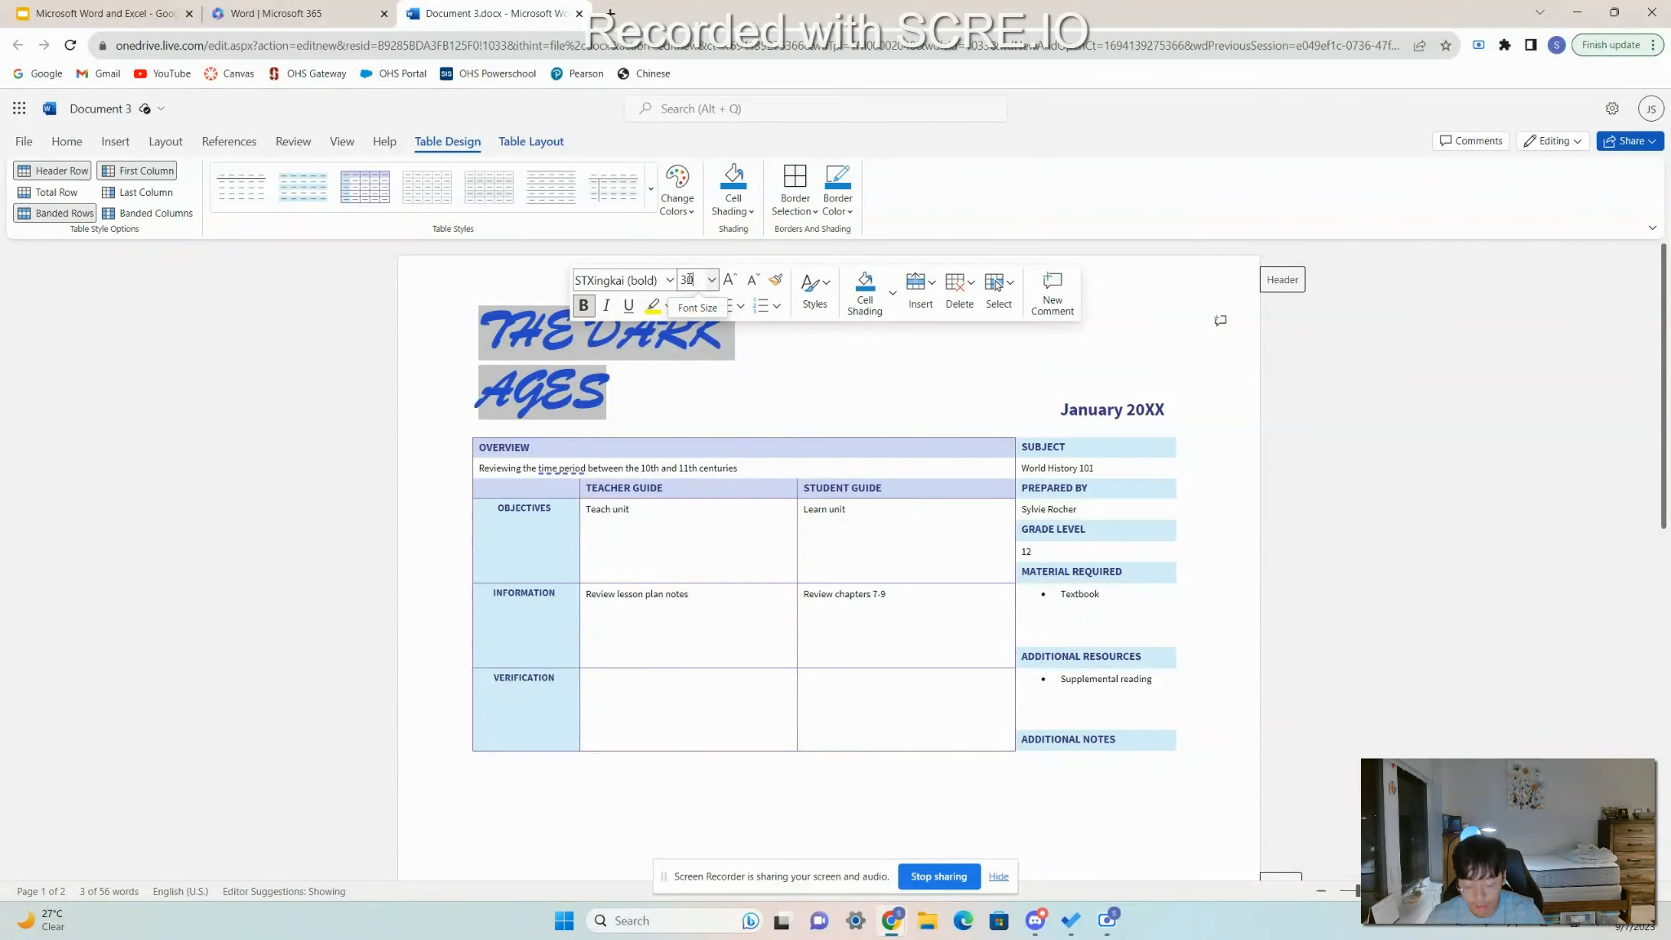
{"action": "type", "text": "0"}
{"action": "key", "text": "Return"}
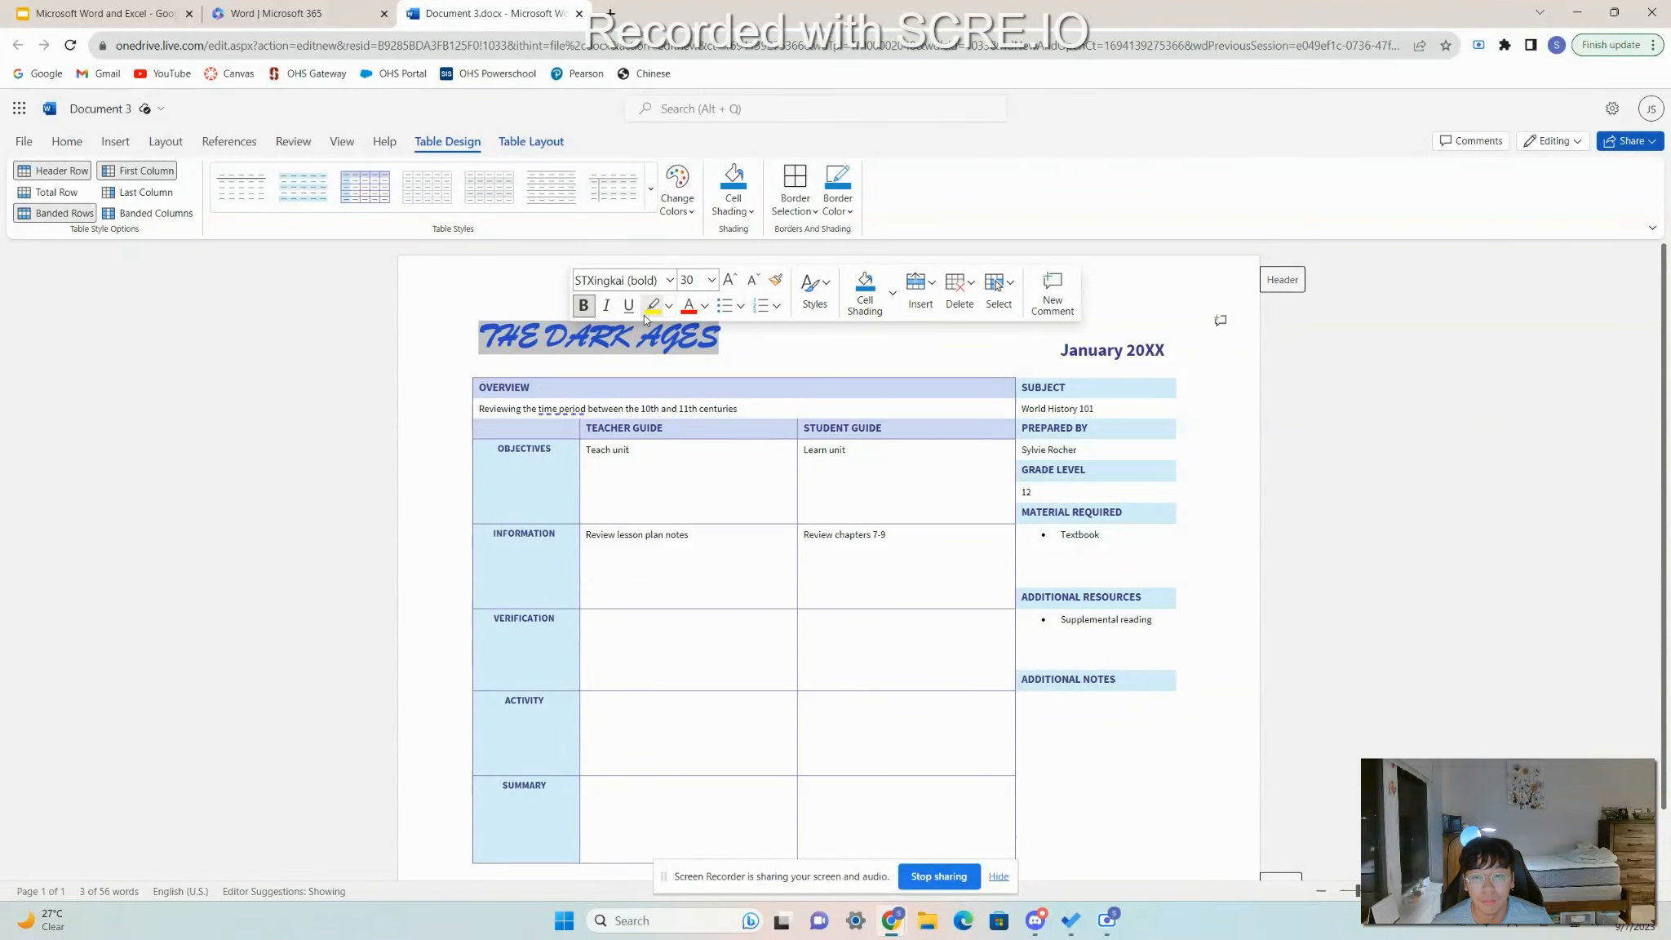
Apply a yellow highlight to the selected "THE DARK AGES" title and deselect the text.
{"action": "left_click", "coordinate": [669, 314]}
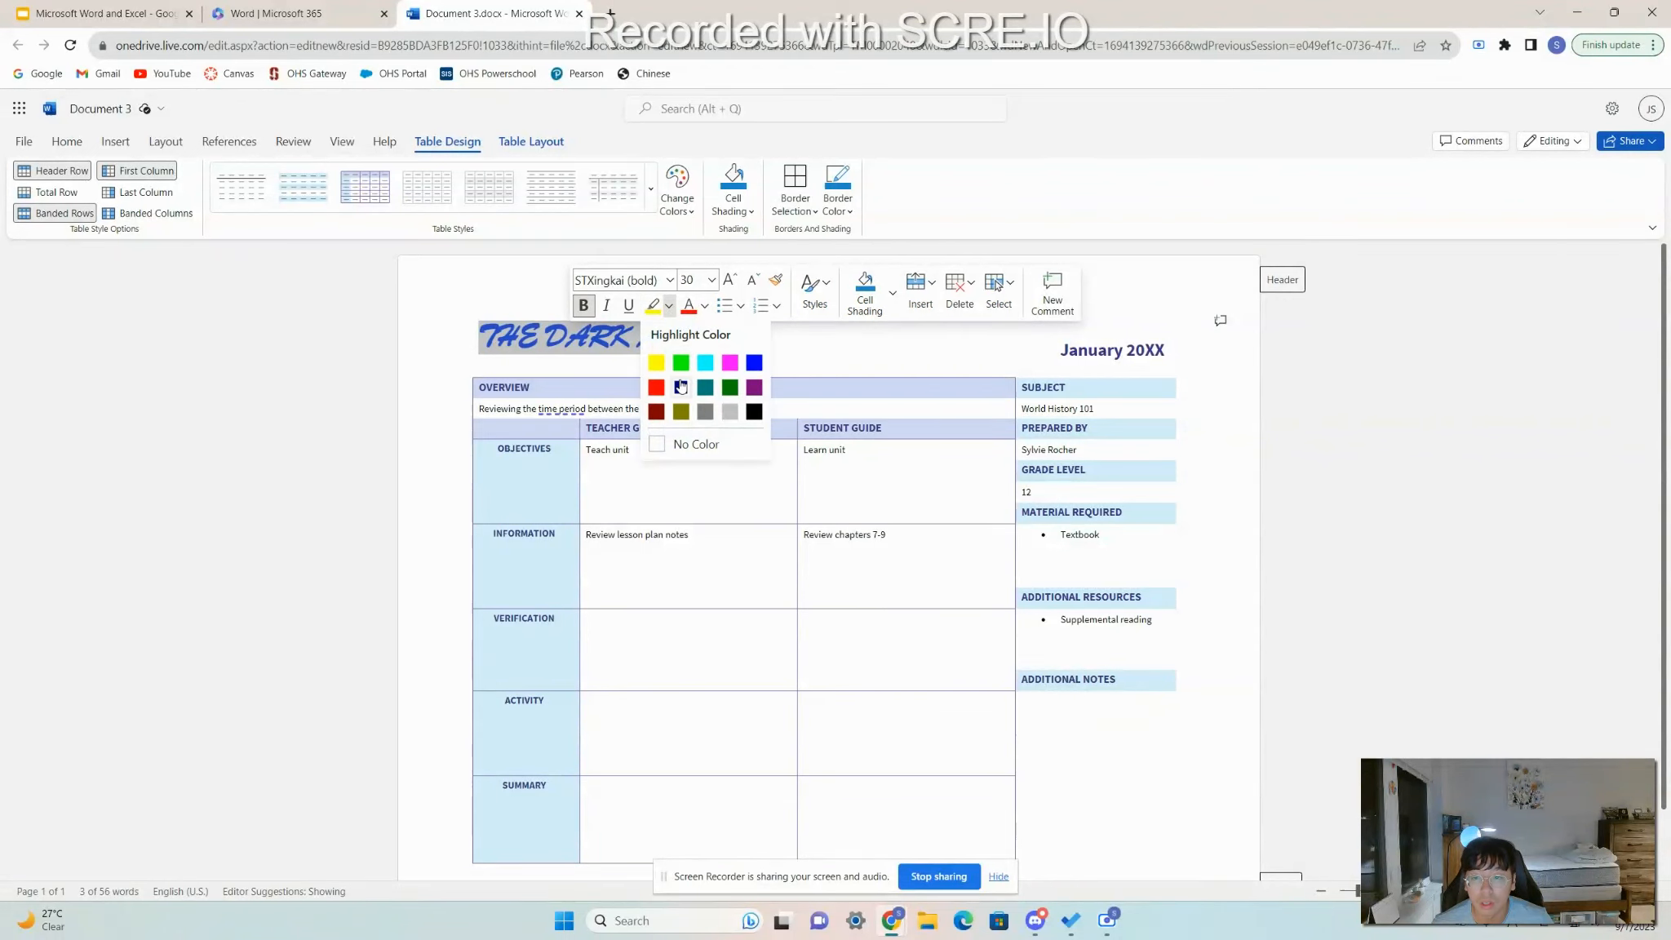
{"action": "left_click", "coordinate": [674, 313]}
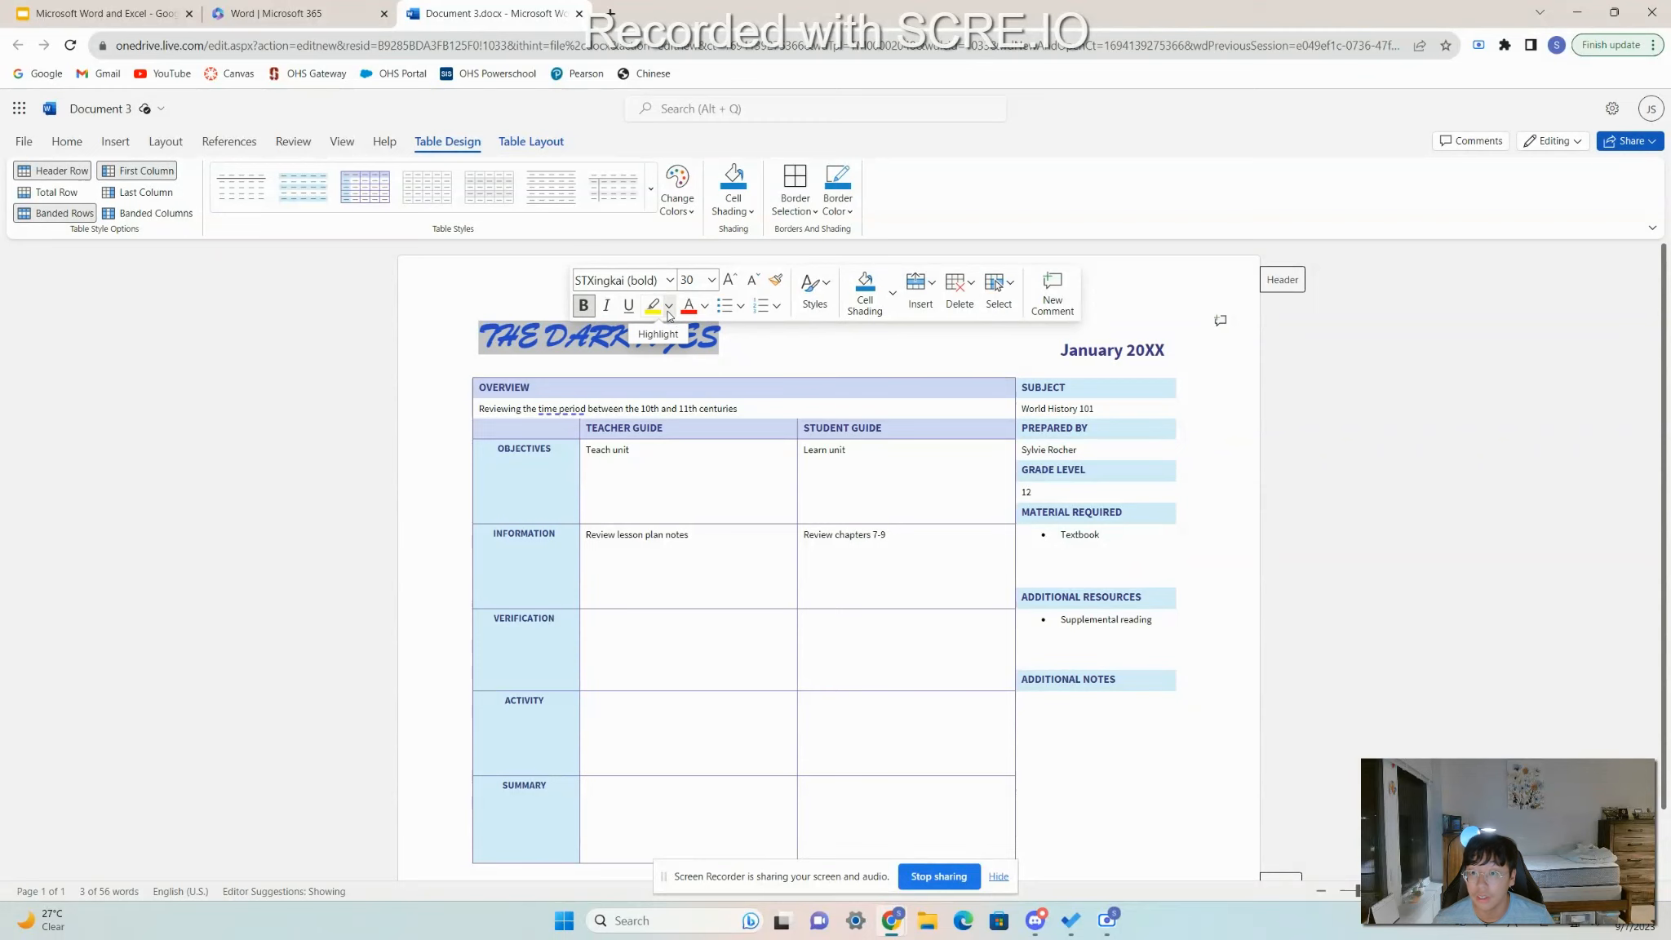
{"action": "left_click", "coordinate": [669, 314]}
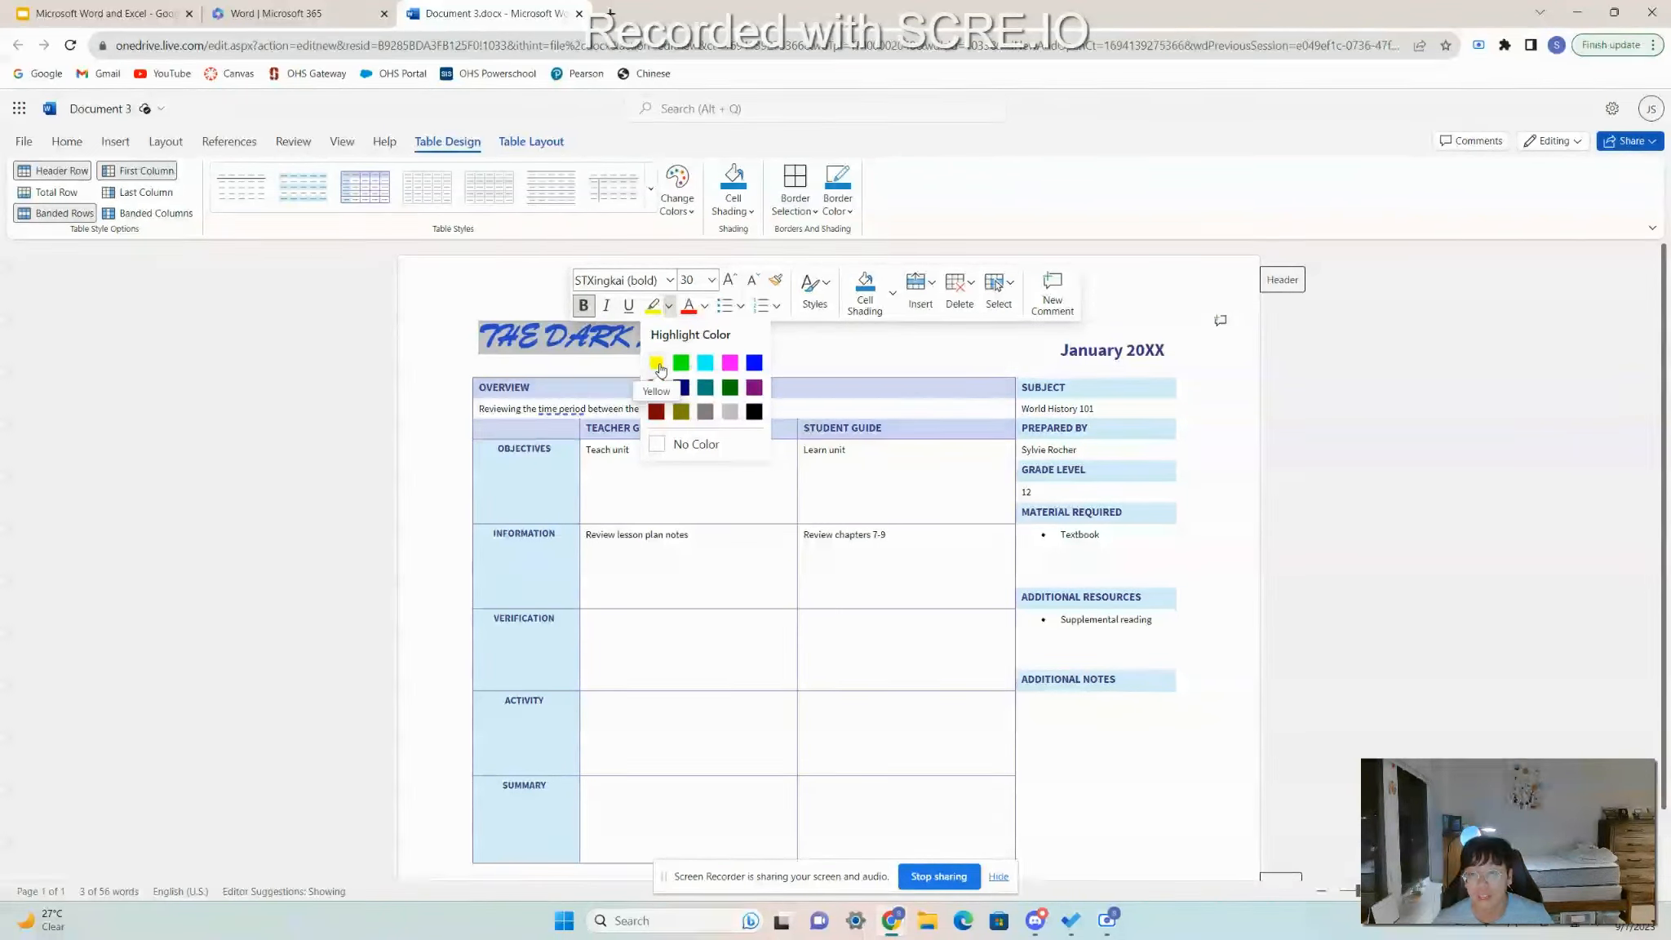
{"action": "left_click", "coordinate": [661, 369]}
{"action": "left_click", "coordinate": [775, 355]}
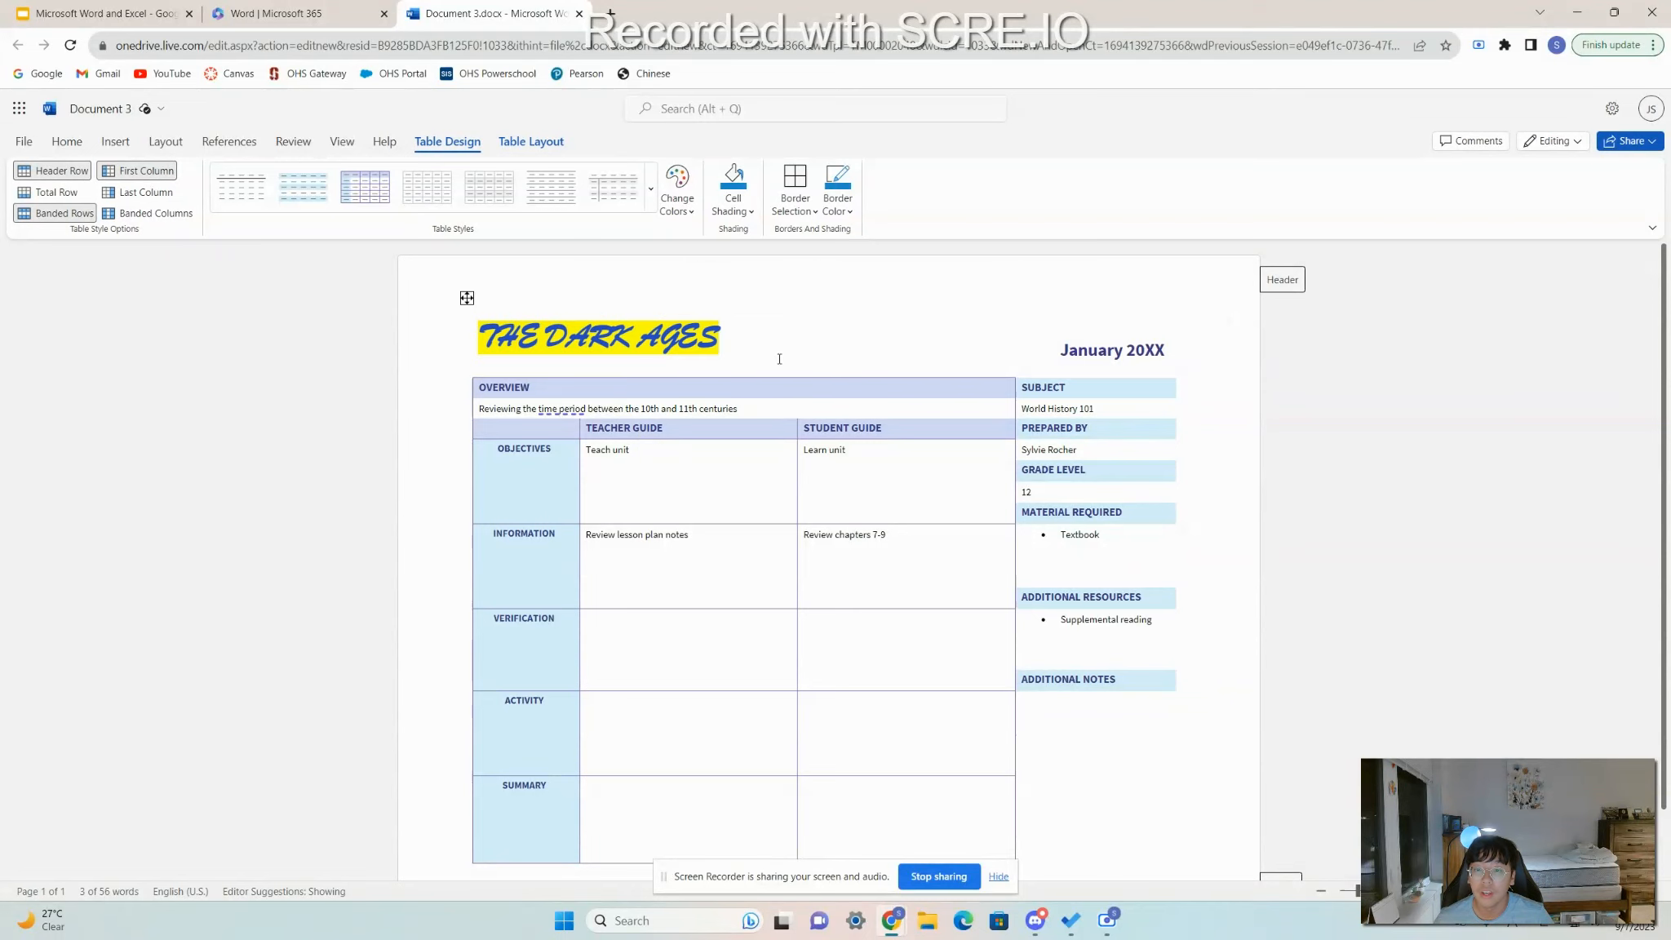
Try light green as the font color of the whole "THE DARK AGES" title, settle on standard purple, and deselect the text.
{"action": "left_click_drag", "start_coordinate": [482, 334], "coordinate": [727, 340]}
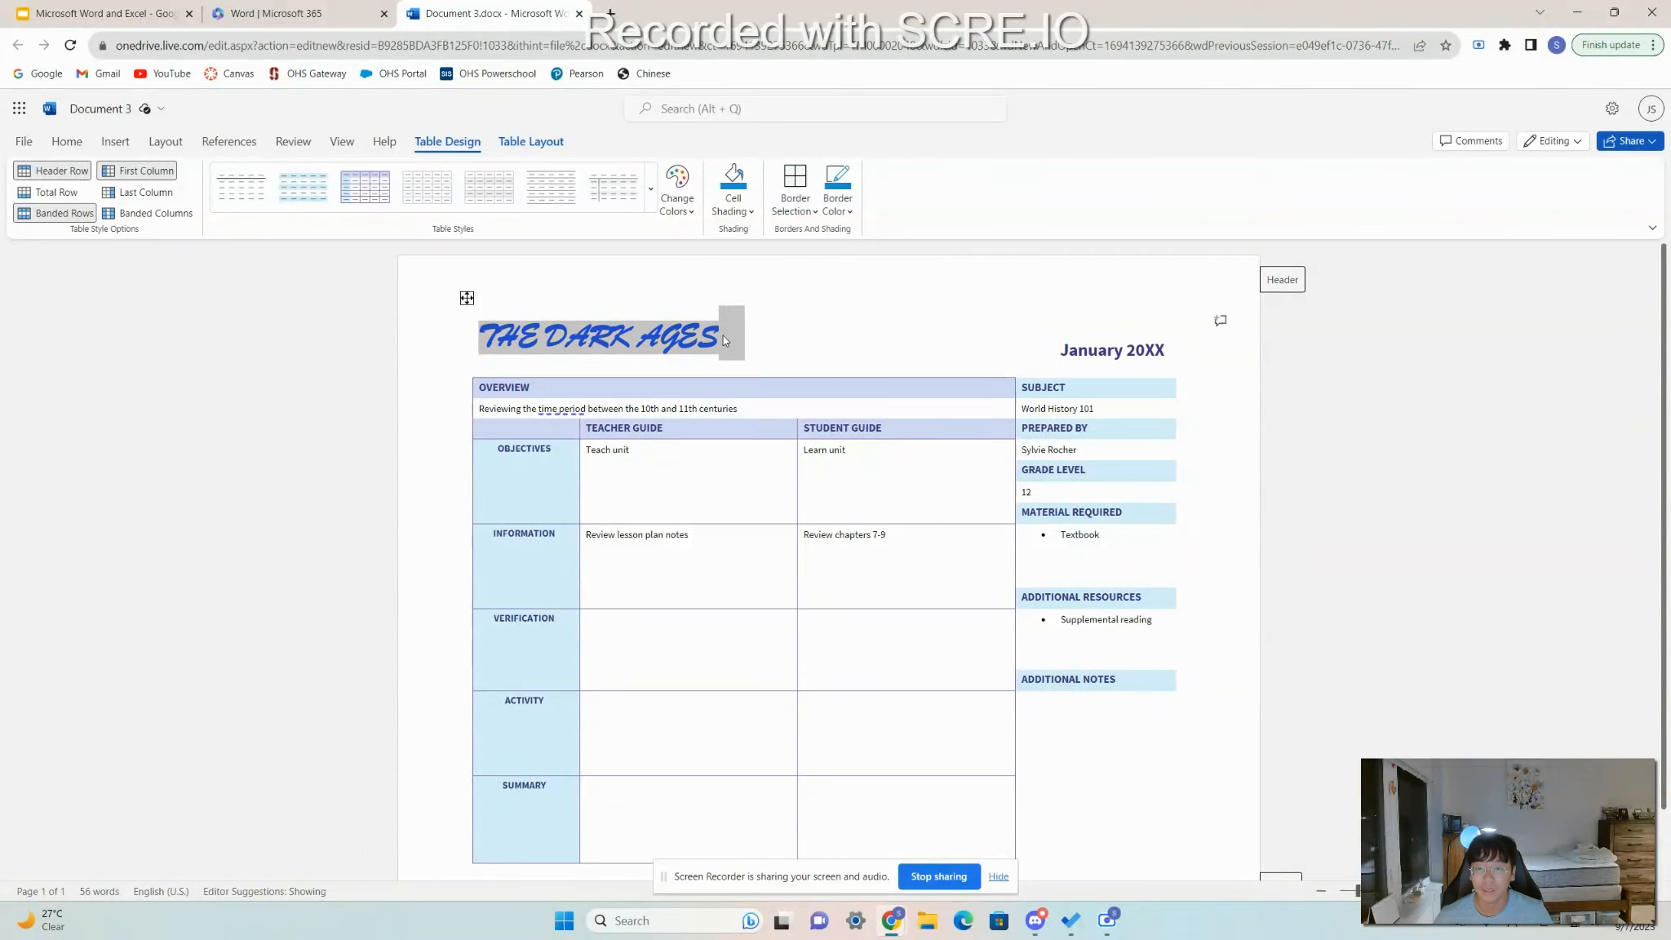
{"action": "right_click", "coordinate": [666, 341]}
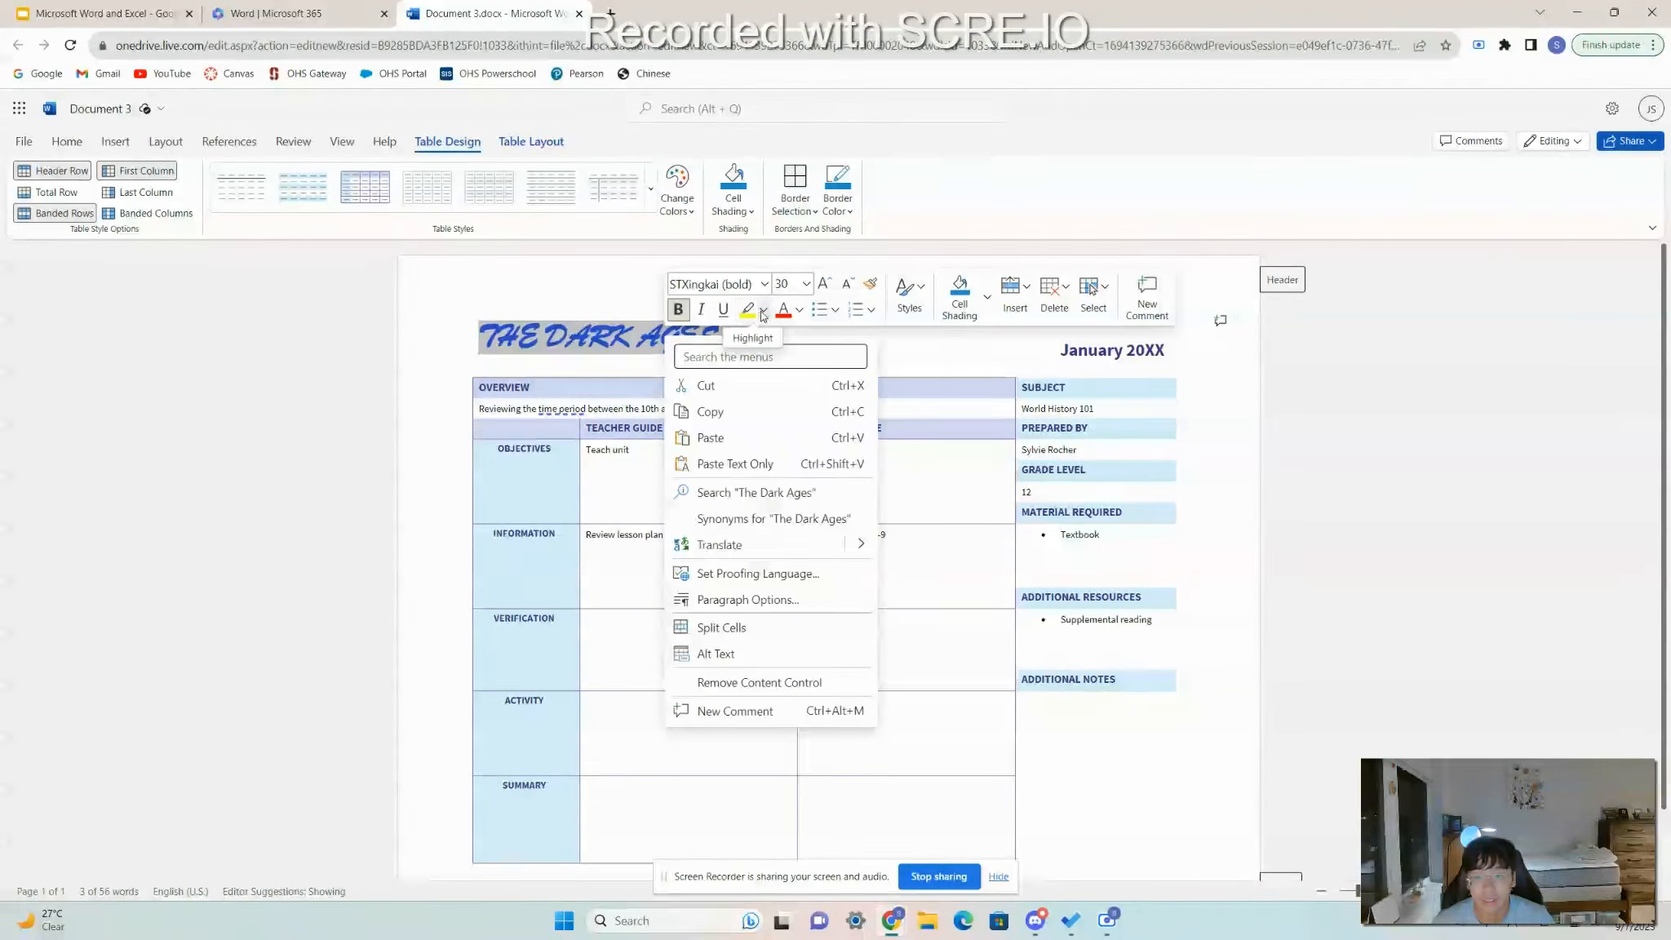
{"action": "left_click", "coordinate": [763, 309]}
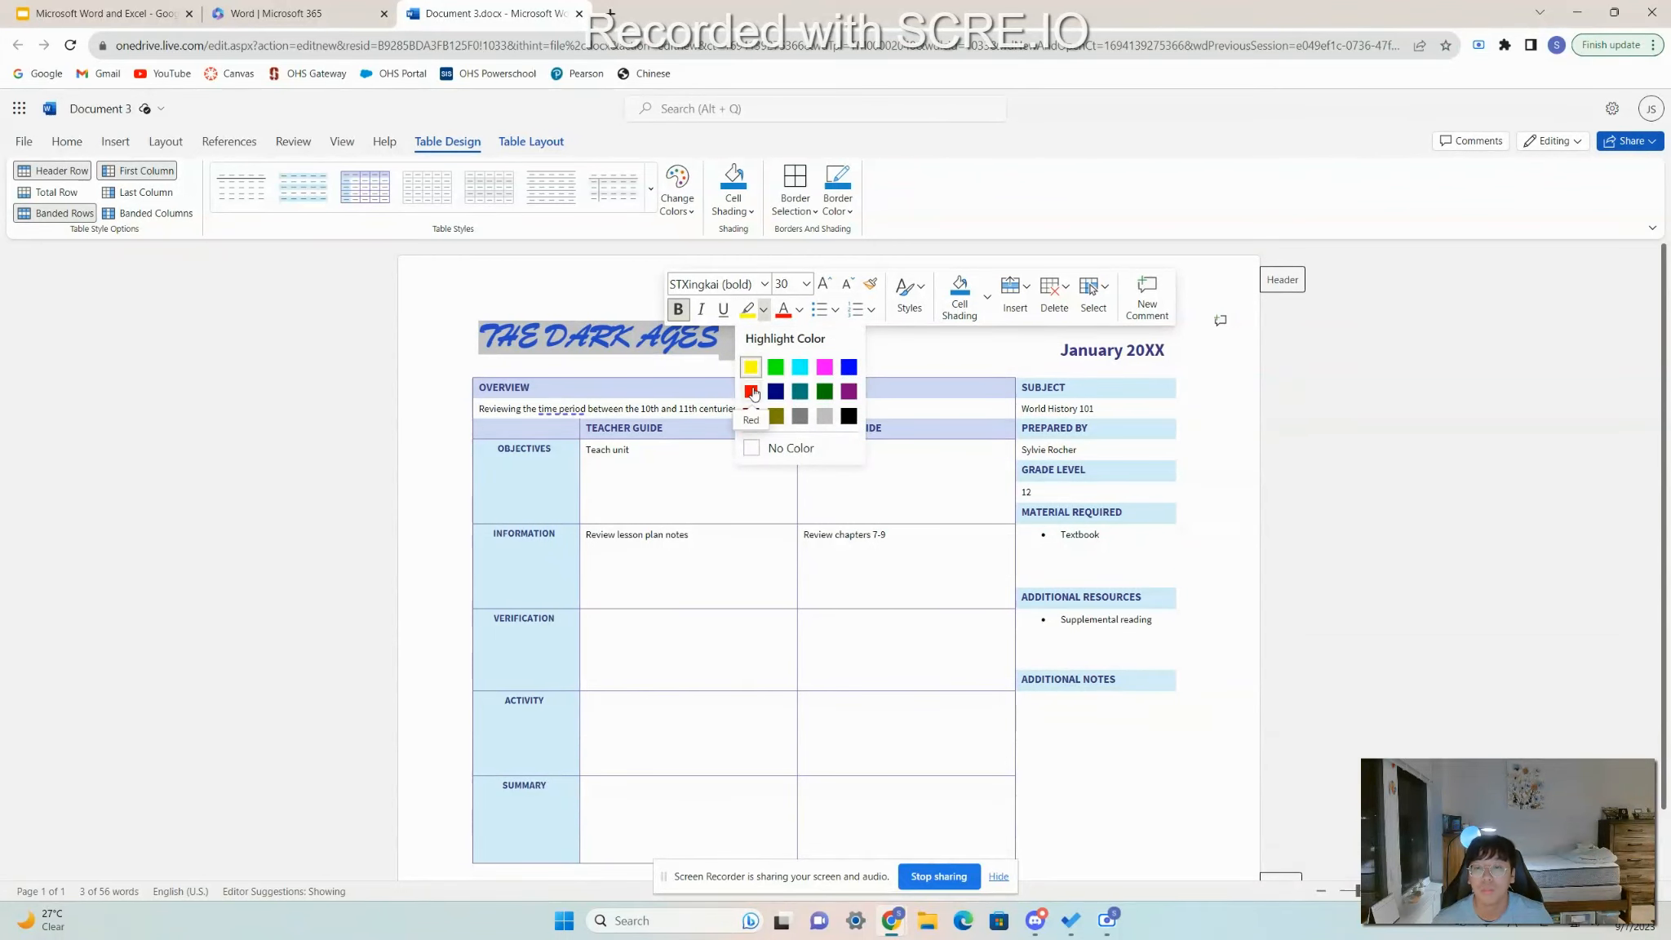
{"action": "left_click", "coordinate": [801, 312]}
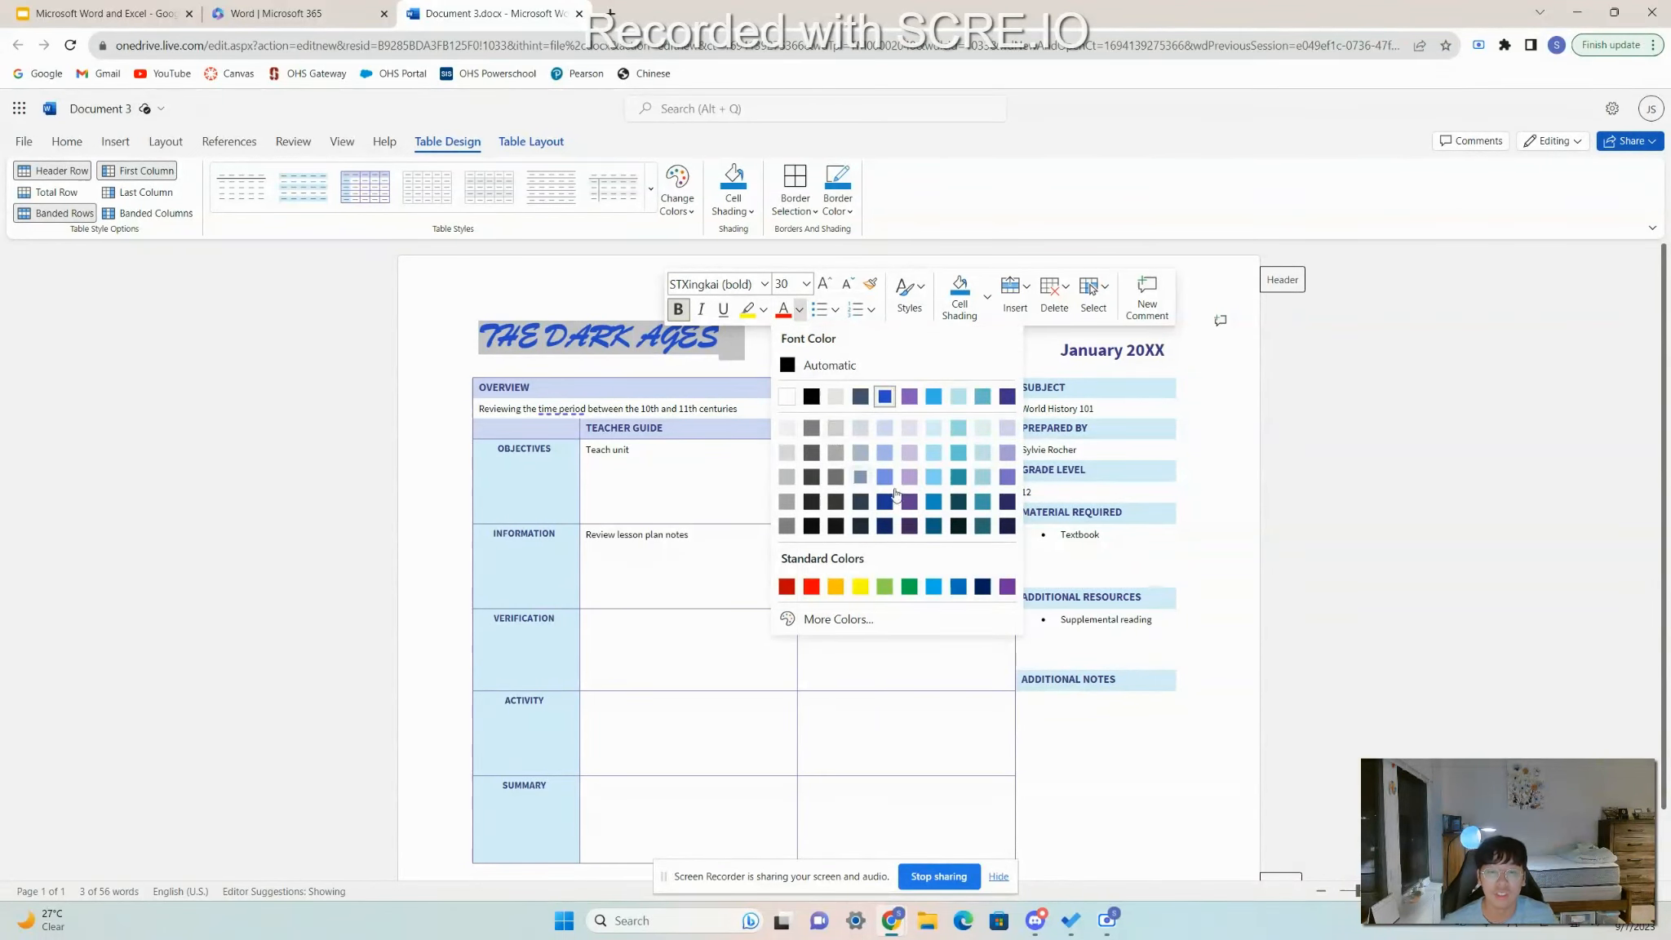
{"action": "left_click", "coordinate": [885, 586]}
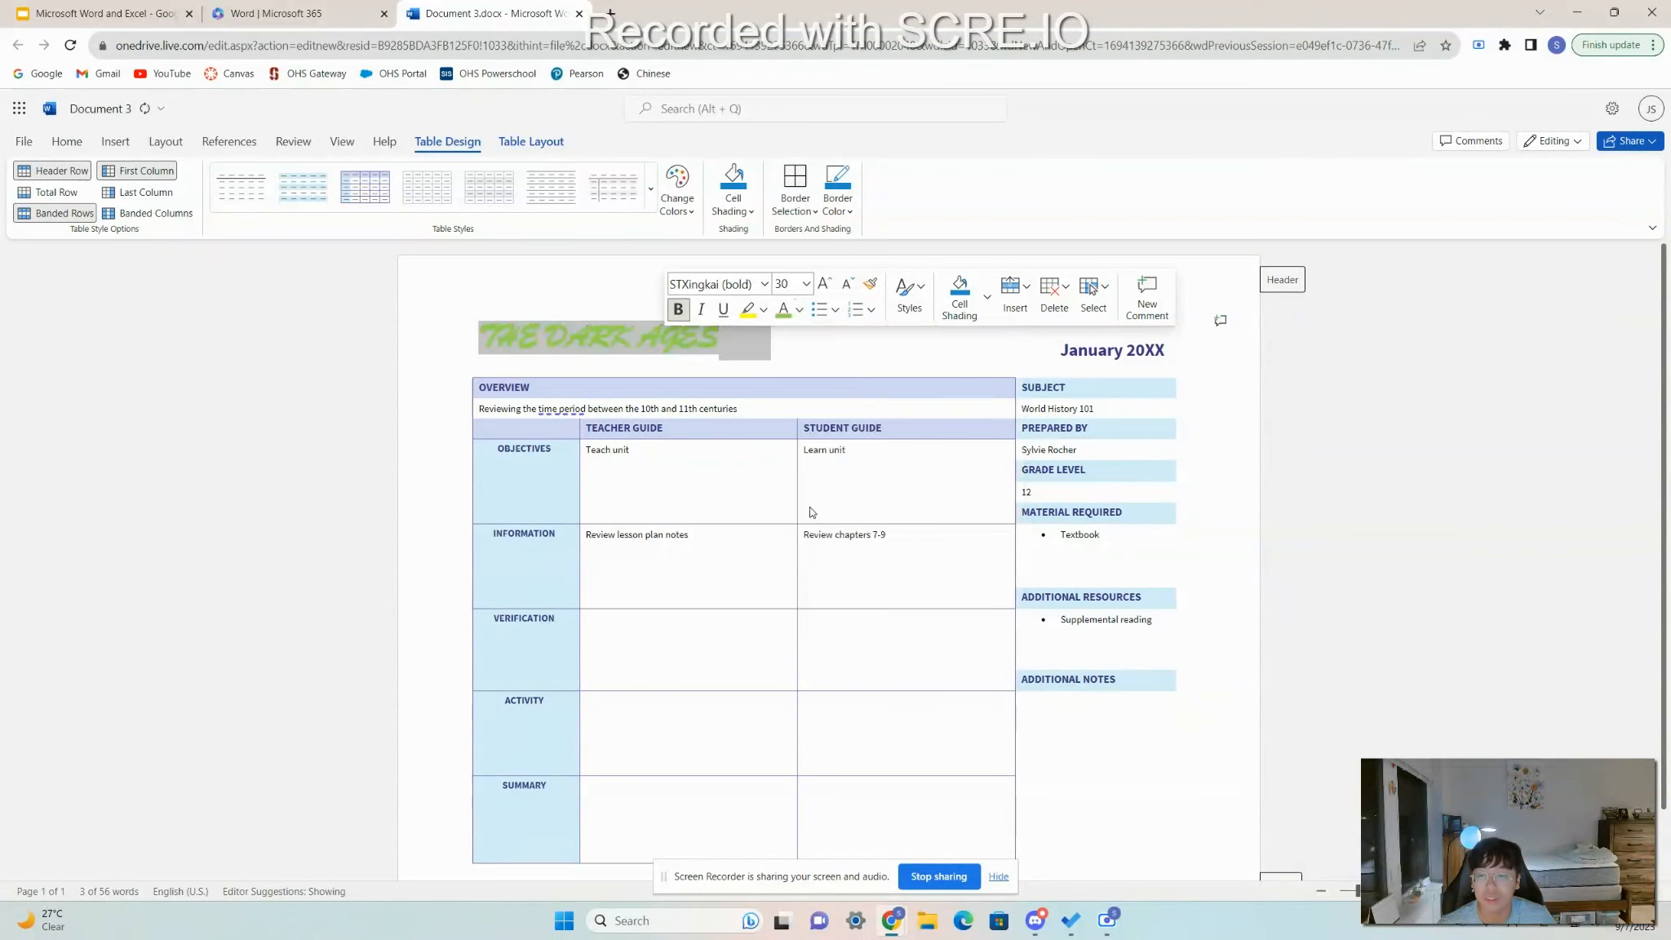
{"action": "left_click", "coordinate": [800, 310]}
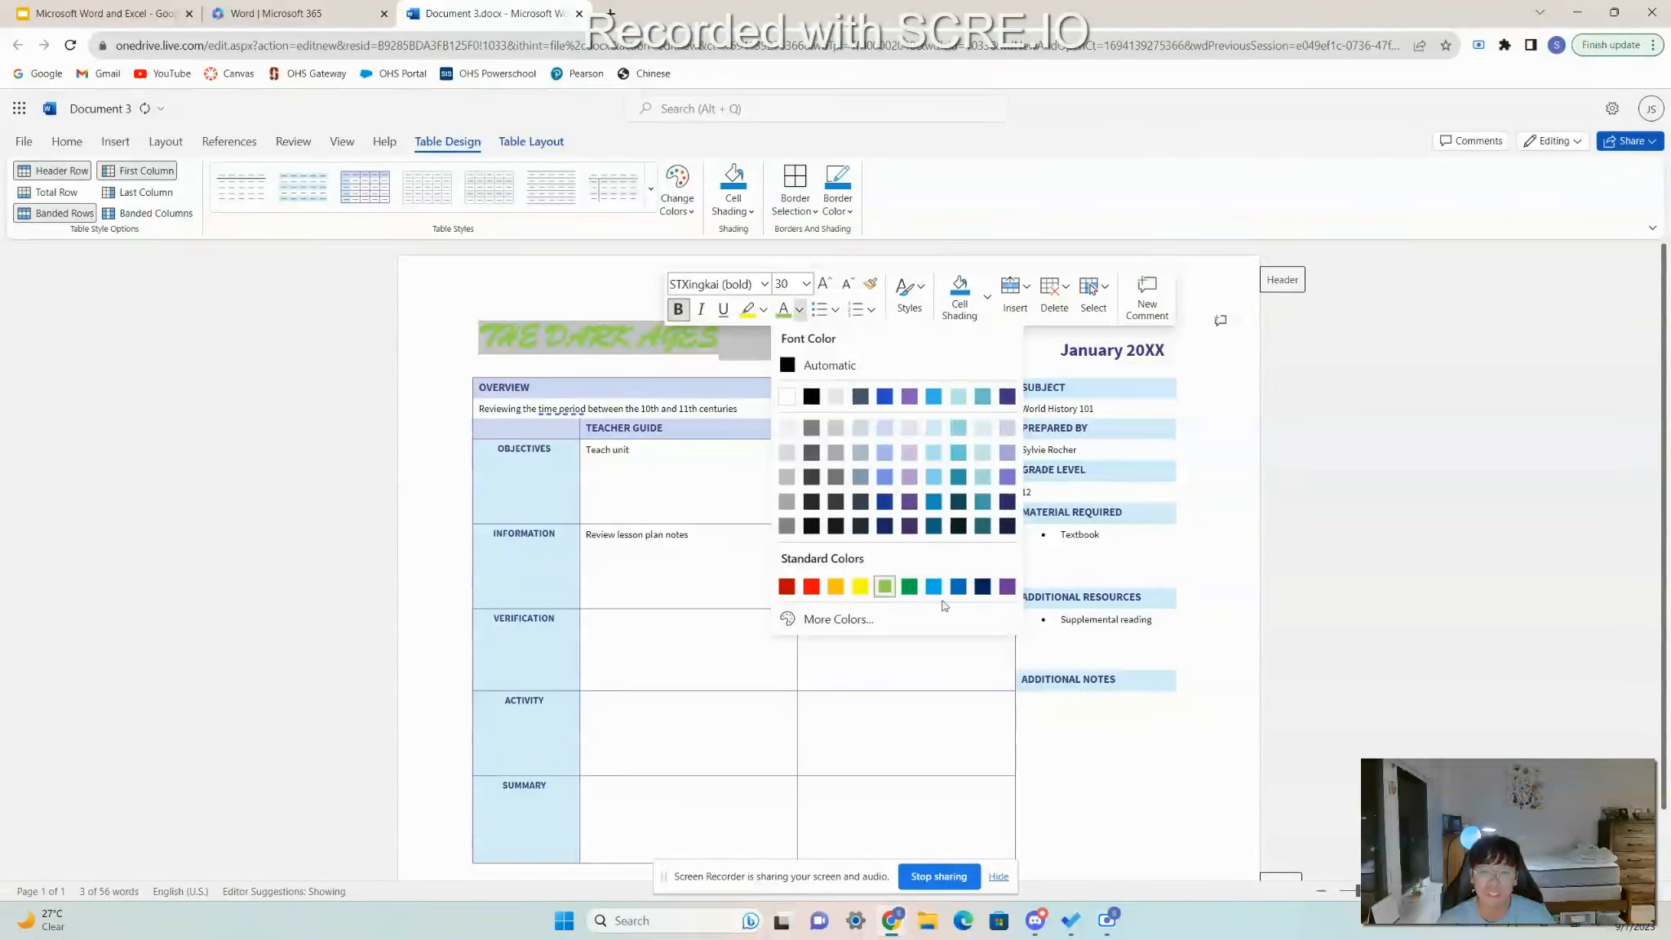
{"action": "left_click", "coordinate": [1007, 586]}
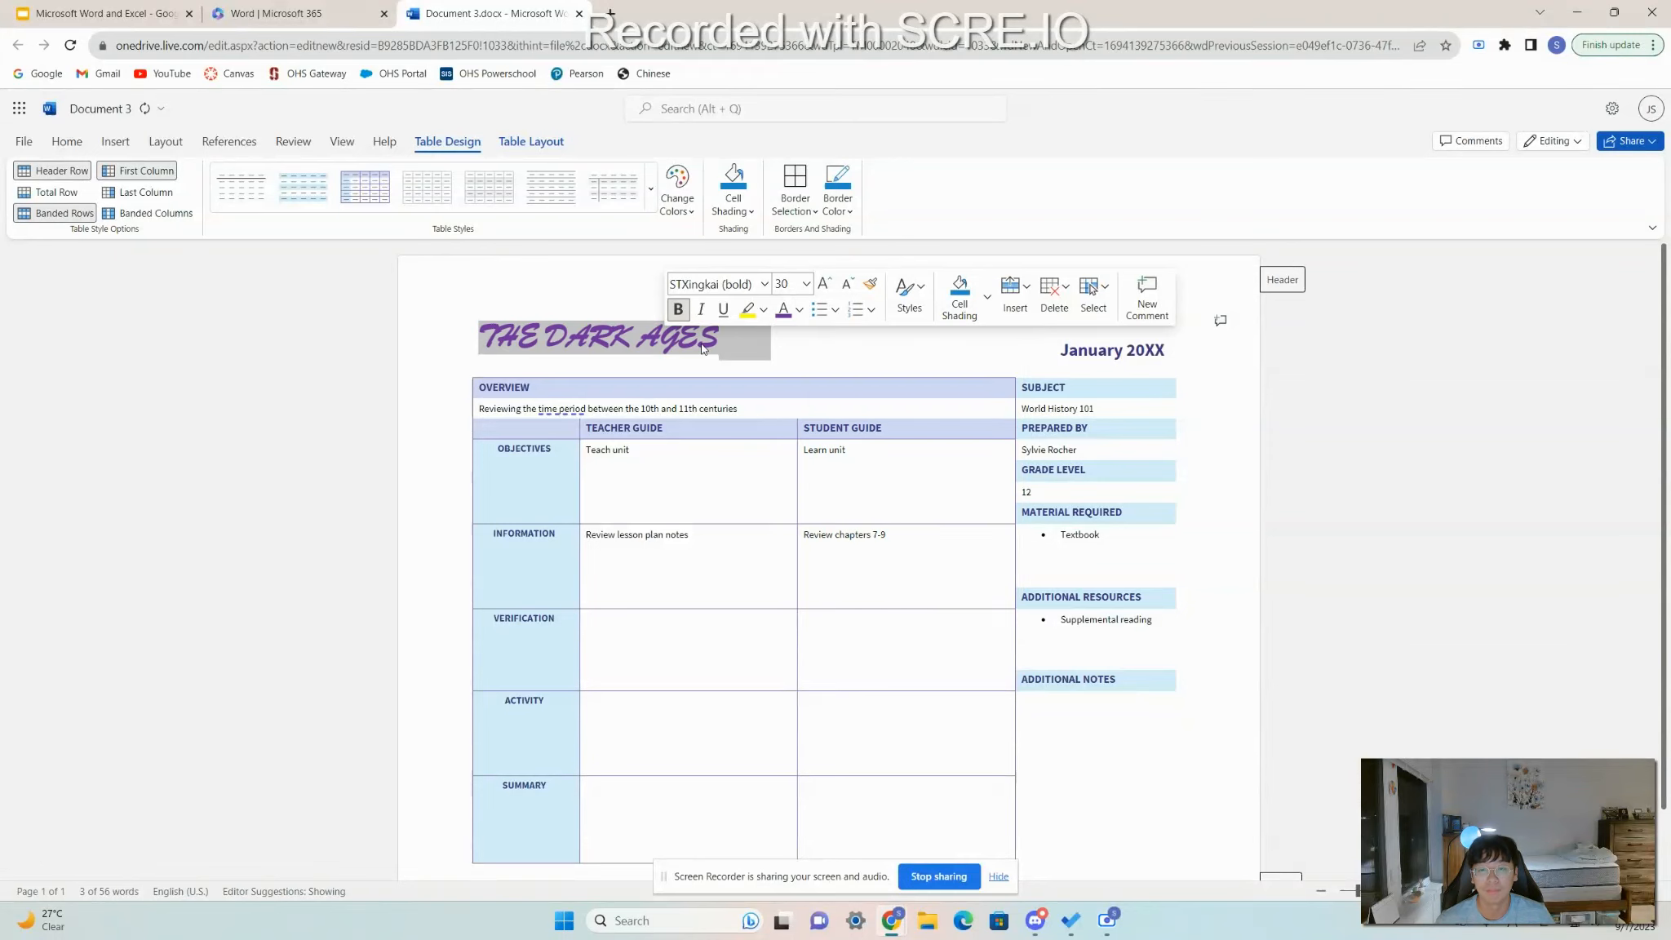
{"action": "left_click", "coordinate": [768, 350]}
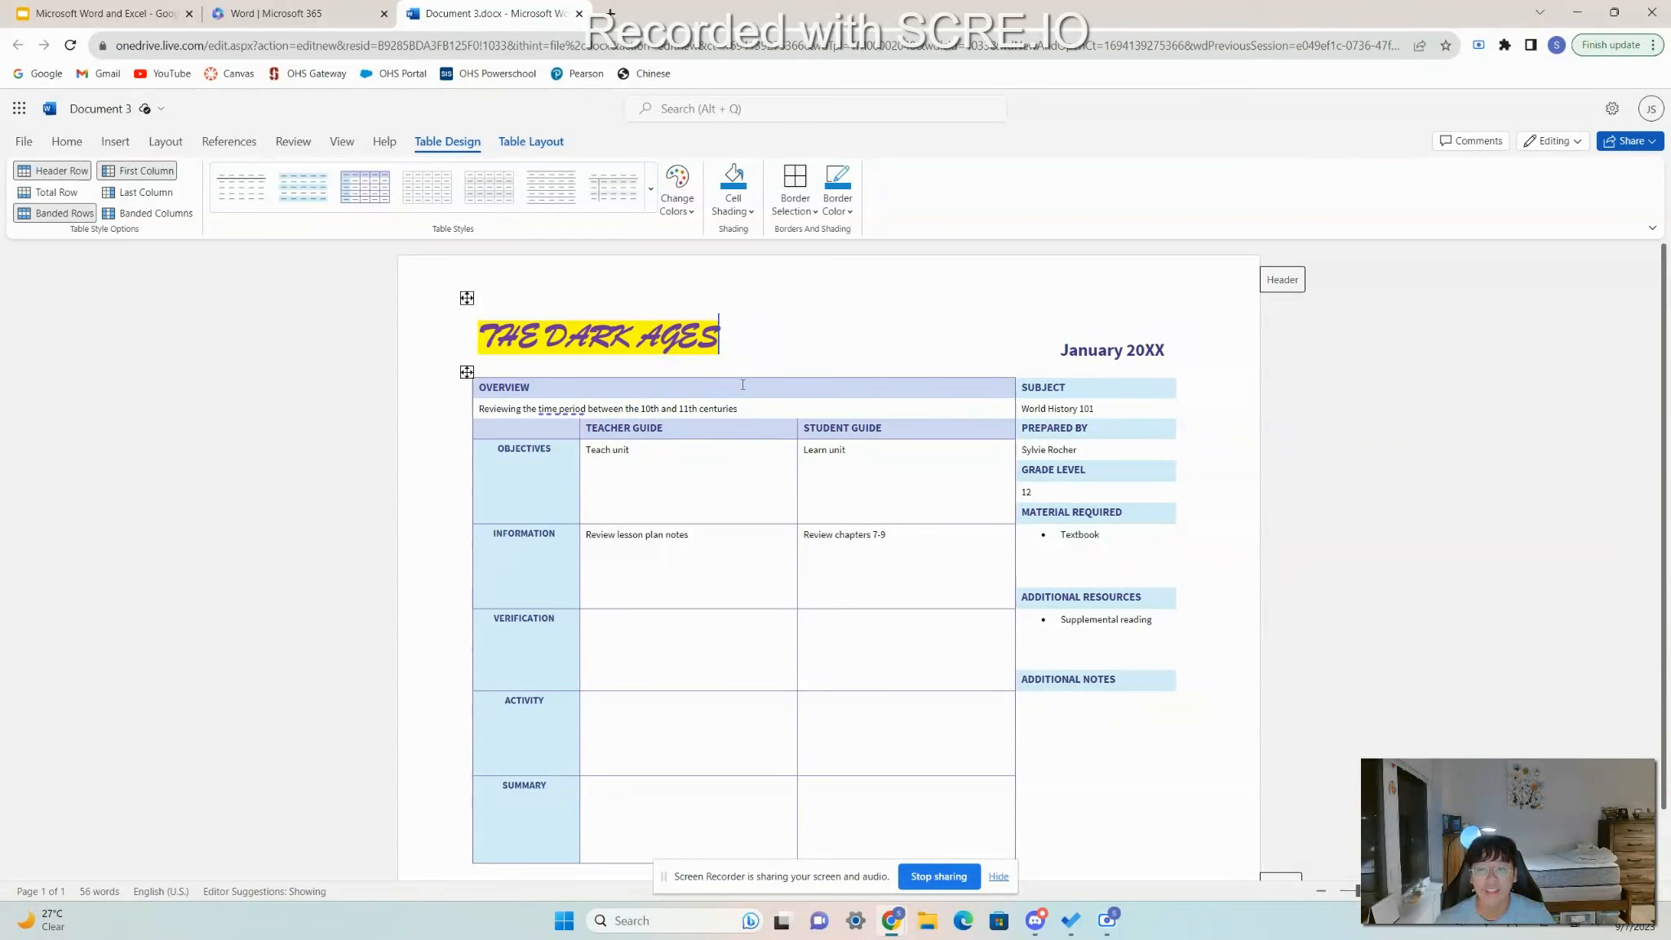
Add an empty line below the OVERVIEW heading in the lesson plan table.
{"action": "left_click", "coordinate": [677, 452]}
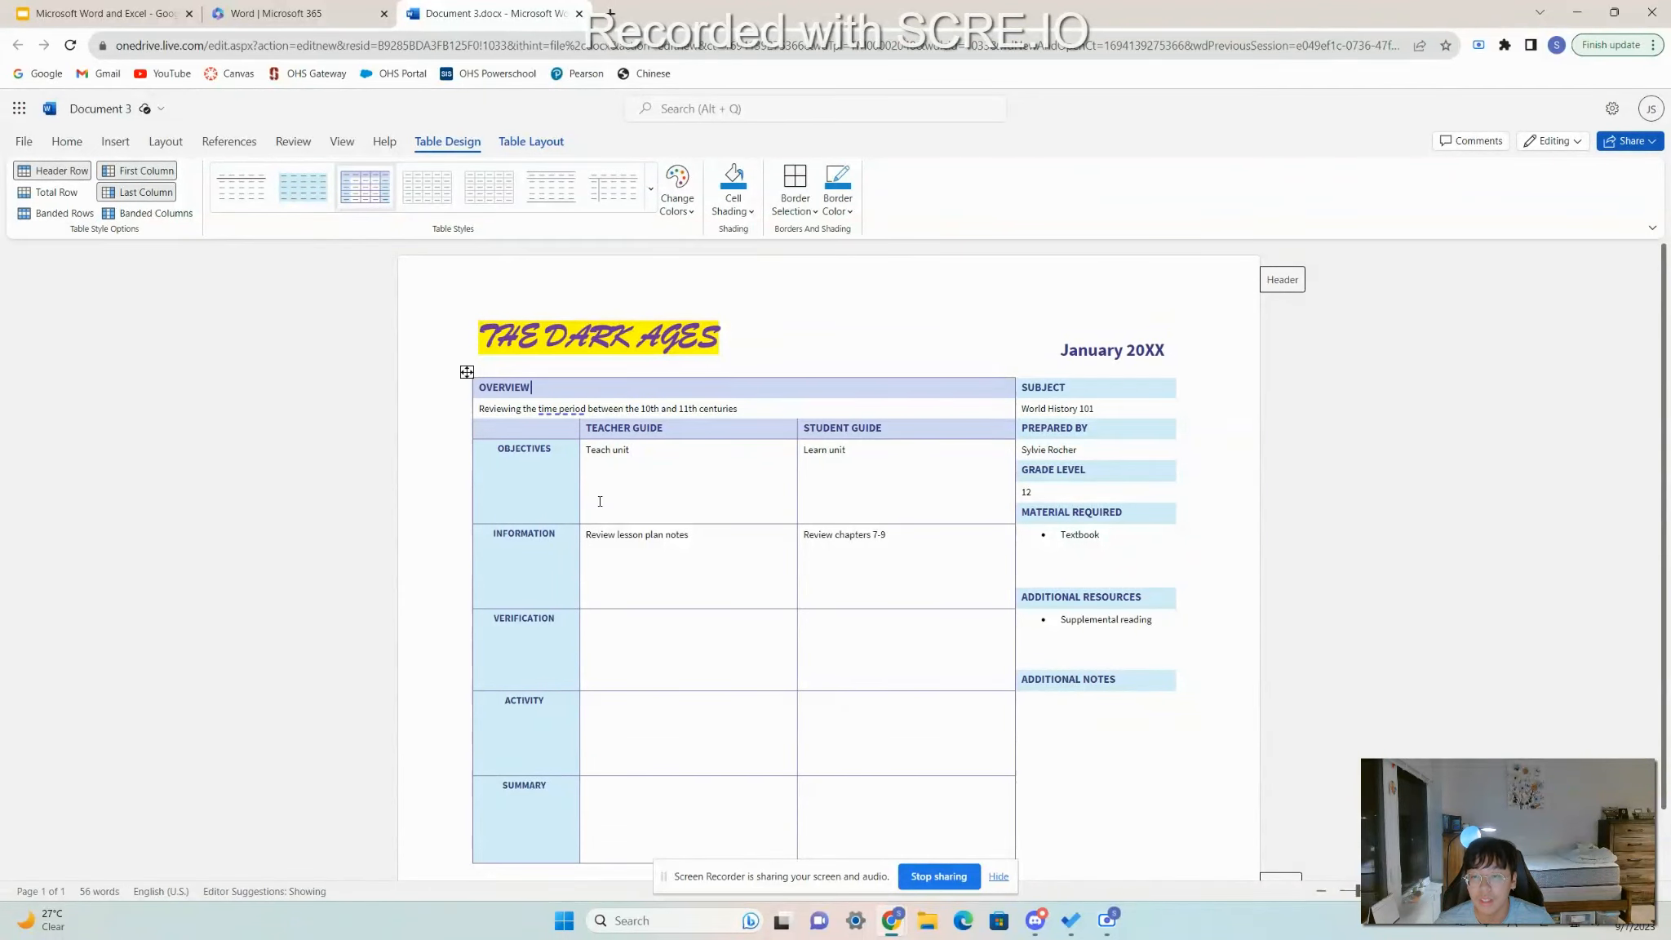
{"action": "key", "text": "Return"}
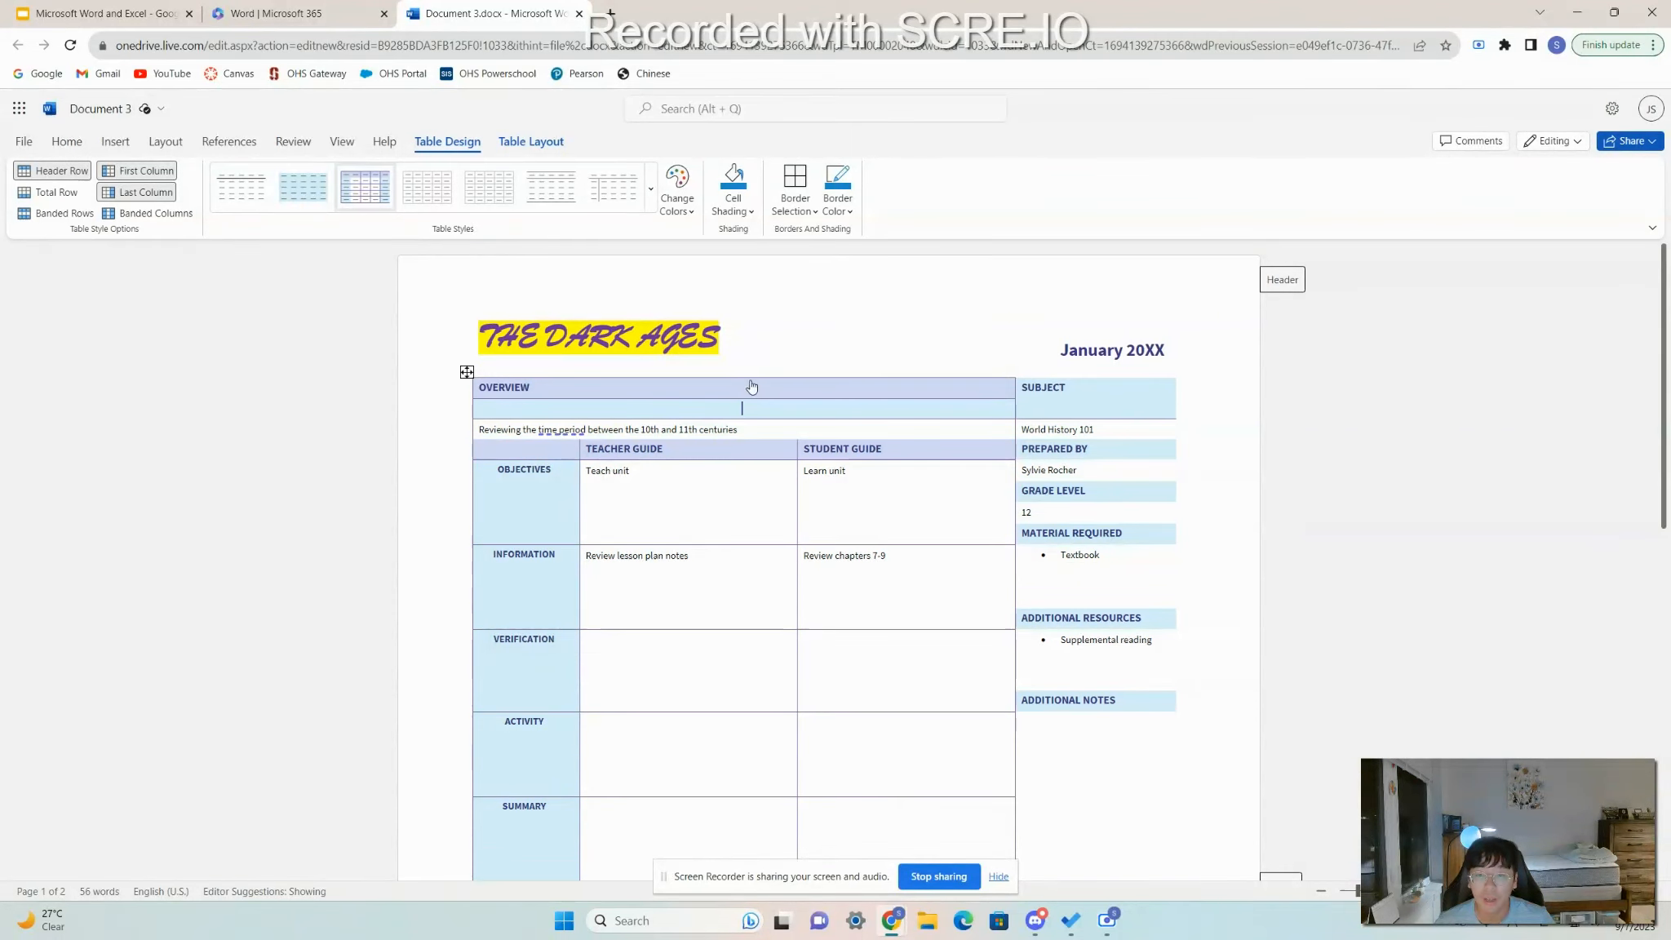
{"action": "left_click", "coordinate": [1035, 511]}
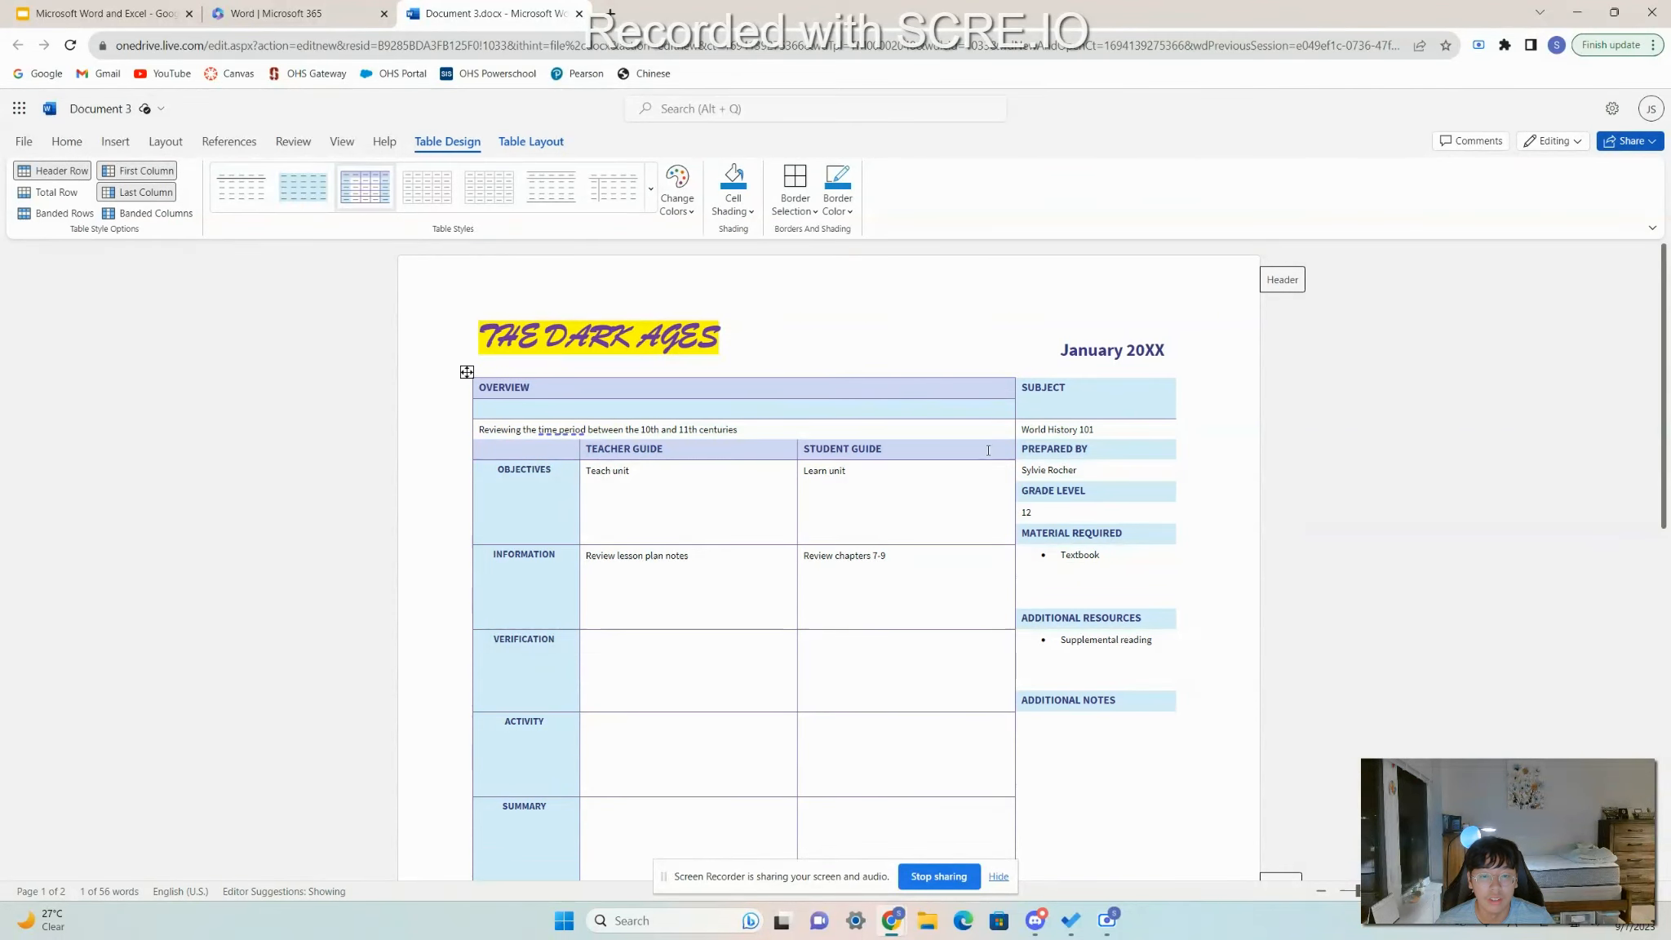
Try the grid table style with a solid blue header row on the lesson plan table.
{"action": "left_click", "coordinate": [732, 386]}
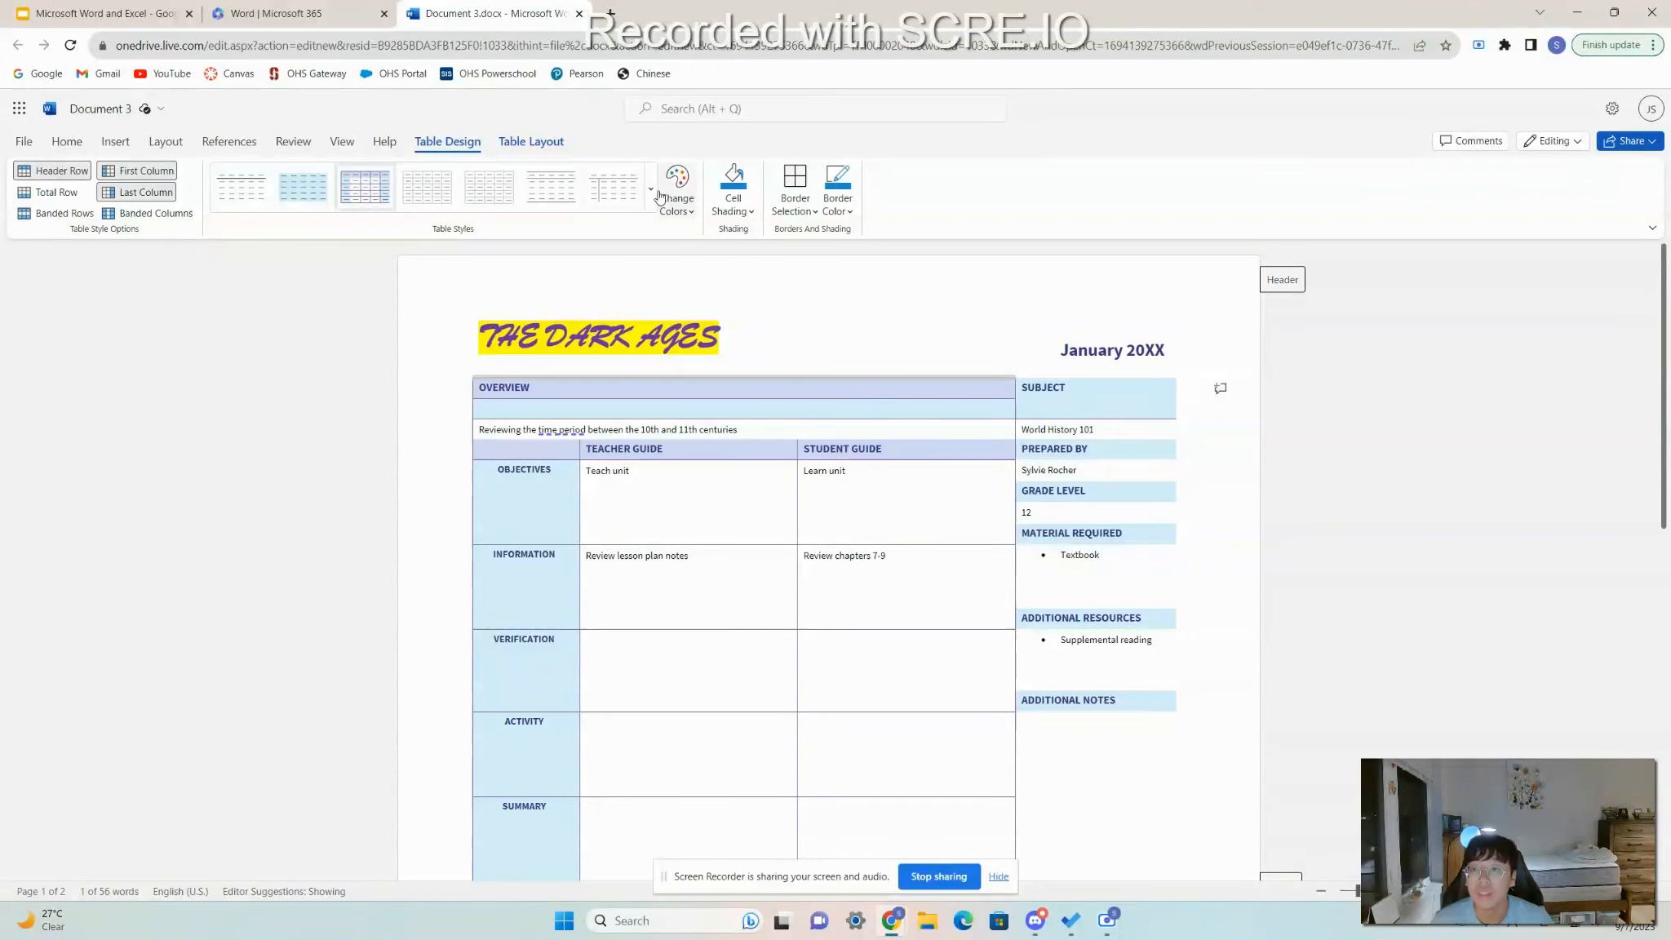
{"action": "left_click", "coordinate": [676, 194]}
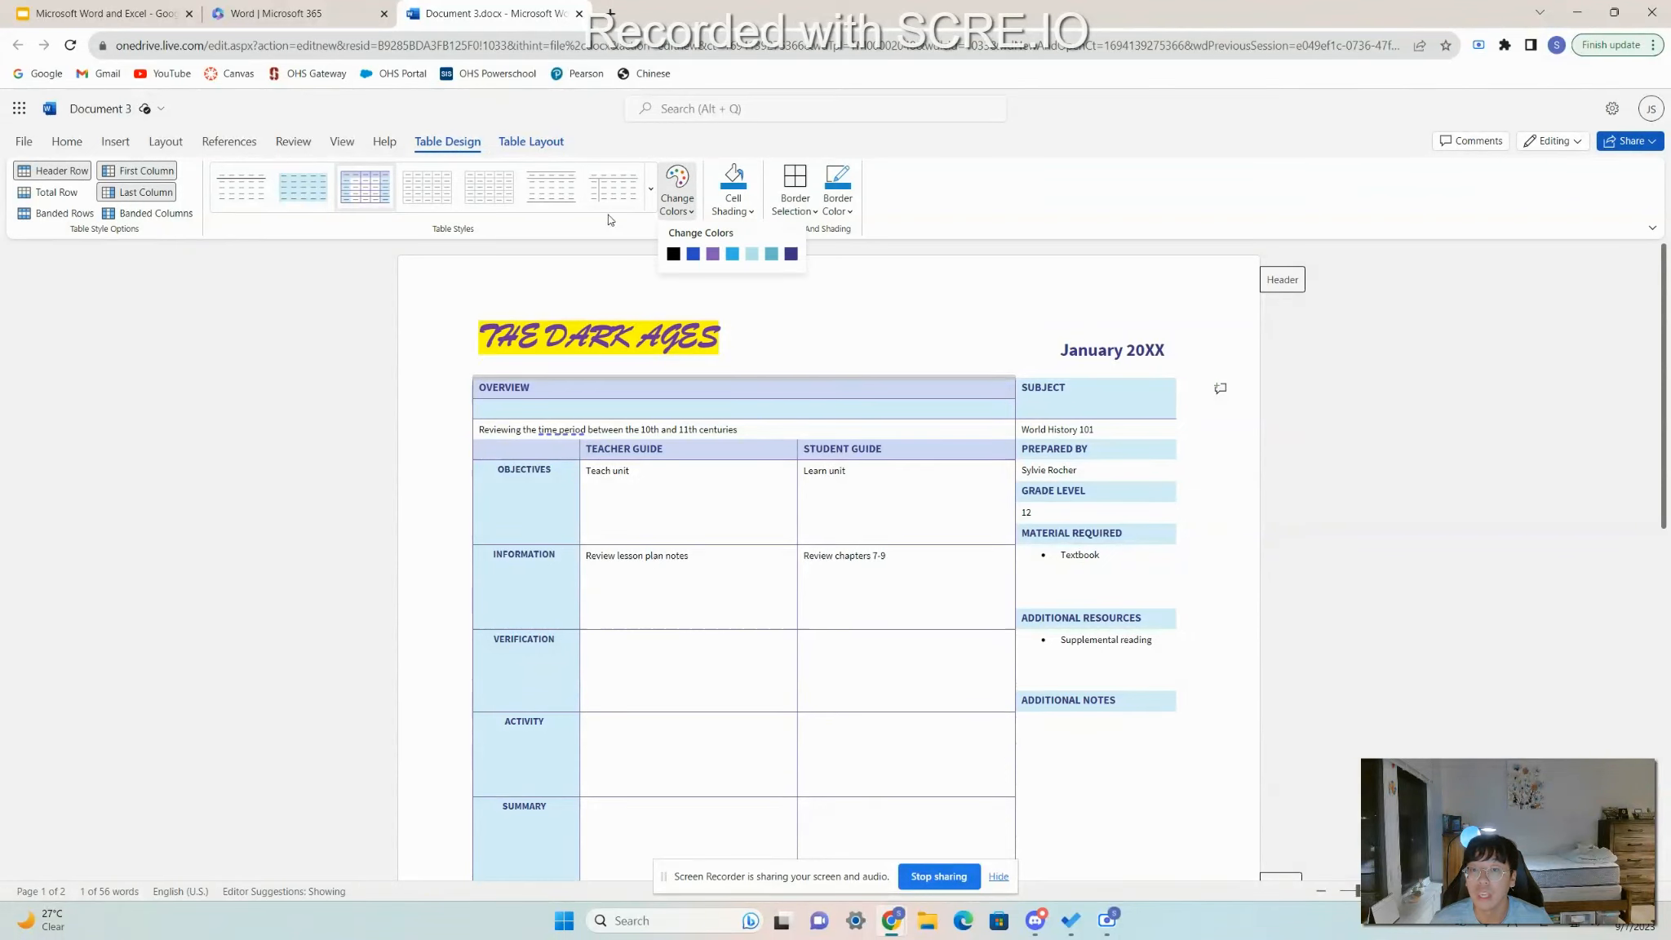
{"action": "left_click", "coordinate": [650, 190]}
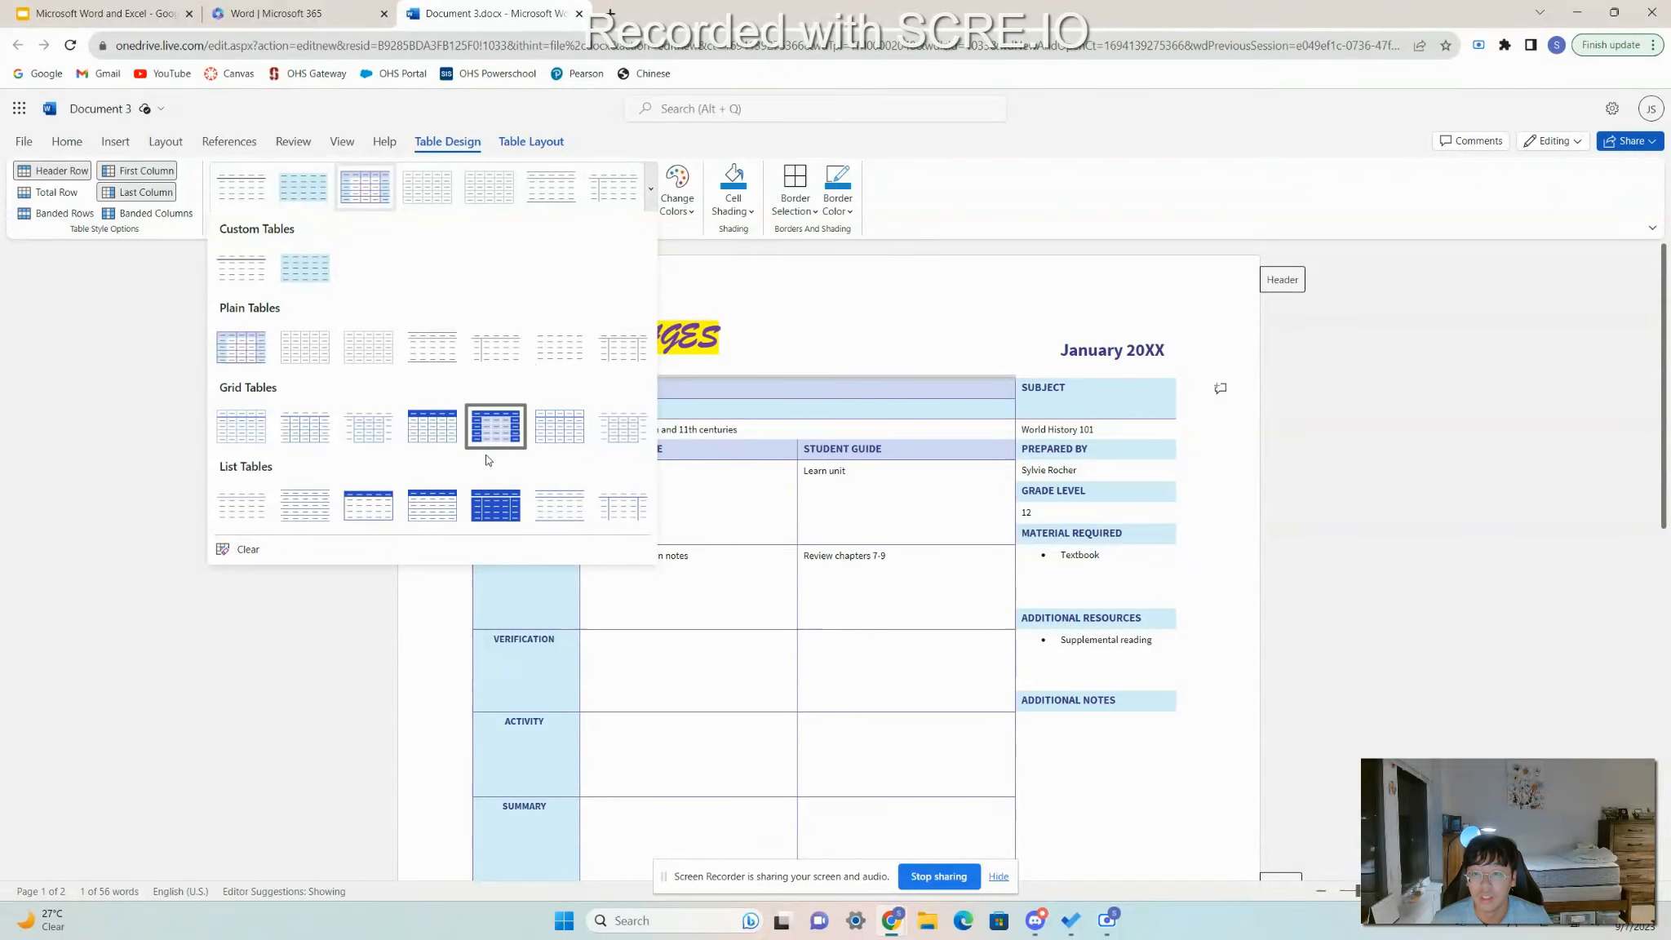
{"action": "left_click", "coordinate": [820, 518]}
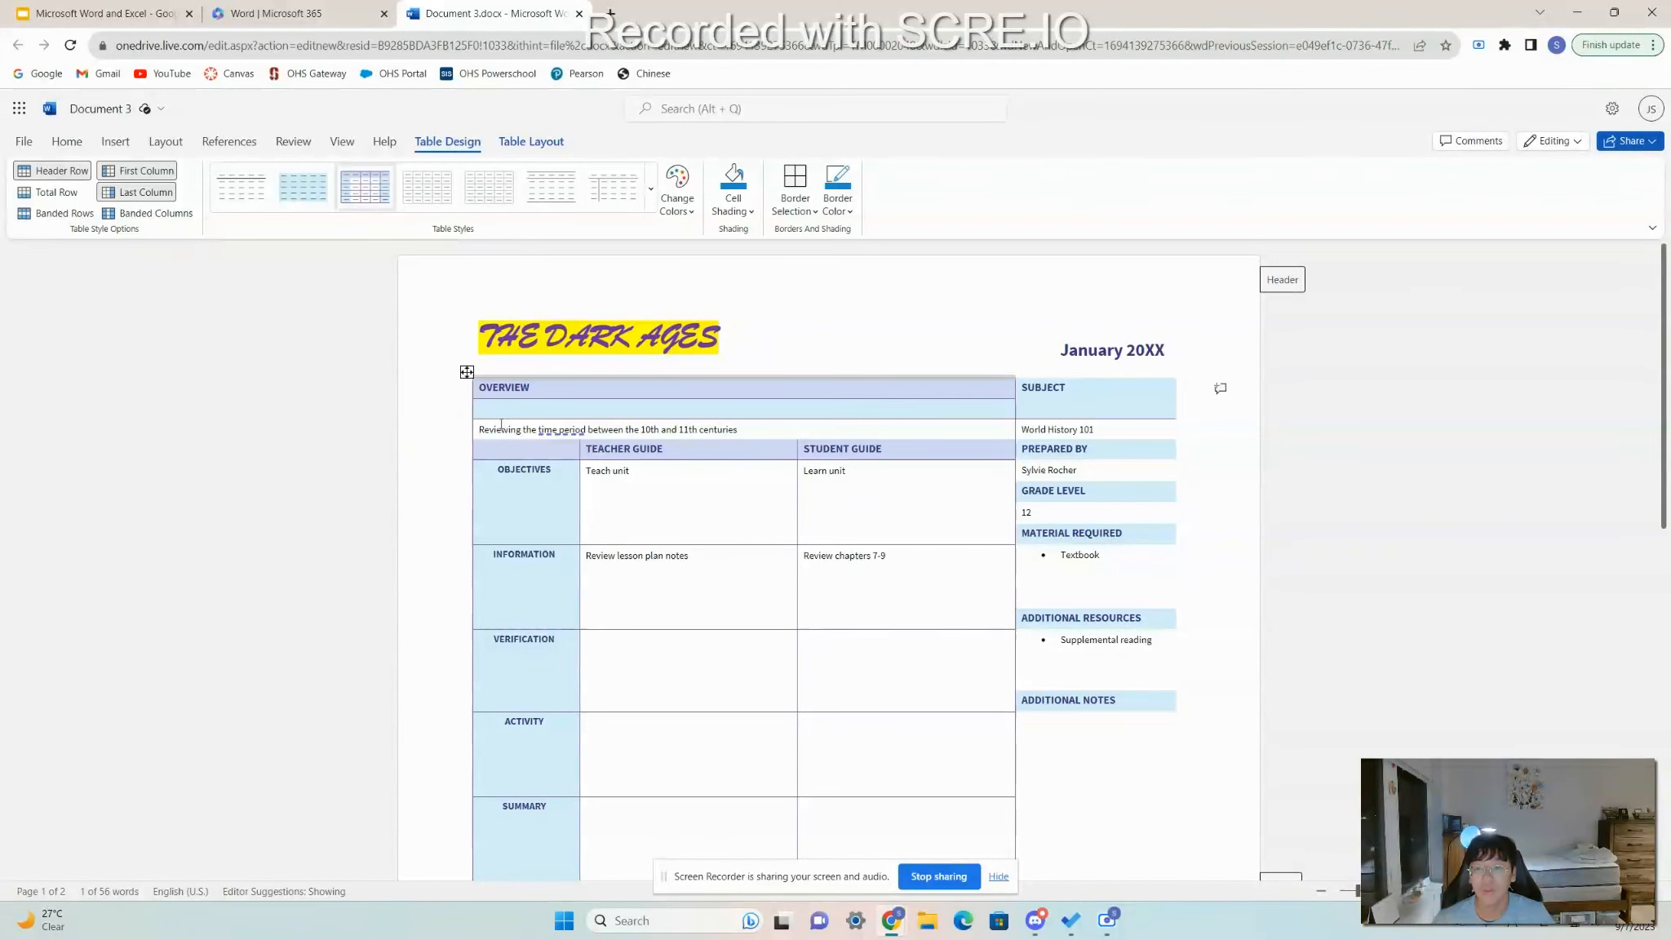
{"action": "left_click", "coordinate": [650, 189]}
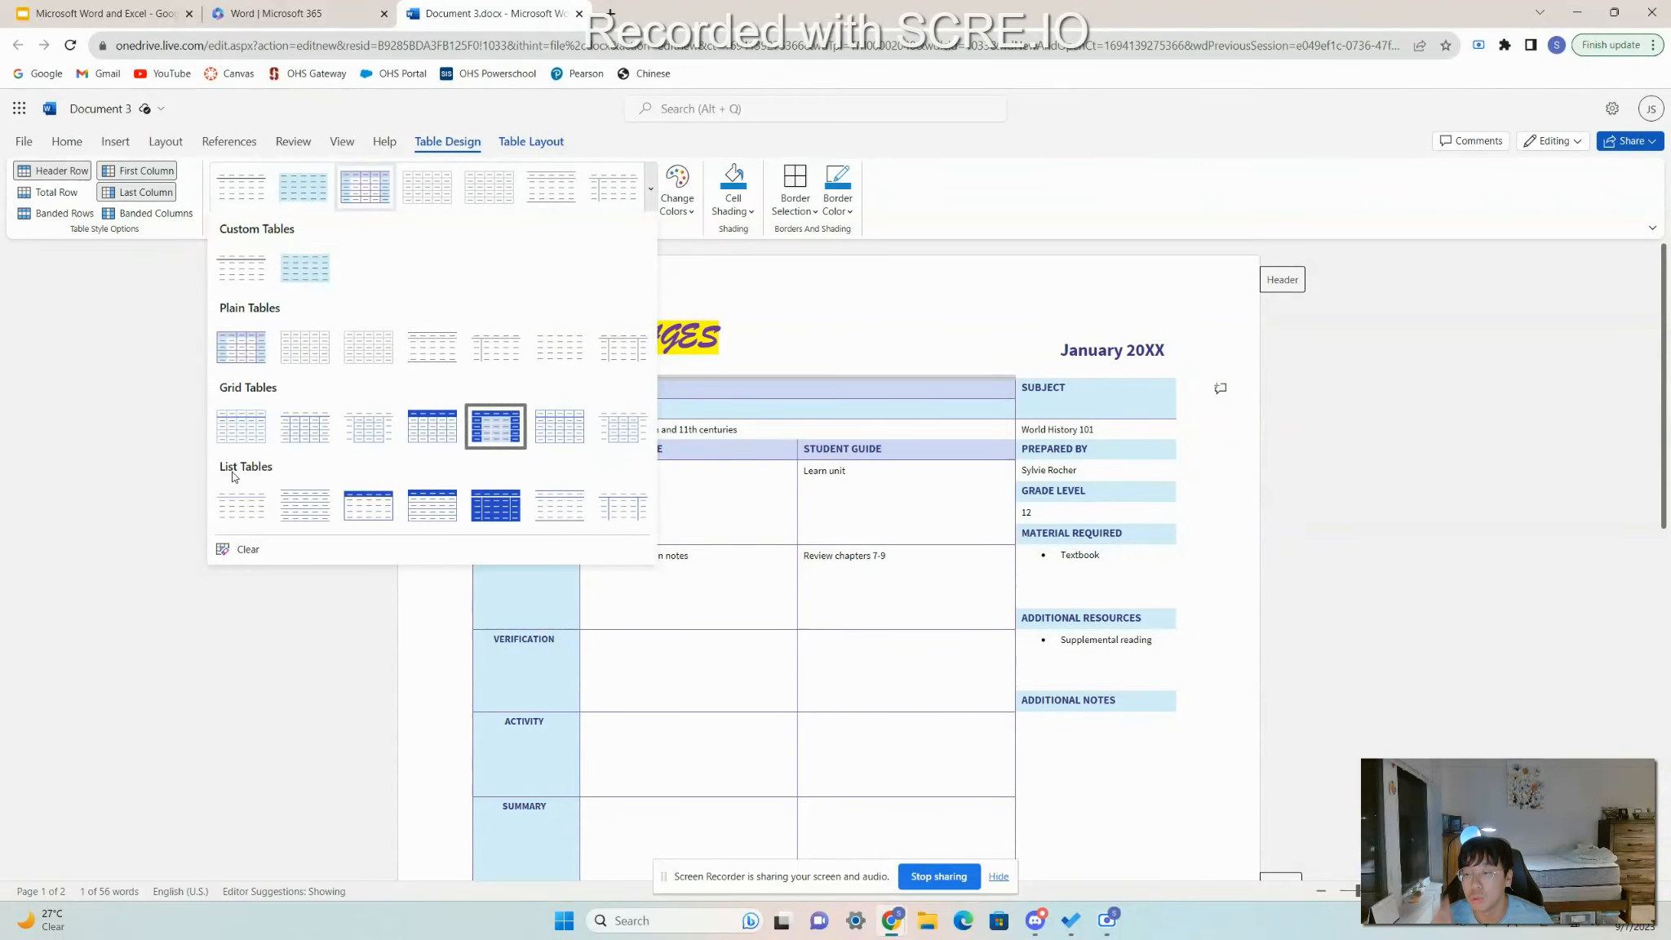
{"action": "left_click", "coordinate": [432, 436]}
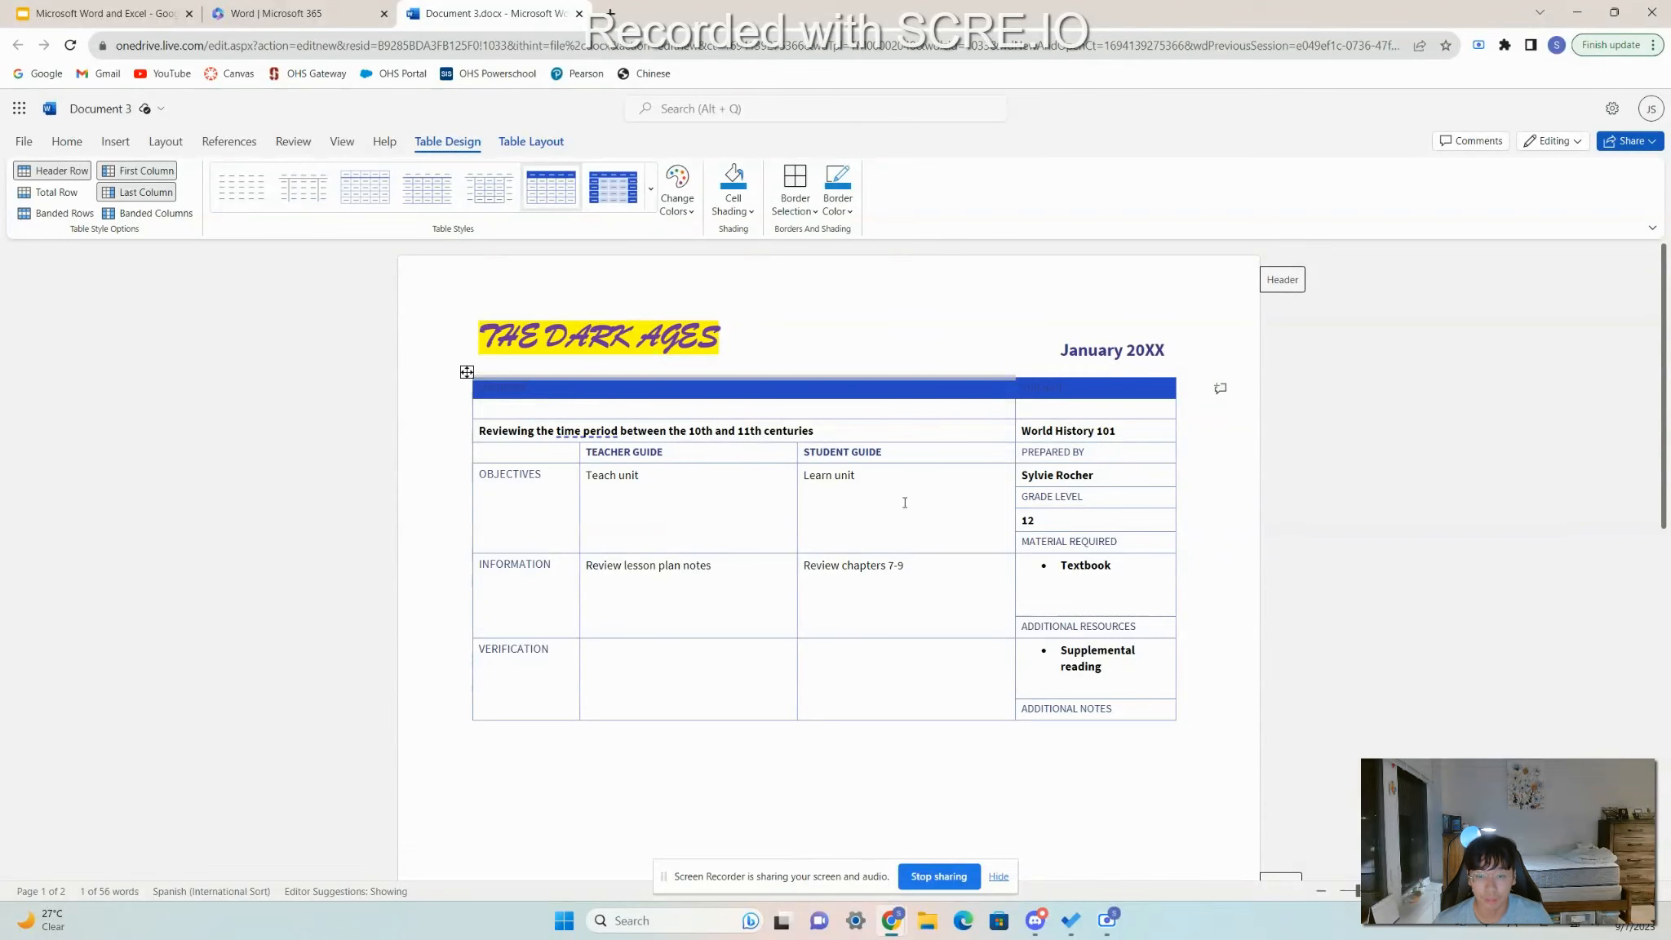
Restyle the lesson plan table with the blue-filled grid style, and finally with the last style of the List Tables group.
{"action": "left_click", "coordinate": [650, 190]}
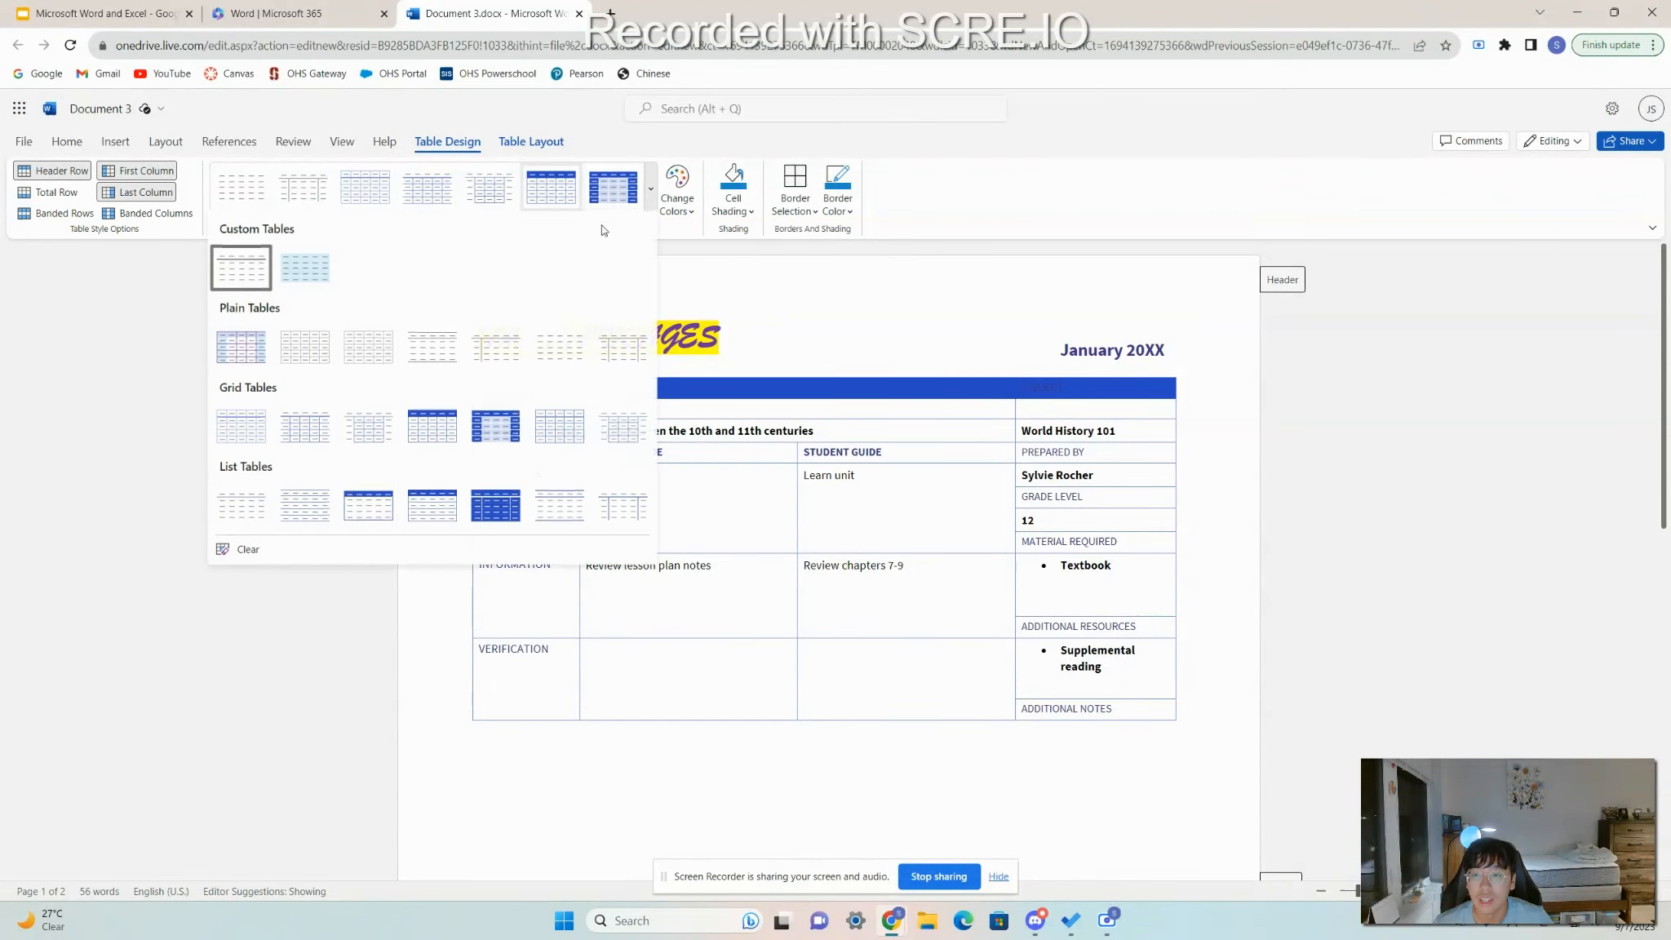
{"action": "left_click", "coordinate": [495, 426]}
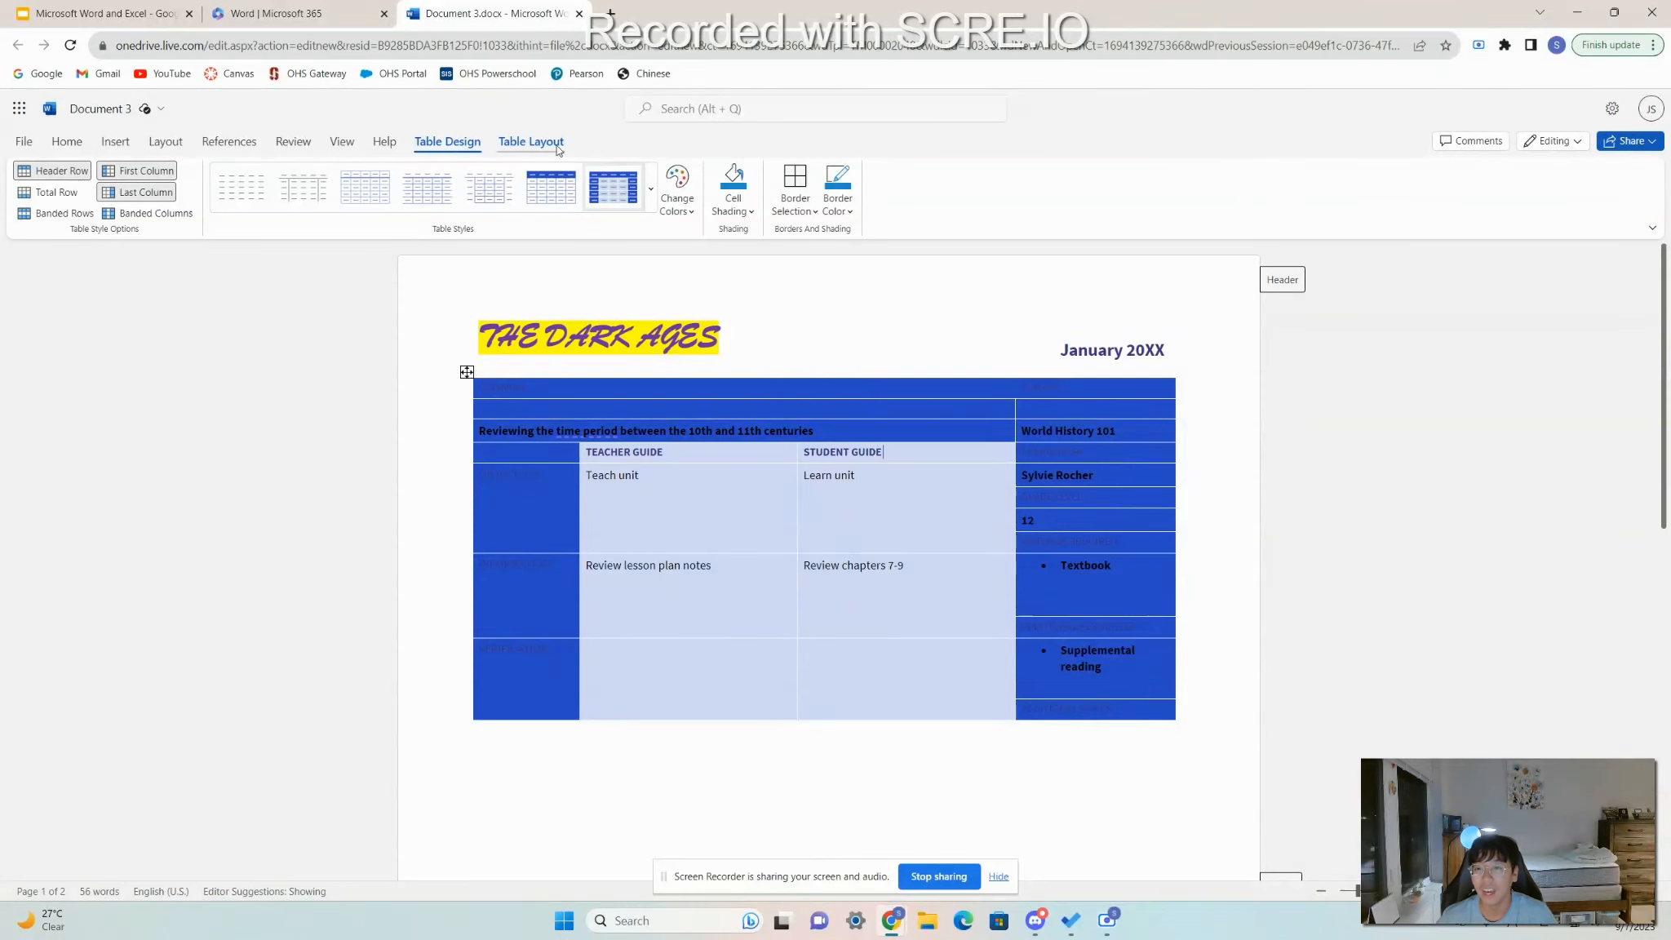
{"action": "left_click", "coordinate": [650, 188]}
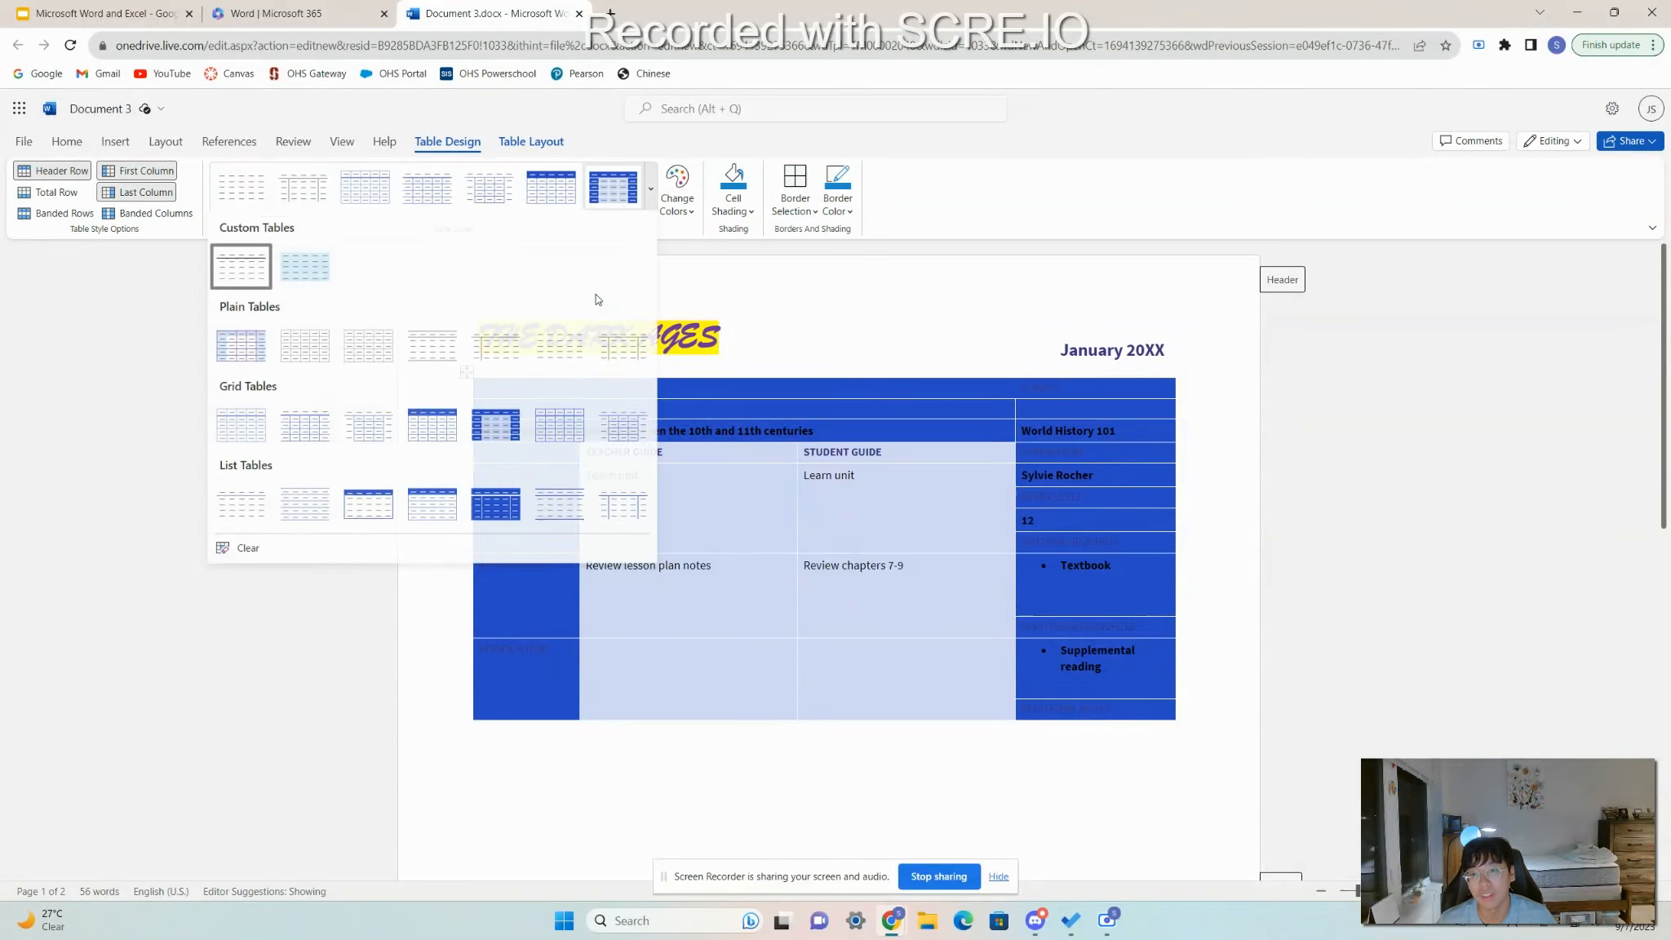
{"action": "left_click", "coordinate": [621, 507]}
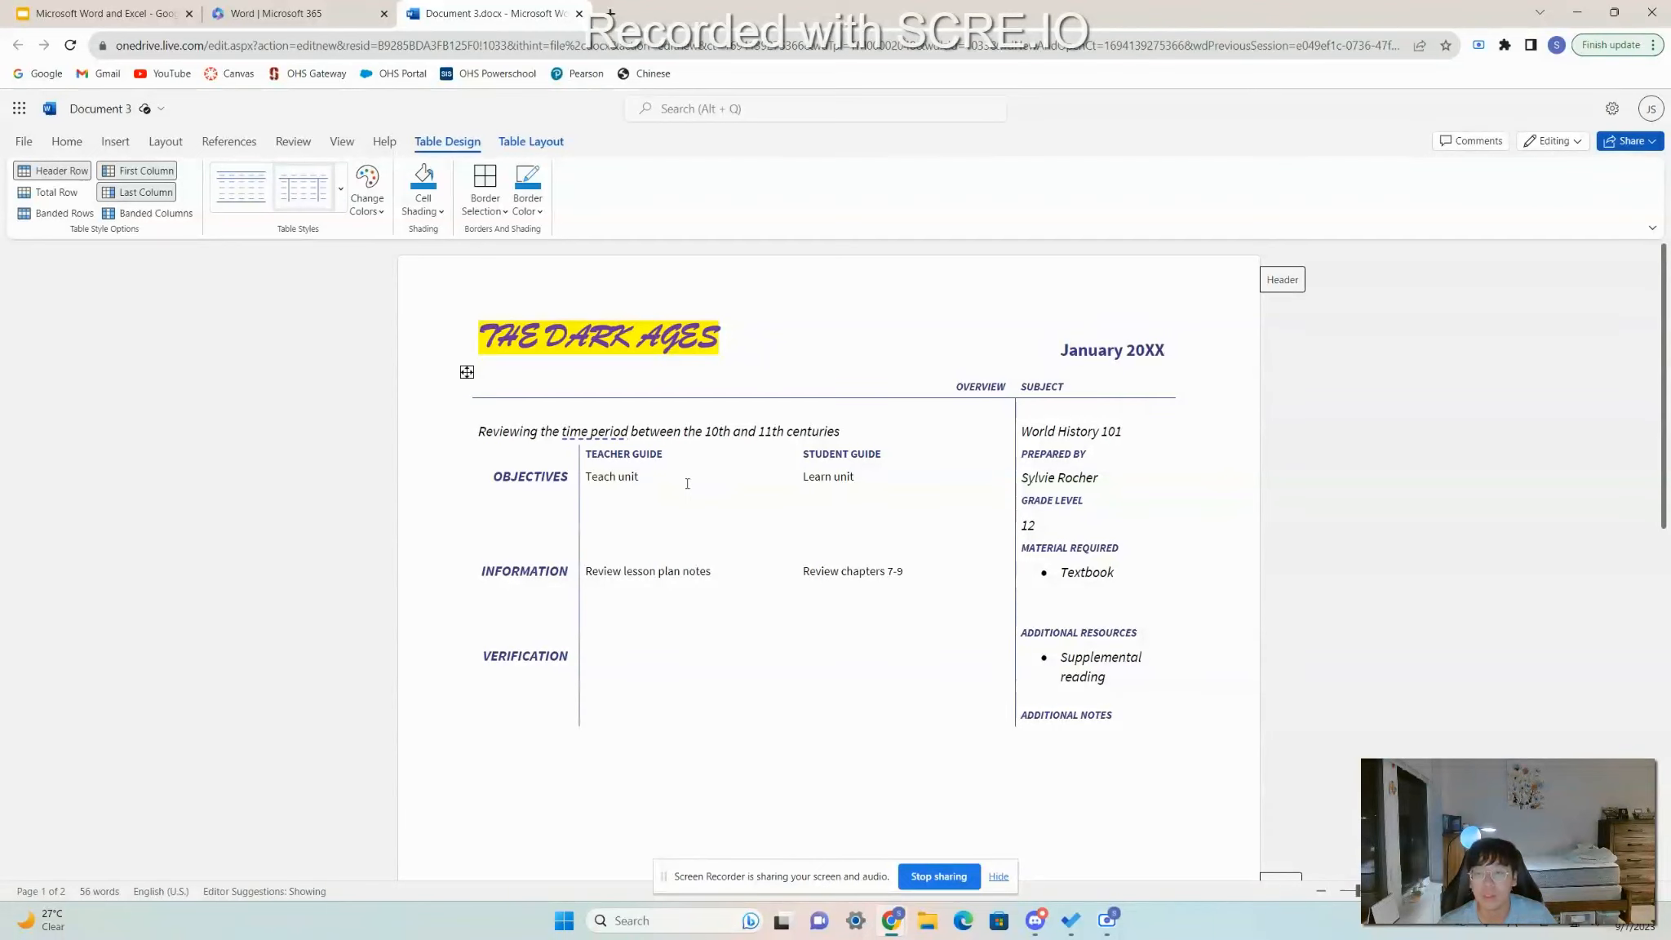
{"action": "left_click", "coordinate": [880, 402]}
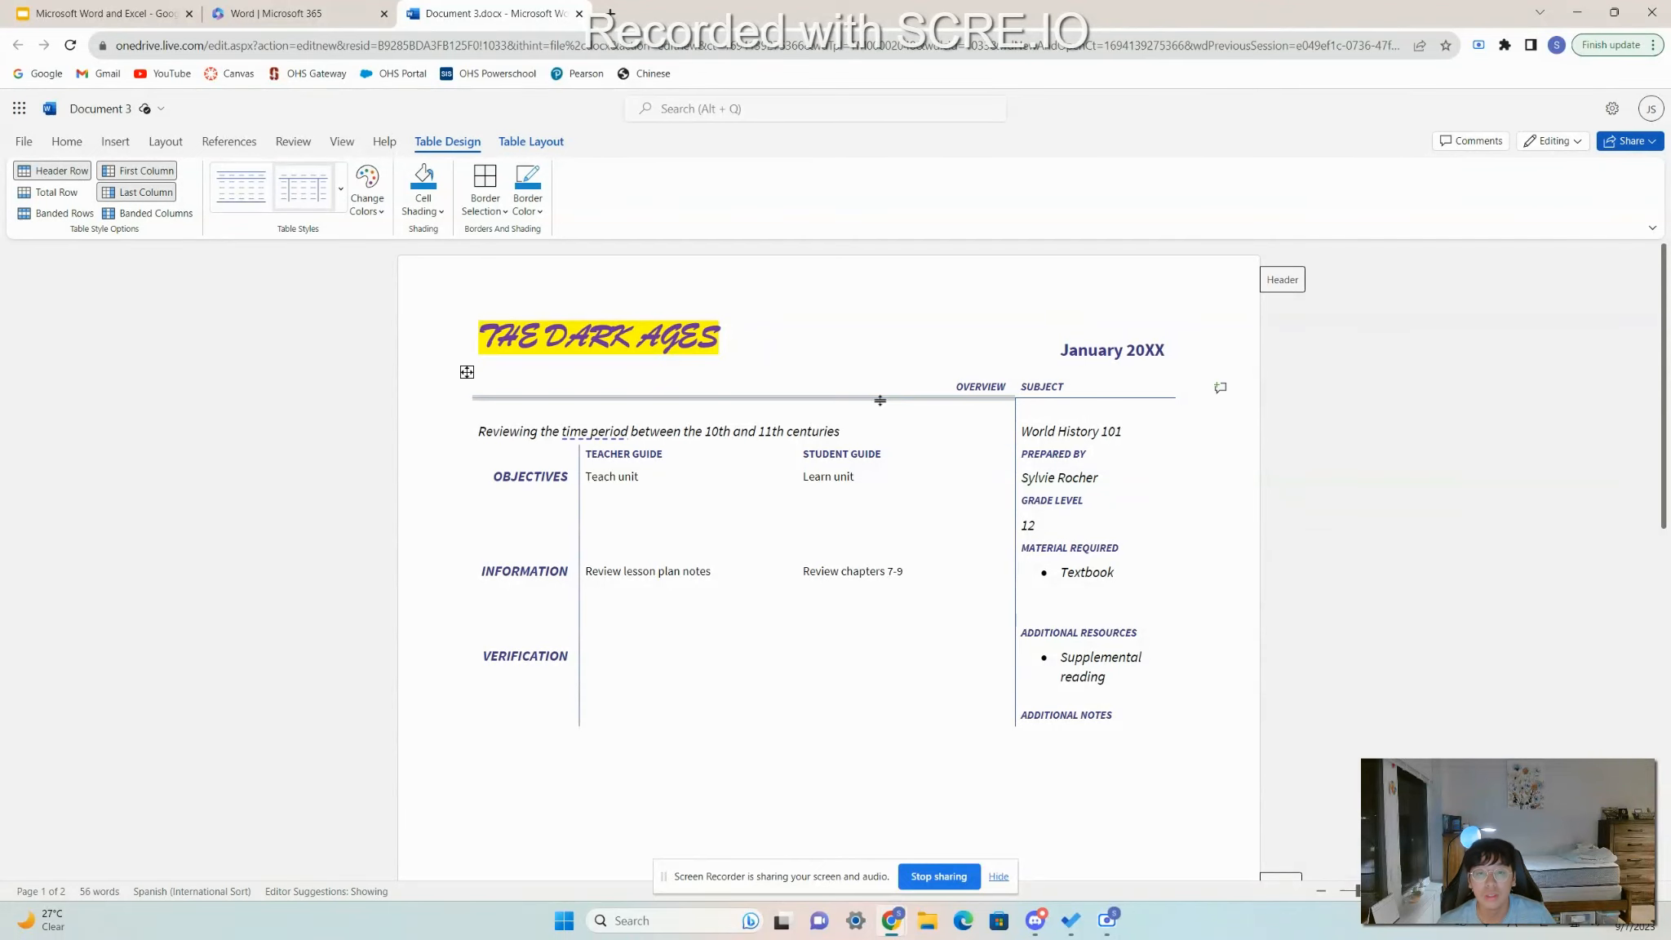
{"action": "left_click", "coordinate": [714, 463]}
{"action": "triple_click", "coordinate": [634, 502]}
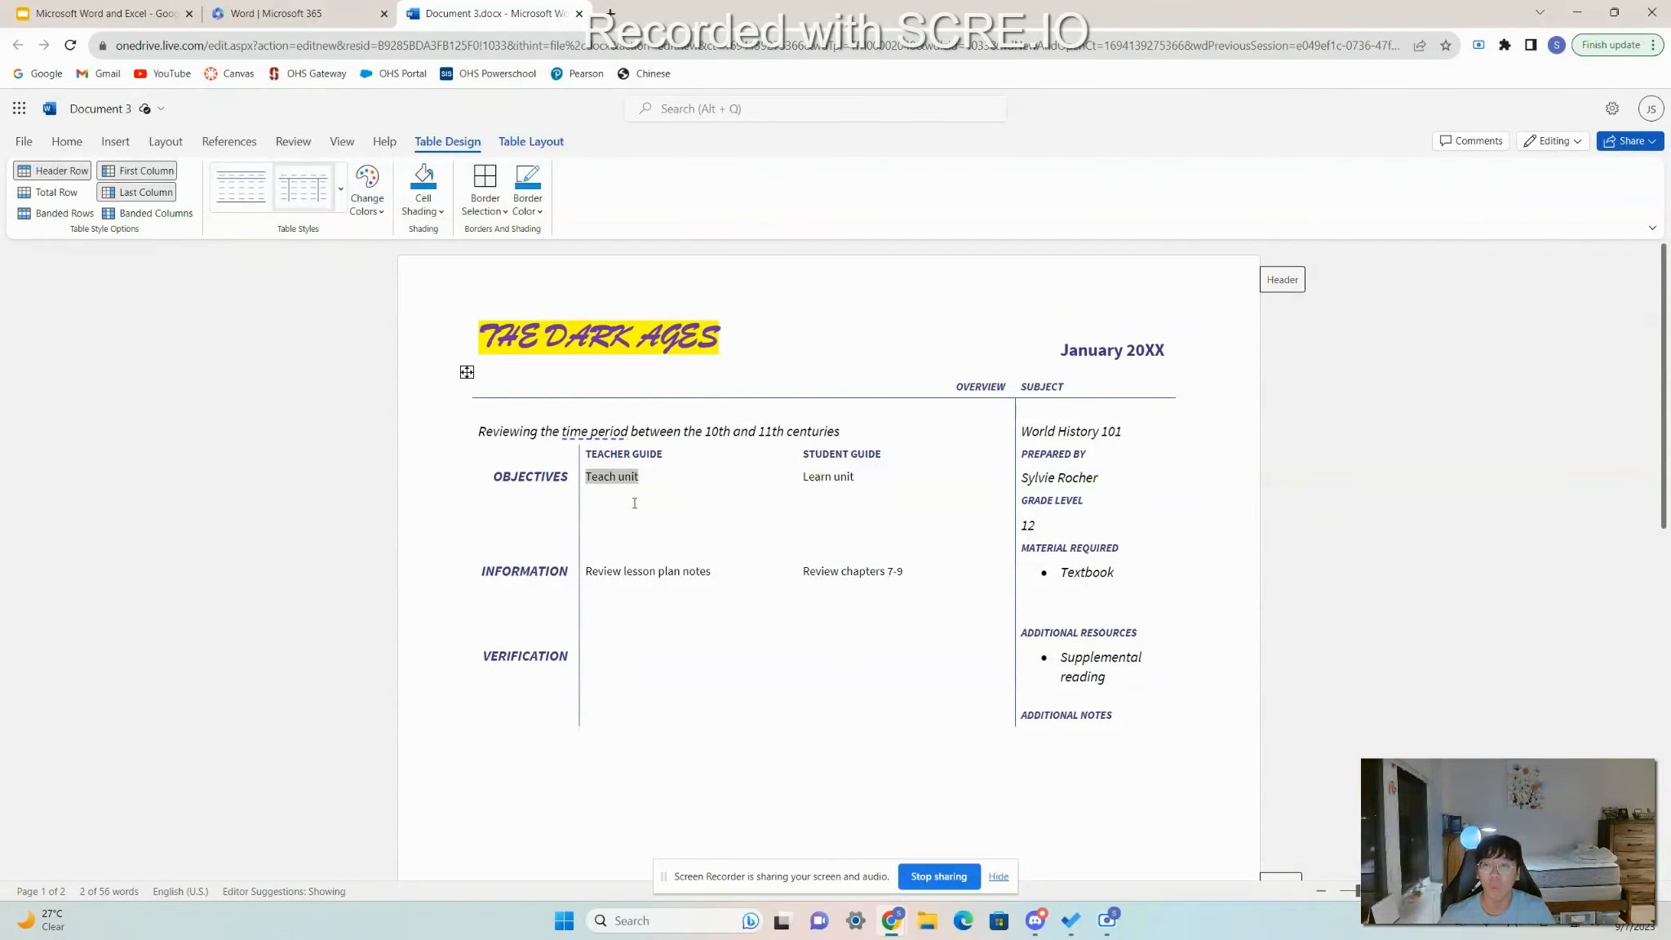
{"action": "left_click", "coordinate": [492, 401]}
{"action": "left_click_drag", "start_coordinate": [564, 476], "coordinate": [496, 453]}
{"action": "left_click", "coordinate": [850, 784]}
{"action": "mouse_move", "coordinate": [1150, 786]}
{"action": "left_mouse_down"}
{"action": "mouse_move", "coordinate": [734, 481]}
{"action": "mouse_move", "coordinate": [322, 308]}
{"action": "left_mouse_up"}
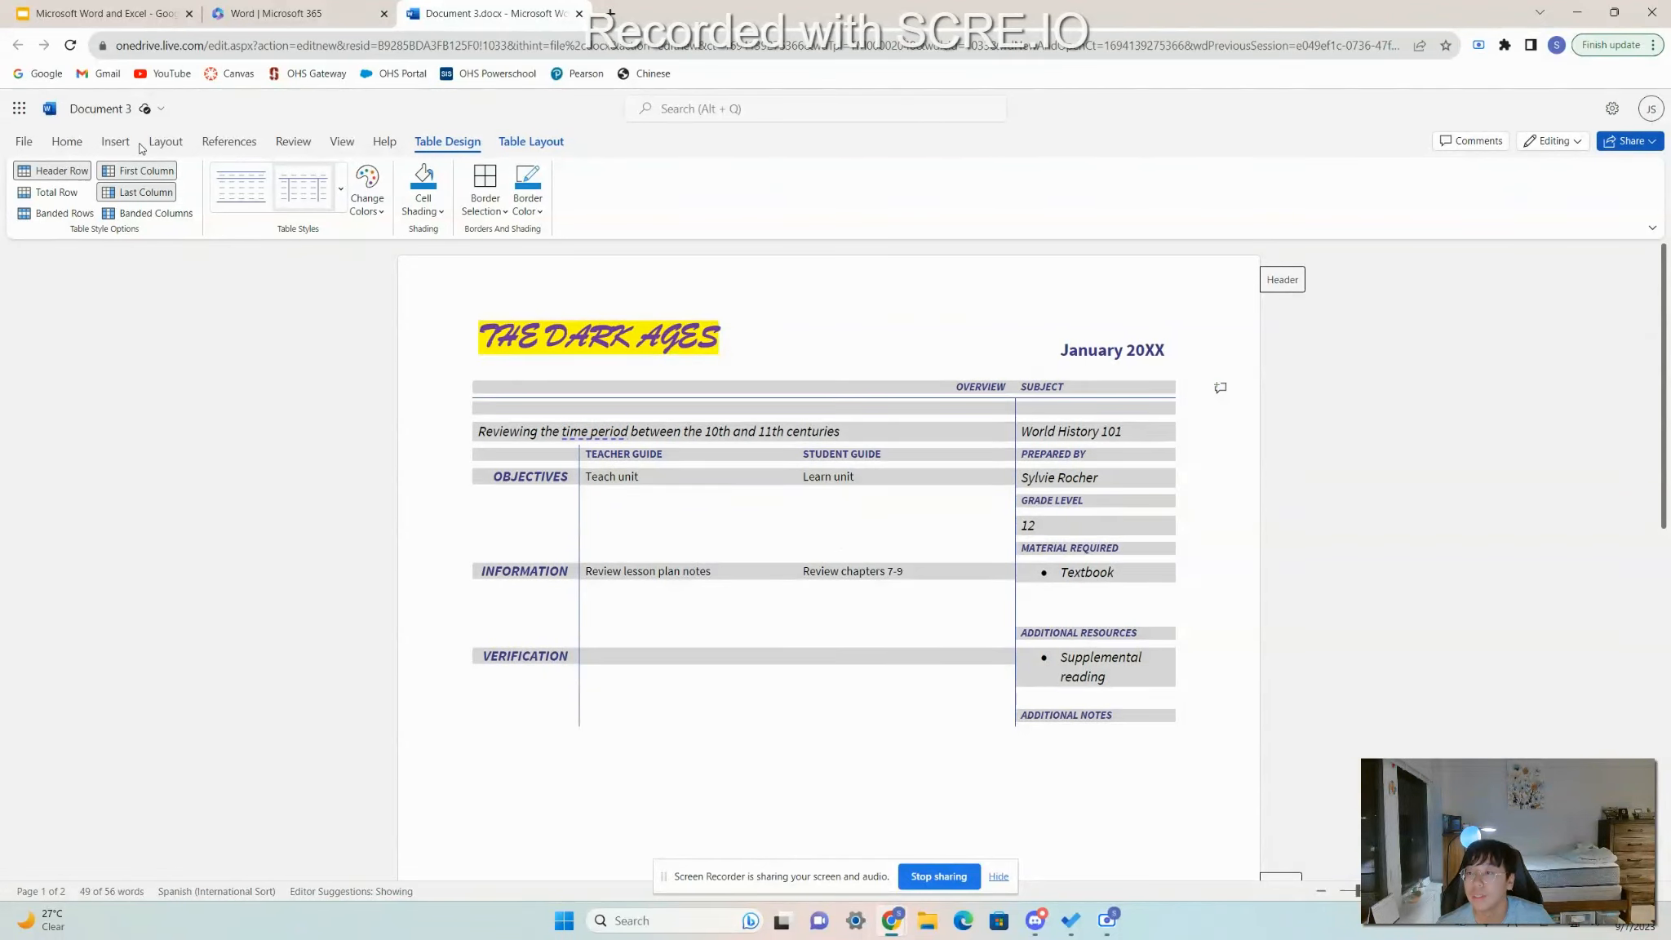
{"action": "left_click", "coordinate": [115, 141]}
{"action": "left_click", "coordinate": [881, 768]}
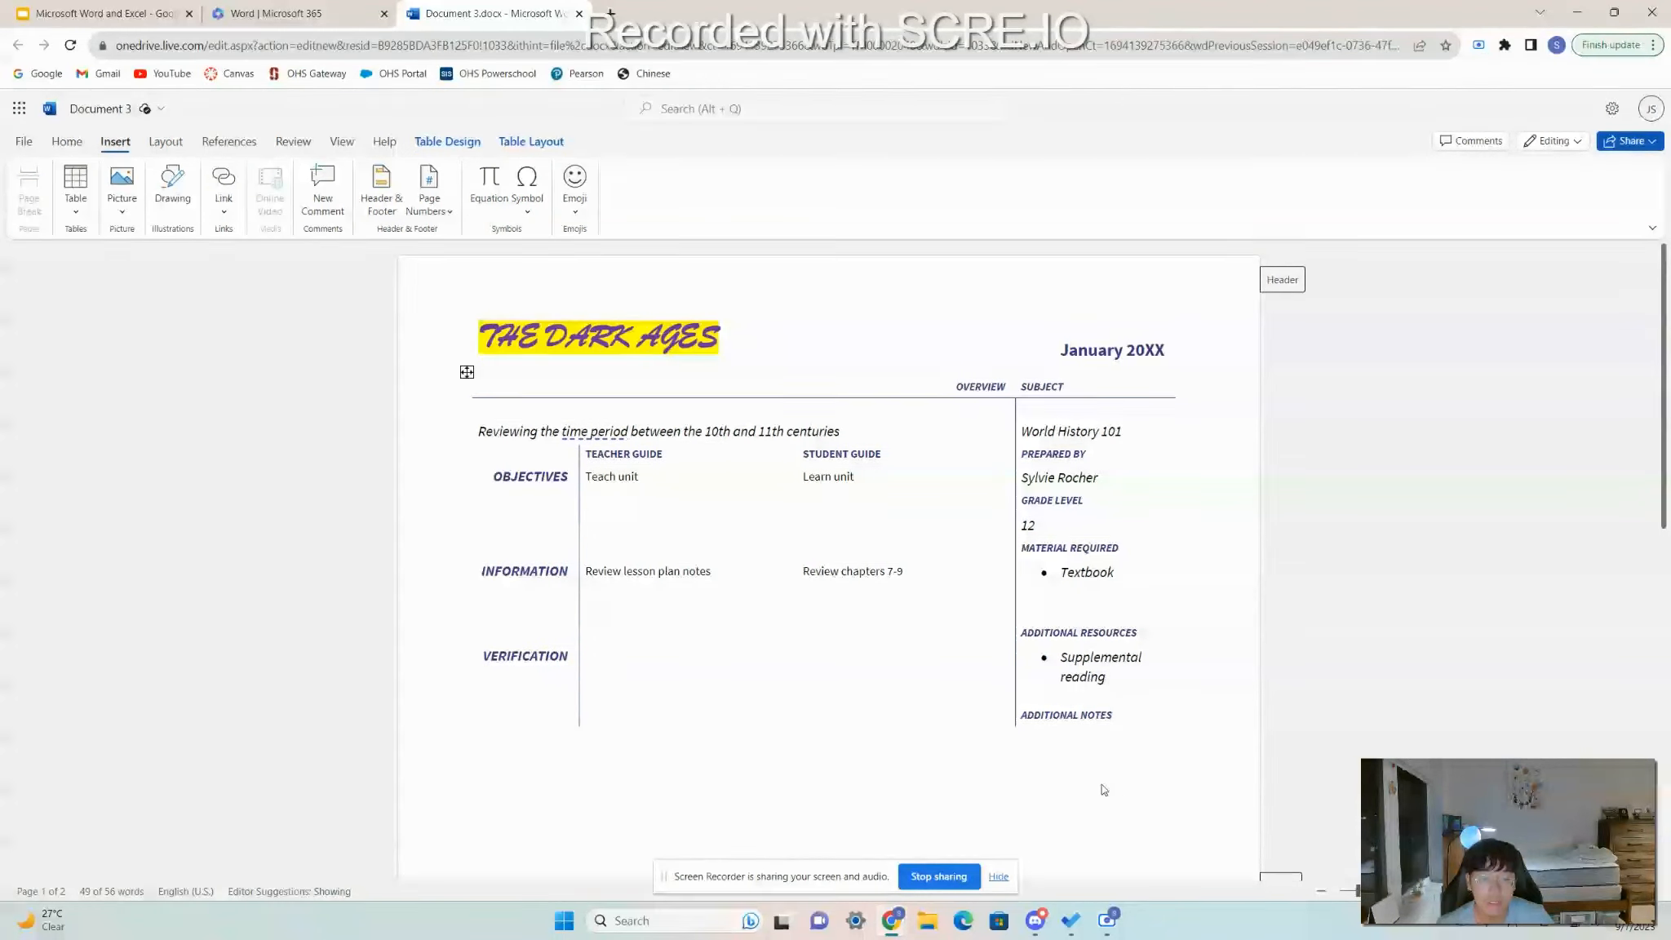
Add four blank lines below the ADDITIONAL NOTES heading in the table.
{"action": "left_click", "coordinate": [1155, 719]}
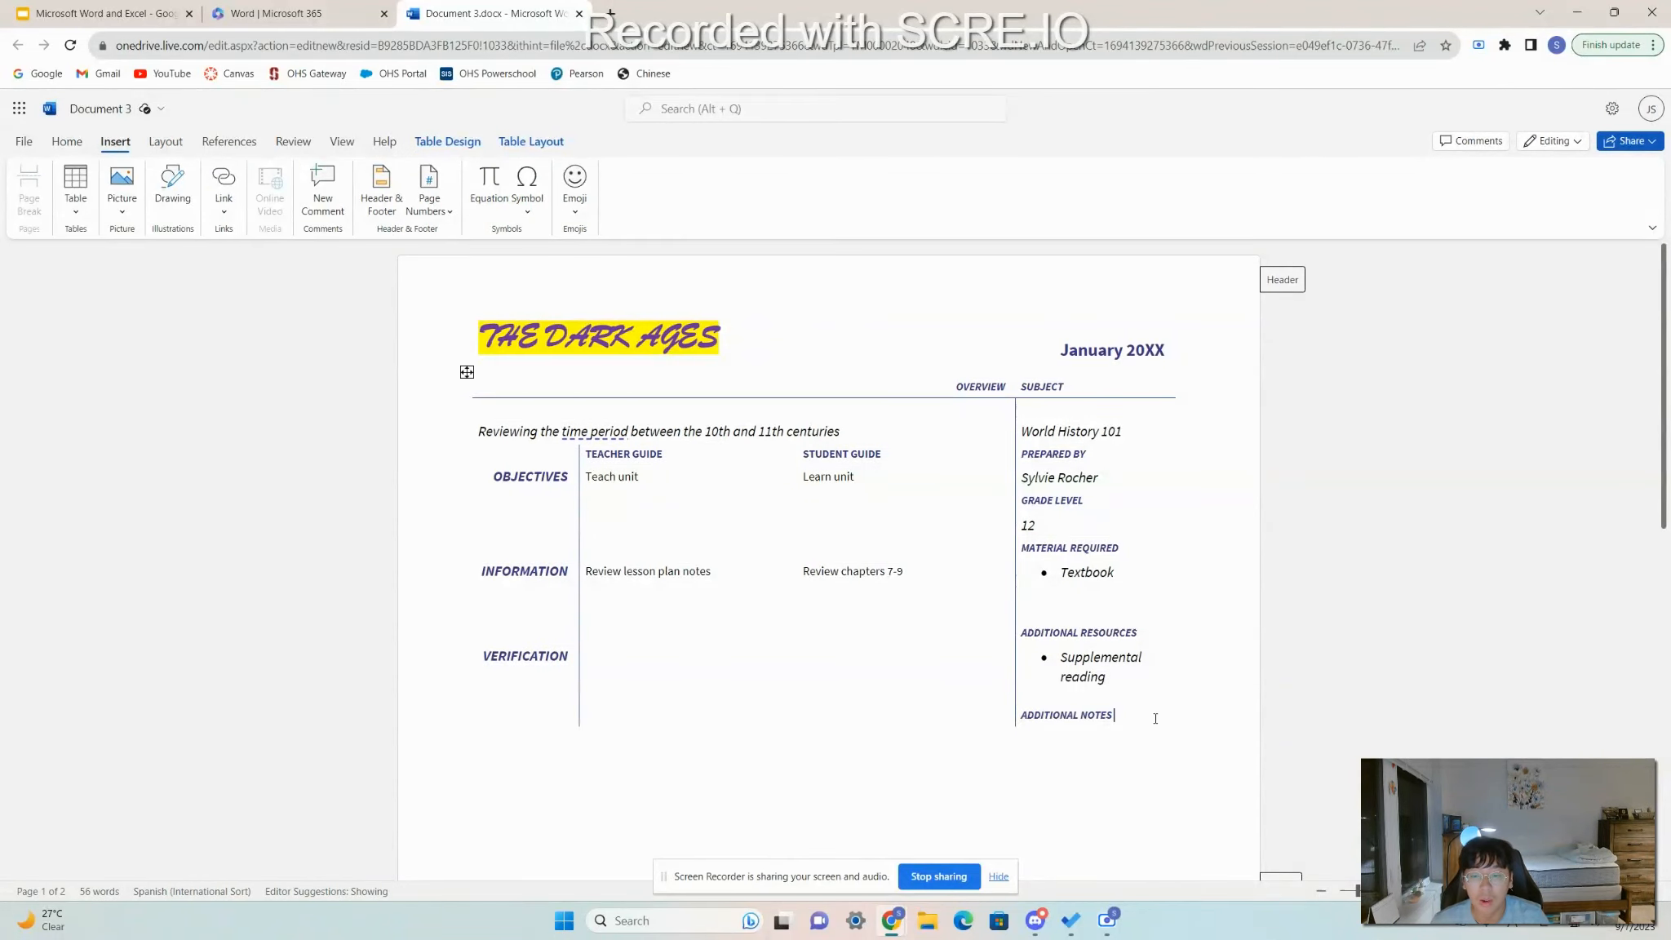
{"action": "key", "text": "Return"}
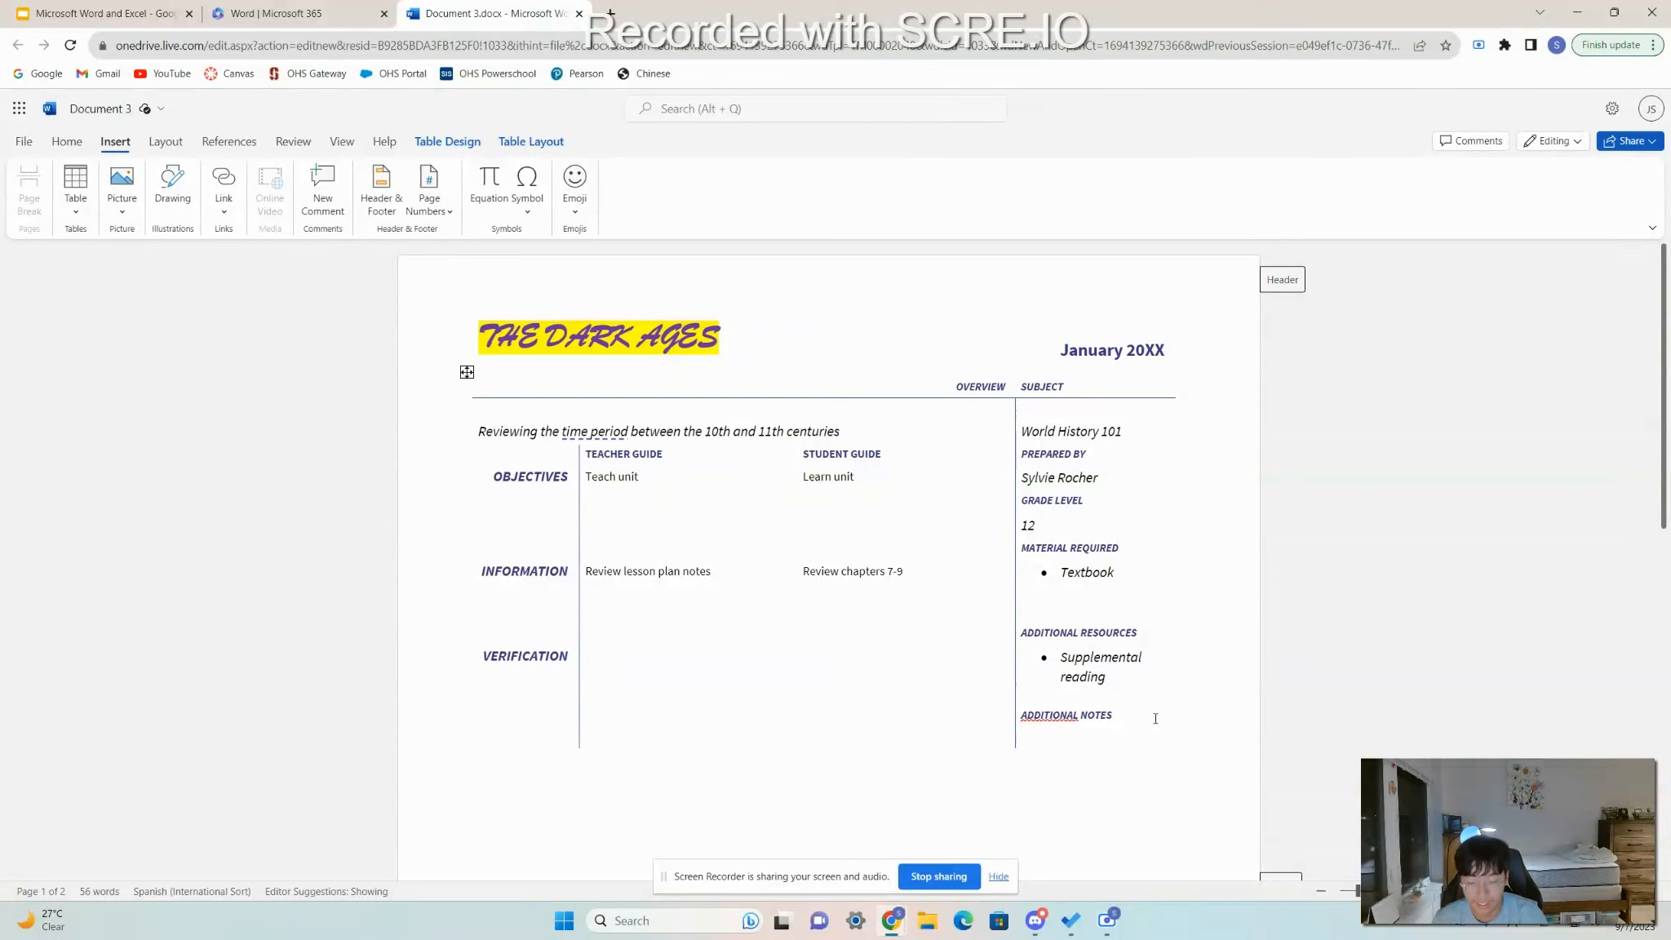
{"action": "key", "text": "Return"}
{"action": "key", "text": "Return"}
{"action": "key", "text": "Return"}
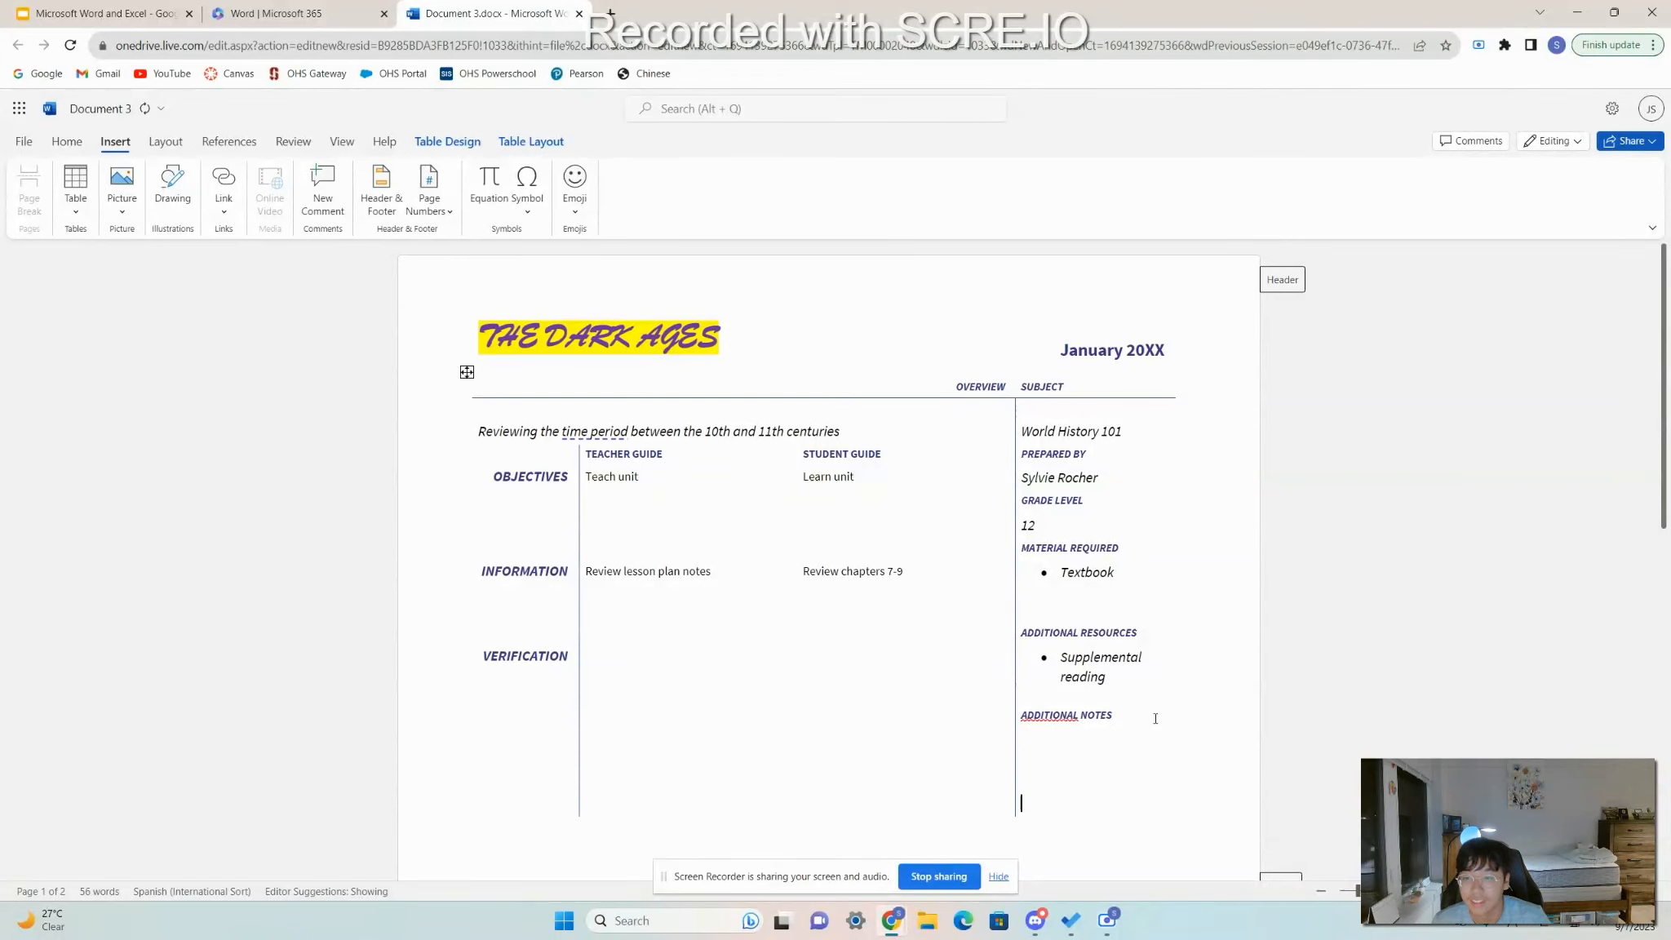
Delete the blank lines below the ADDITIONAL NOTES heading in the lesson plan table.
{"action": "scroll", "coordinate": [691, 586], "scroll_direction": "down", "scroll_amount": 2}
{"action": "scroll", "coordinate": [745, 621], "scroll_direction": "down", "scroll_amount": 7}
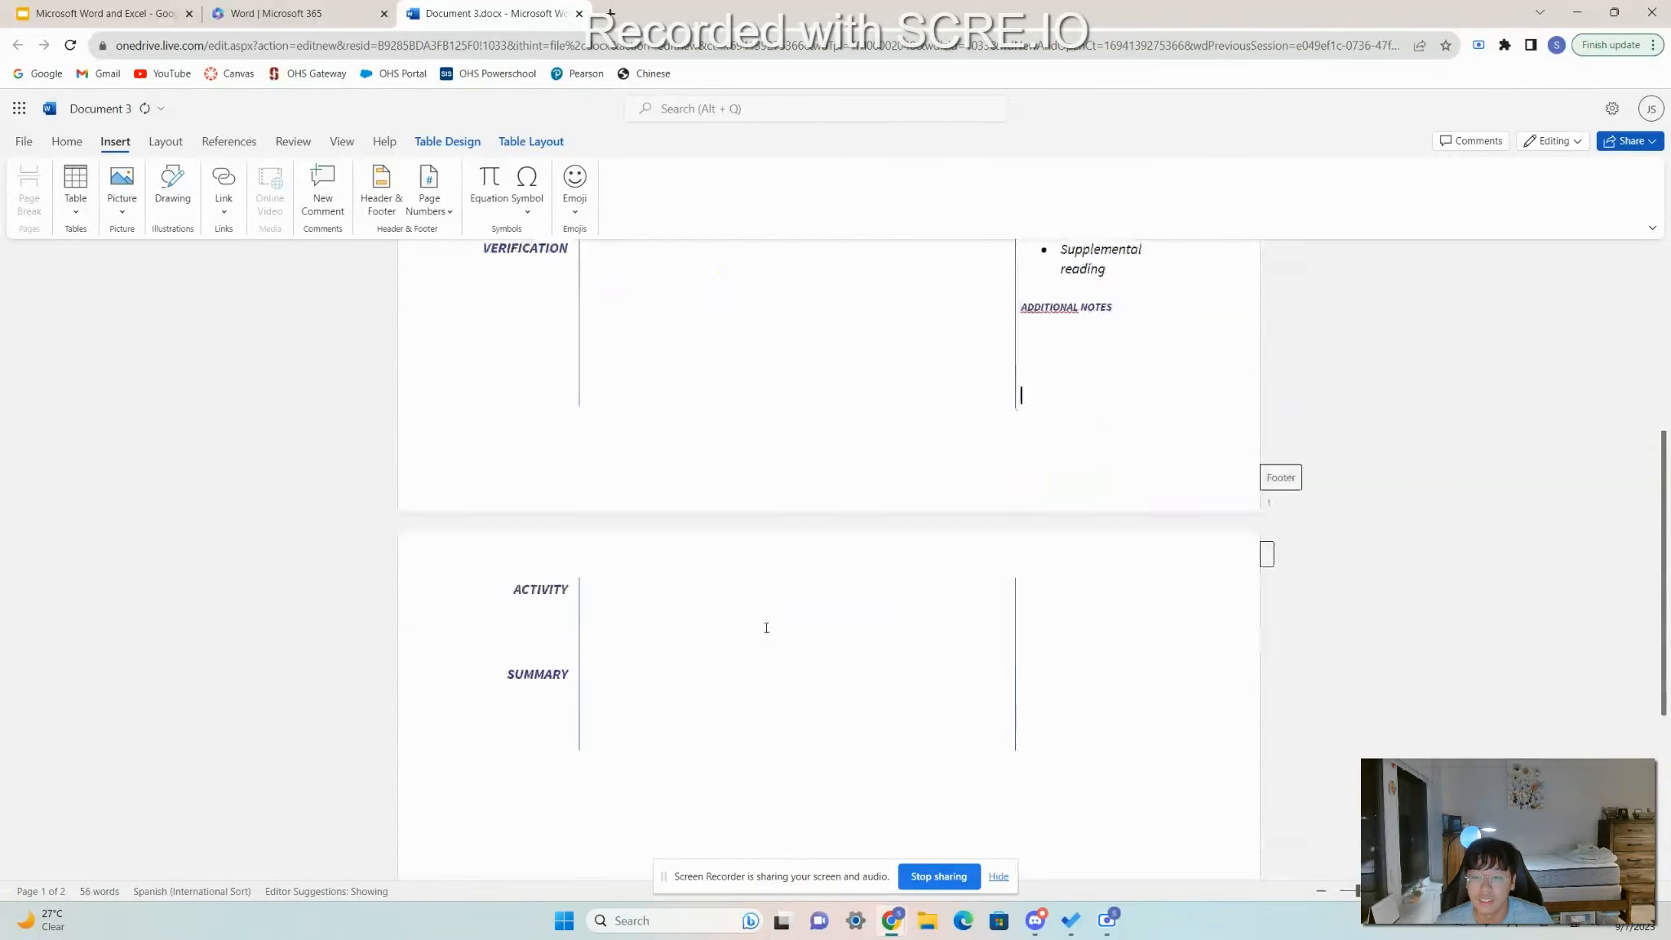
{"action": "left_click", "coordinate": [959, 469]}
{"action": "scroll", "coordinate": [698, 474], "scroll_direction": "up", "scroll_amount": 7}
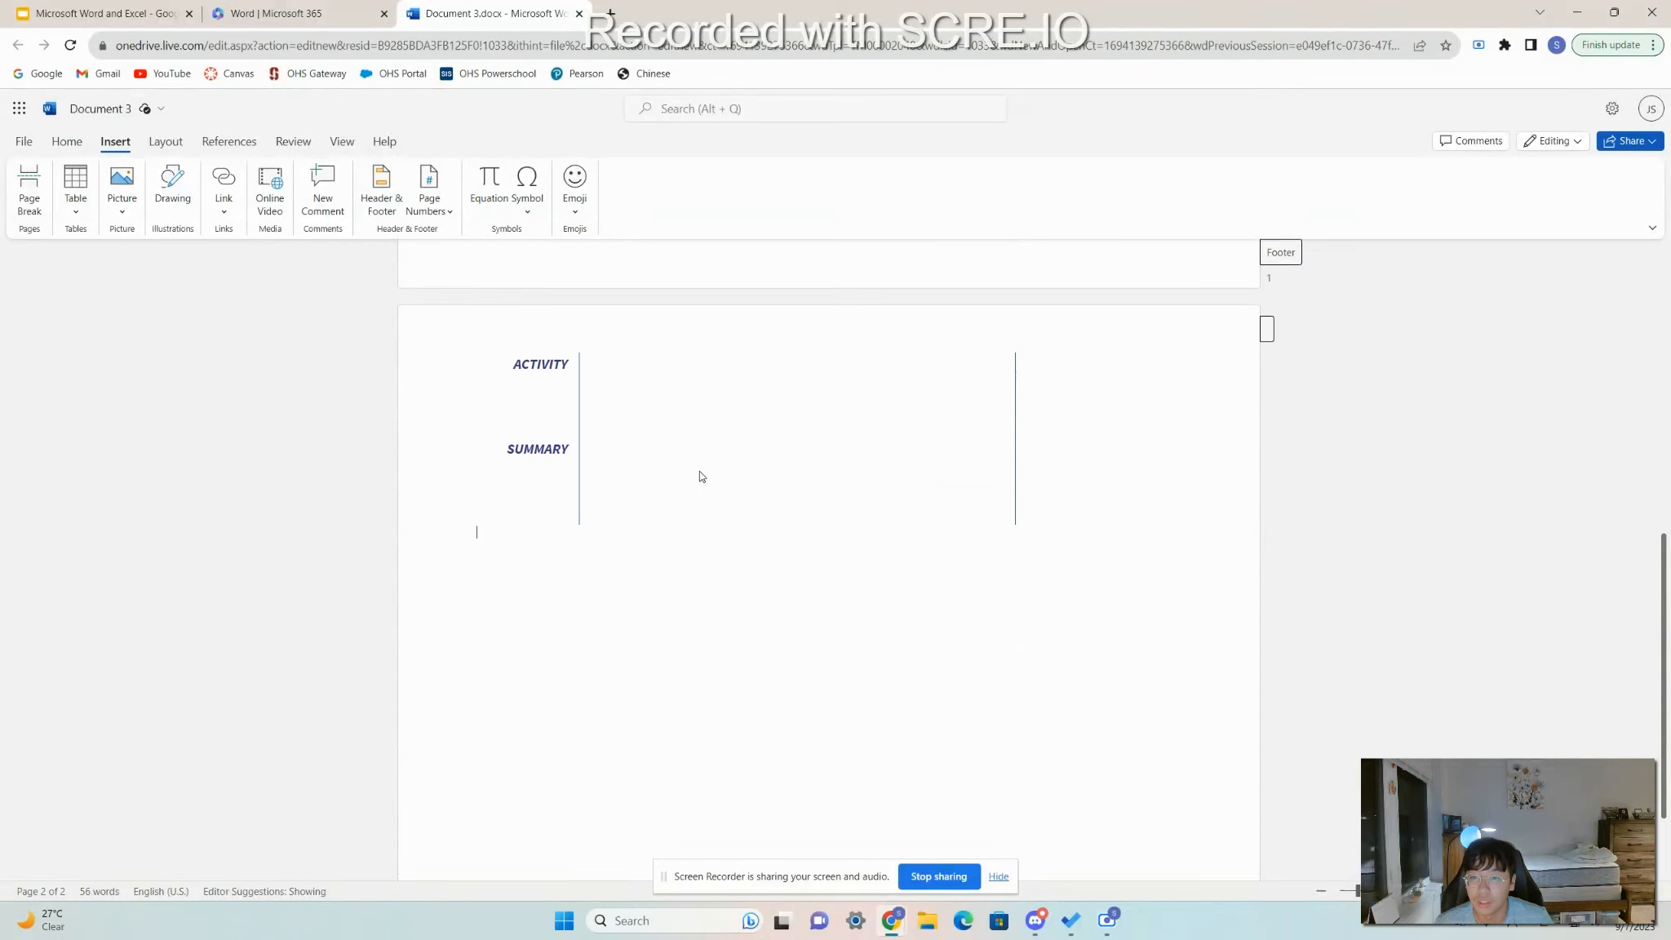
{"action": "left_click", "coordinate": [1092, 621]}
{"action": "key", "text": "BackSpace"}
{"action": "key", "text": "BackSpace"}
{"action": "key", "text": "BackSpace"}
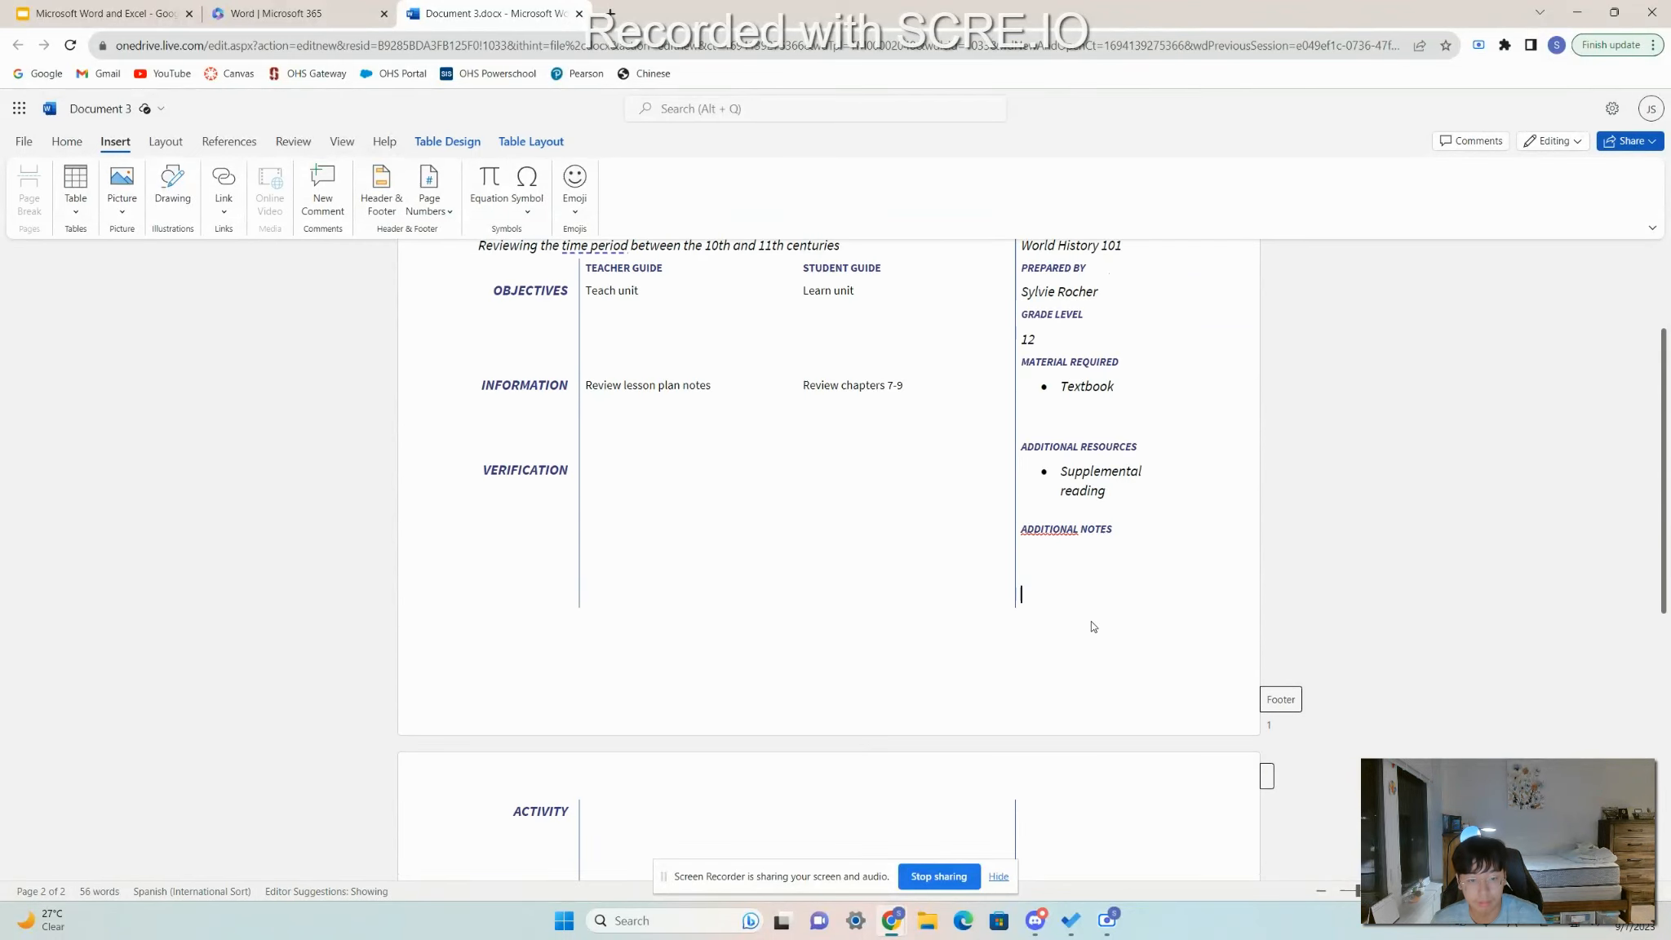
Insert the Eiffel Tower picture from the computer's Downloads folder on the empty line below the table on page 2.
{"action": "scroll", "coordinate": [713, 684], "scroll_direction": "down", "scroll_amount": 4}
{"action": "left_click", "coordinate": [448, 695]}
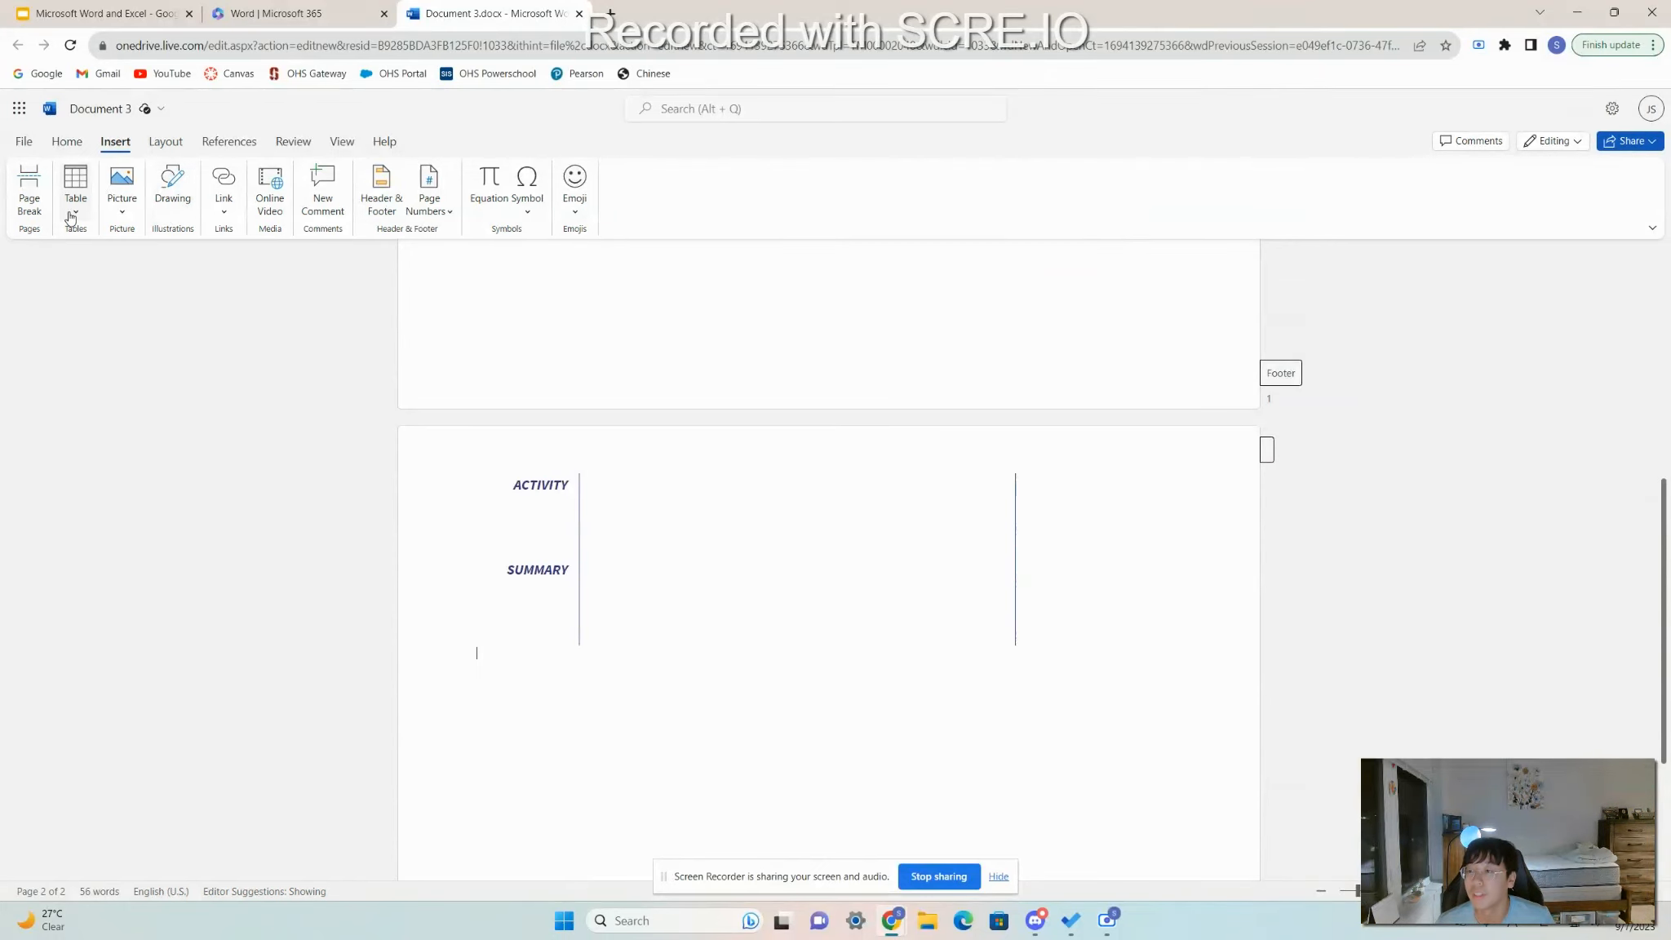
{"action": "left_click", "coordinate": [122, 204]}
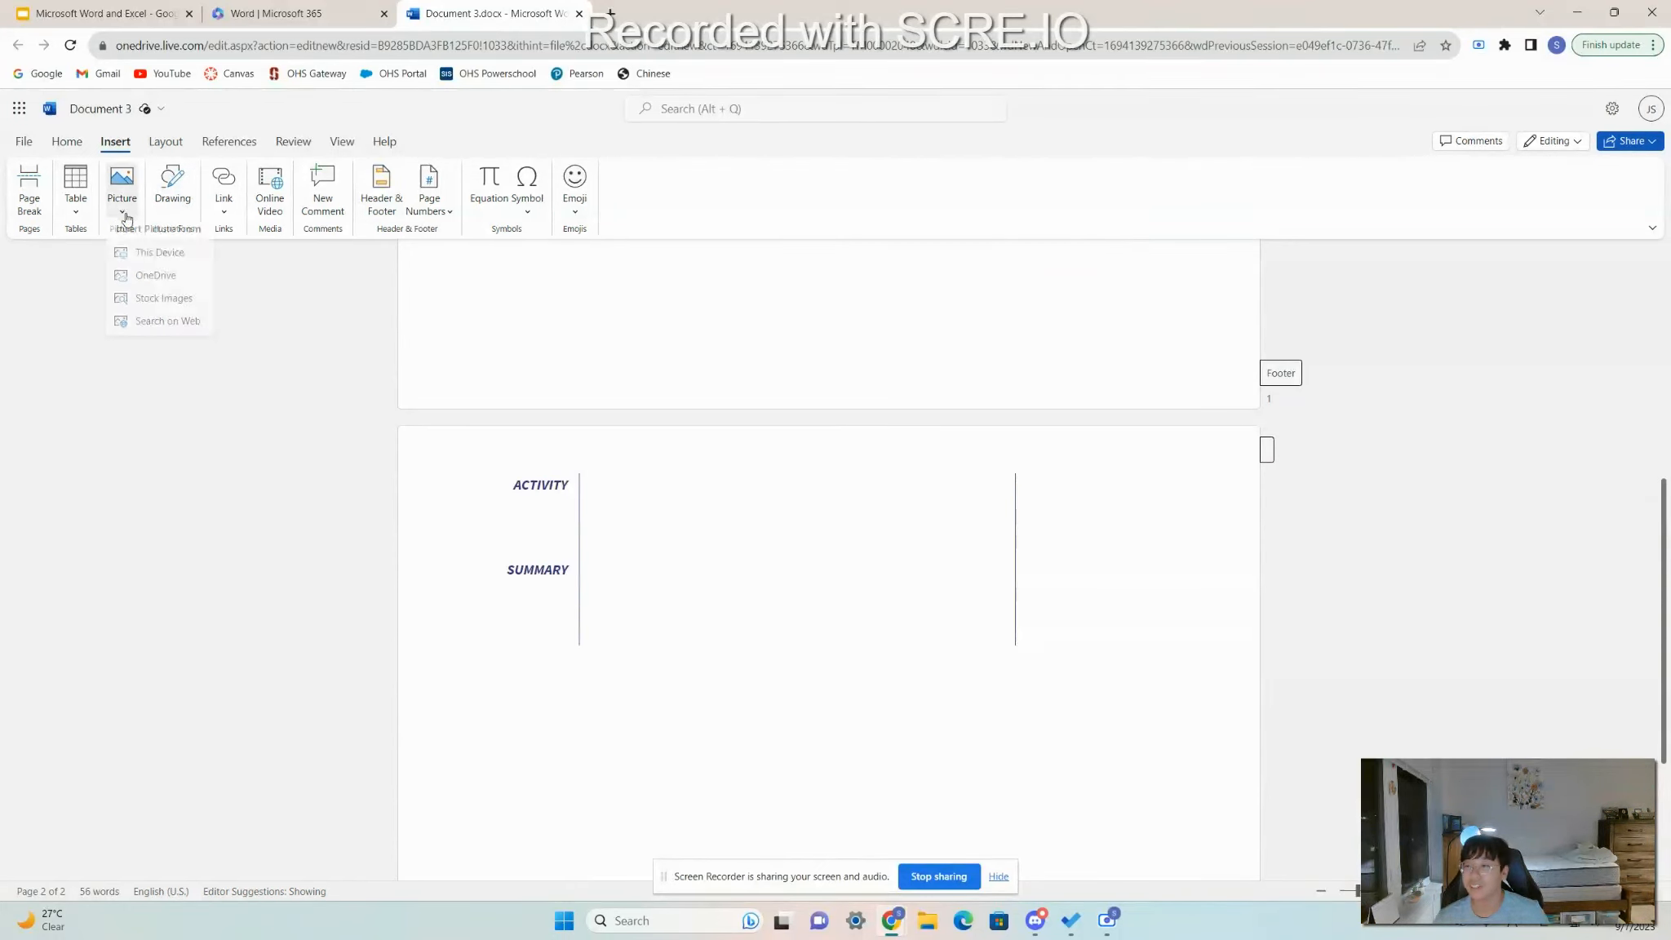
{"action": "left_click", "coordinate": [184, 258]}
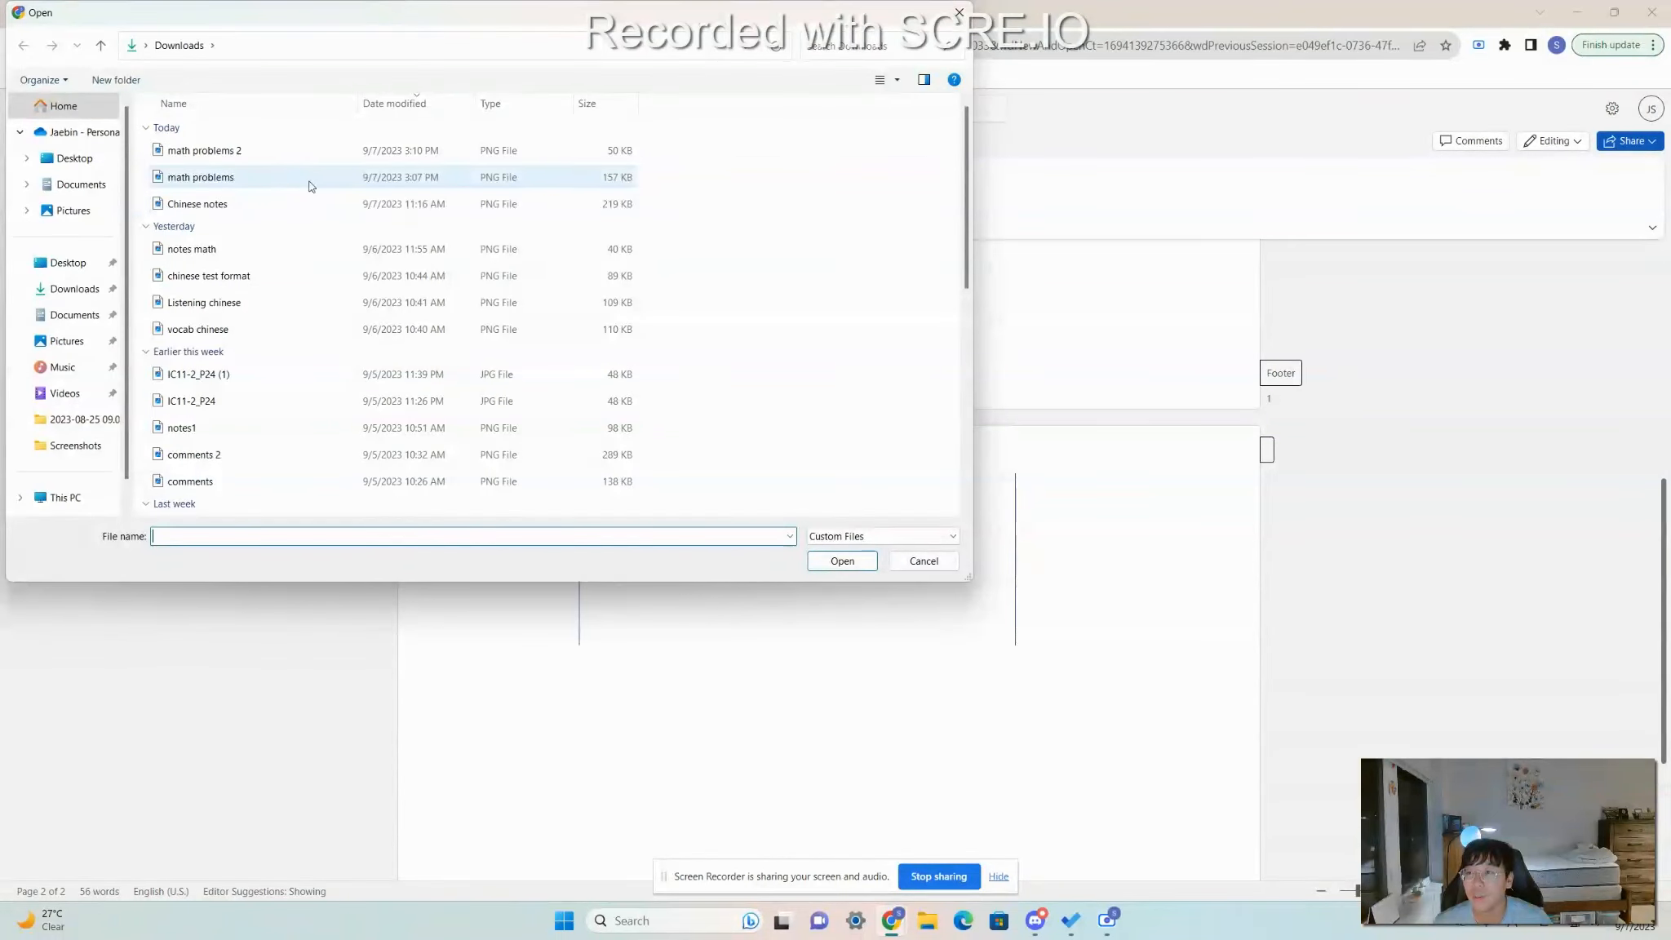
{"action": "scroll", "coordinate": [408, 212], "scroll_direction": "down", "scroll_amount": 1}
{"action": "scroll", "coordinate": [577, 302], "scroll_direction": "down", "scroll_amount": 5}
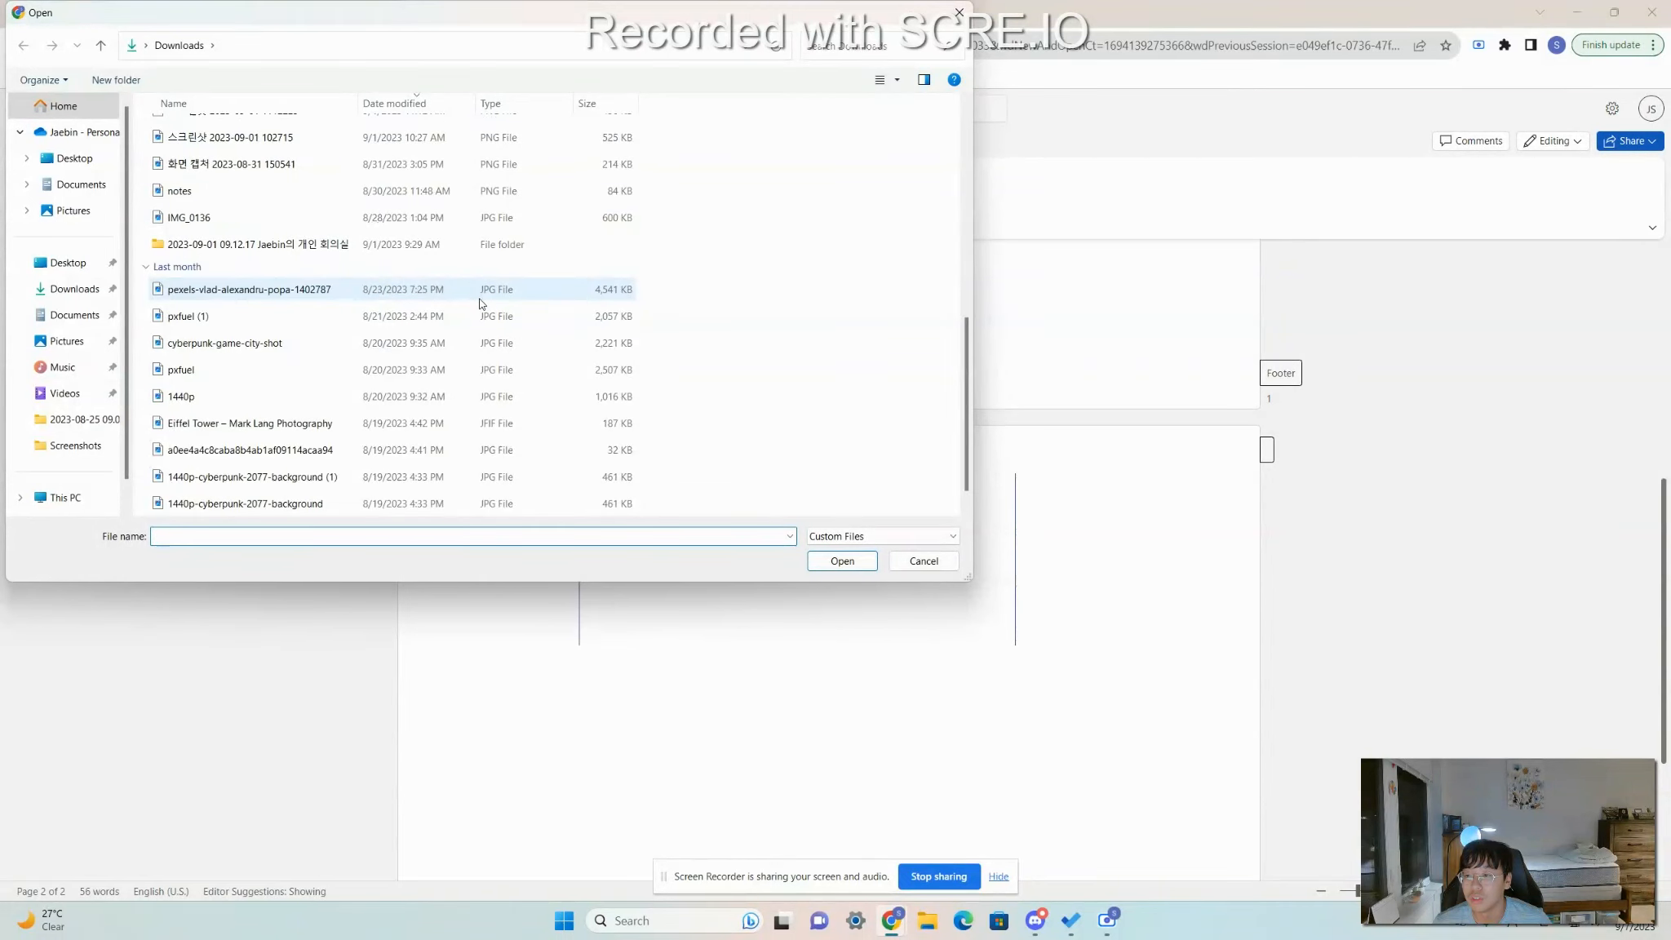
{"action": "scroll", "coordinate": [482, 304], "scroll_direction": "down", "scroll_amount": 1}
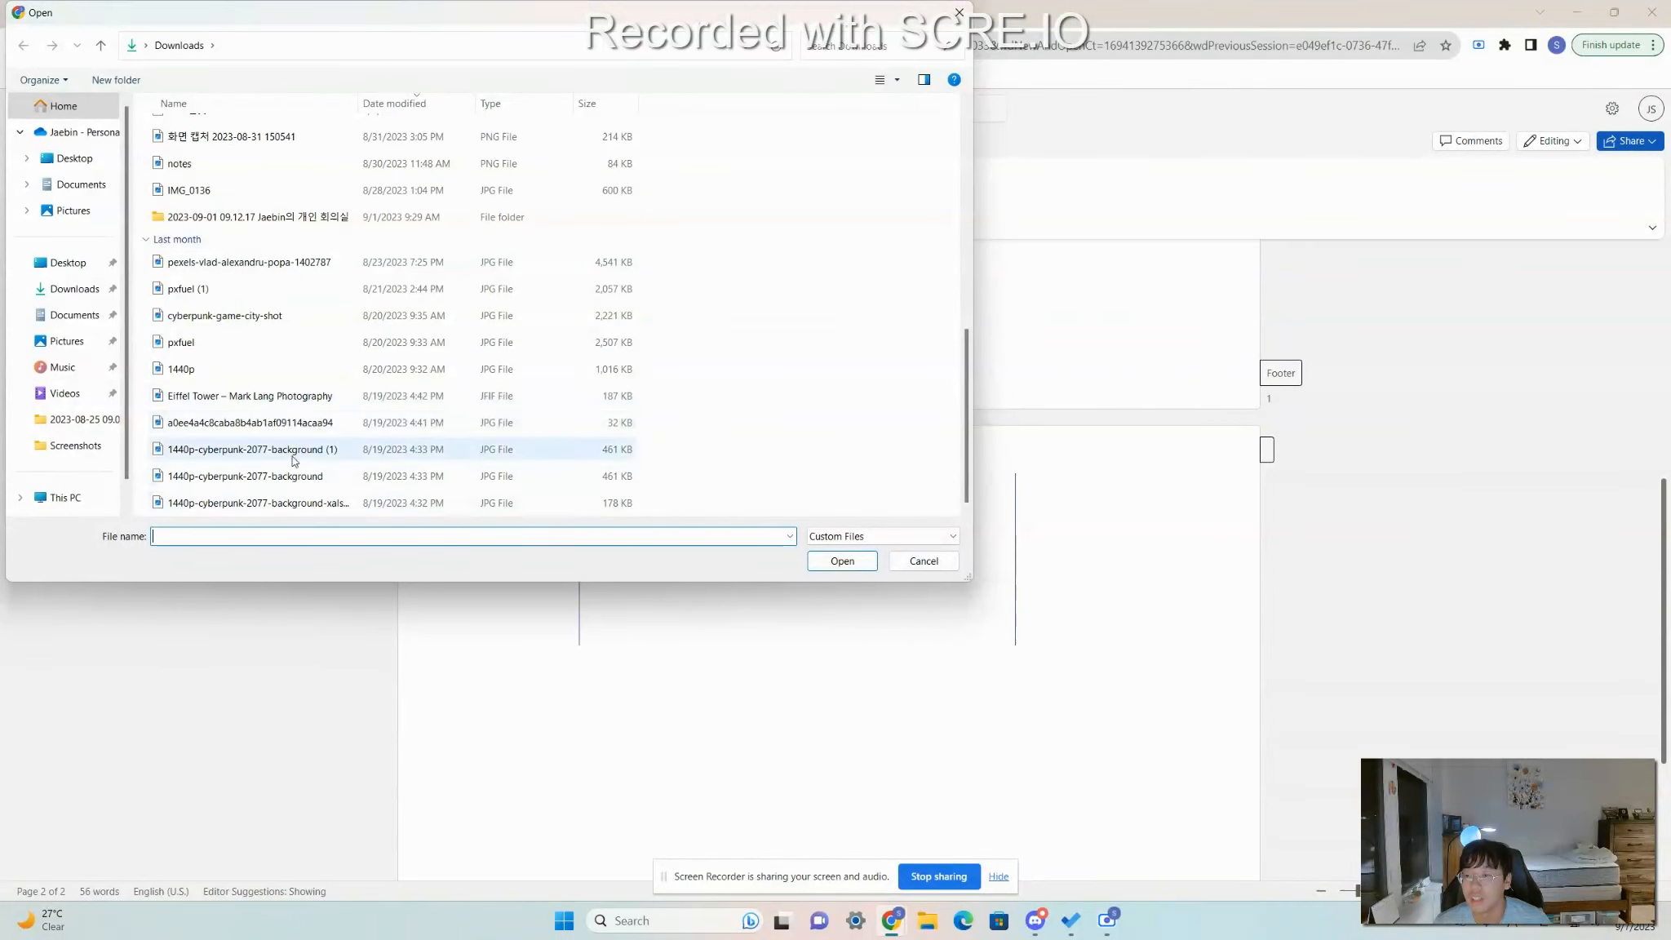
{"action": "double_click", "coordinate": [302, 399]}
{"action": "scroll", "coordinate": [678, 515], "scroll_direction": "down", "scroll_amount": 3}
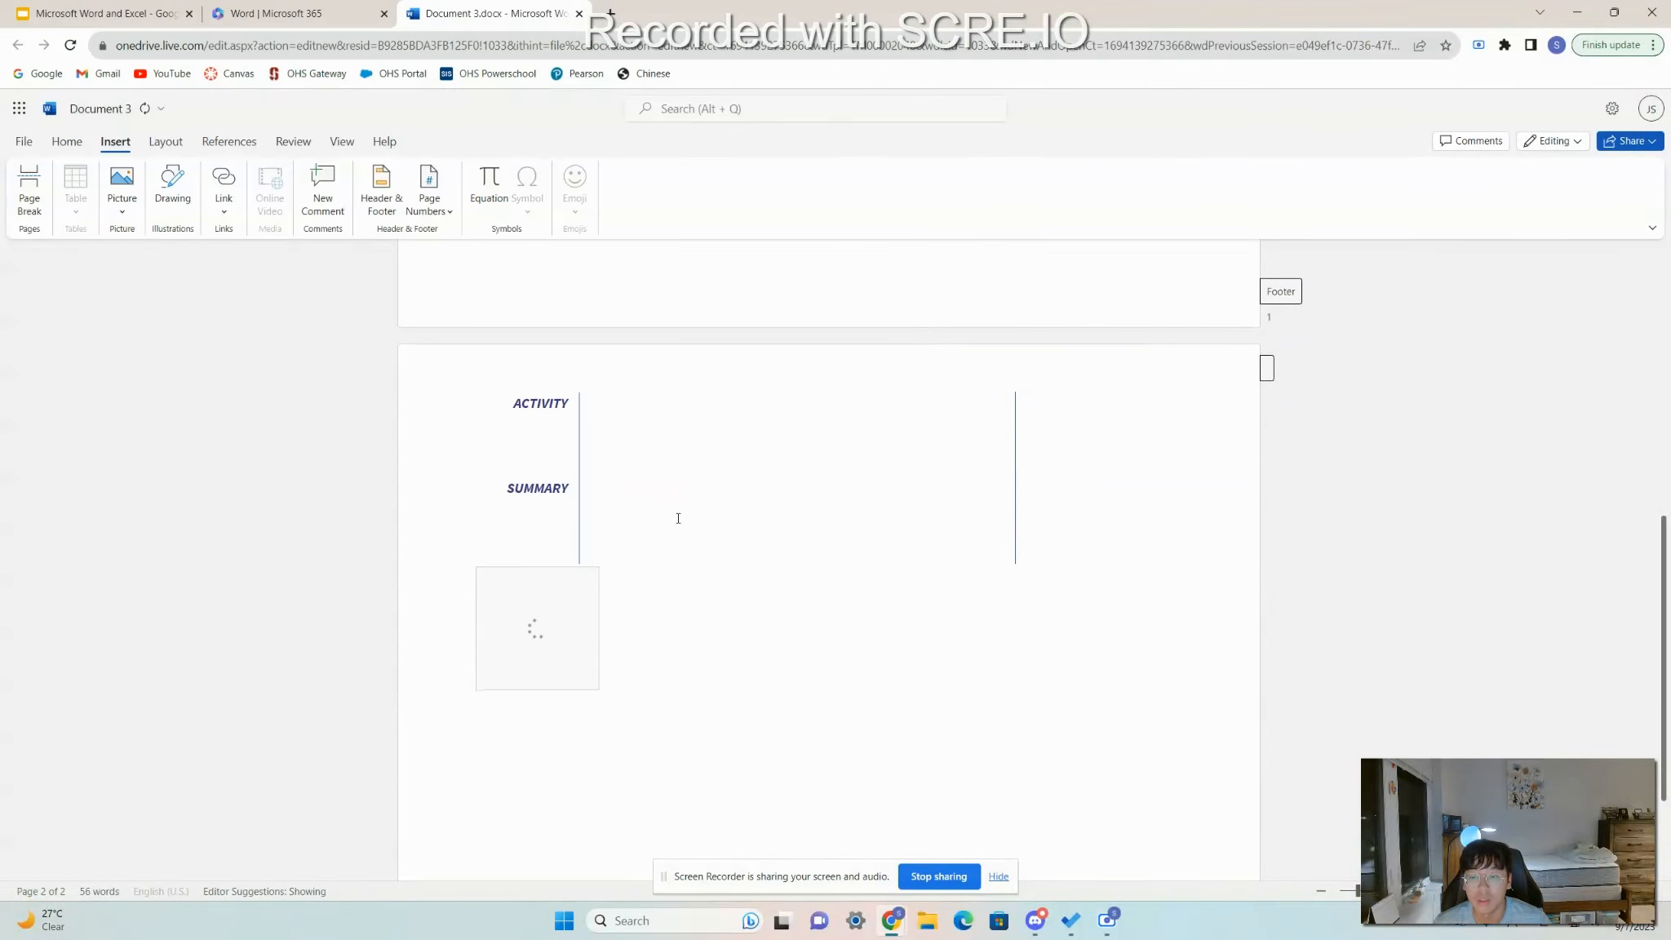
{"action": "left_click", "coordinate": [999, 537]}
{"action": "left_click", "coordinate": [746, 533]}
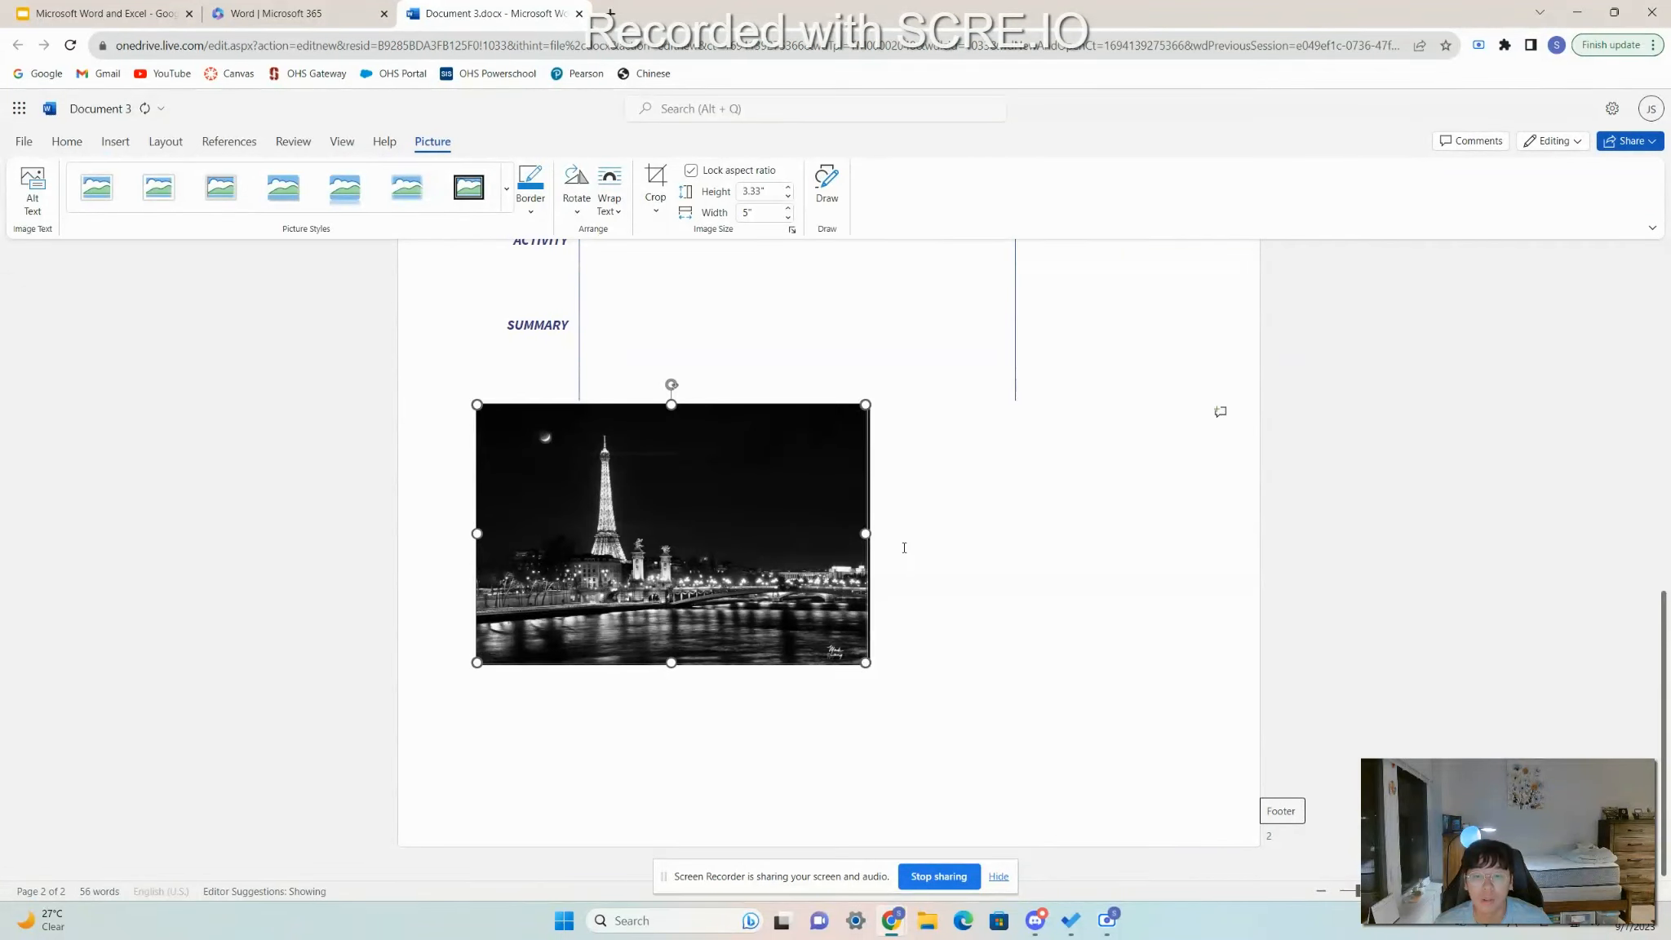
Delete the Eiffel Tower picture below the table.
{"action": "left_click", "coordinate": [922, 571]}
{"action": "left_click", "coordinate": [681, 522]}
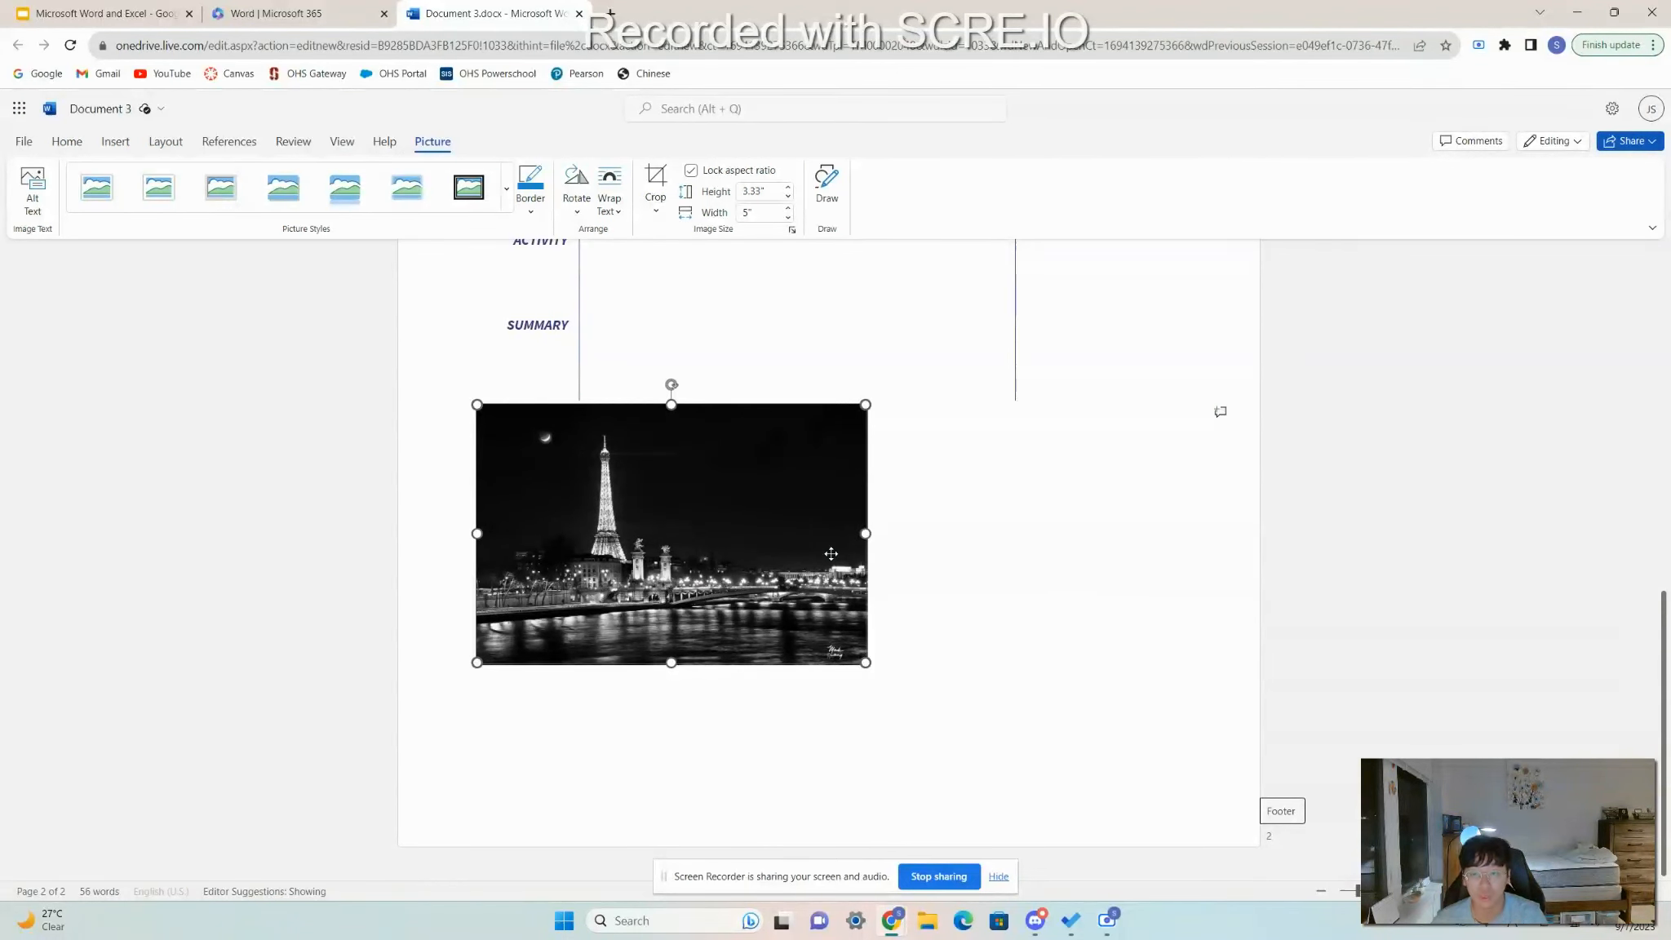
{"action": "key", "text": "Delete"}
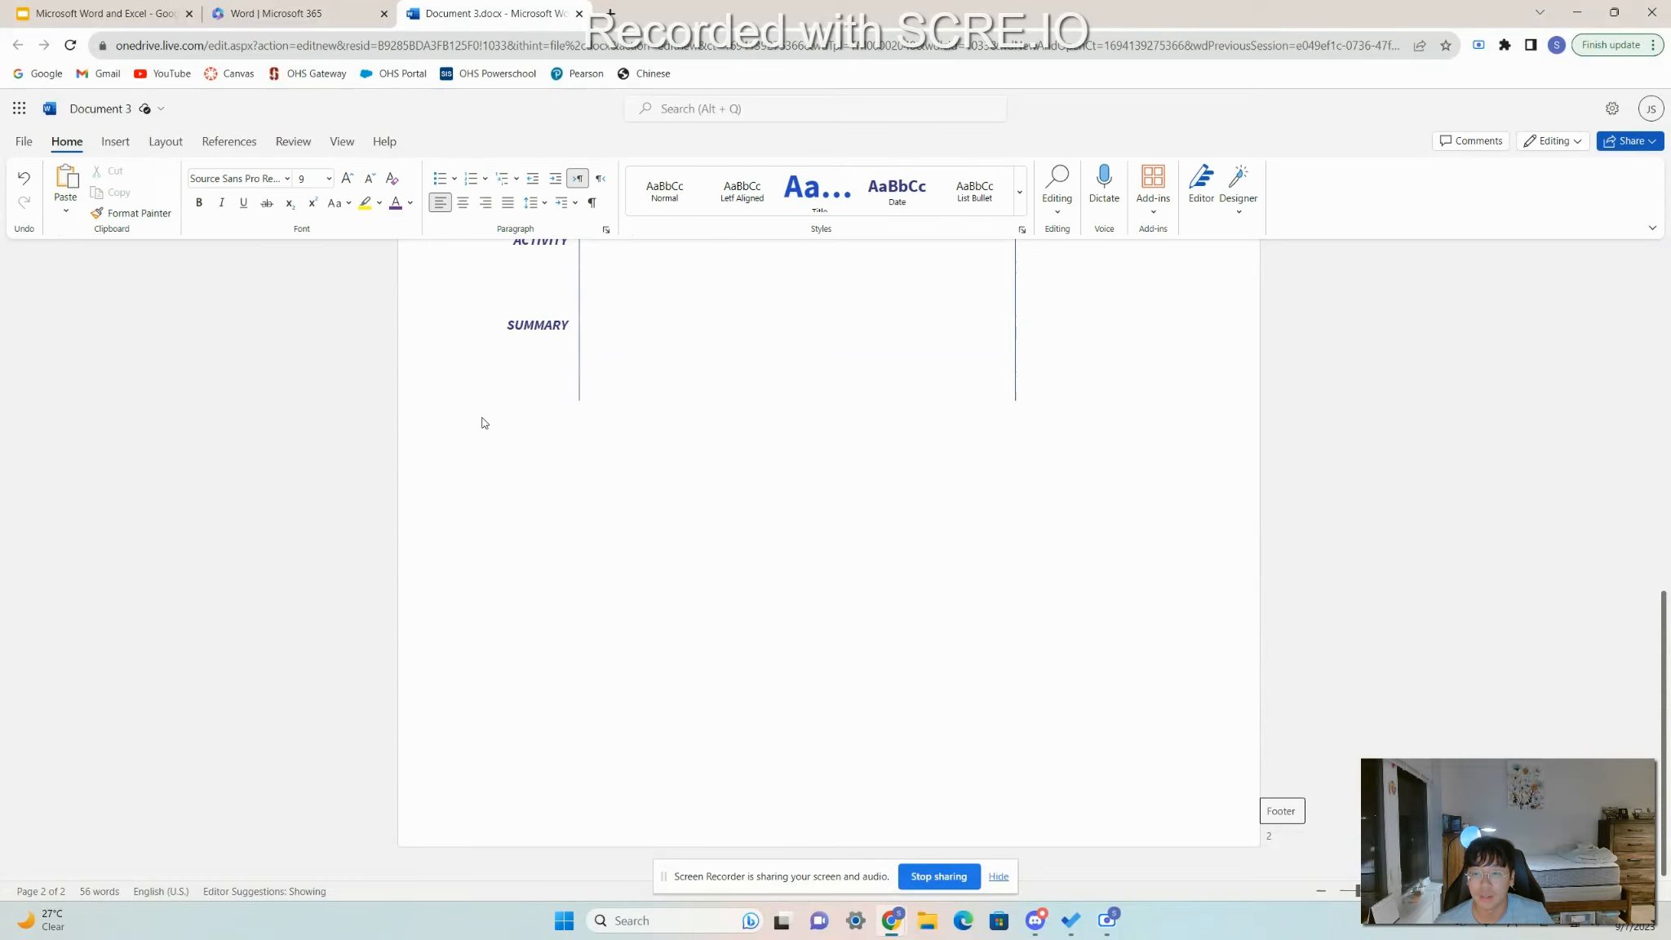
{"action": "left_click", "coordinate": [115, 143]}
{"action": "left_click", "coordinate": [79, 212]}
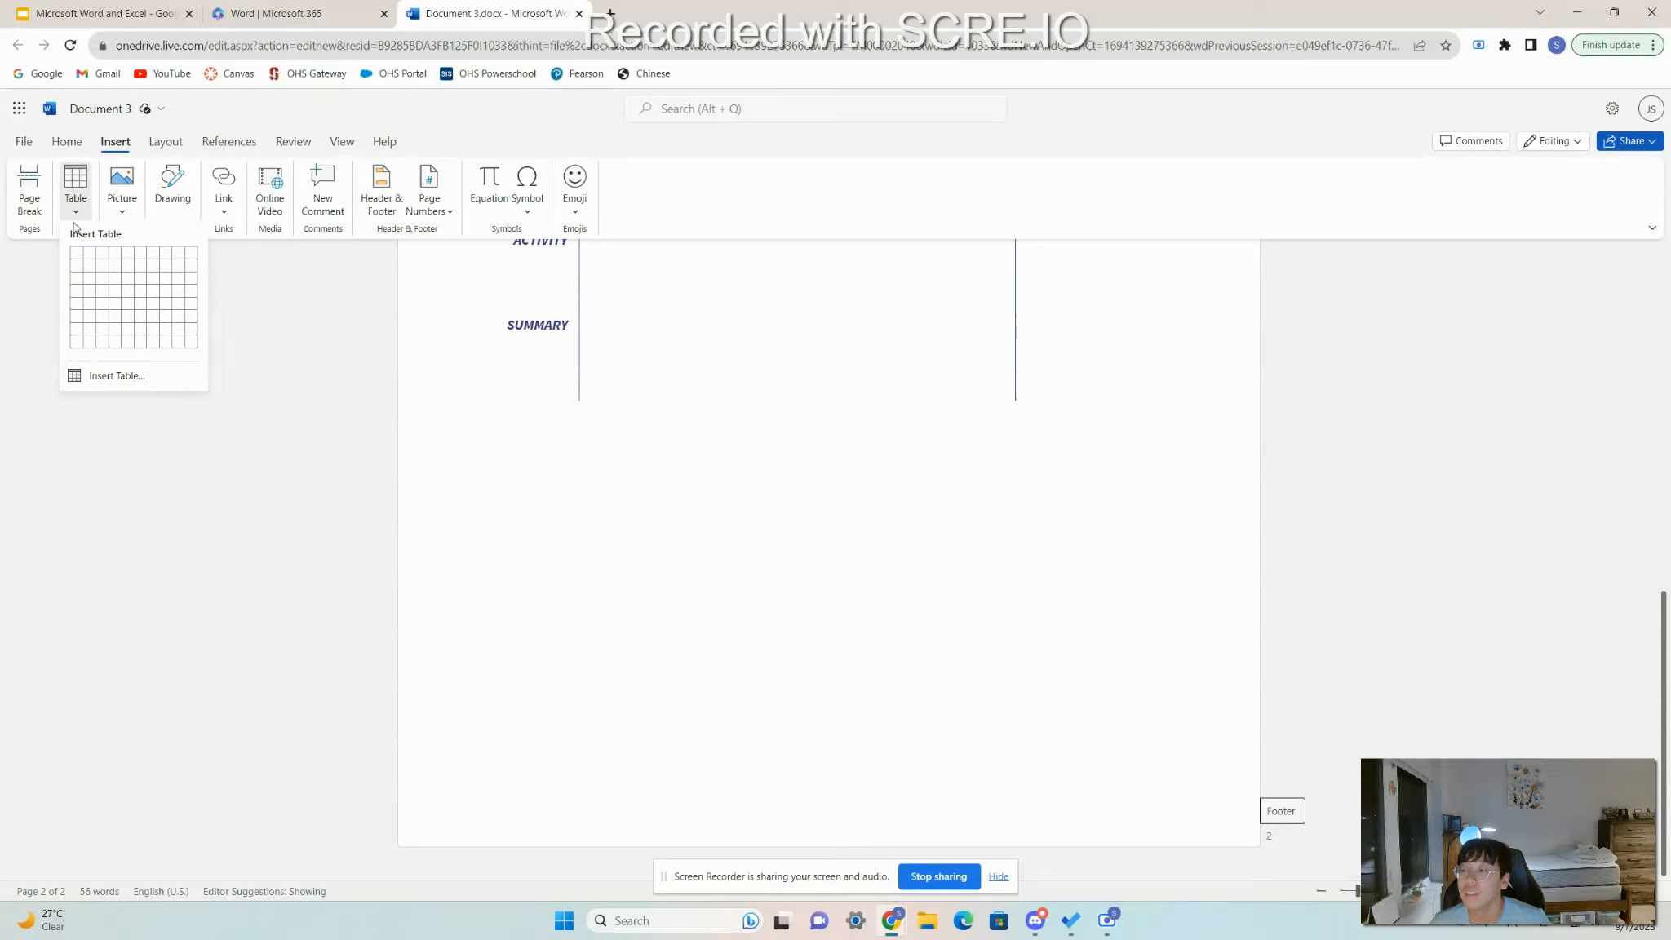
{"action": "left_click", "coordinate": [75, 210]}
{"action": "left_click", "coordinate": [75, 211]}
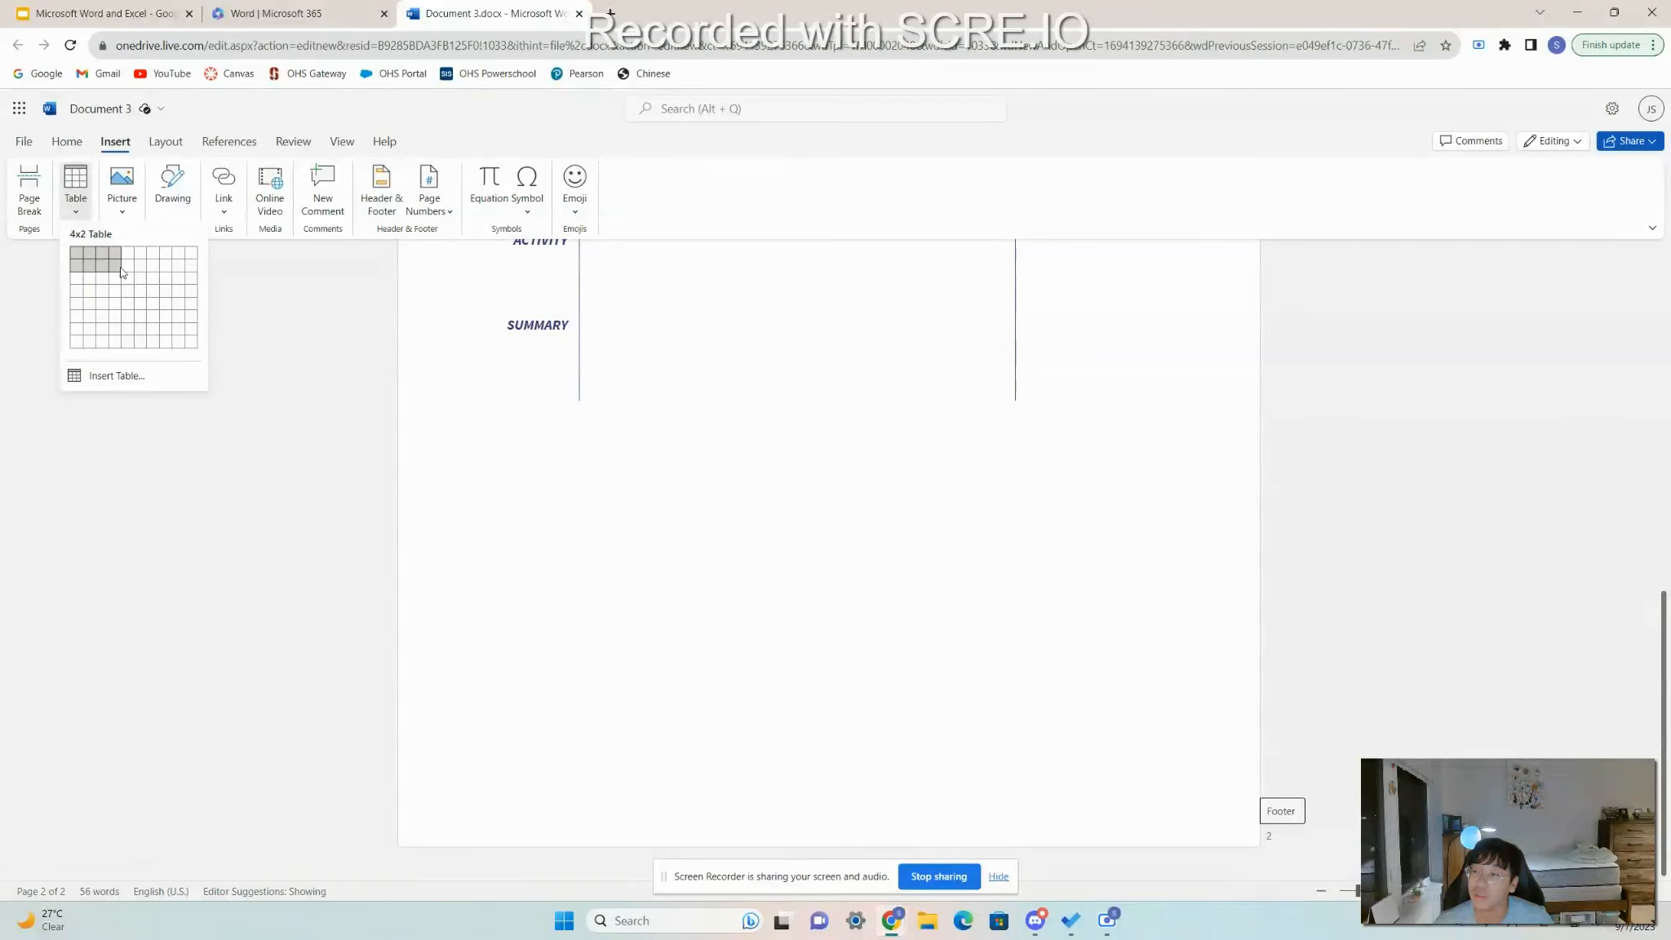
{"action": "left_click", "coordinate": [660, 517]}
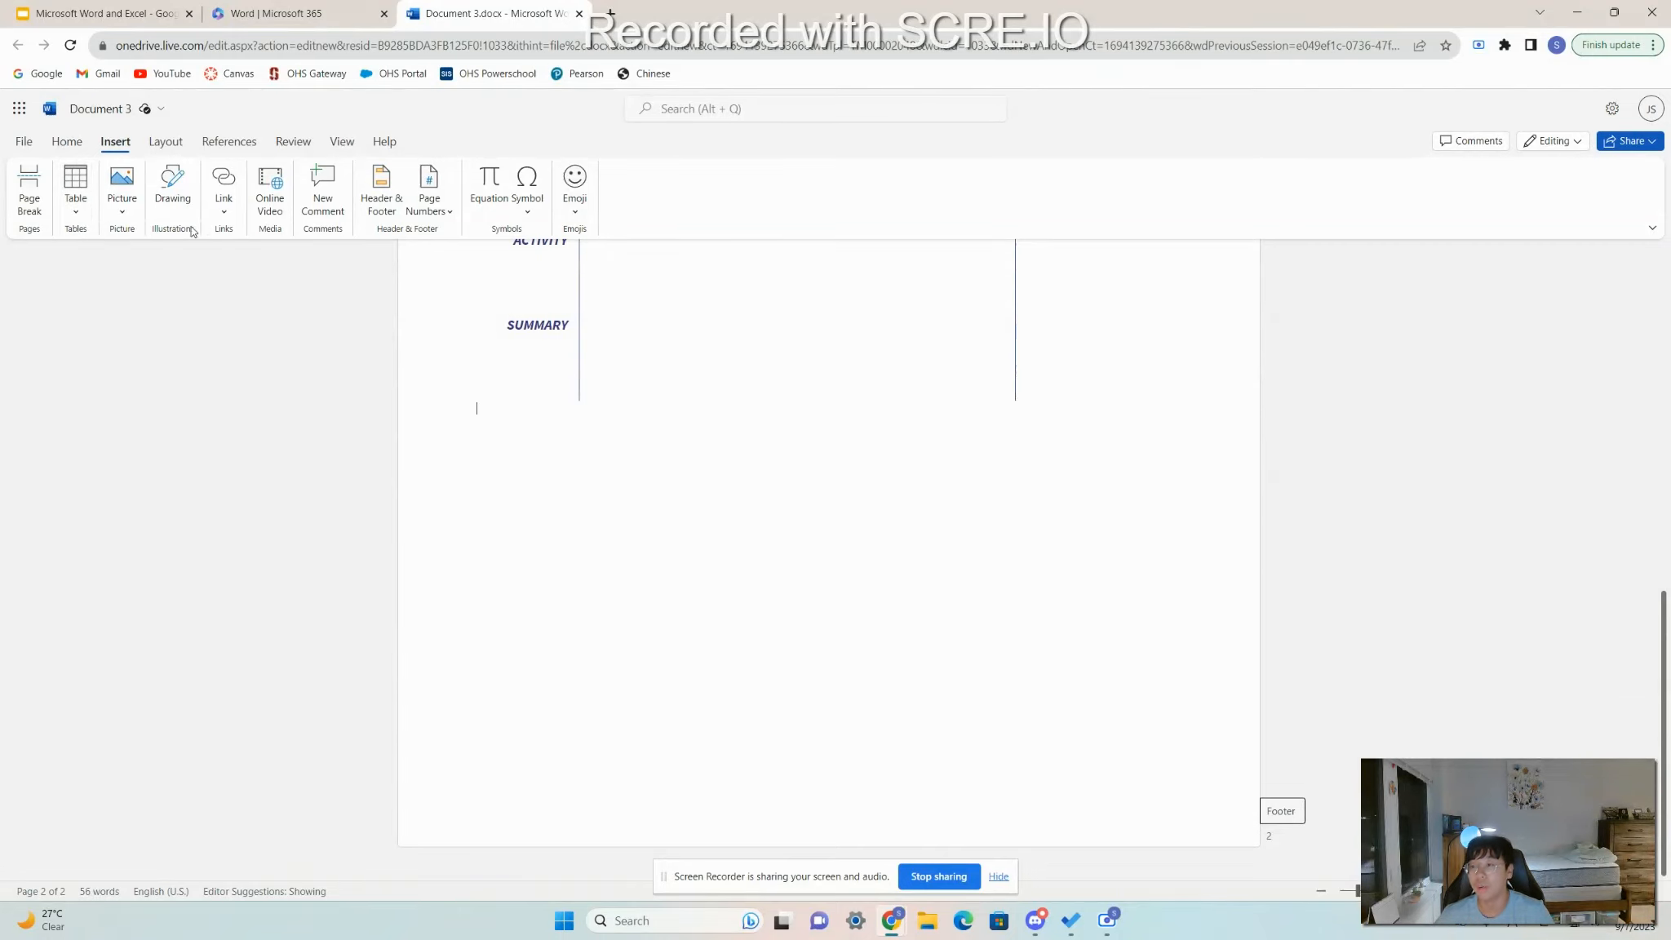
Insert a freehand black pen scribble as a drawing below the table, and delete it from the page.
{"action": "left_click", "coordinate": [171, 178]}
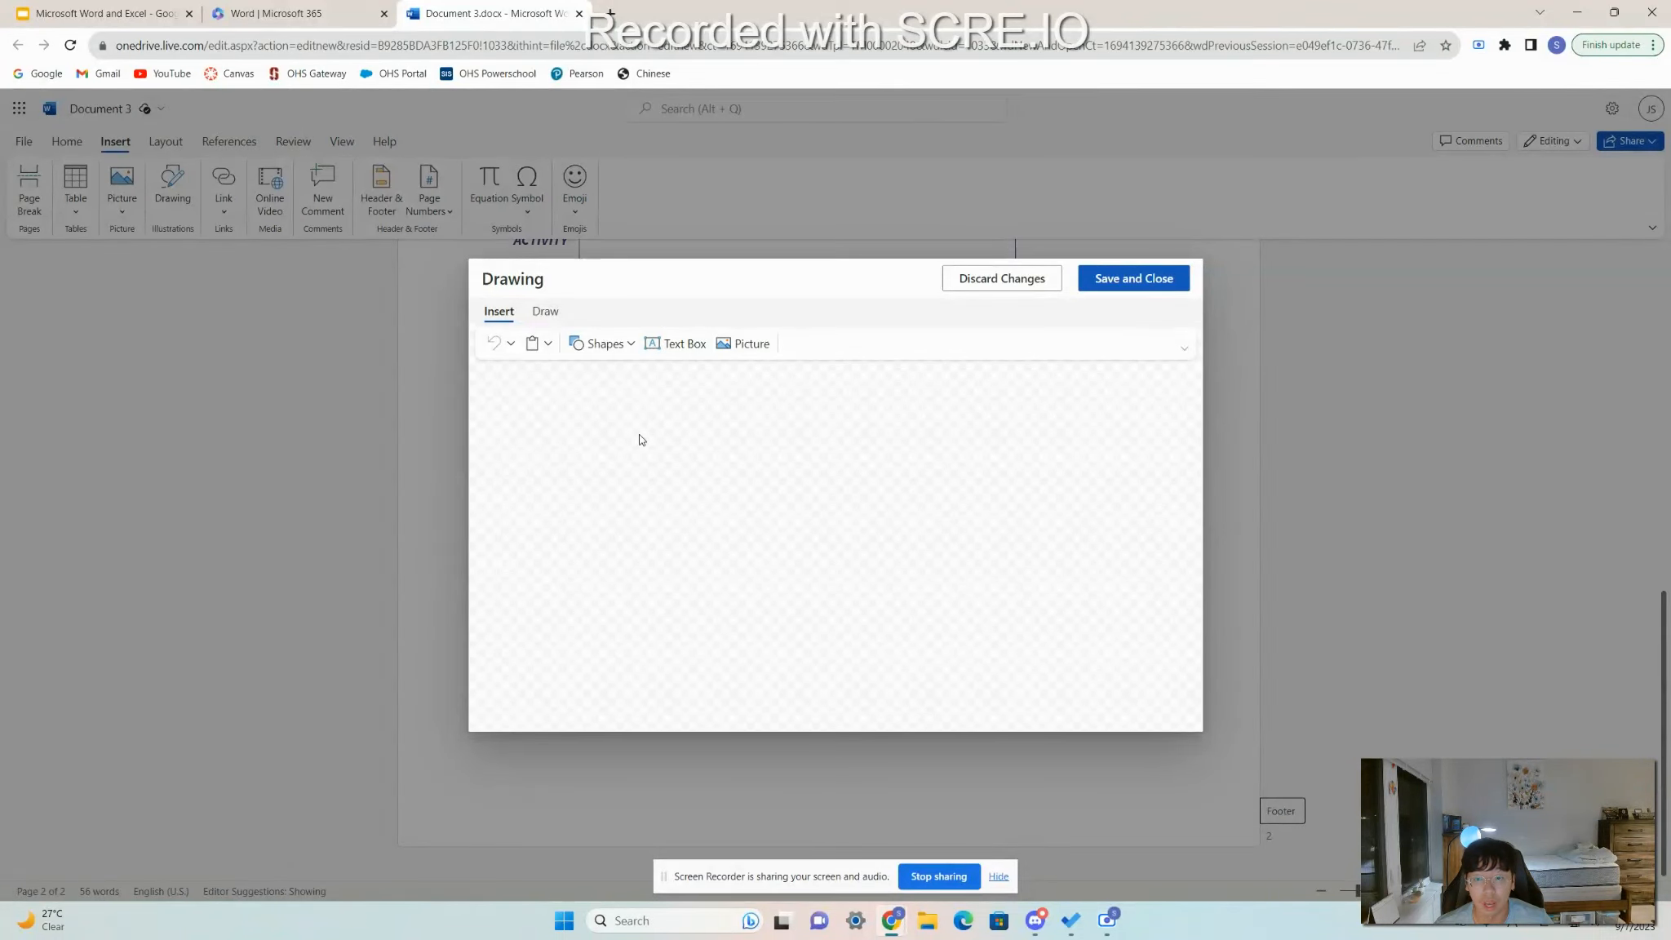
{"action": "left_click_drag", "start_coordinate": [714, 459], "coordinate": [785, 533]}
{"action": "left_click", "coordinate": [545, 323]}
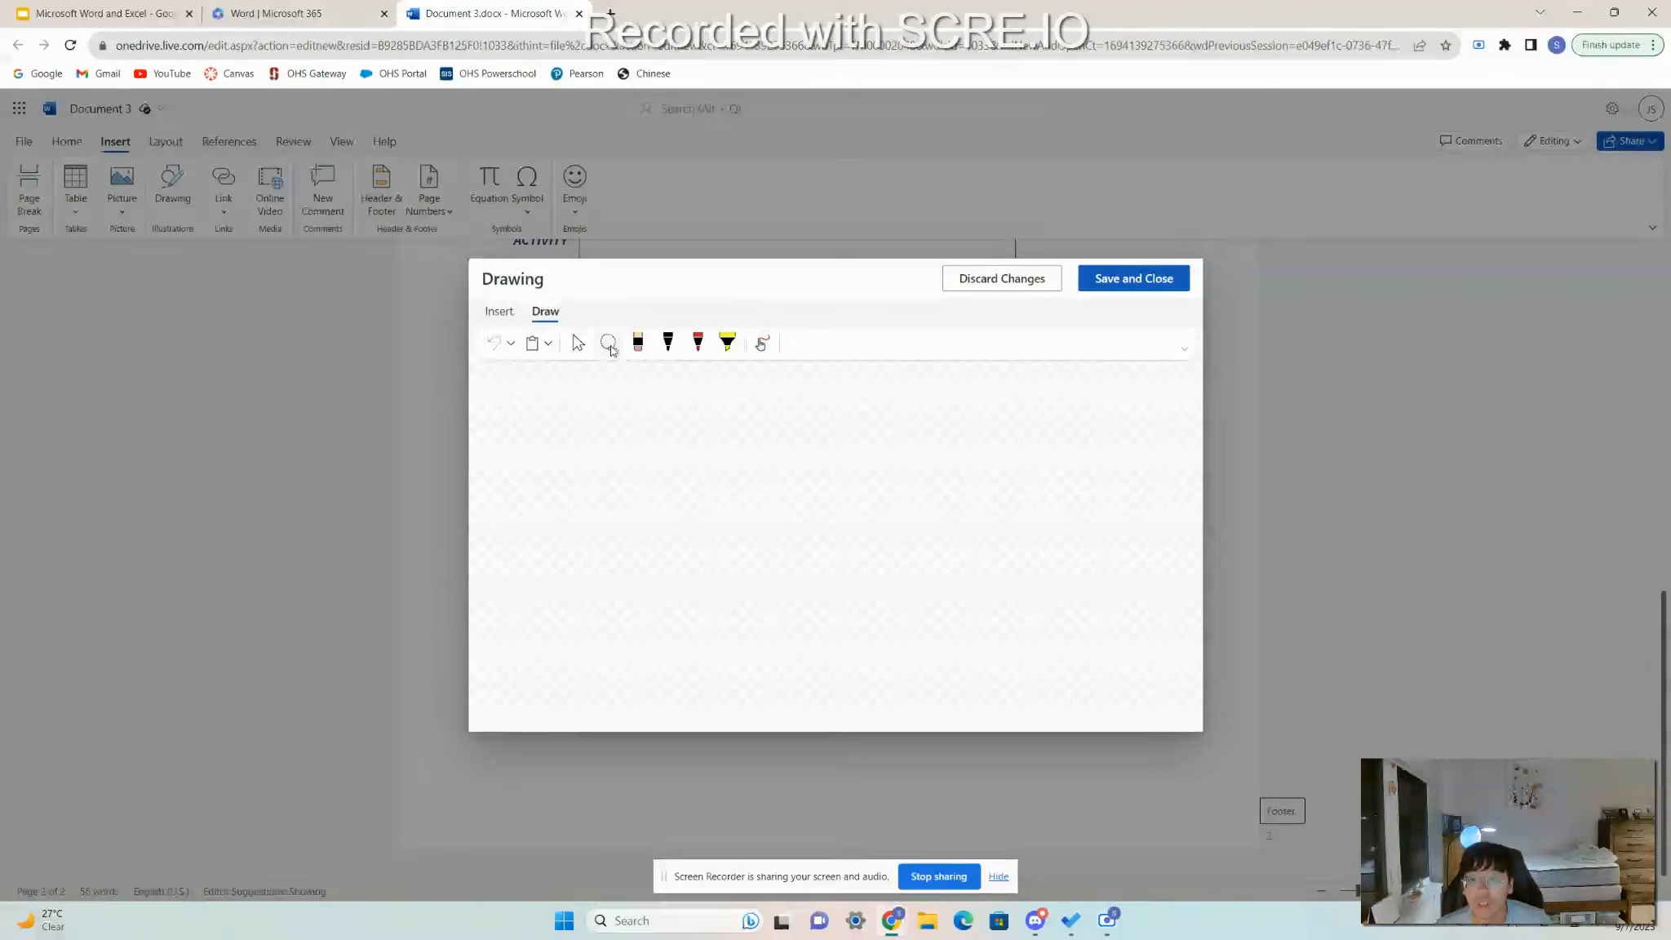
{"action": "left_click_drag", "start_coordinate": [572, 430], "coordinate": [651, 487]}
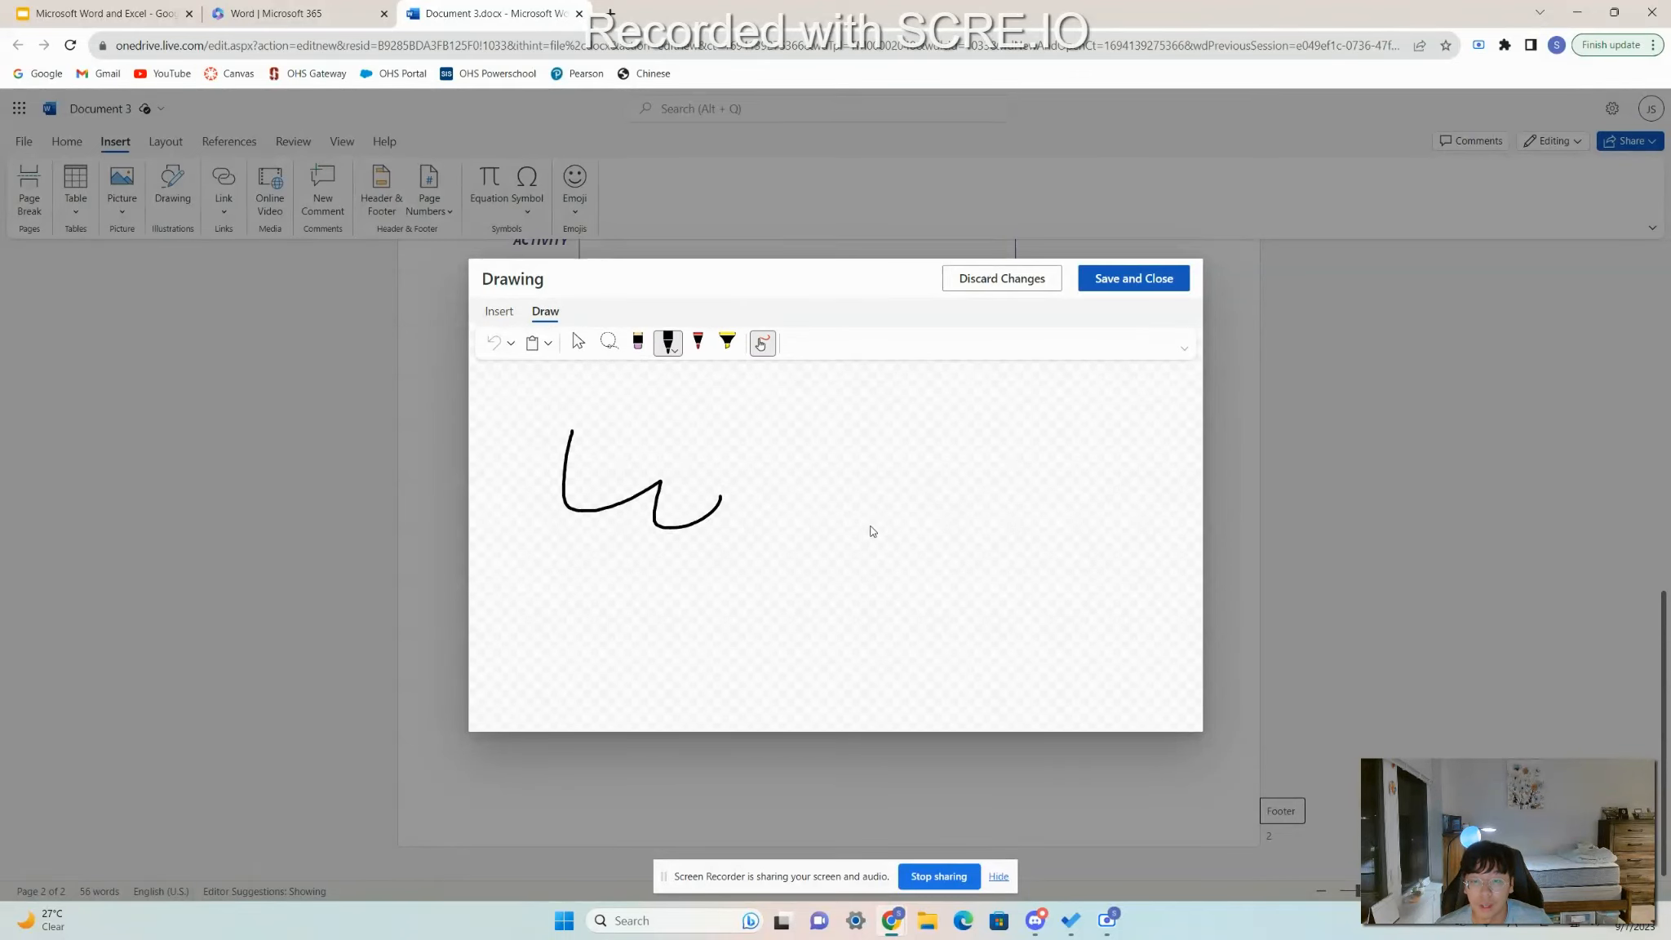
{"action": "mouse_move", "coordinate": [867, 476]}
{"action": "left_mouse_down"}
{"action": "mouse_move", "coordinate": [652, 475]}
{"action": "mouse_move", "coordinate": [631, 441]}
{"action": "left_mouse_up"}
{"action": "mouse_move", "coordinate": [916, 499]}
{"action": "left_mouse_down"}
{"action": "mouse_move", "coordinate": [898, 547]}
{"action": "mouse_move", "coordinate": [949, 491]}
{"action": "mouse_move", "coordinate": [843, 484]}
{"action": "left_mouse_up"}
{"action": "mouse_move", "coordinate": [814, 497]}
{"action": "left_mouse_down"}
{"action": "mouse_move", "coordinate": [664, 532]}
{"action": "mouse_move", "coordinate": [588, 488]}
{"action": "mouse_move", "coordinate": [798, 545]}
{"action": "left_mouse_up"}
{"action": "left_click_drag", "start_coordinate": [868, 480], "coordinate": [1124, 417]}
{"action": "left_click", "coordinate": [1133, 278]}
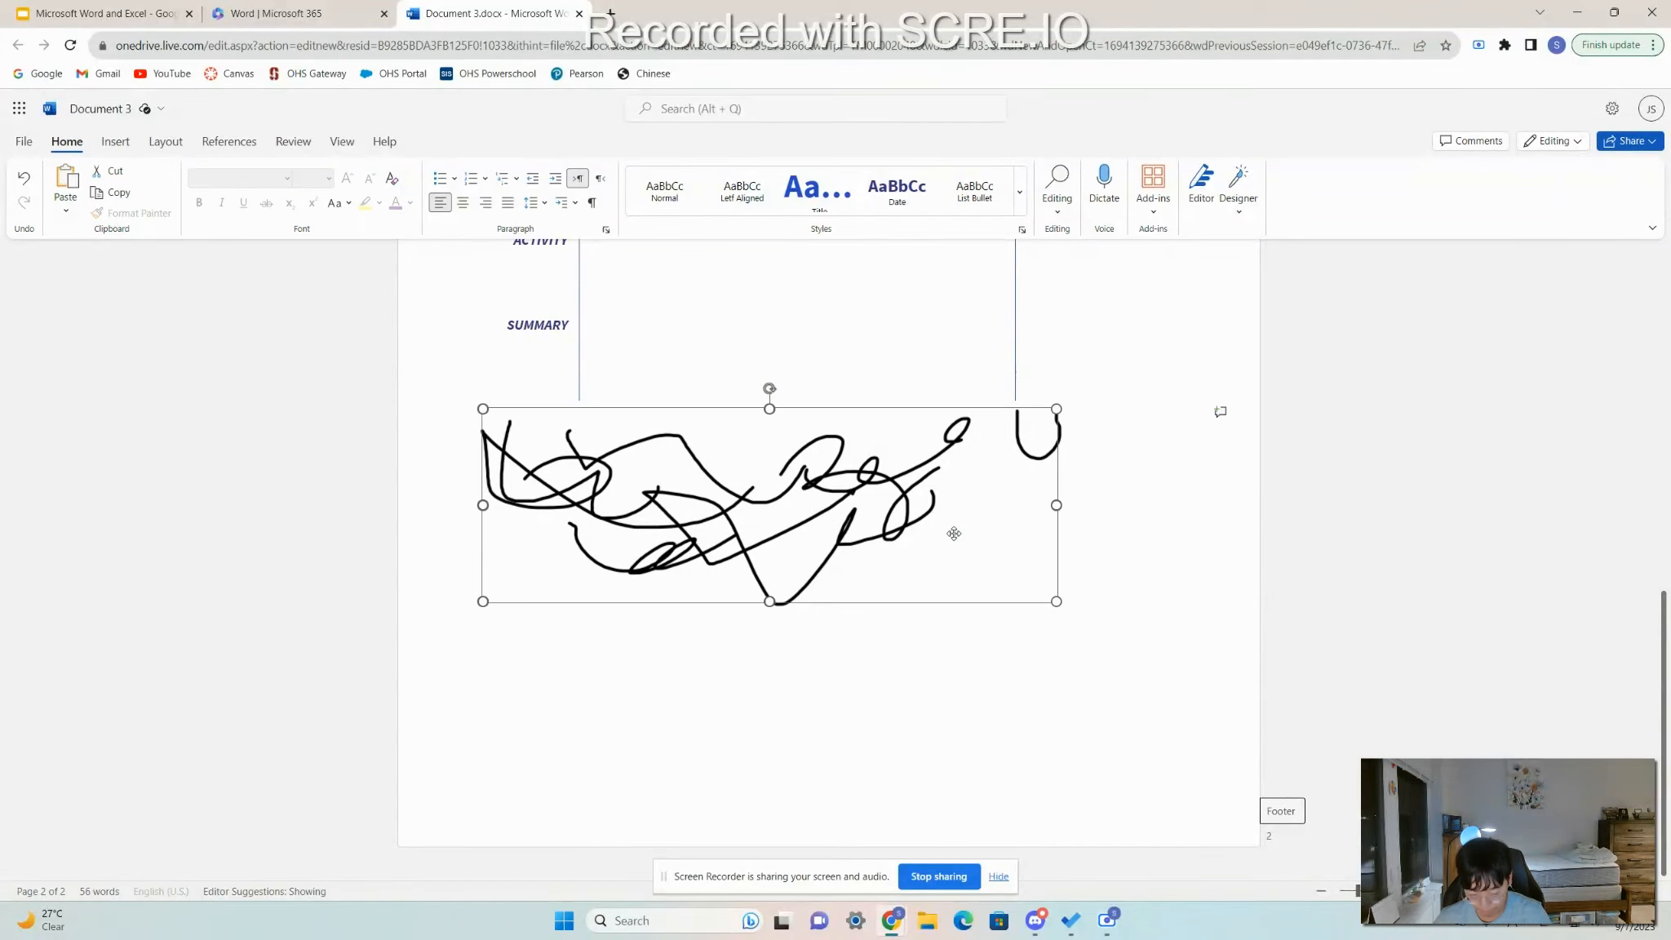
{"action": "key", "text": "Delete"}
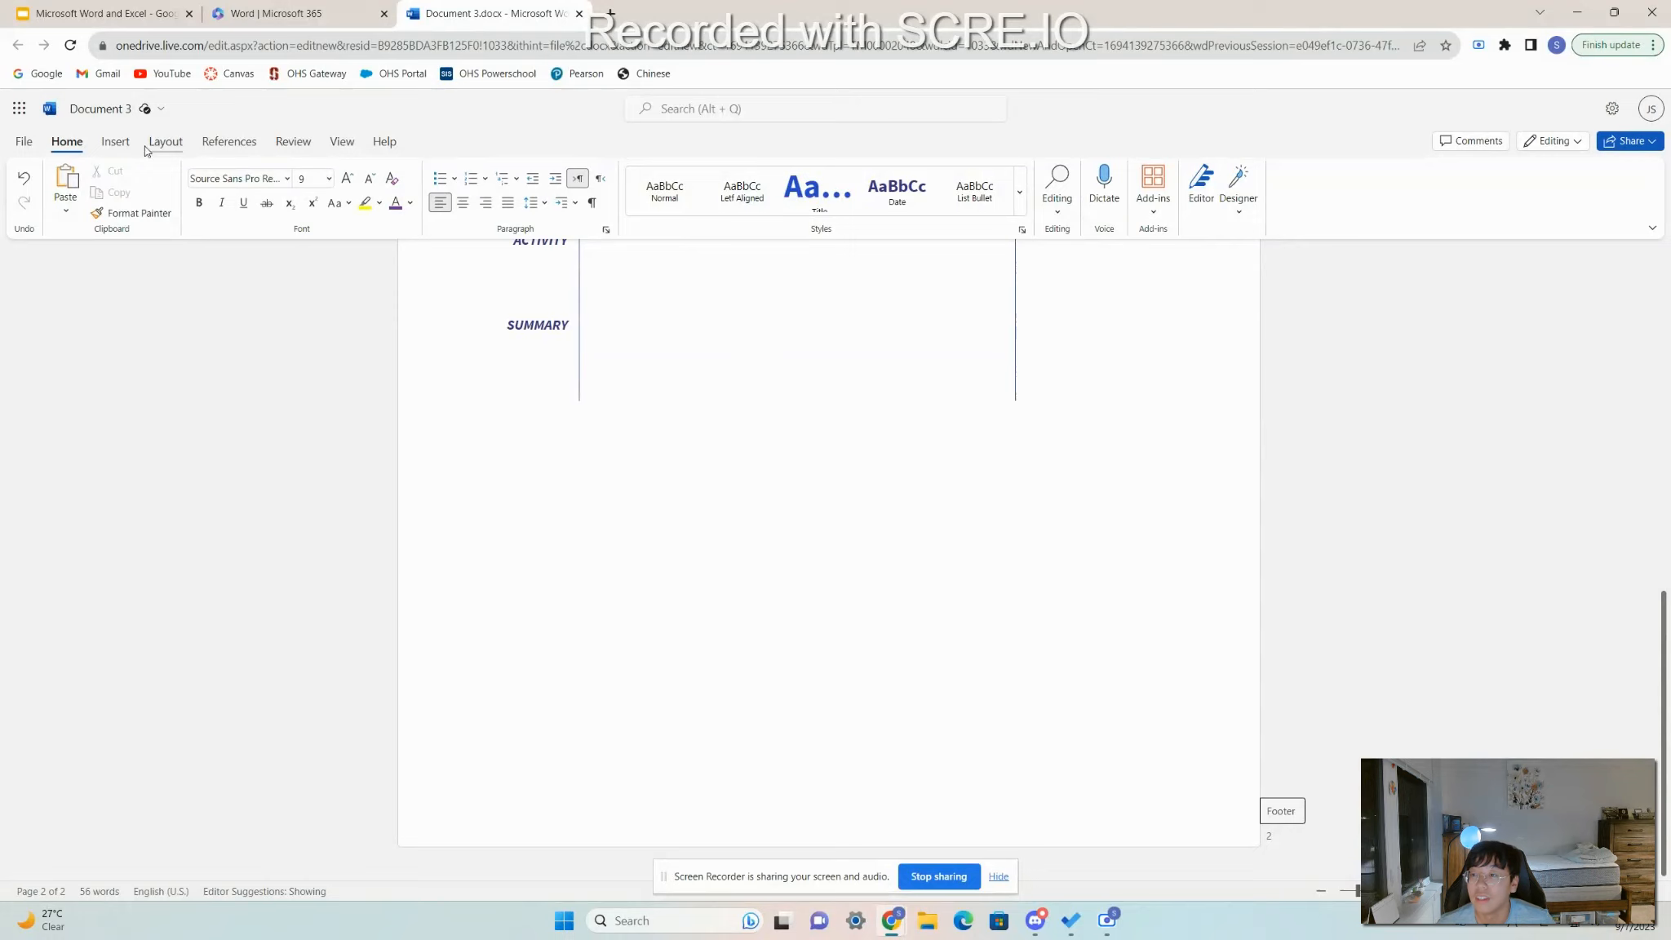
Add page numbers at the left of the header and return to the document body.
{"action": "left_click", "coordinate": [143, 147]}
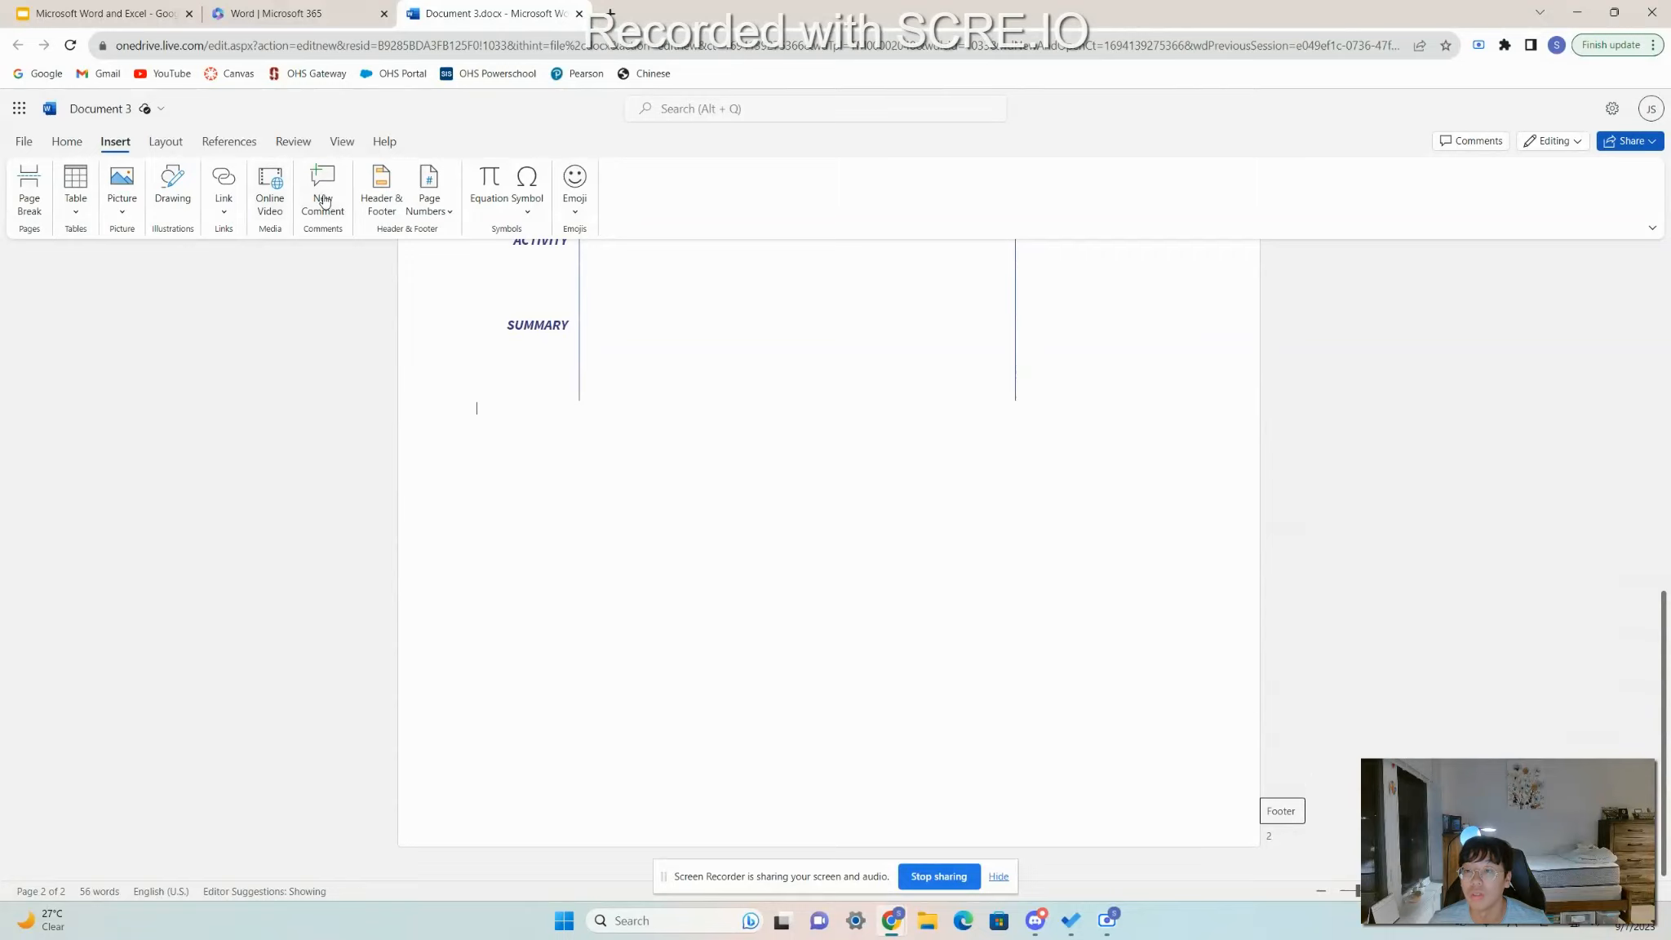
{"action": "left_click", "coordinate": [438, 212]}
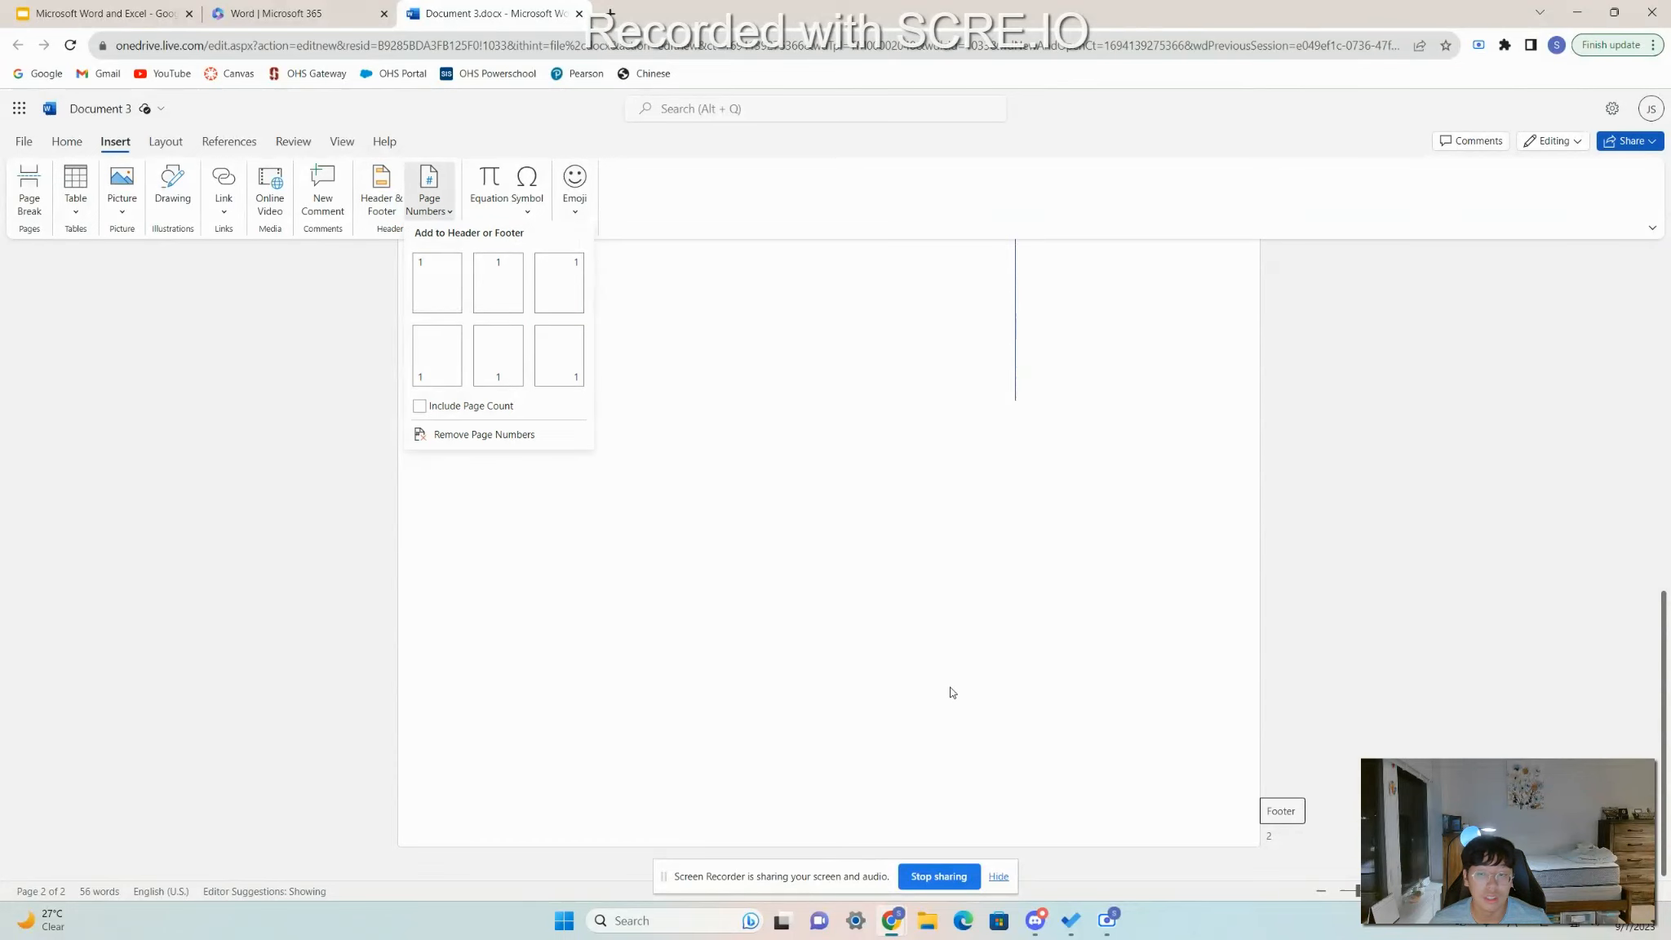
{"action": "left_click", "coordinate": [430, 272]}
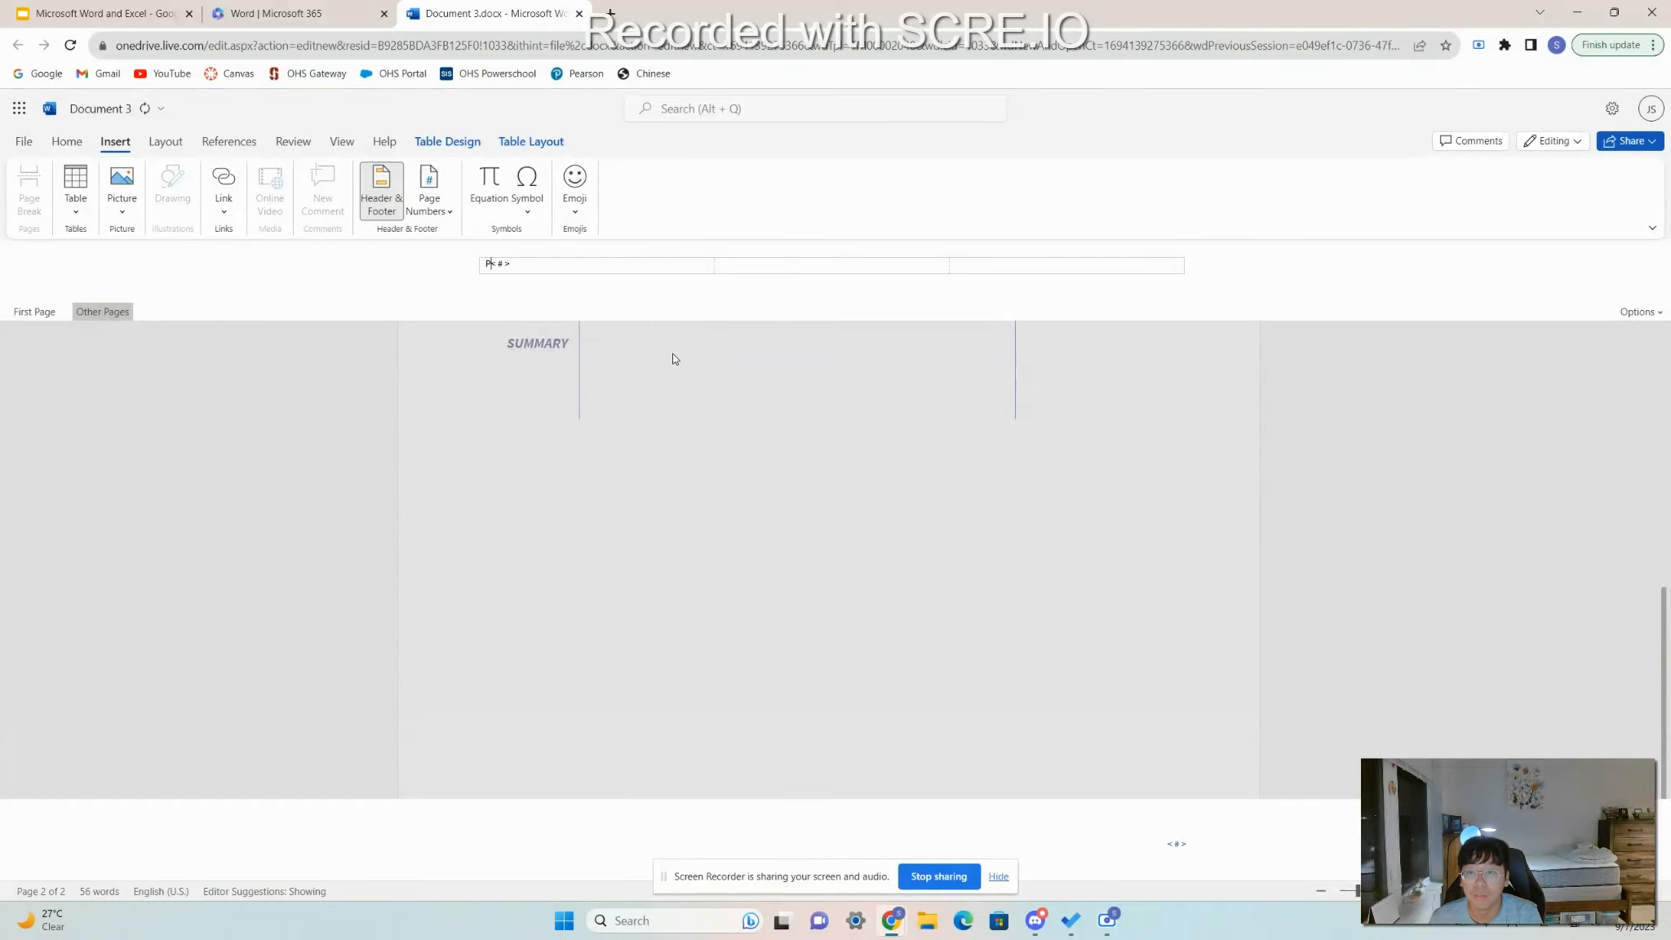
{"action": "left_click", "coordinate": [643, 473]}
Examine the header and footer areas of both pages for the added page numbers.
{"action": "scroll", "coordinate": [644, 475], "scroll_direction": "up", "scroll_amount": 10}
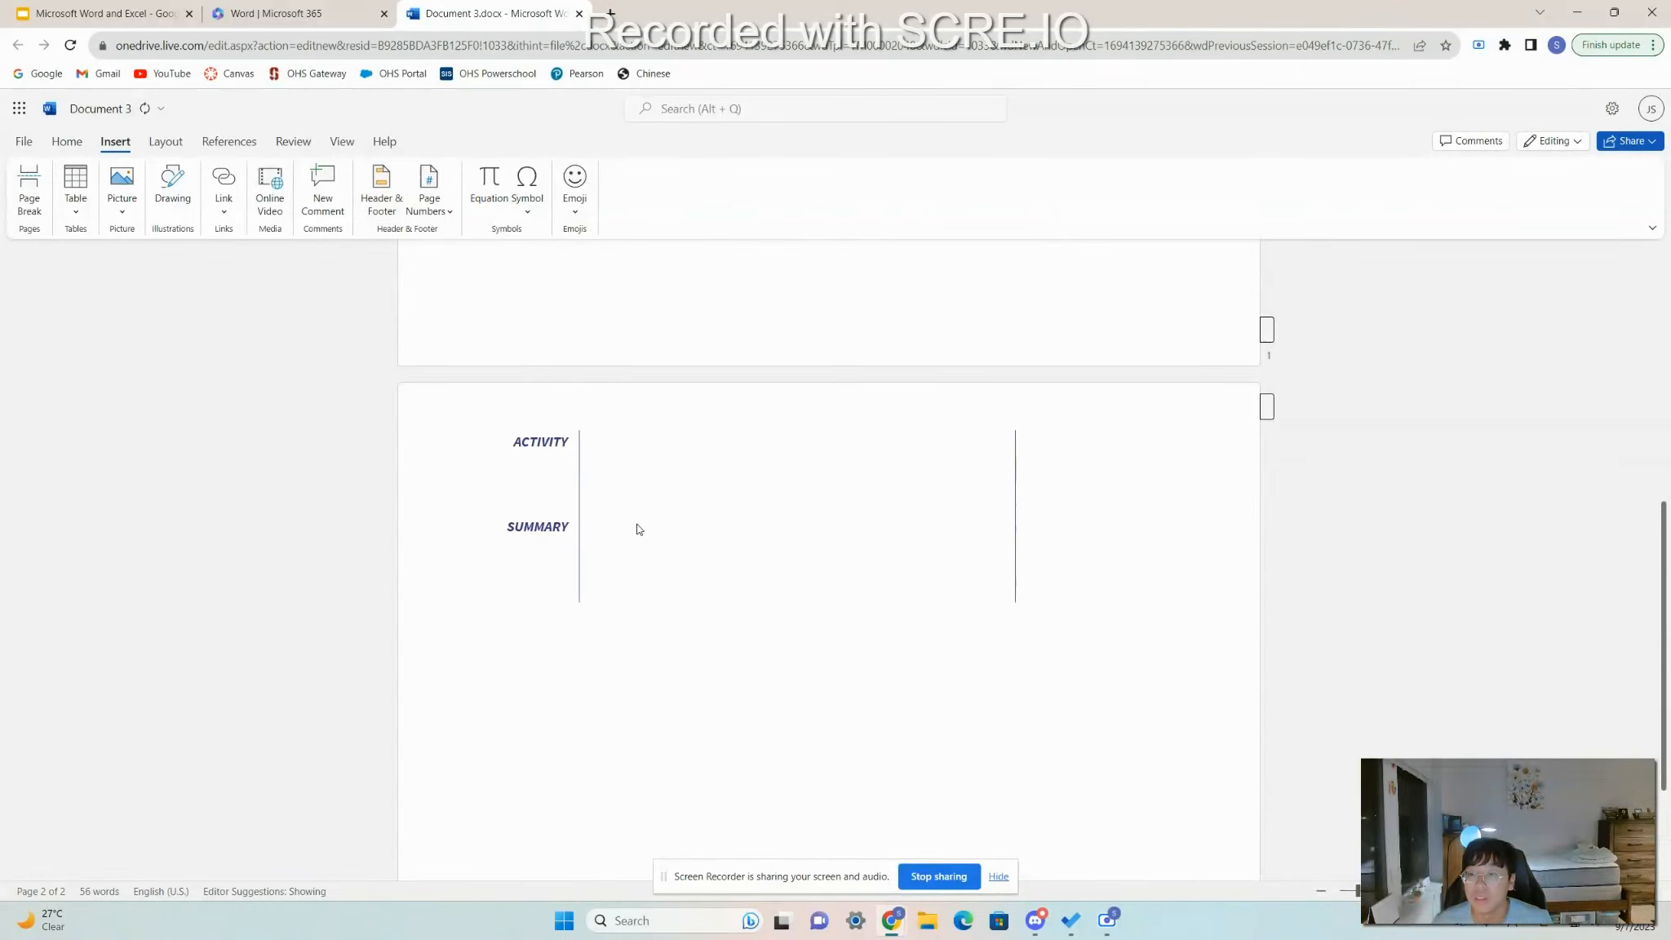
{"action": "scroll", "coordinate": [1310, 409], "scroll_direction": "down", "scroll_amount": 9}
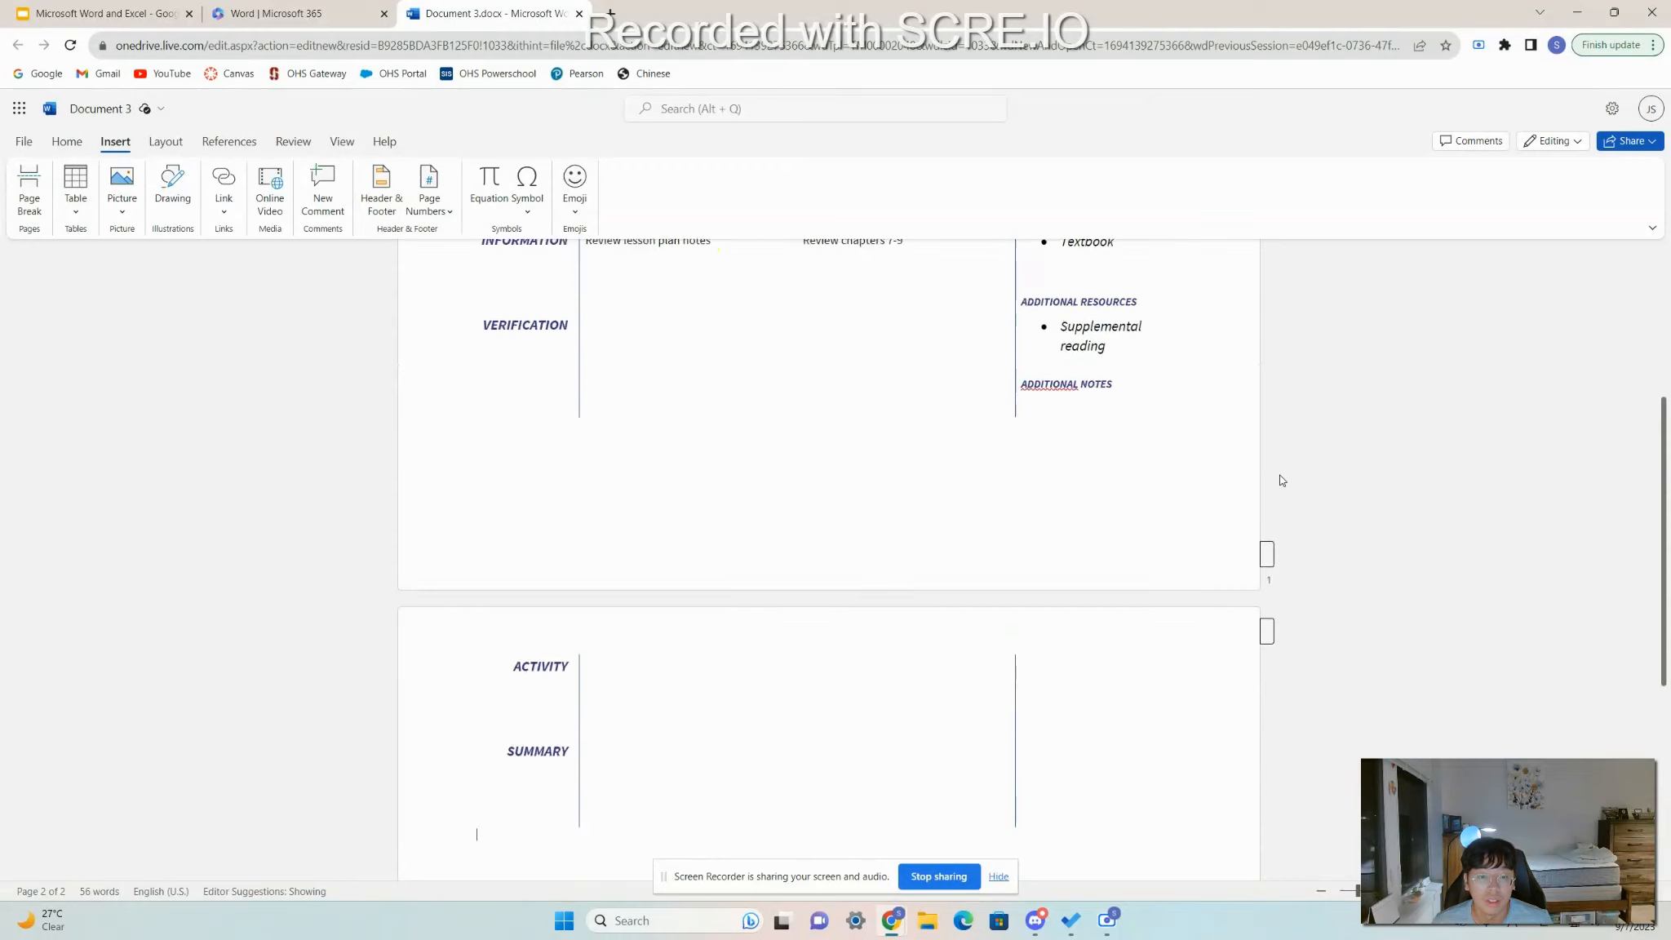
{"action": "scroll", "coordinate": [1110, 600], "scroll_direction": "up", "scroll_amount": 6}
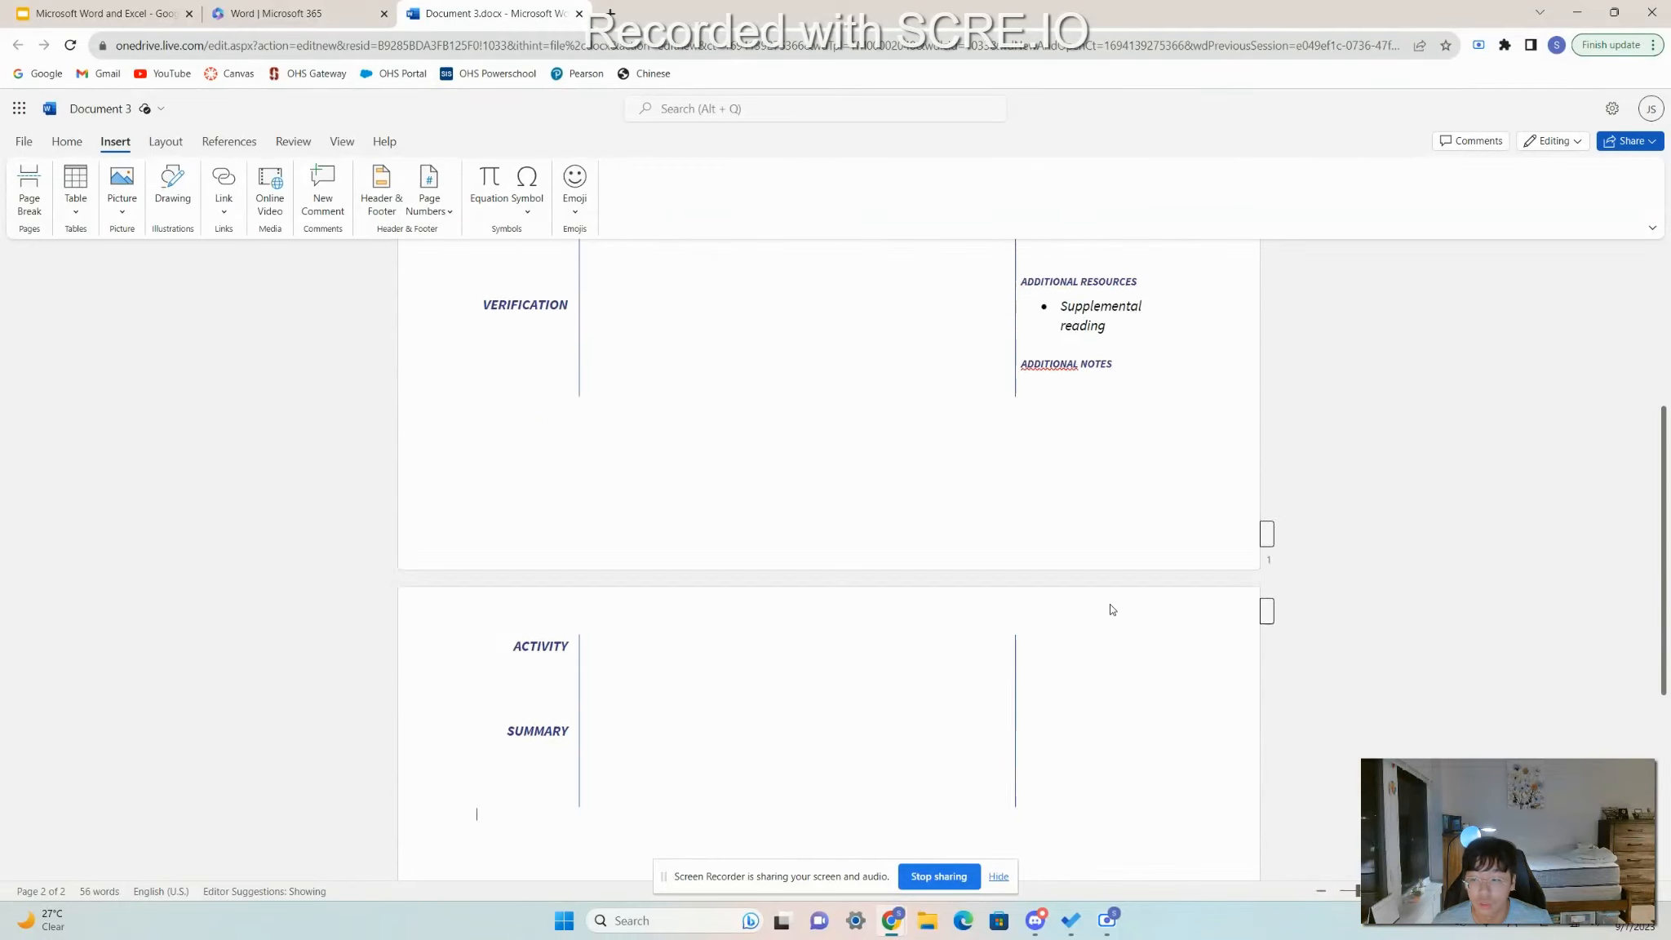
{"action": "scroll", "coordinate": [1141, 589], "scroll_direction": "down", "scroll_amount": 1}
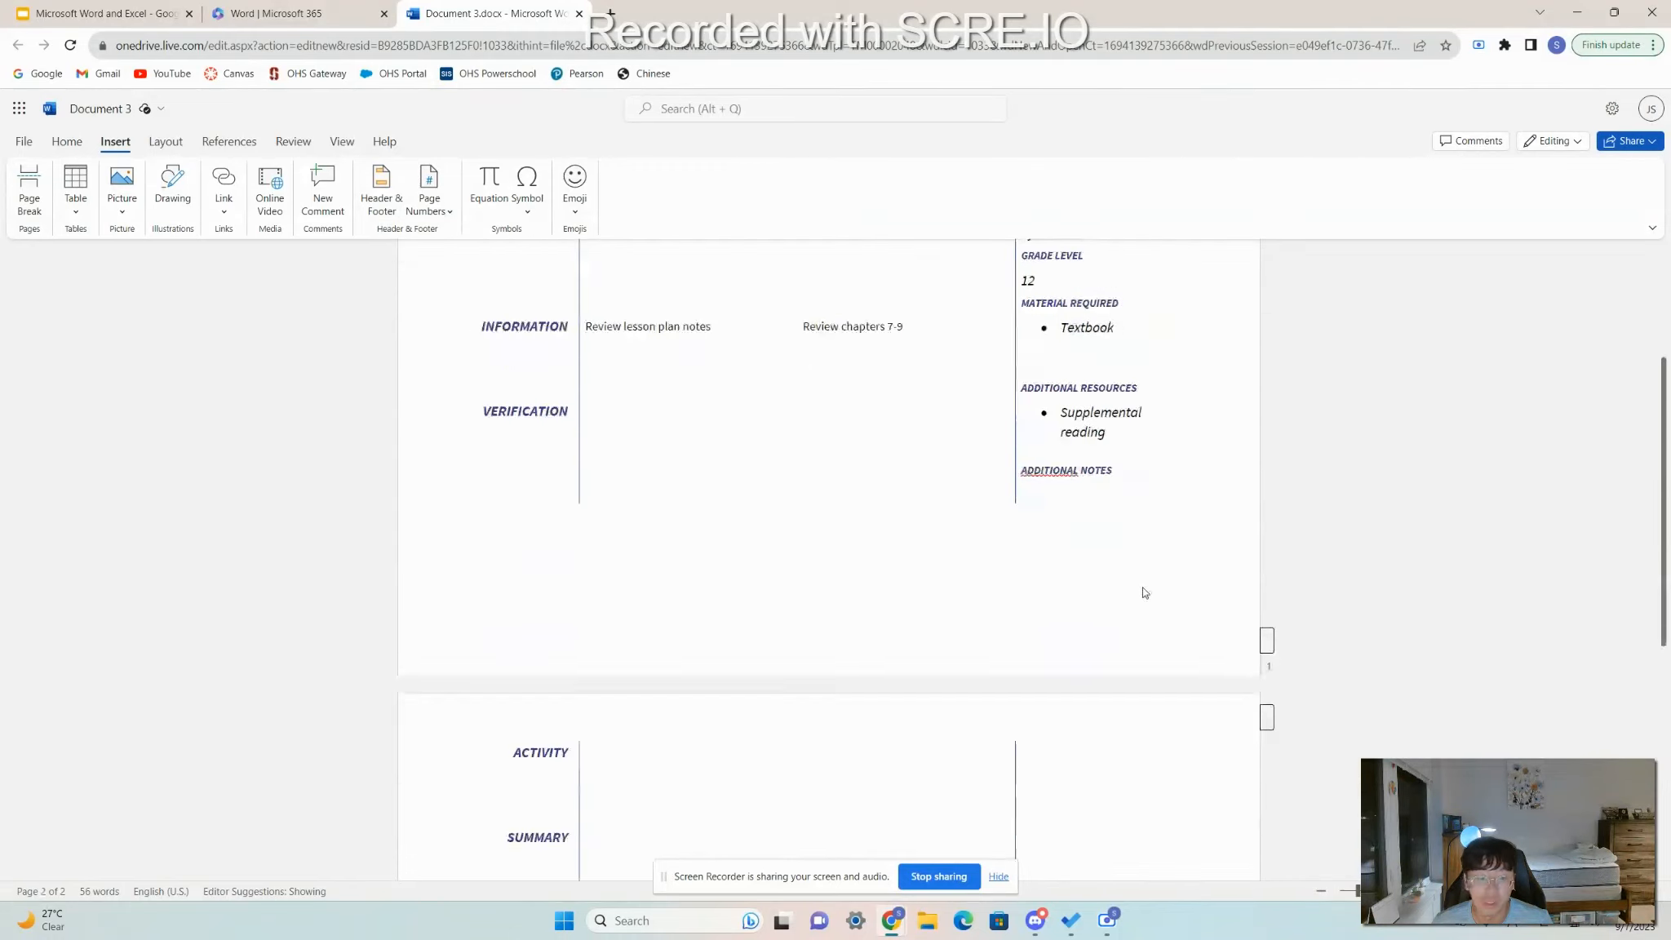
{"action": "double_click", "coordinate": [1261, 657]}
{"action": "double_click", "coordinate": [1233, 595]}
{"action": "scroll", "coordinate": [1143, 571], "scroll_direction": "down", "scroll_amount": 6}
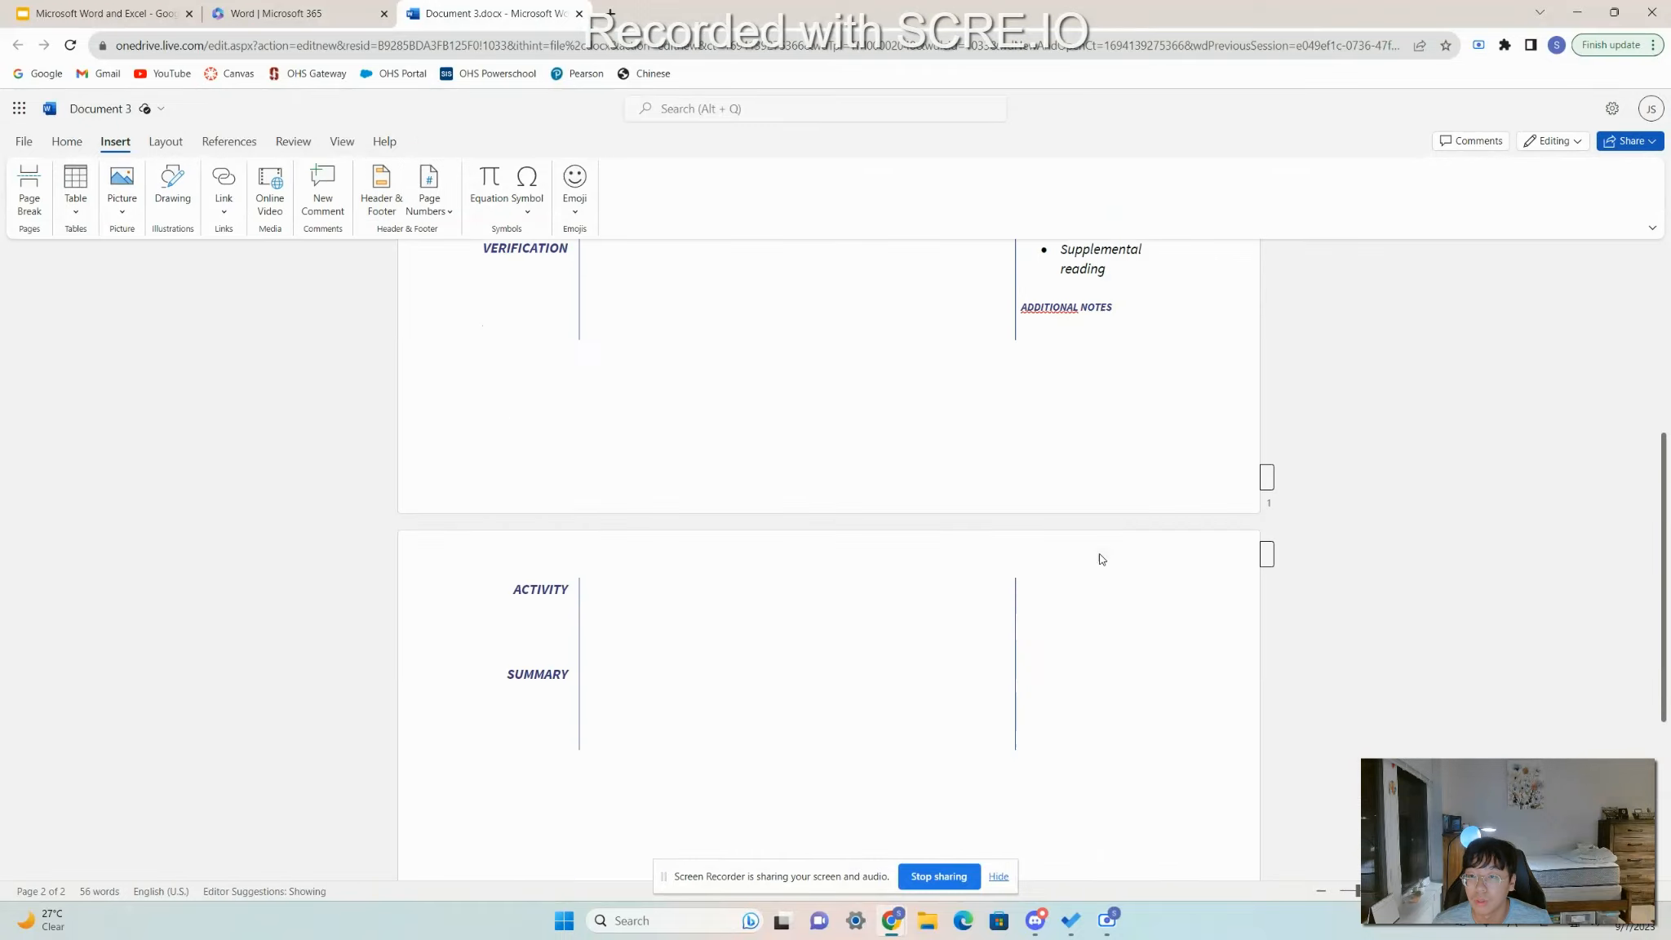
{"action": "scroll", "coordinate": [1190, 689], "scroll_direction": "up", "scroll_amount": 6}
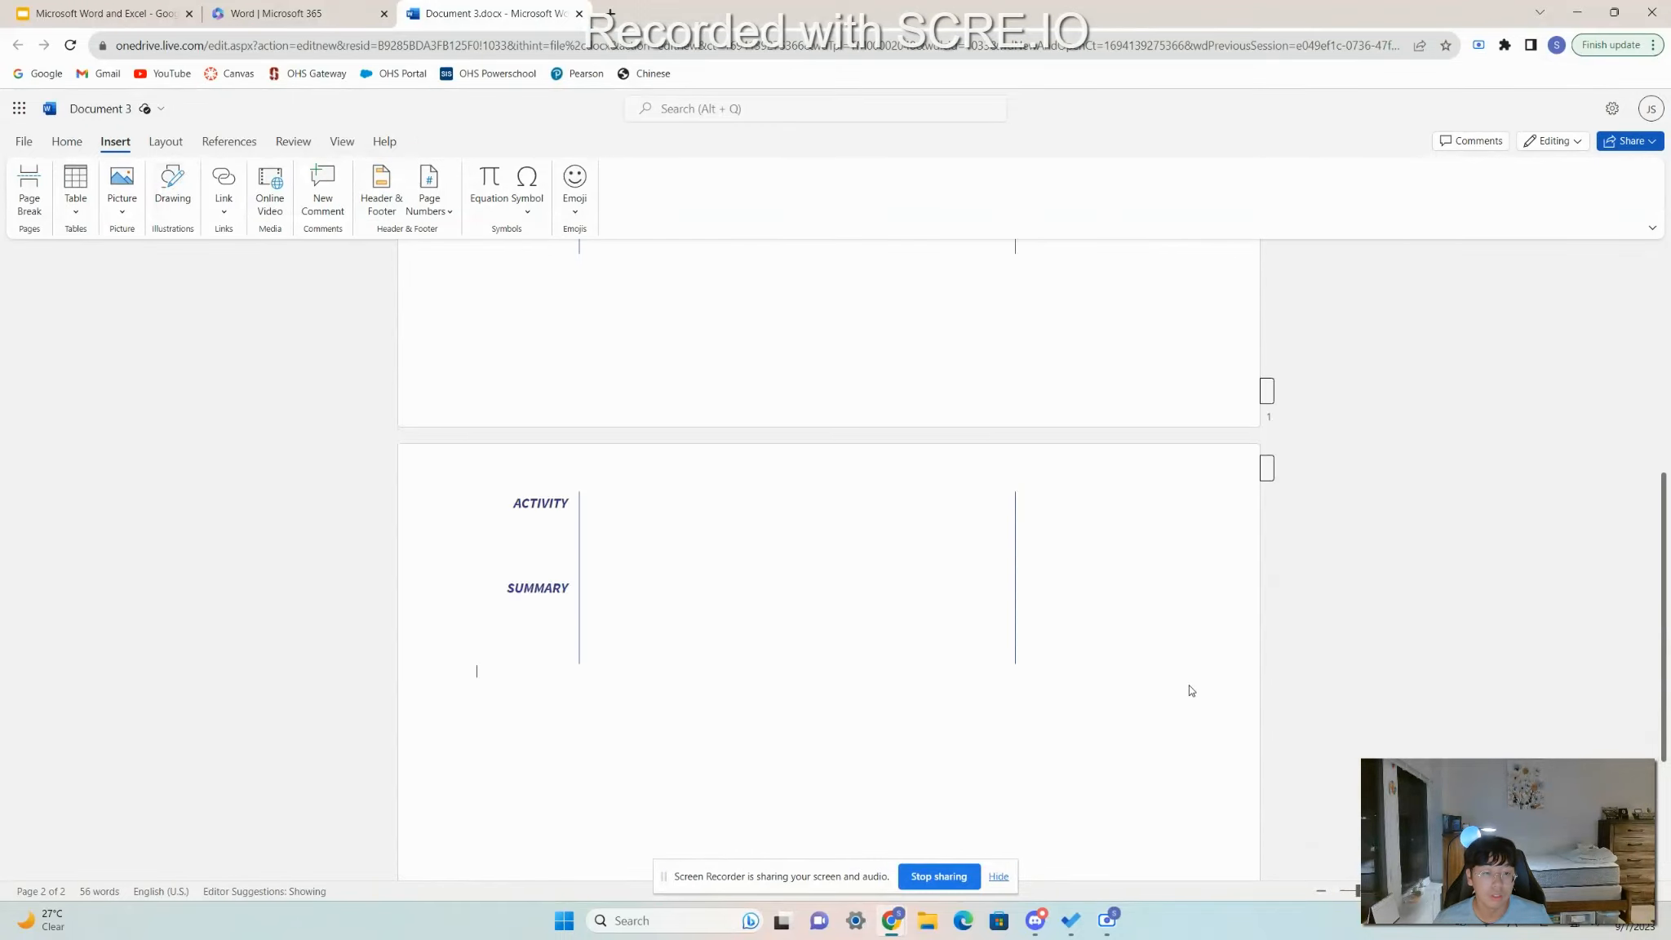
{"action": "scroll", "coordinate": [1278, 670], "scroll_direction": "down", "scroll_amount": 6}
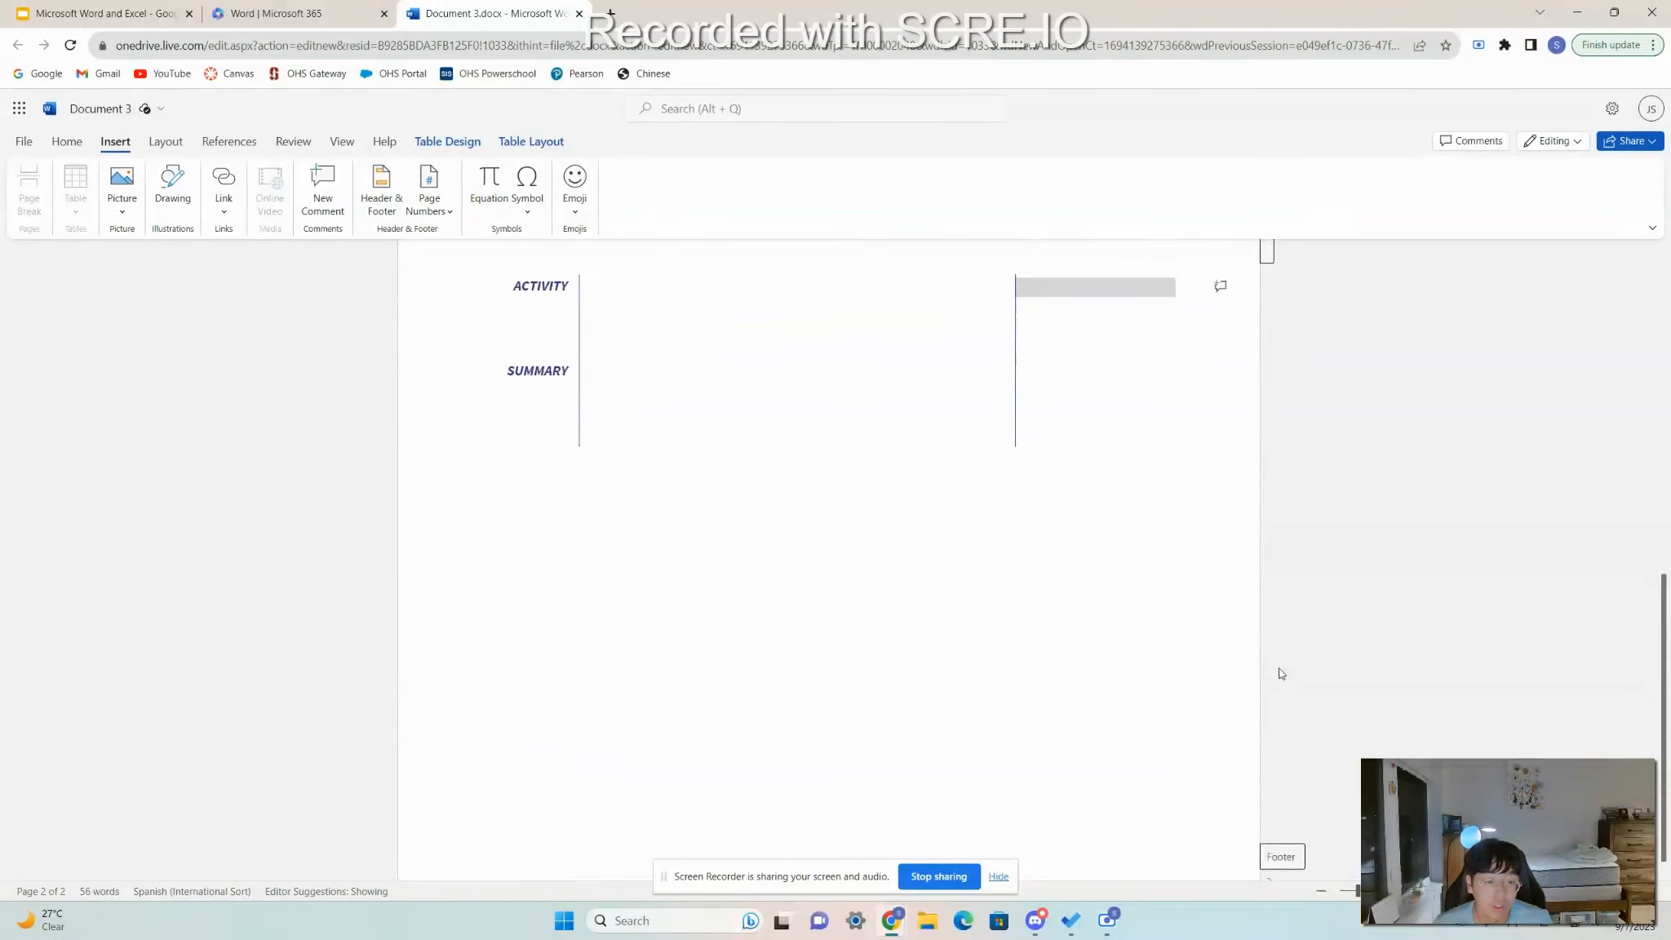
{"action": "scroll", "coordinate": [843, 482], "scroll_direction": "up", "scroll_amount": 5}
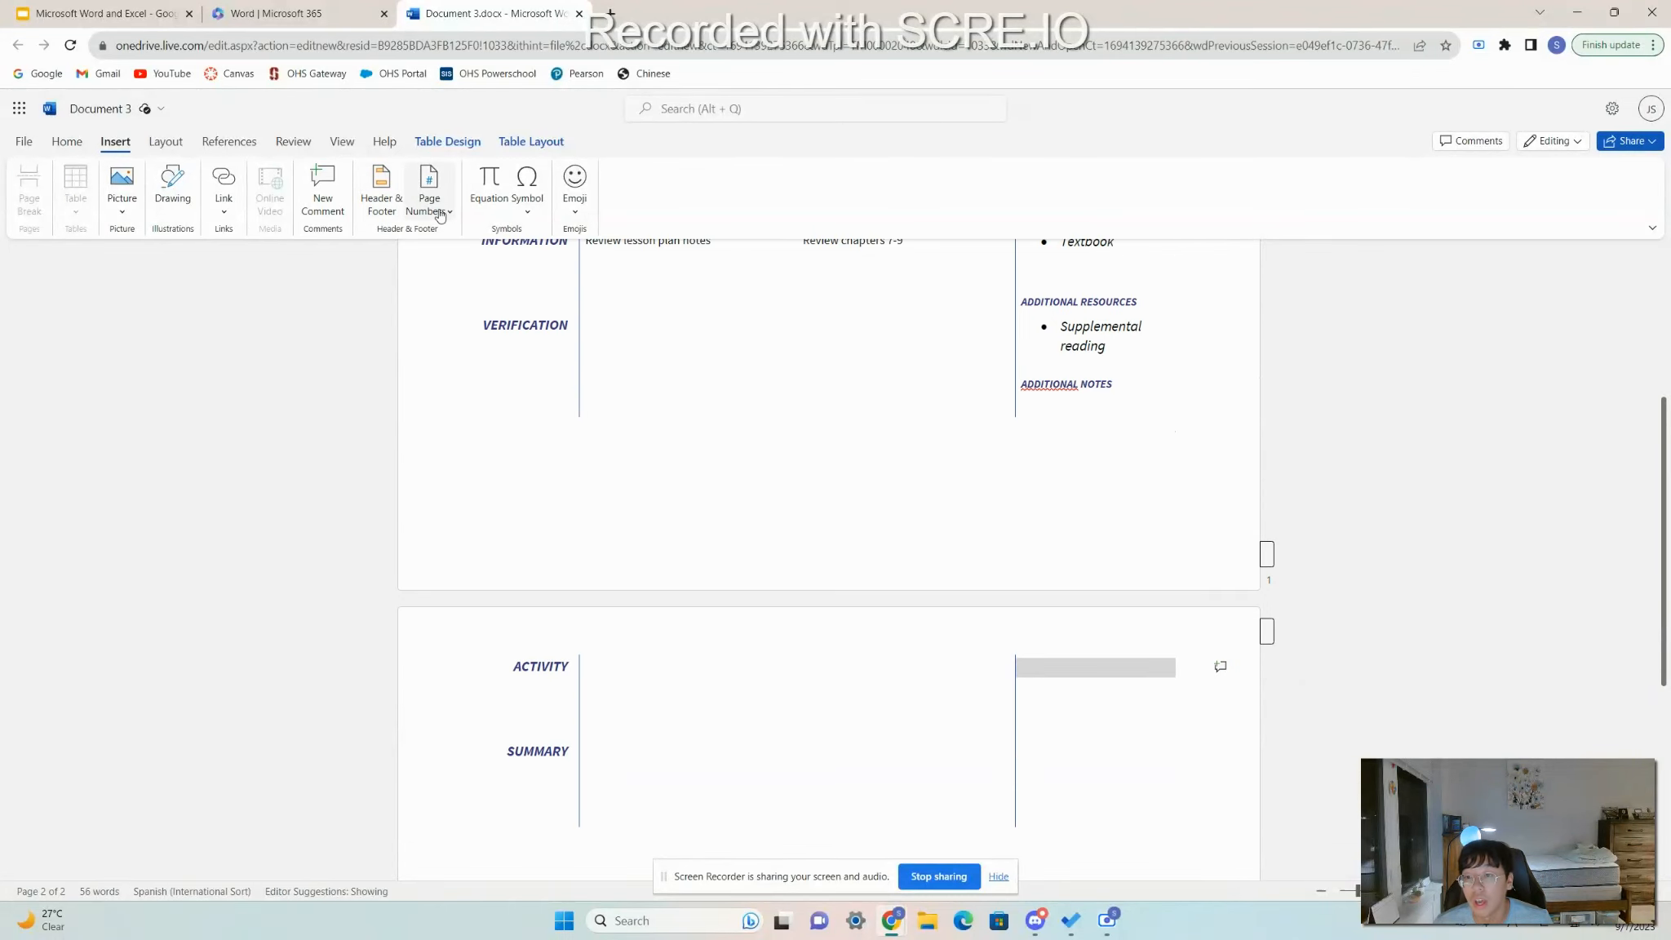
Set the left paragraph indent of the empty right-column cell in the ACTIVITY row to 1".
{"action": "left_click", "coordinate": [166, 141]}
{"action": "scroll", "coordinate": [630, 560], "scroll_direction": "down", "scroll_amount": 5}
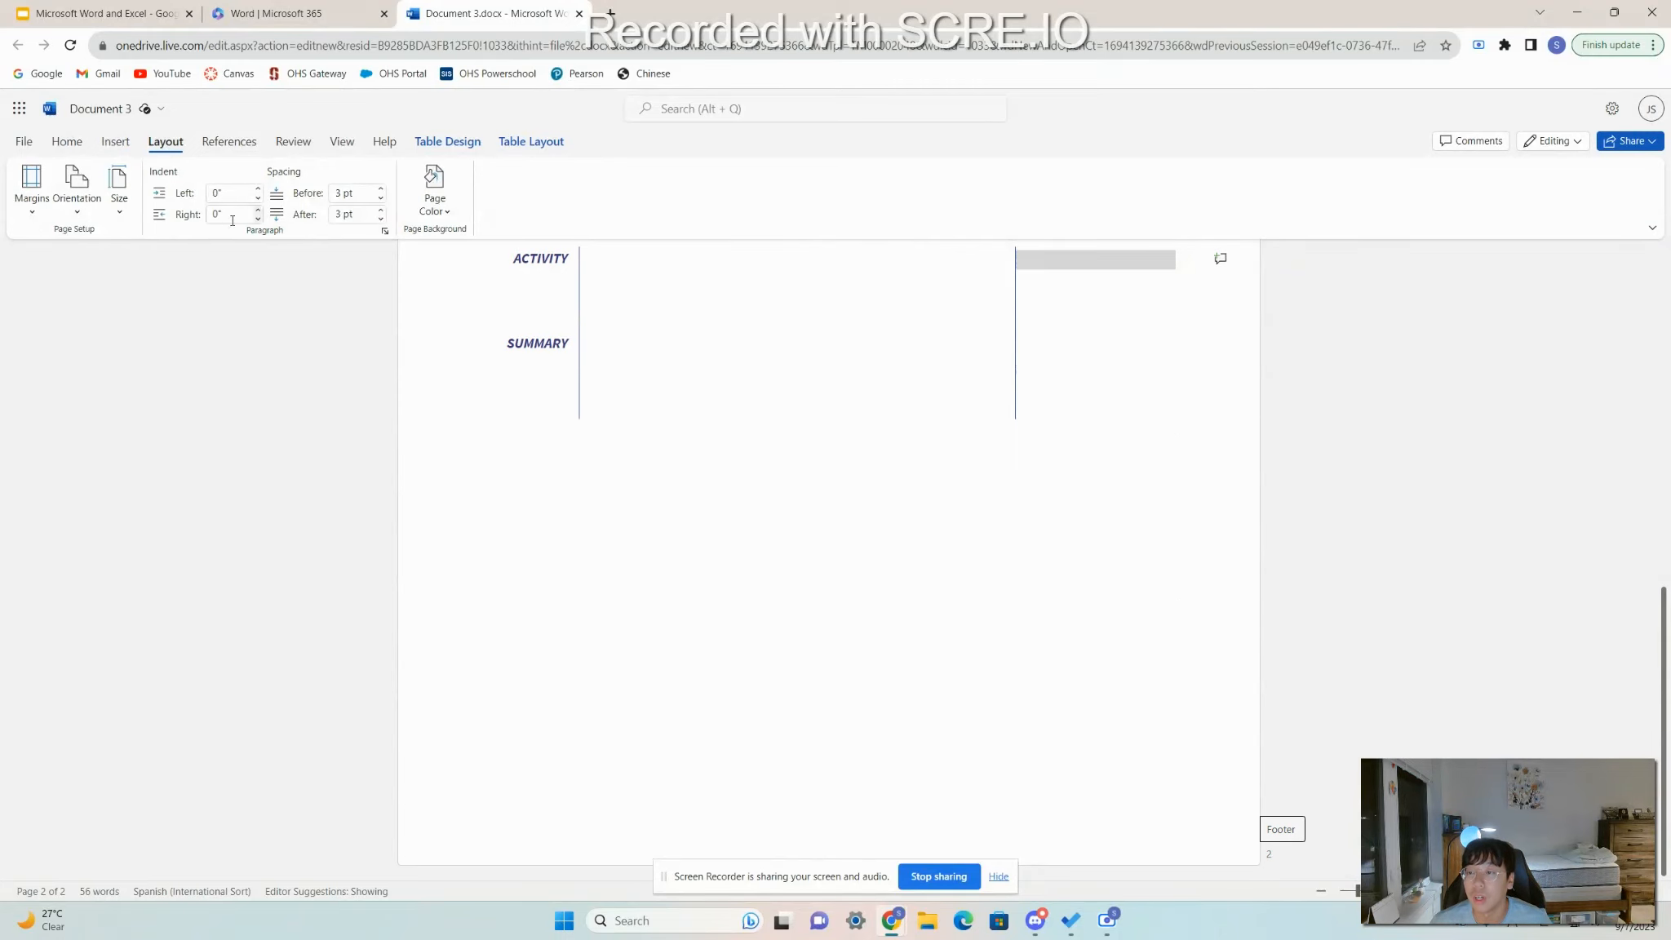
{"action": "left_click", "coordinate": [256, 194]}
{"action": "left_click", "coordinate": [262, 193]}
{"action": "left_click", "coordinate": [261, 191]}
{"action": "left_click", "coordinate": [261, 191]}
{"action": "left_click", "coordinate": [261, 191]}
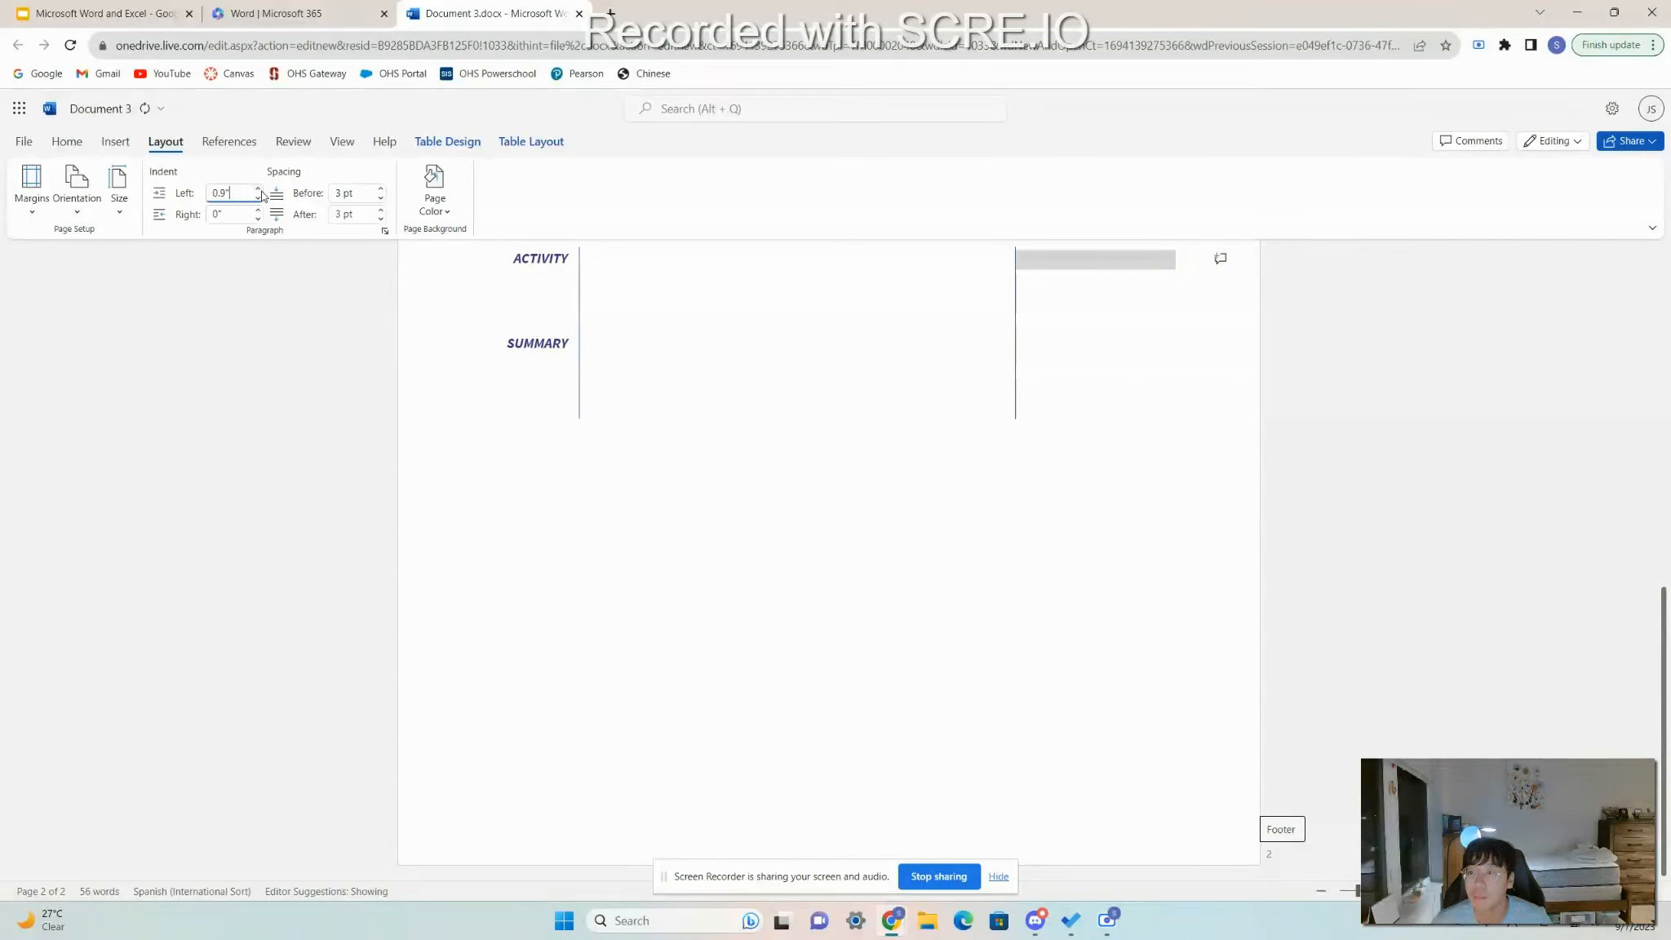
{"action": "left_click", "coordinate": [260, 191]}
Set the right paragraph indent of the same ACTIVITY row cell to 1".
{"action": "scroll", "coordinate": [489, 433], "scroll_direction": "up", "scroll_amount": 8}
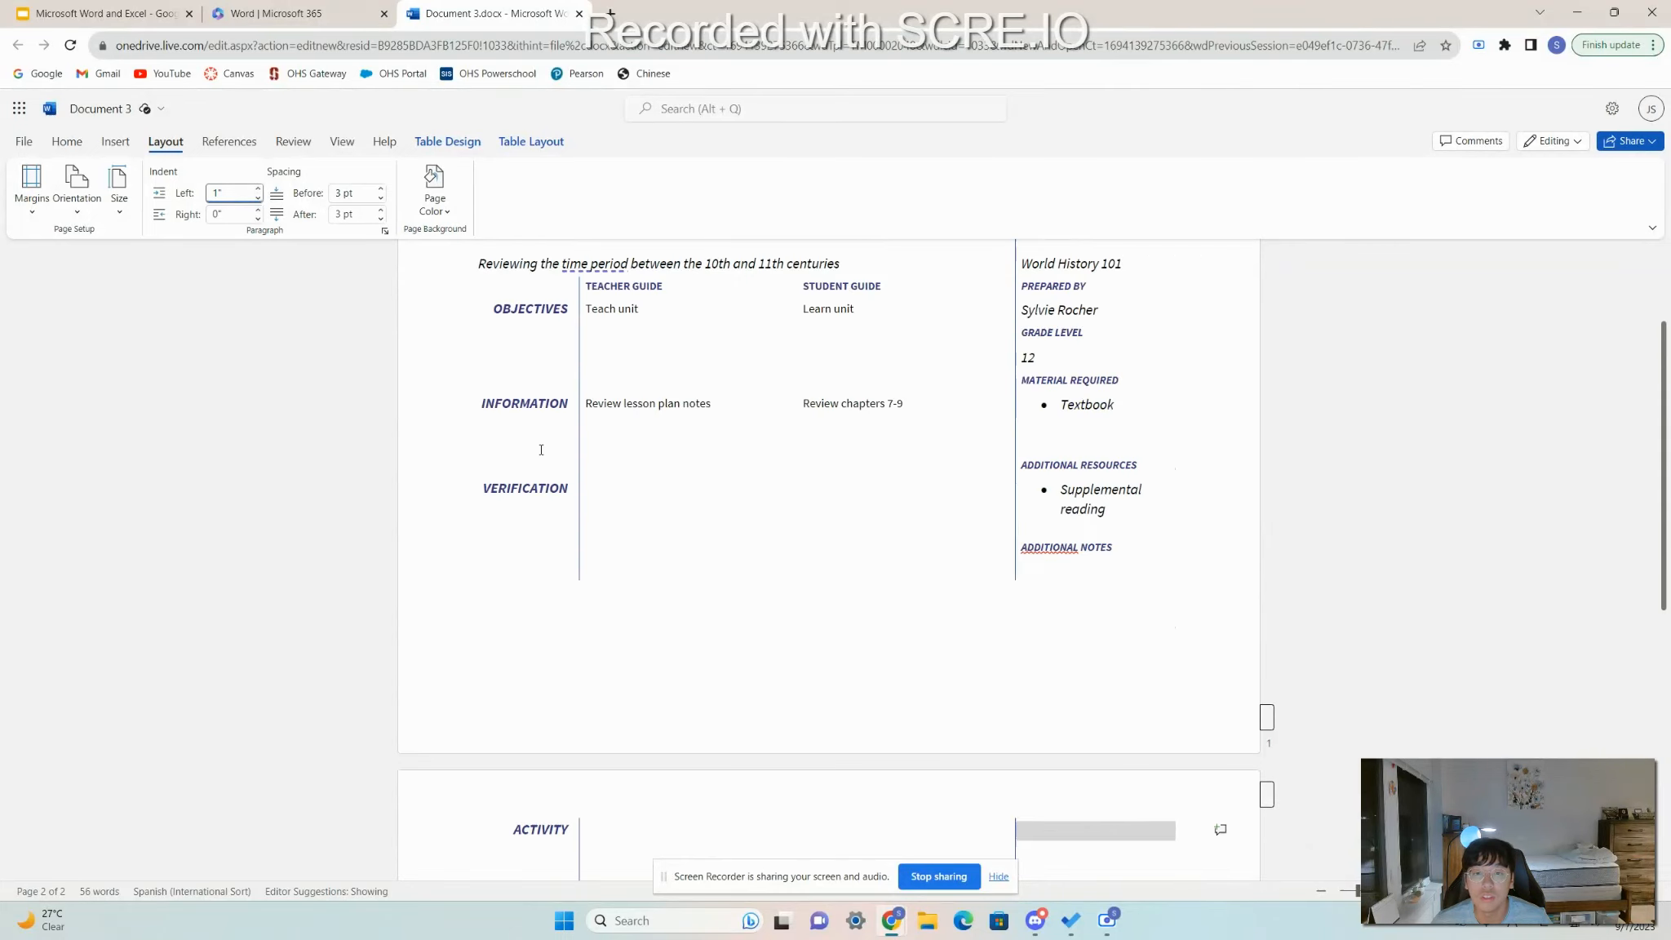
{"action": "left_click", "coordinate": [258, 210]}
{"action": "left_click", "coordinate": [258, 210]}
{"action": "left_click", "coordinate": [258, 210]}
{"action": "left_click", "coordinate": [258, 210]}
{"action": "left_click", "coordinate": [258, 210]}
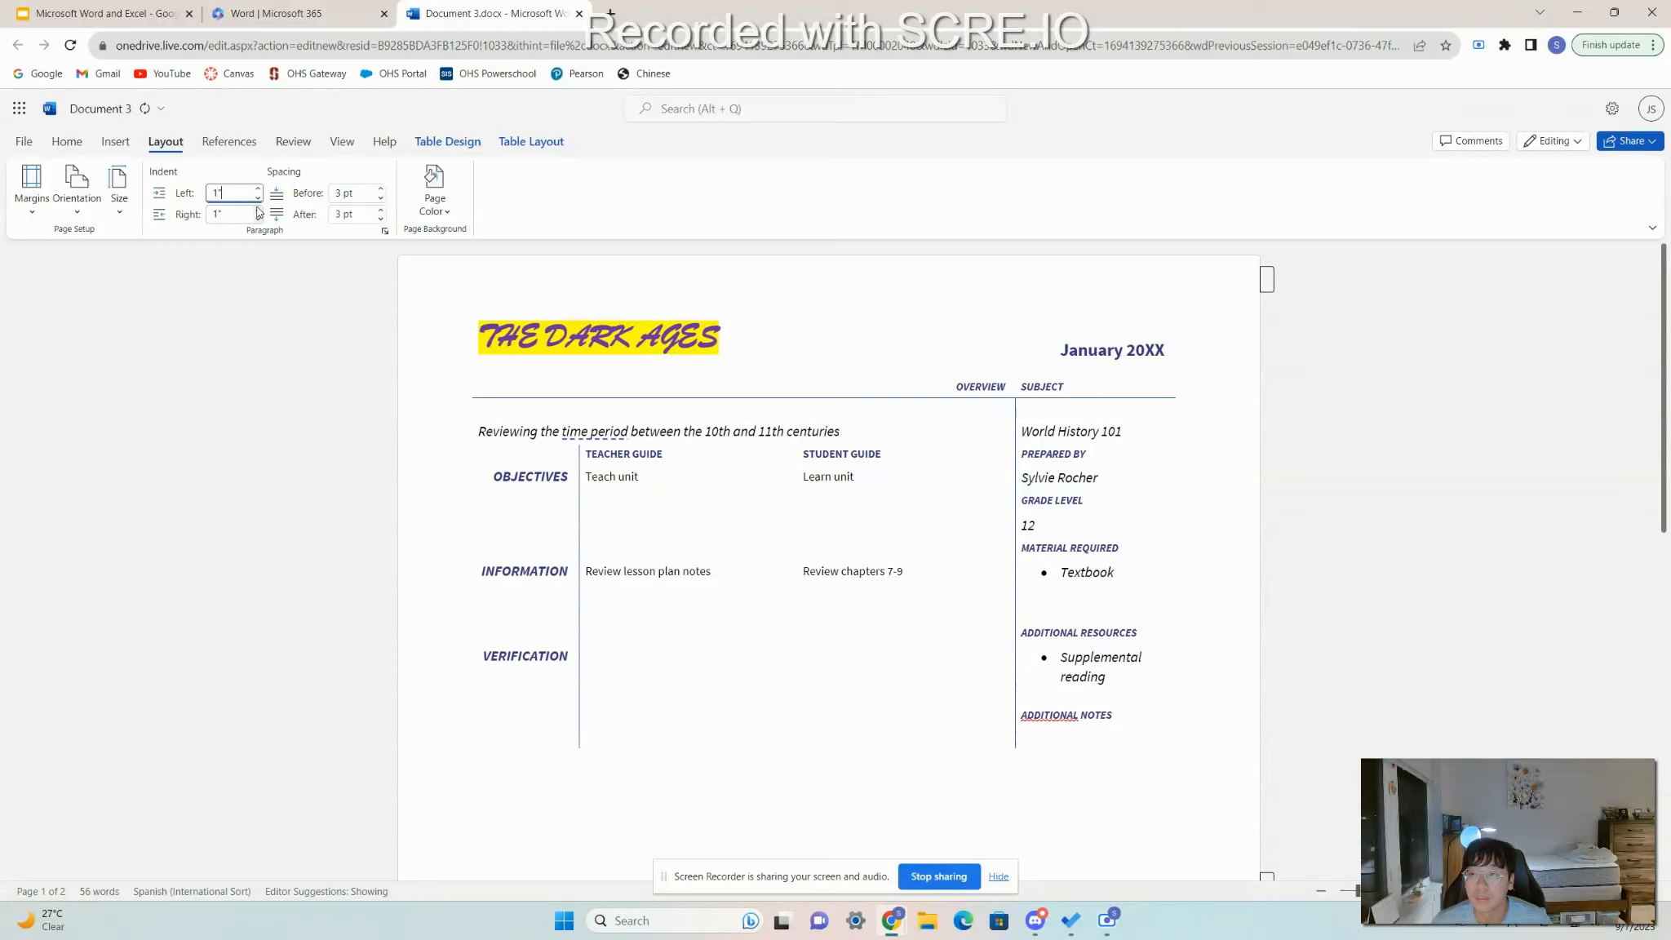
Set the spacing before the empty paragraph below the OVERVIEW heading to 30 pt.
{"action": "left_click", "coordinate": [371, 399]}
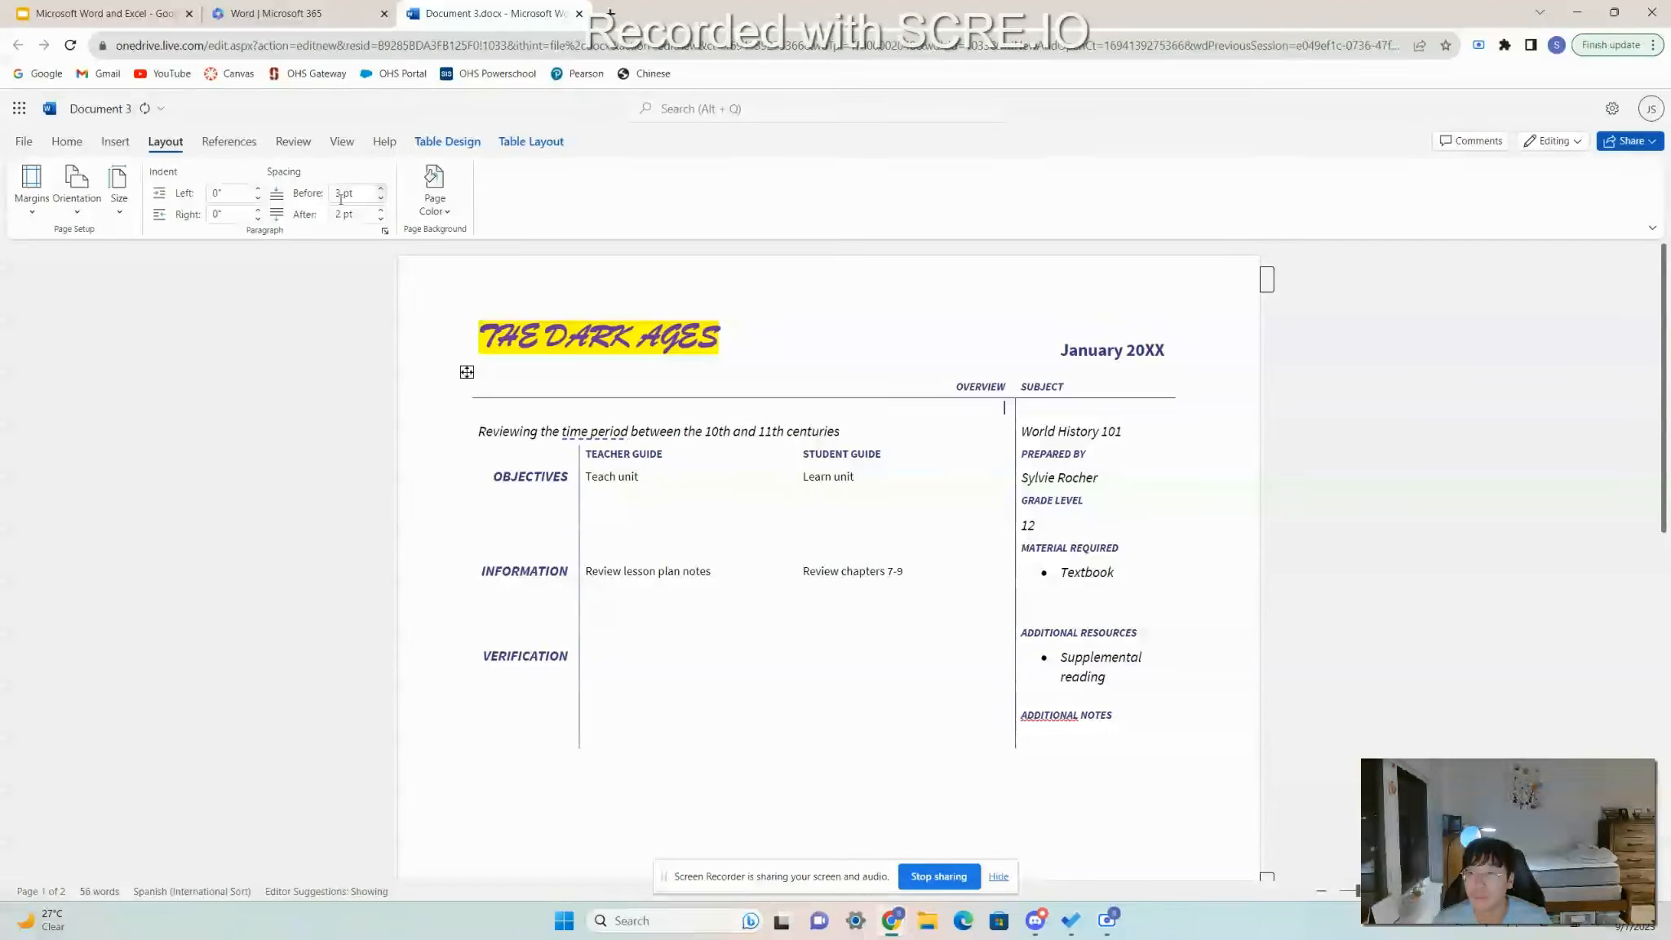
{"action": "left_click", "coordinate": [380, 190]}
{"action": "left_click", "coordinate": [380, 189]}
{"action": "left_click", "coordinate": [380, 189]}
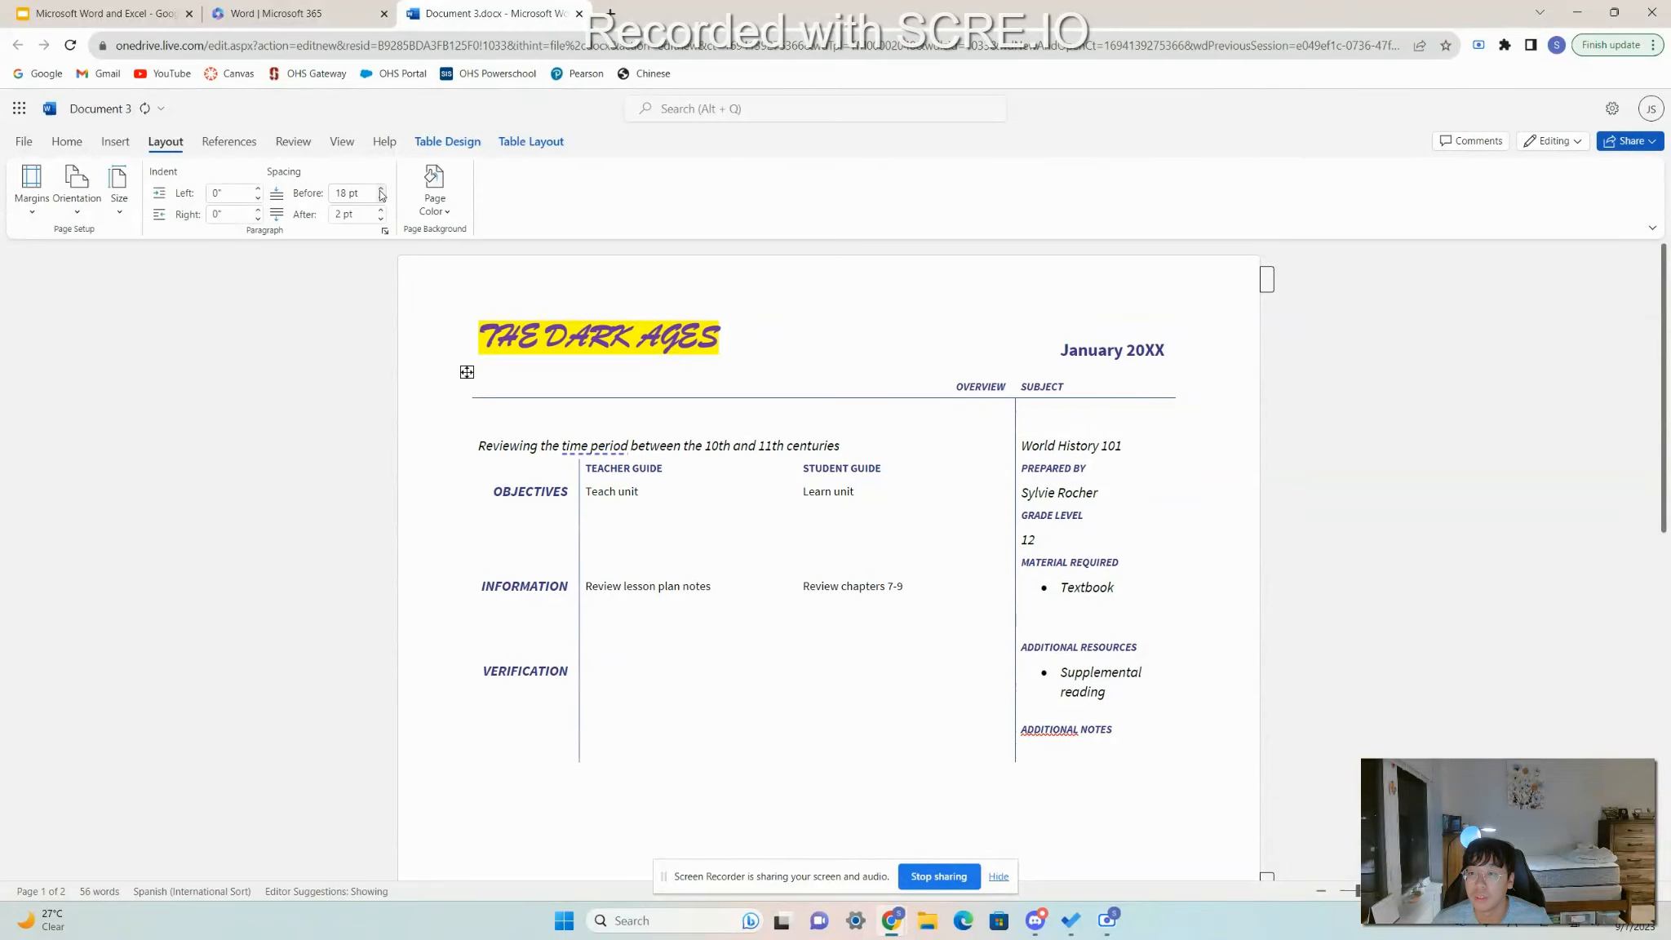
{"action": "left_click", "coordinate": [380, 189]}
{"action": "left_click", "coordinate": [380, 190]}
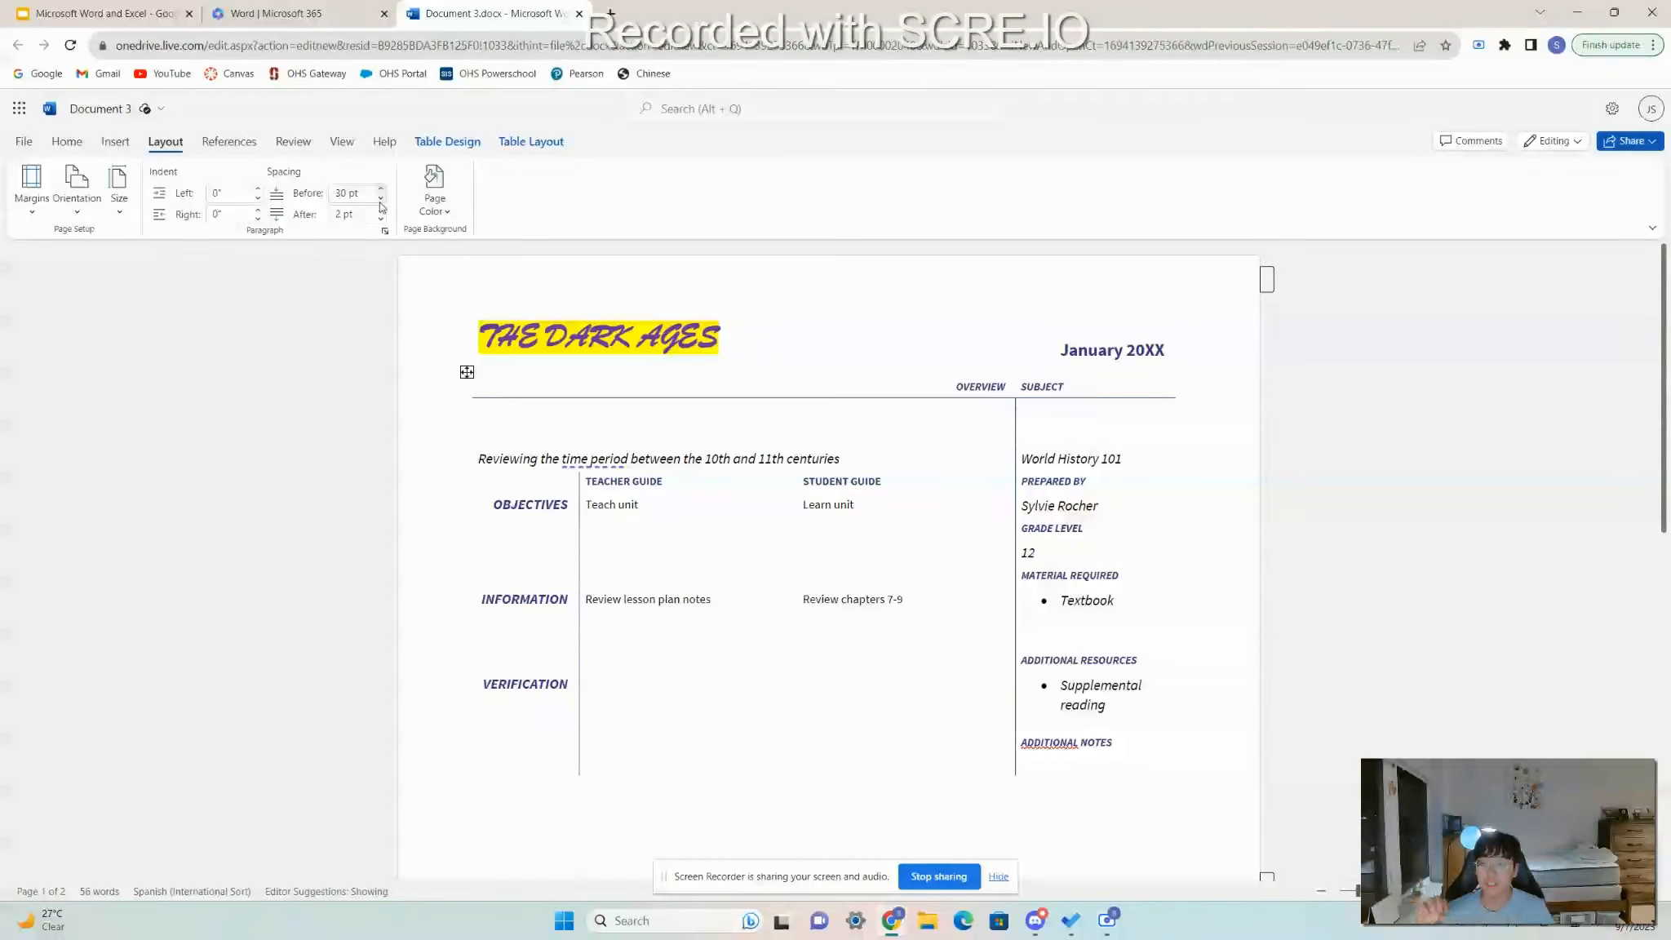
Reduce the spacing before the empty paragraph below OVERVIEW to 0 pt.
{"action": "left_click", "coordinate": [380, 198]}
{"action": "left_click", "coordinate": [380, 198]}
{"action": "left_click", "coordinate": [380, 198]}
{"action": "left_click", "coordinate": [380, 197]}
{"action": "left_click", "coordinate": [381, 198]}
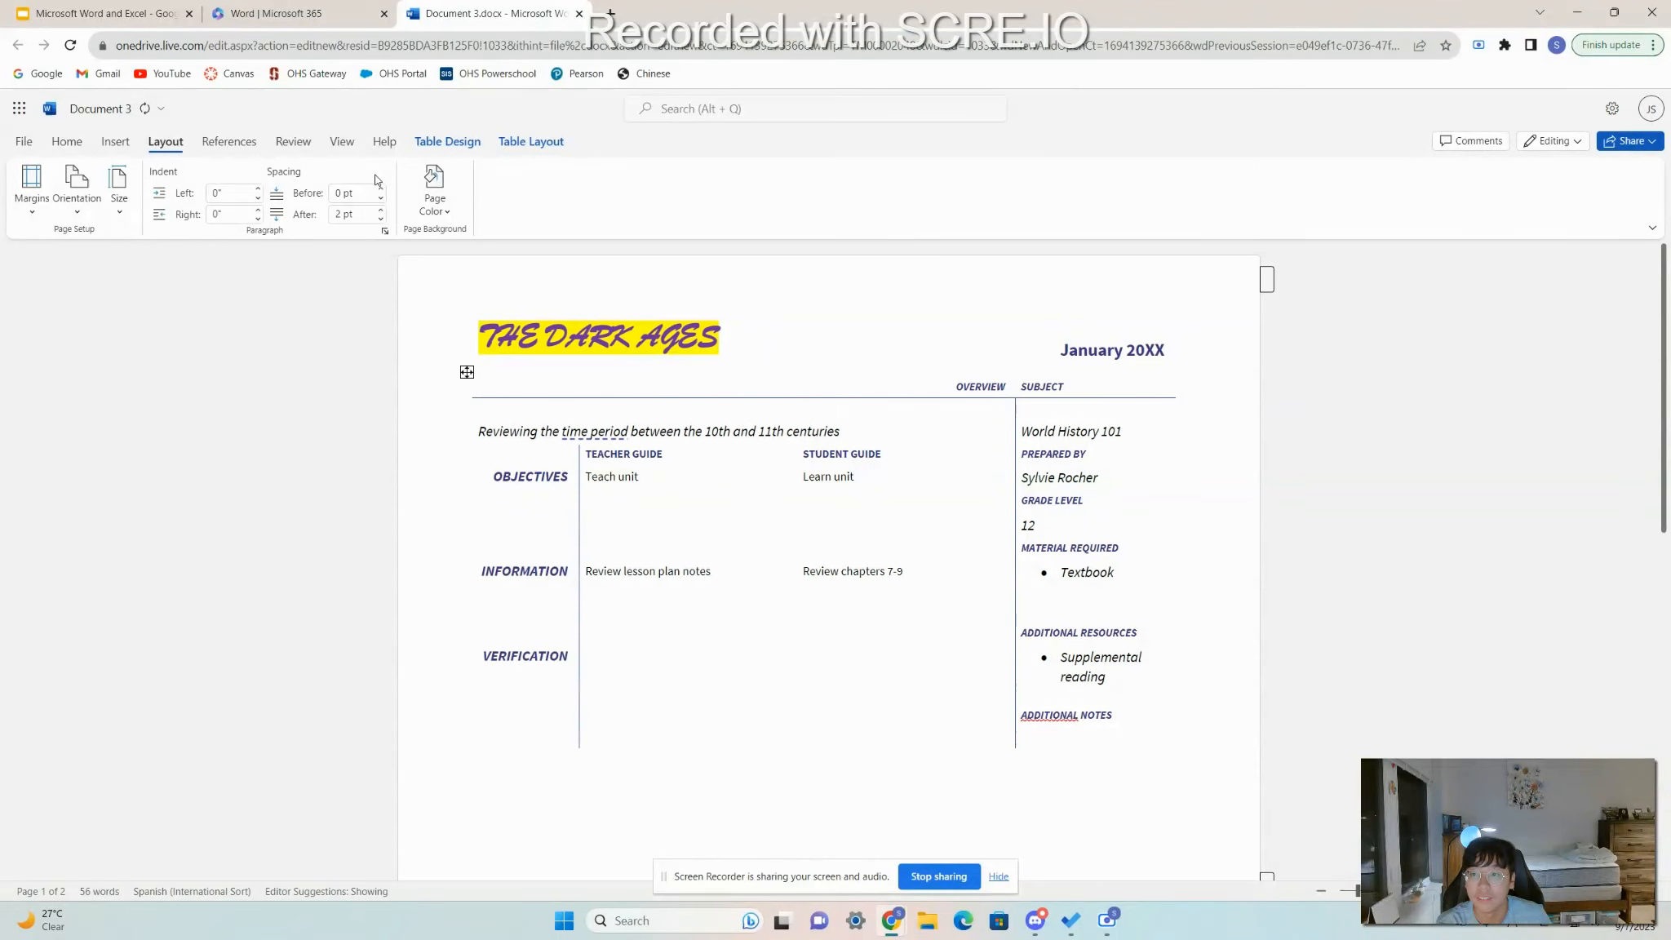
Set the spacing before the empty paragraph below OVERVIEW to 18 pt.
{"action": "left_click", "coordinate": [381, 188]}
{"action": "left_click", "coordinate": [380, 188]}
{"action": "left_click", "coordinate": [380, 189]}
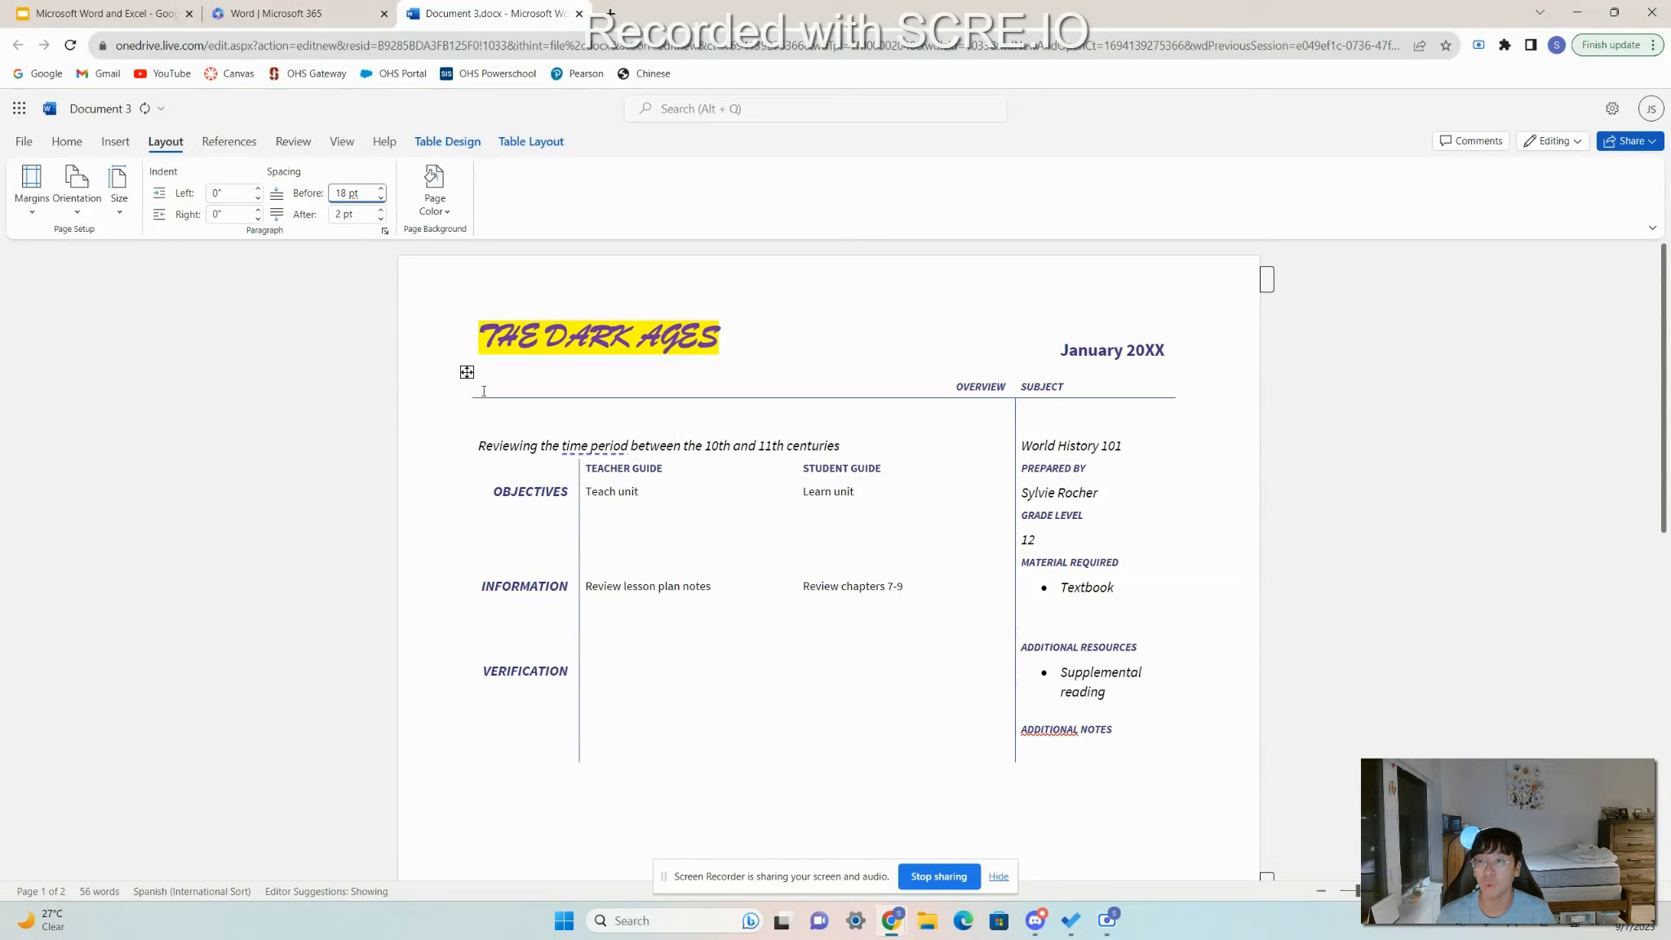
{"action": "left_click", "coordinate": [239, 153]}
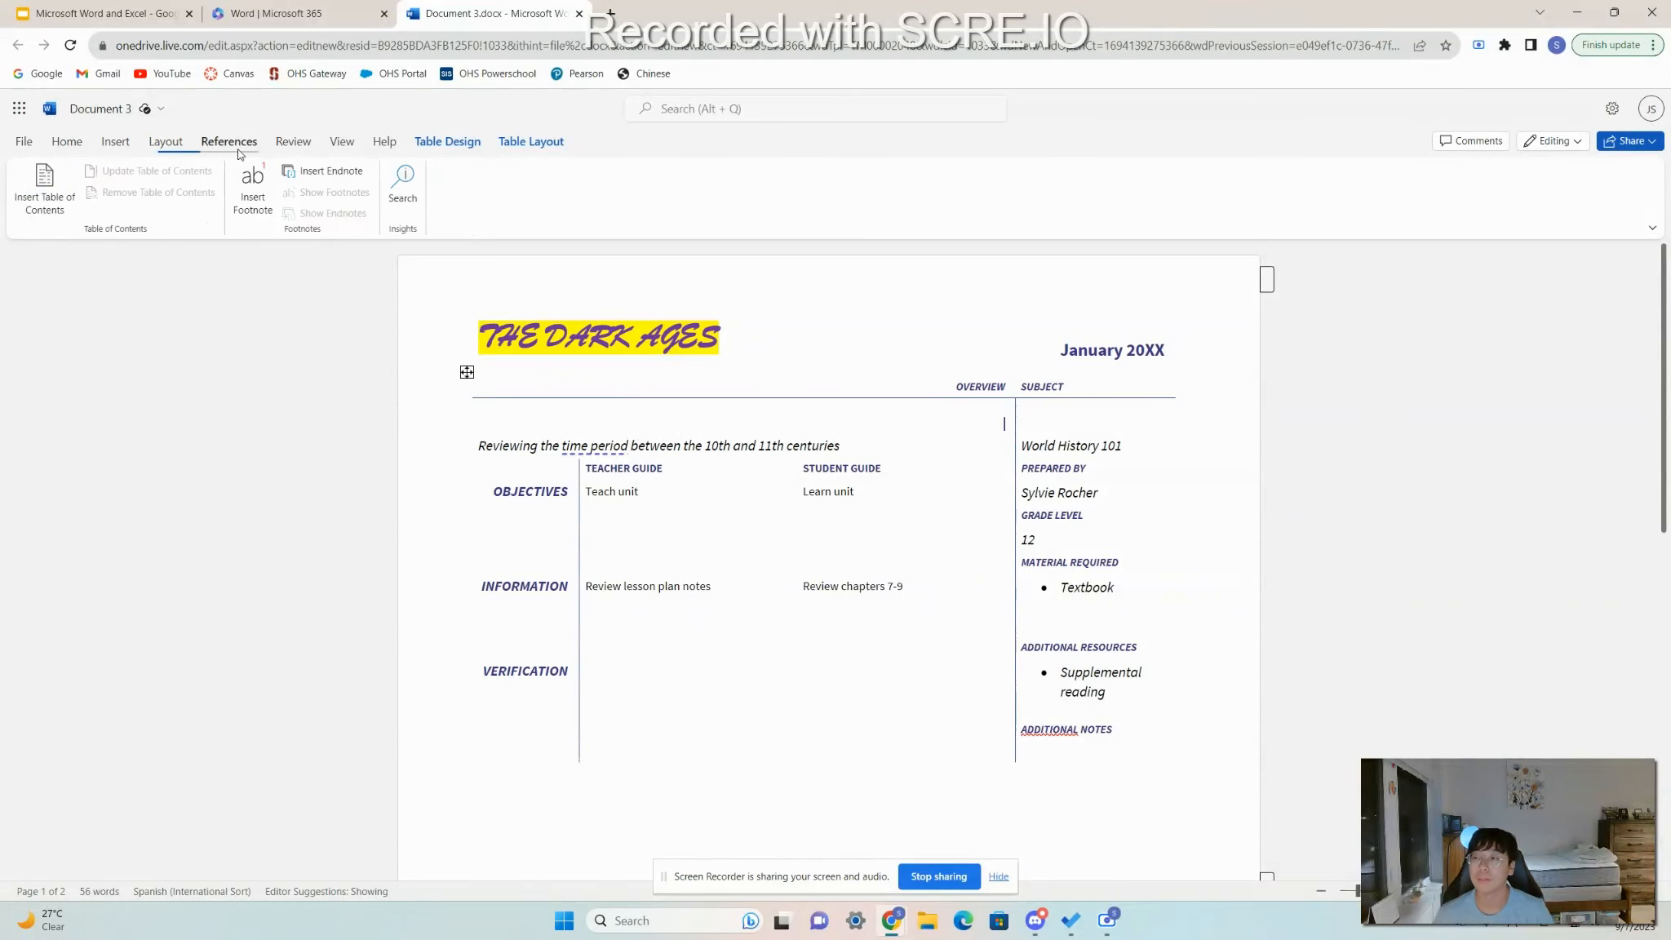
{"action": "left_click", "coordinate": [280, 153]}
{"action": "left_click", "coordinate": [330, 145]}
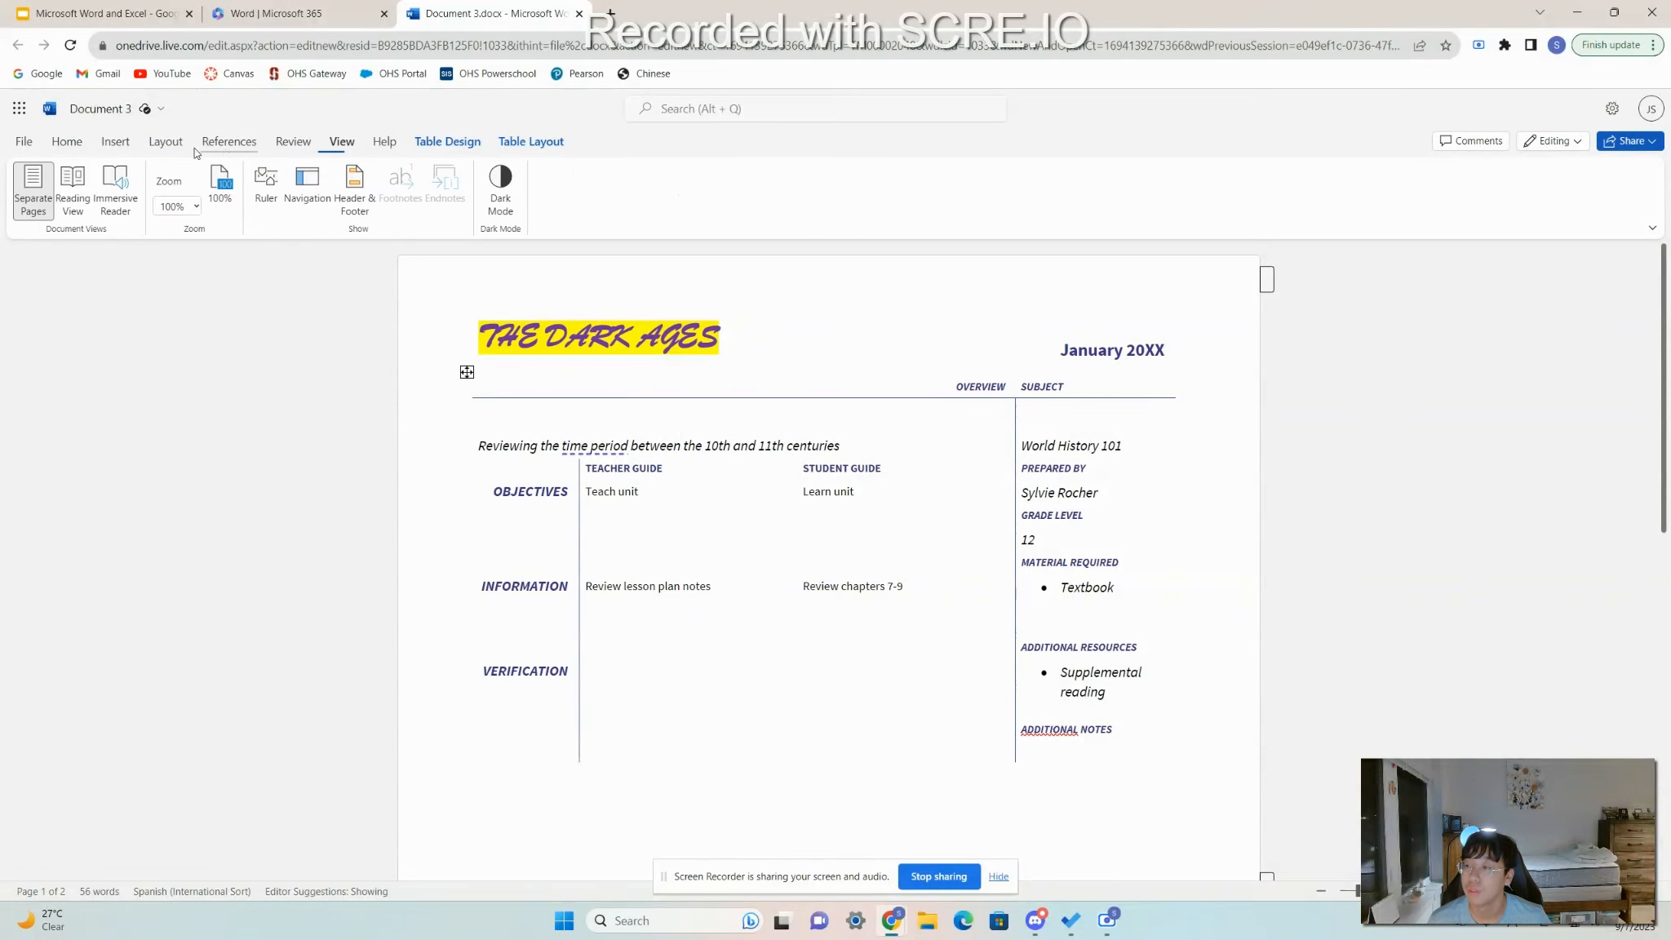
{"action": "left_click", "coordinate": [114, 143]}
{"action": "left_click", "coordinate": [67, 144]}
{"action": "left_click", "coordinate": [115, 144]}
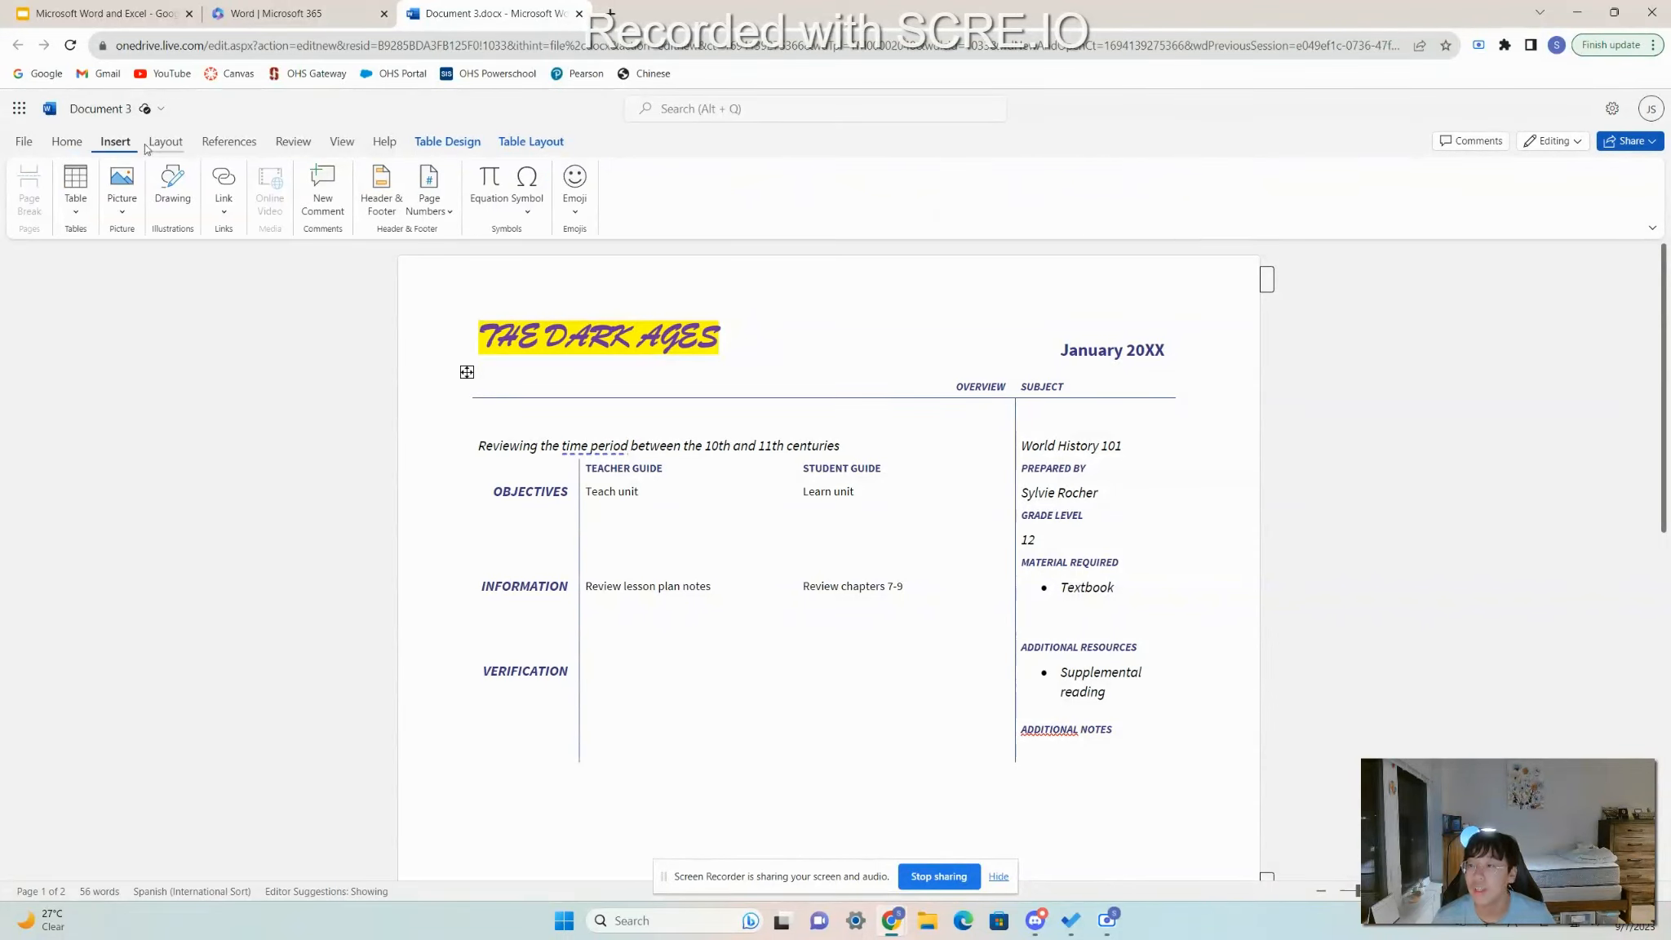
{"action": "left_click", "coordinate": [165, 144]}
{"action": "left_click", "coordinate": [232, 144]}
{"action": "left_click", "coordinate": [293, 144]}
{"action": "left_click", "coordinate": [178, 146]}
Select the title THE DARK AGES and look over the editing options offered for it.
{"action": "left_click", "coordinate": [461, 330]}
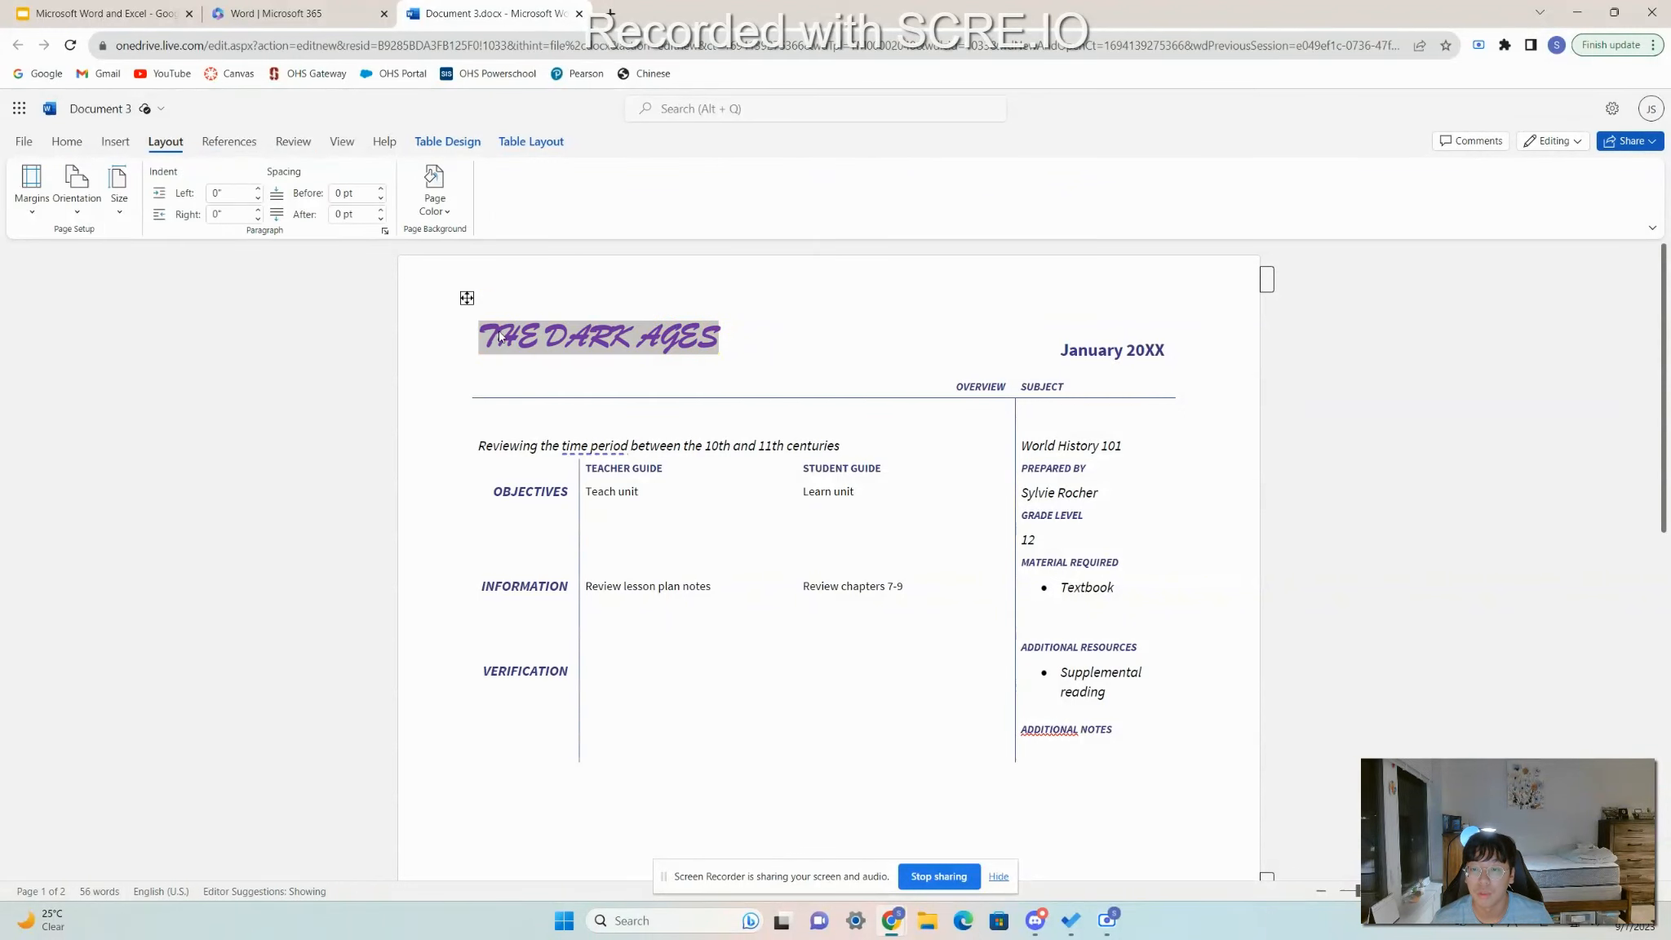
{"action": "right_click", "coordinate": [500, 335]}
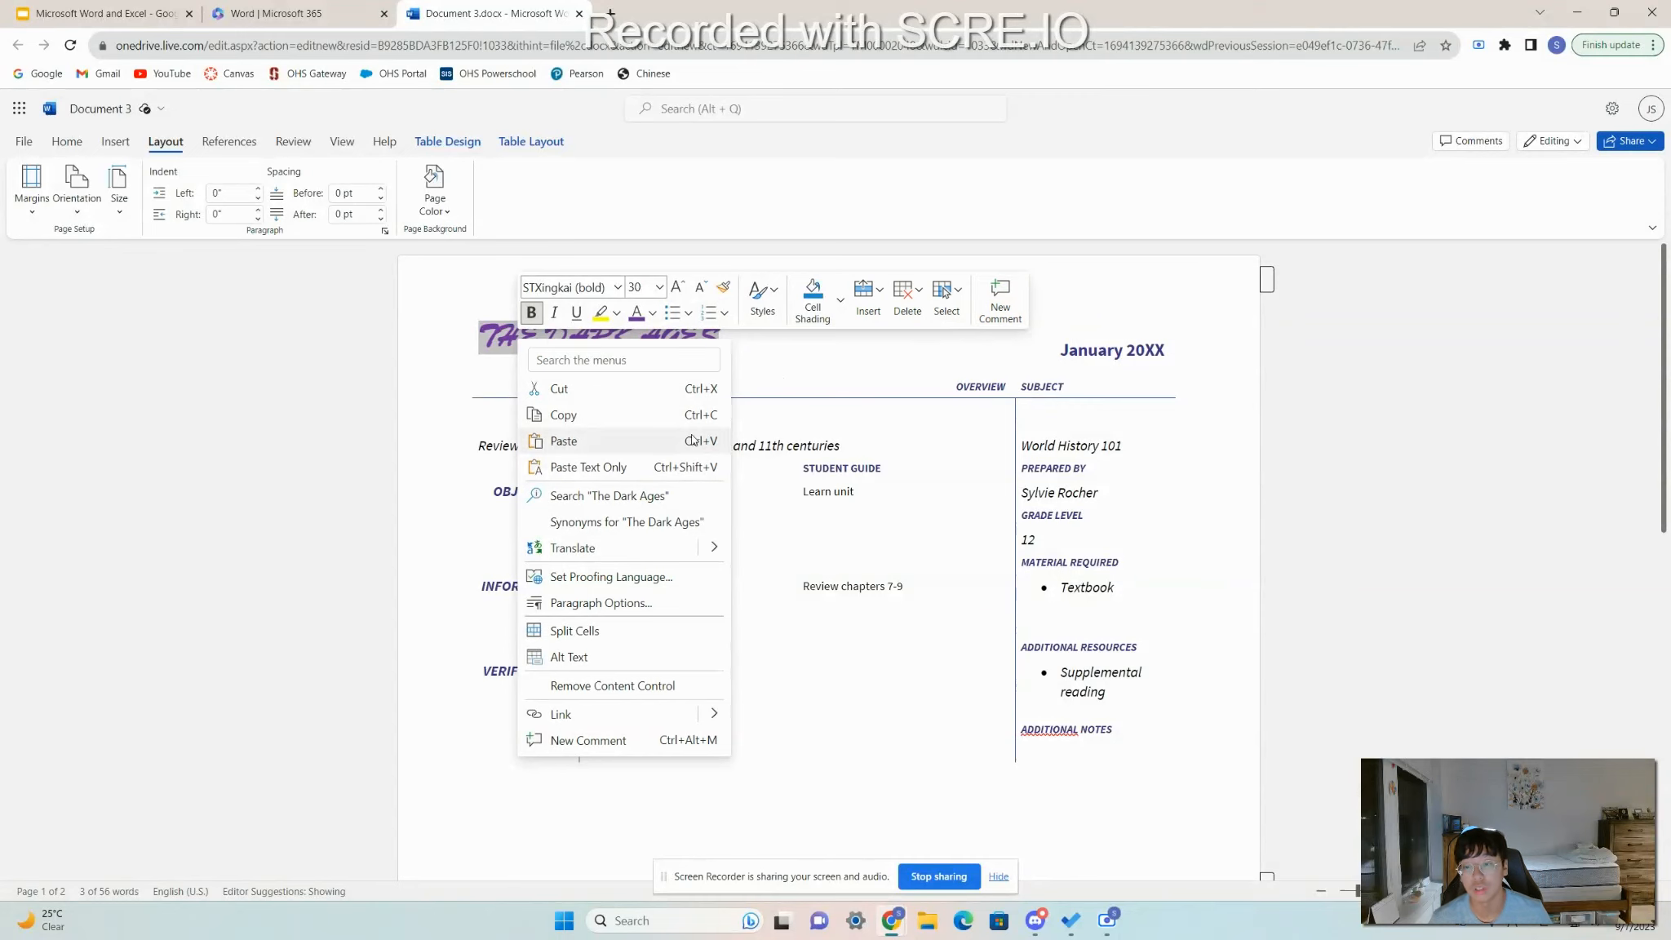
{"action": "left_click", "coordinate": [864, 530]}
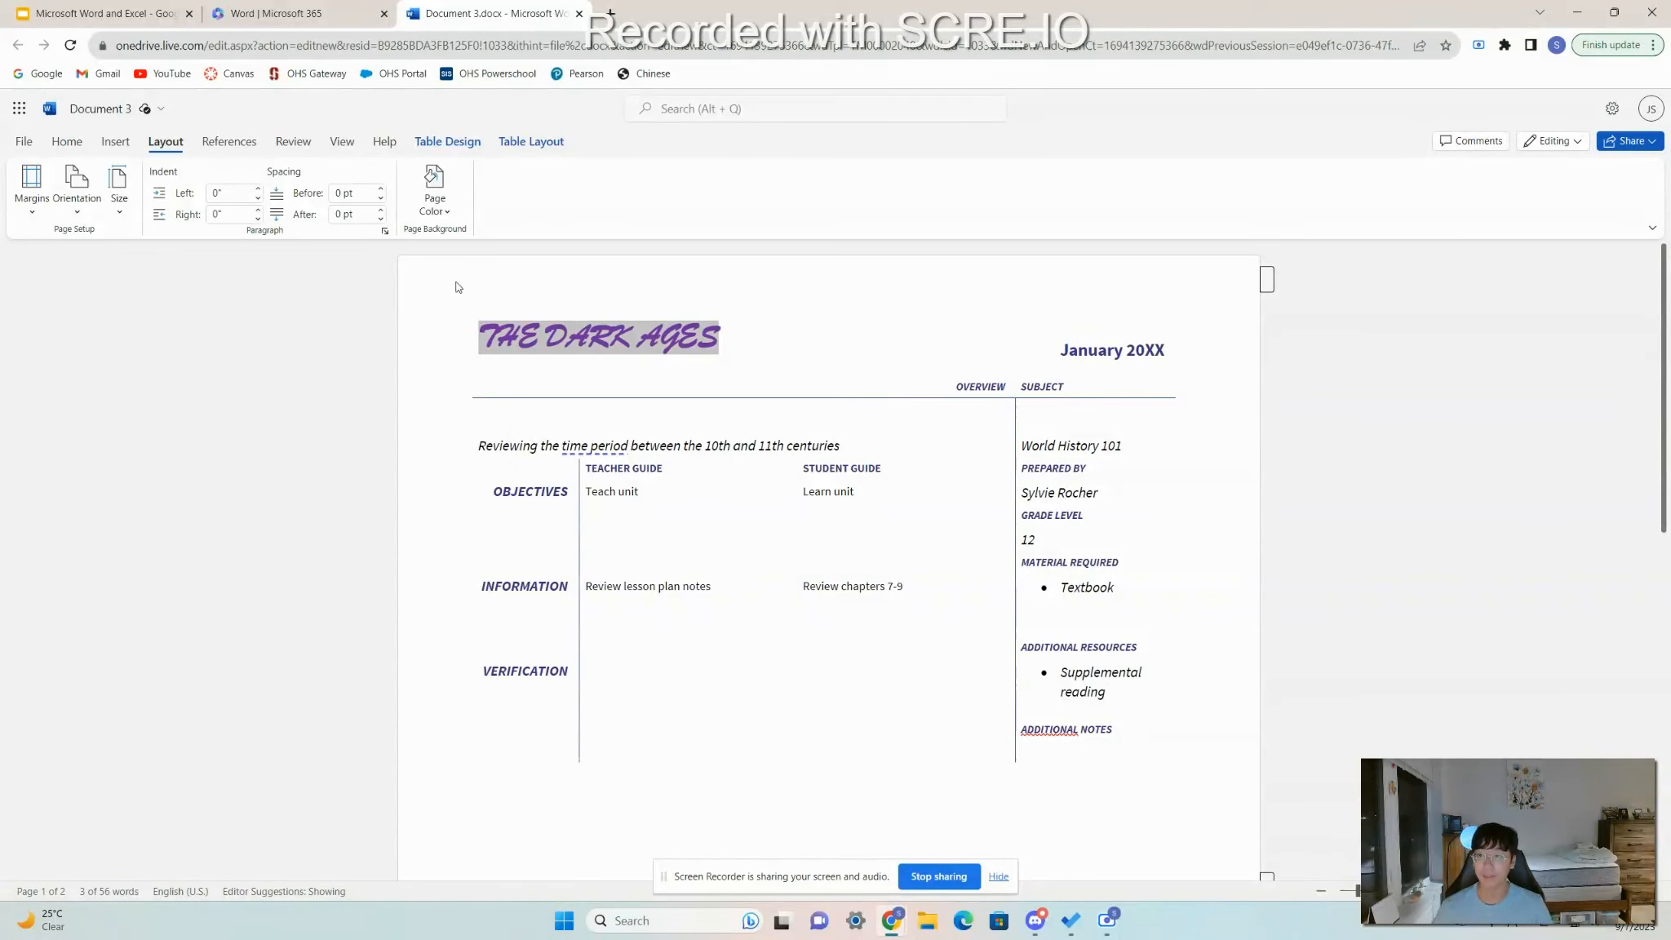
Switch to the Google Slides presentation, present from the Why is Microsoft Word Helpful? slide to Understanding Excel, and exit the slideshow.
{"action": "left_click", "coordinate": [62, 4]}
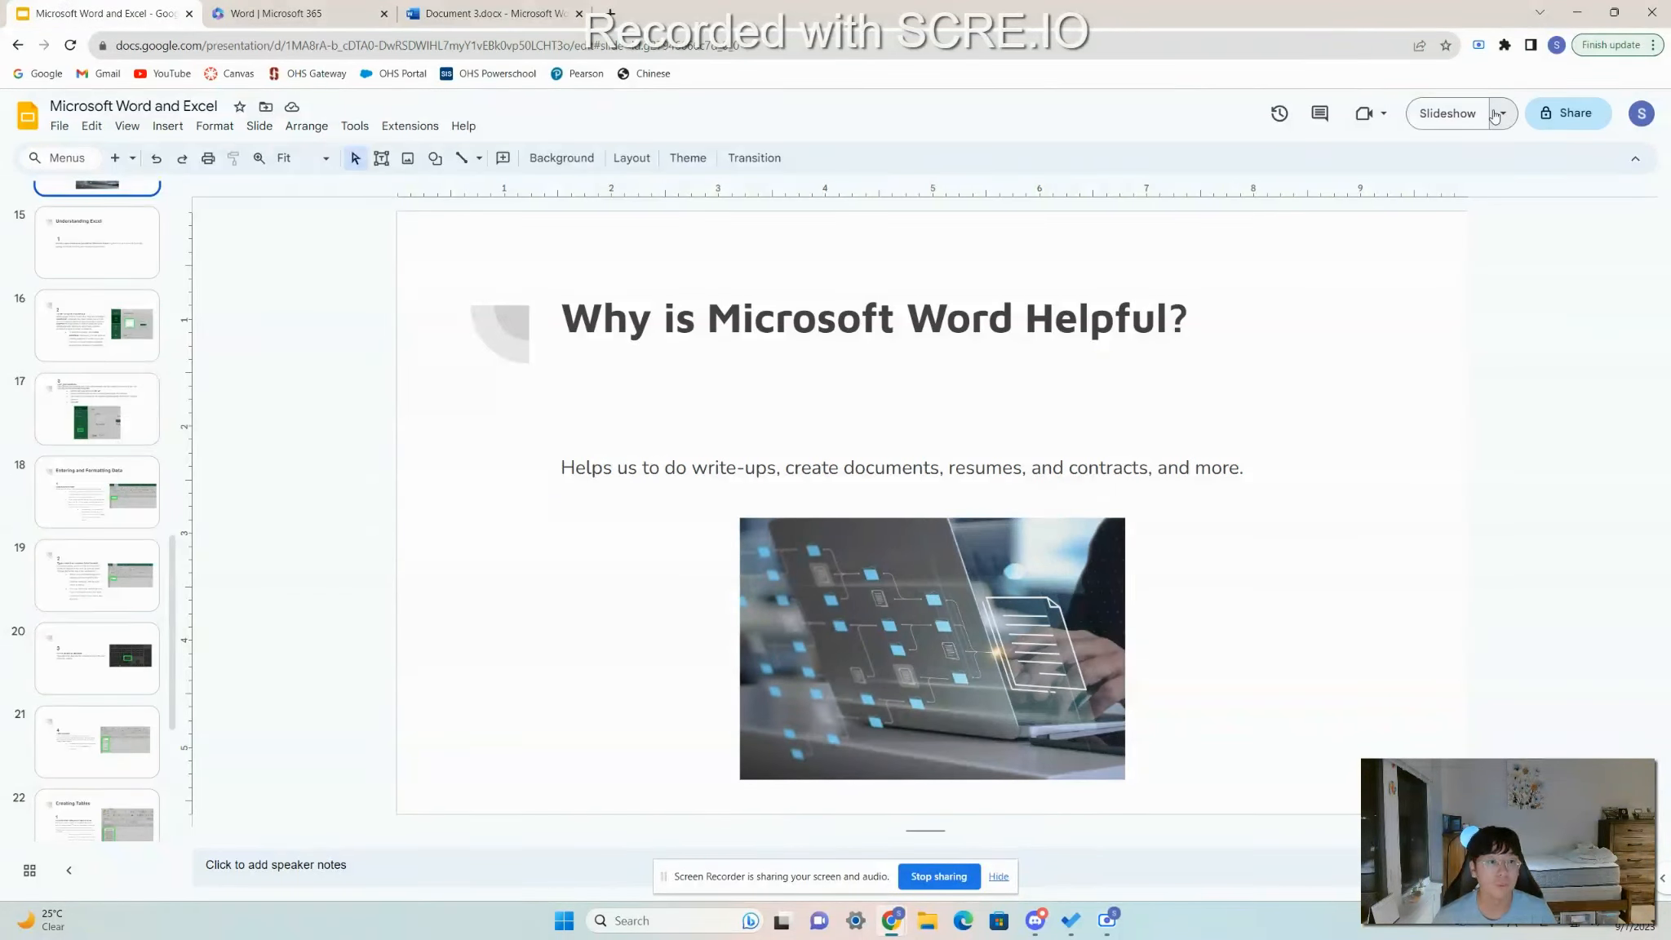
{"action": "left_click", "coordinate": [1440, 113]}
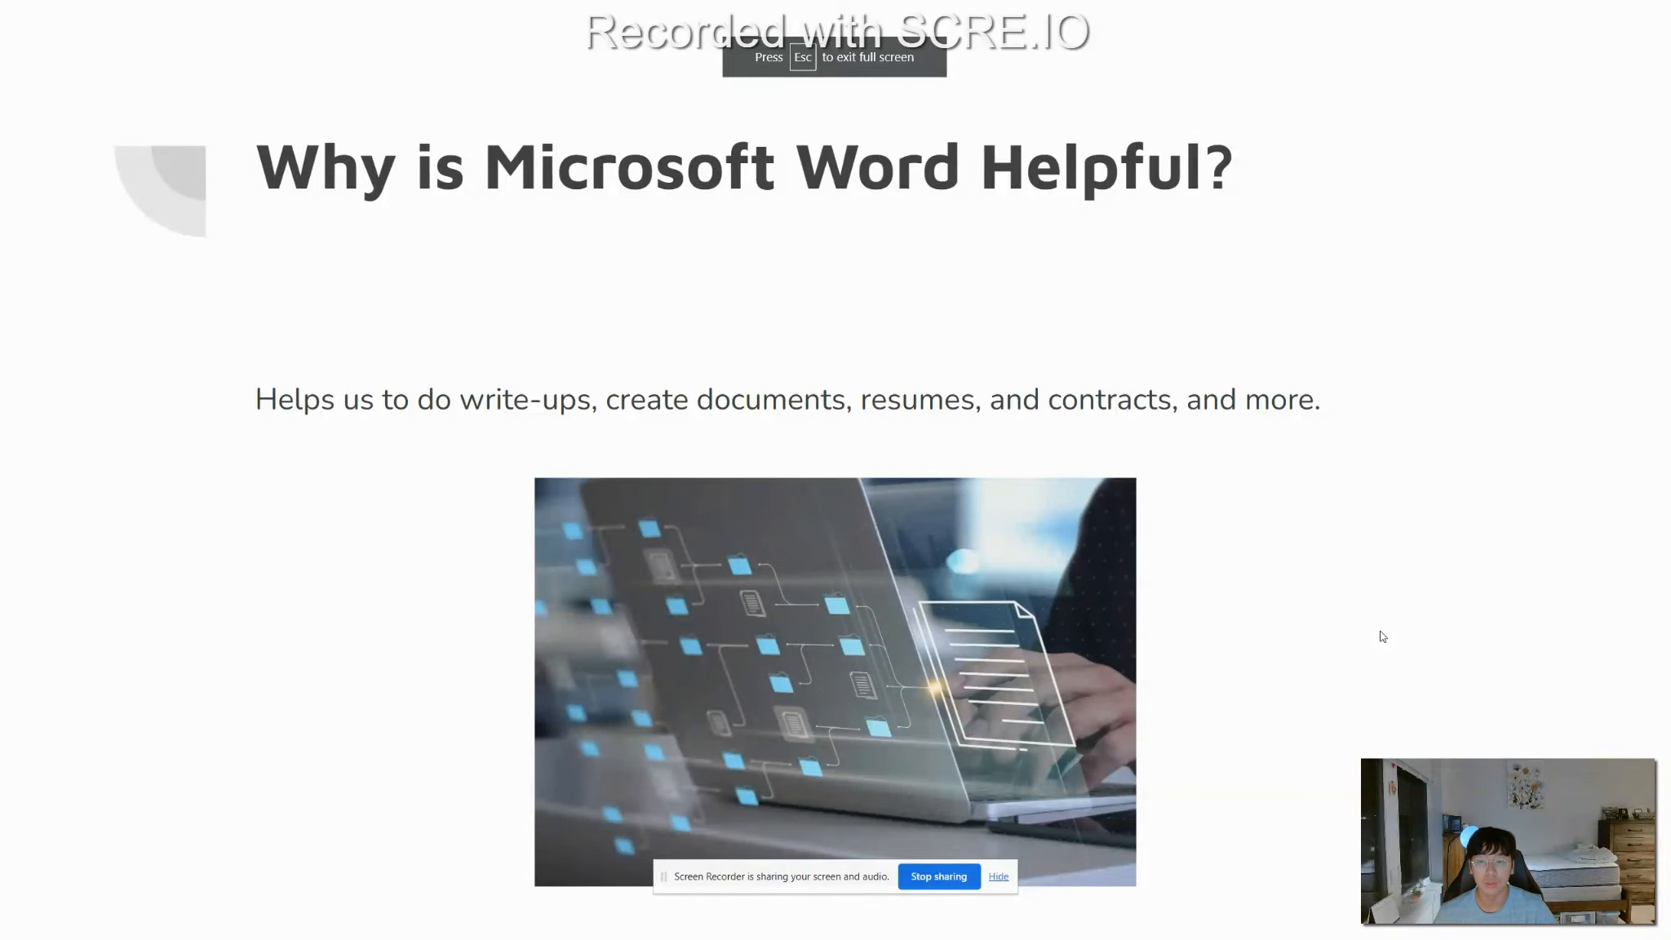
{"action": "key", "text": "Right"}
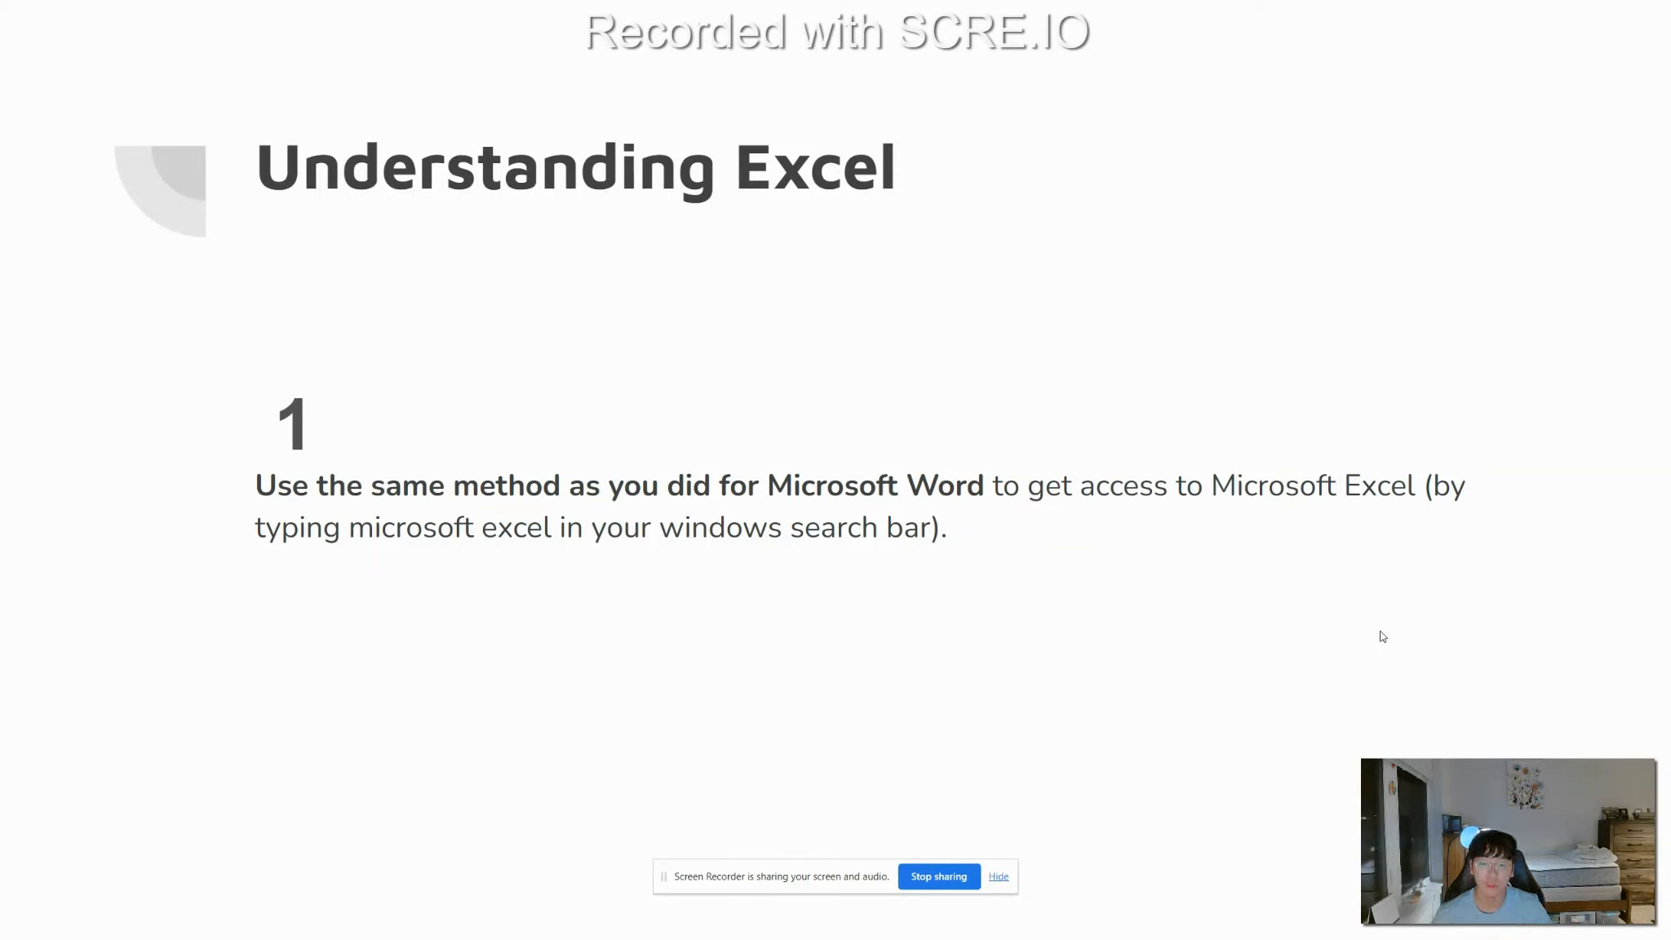
{"action": "key", "text": "Escape"}
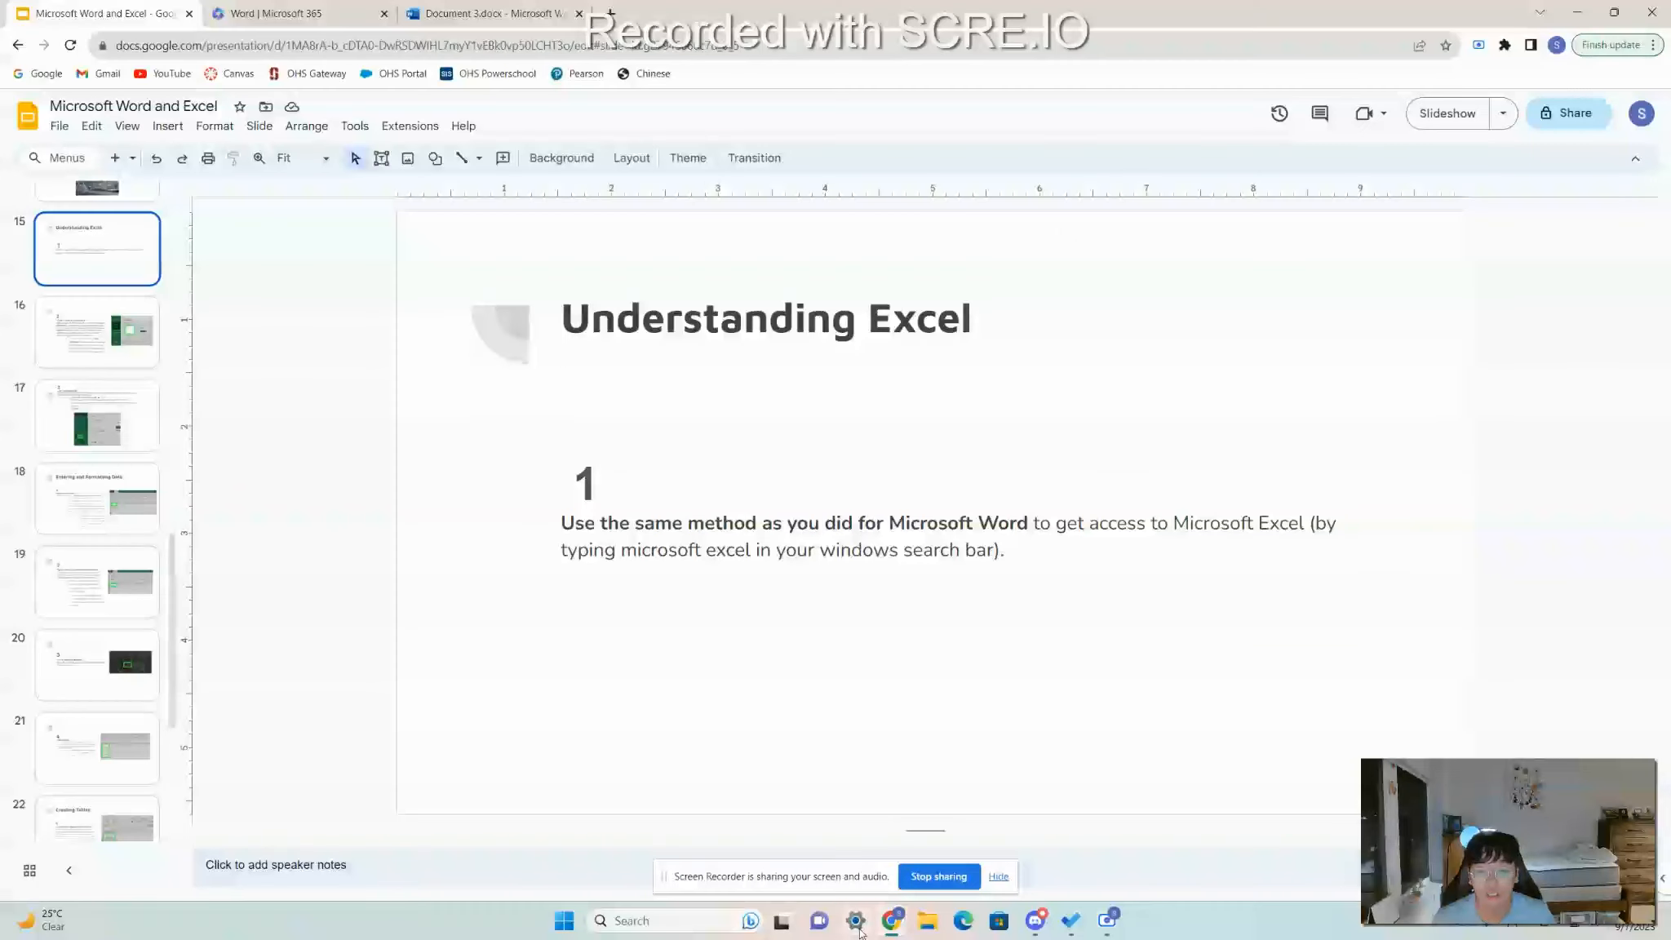
Search Windows for microsoft word, view the Microsoft Word web result and close the browser window it opens.
{"action": "left_click", "coordinate": [640, 920]}
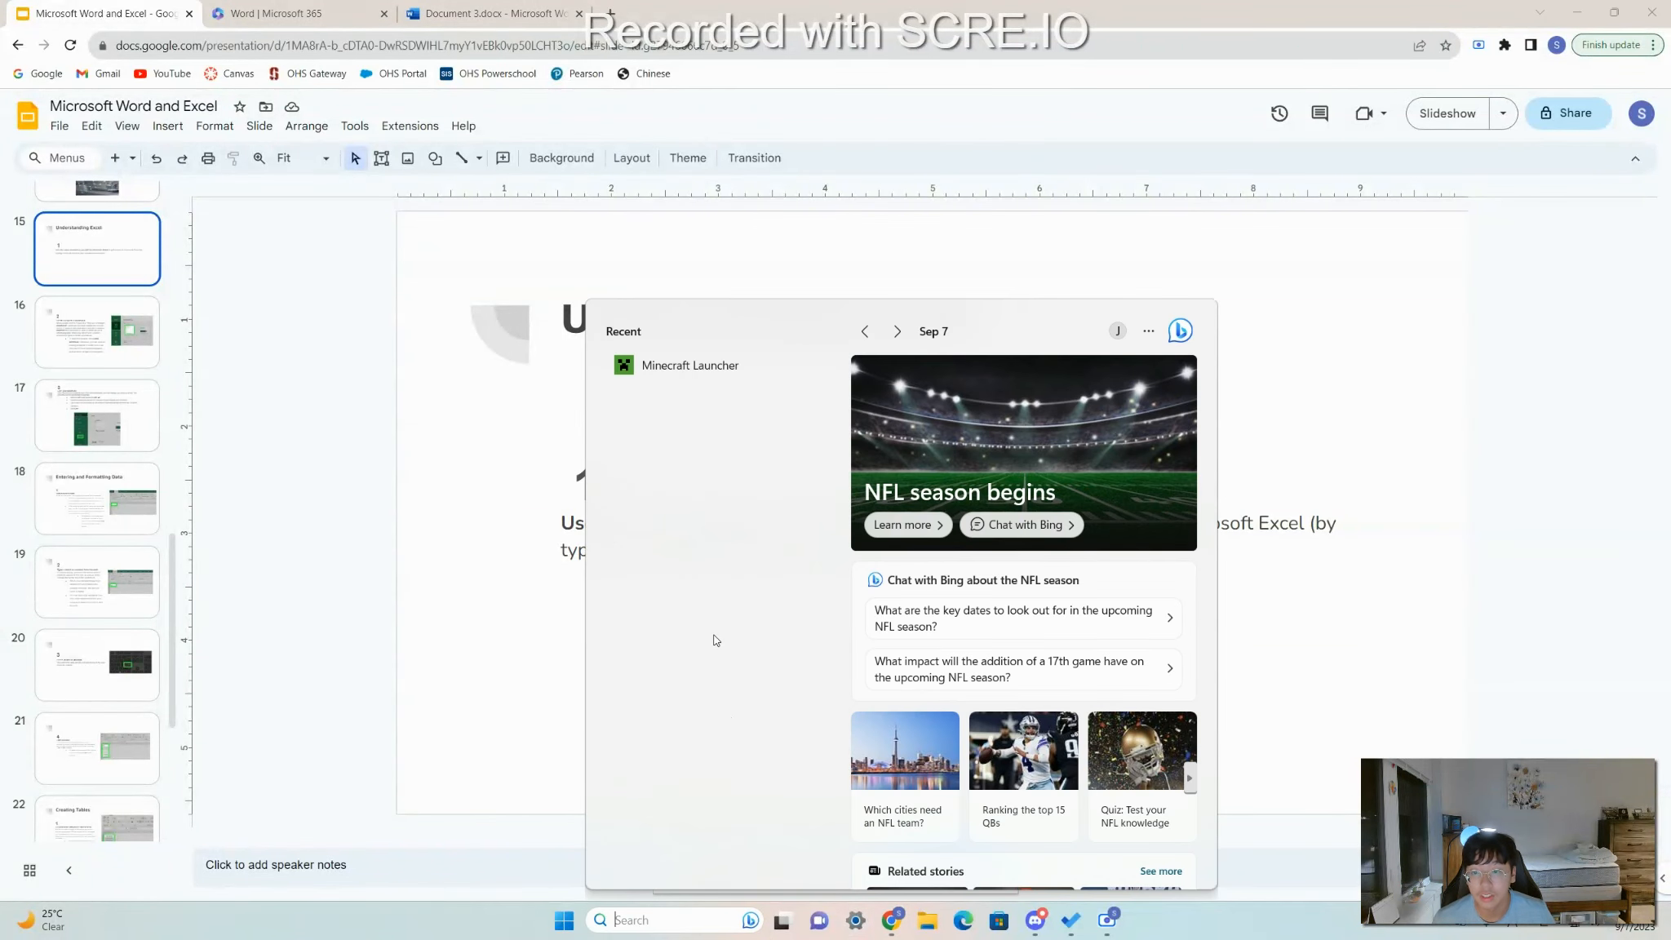
{"action": "type", "text": "mi"}
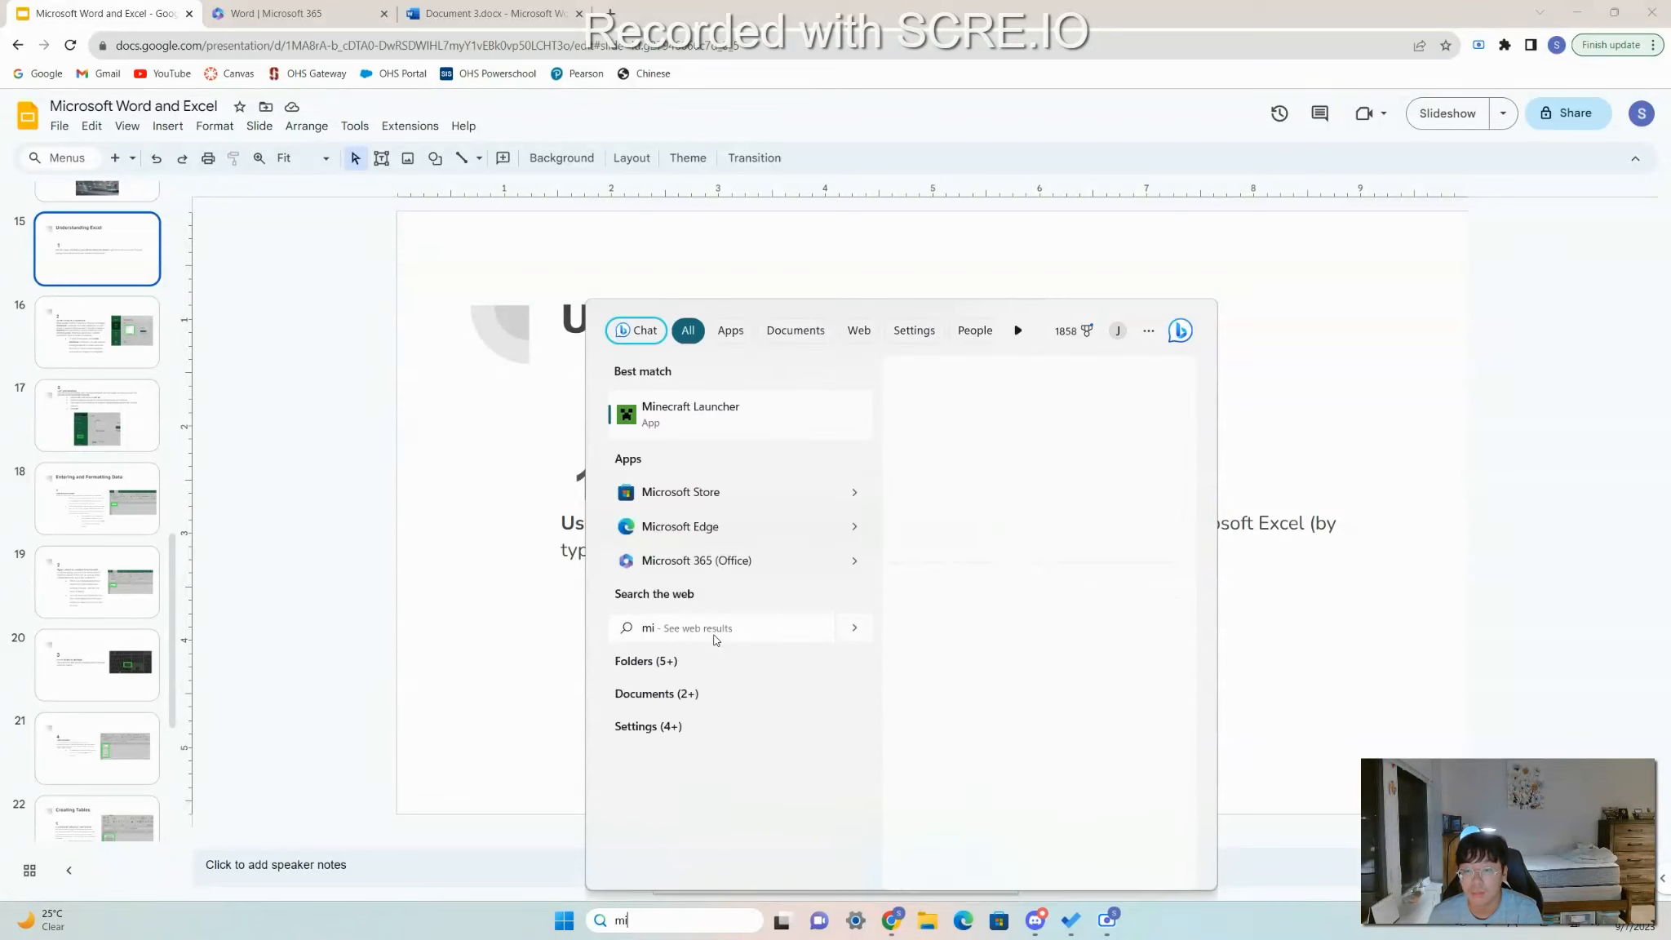
{"action": "type", "text": "crosoft word"}
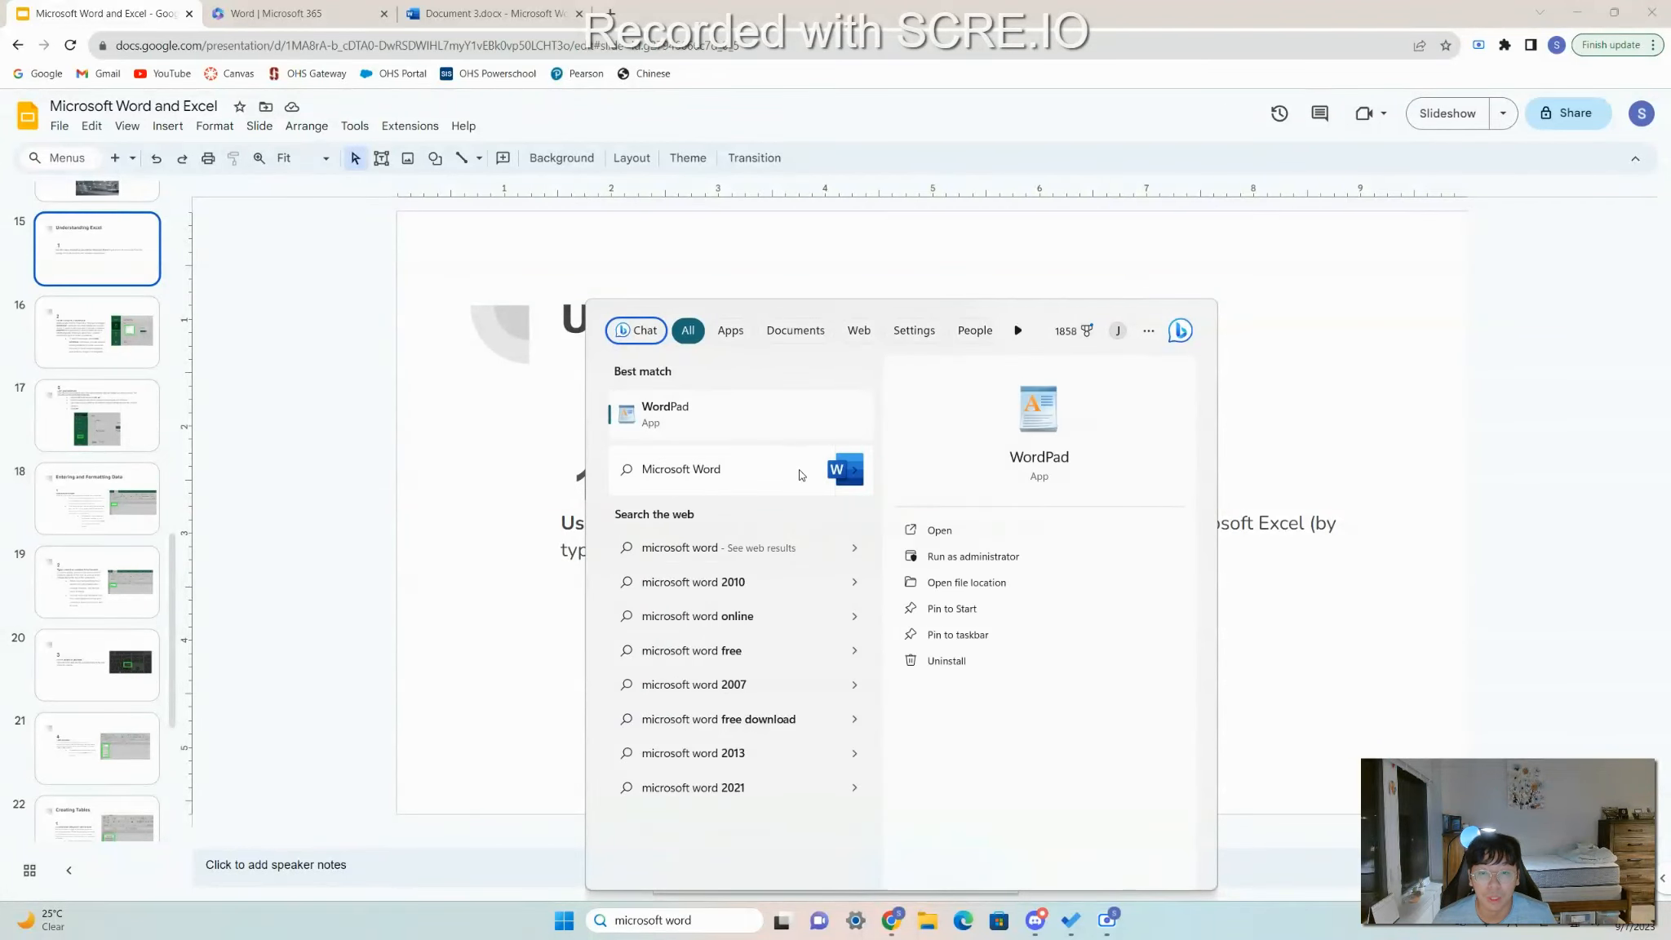
{"action": "left_click", "coordinate": [753, 471]}
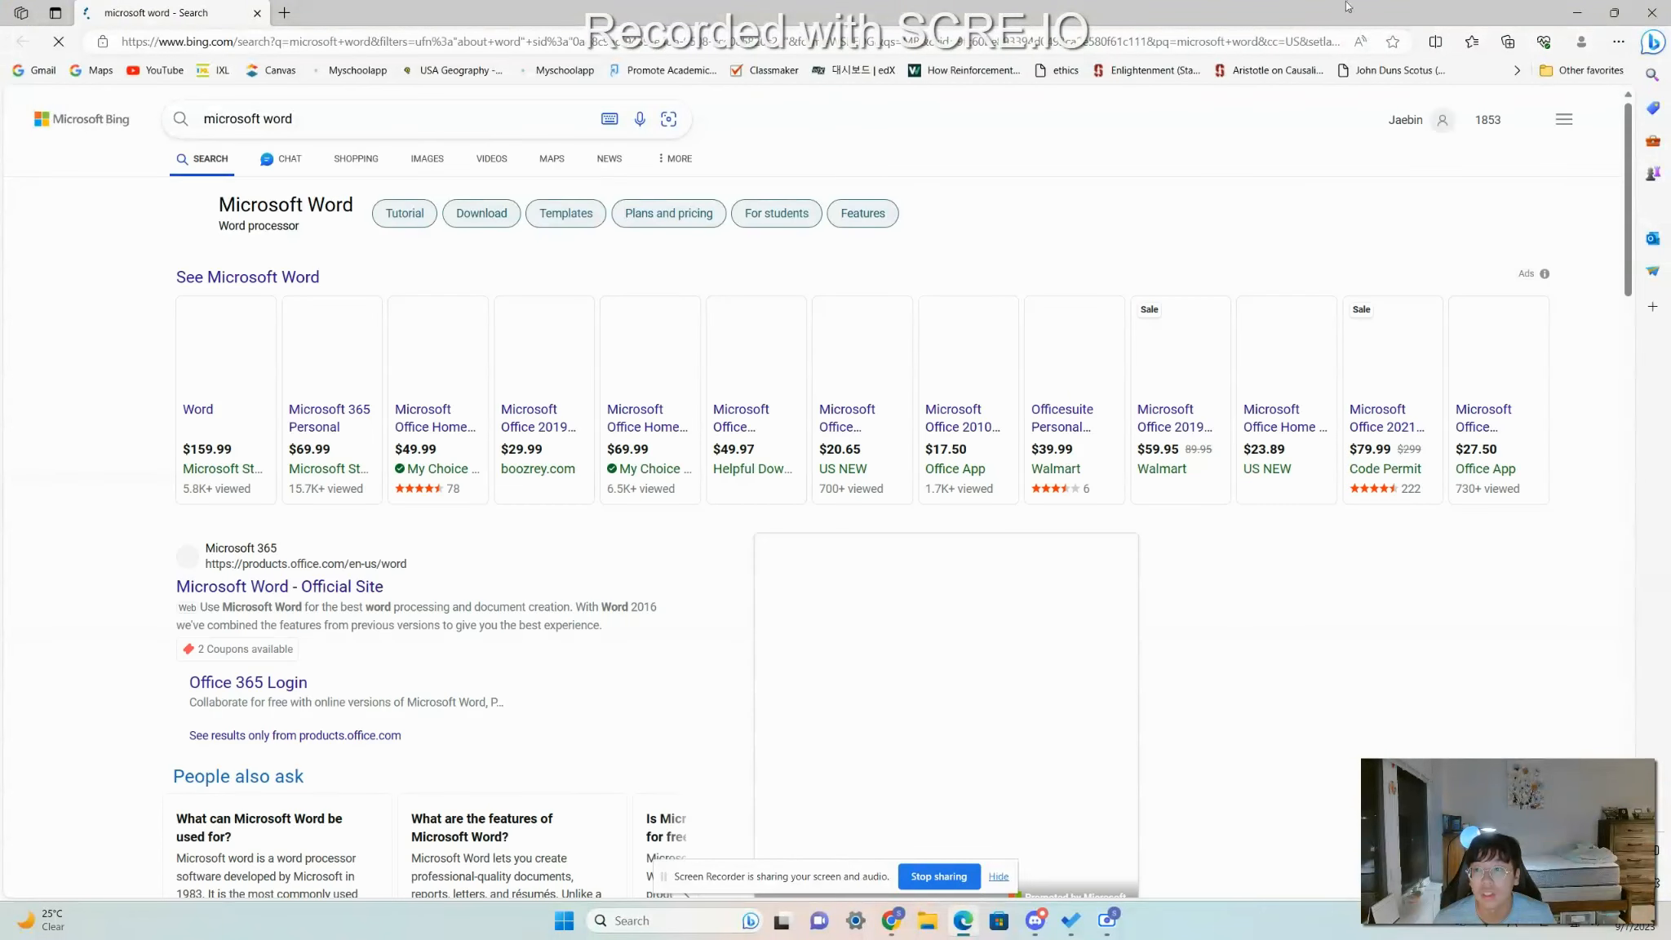
{"action": "left_click", "coordinate": [1668, 5]}
Resume the slideshow from the Understanding Excel slide and advance to the slide on creating or opening a workbook.
{"action": "left_click", "coordinate": [1110, 485]}
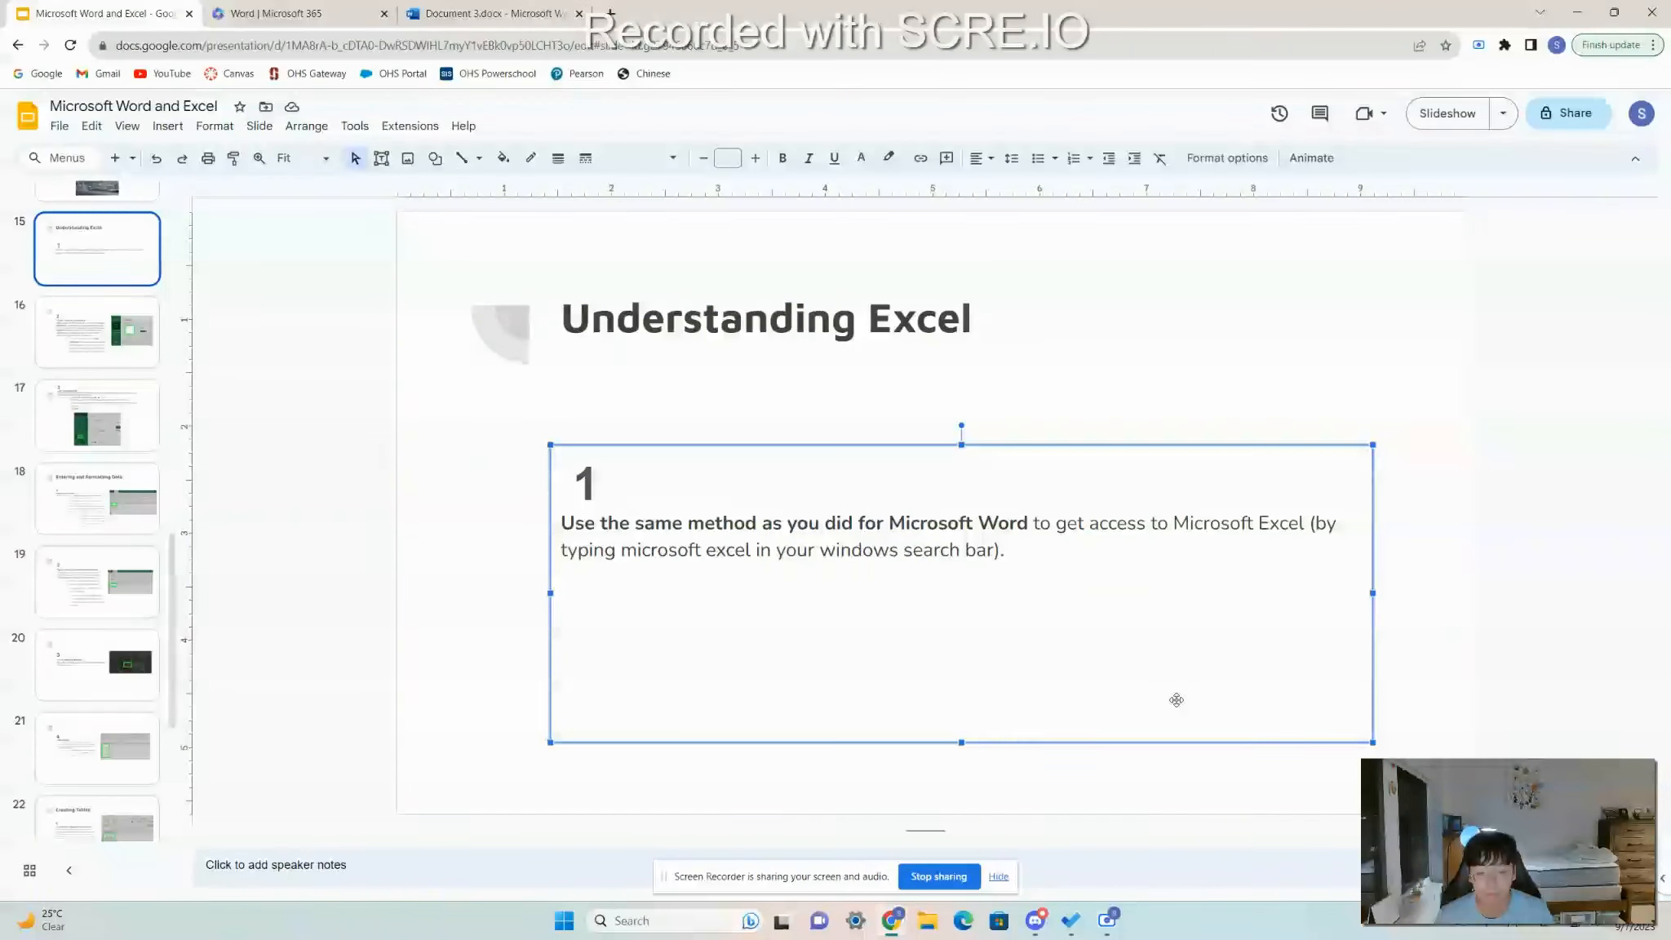
{"action": "left_click", "coordinate": [1446, 284]}
{"action": "left_click", "coordinate": [1447, 113]}
{"action": "key", "text": "Right"}
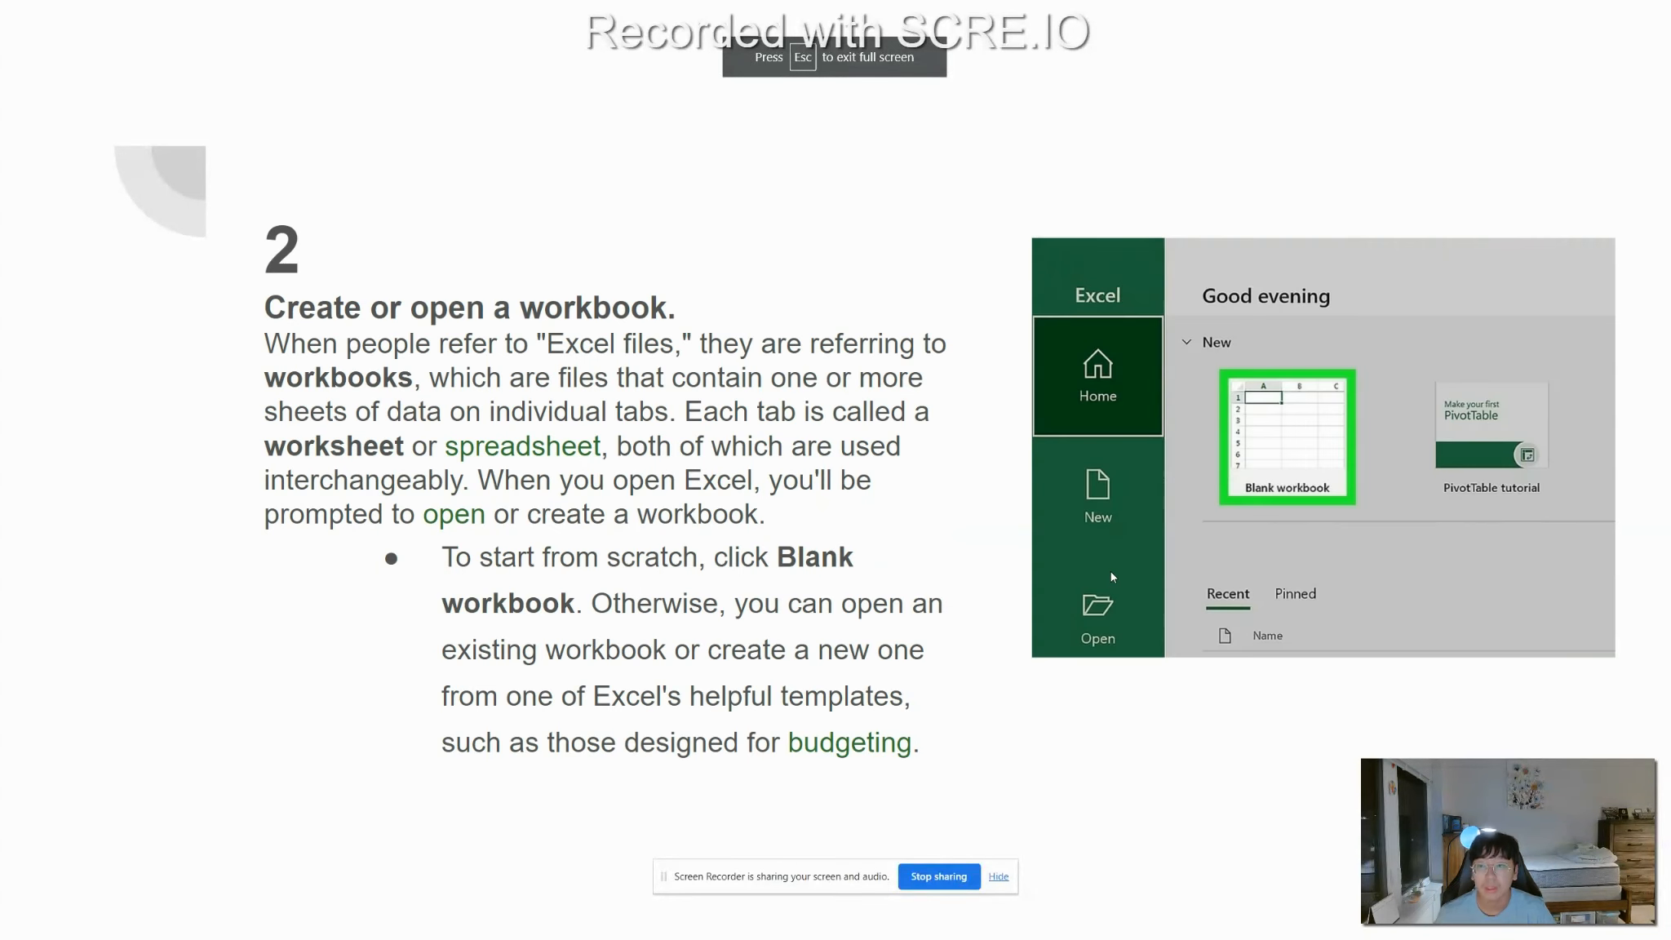
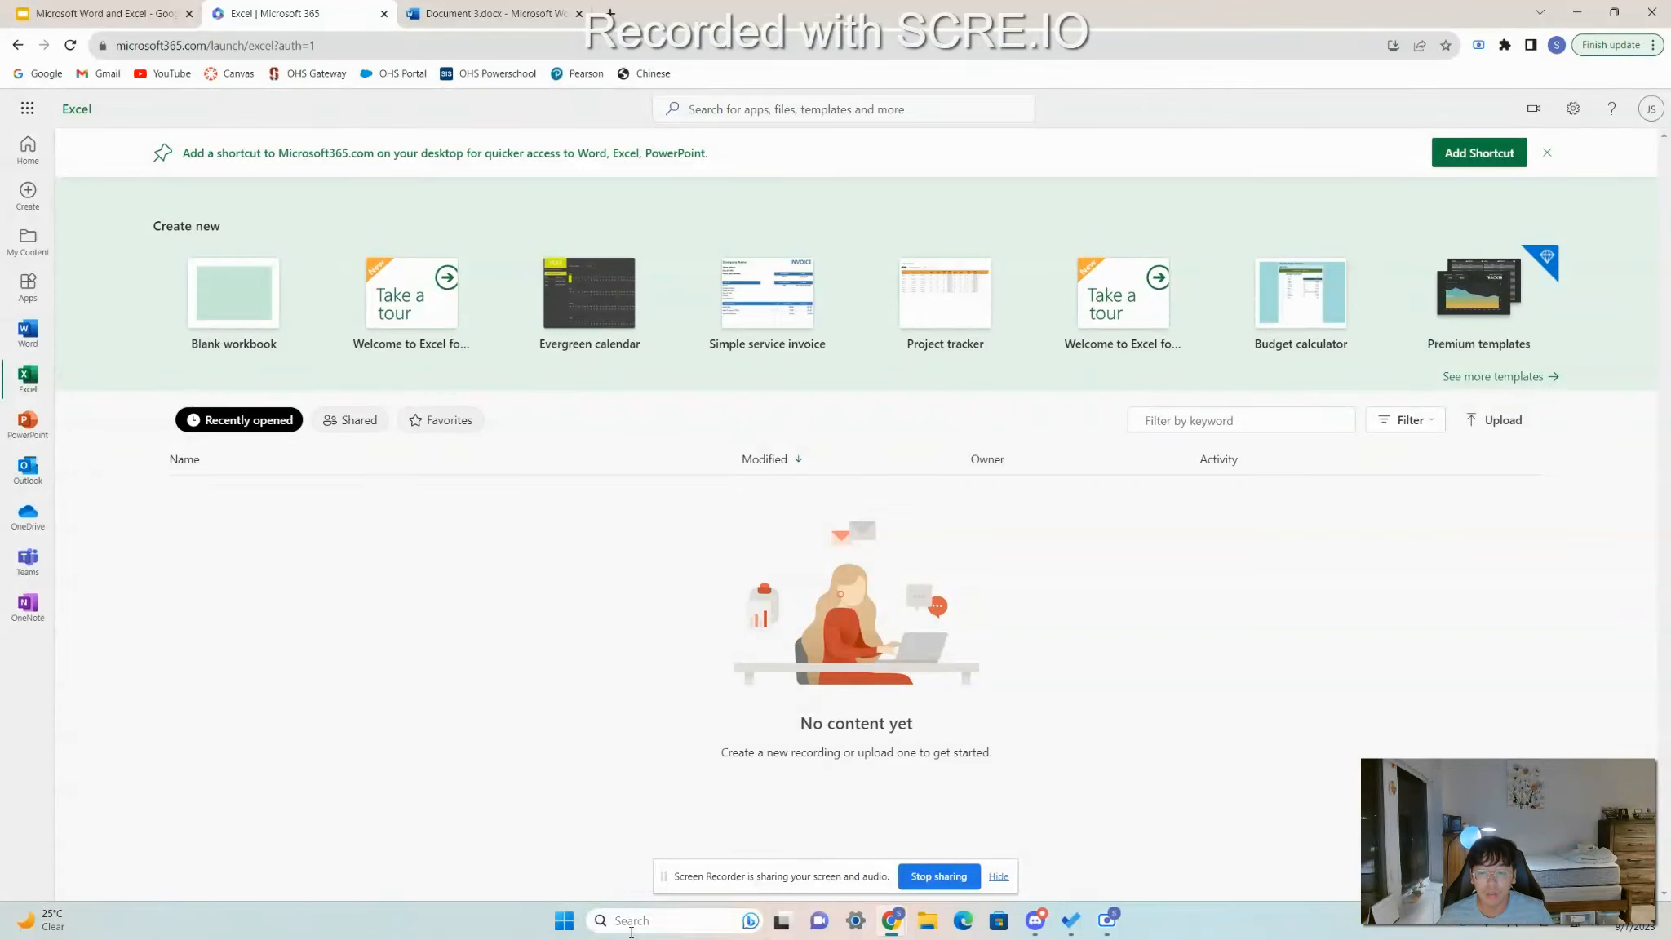
Search Windows for microsoft excel and dismiss the search without opening a result.
{"action": "left_click", "coordinate": [653, 921]}
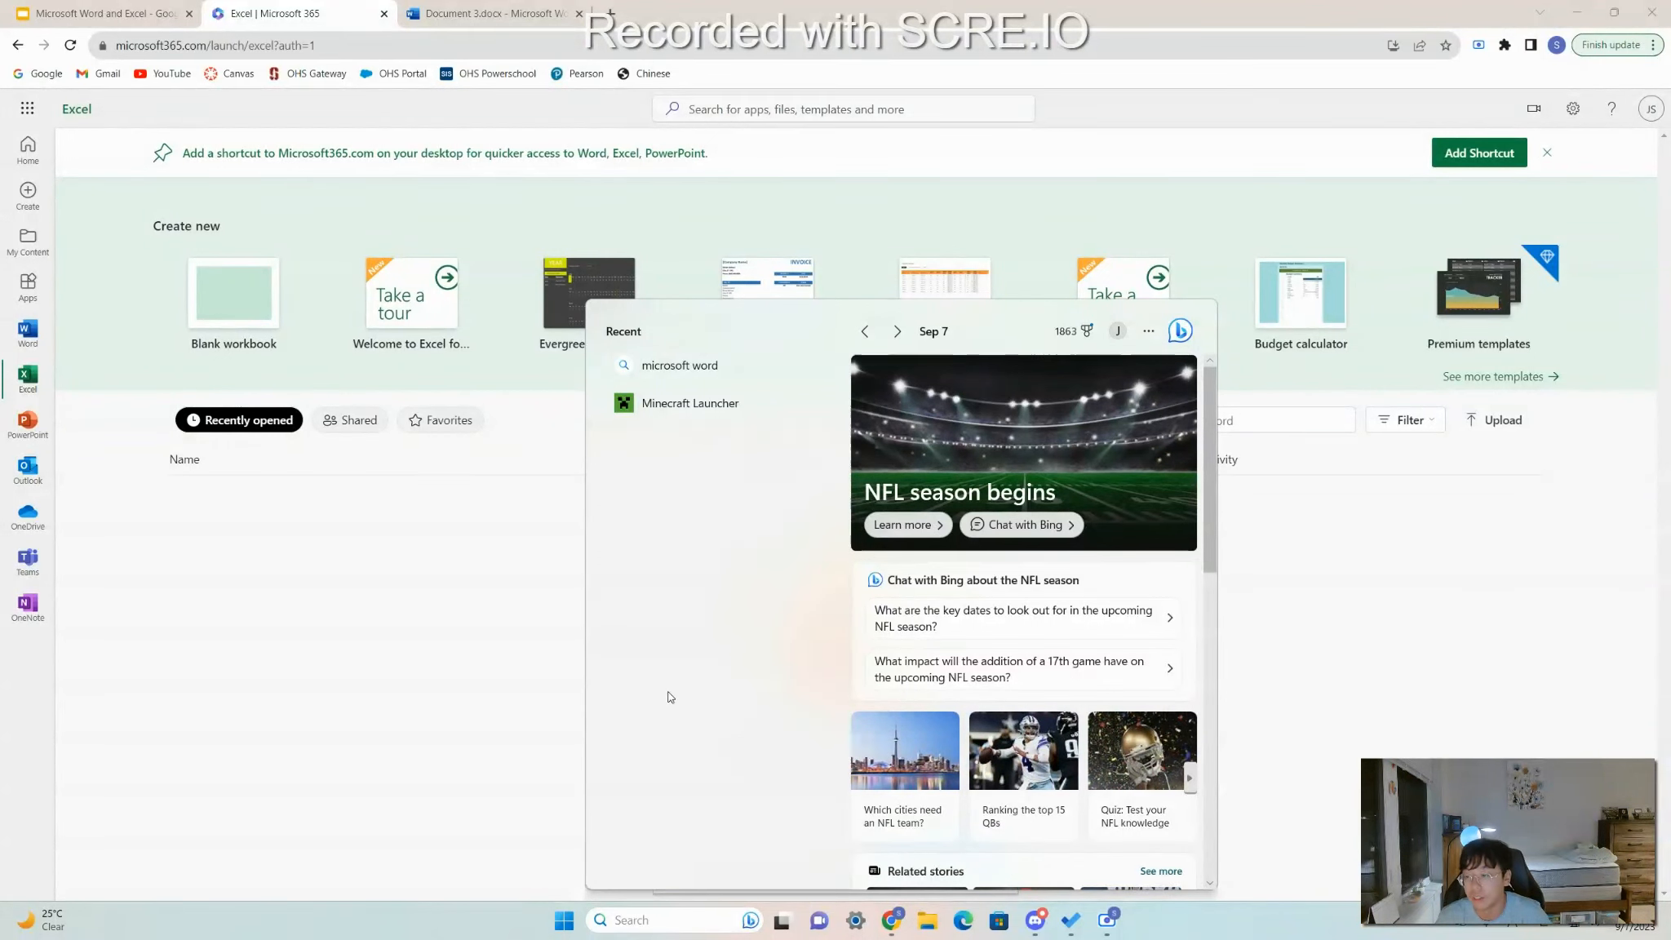
{"action": "type", "text": "microsoft excel"}
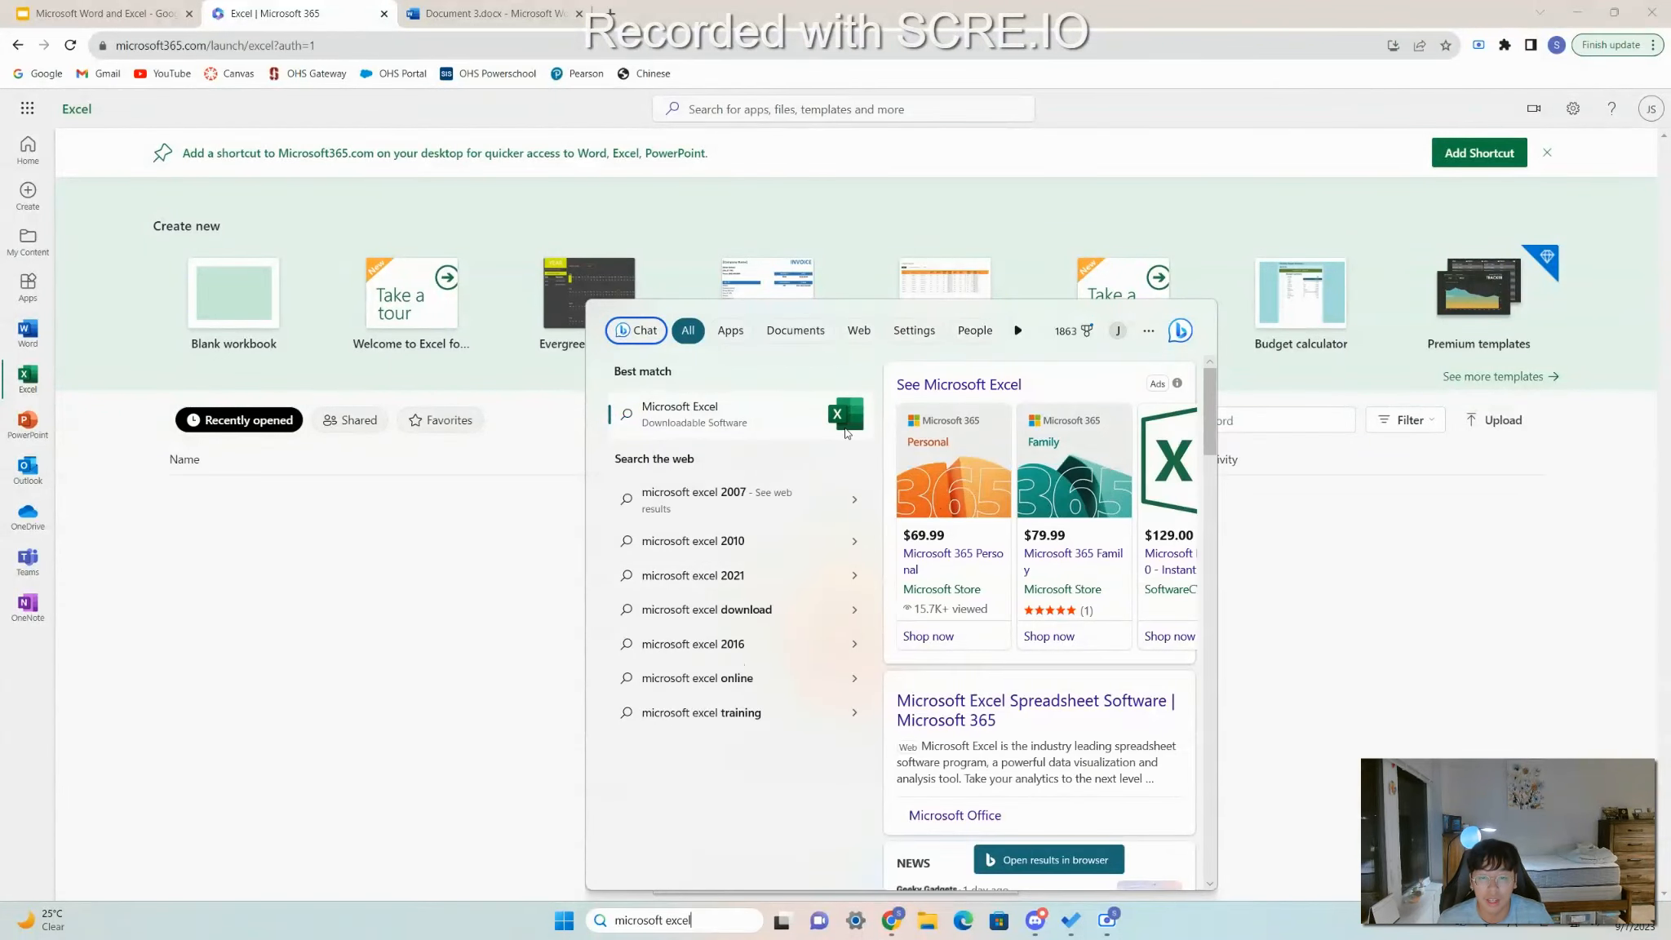
{"action": "left_click", "coordinate": [1316, 604]}
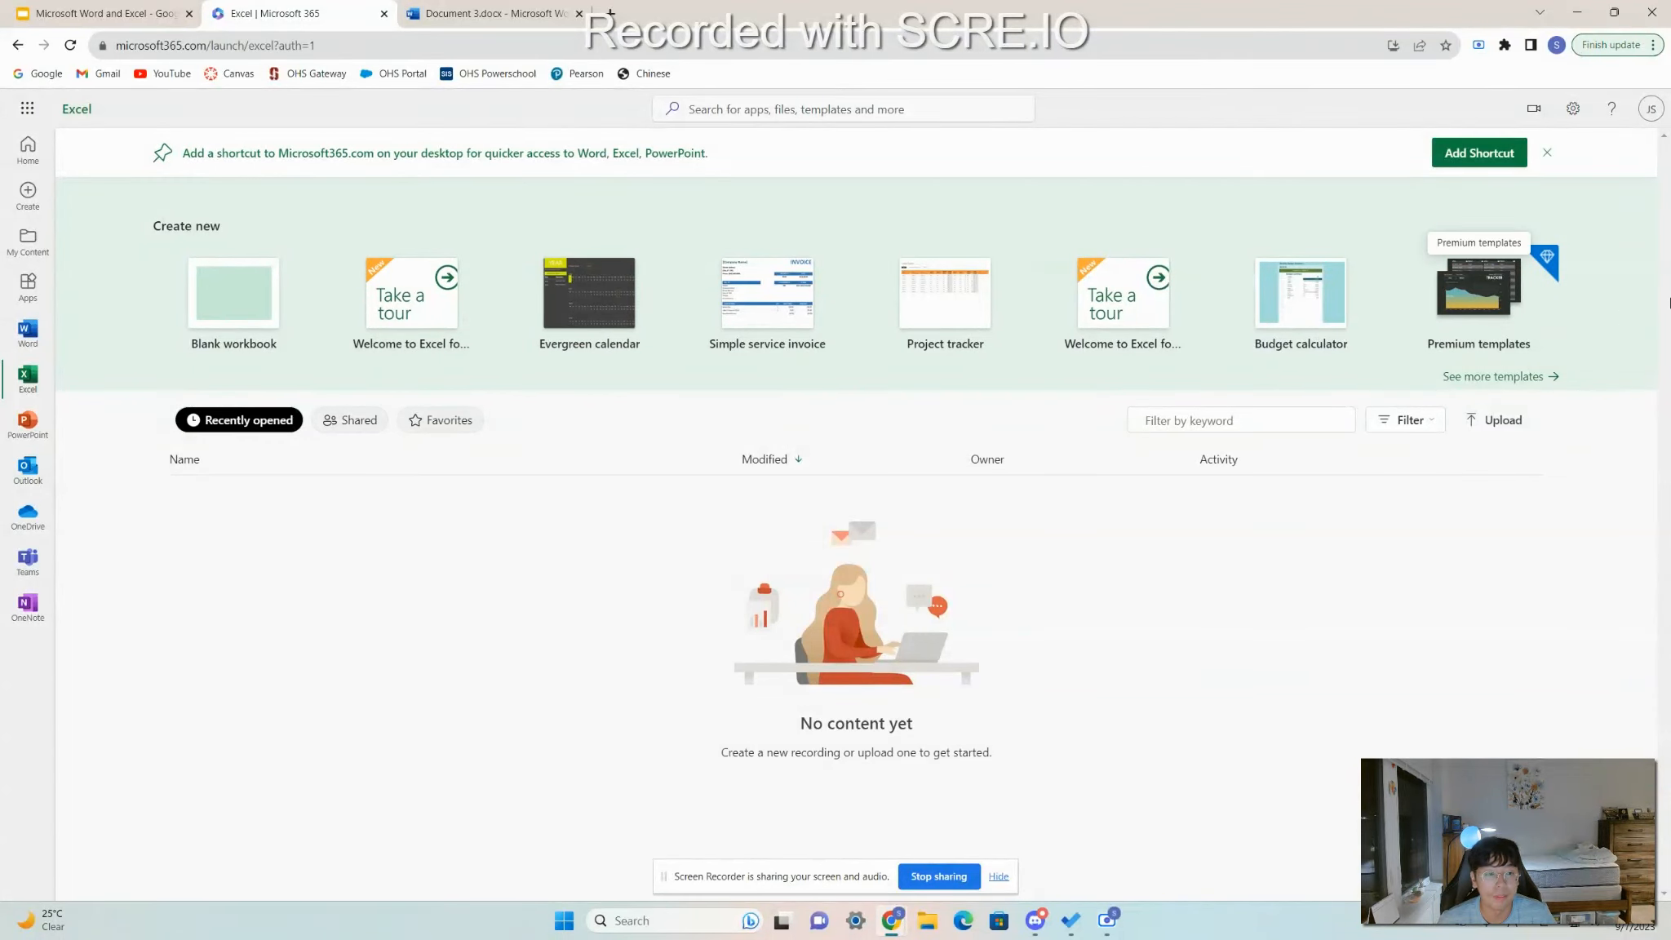
Create a new workbook from the Project tracker template in Excel's full template list.
{"action": "left_click", "coordinate": [1519, 377]}
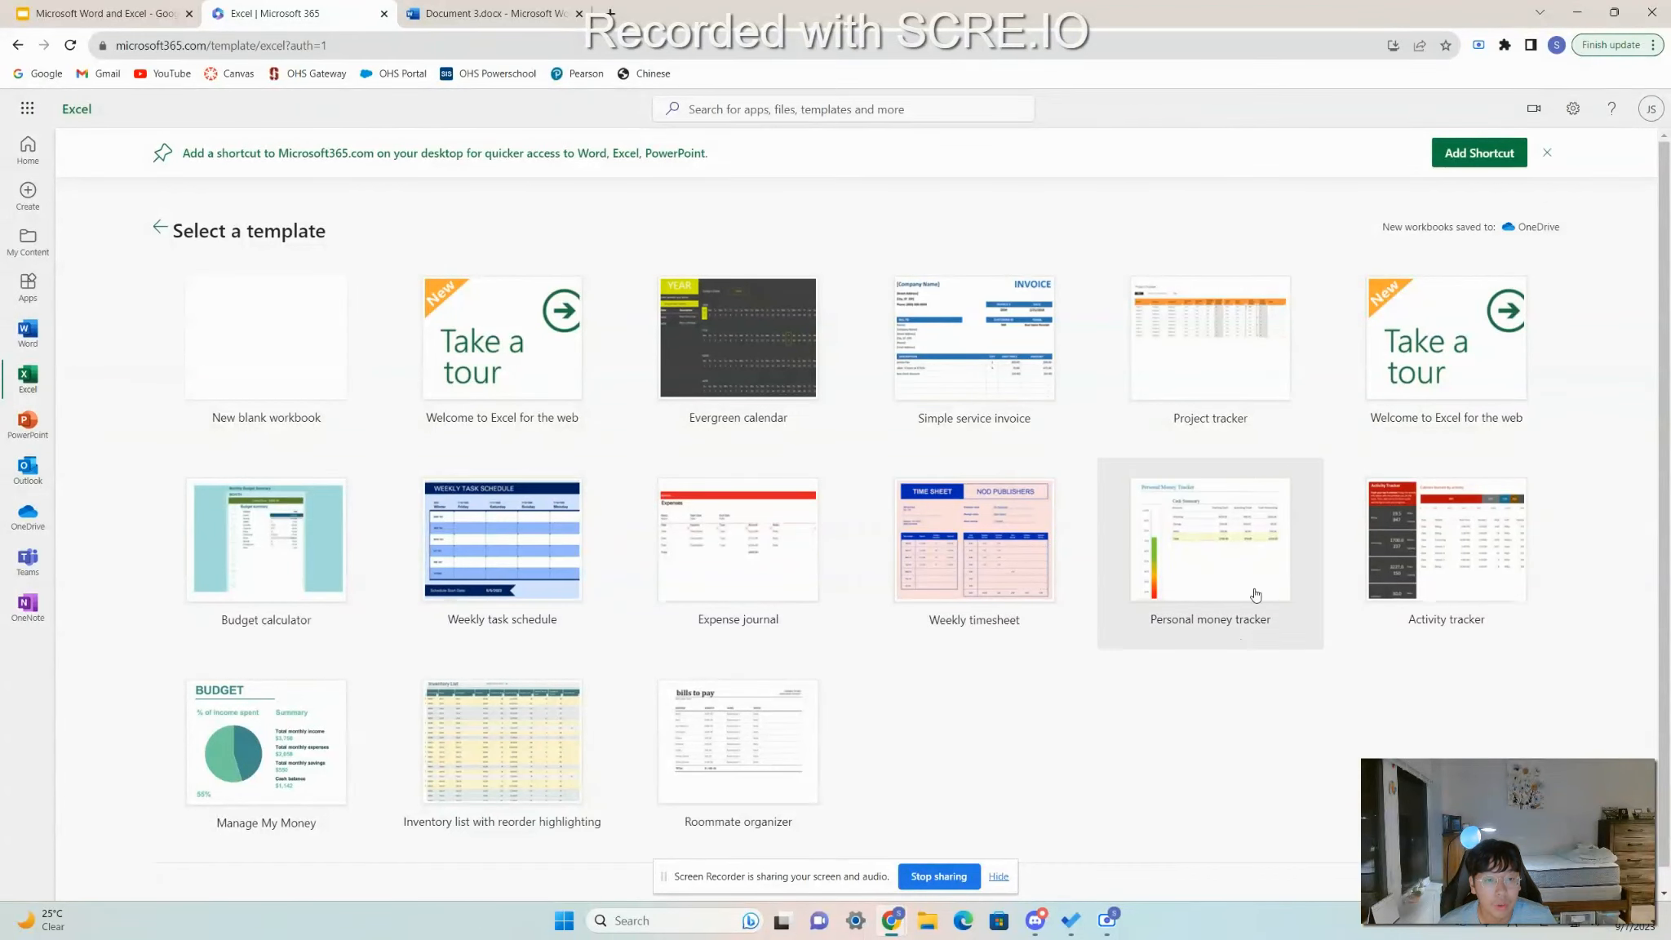
{"action": "left_click", "coordinate": [1259, 398]}
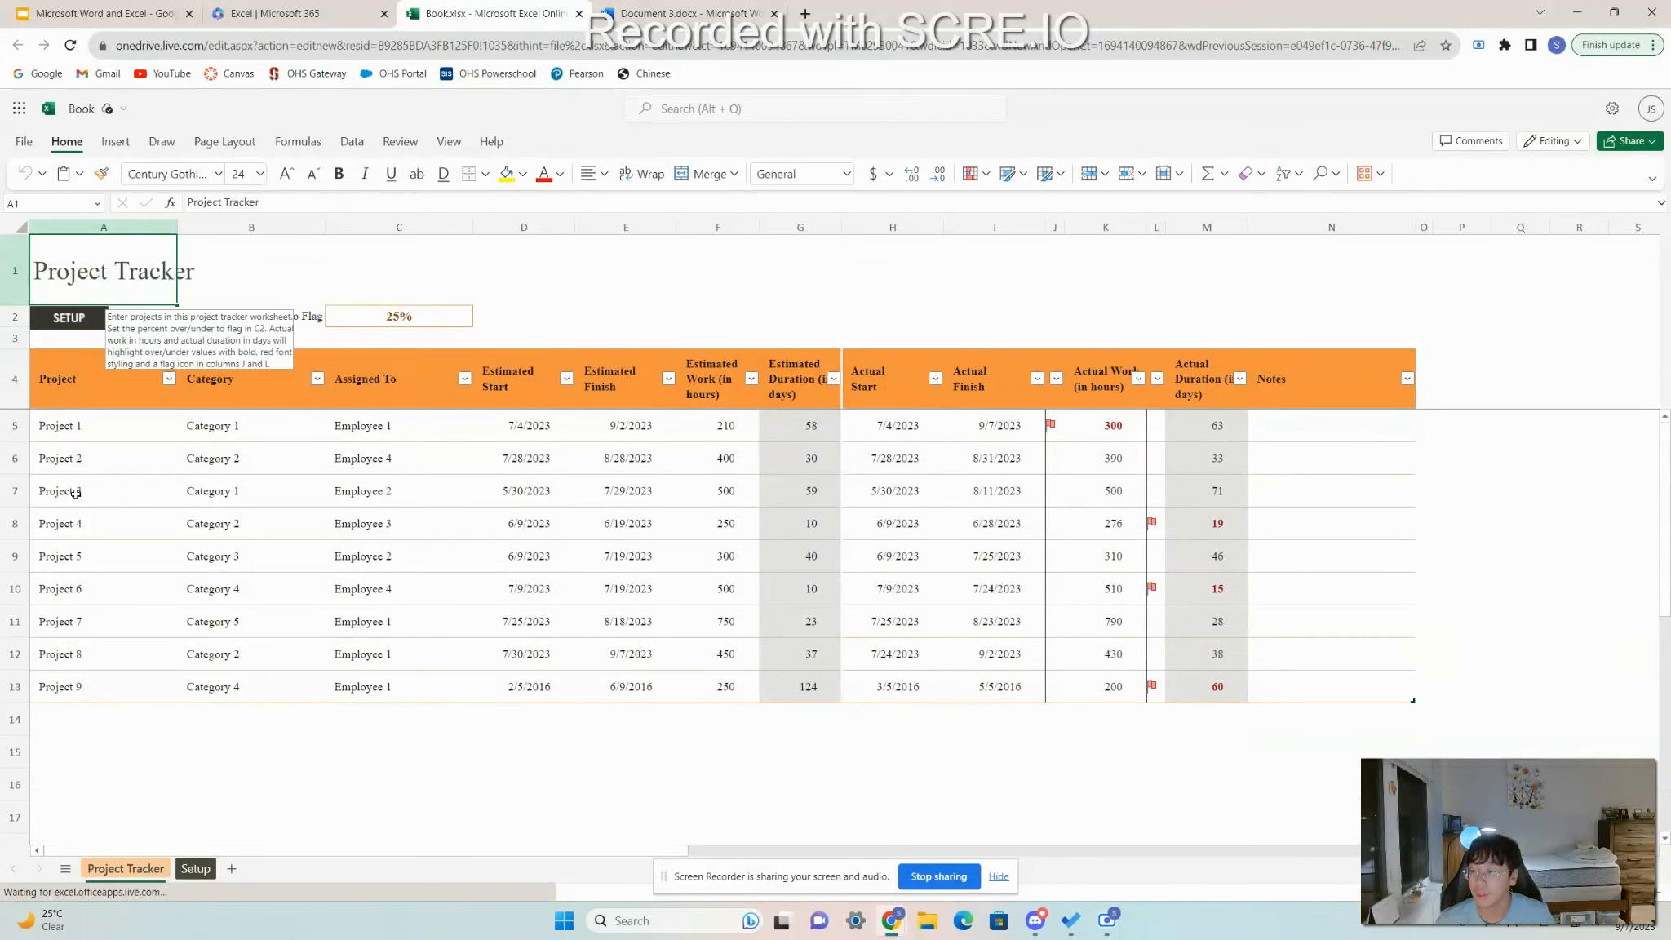
Examine the Project Tracker title and the Project, Category and Assigned To header cells without changing their text.
{"action": "left_click", "coordinate": [85, 466]}
{"action": "left_click", "coordinate": [67, 434]}
{"action": "left_click", "coordinate": [111, 368]}
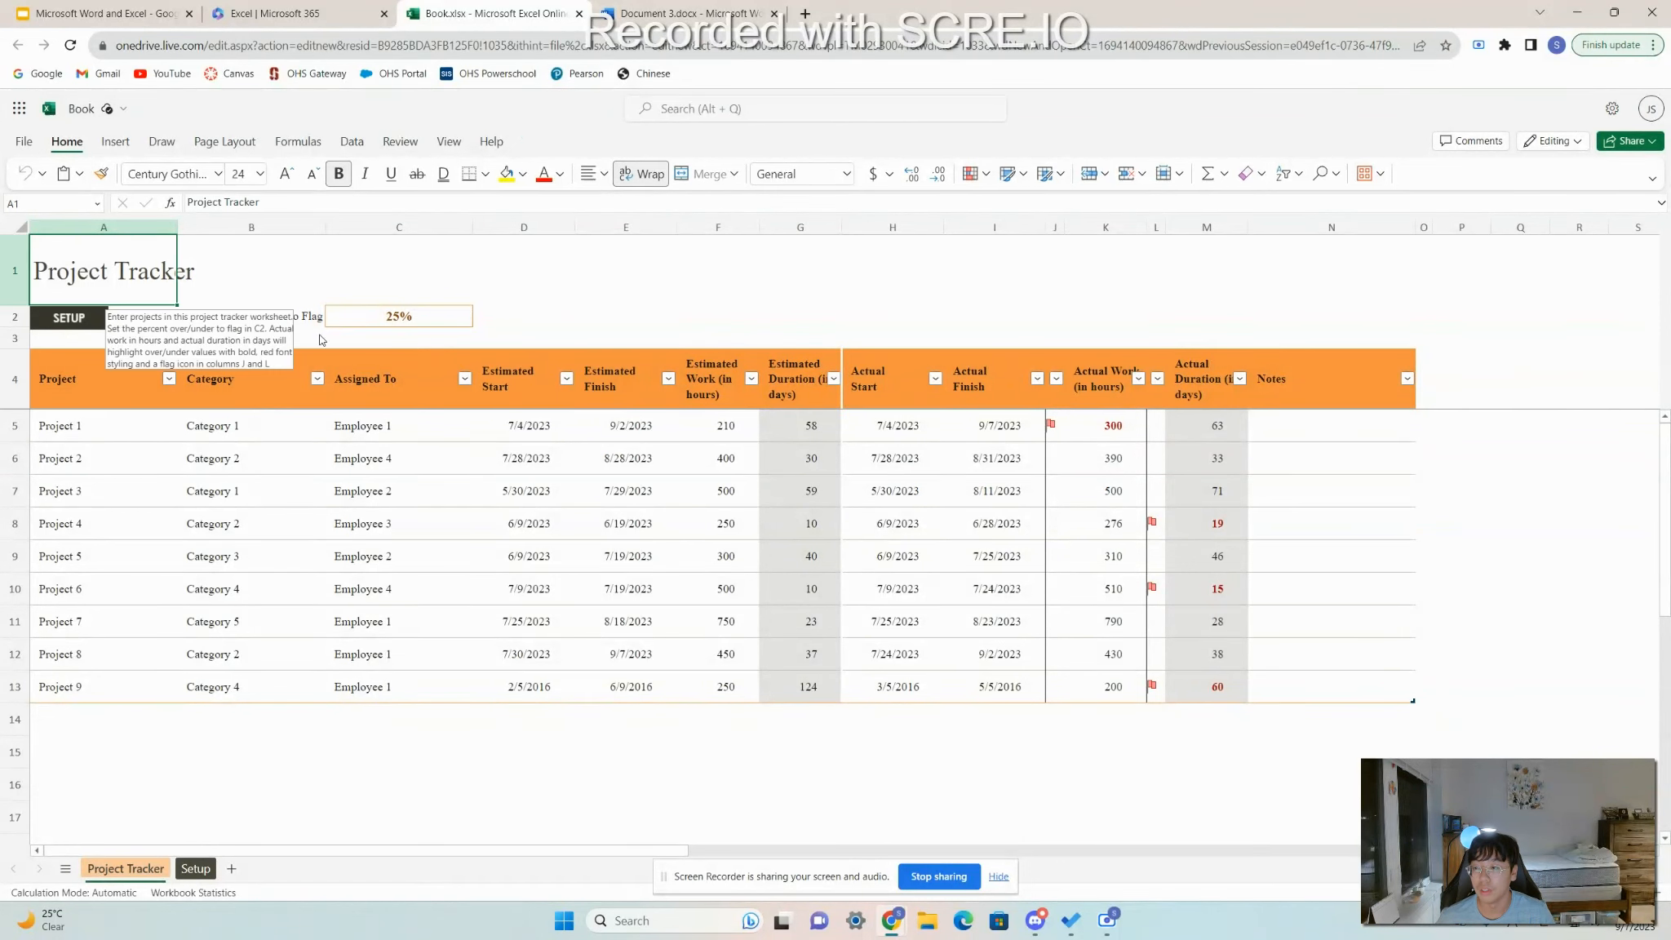
{"action": "left_click", "coordinate": [119, 265]}
{"action": "left_click", "coordinate": [131, 402]}
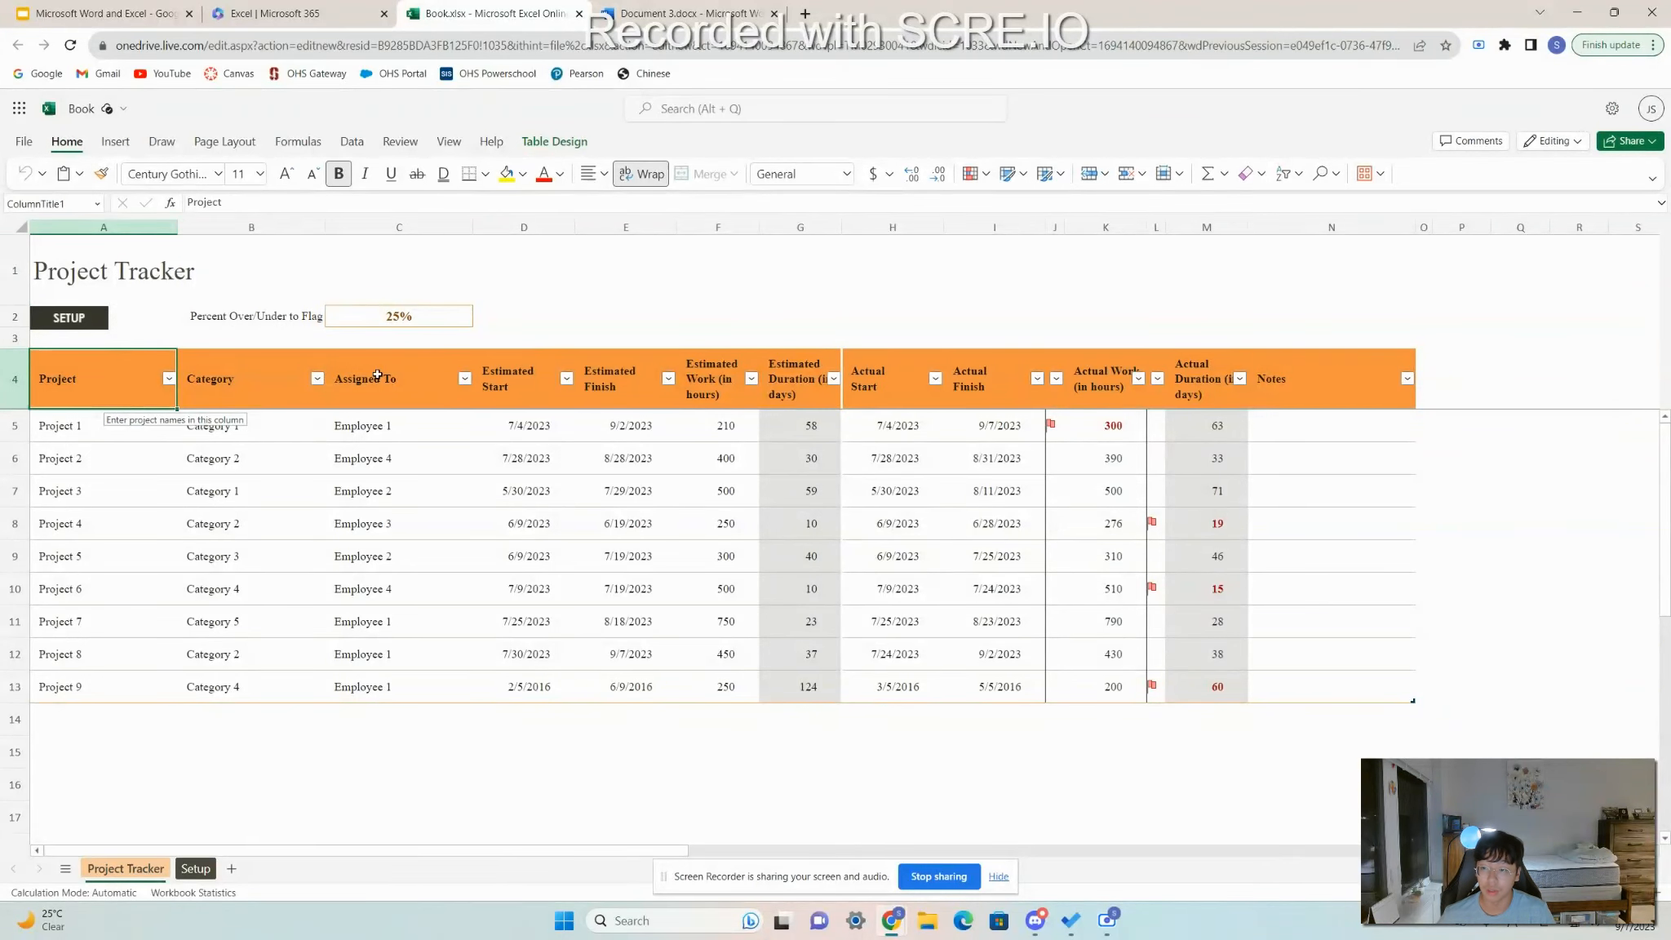
{"action": "double_click", "coordinate": [87, 377]}
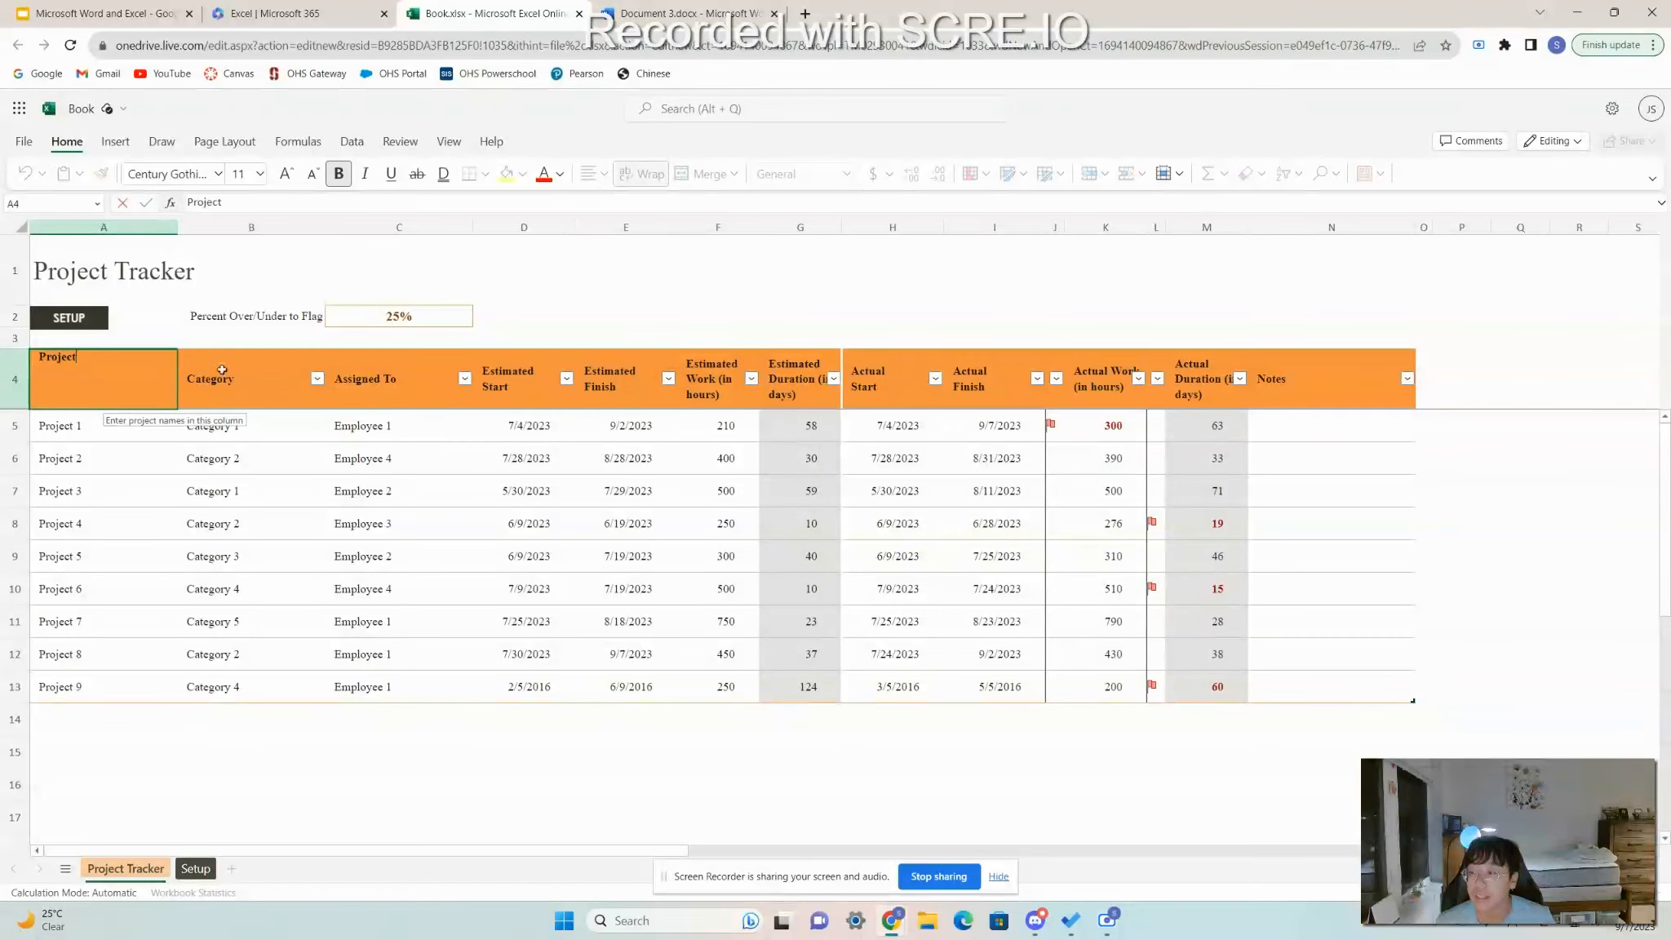
{"action": "double_click", "coordinate": [253, 380]}
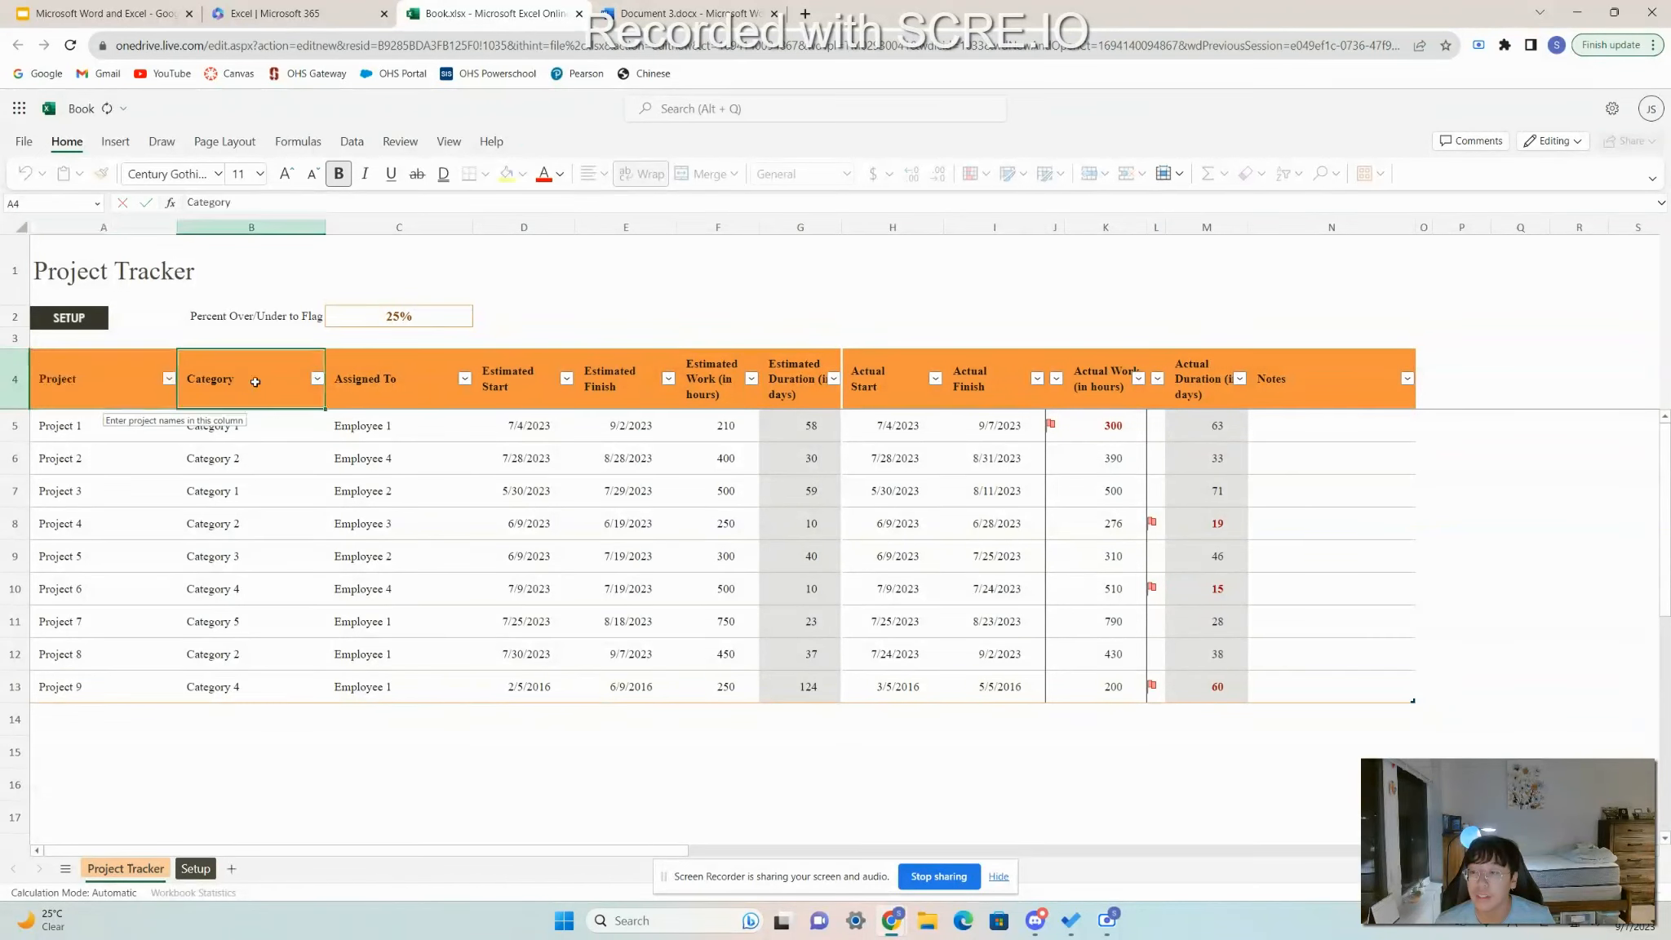
{"action": "double_click", "coordinate": [467, 396]}
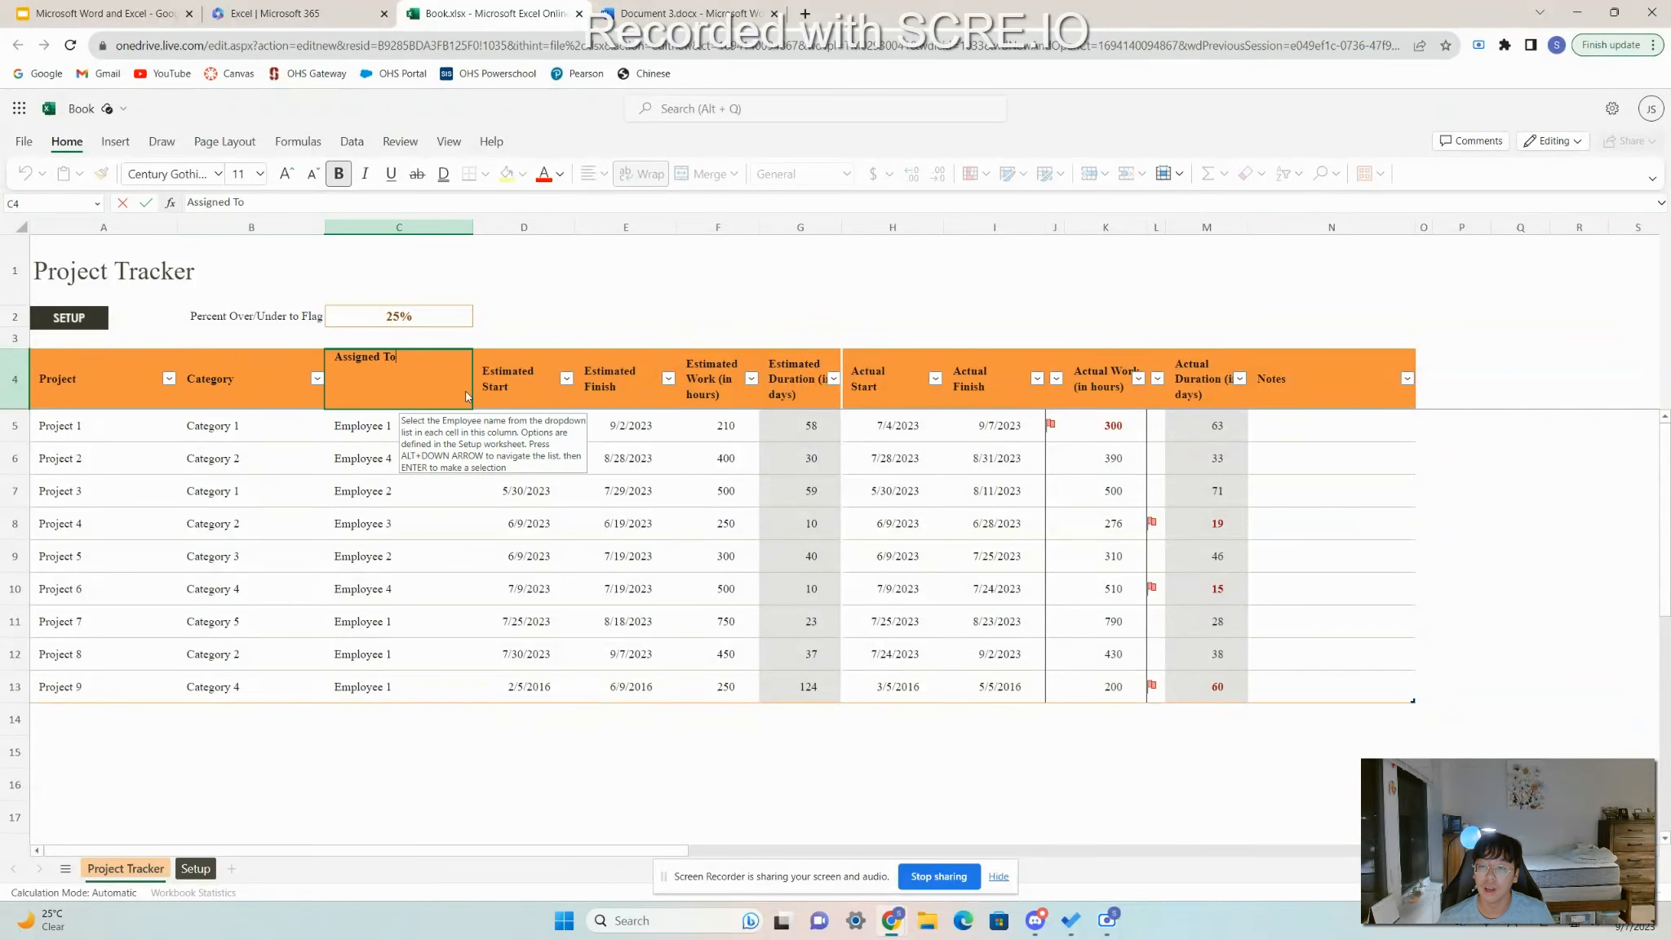
Replace the Project column header in cell A4 with Socks.
{"action": "double_click", "coordinate": [98, 379]}
{"action": "key", "text": "BackSpace"}
{"action": "key", "text": "BackSpace"}
{"action": "key", "text": "BackSpace"}
{"action": "key", "text": "BackSpace"}
{"action": "key", "text": "BackSpace"}
{"action": "key", "text": "BackSpace"}
{"action": "key", "text": "BackSpace"}
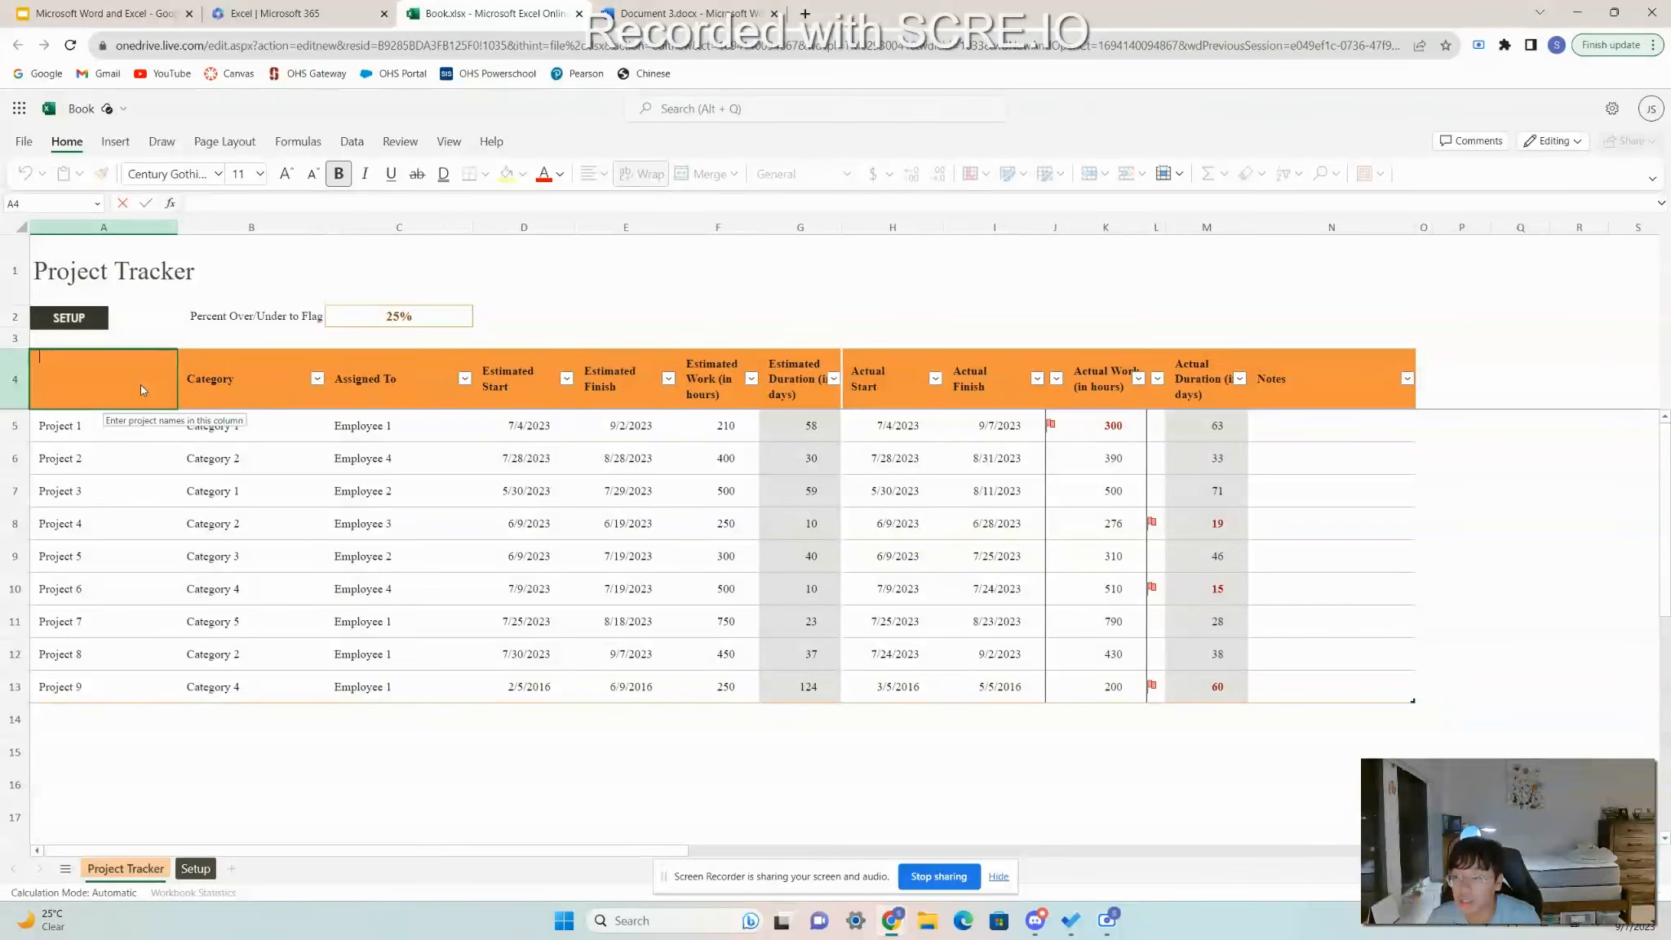
{"action": "type", "text": "Socks"}
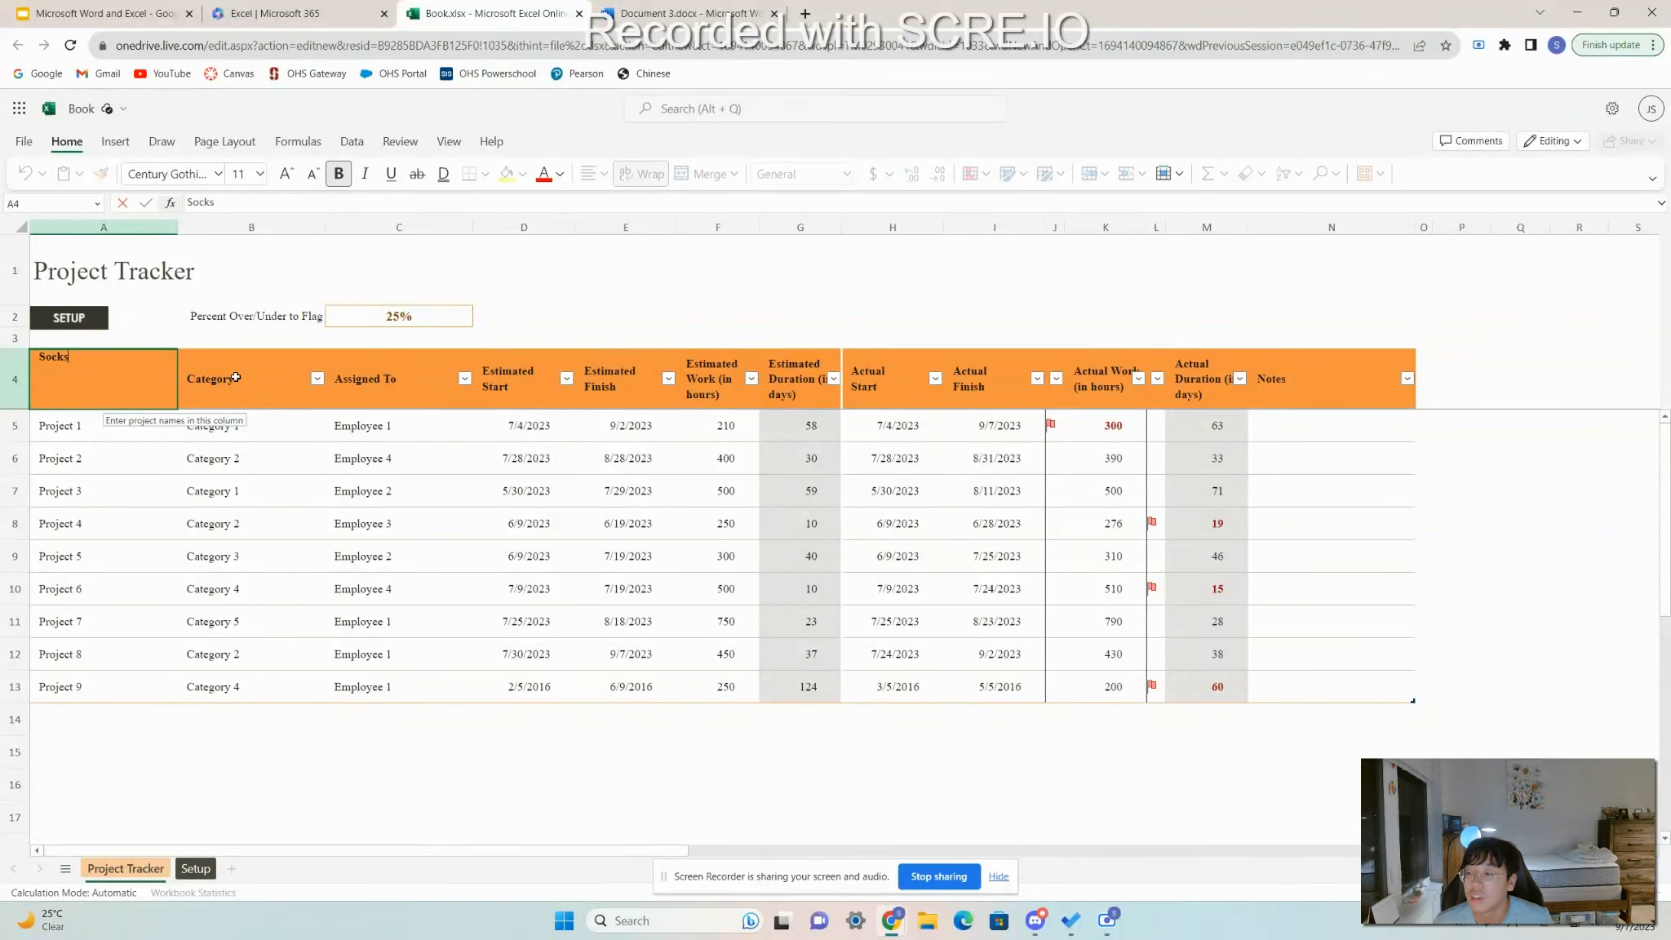
Replace the Category column header in cell B4 with Price.
{"action": "double_click", "coordinate": [236, 377]}
{"action": "key", "text": "BackSpace"}
{"action": "key", "text": "BackSpace"}
{"action": "key", "text": "BackSpace"}
{"action": "key", "text": "BackSpace"}
{"action": "key", "text": "BackSpace"}
{"action": "key", "text": "BackSpace"}
{"action": "key", "text": "BackSpace"}
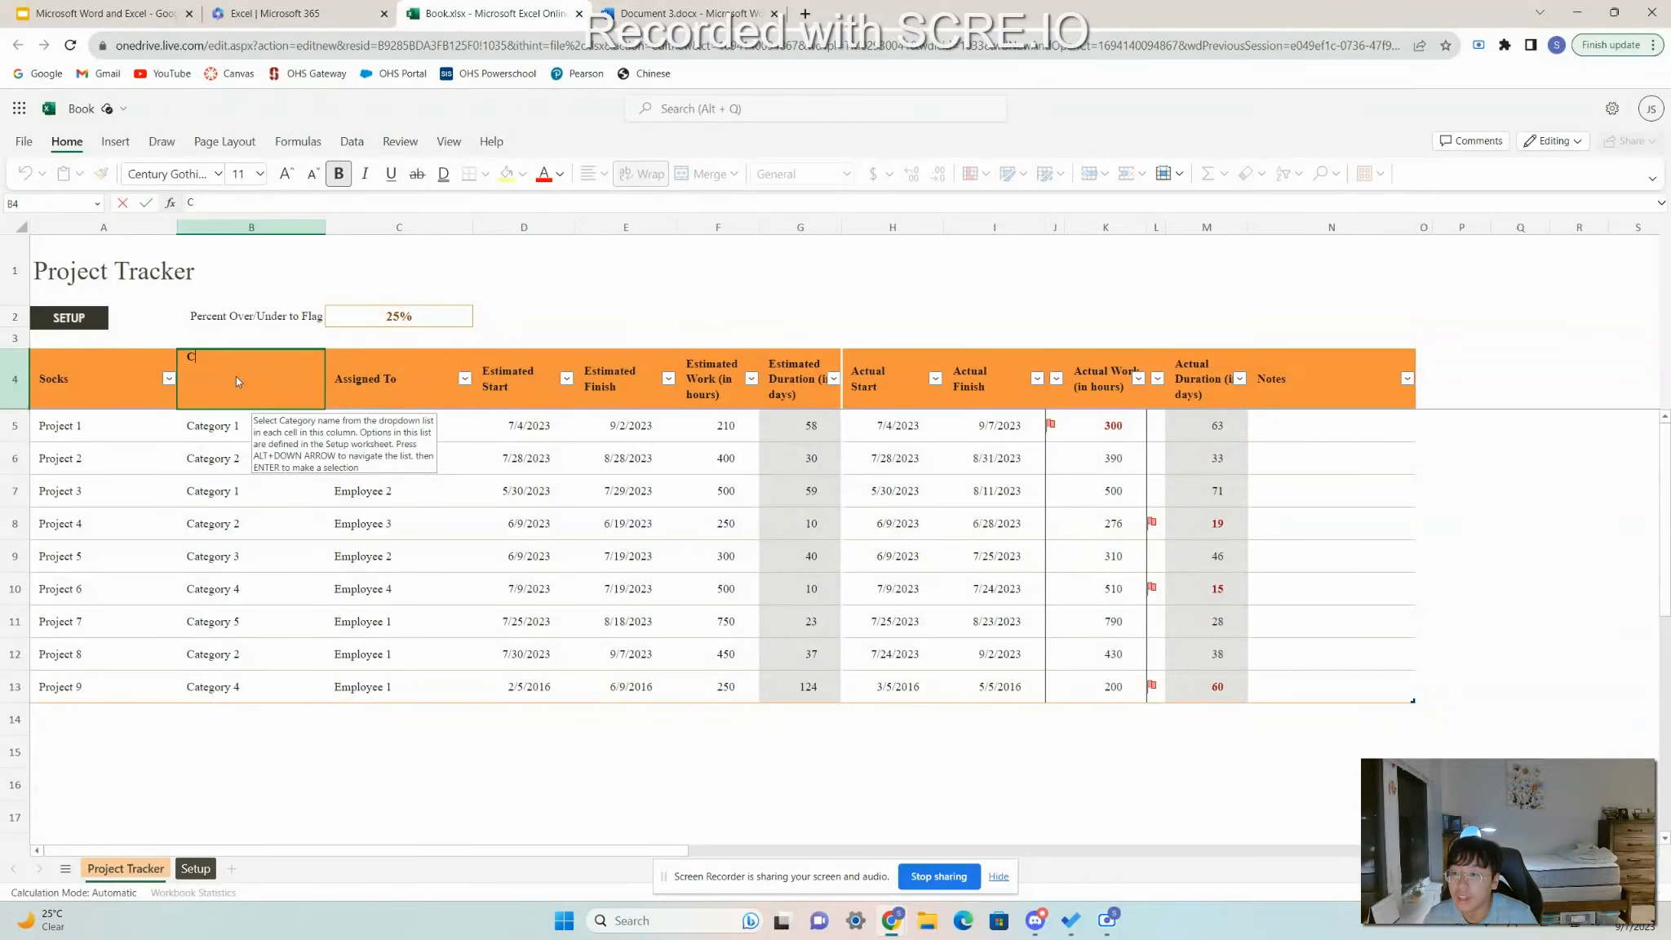
{"action": "key", "text": "BackSpace"}
{"action": "type", "text": "Price"}
{"action": "left_click", "coordinate": [332, 370]}
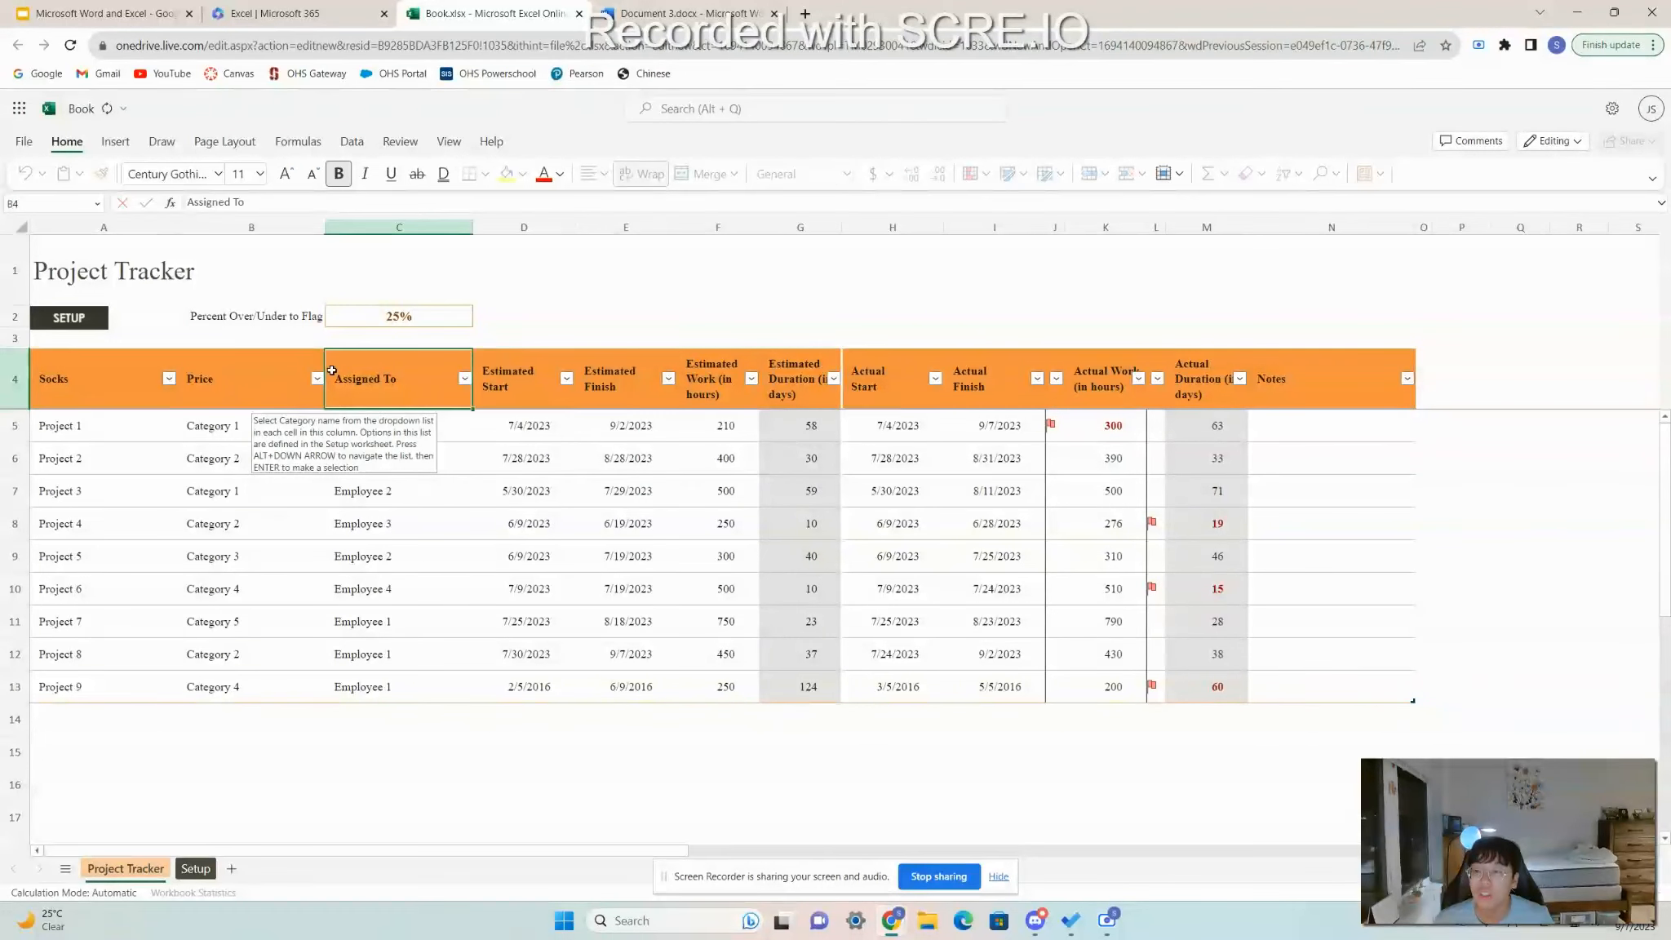
{"action": "left_click_drag", "start_coordinate": [341, 374], "coordinate": [1324, 682]}
{"action": "left_click", "coordinate": [1541, 509]}
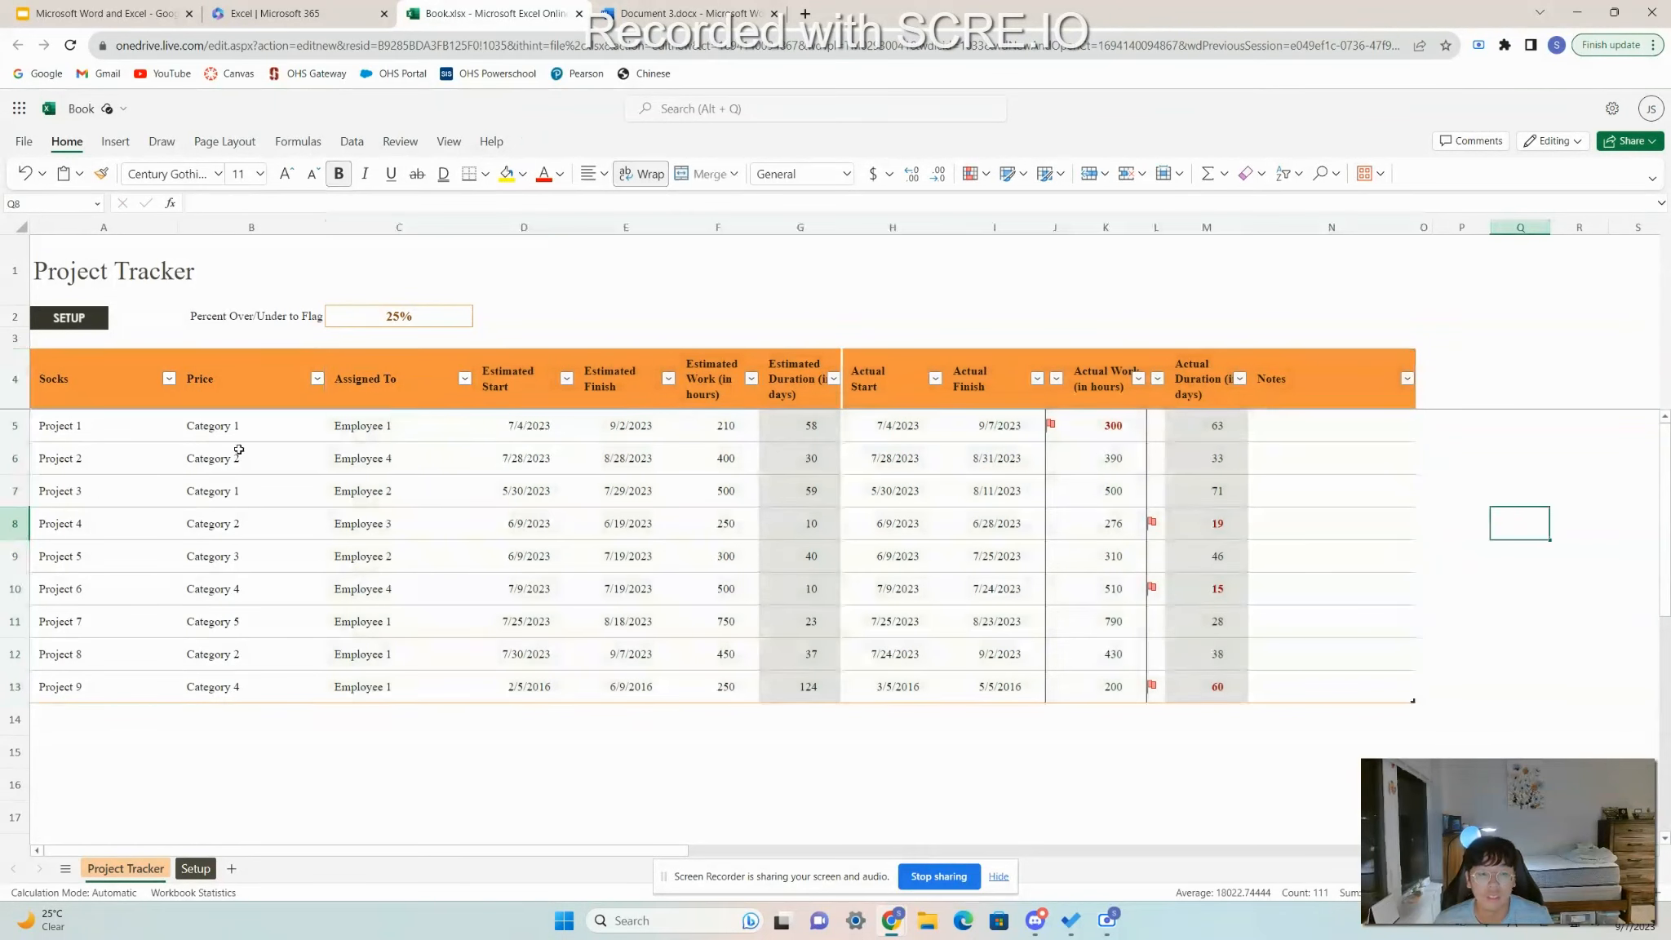
{"action": "left_click", "coordinate": [103, 404]}
{"action": "double_click", "coordinate": [106, 402]}
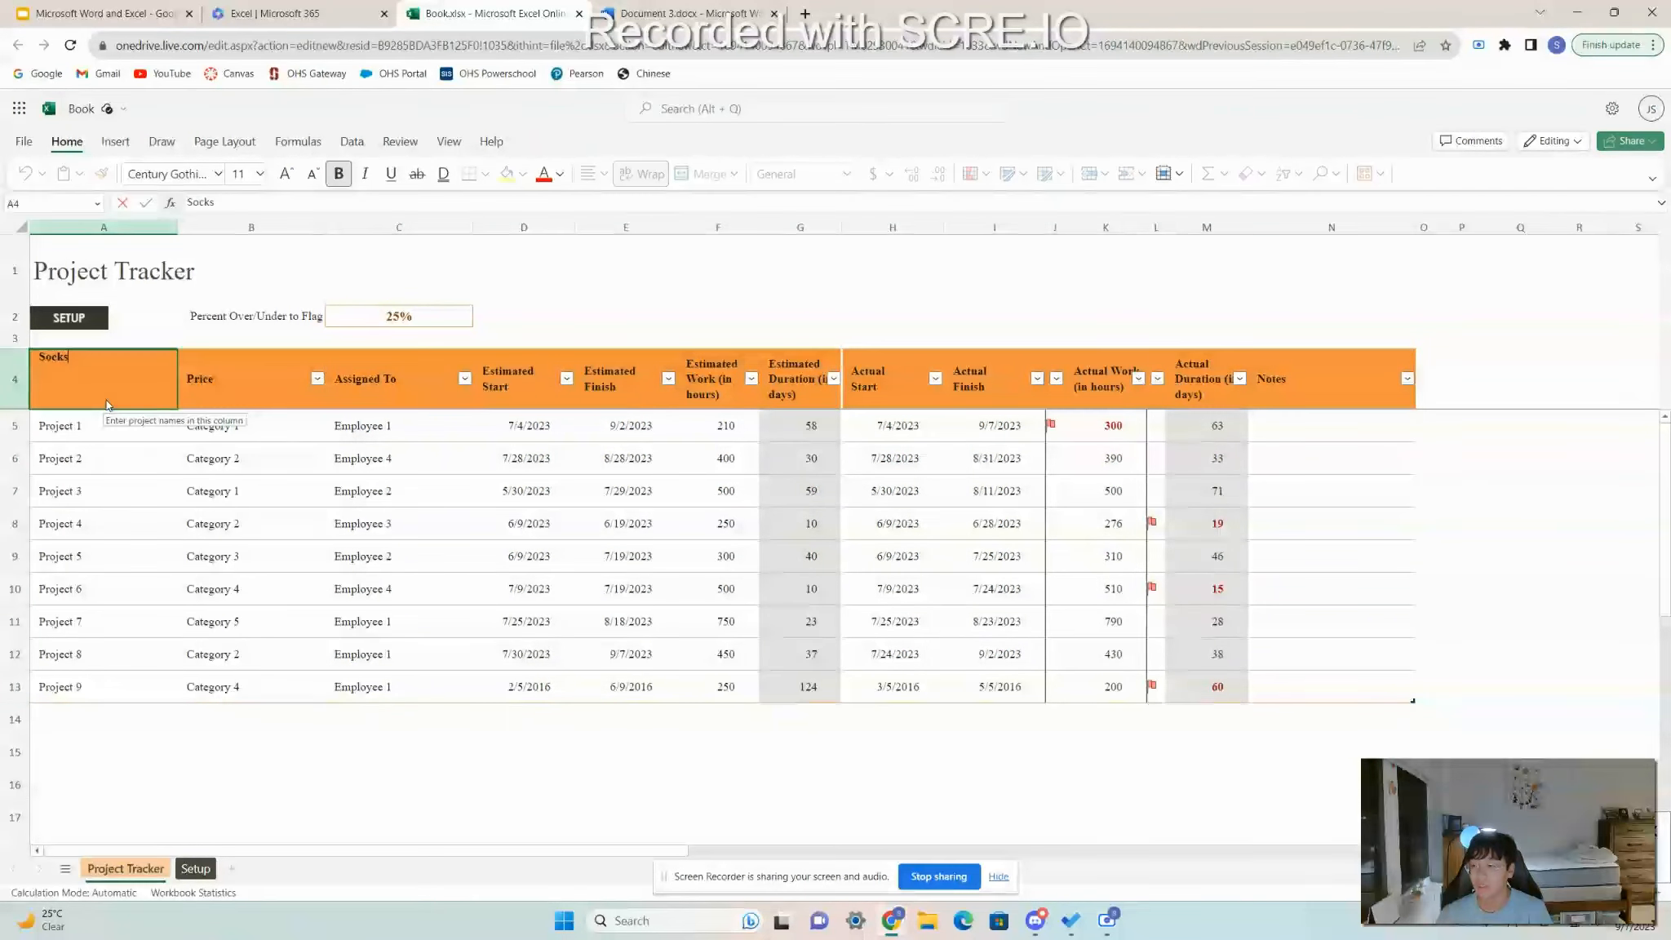
{"action": "left_click", "coordinate": [241, 287]}
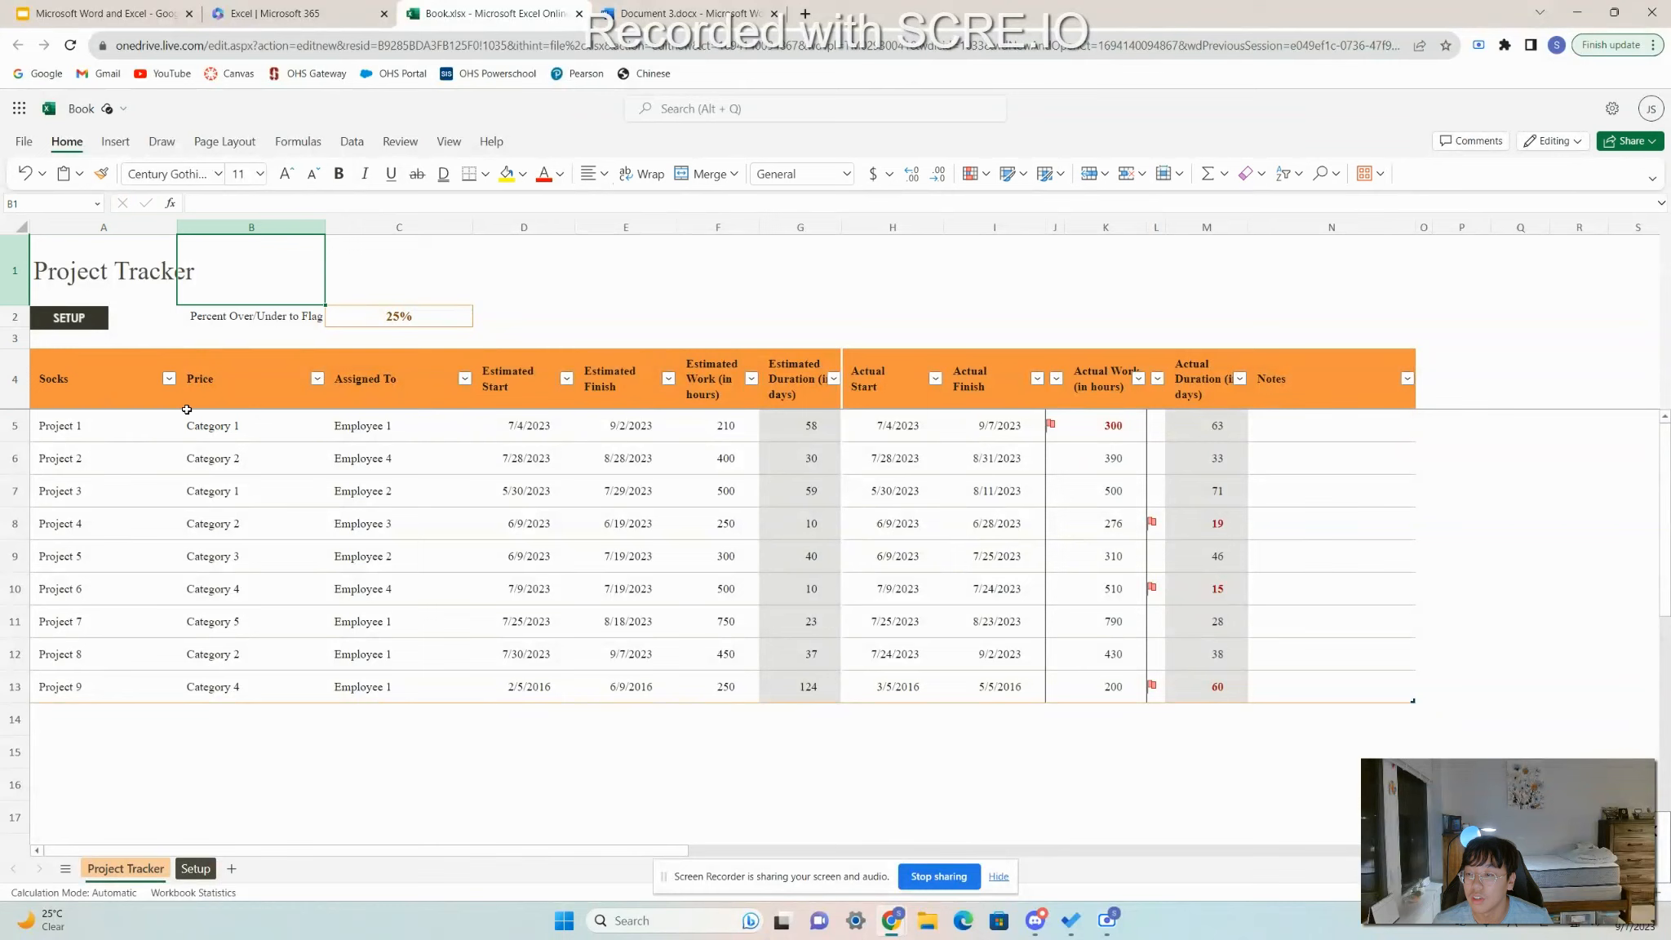
Replace the Project 1 entry in cell A5 with the person's first name in possessive form followed by Socks.
{"action": "double_click", "coordinate": [107, 436]}
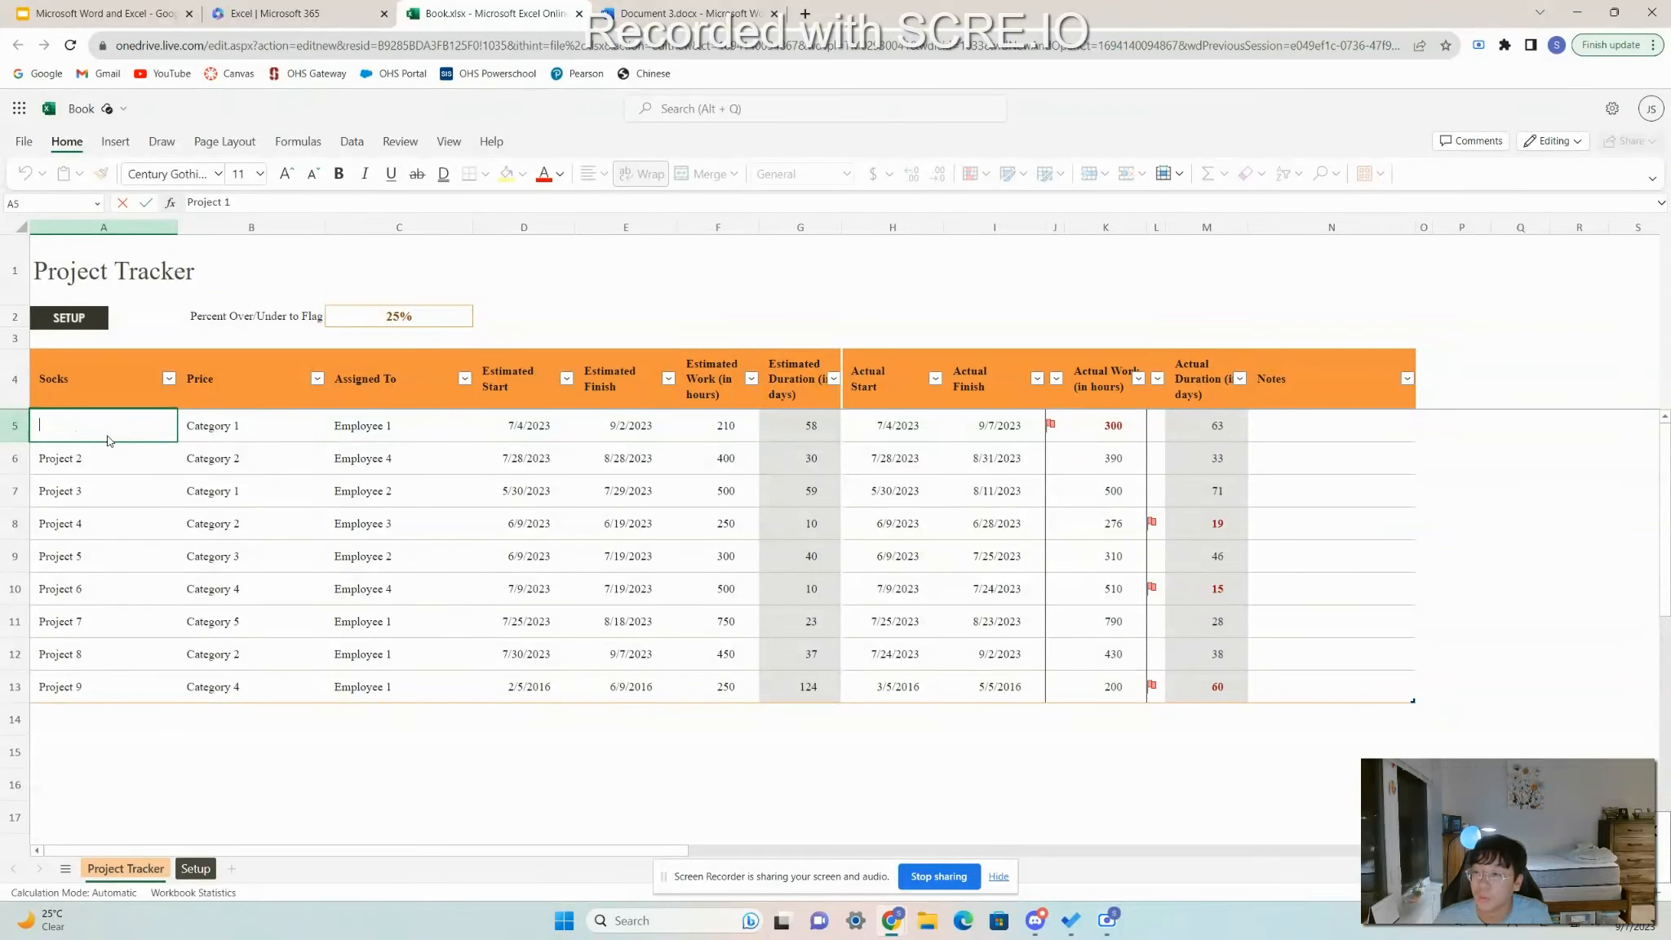
{"action": "type", "text": "Jaebin'"}
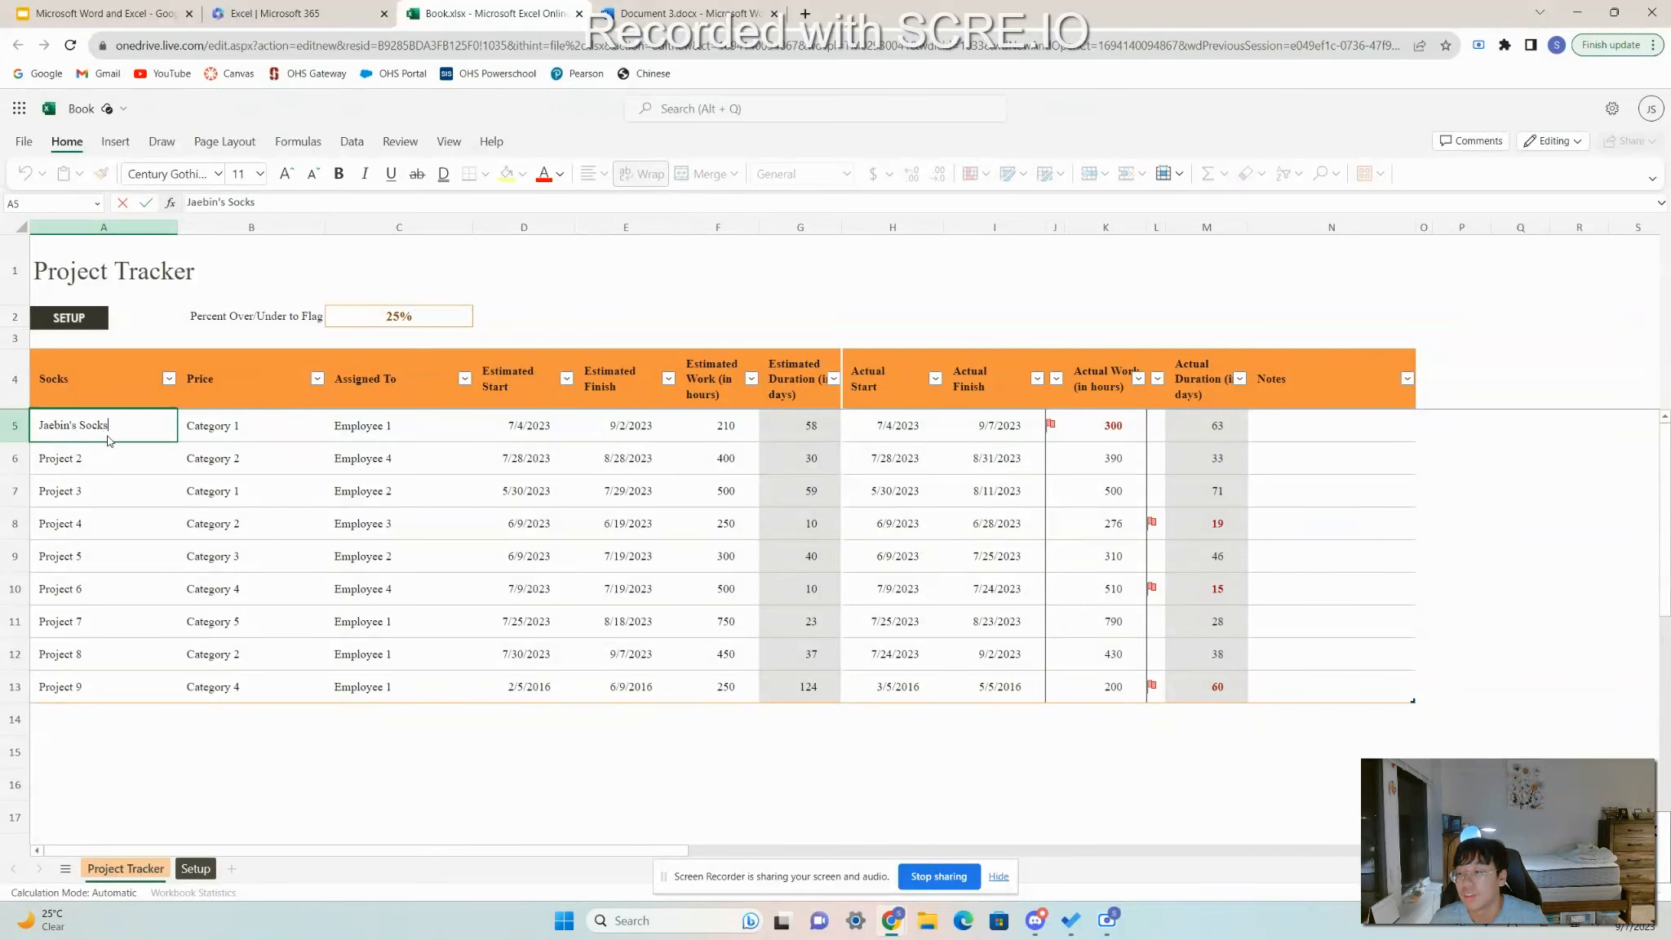
{"action": "type", "text": "s Socks"}
Try to replace the Category 1 entry in cell B5 with 10 cedes as the price.
{"action": "double_click", "coordinate": [229, 438]}
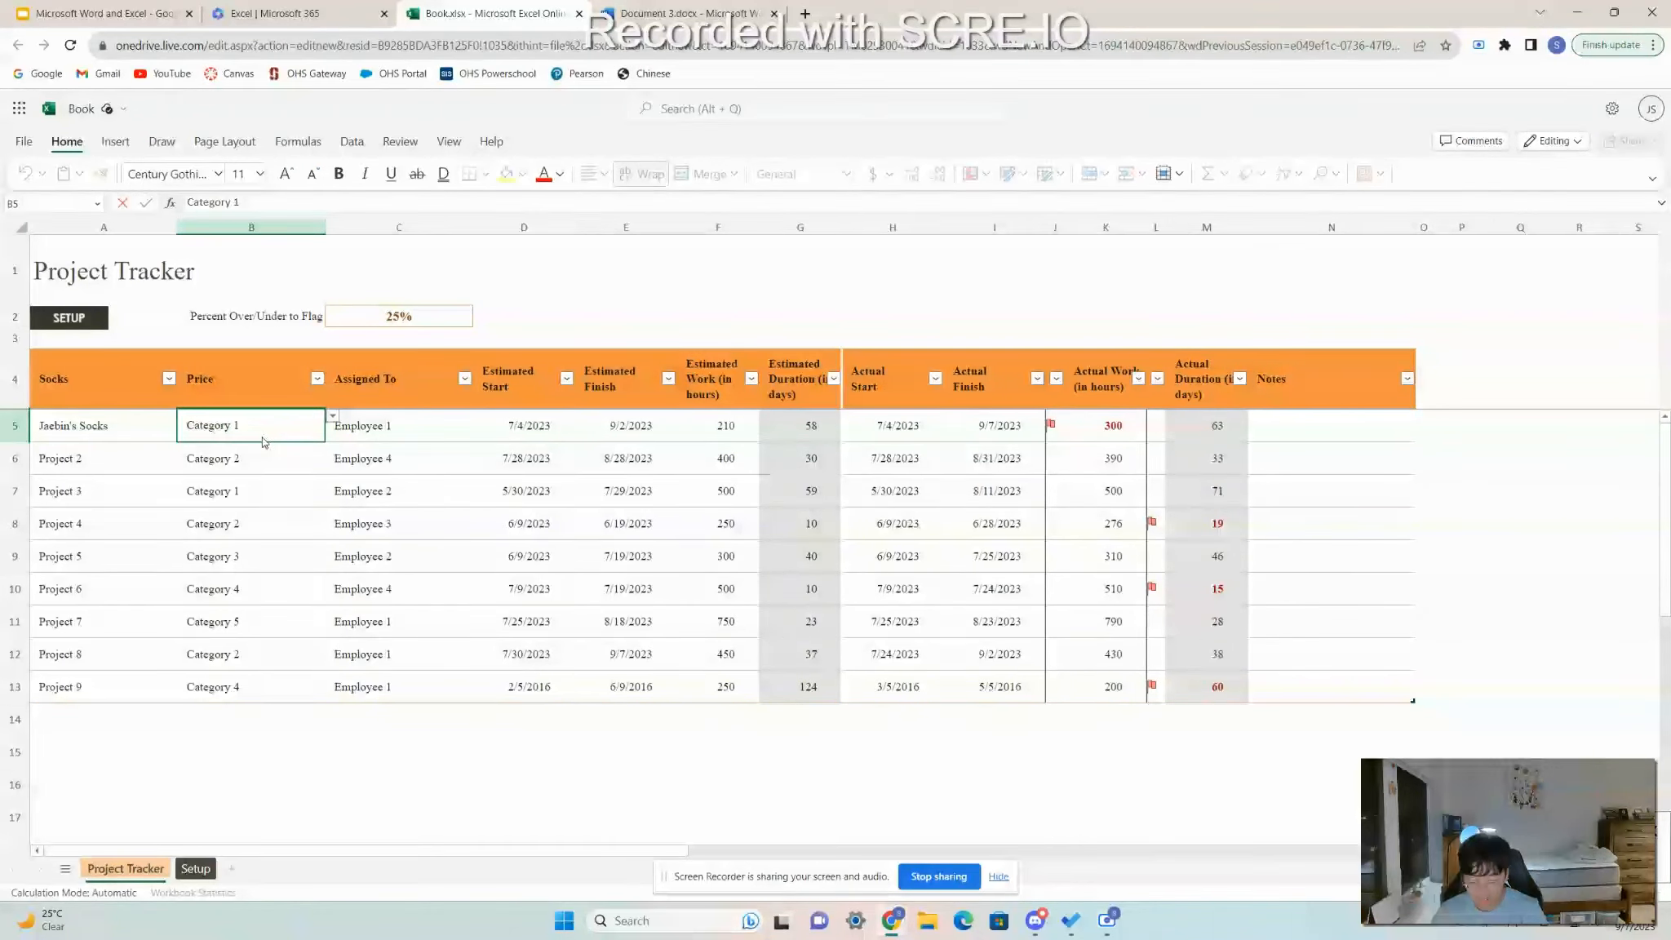
{"action": "key", "text": "BackSpace"}
{"action": "key", "text": "BackSpace"}
{"action": "key", "text": "BackSpace"}
{"action": "key", "text": "BackSpace"}
{"action": "key", "text": "BackSpace"}
{"action": "key", "text": "BackSpace"}
{"action": "key", "text": "BackSpace"}
{"action": "key", "text": "BackSpace"}
{"action": "key", "text": "BackSpace"}
{"action": "key", "text": "BackSpace"}
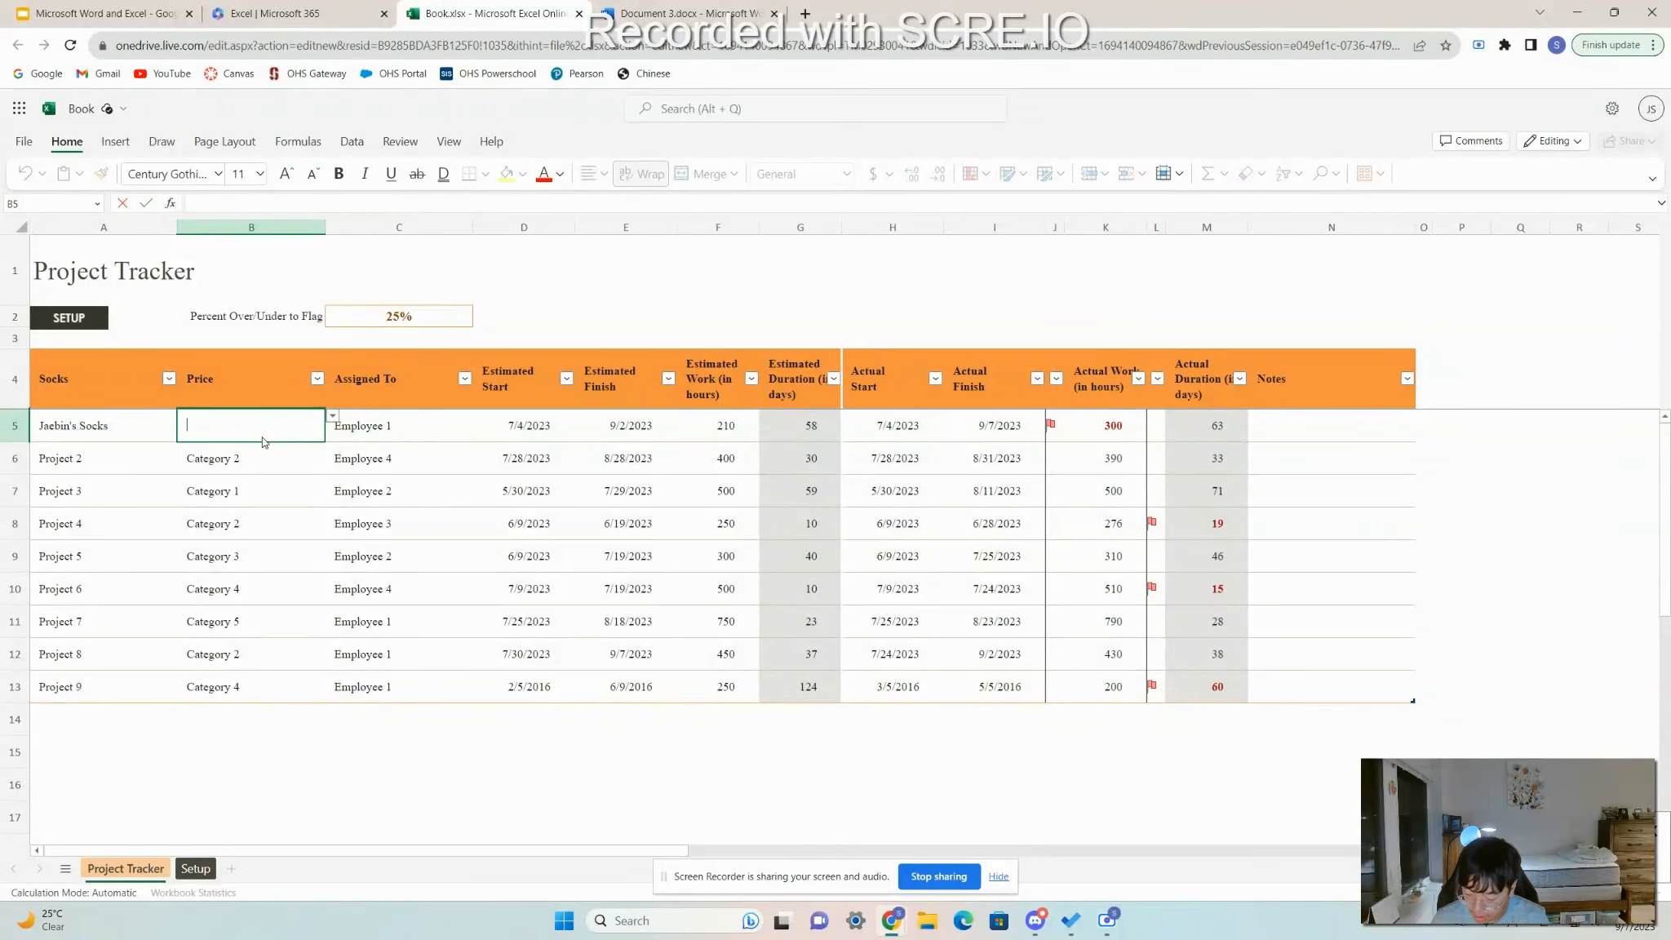
{"action": "key", "text": "BackSpace"}
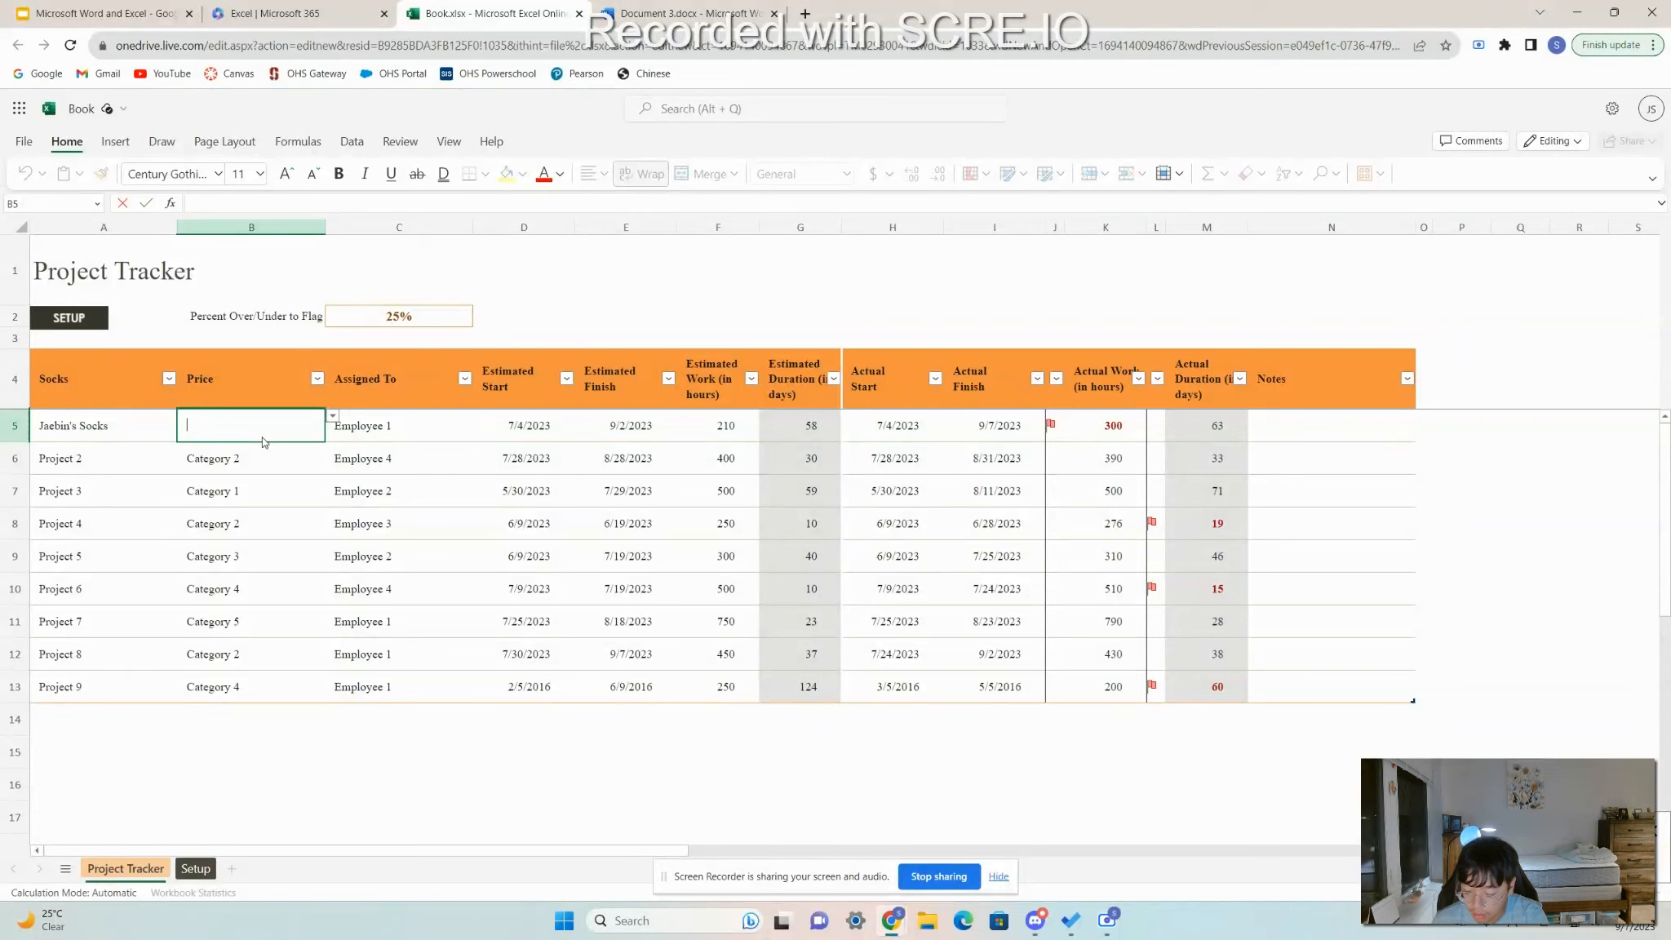
{"action": "type", "text": "10 cedes"}
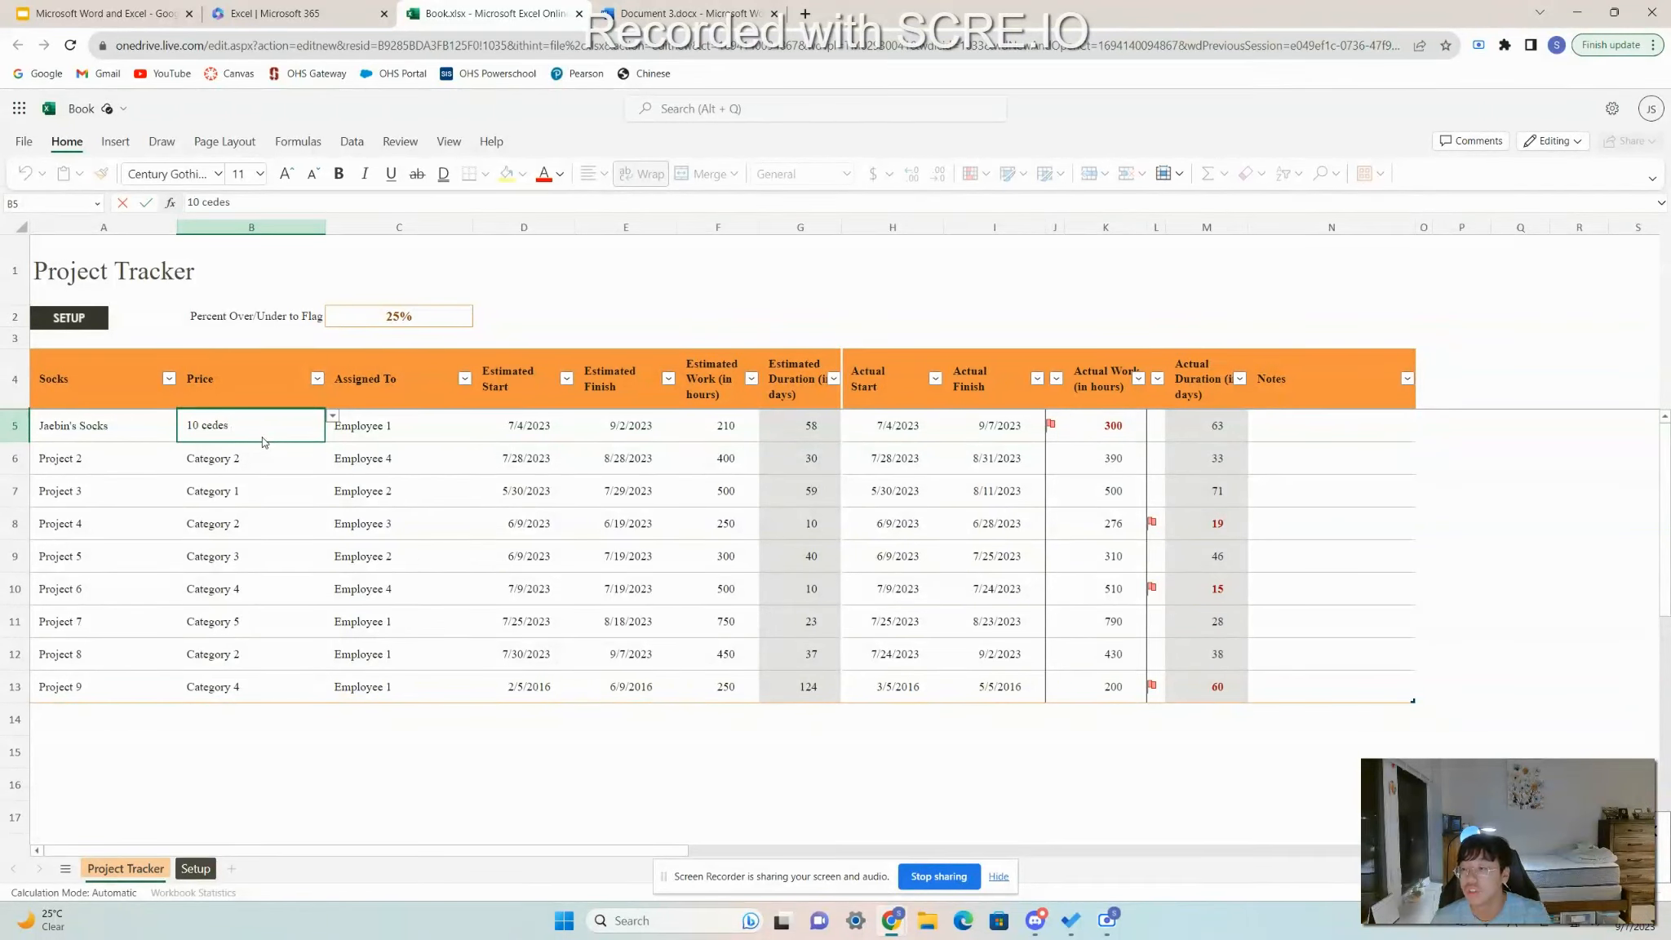
{"action": "left_click", "coordinate": [129, 464]}
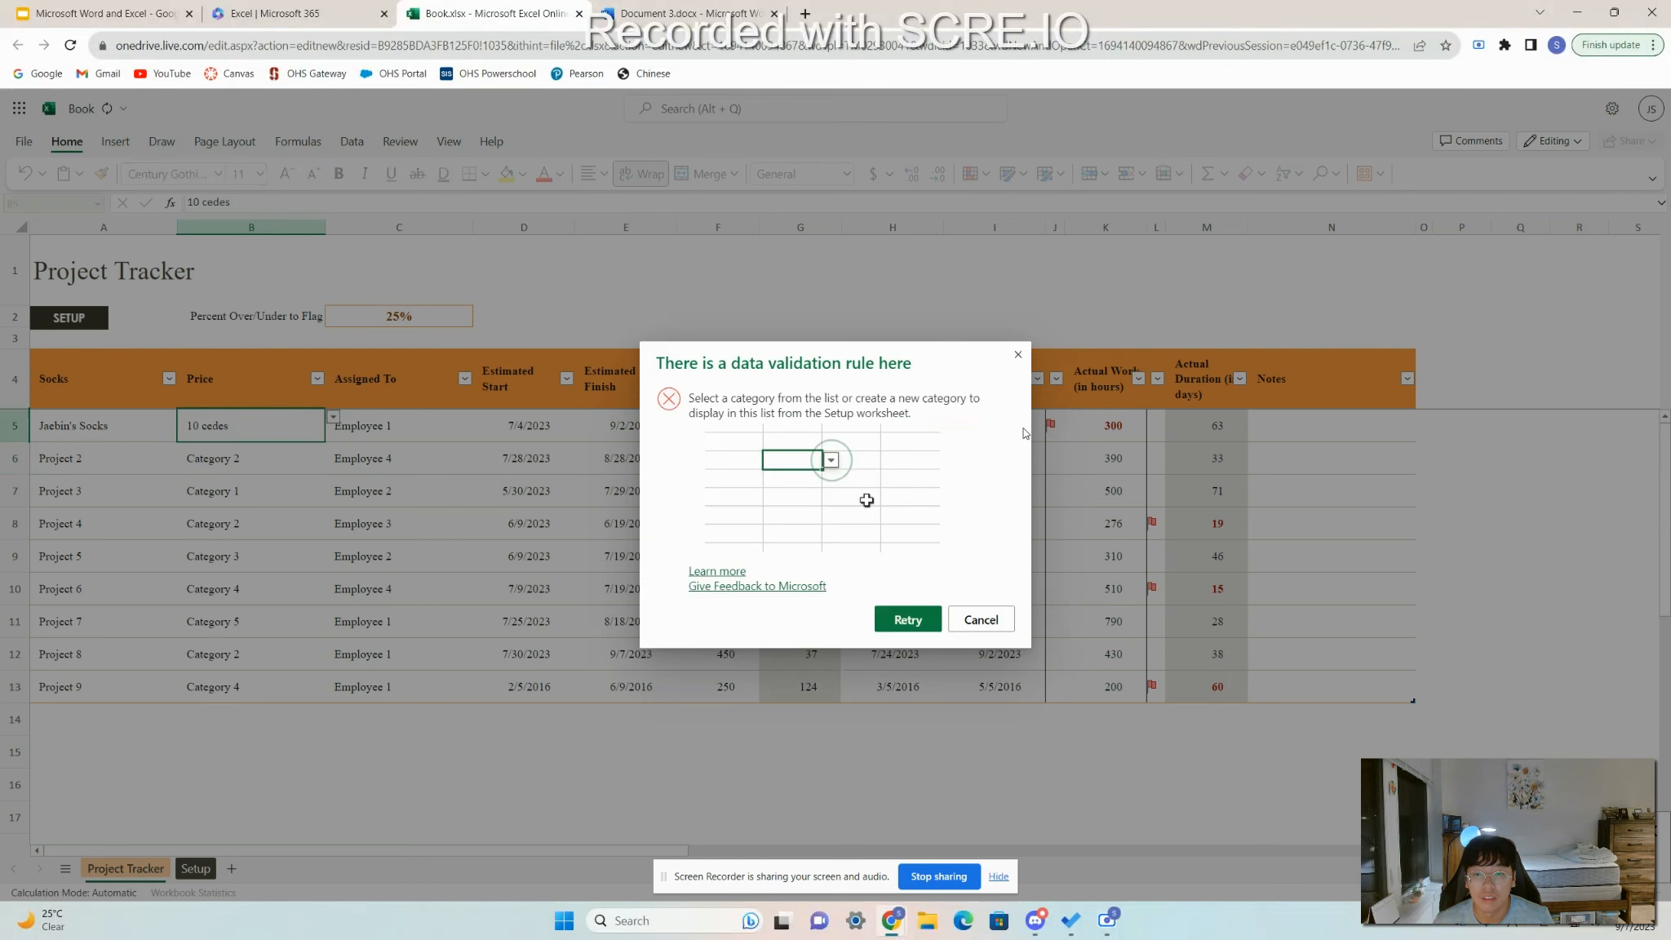
{"action": "left_click", "coordinate": [1012, 628]}
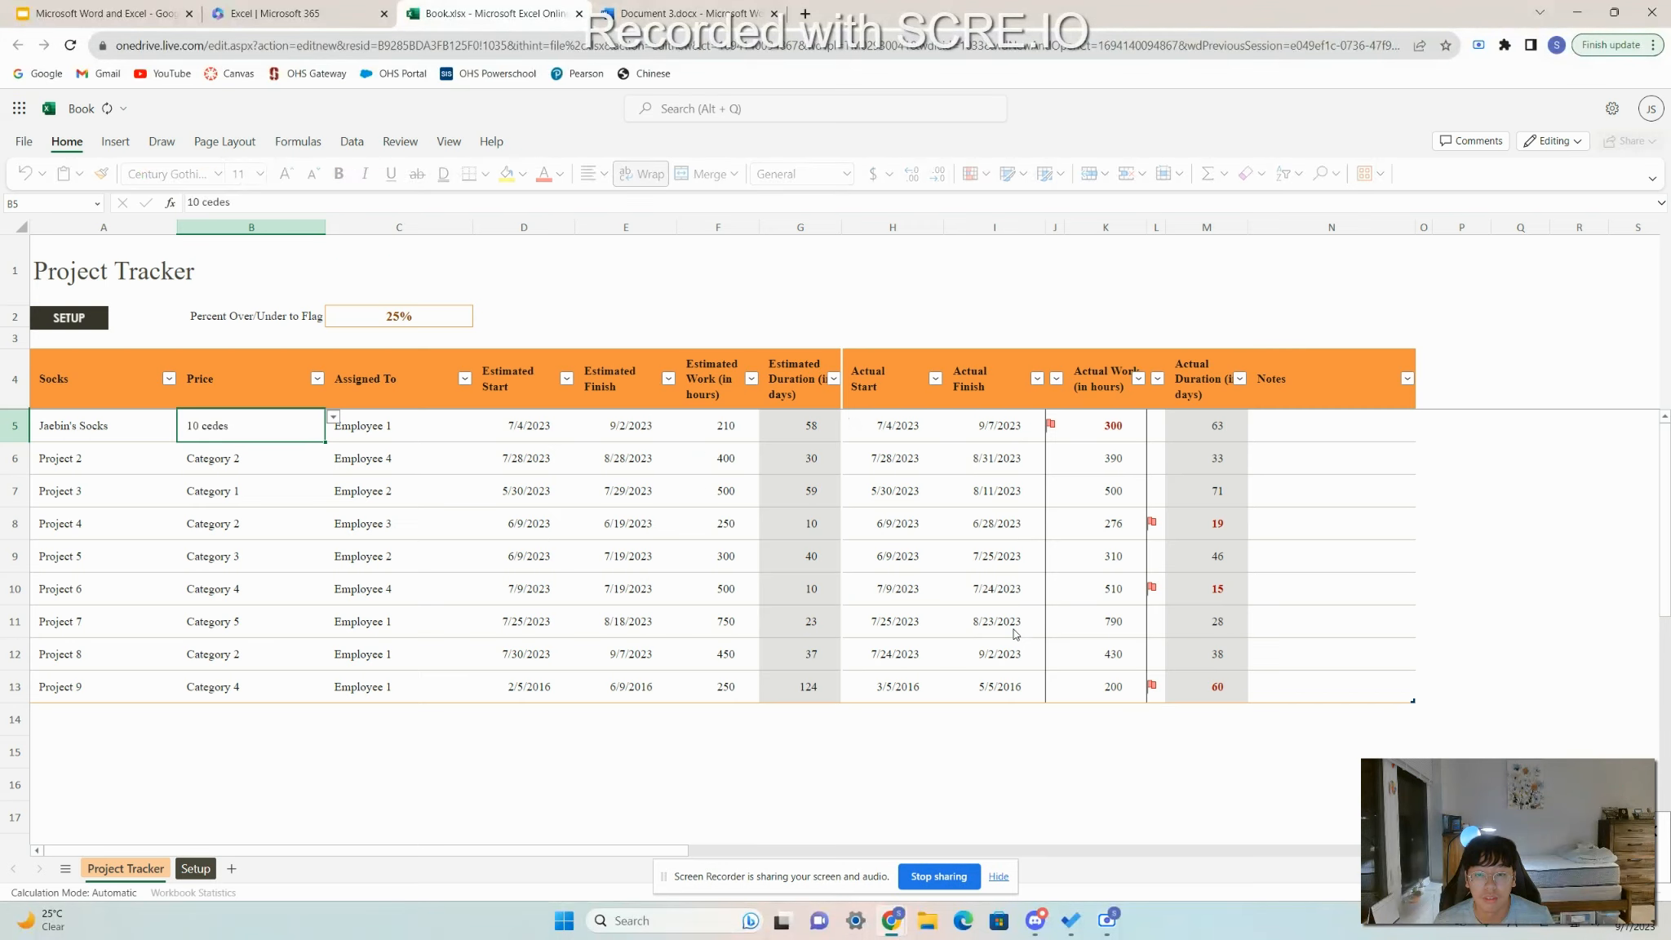
Try again to enter the price in cell B5, this time as 10 Cedes, and dismiss the validation alert.
{"action": "left_click", "coordinate": [255, 422]}
{"action": "double_click", "coordinate": [218, 426]}
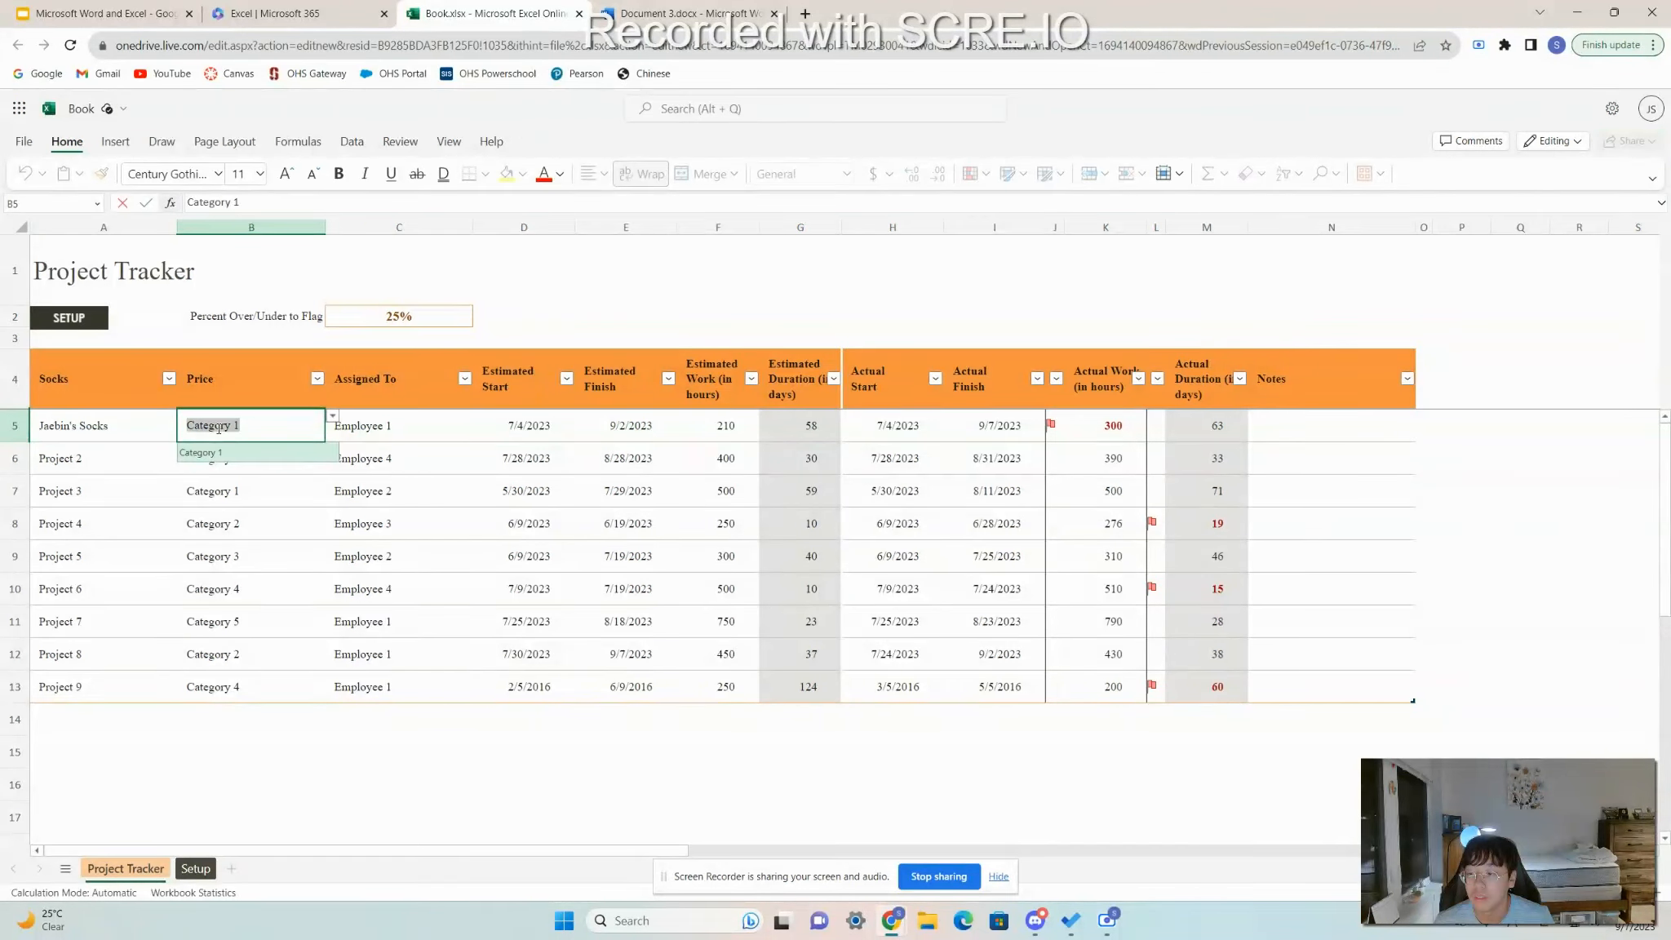
{"action": "type", "text": "10 C"}
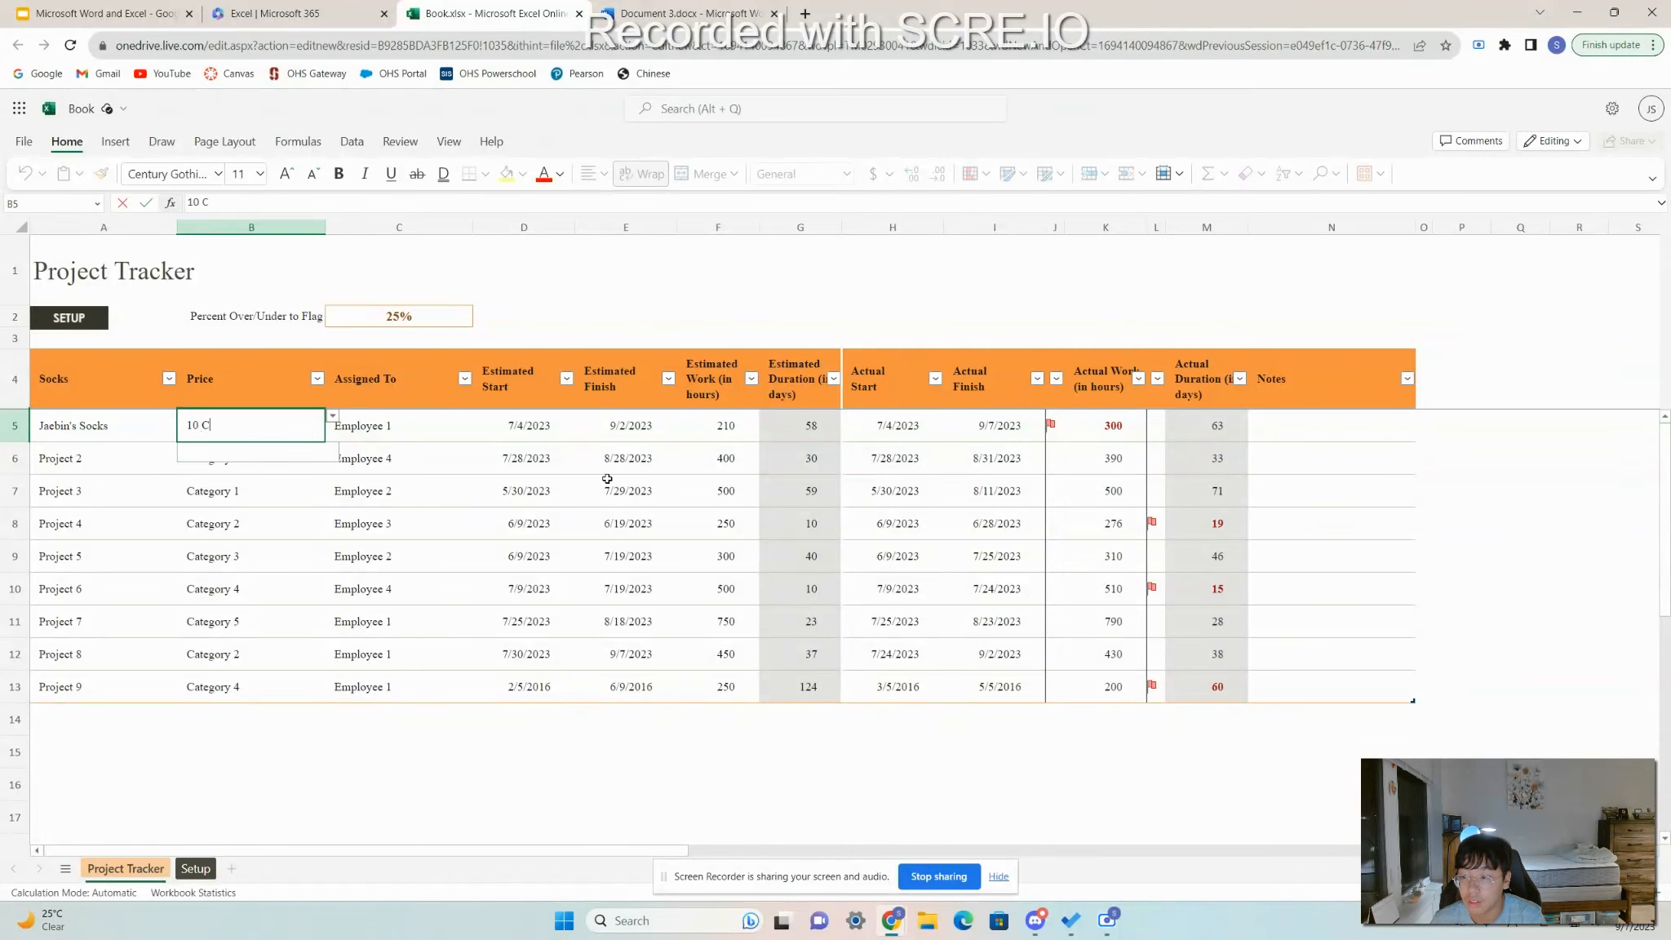
{"action": "type", "text": "edes"}
{"action": "key", "text": "Return"}
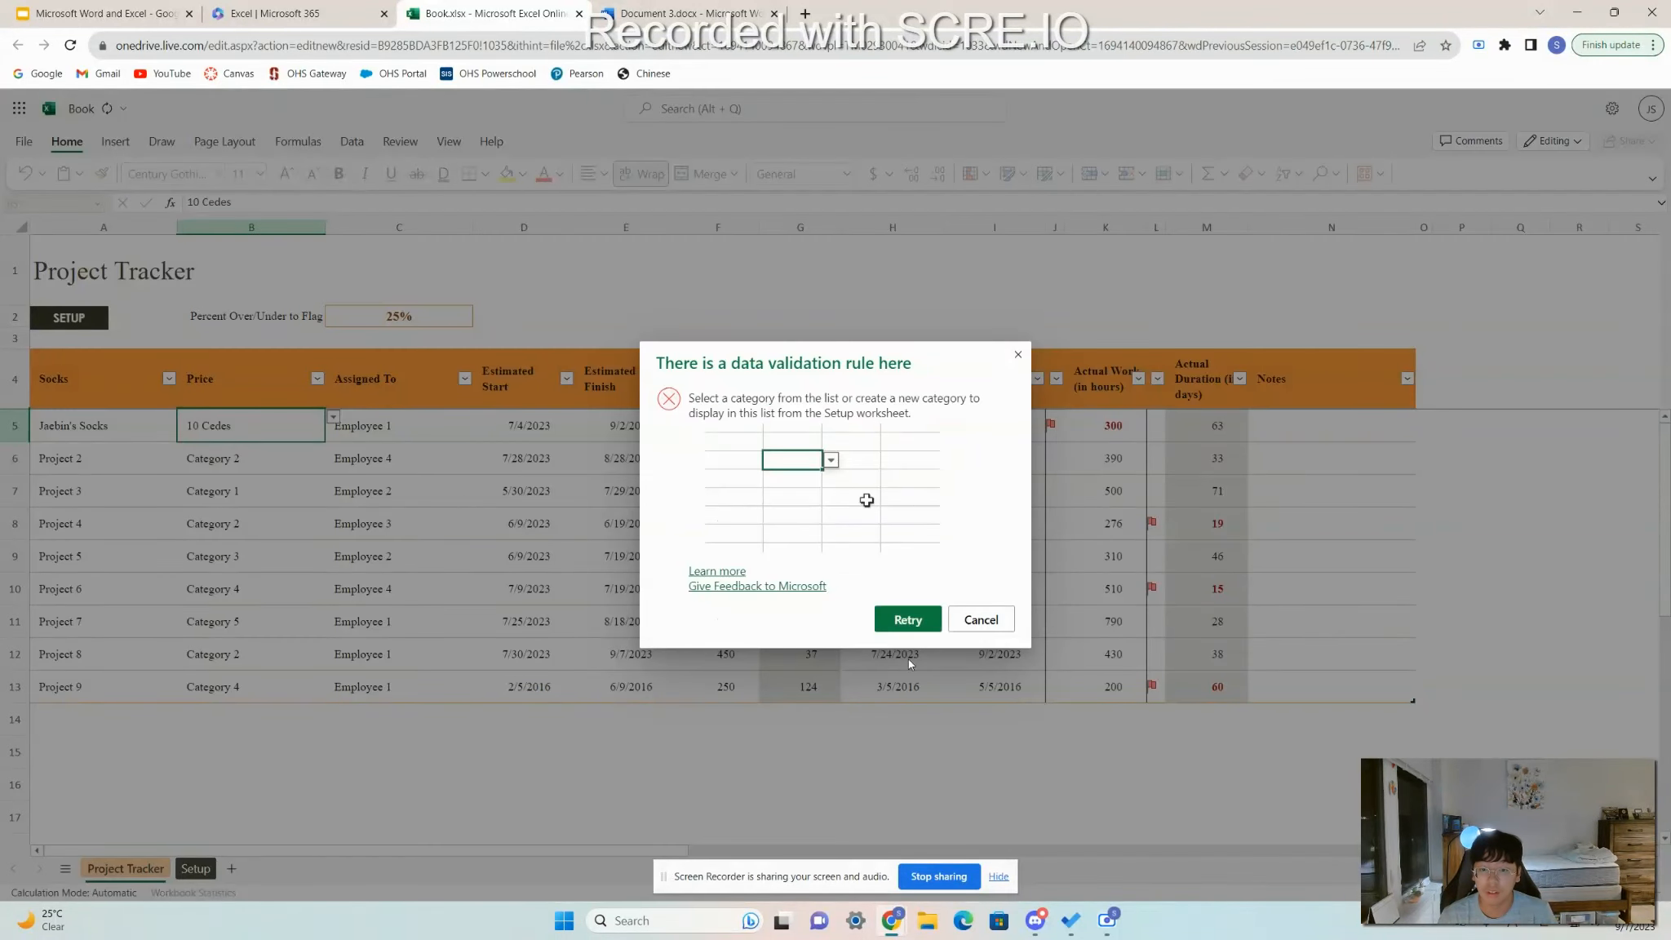
{"action": "left_click", "coordinate": [916, 622]}
{"action": "left_click", "coordinate": [247, 482]}
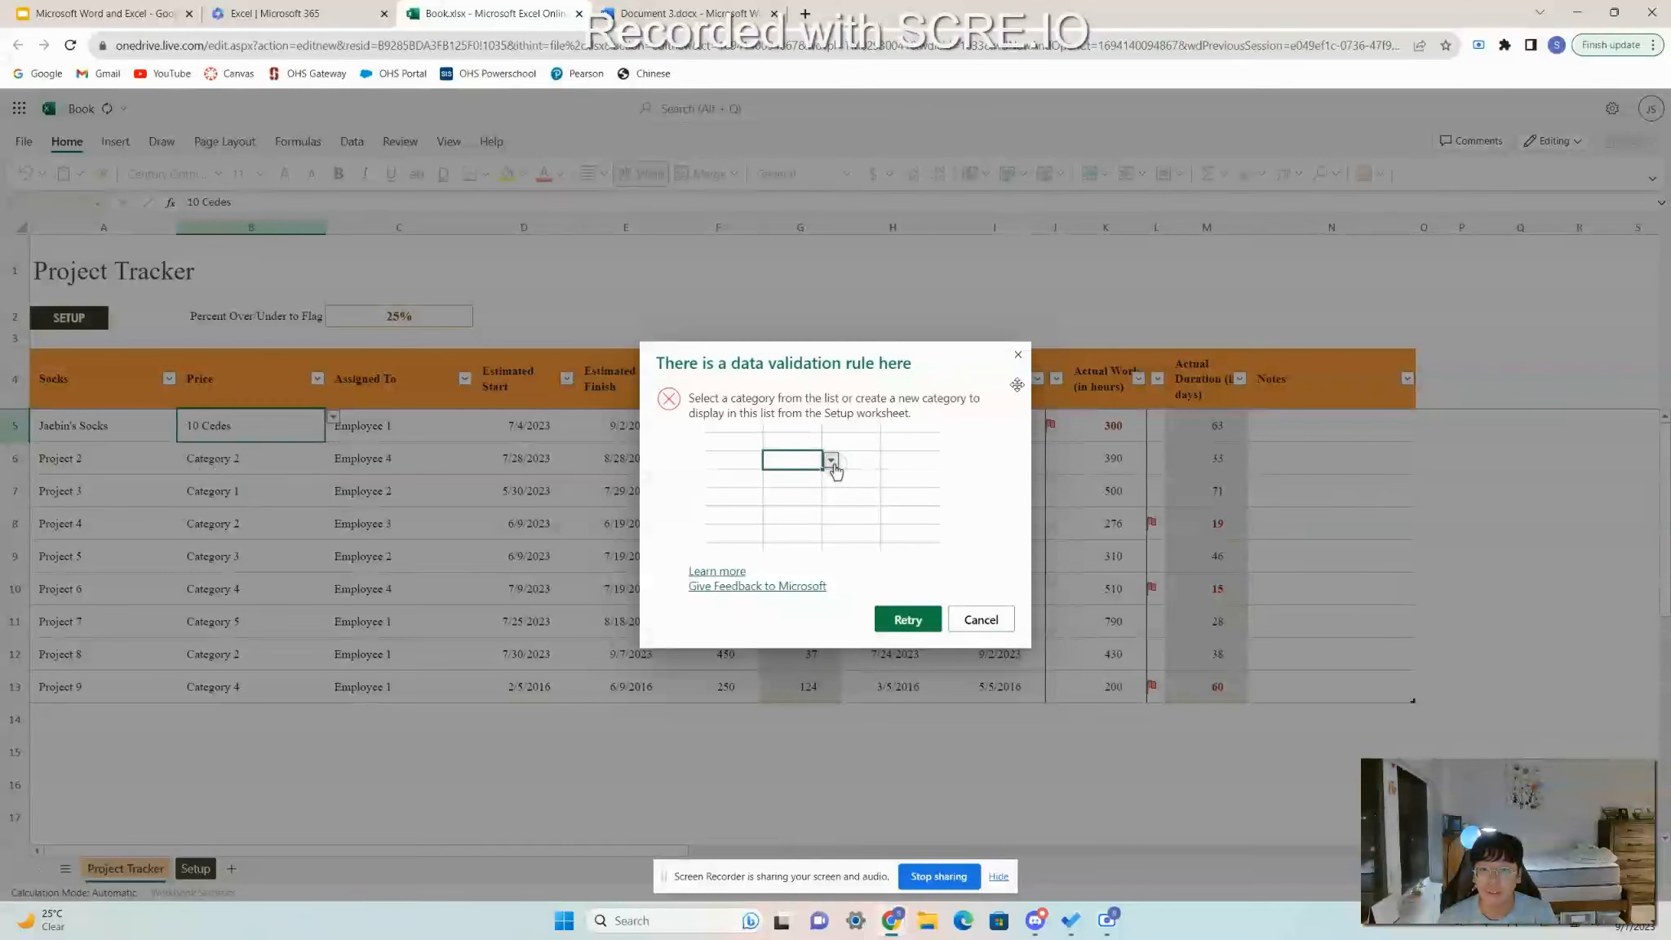
{"action": "left_click", "coordinate": [1018, 355]}
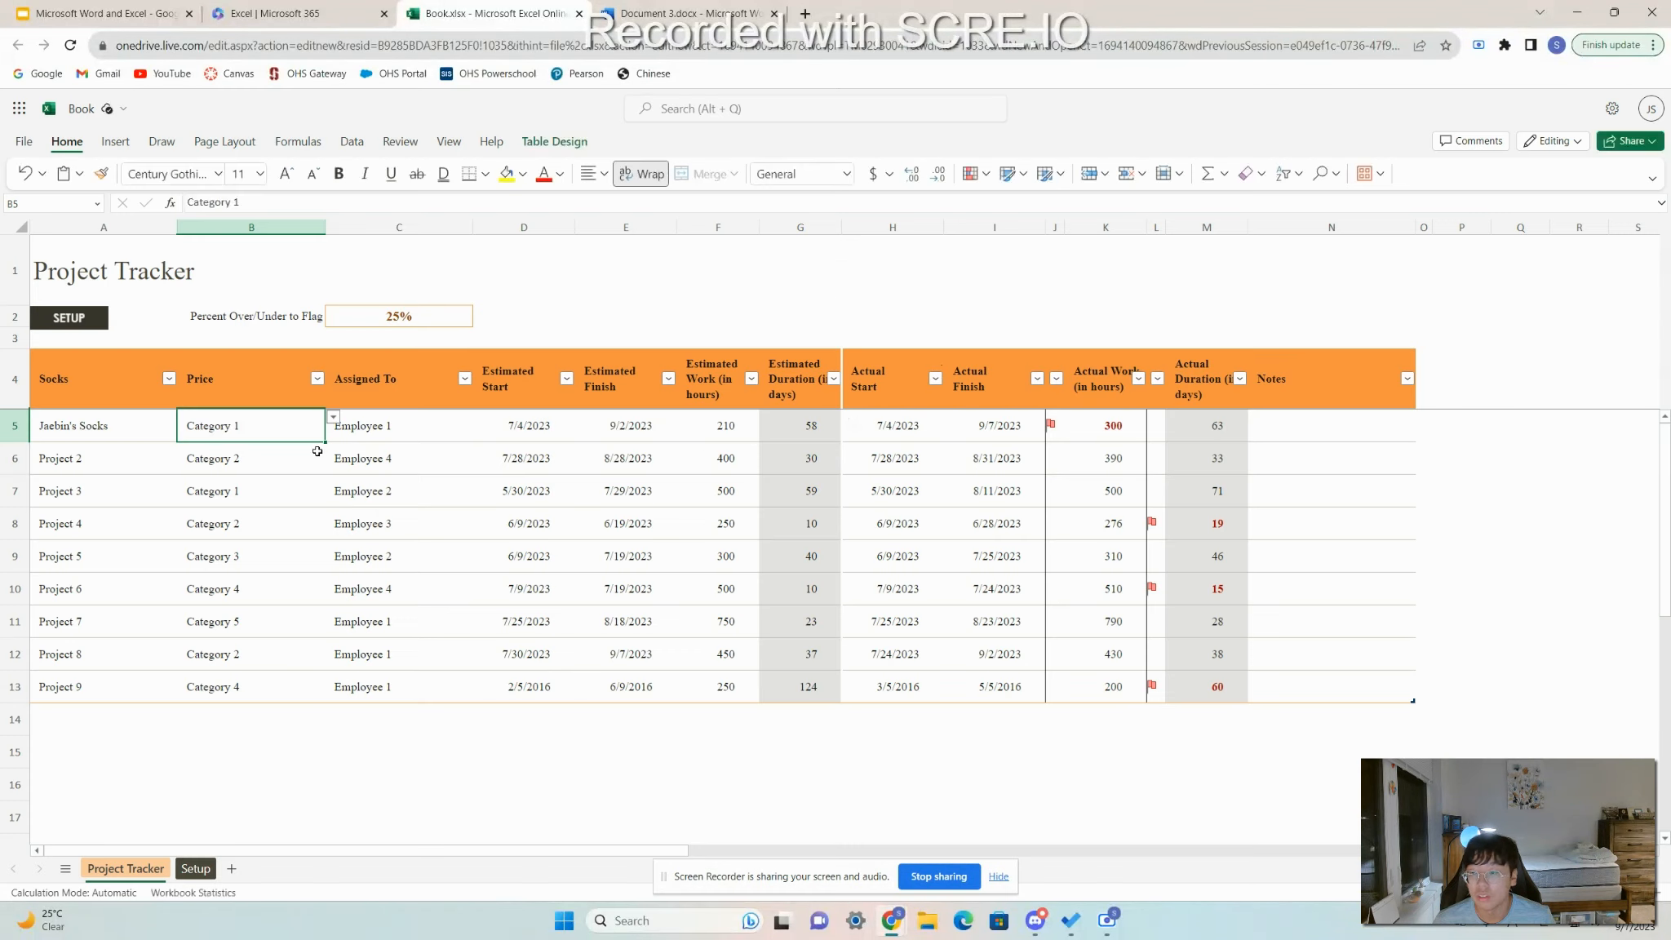
Choose Category 1 from the allowed values for cell B5 and try to overwrite it with the plain number 10.
{"action": "left_click", "coordinate": [333, 418]}
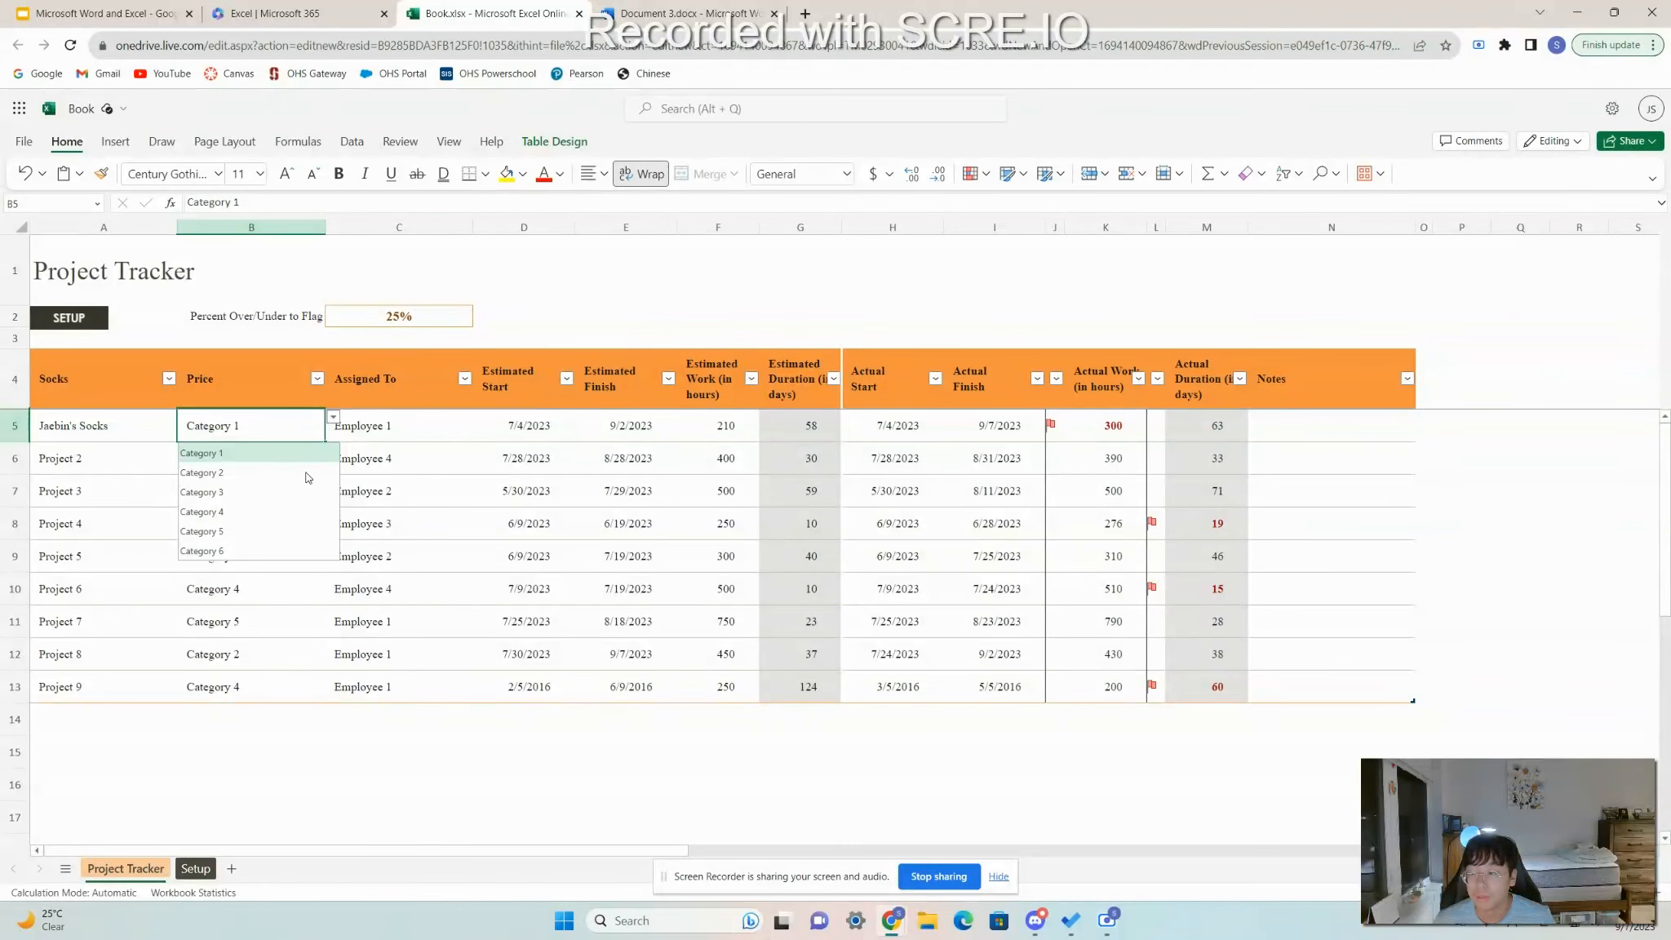
{"action": "left_click", "coordinate": [268, 456]}
{"action": "double_click", "coordinate": [272, 427]}
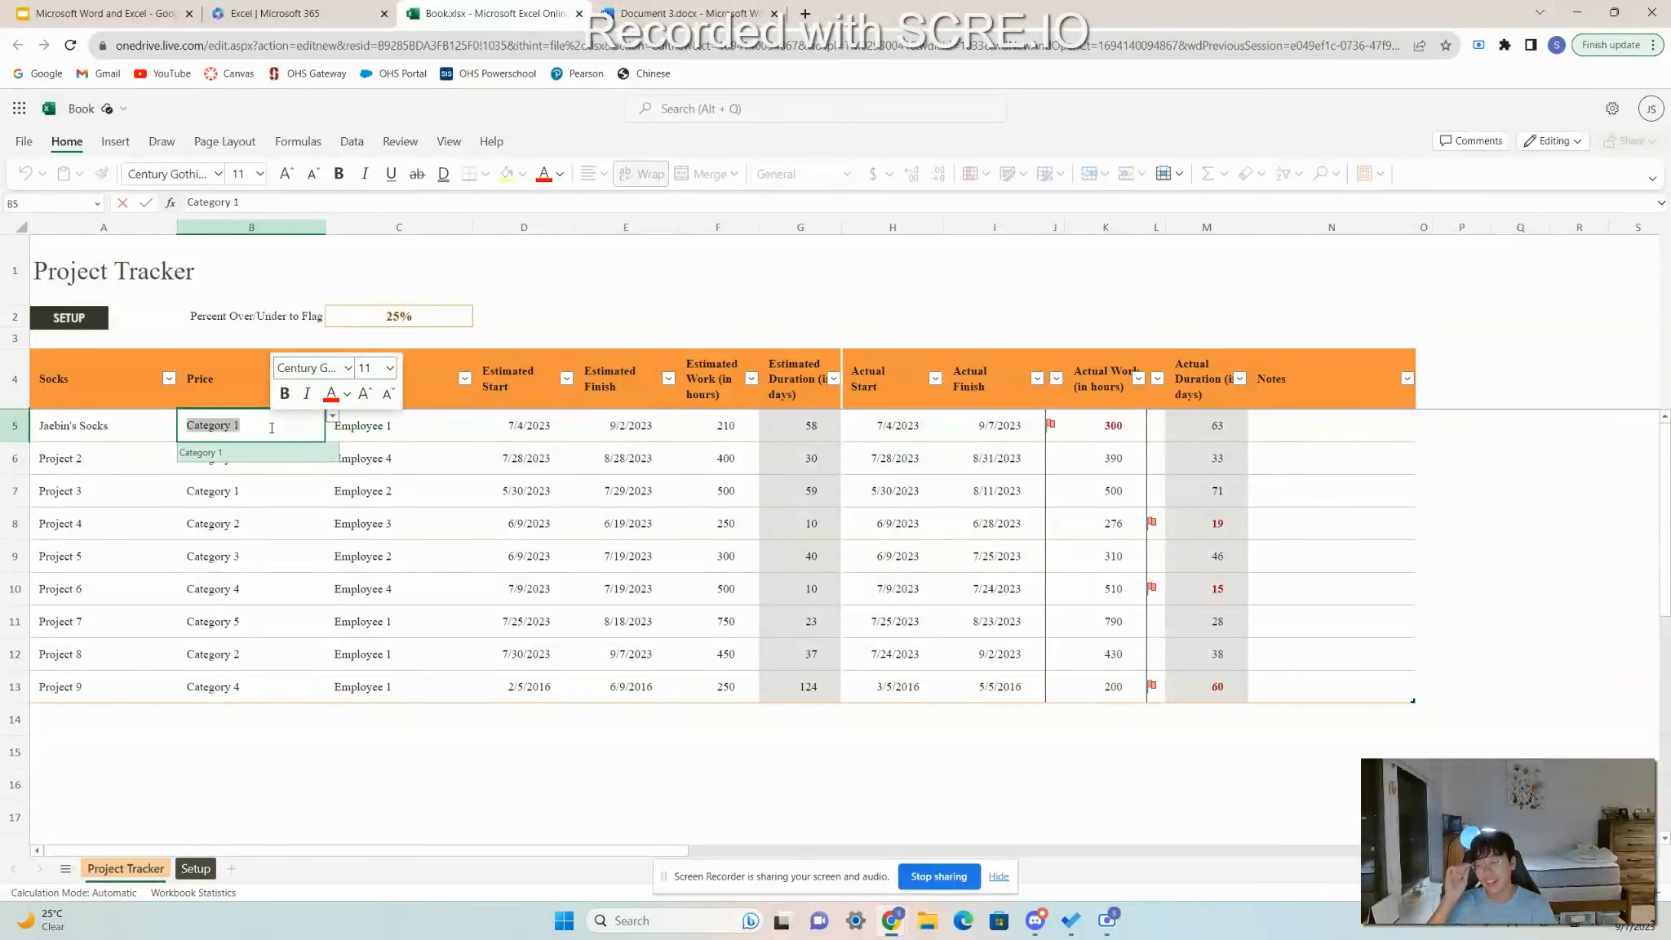
{"action": "type", "text": "1"}
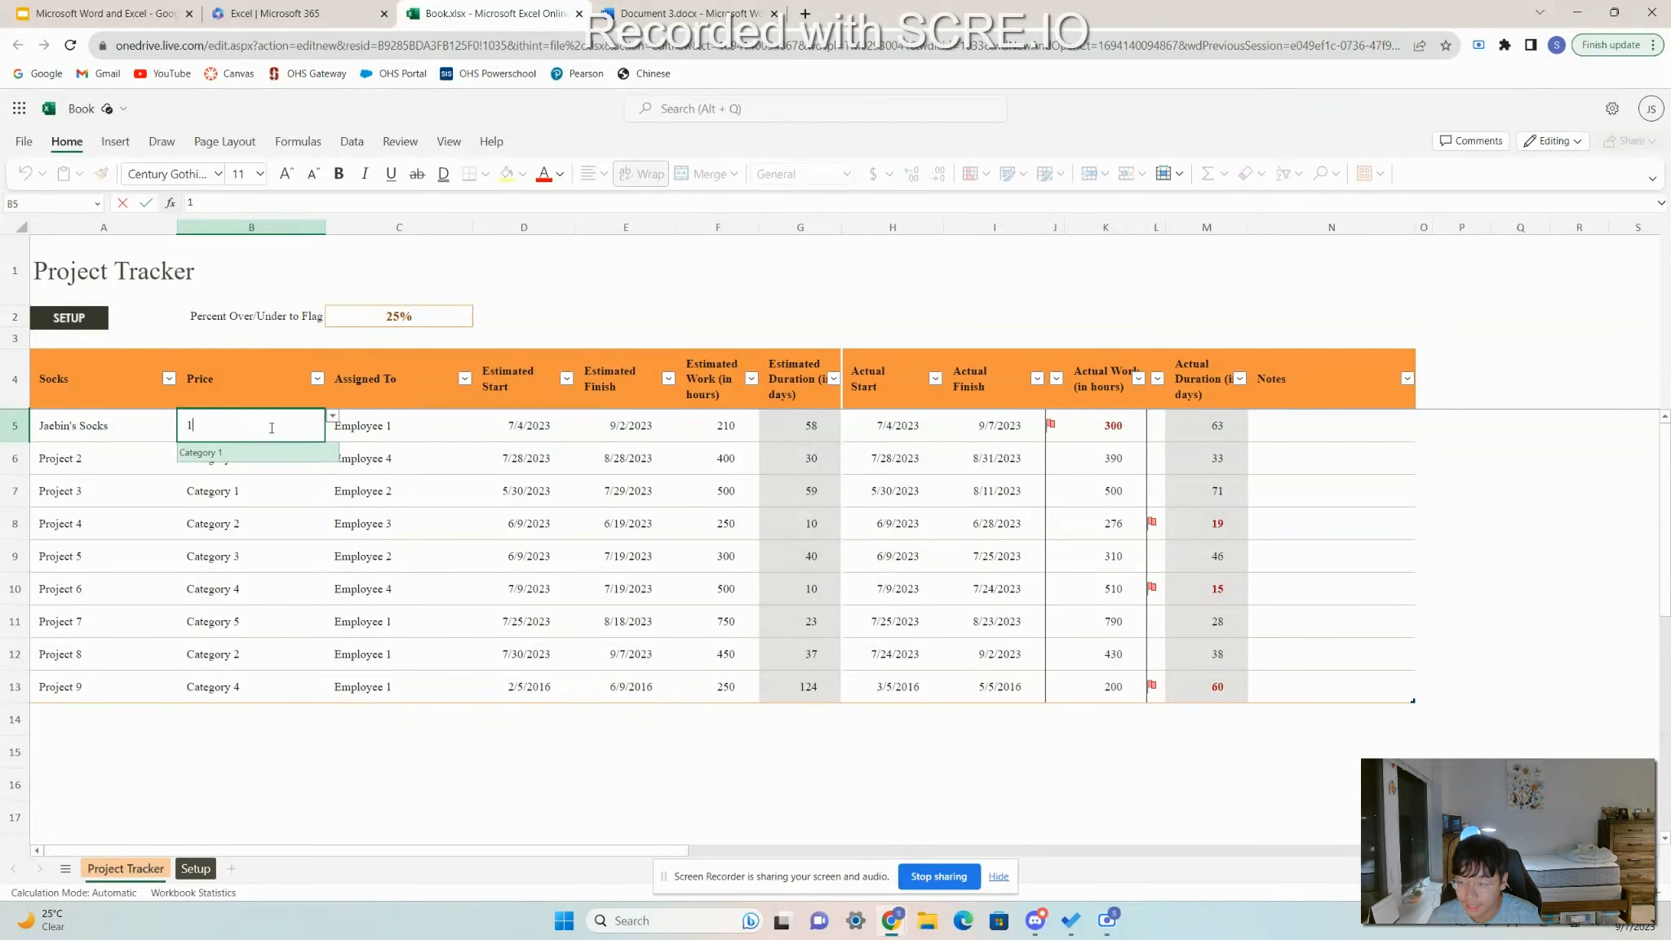
{"action": "type", "text": "0"}
{"action": "key", "text": "Return"}
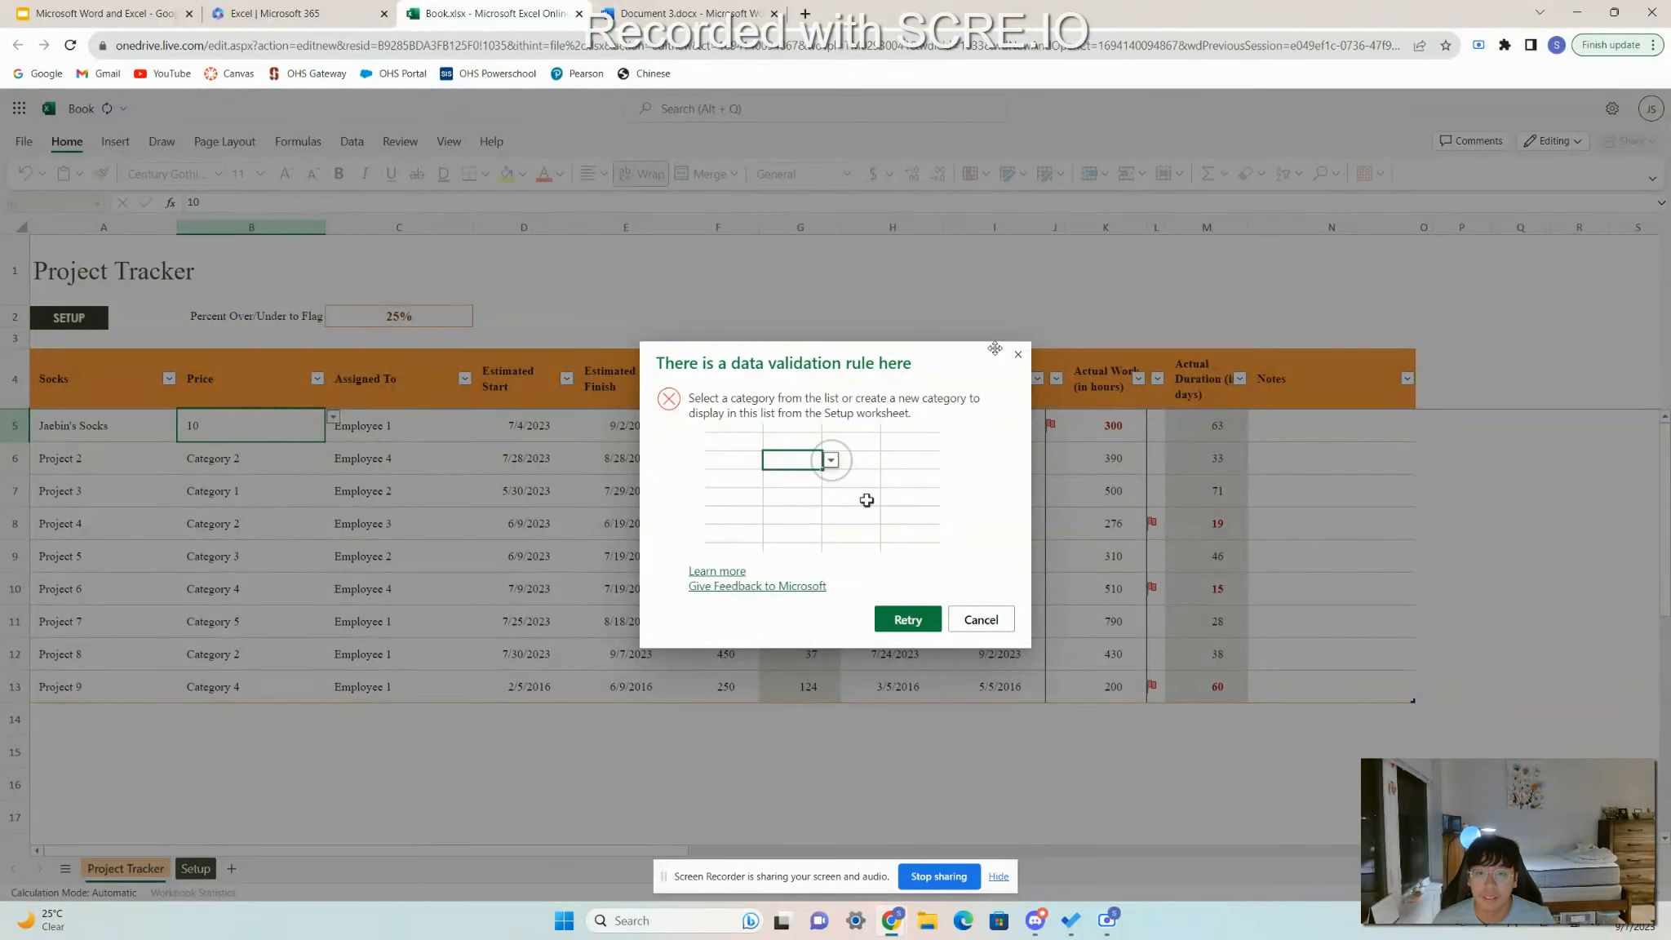
{"action": "left_click", "coordinate": [1017, 354]}
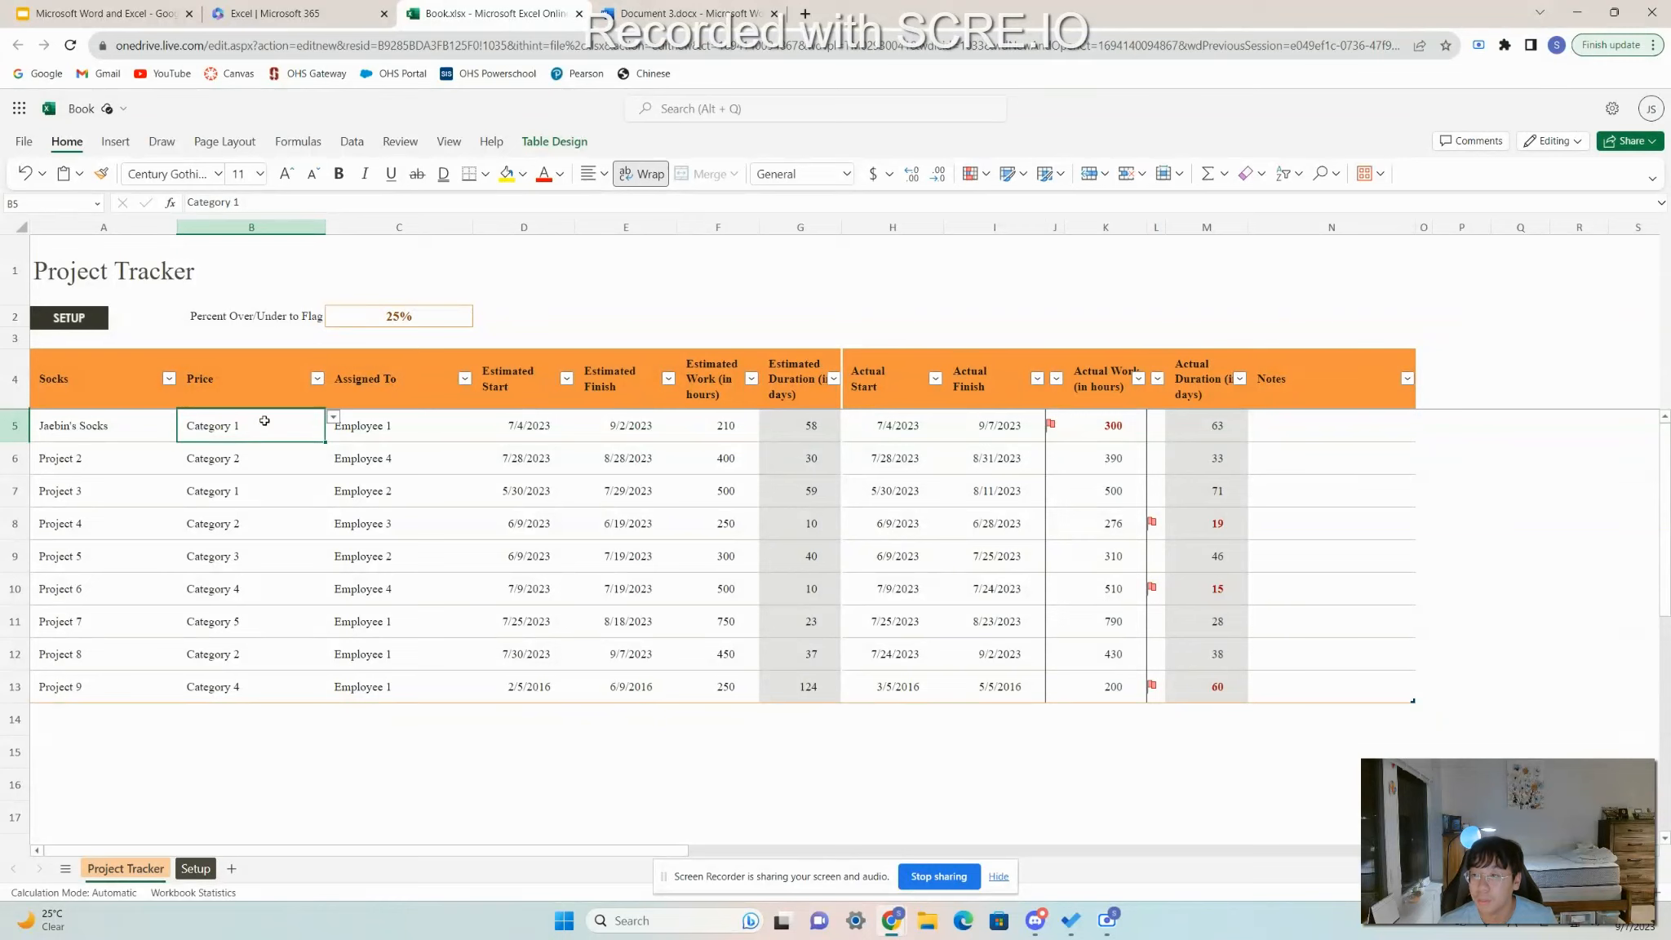
Set cell B5 to Category 2 from its allowed values and switch it back to Category 1.
{"action": "double_click", "coordinate": [249, 427]}
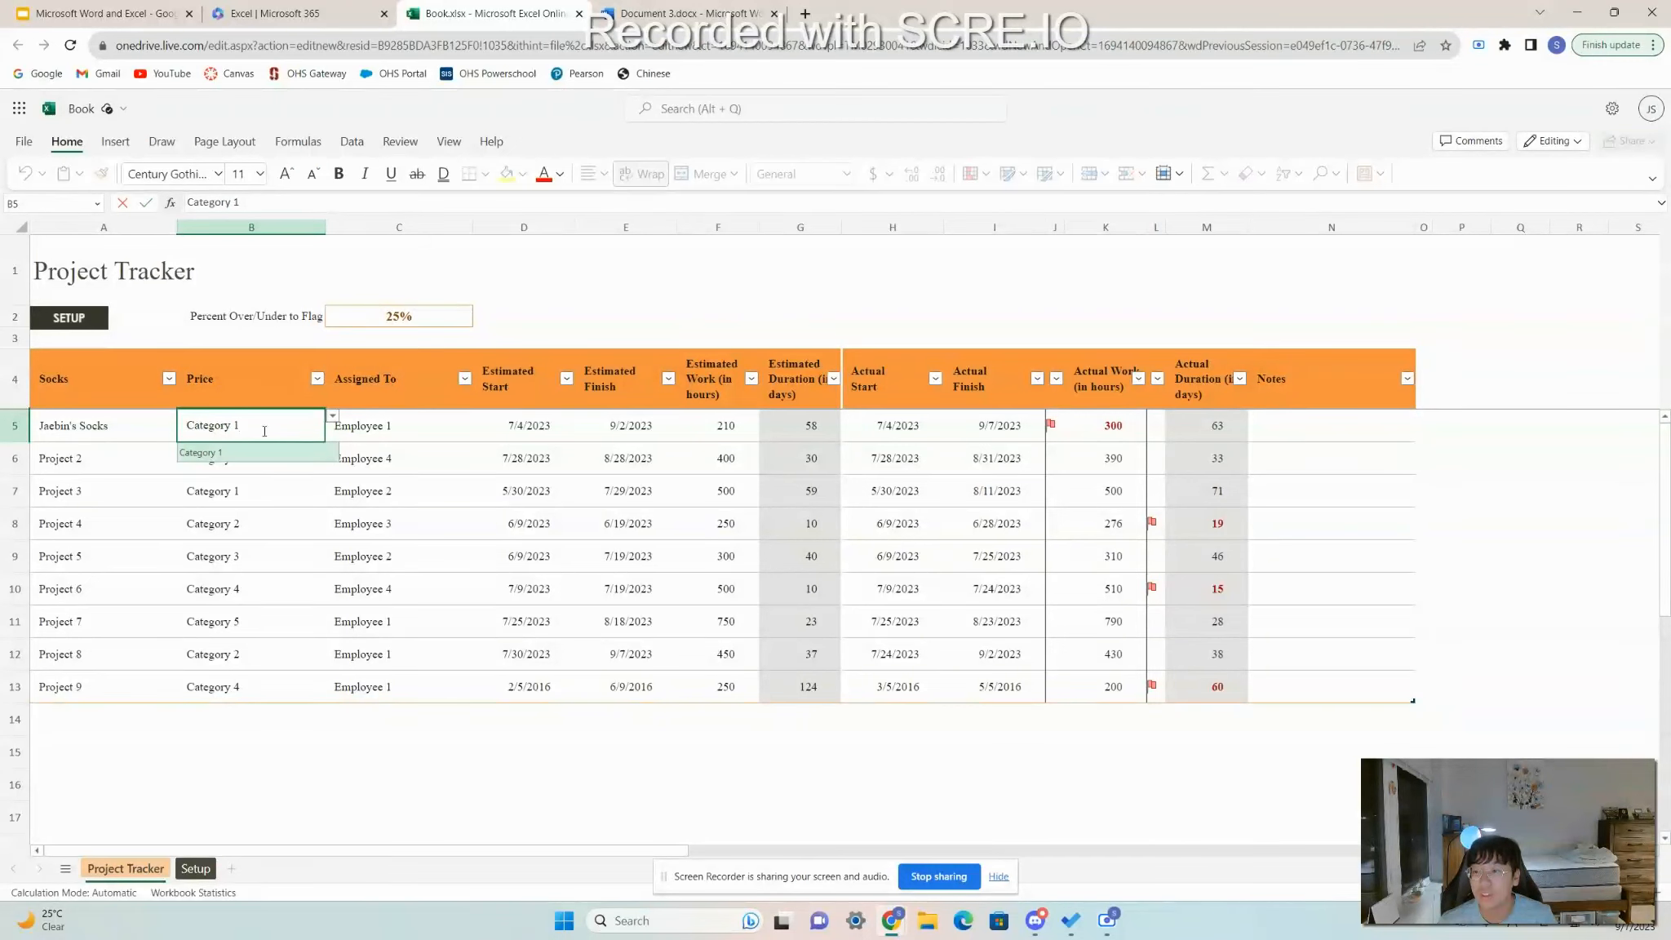
{"action": "left_click_drag", "start_coordinate": [265, 429], "coordinate": [149, 427]}
{"action": "left_click", "coordinate": [392, 584]}
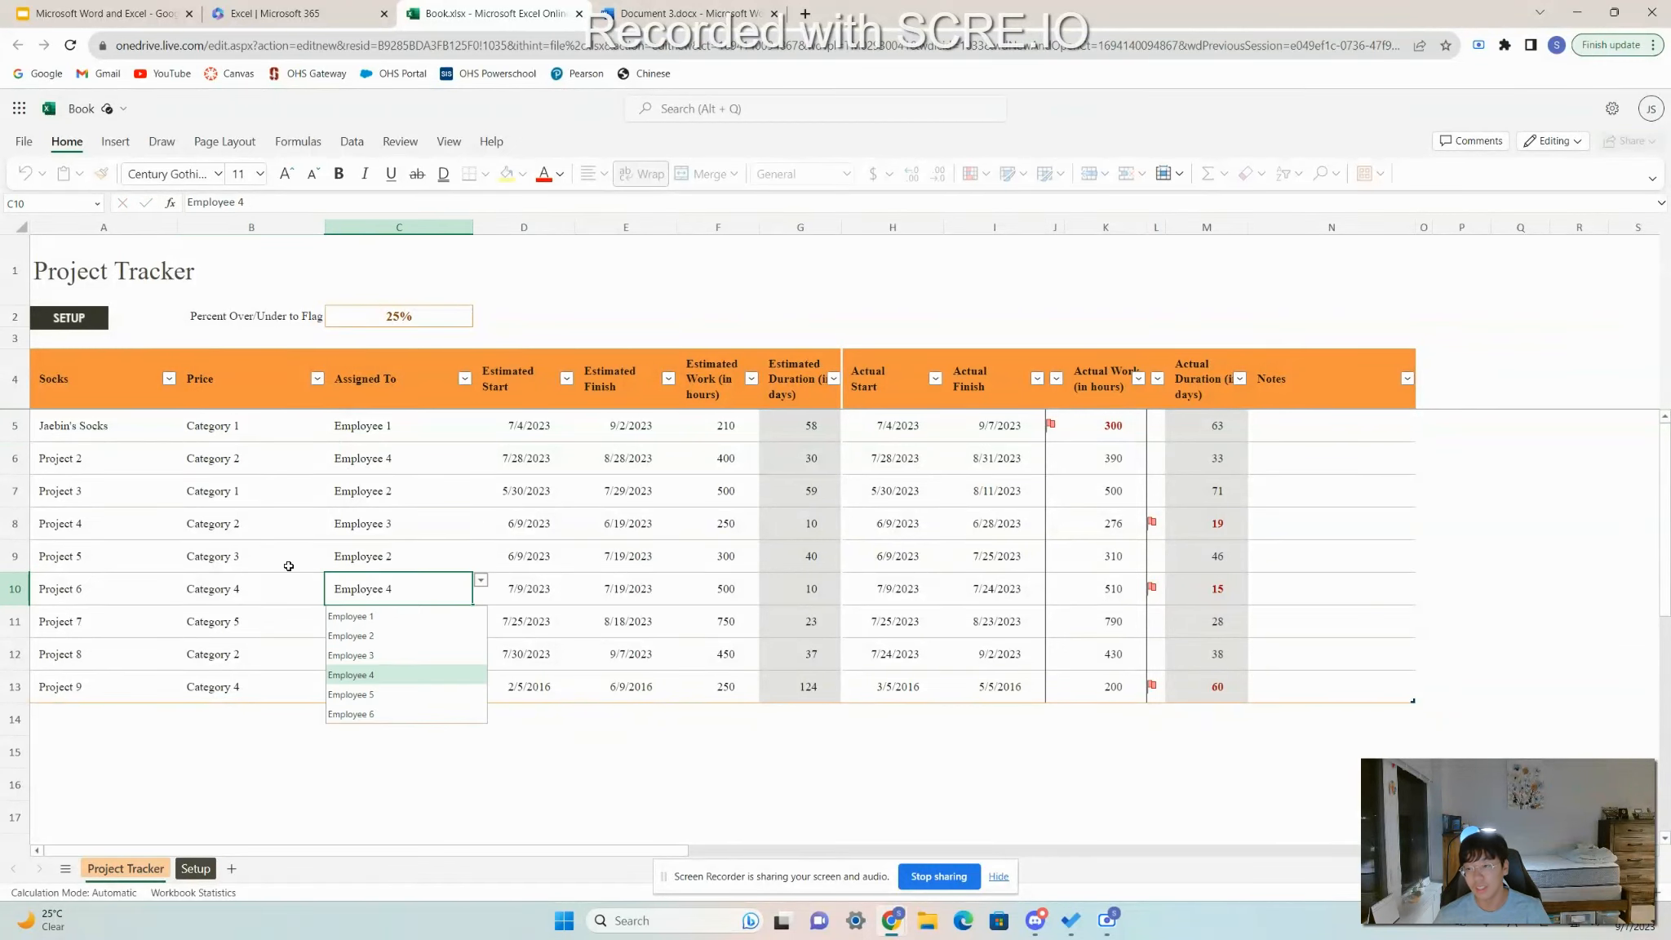
{"action": "left_click", "coordinate": [225, 459]}
{"action": "double_click", "coordinate": [259, 437]}
{"action": "left_click_drag", "start_coordinate": [261, 438], "coordinate": [175, 437]}
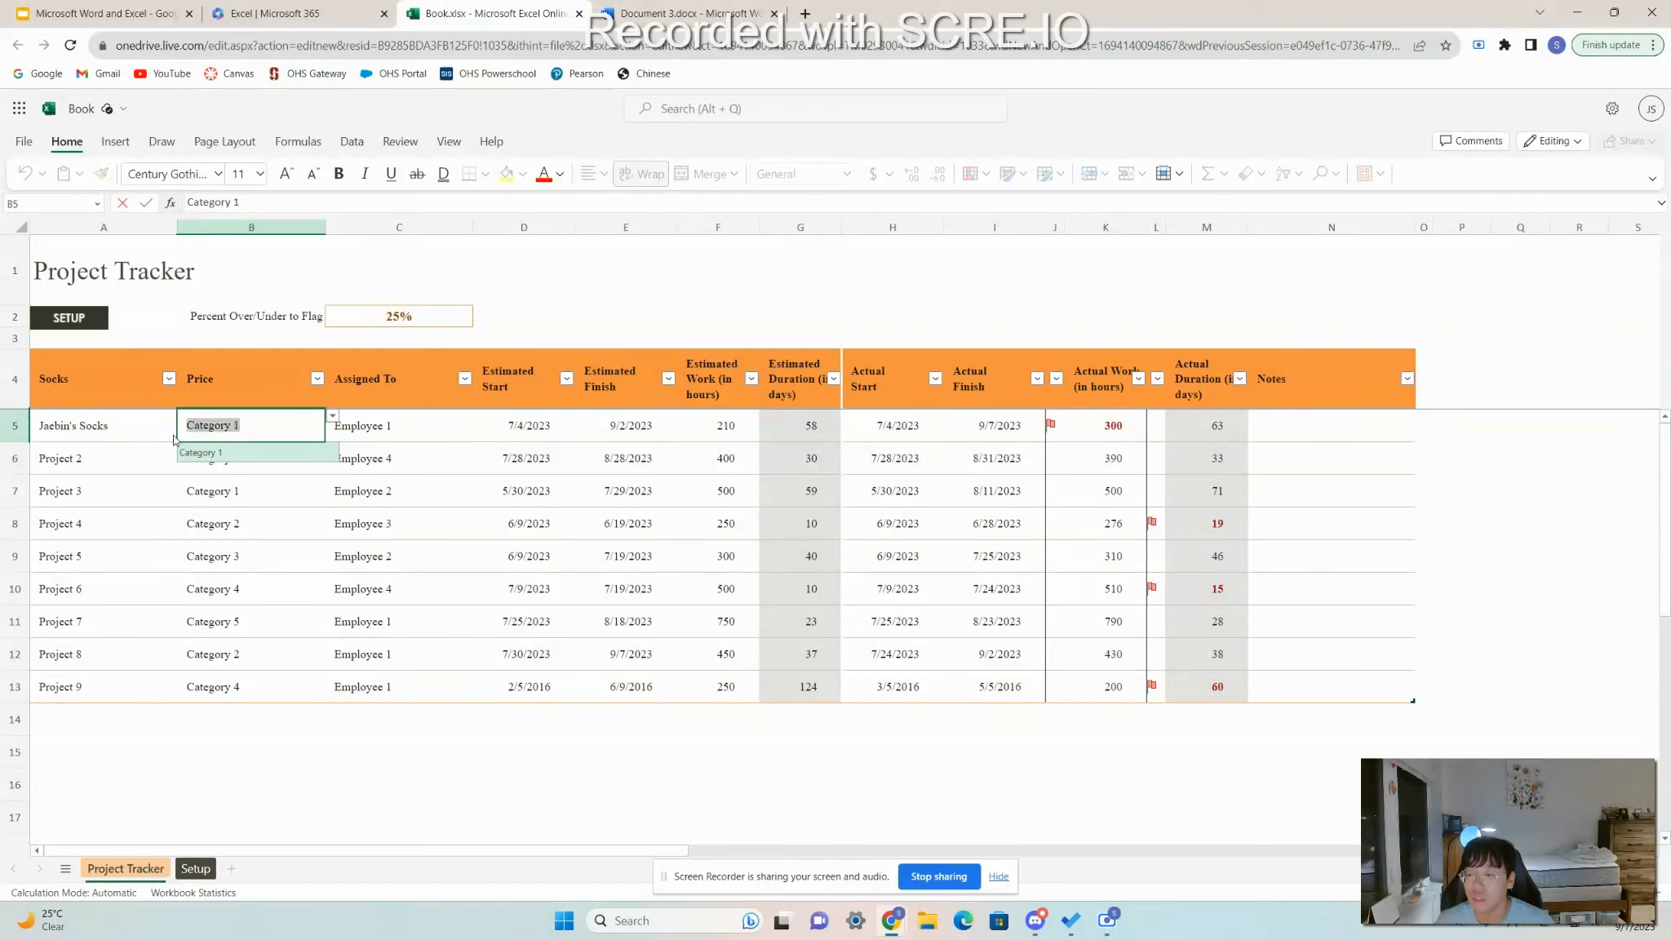
{"action": "left_click", "coordinate": [332, 416]}
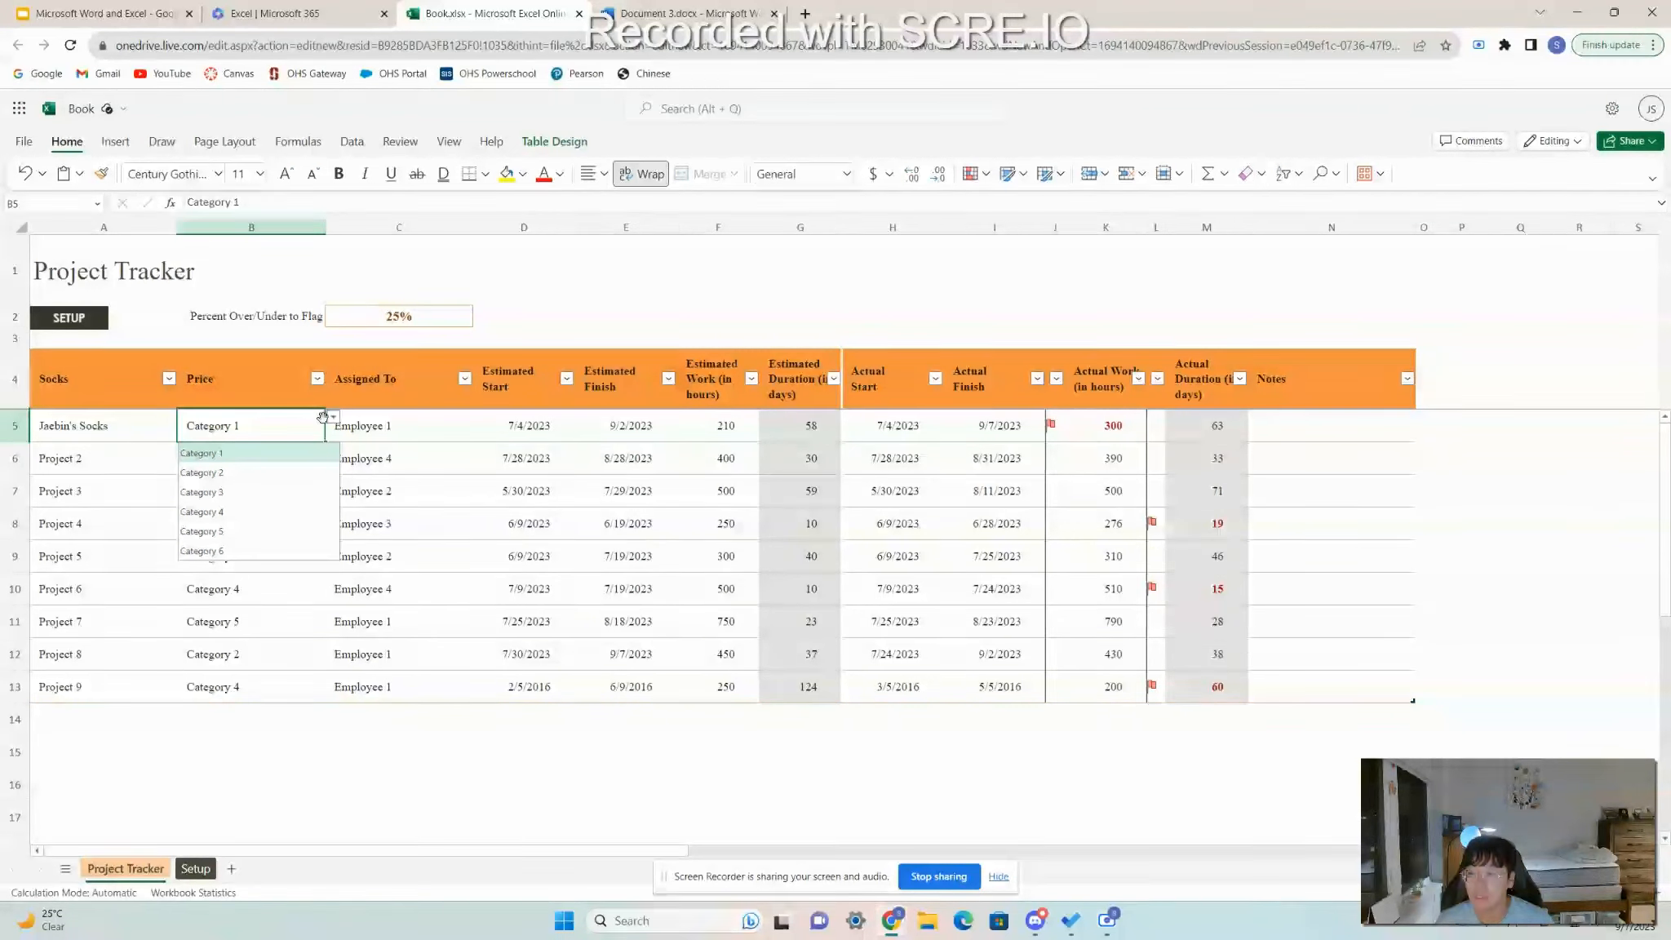
{"action": "left_click", "coordinate": [216, 477]}
{"action": "left_click", "coordinate": [333, 418]}
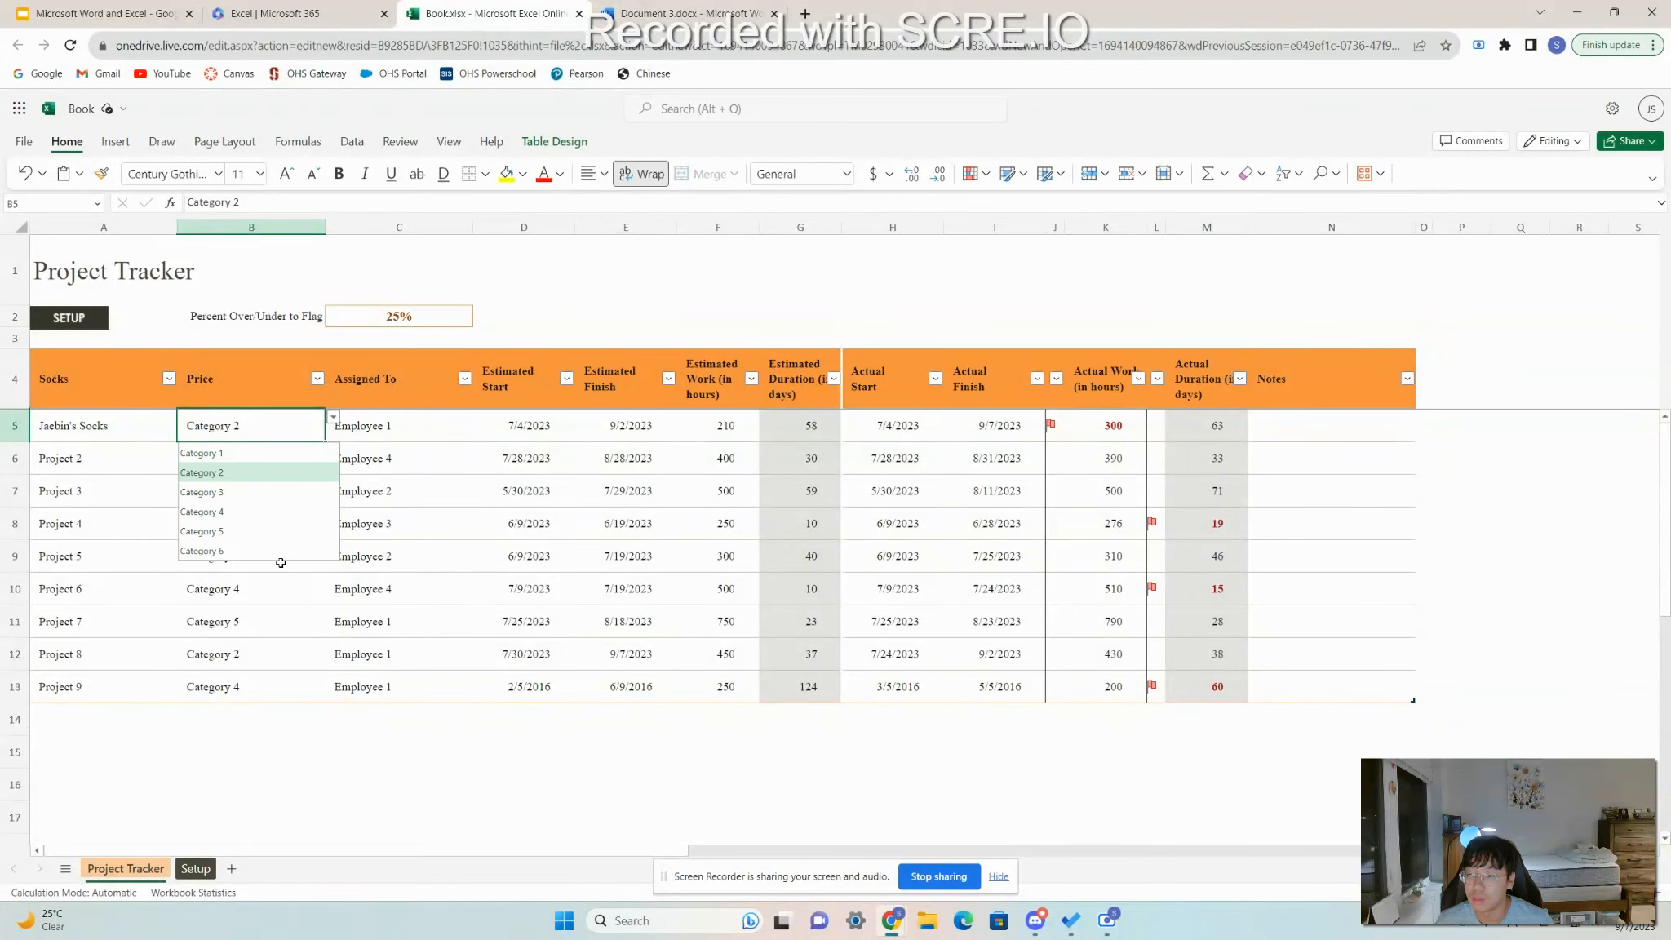
{"action": "left_click", "coordinate": [263, 453]}
Try once more to enter 10 in cell B5 and check the list of categories allowed there.
{"action": "left_click_drag", "start_coordinate": [261, 425], "coordinate": [196, 427]}
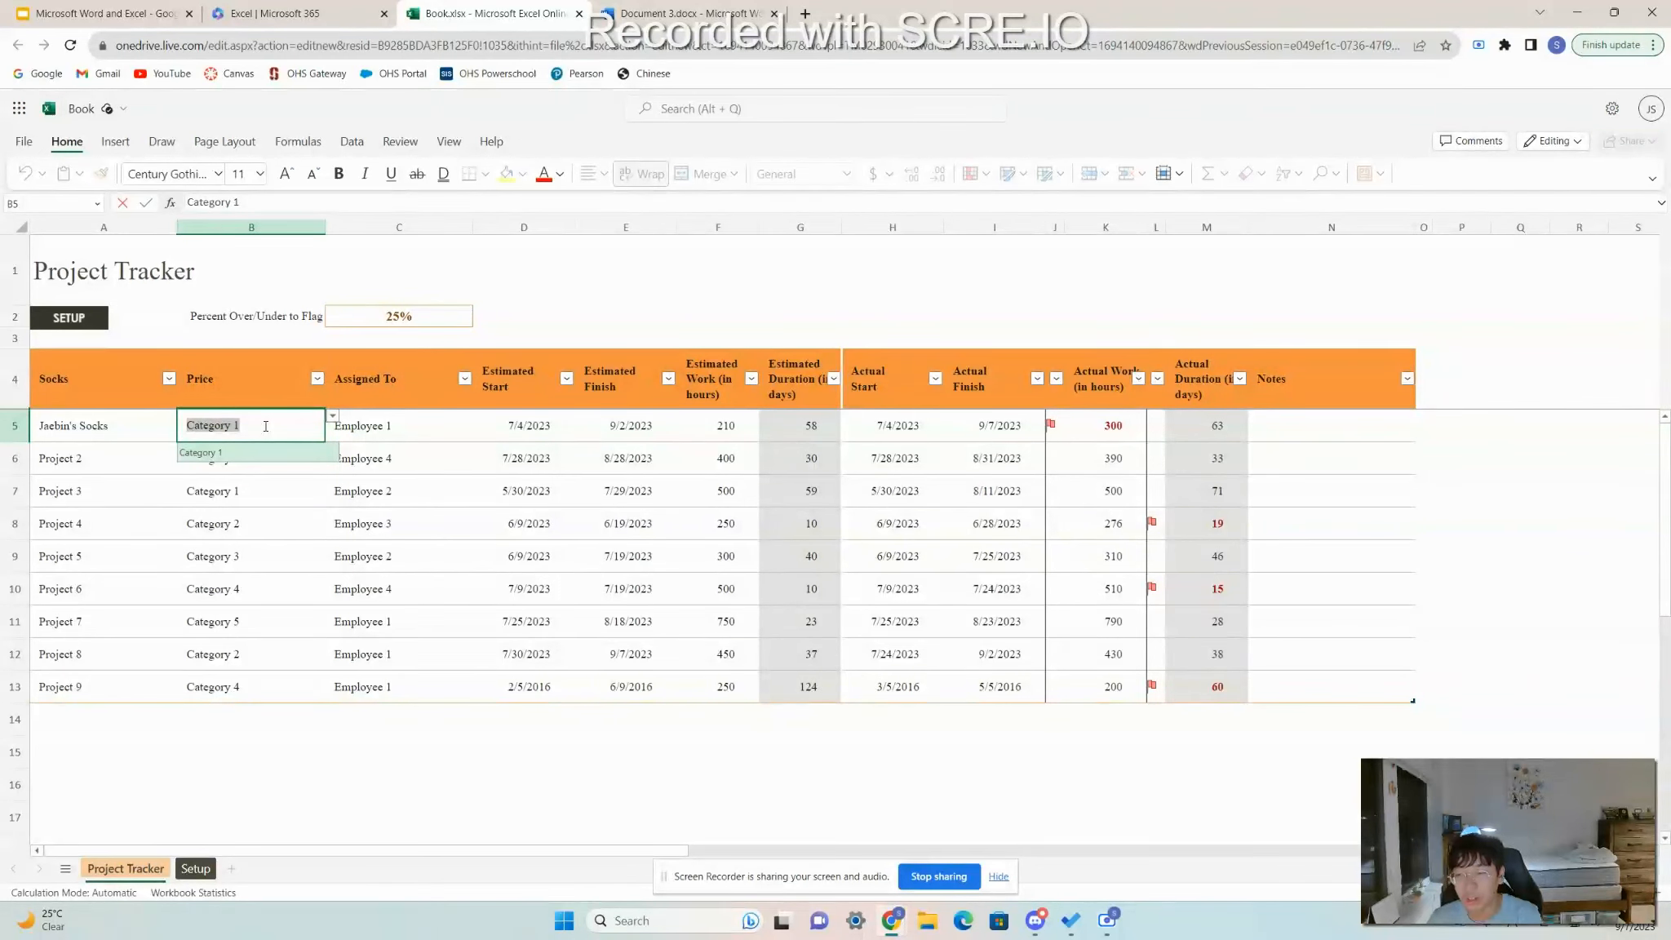
{"action": "type", "text": "10"}
{"action": "key", "text": "Return"}
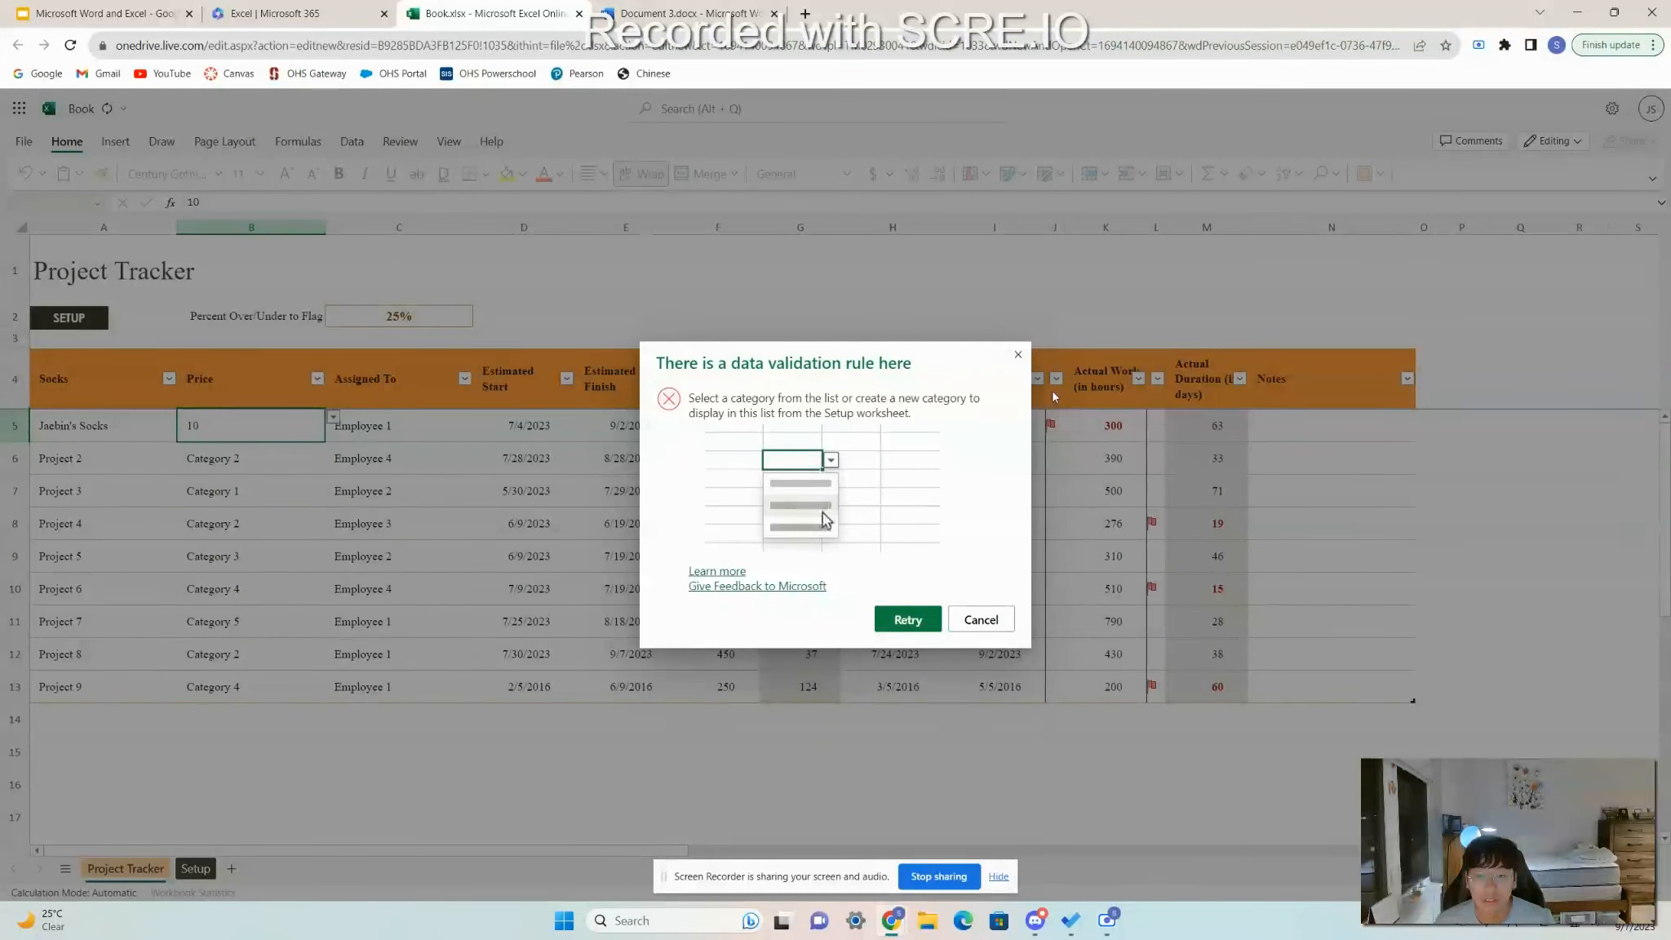
{"action": "left_click", "coordinate": [980, 619]}
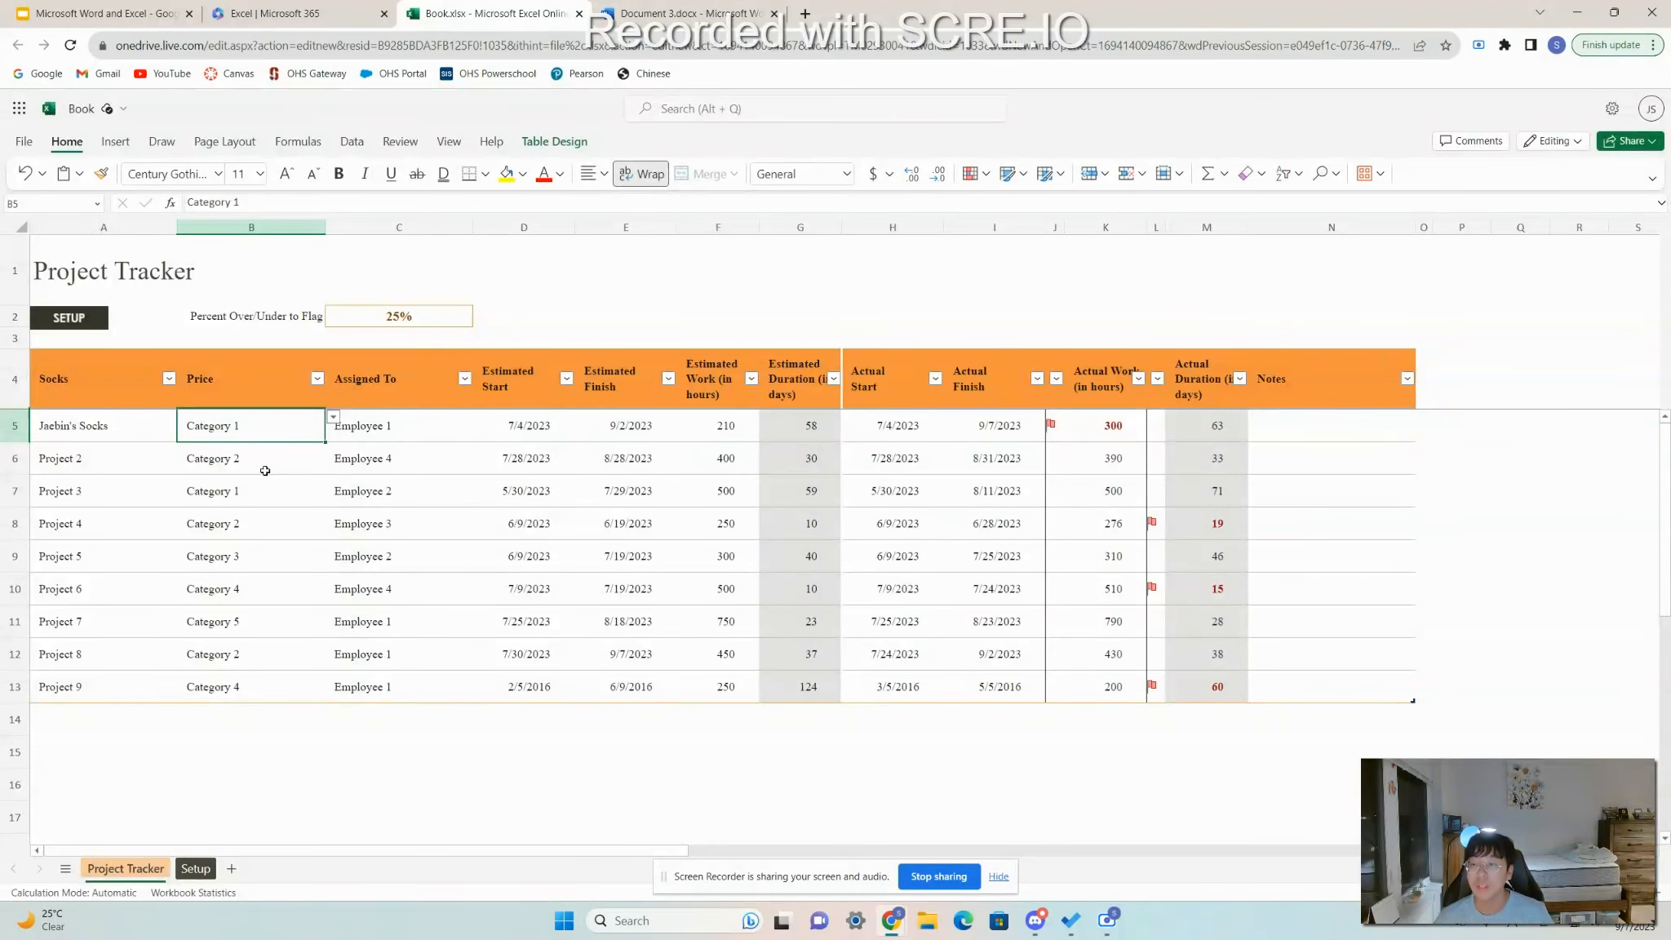
{"action": "left_click", "coordinate": [334, 417]}
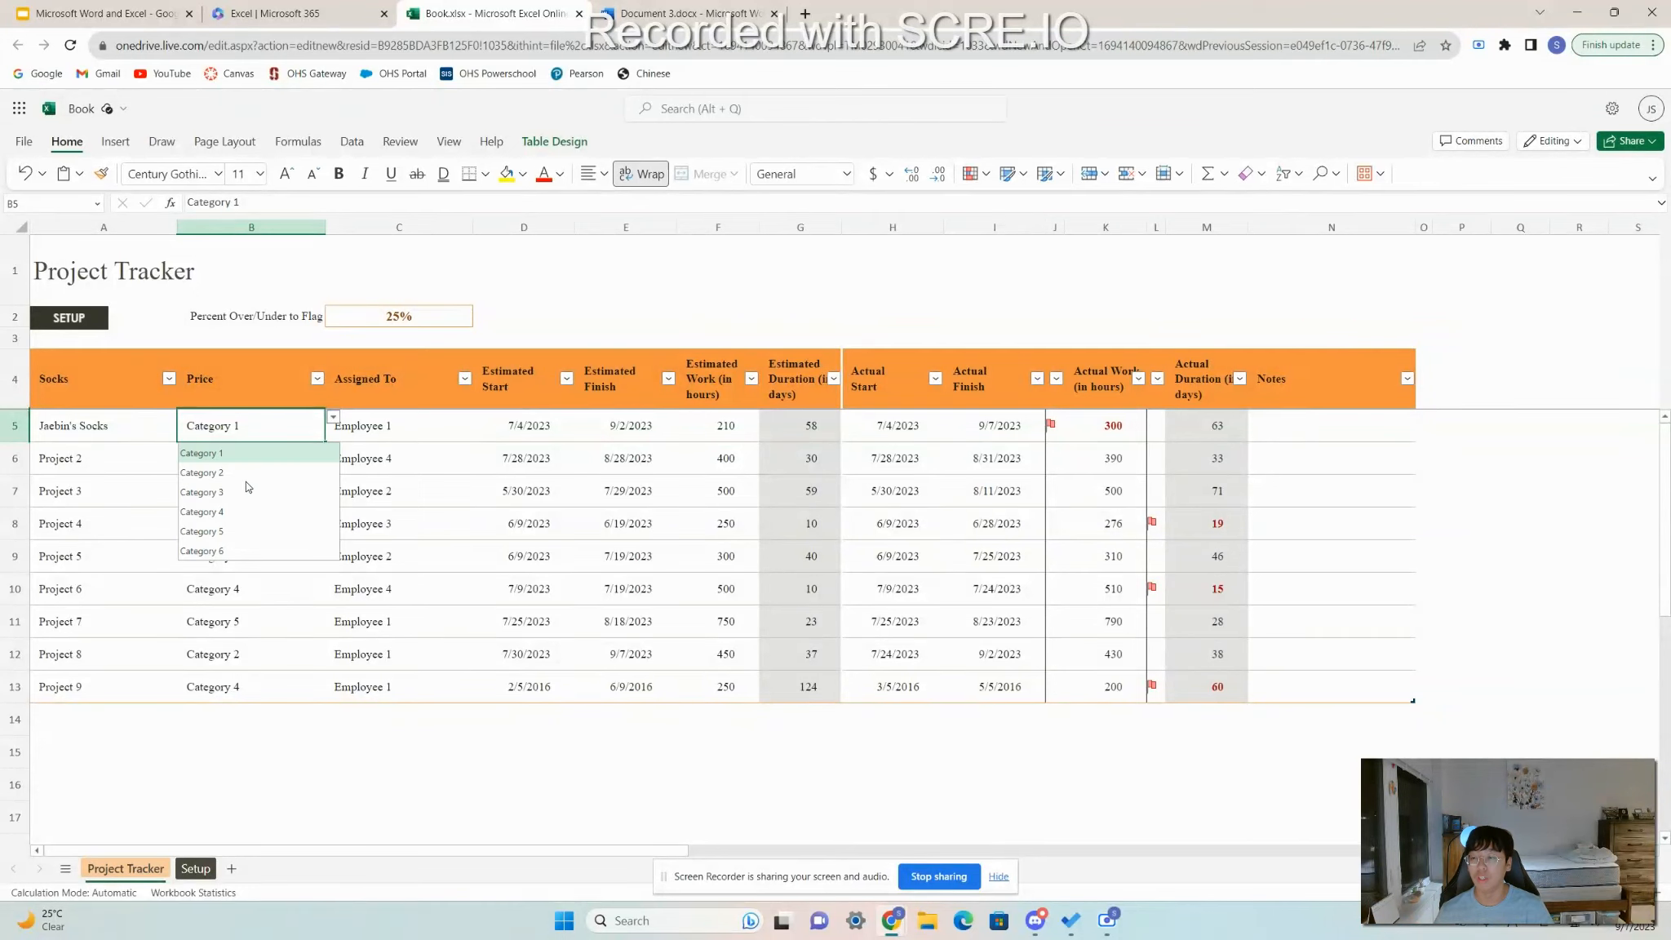
{"action": "left_click", "coordinate": [257, 615]}
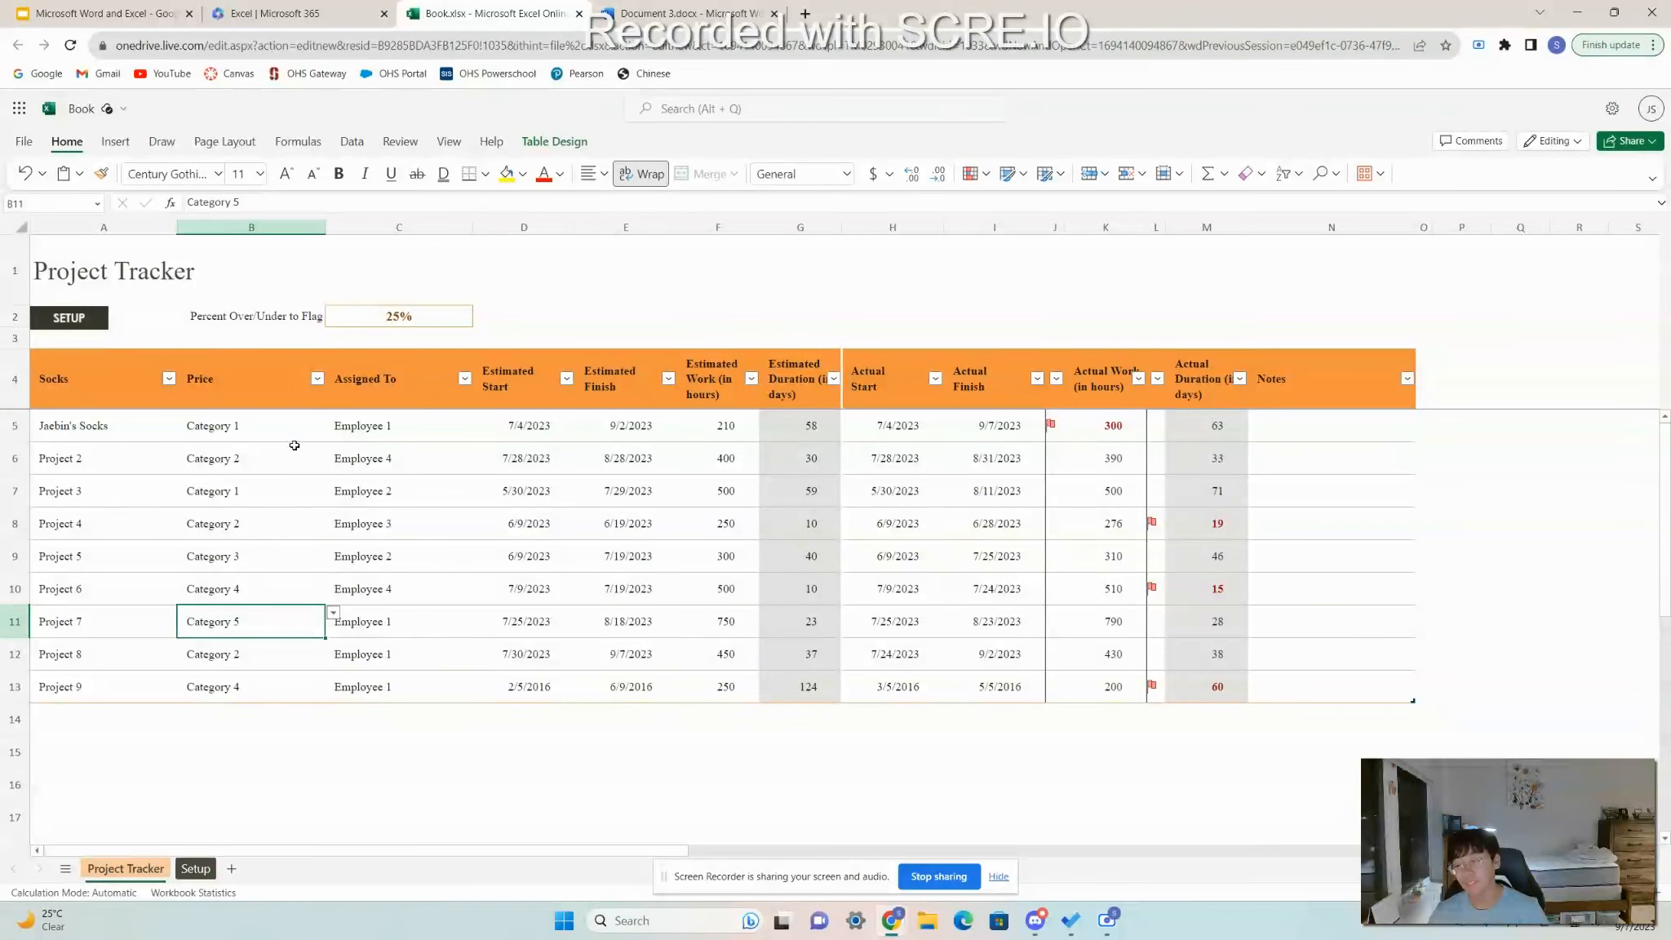
Close the Project Tracker workbook to return to Excel's template selection page.
{"action": "left_click", "coordinate": [153, 464]}
{"action": "left_click", "coordinate": [122, 414]}
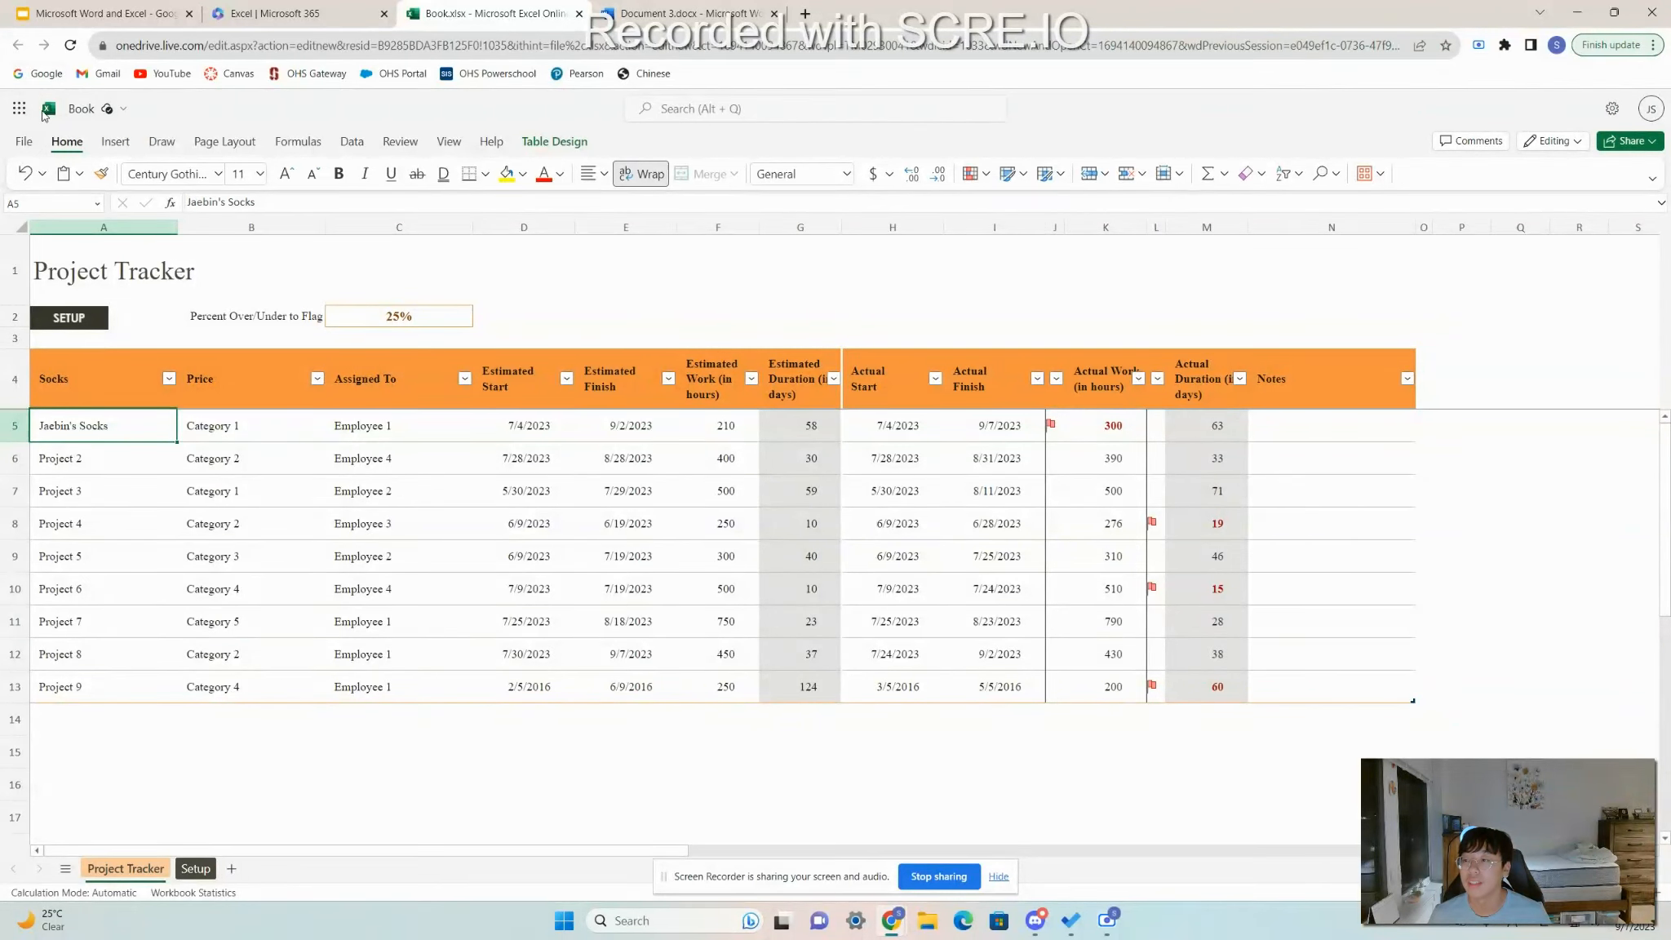
{"action": "left_click", "coordinate": [579, 13]}
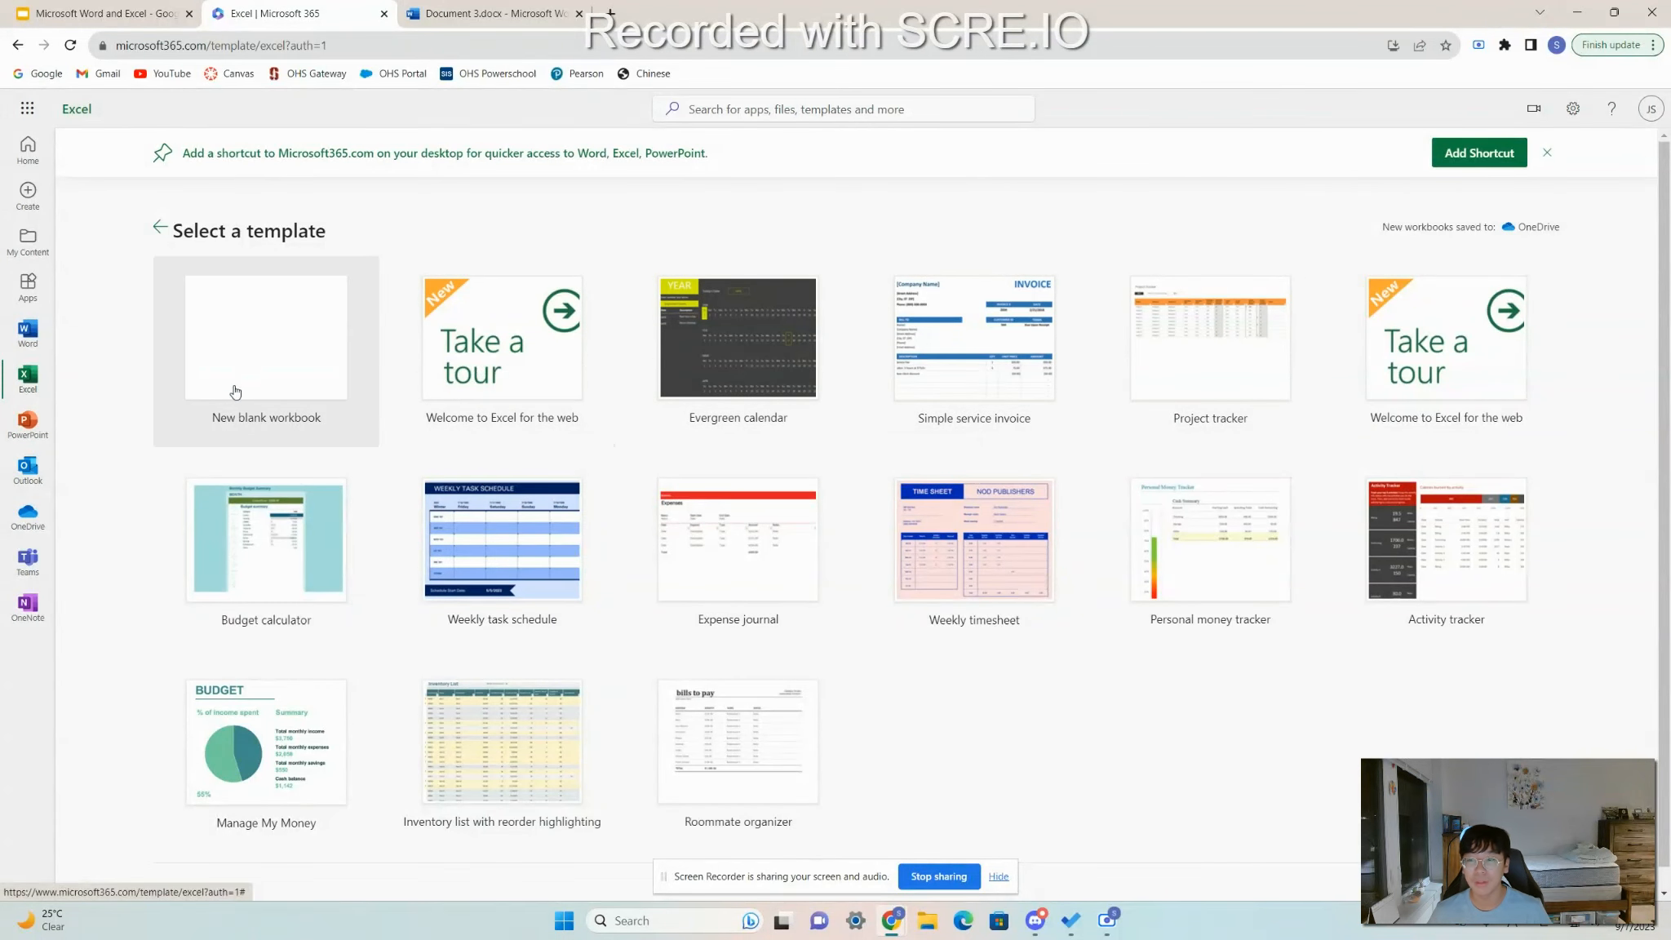
Create a new blank workbook and enter the headings Socks in A1 and Price in B1.
{"action": "left_click", "coordinate": [275, 365]}
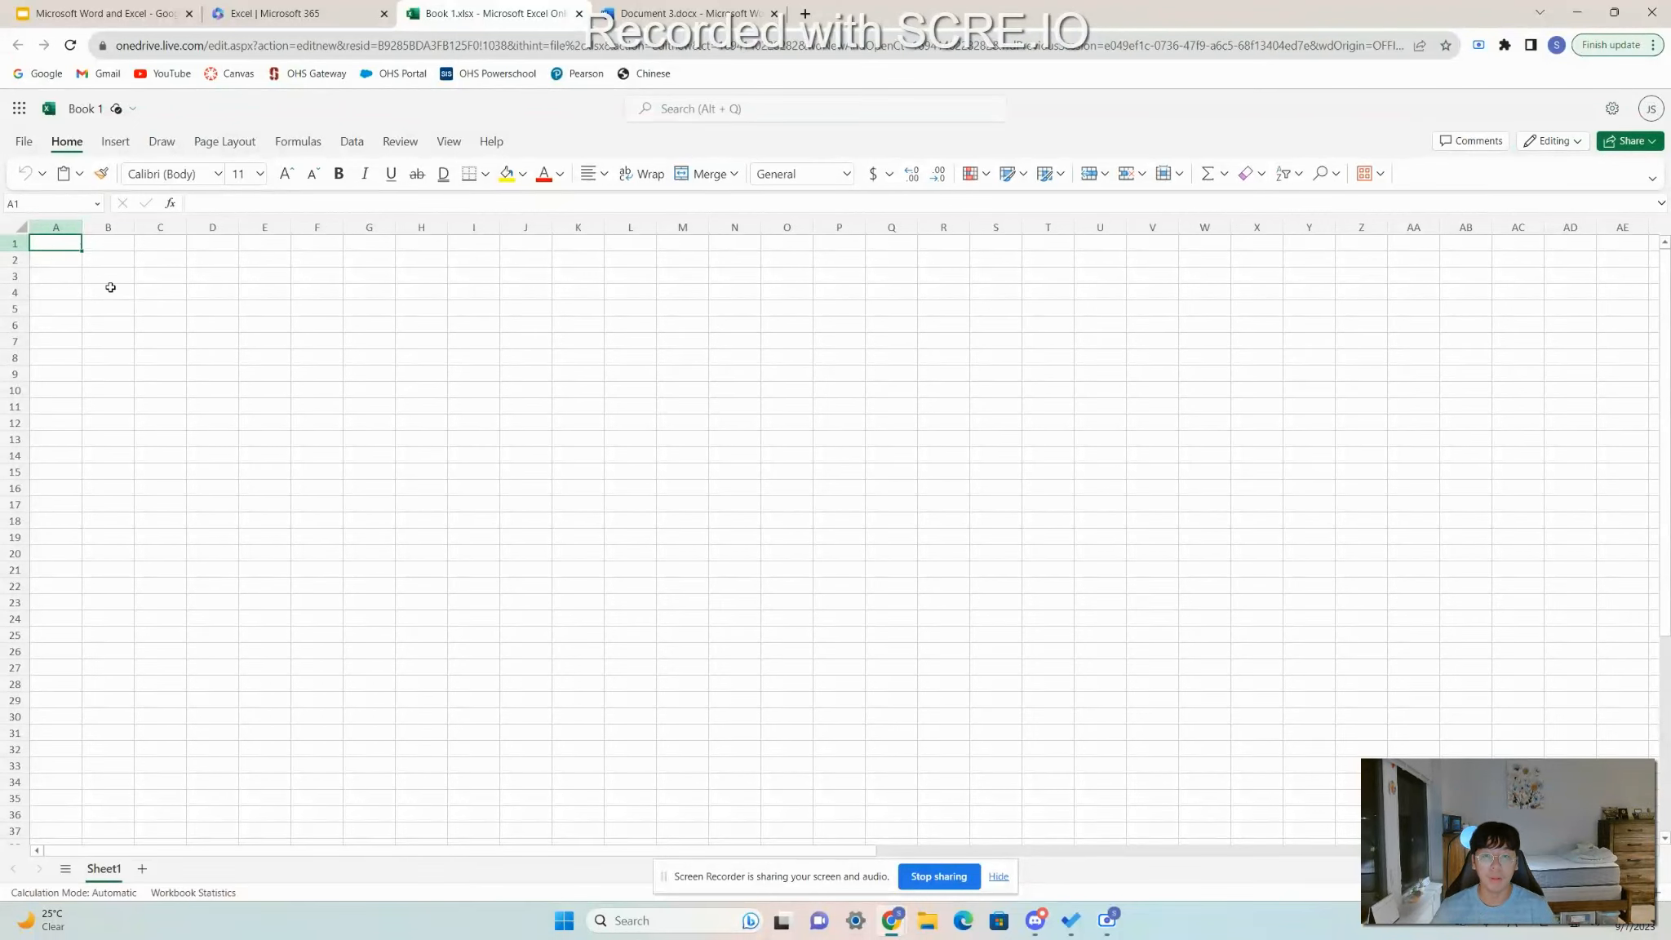
{"action": "double_click", "coordinate": [65, 245]}
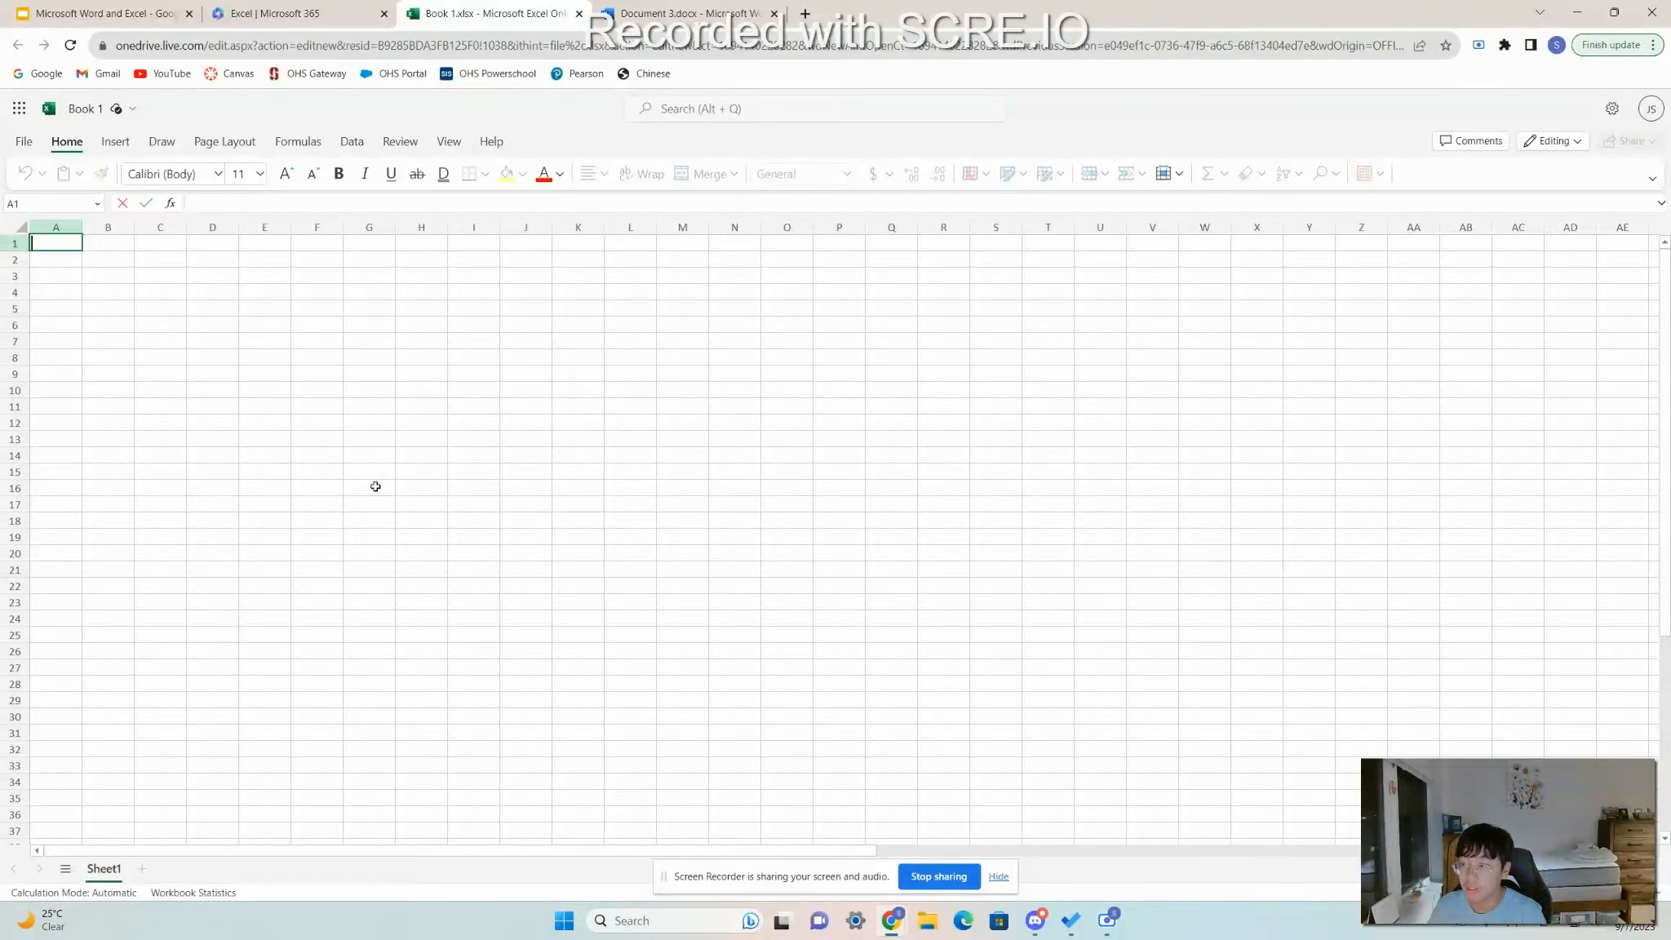
{"action": "type", "text": "Socks"}
{"action": "double_click", "coordinate": [120, 248]}
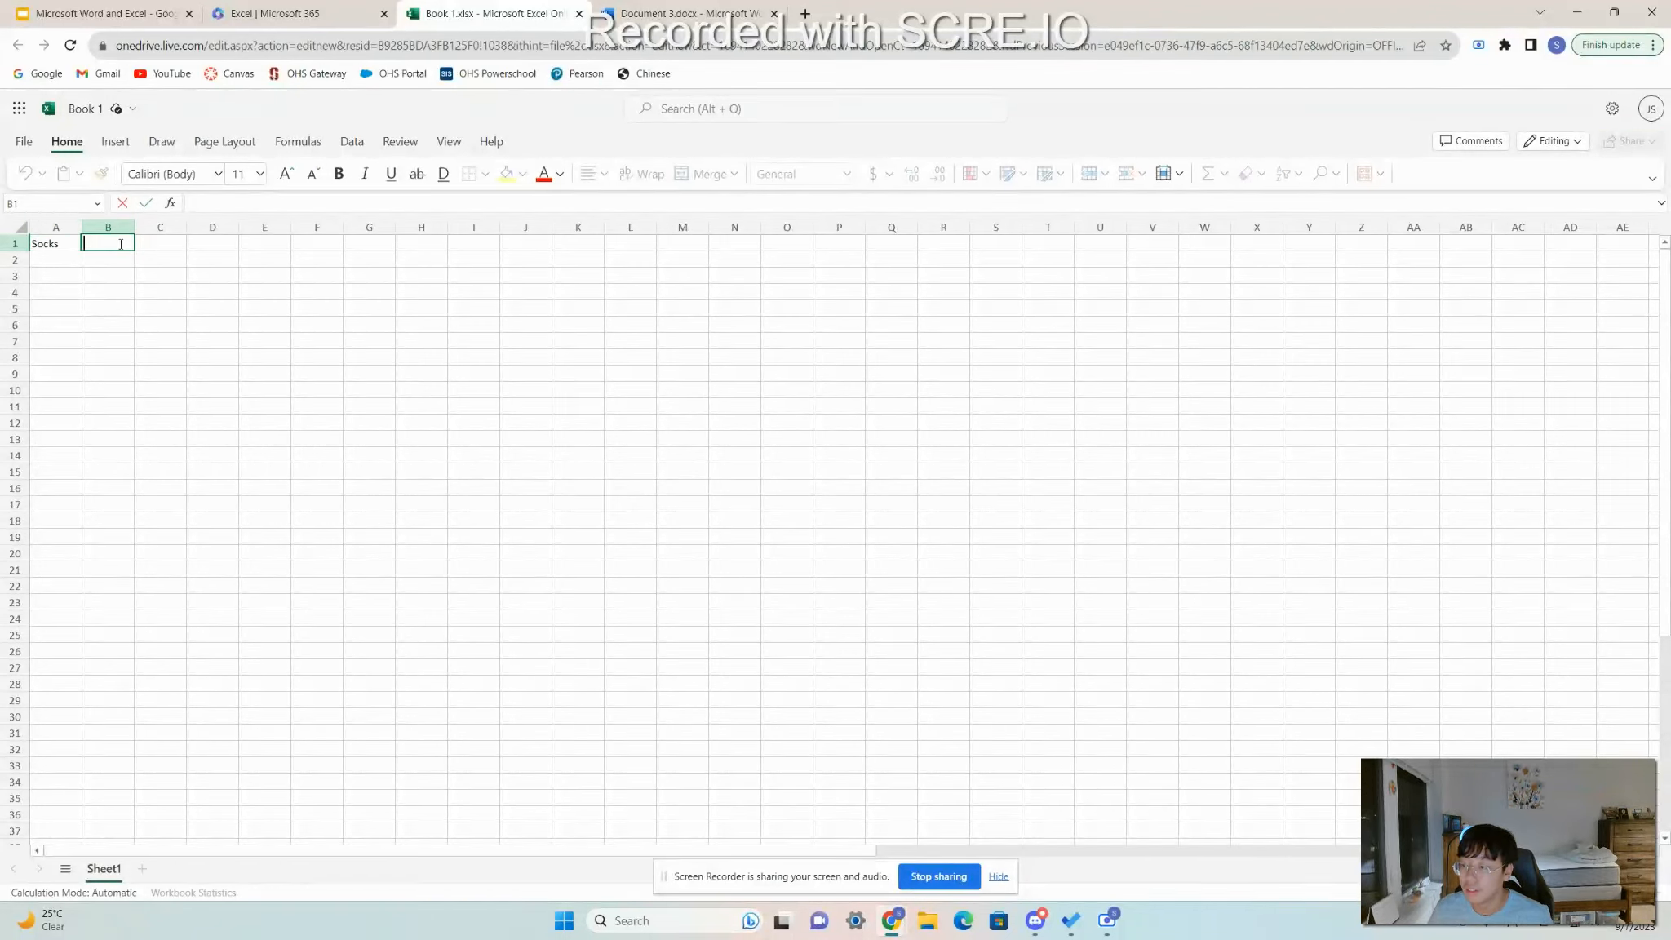
{"action": "type", "text": "Price"}
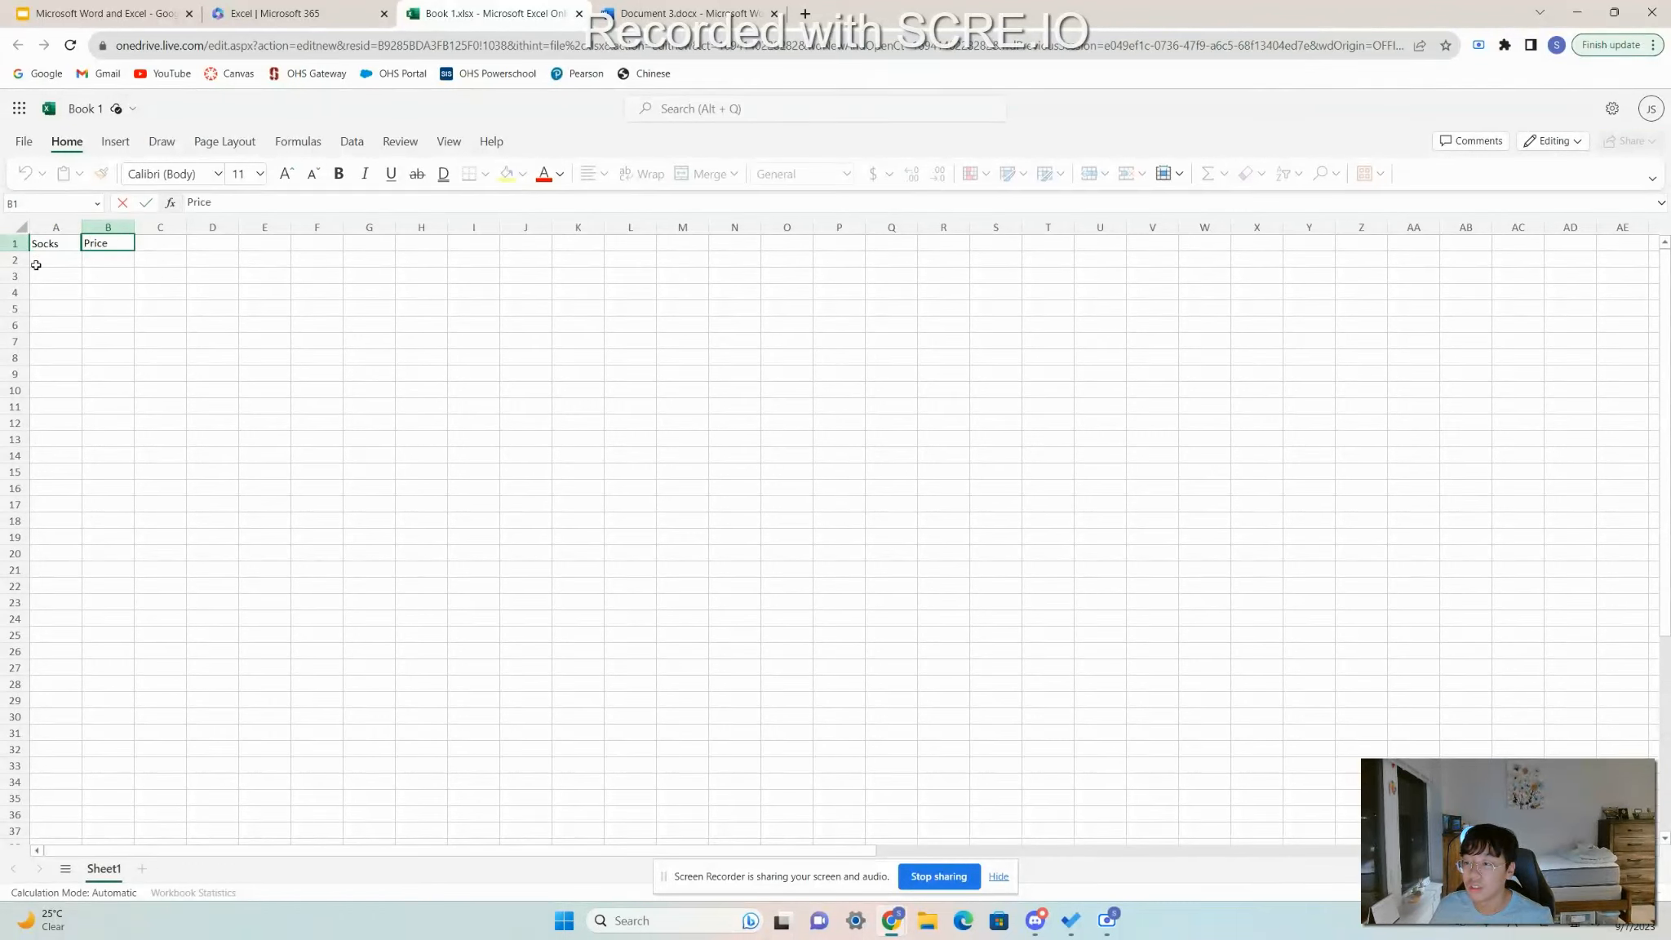
Fill row 2 with the first sock item, labelled with quantity 1 and its owner's name, and a price of 10.
{"action": "left_click", "coordinate": [36, 265]}
{"action": "type", "text": "1 Ja"}
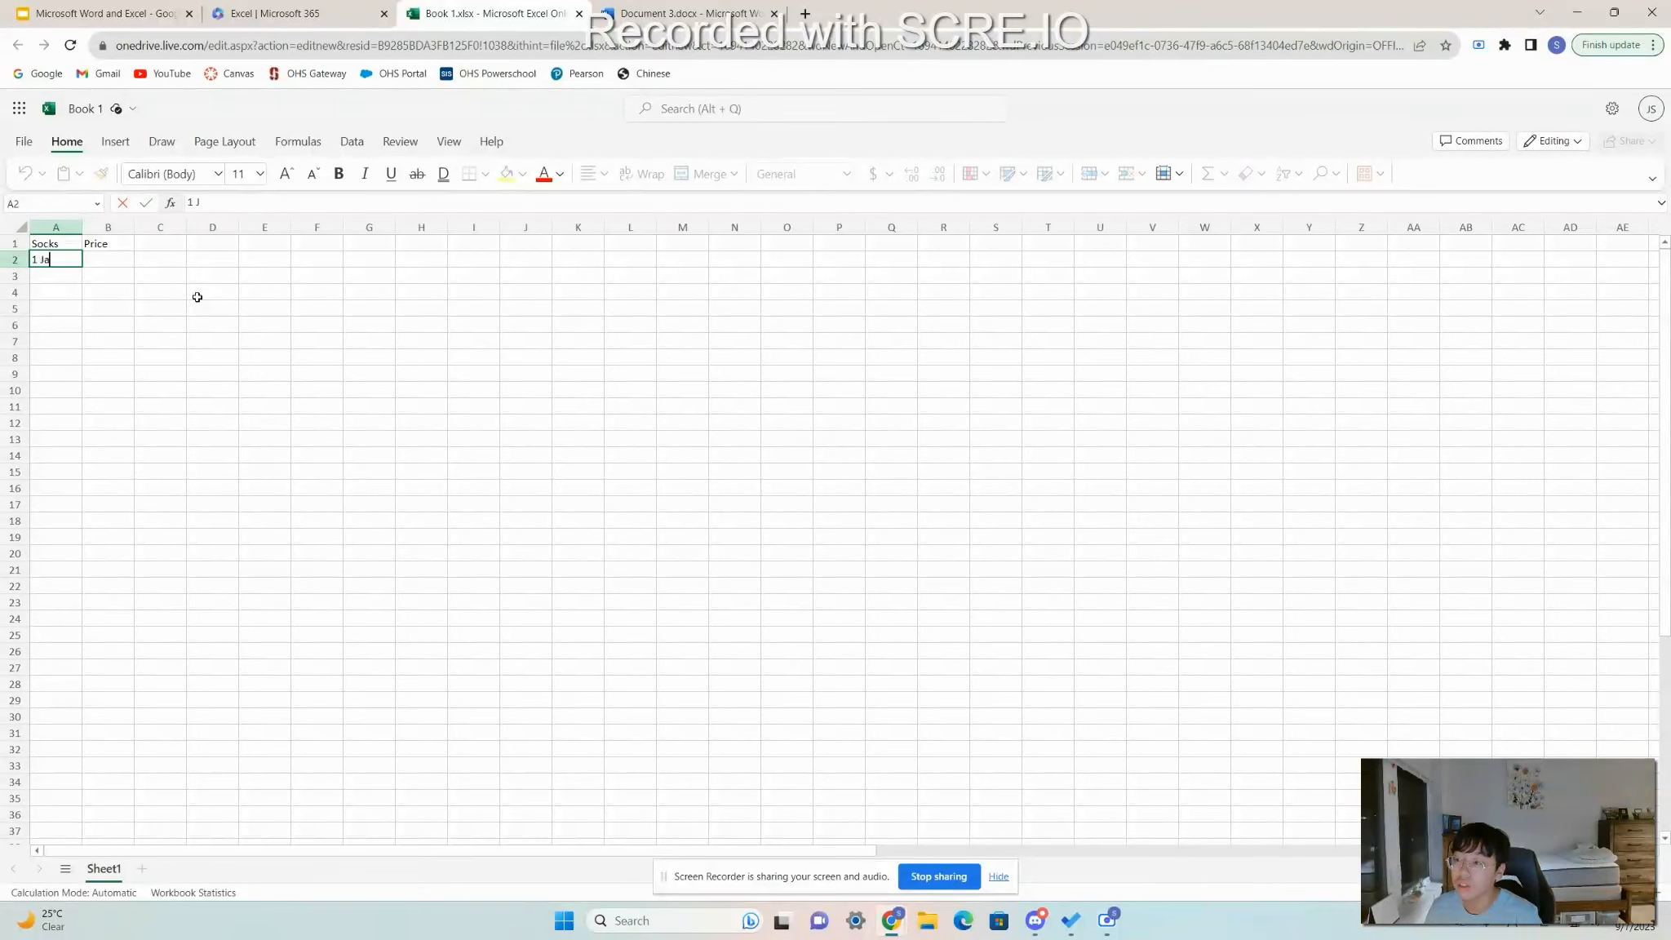
{"action": "type", "text": "ebin's Socks"}
{"action": "left_click", "coordinate": [198, 297]}
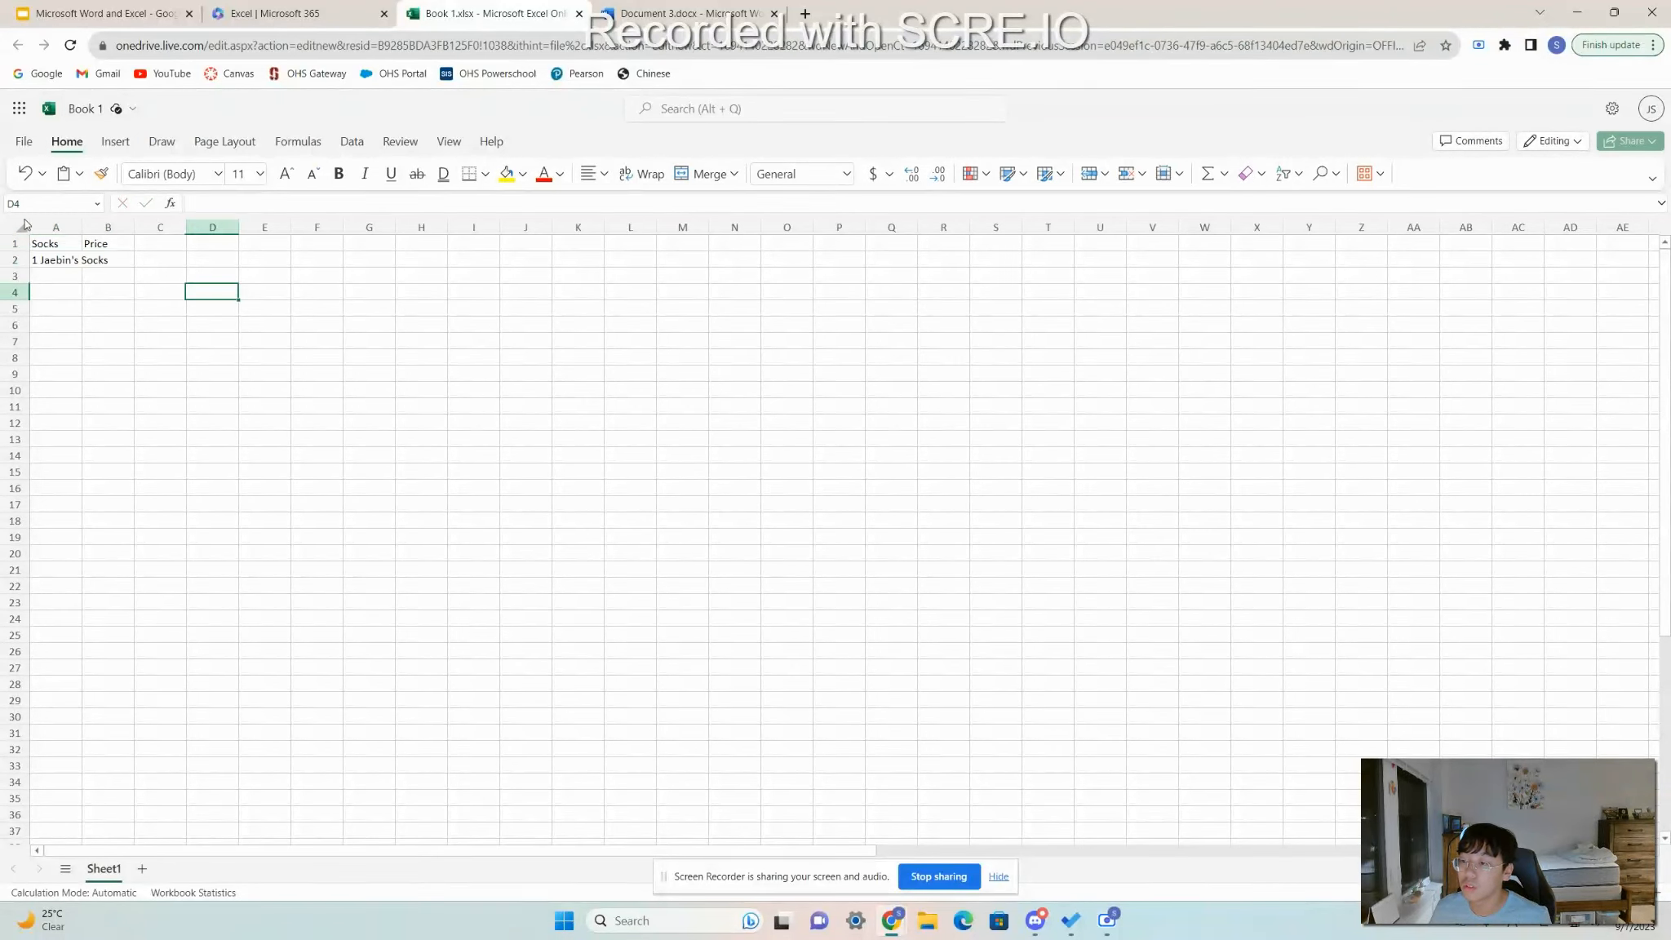
{"action": "left_click", "coordinate": [125, 263]}
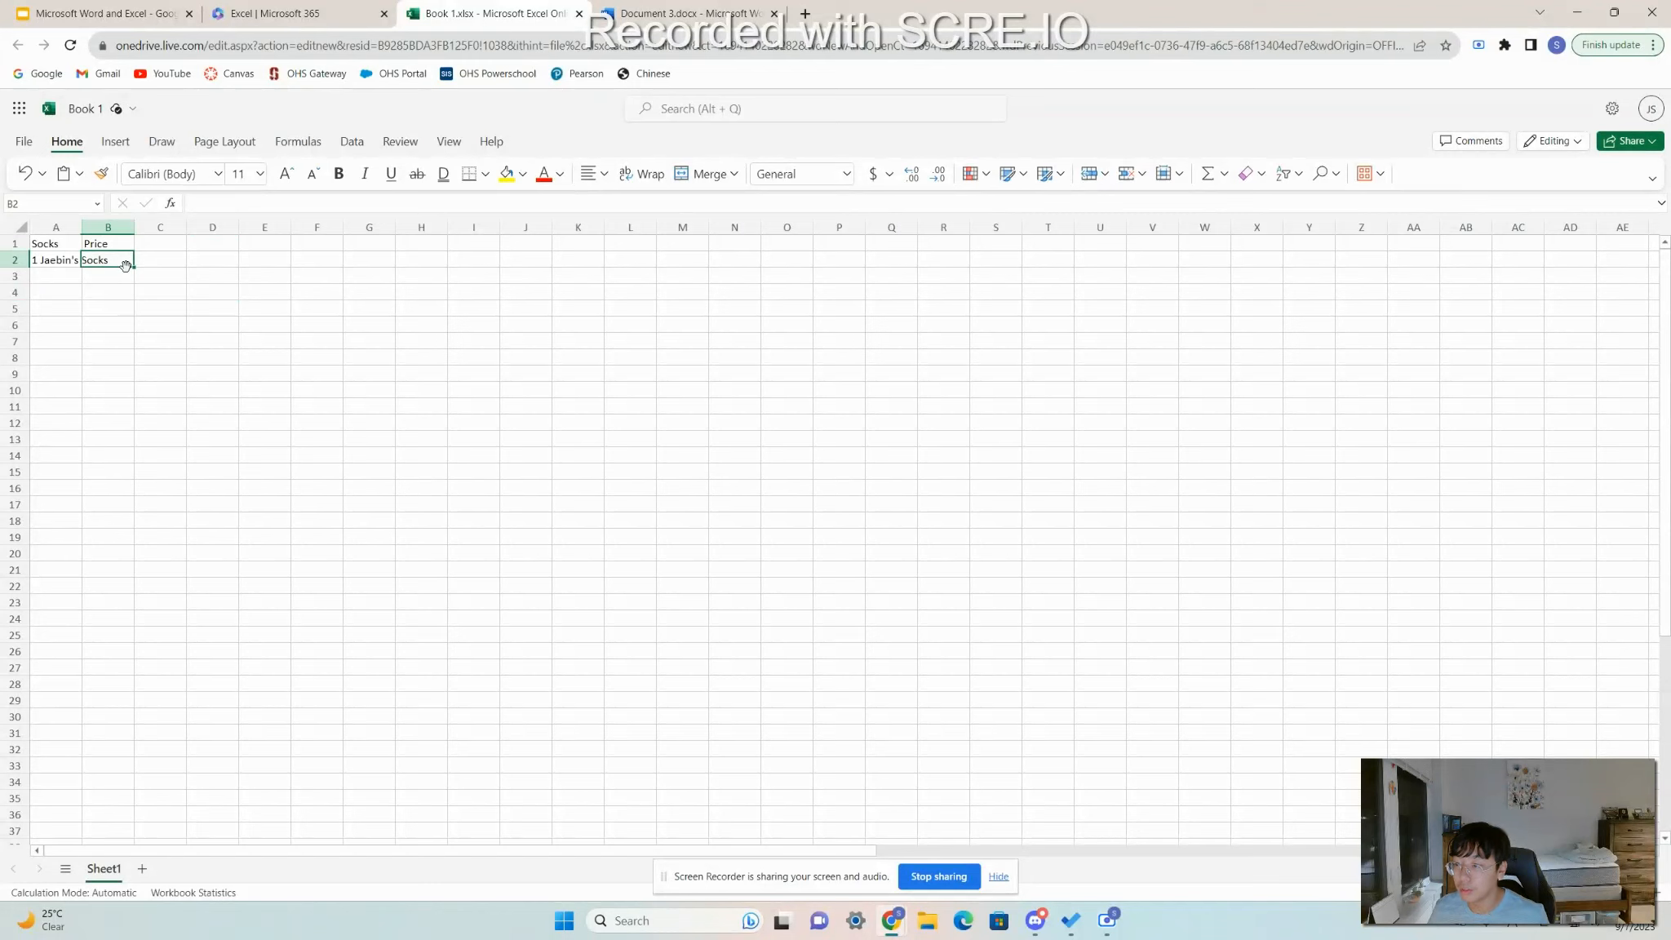
{"action": "type", "text": "1"}
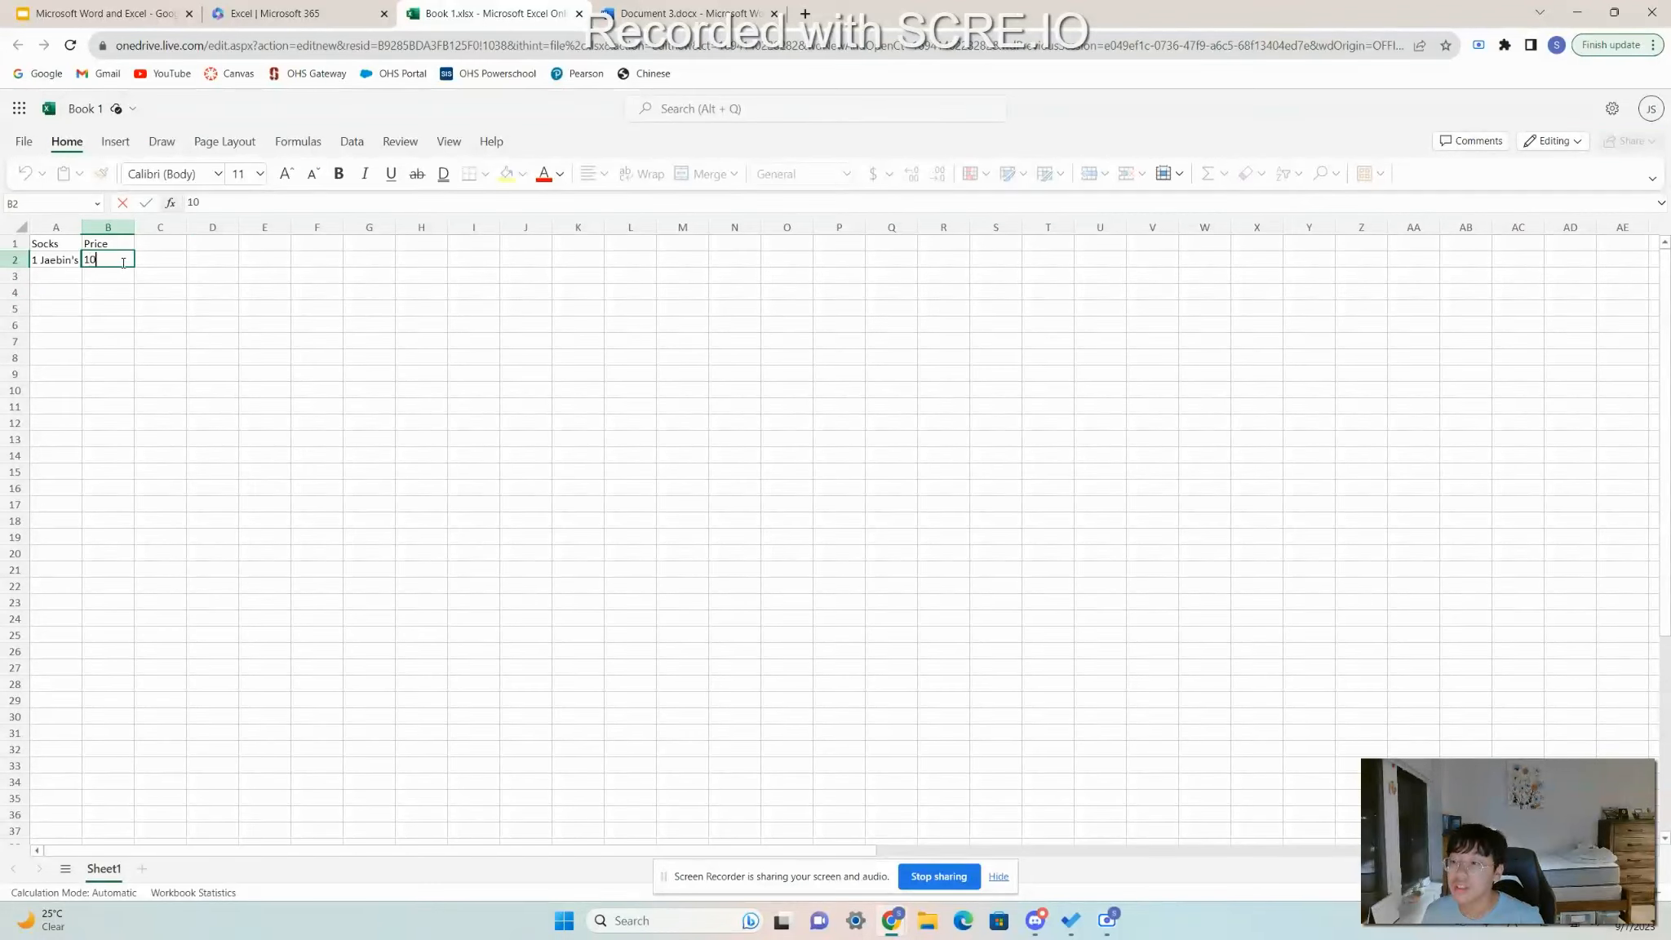
{"action": "type", "text": "0"}
{"action": "key", "text": "Return"}
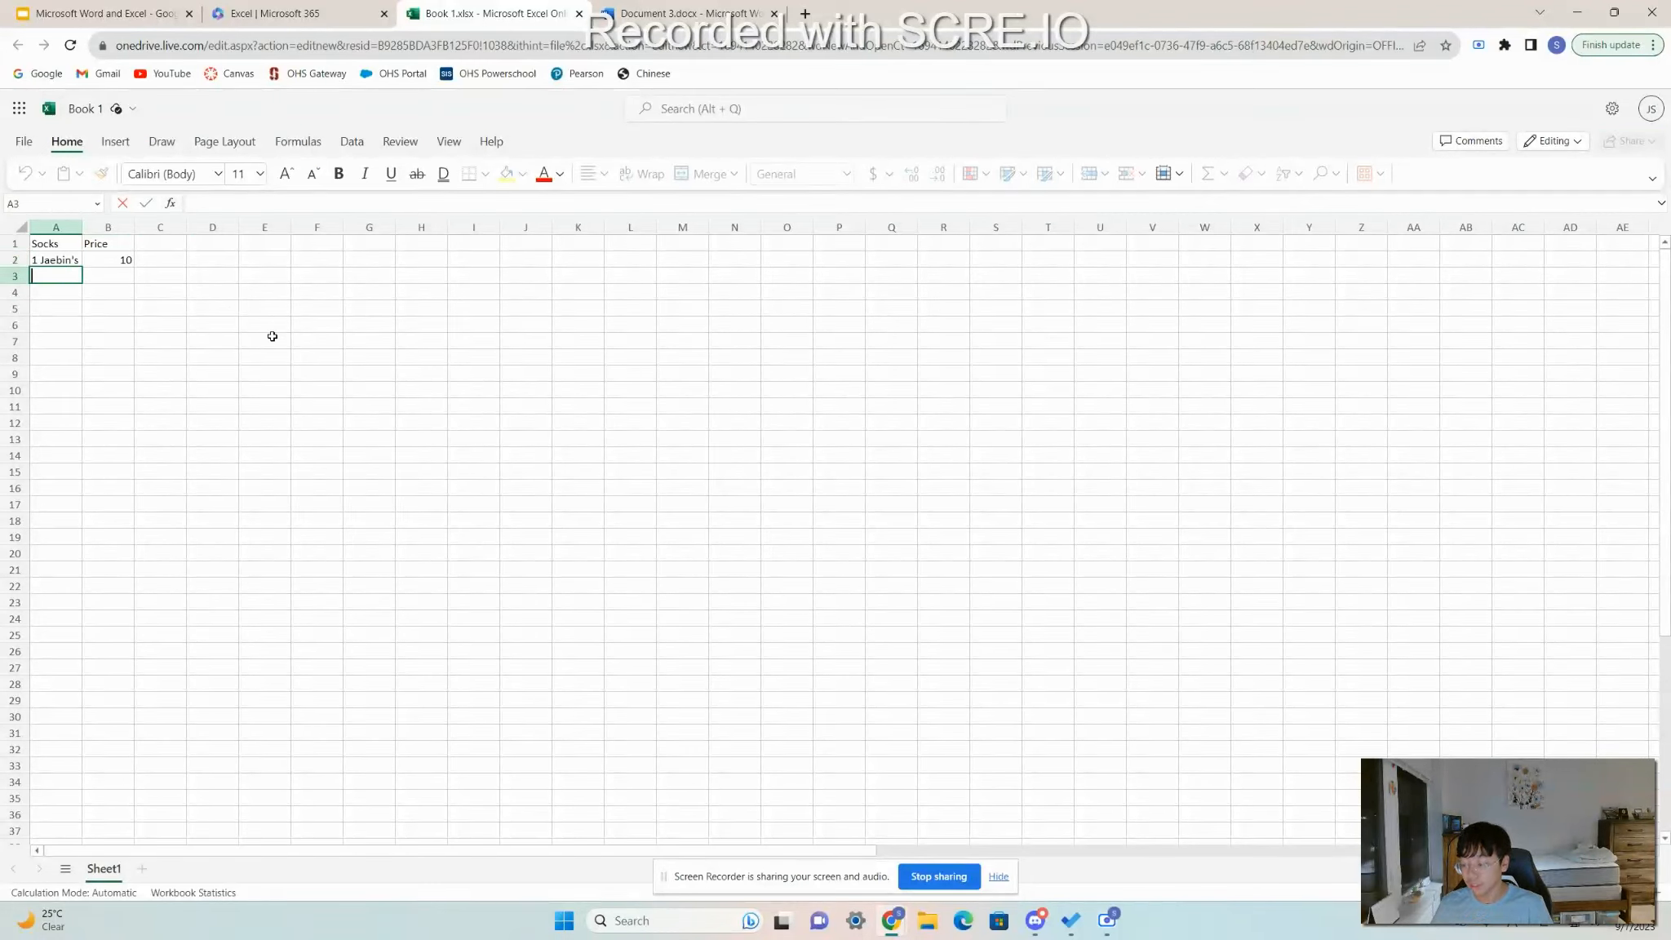
Add the second owner's socks in A3, with quantity 1 in the label, and enter the price 8 in B3.
{"action": "type", "text": "1 Da"}
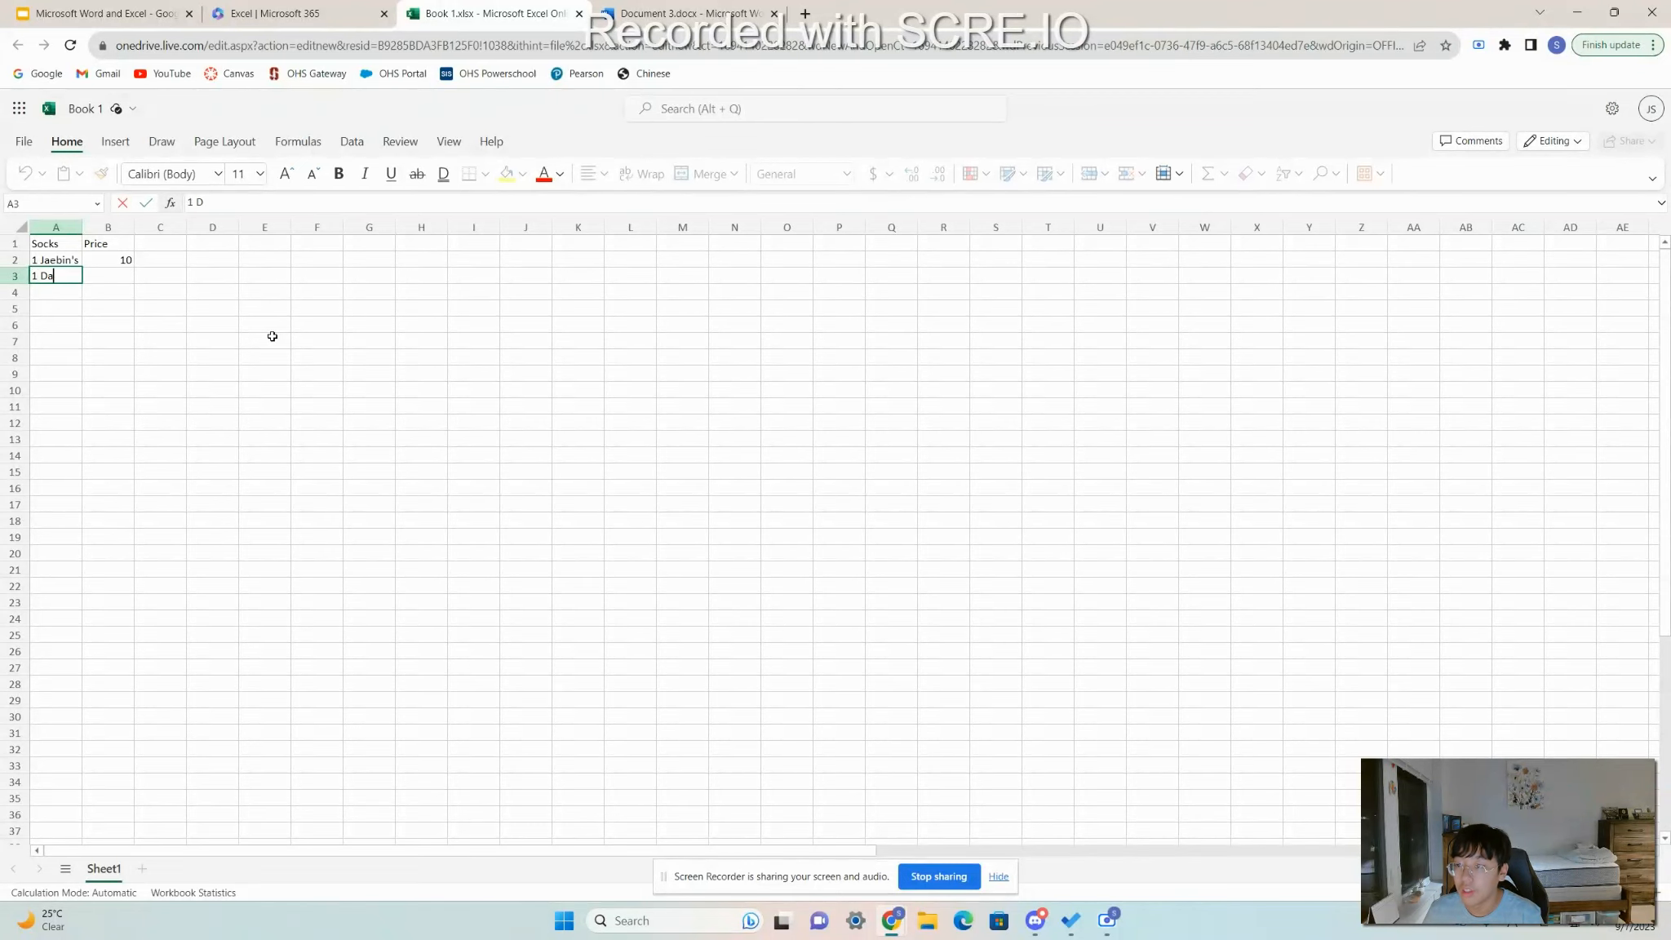
{"action": "type", "text": "nies"}
{"action": "type", "text": "'s"}
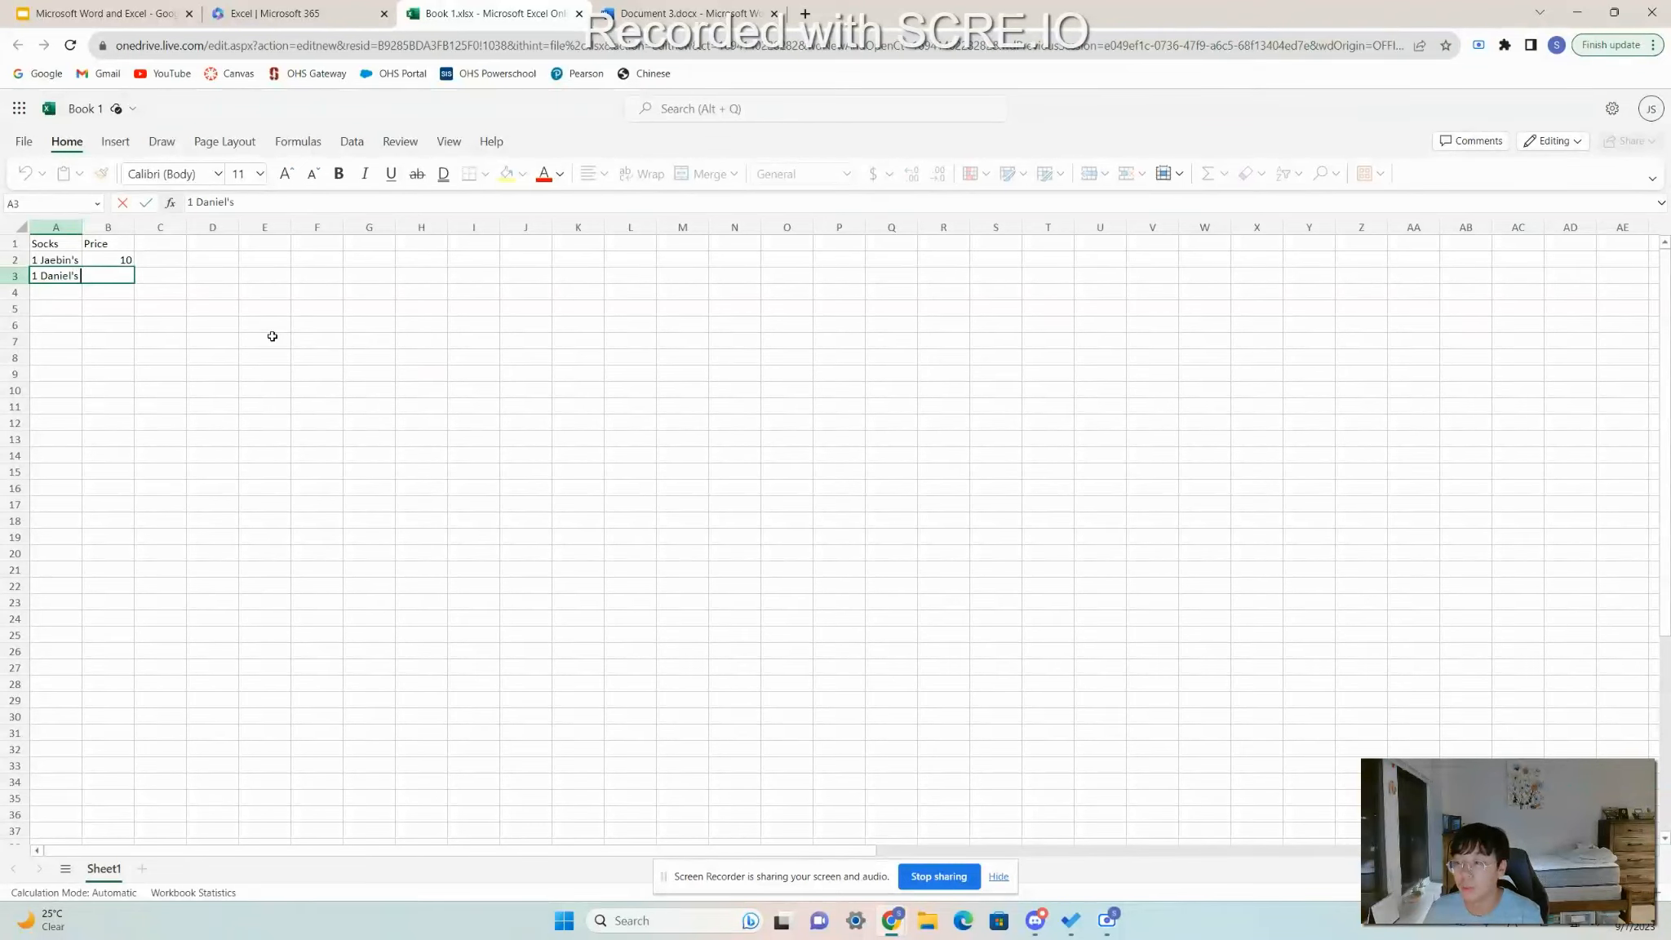
{"action": "type", "text": " Socks"}
{"action": "left_click", "coordinate": [272, 336]}
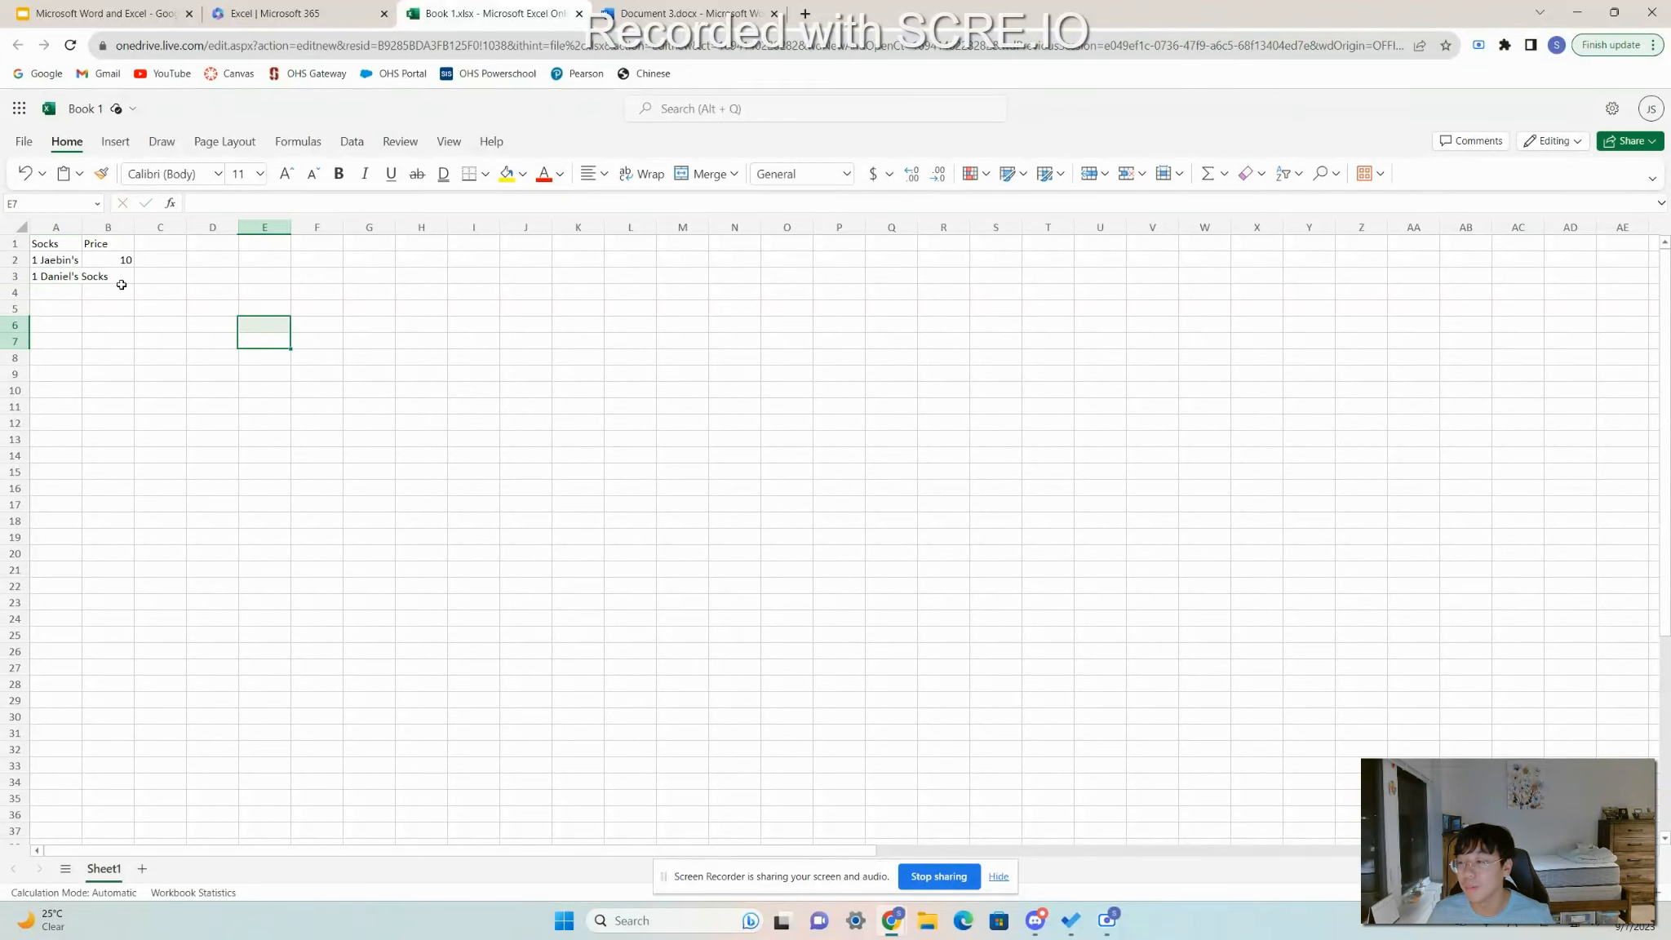
{"action": "left_click", "coordinate": [121, 286]}
{"action": "double_click", "coordinate": [121, 280]}
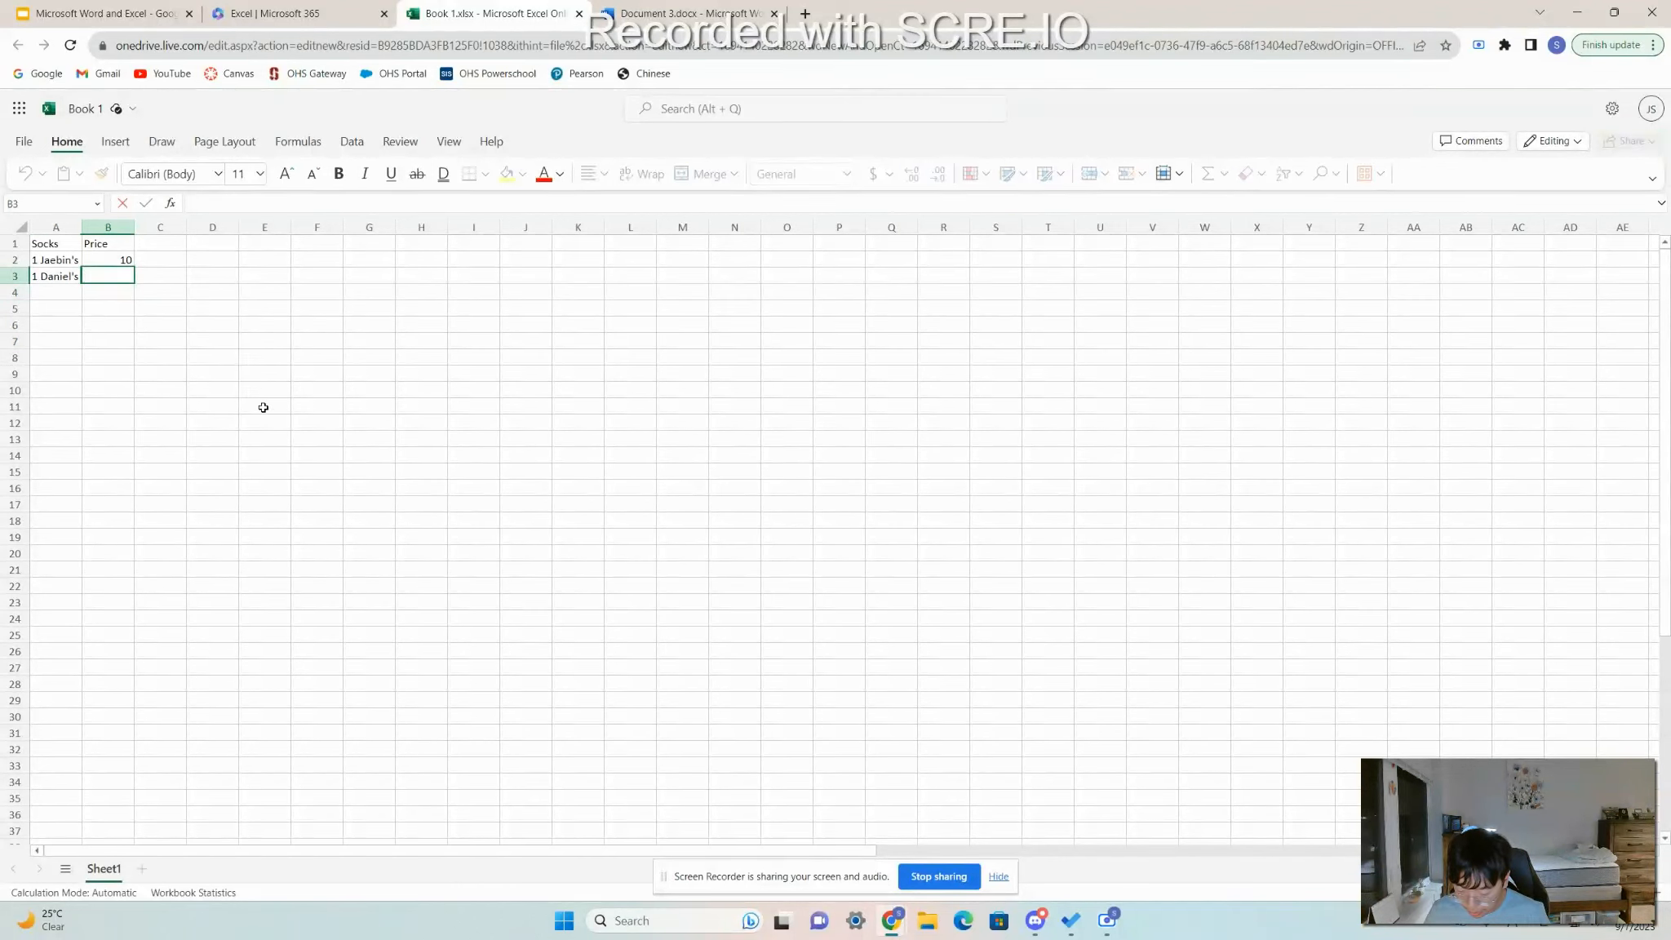
{"action": "type", "text": "8"}
{"action": "left_click_drag", "start_coordinate": [260, 455], "coordinate": [261, 471]}
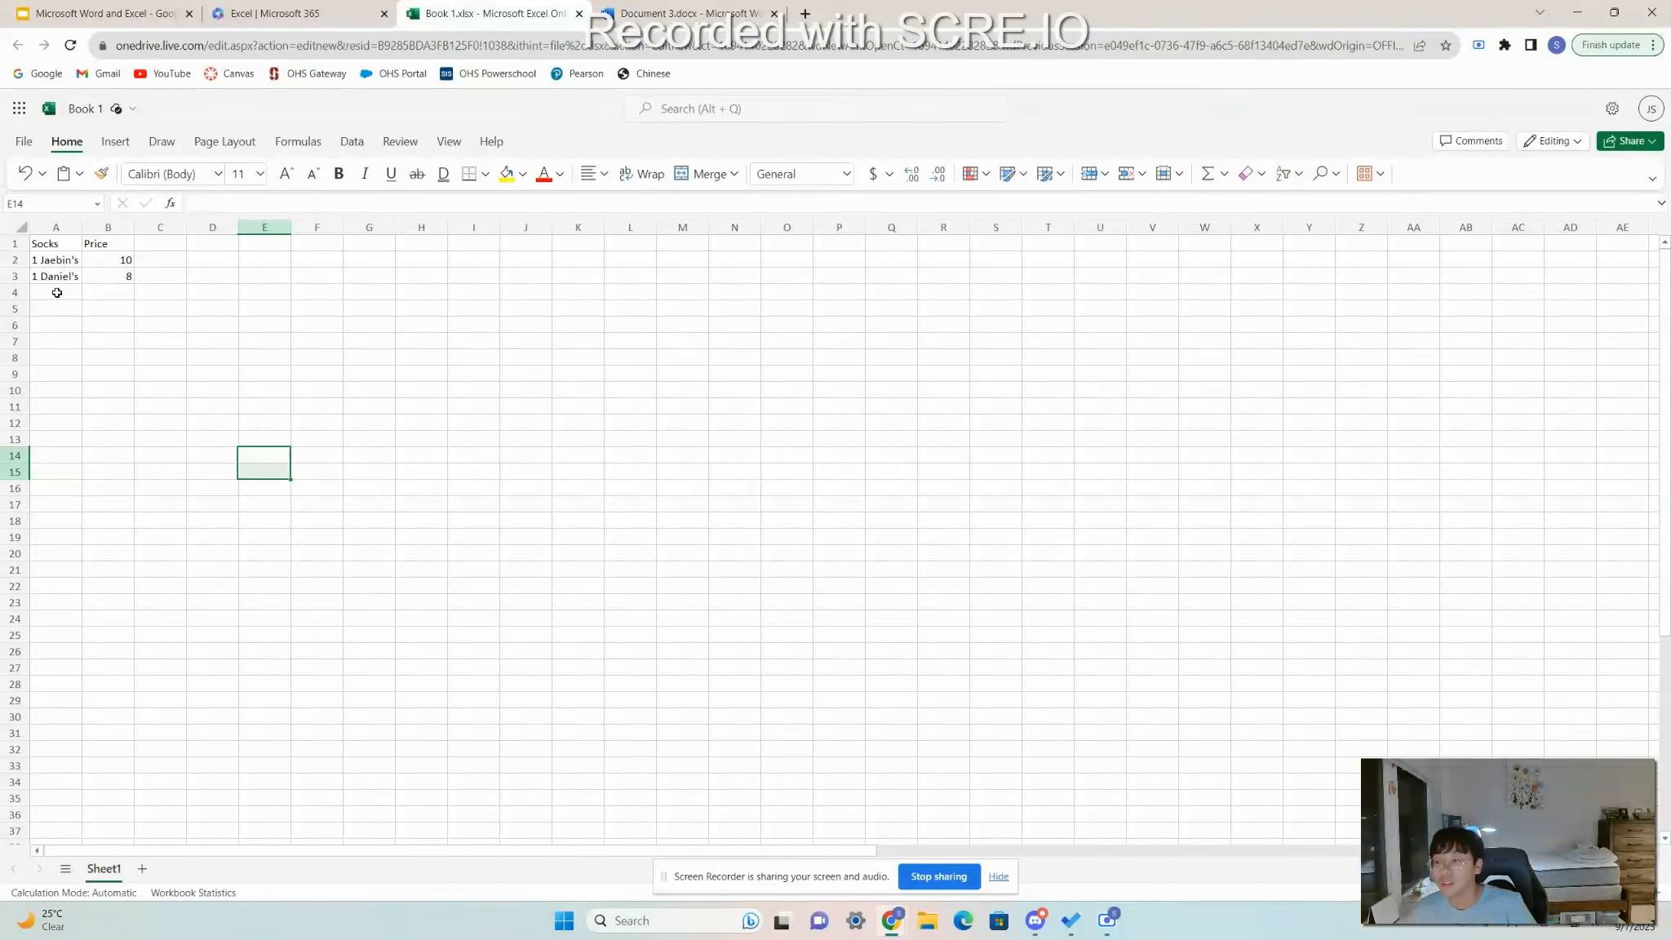
Add the third owner's socks in A4, with quantity 1 in the label, and set the price in B4 to 5.
{"action": "left_click", "coordinate": [58, 292]}
{"action": "type", "text": "1 Jun"}
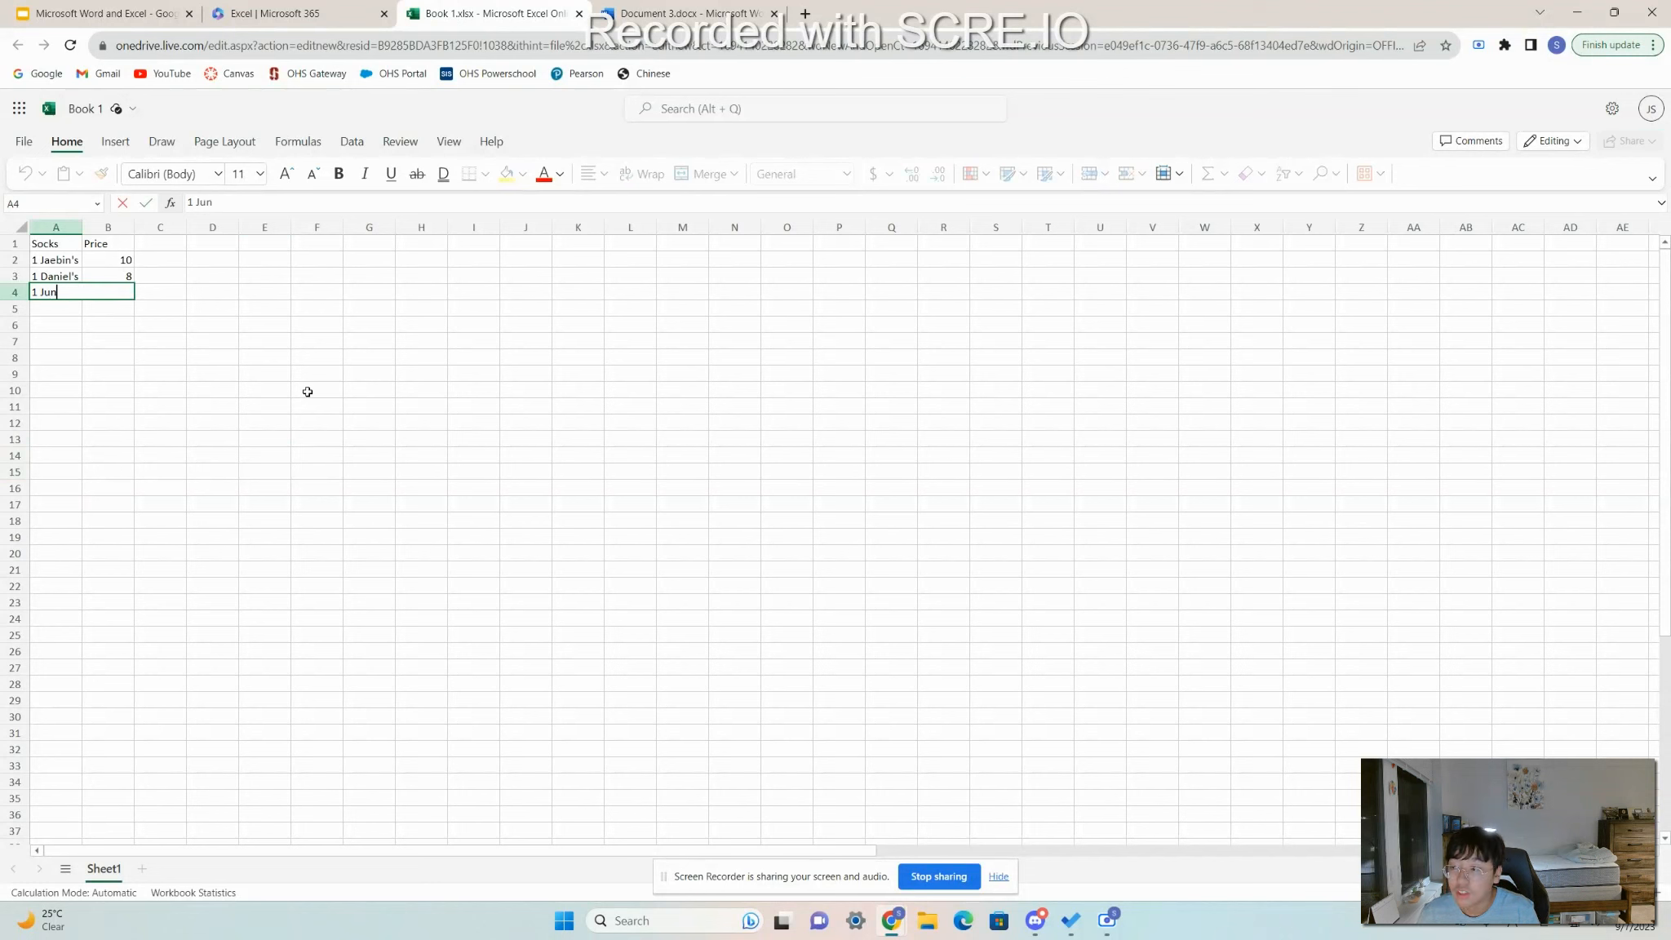
{"action": "type", "text": "ga's"}
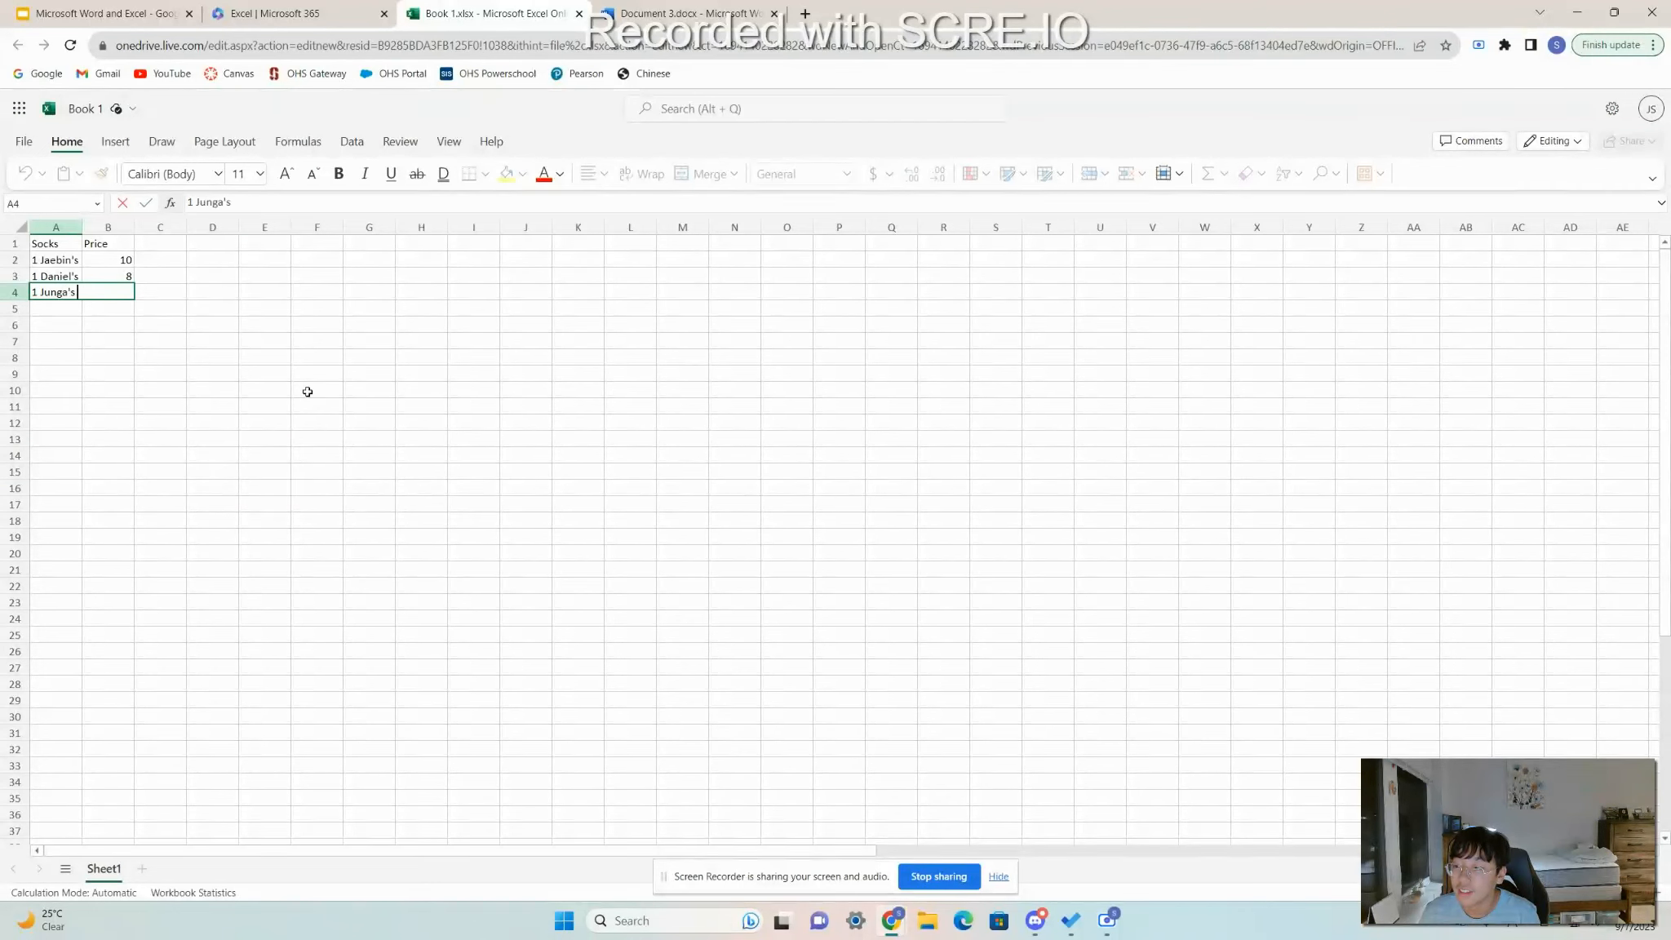
{"action": "type", "text": " Socks"}
{"action": "left_click", "coordinate": [114, 294]}
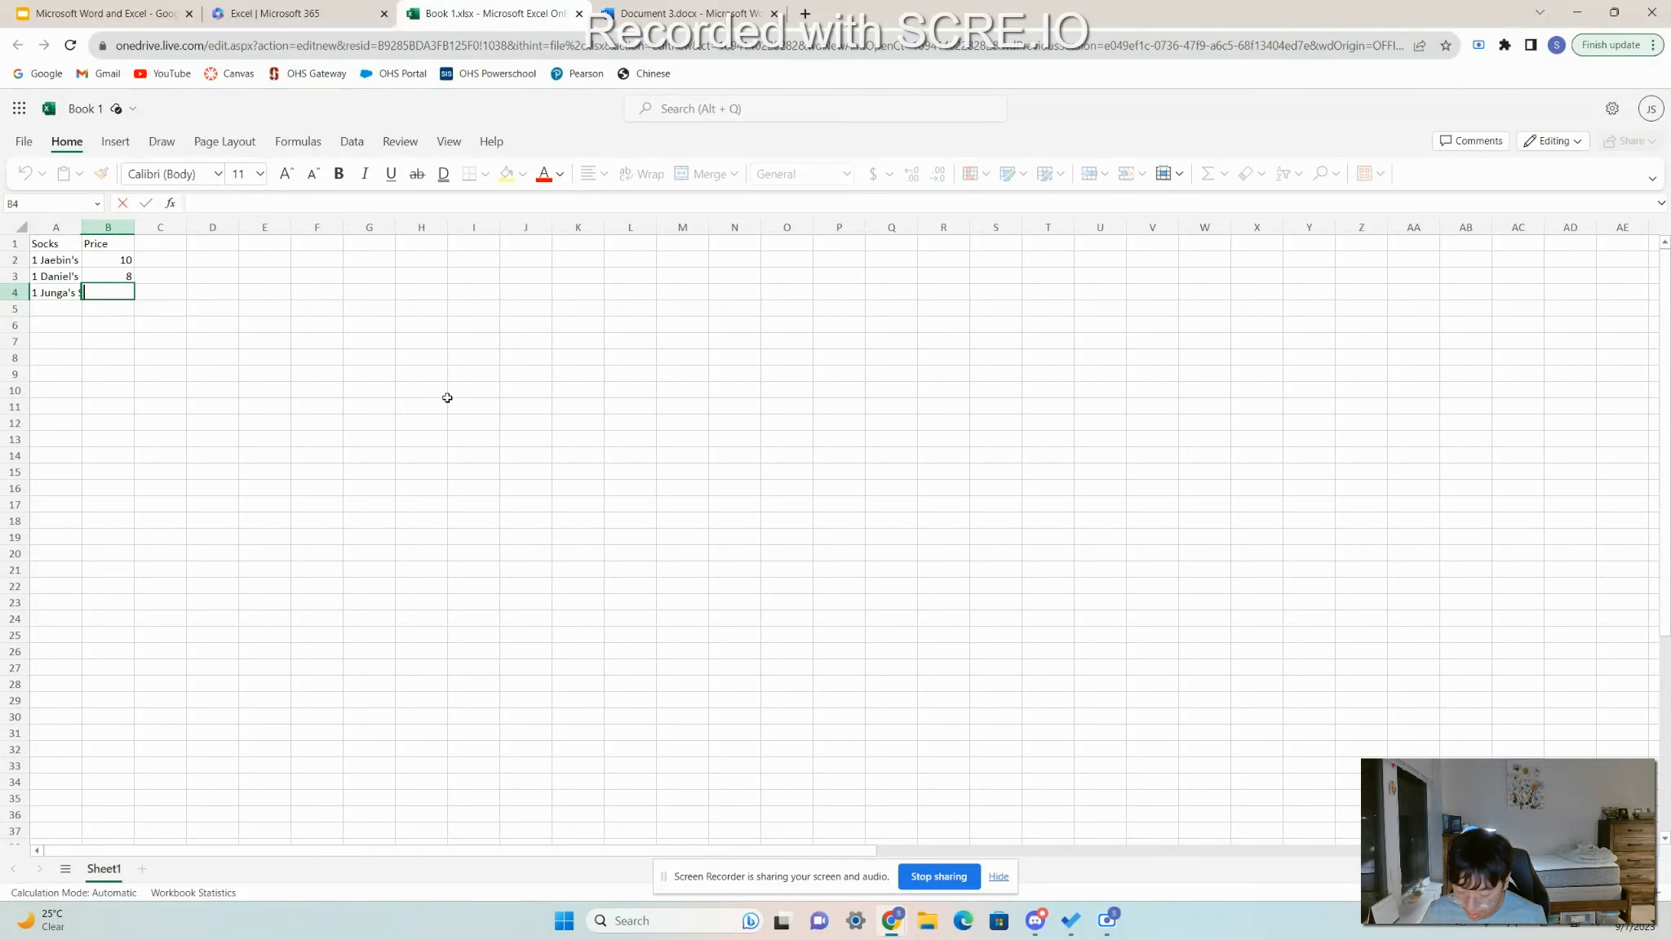
{"action": "type", "text": "5"}
{"action": "left_click", "coordinate": [264, 373]}
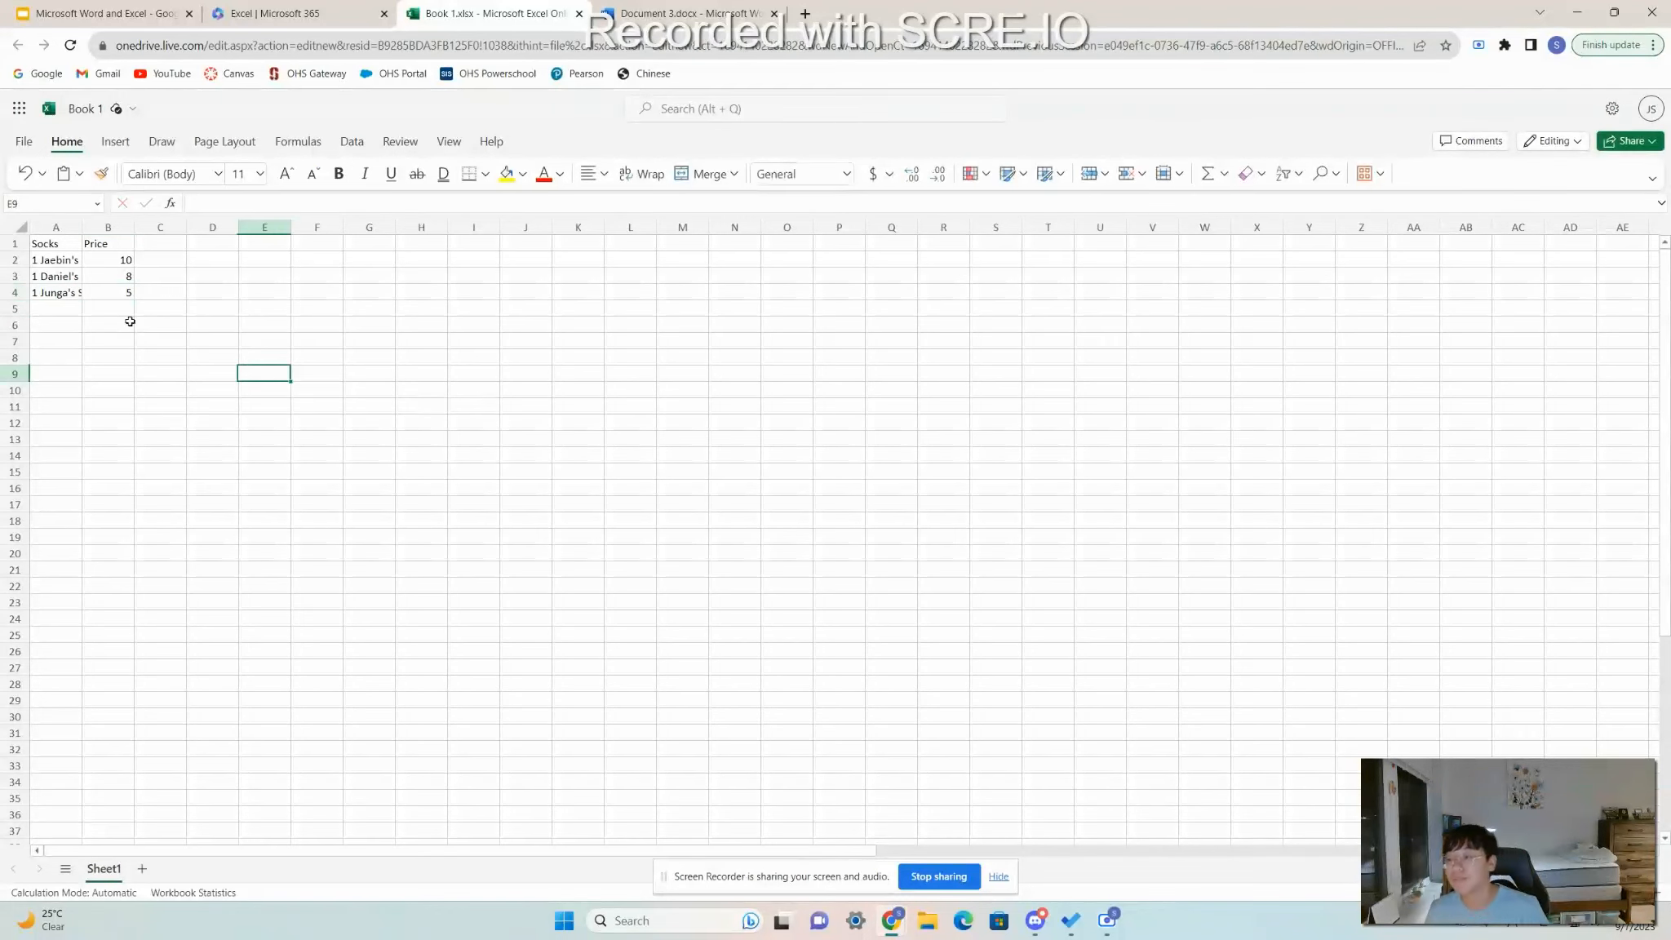
Select the range A1:B4, look over the available cell styles and bring up the Format As Table styles.
{"action": "left_click", "coordinate": [50, 246]}
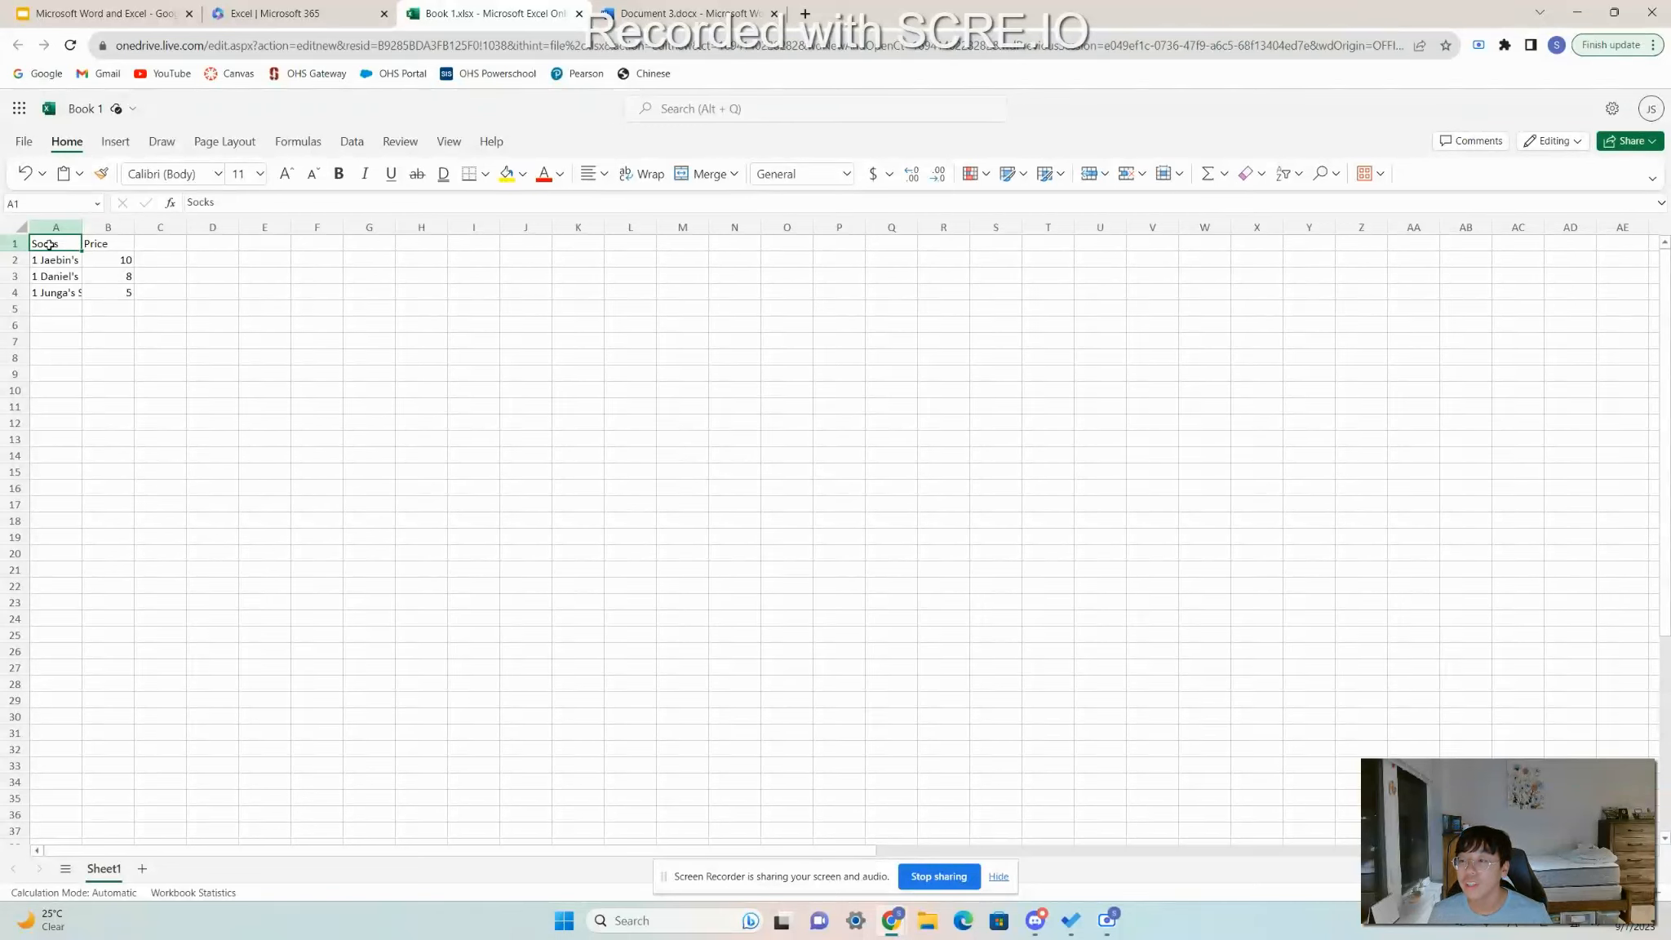
{"action": "left_click_drag", "start_coordinate": [72, 248], "coordinate": [119, 295]}
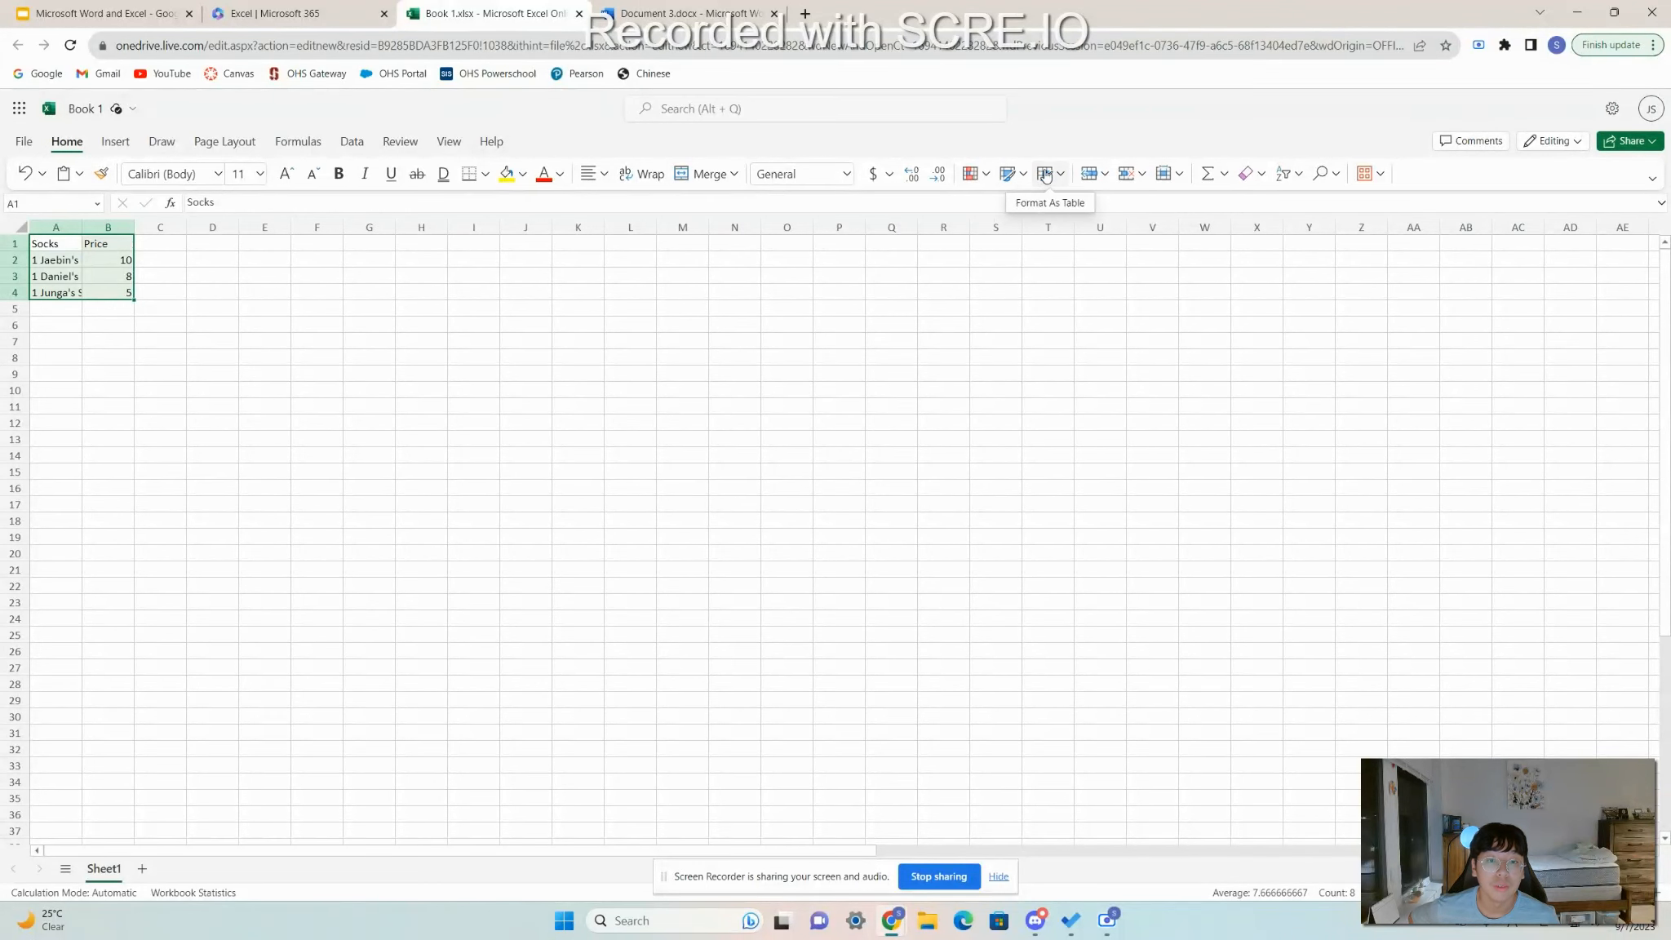
{"action": "left_click", "coordinate": [1047, 177]}
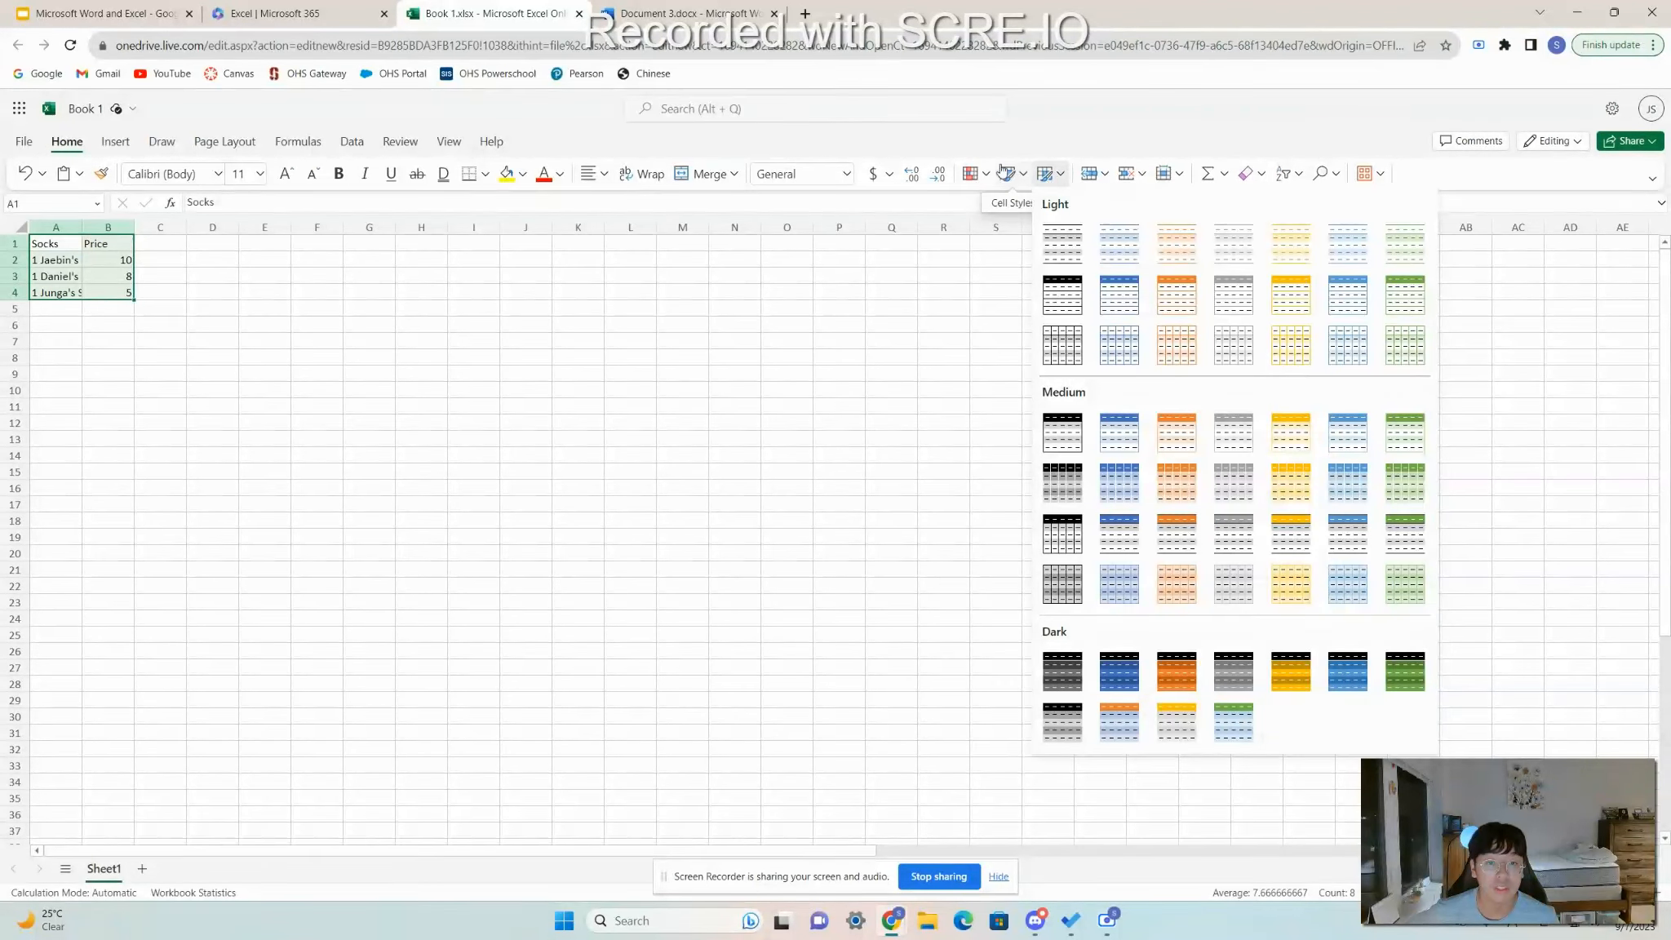
{"action": "left_click", "coordinate": [1018, 174]}
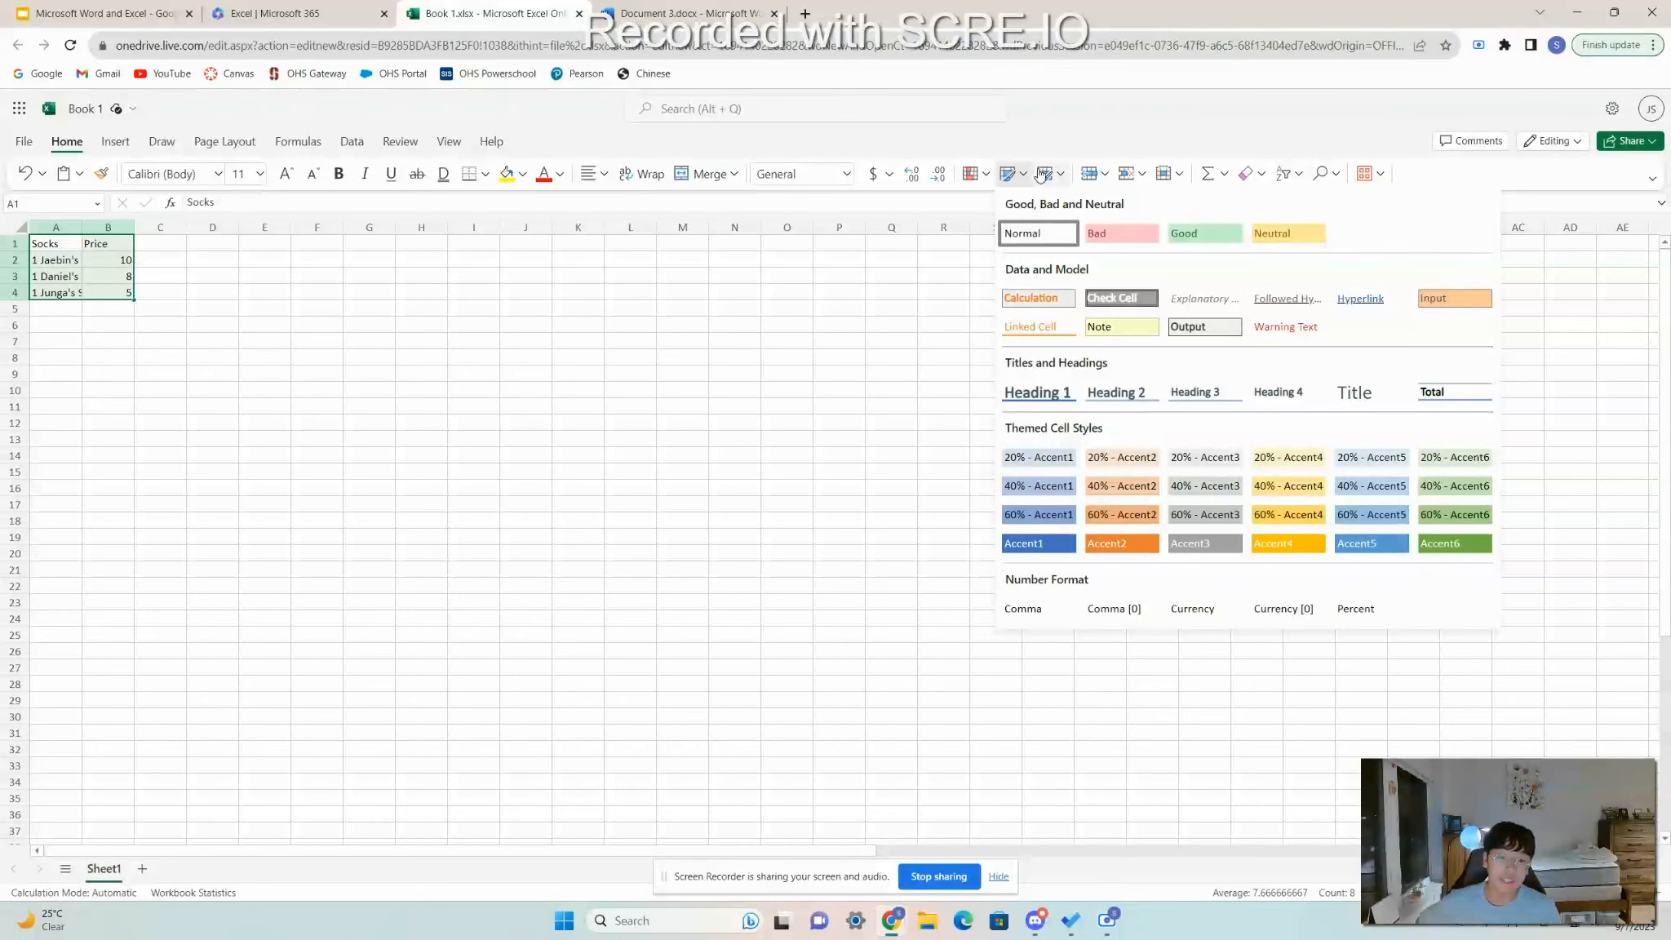
{"action": "left_click", "coordinate": [1040, 176]}
{"action": "left_click", "coordinate": [1012, 176]}
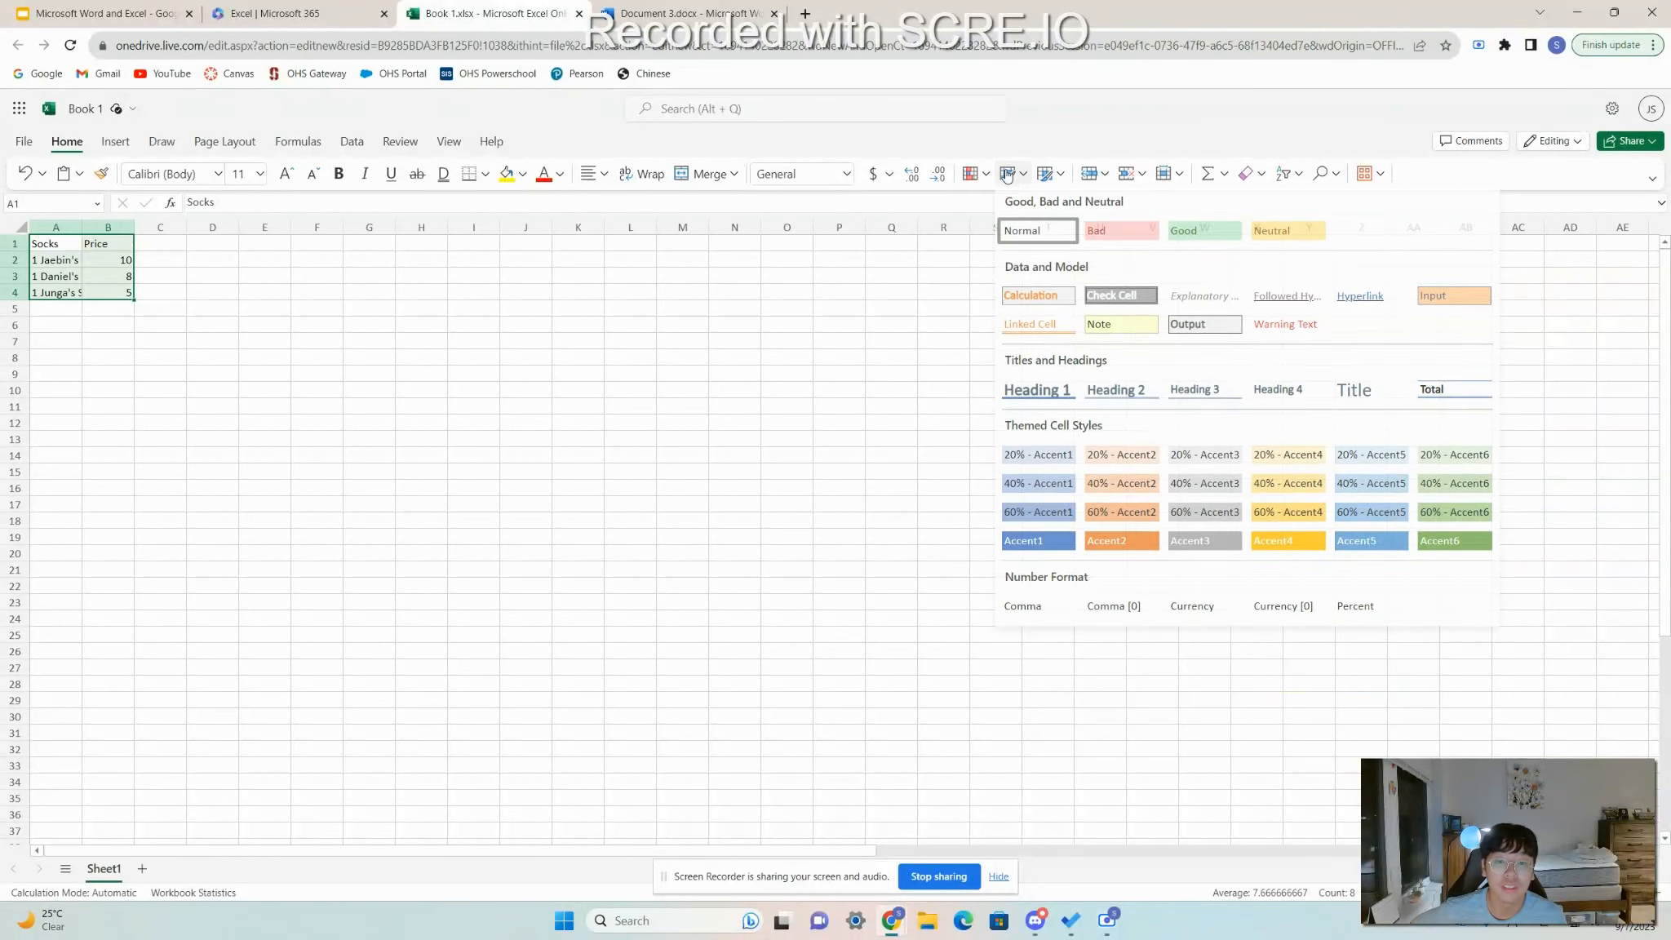
{"action": "left_click", "coordinate": [1010, 176]}
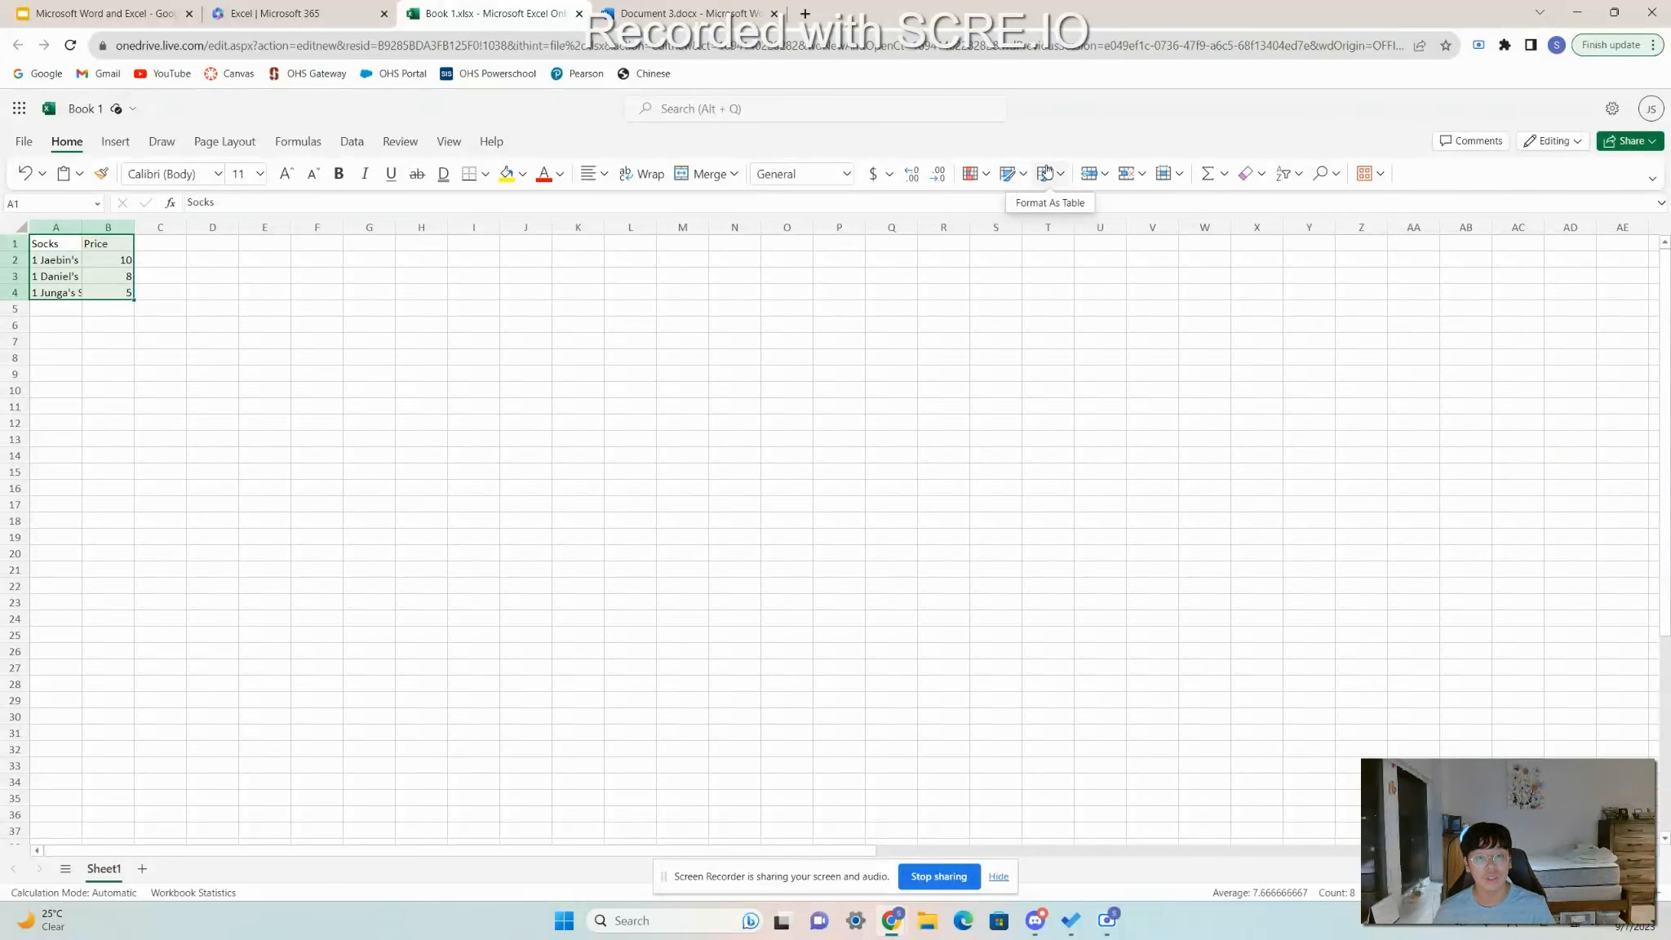
{"action": "left_click", "coordinate": [1046, 171]}
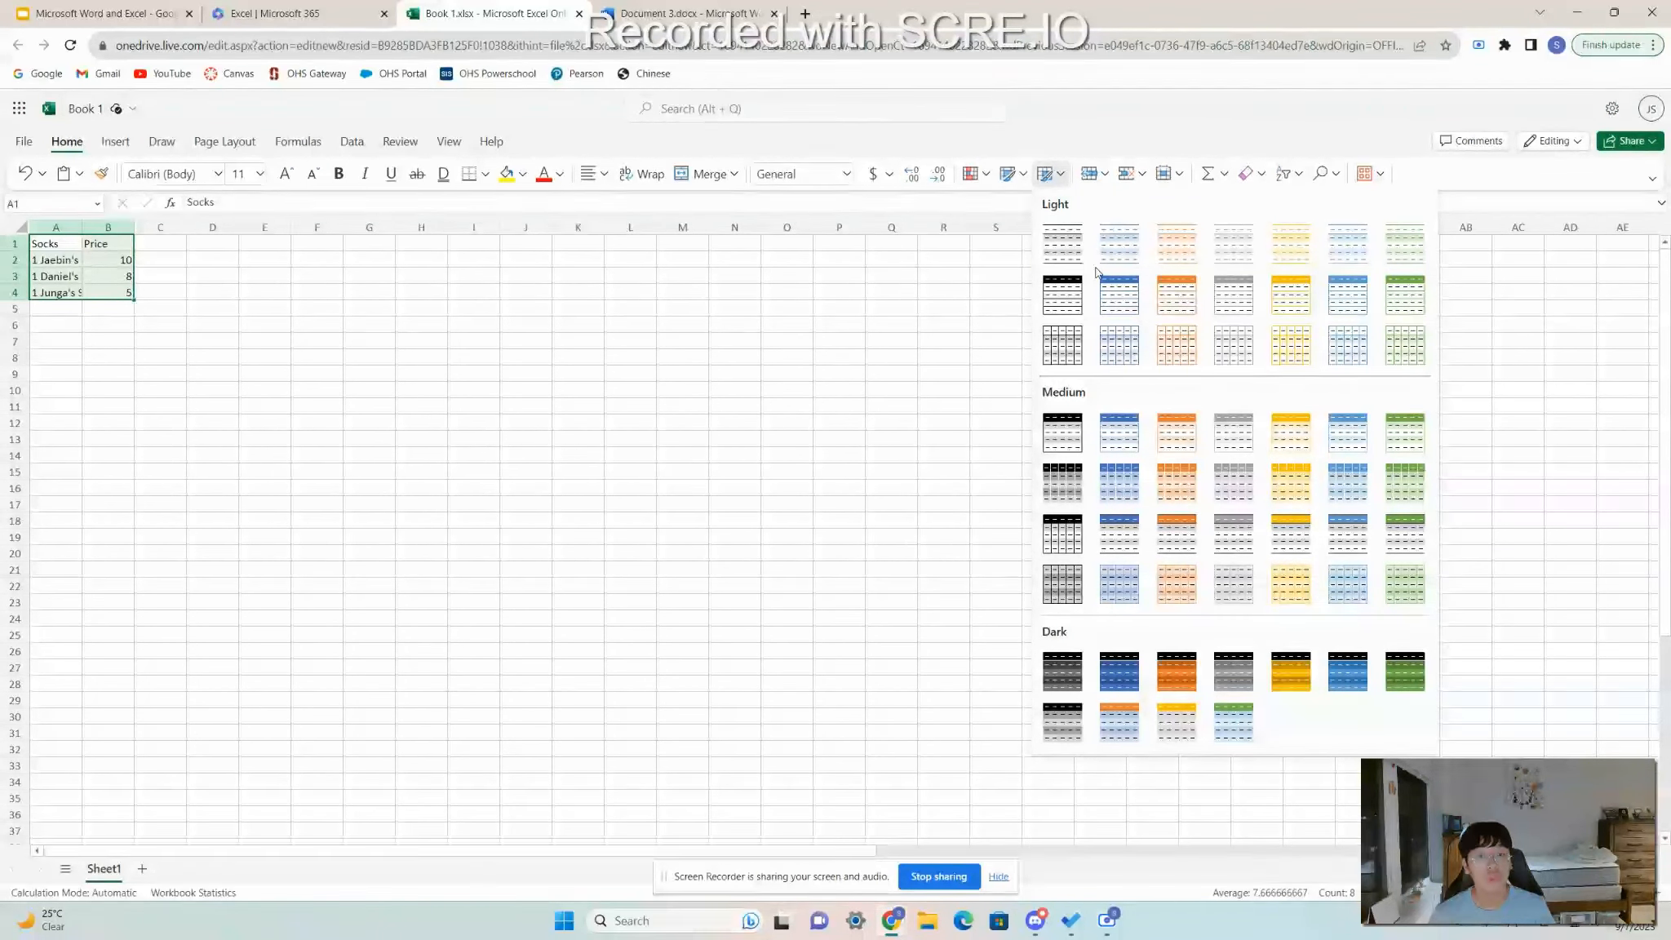
Switch to the Google Slides presentation, view slide 24 on selecting a table style and return to the Excel workbook.
{"action": "left_click", "coordinate": [102, 13]}
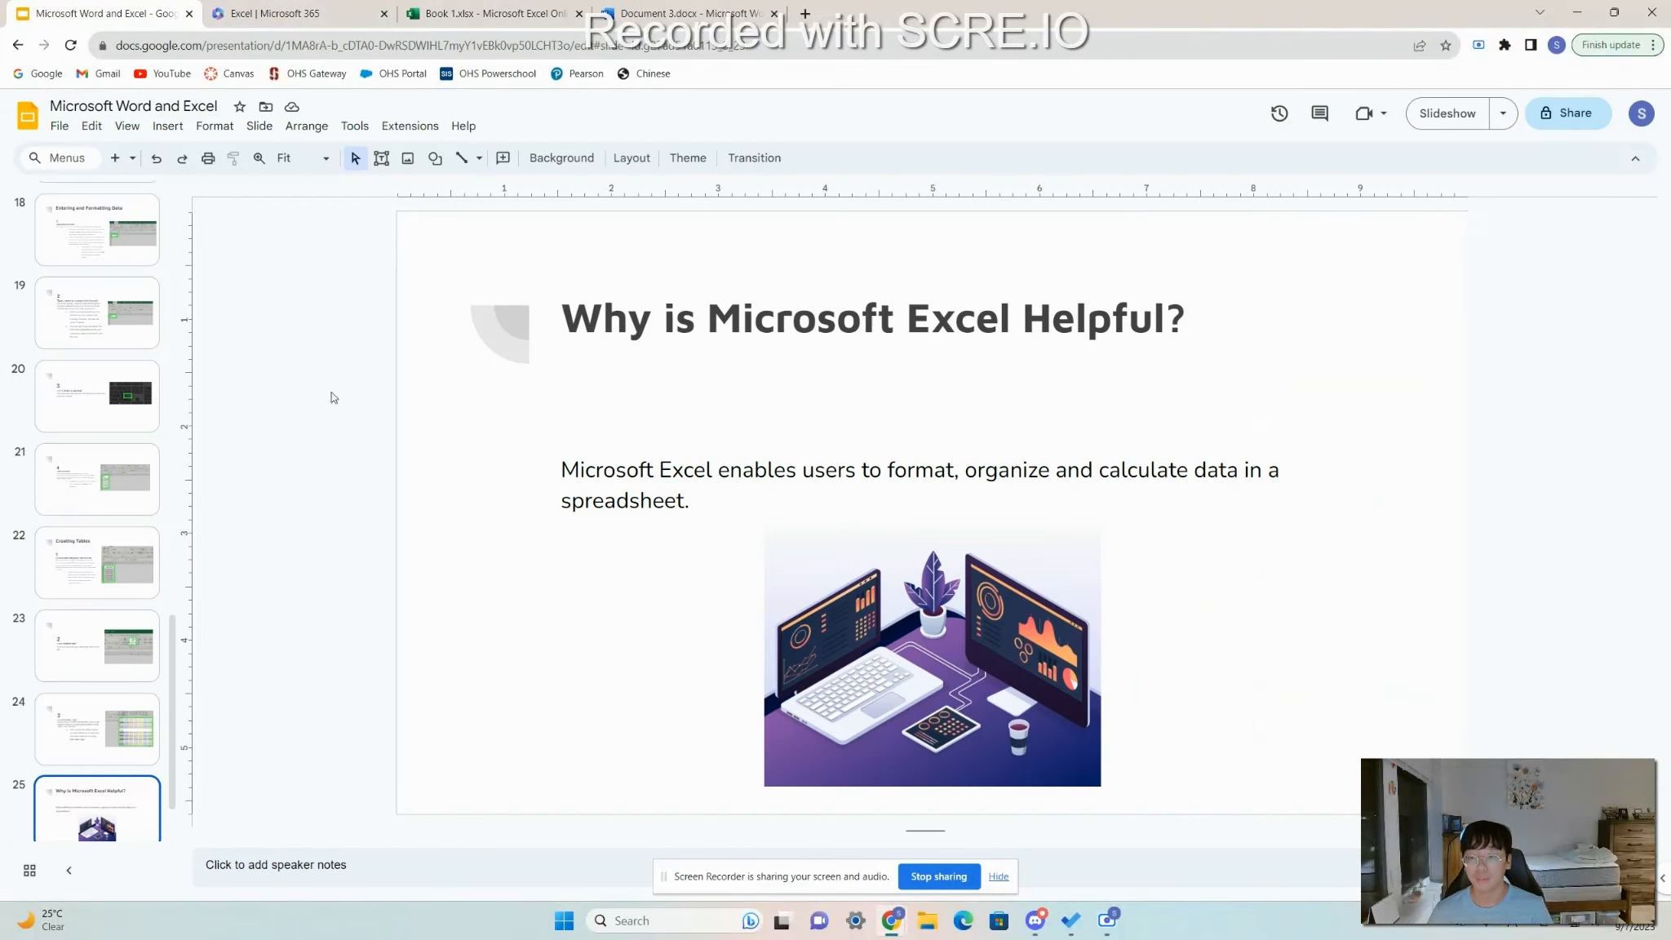
{"action": "left_click", "coordinate": [135, 710]}
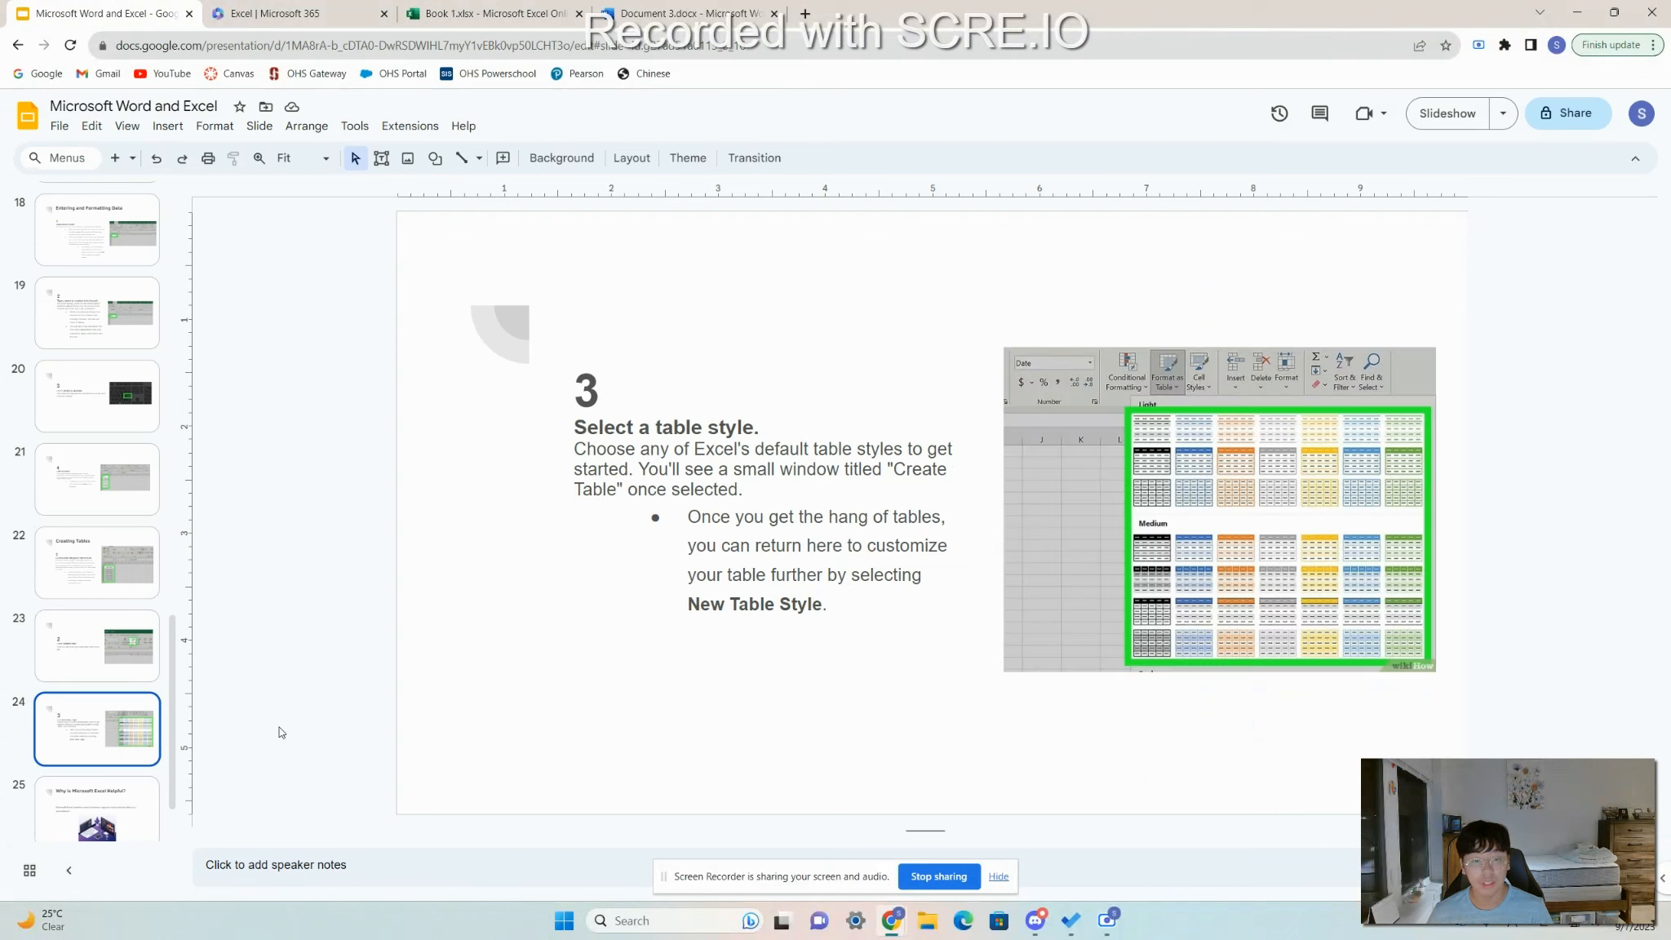
{"action": "left_click", "coordinate": [490, 13]}
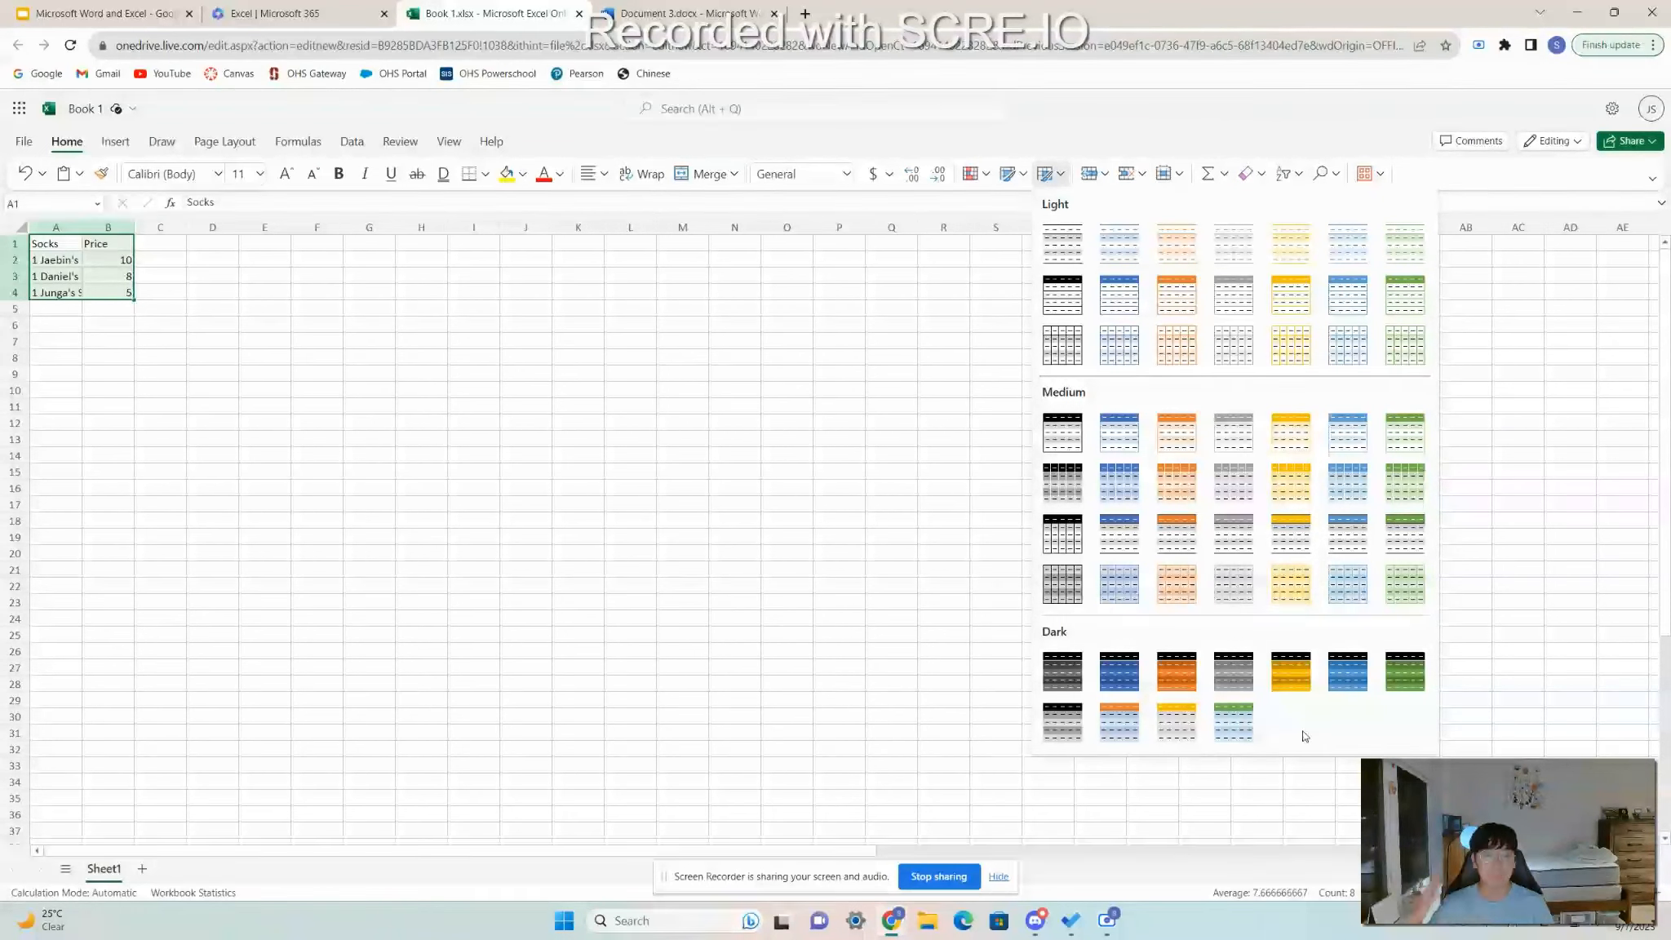
Format A1:B4 as a table with headers, using the dark orange table style with a black header row.
{"action": "left_click", "coordinate": [1169, 666]}
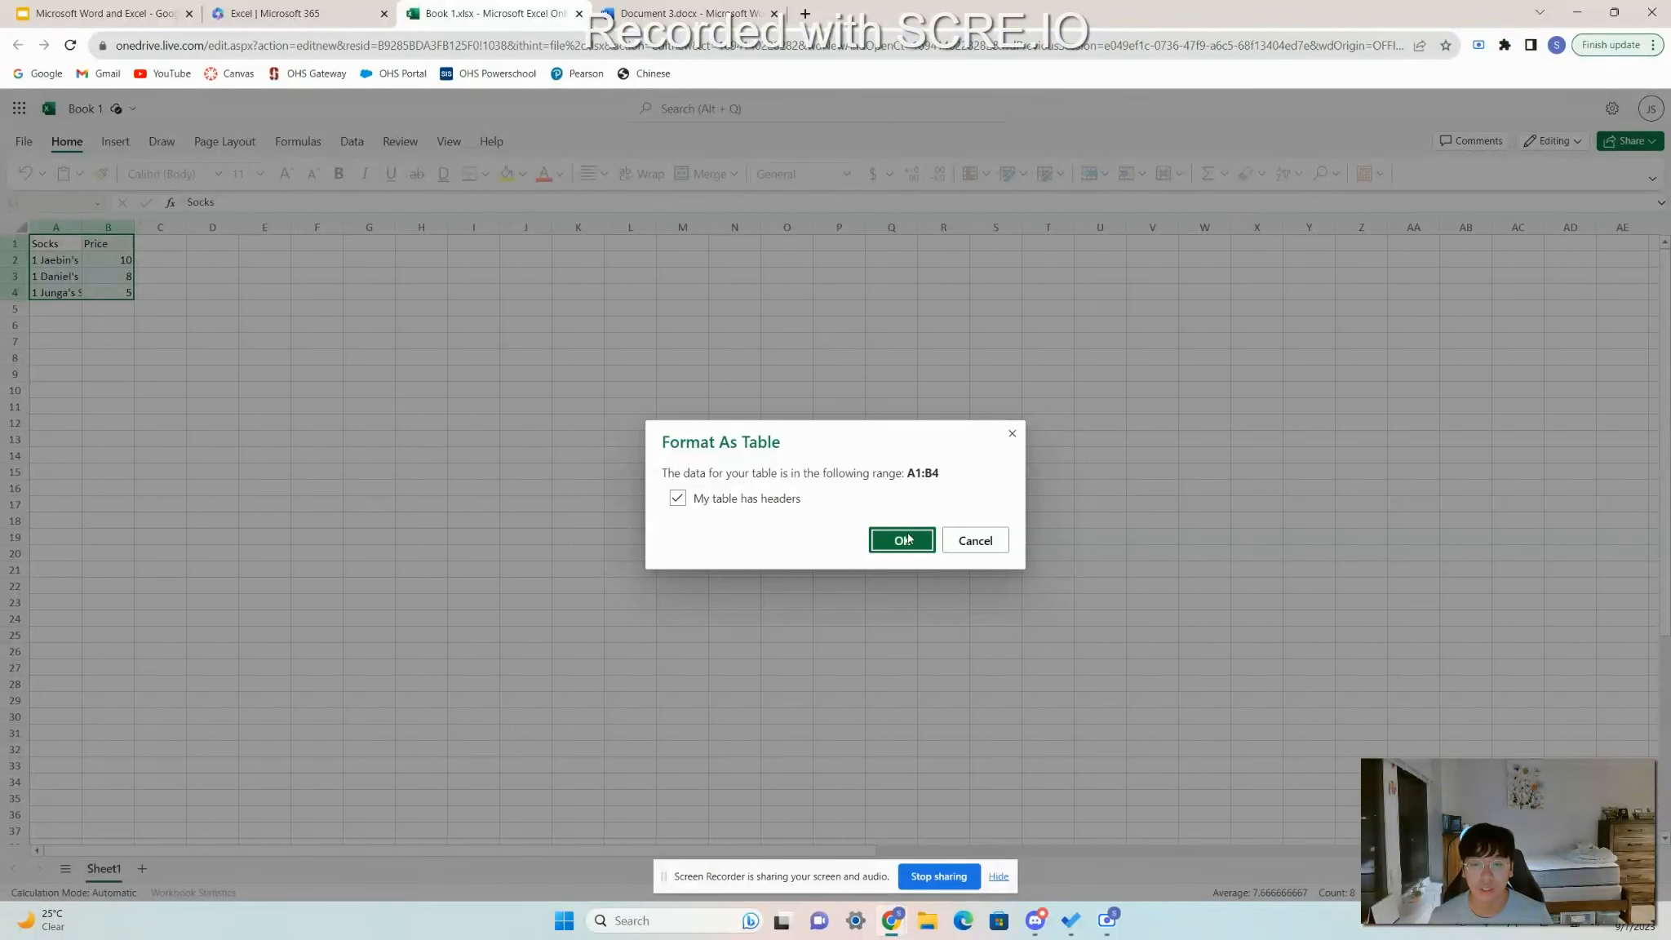
{"action": "left_click", "coordinate": [901, 542]}
{"action": "left_click", "coordinate": [190, 335]}
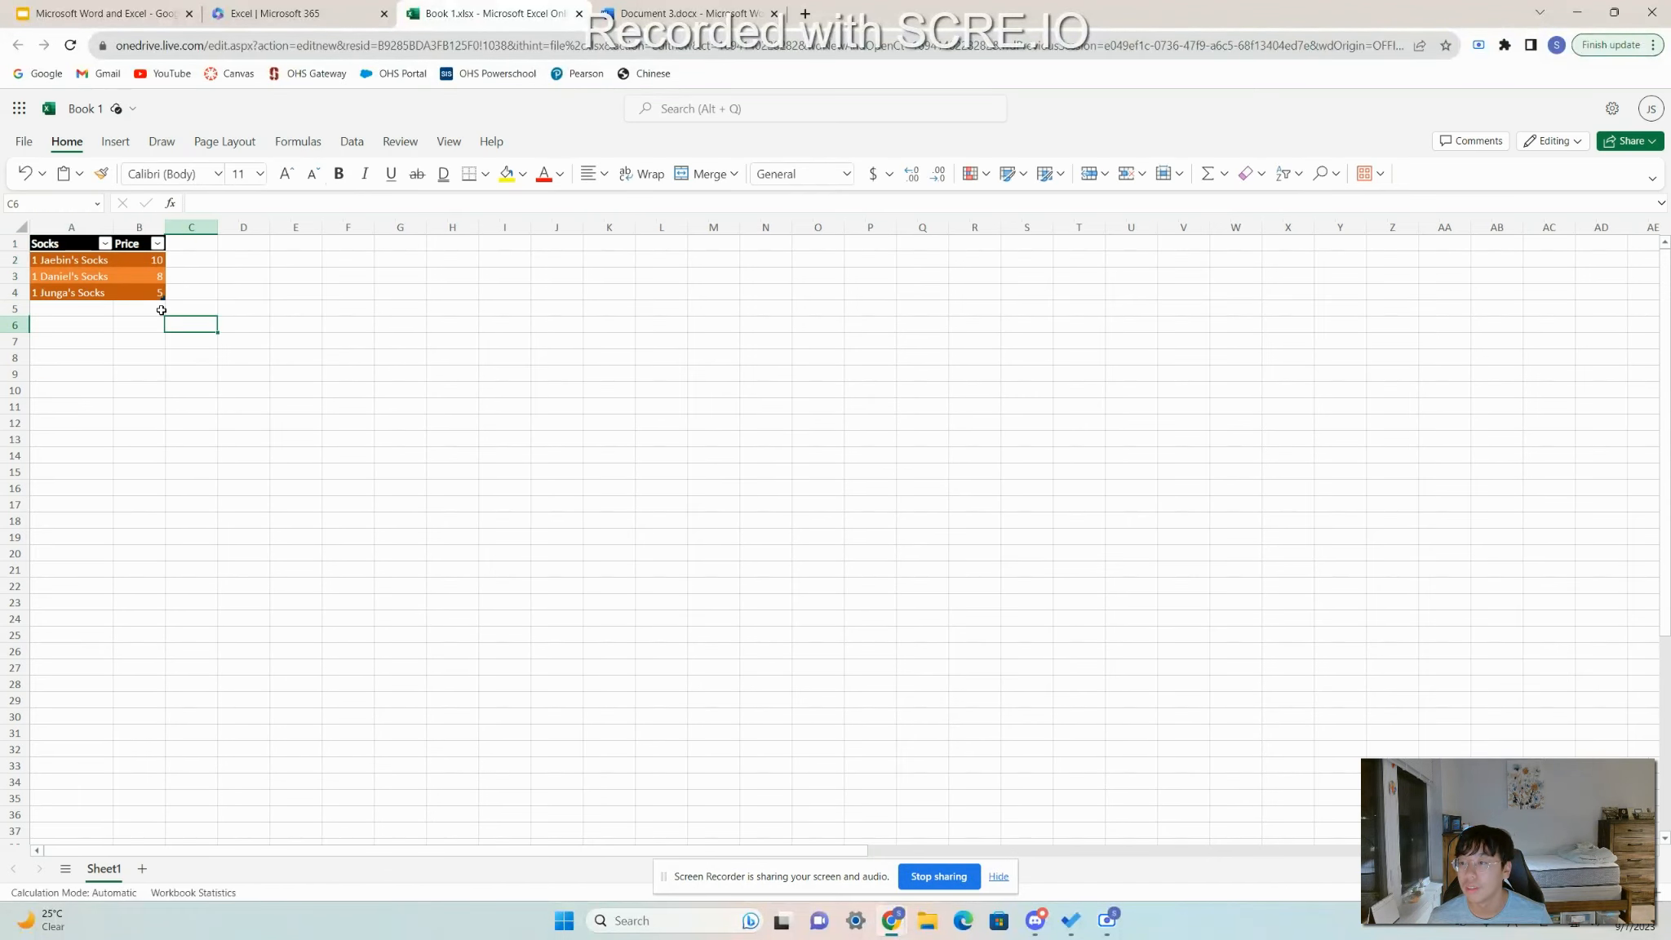
{"action": "left_click", "coordinate": [201, 261]}
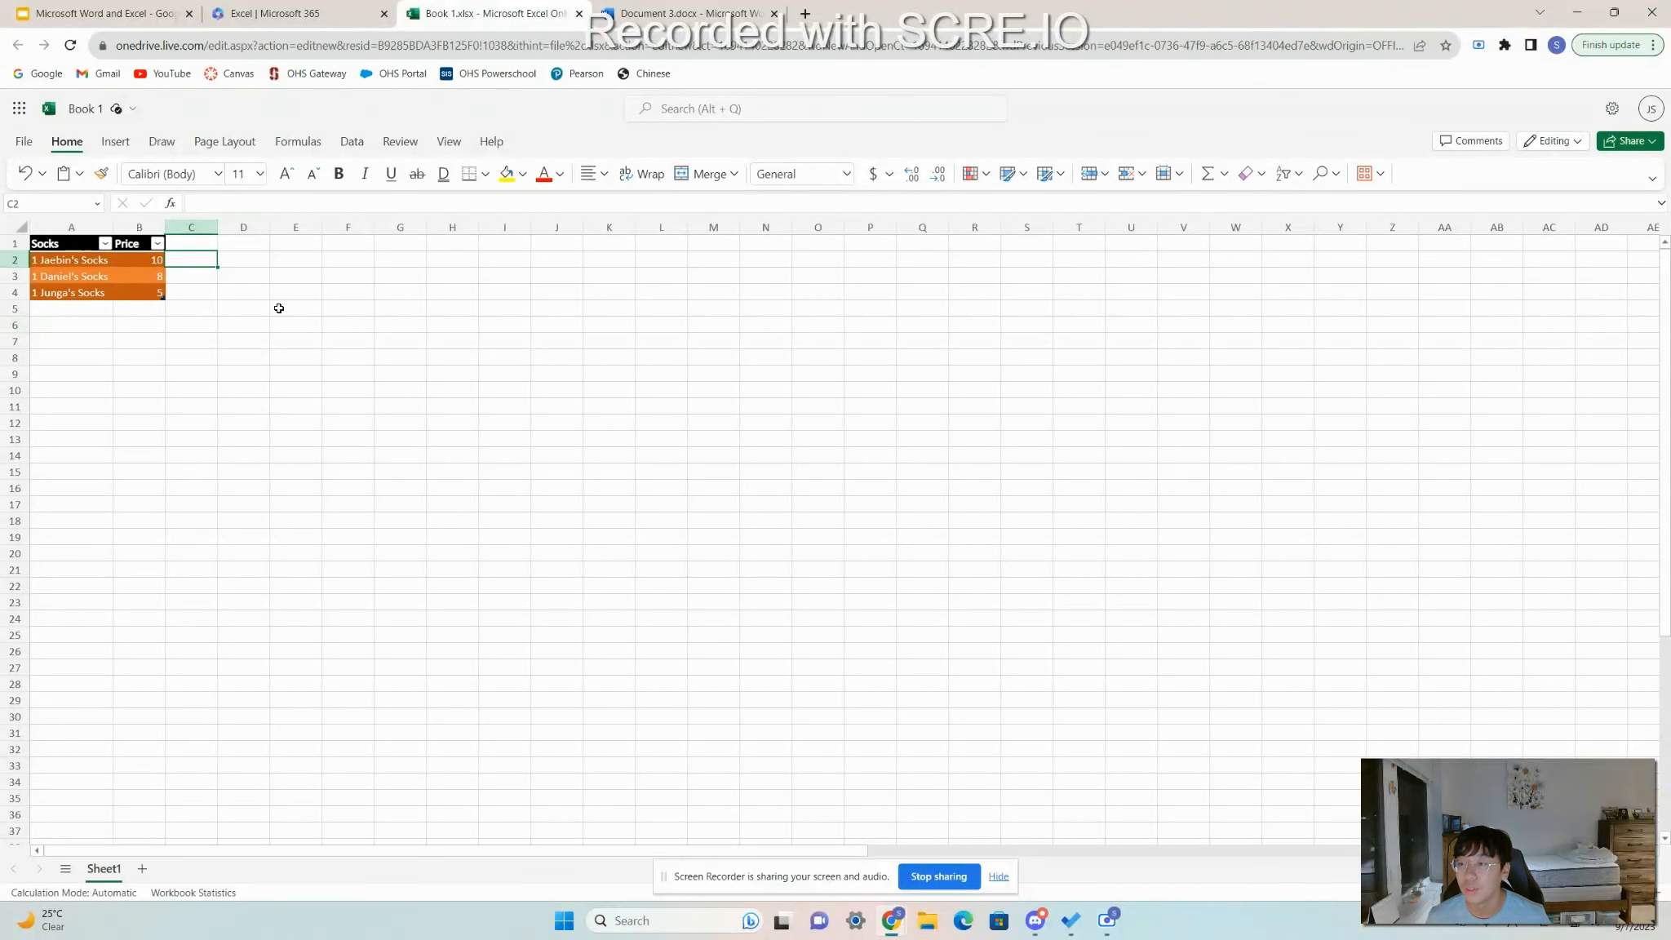
{"action": "left_click", "coordinate": [65, 247]}
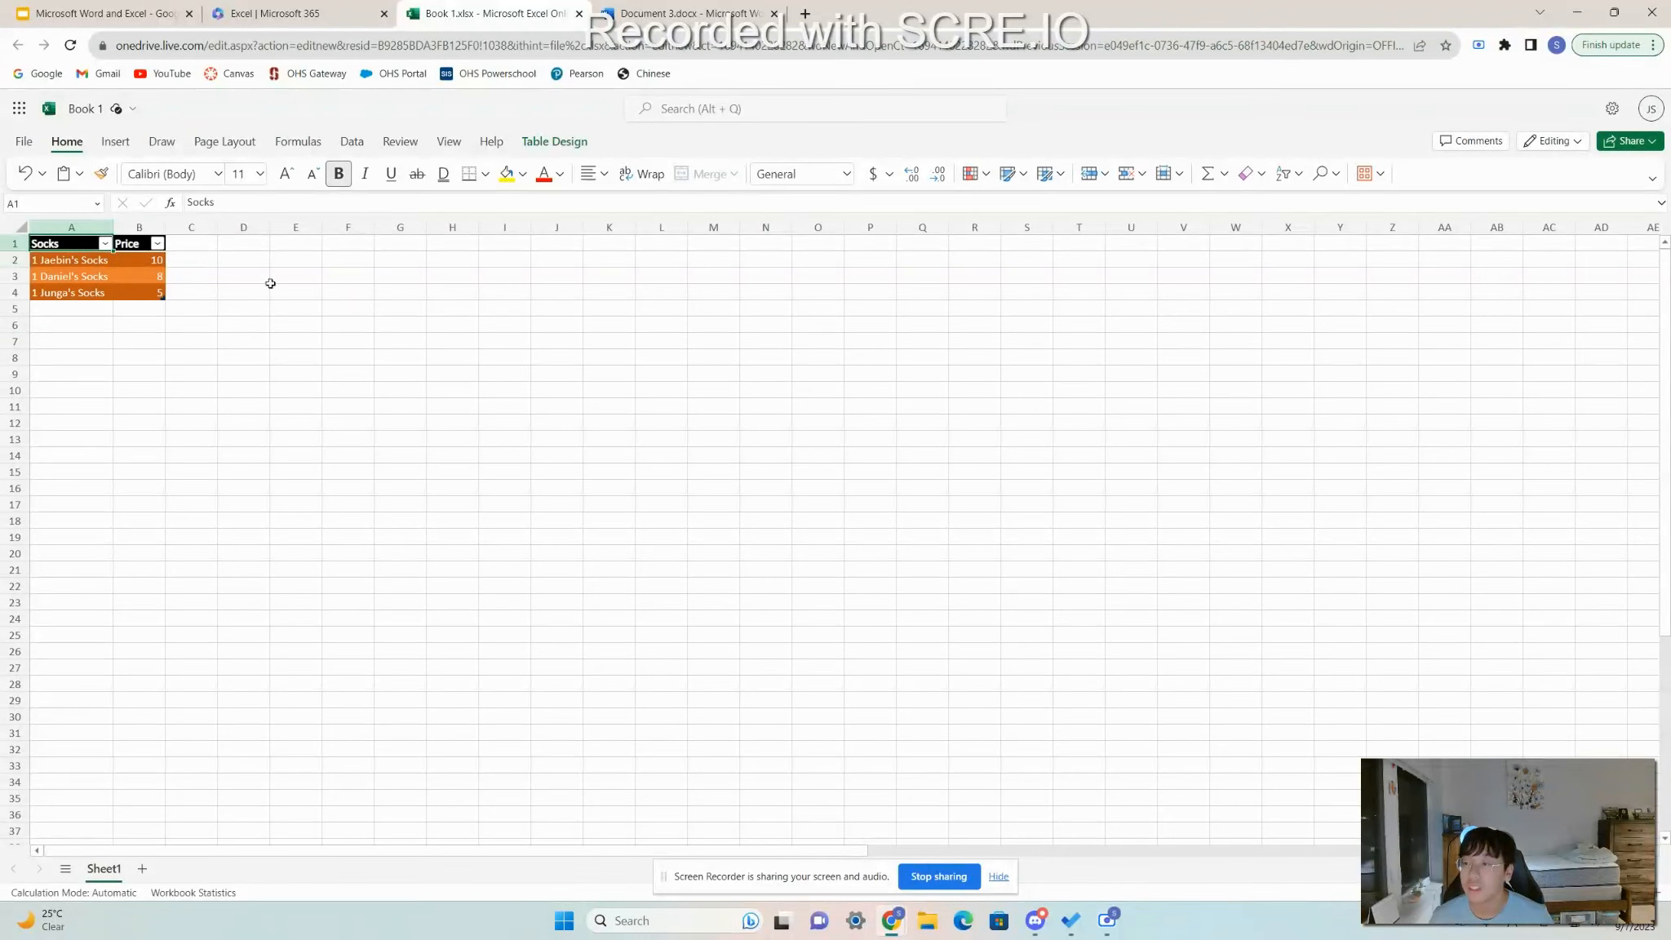
{"action": "left_click", "coordinate": [400, 324]}
{"action": "left_click", "coordinate": [64, 249]}
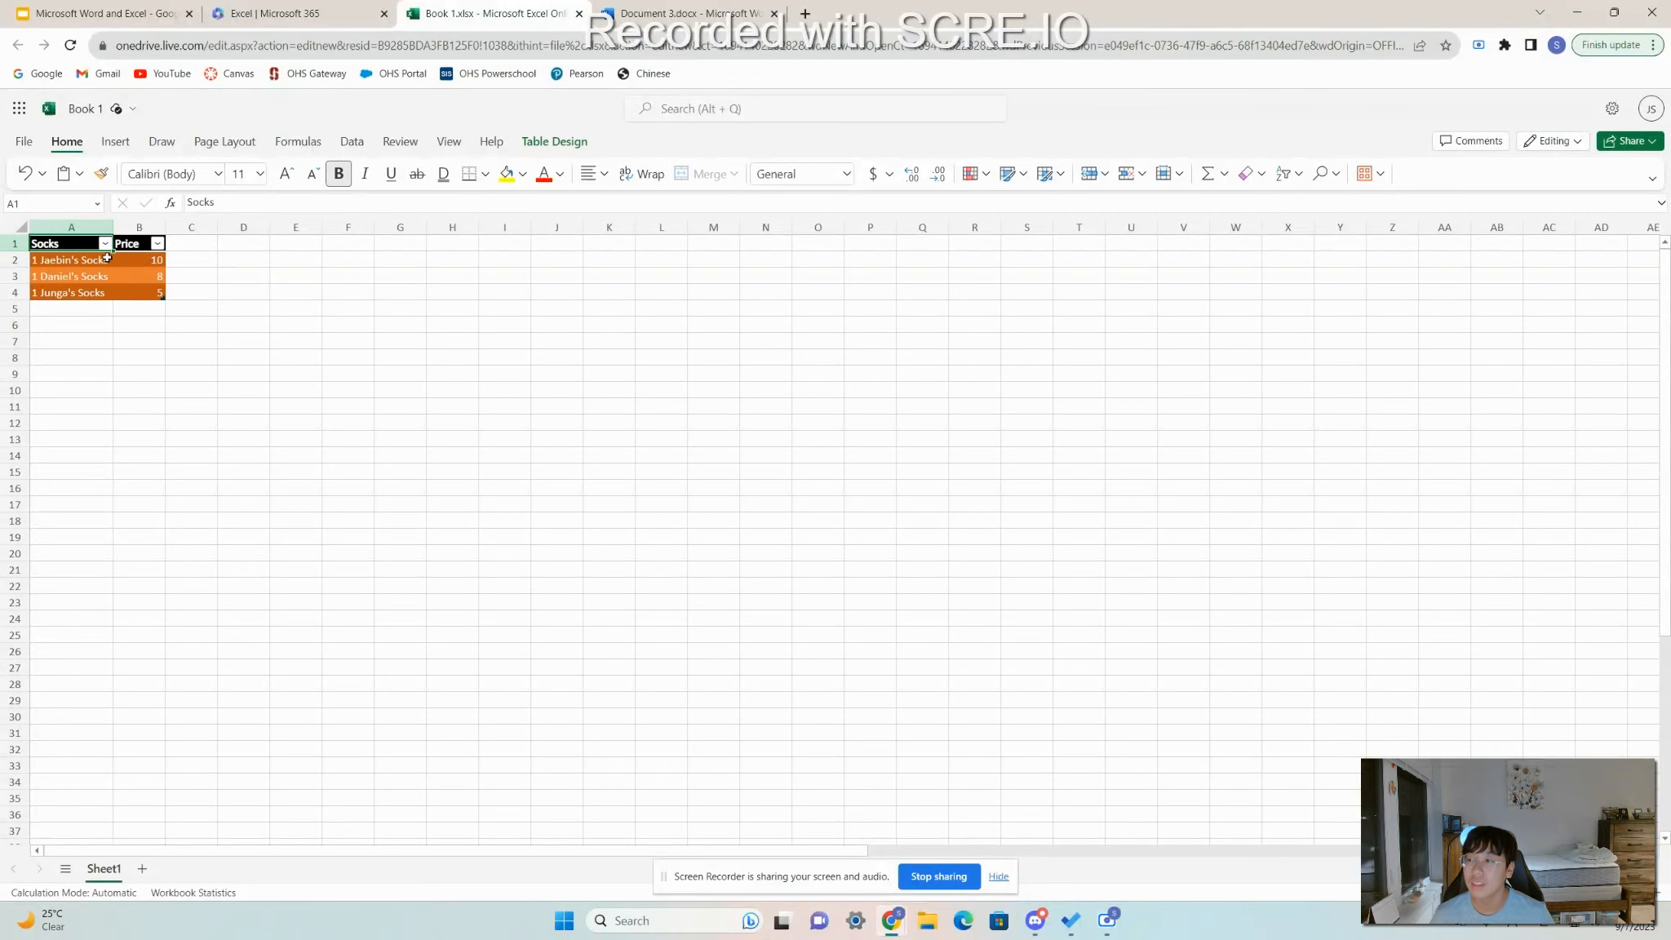
Check the workbook's file options such as Save As and Print, and switch to Document 3 in Word.
{"action": "left_click", "coordinate": [23, 141]}
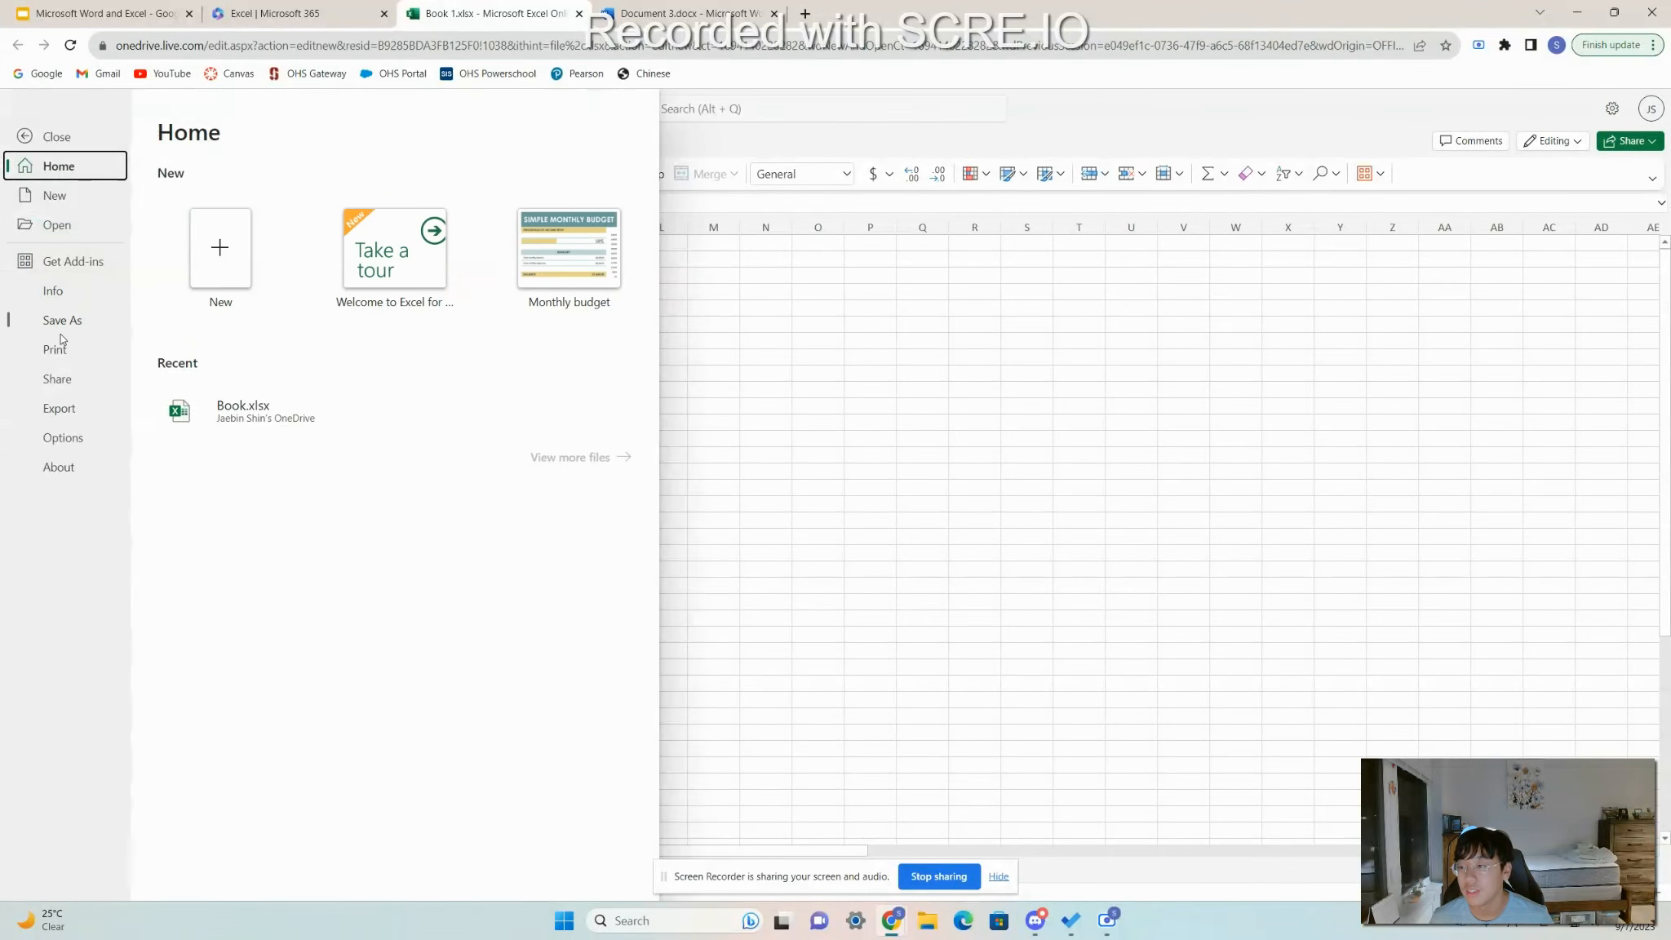
{"action": "key", "text": "Escape"}
{"action": "left_click", "coordinate": [645, 12]}
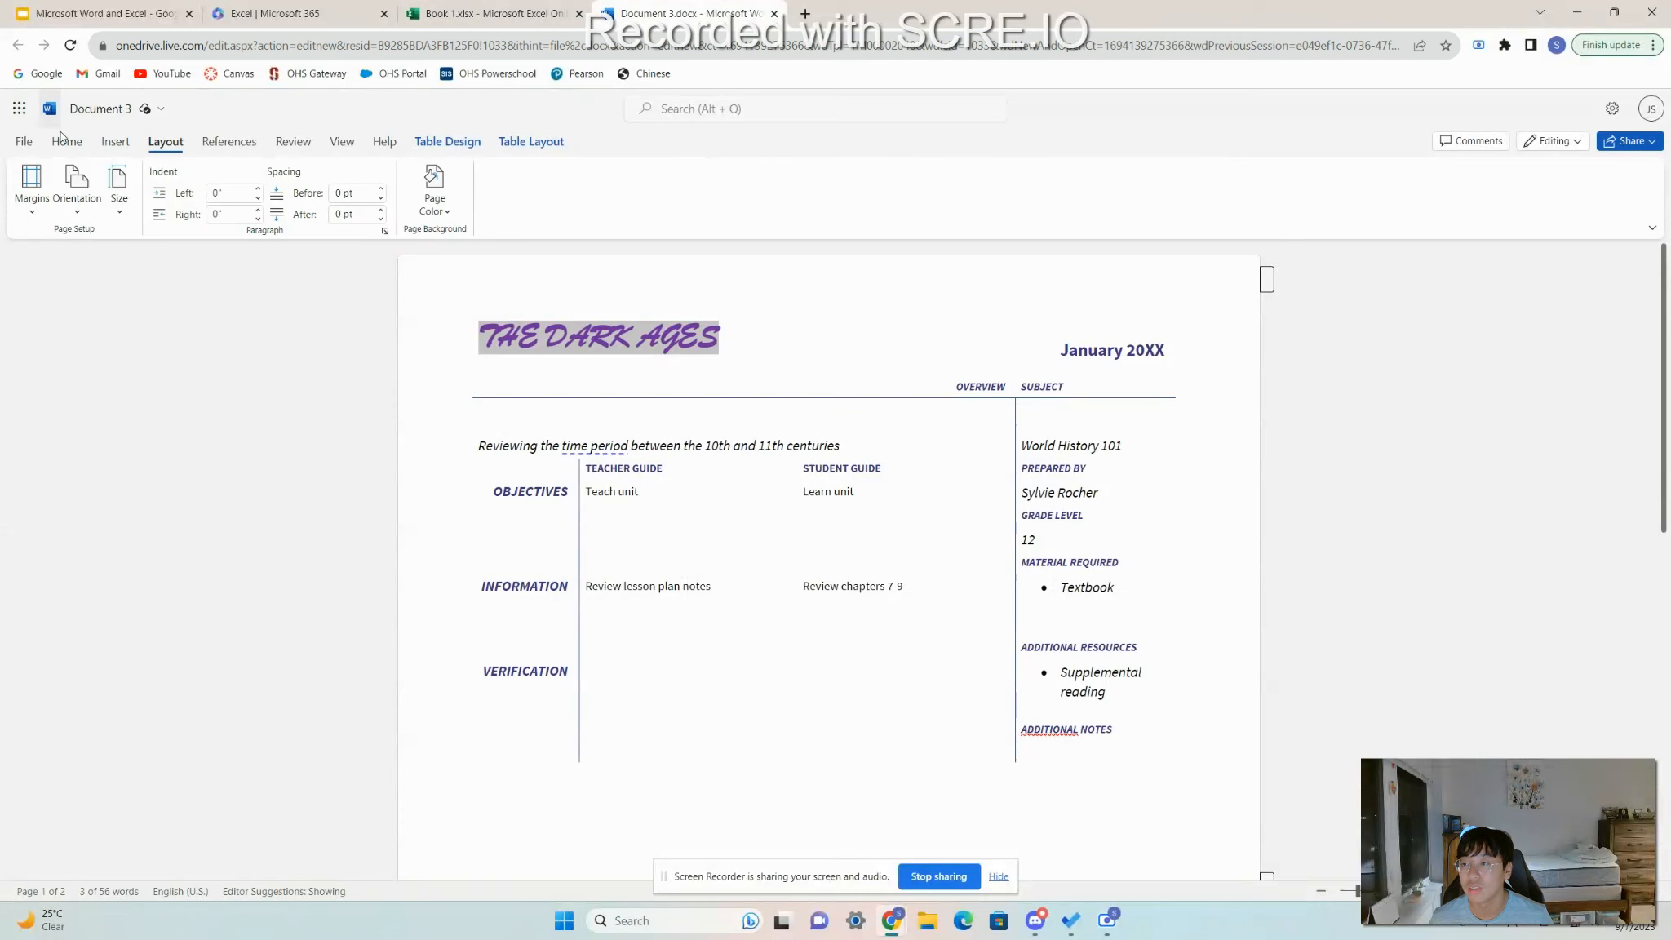
Compare the file options of Document 3 in Word with those of the Book 1 workbook in Excel.
{"action": "left_click", "coordinate": [23, 142]}
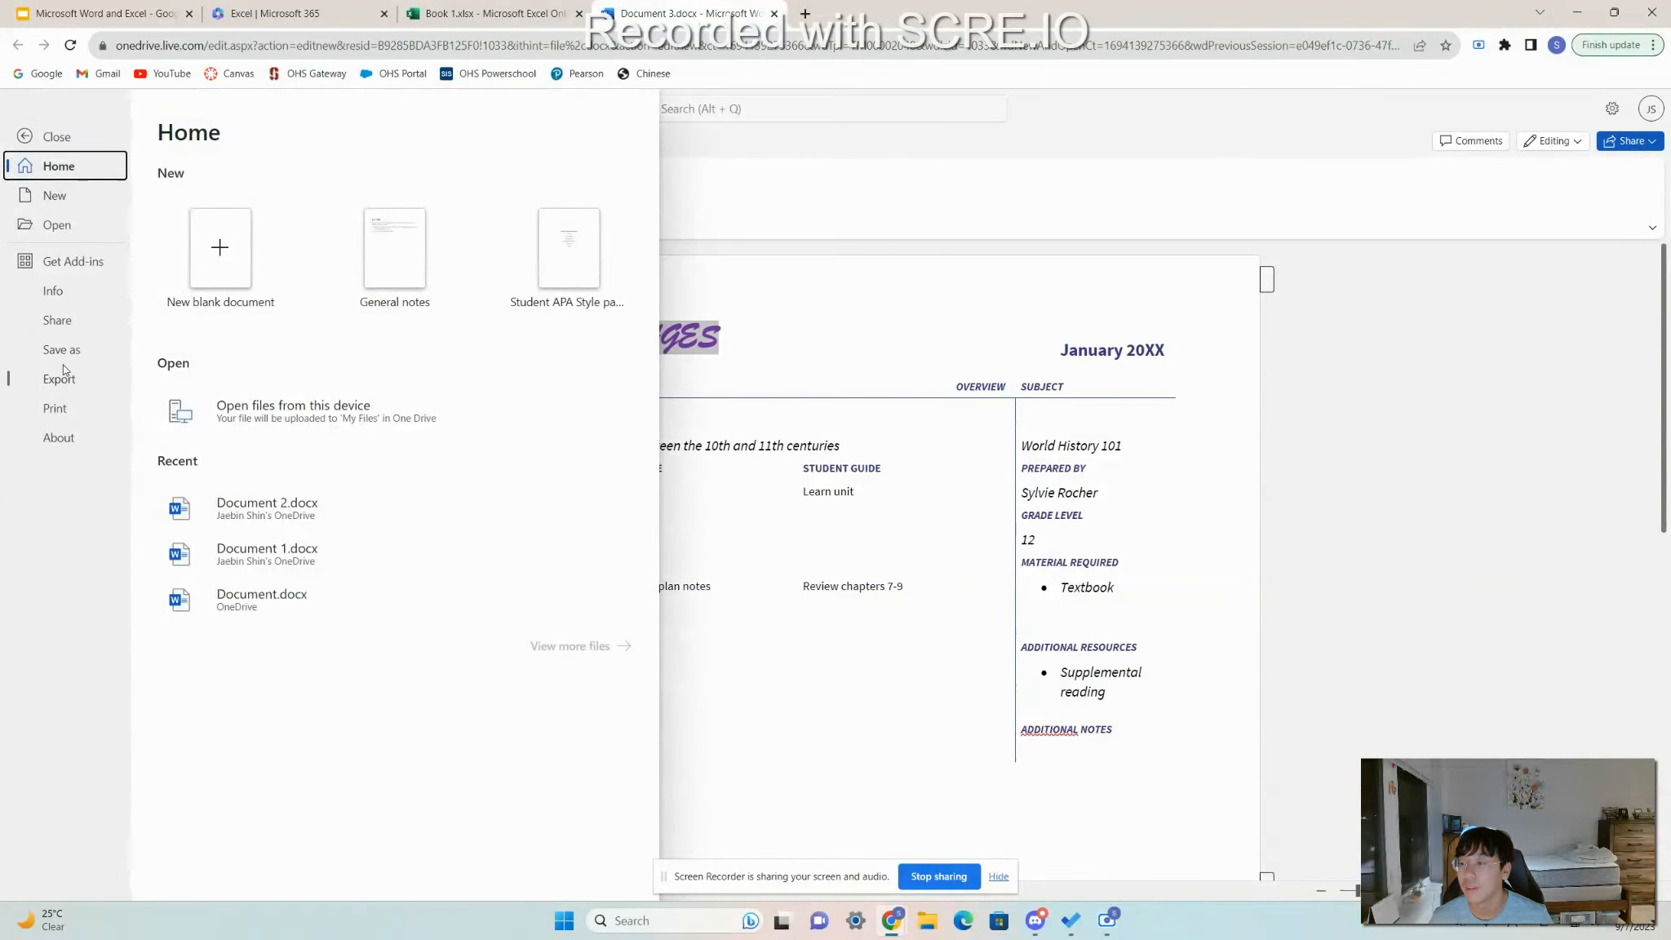
{"action": "left_click", "coordinate": [904, 428]}
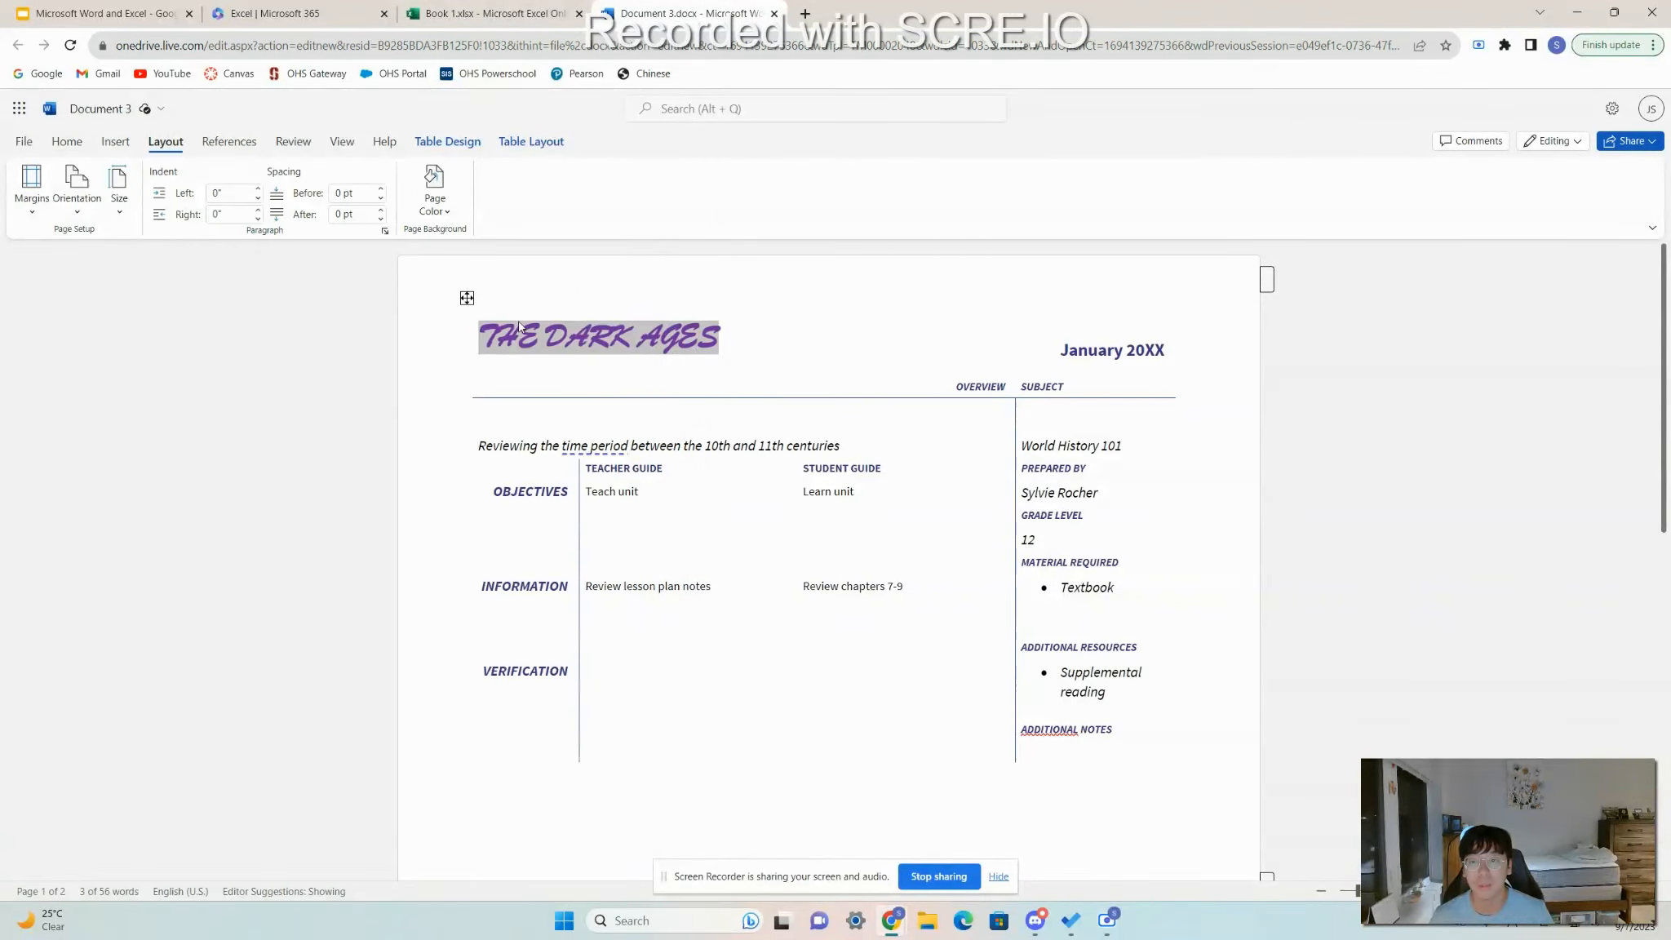
{"action": "left_click", "coordinate": [499, 8]}
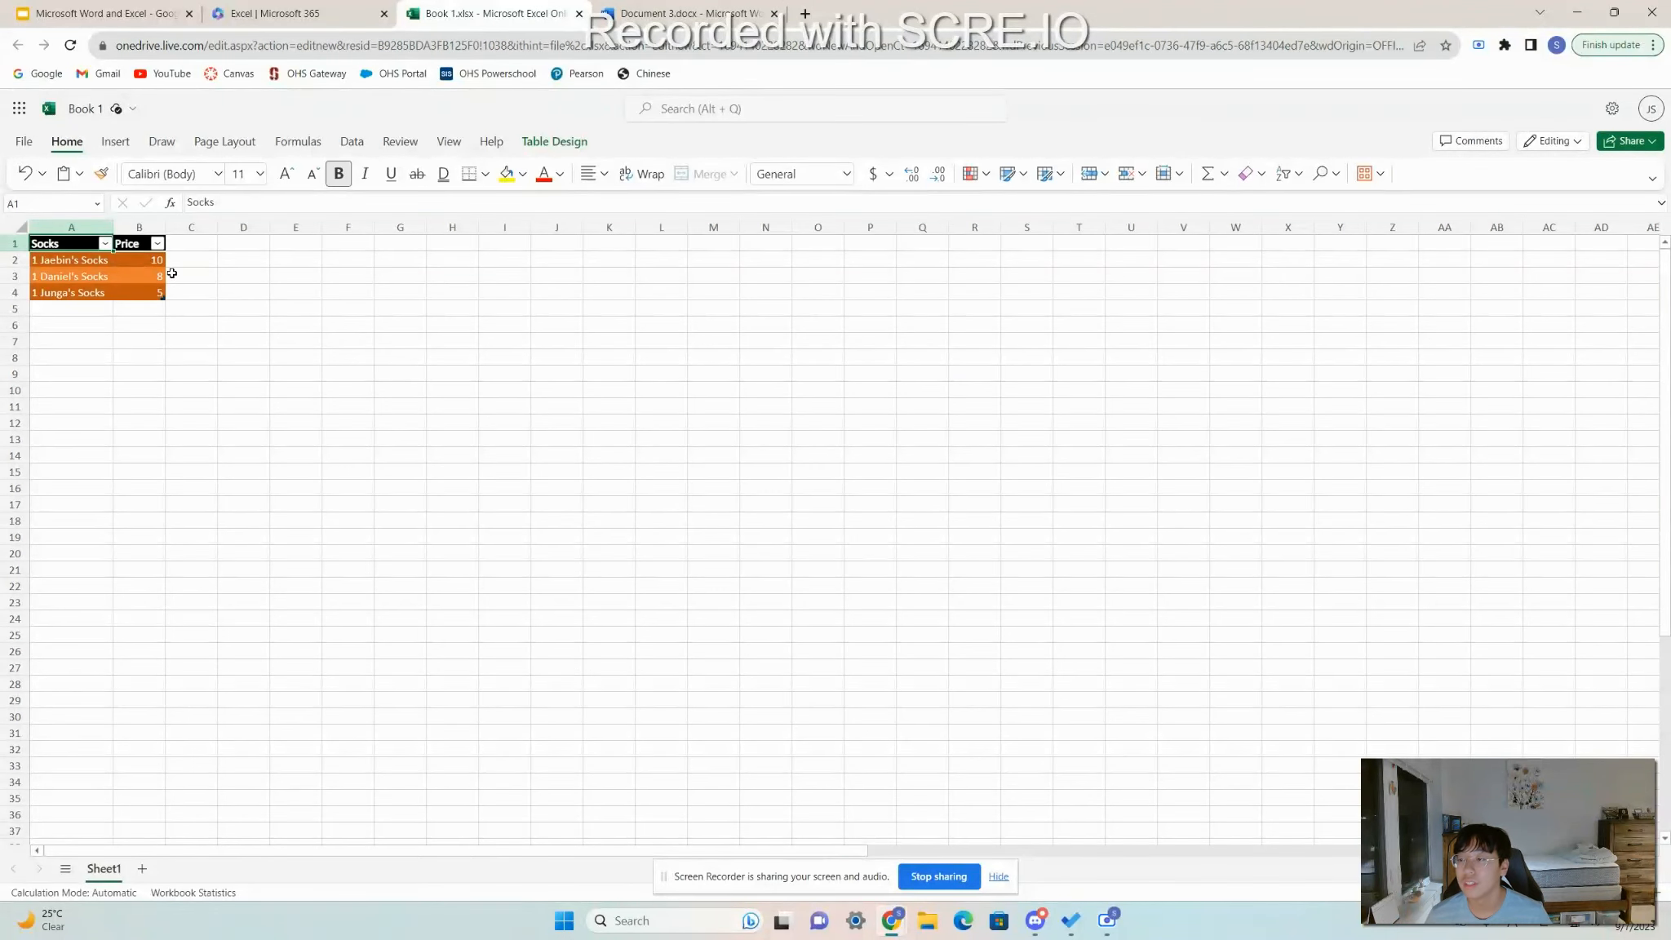
{"action": "left_click", "coordinate": [24, 142]}
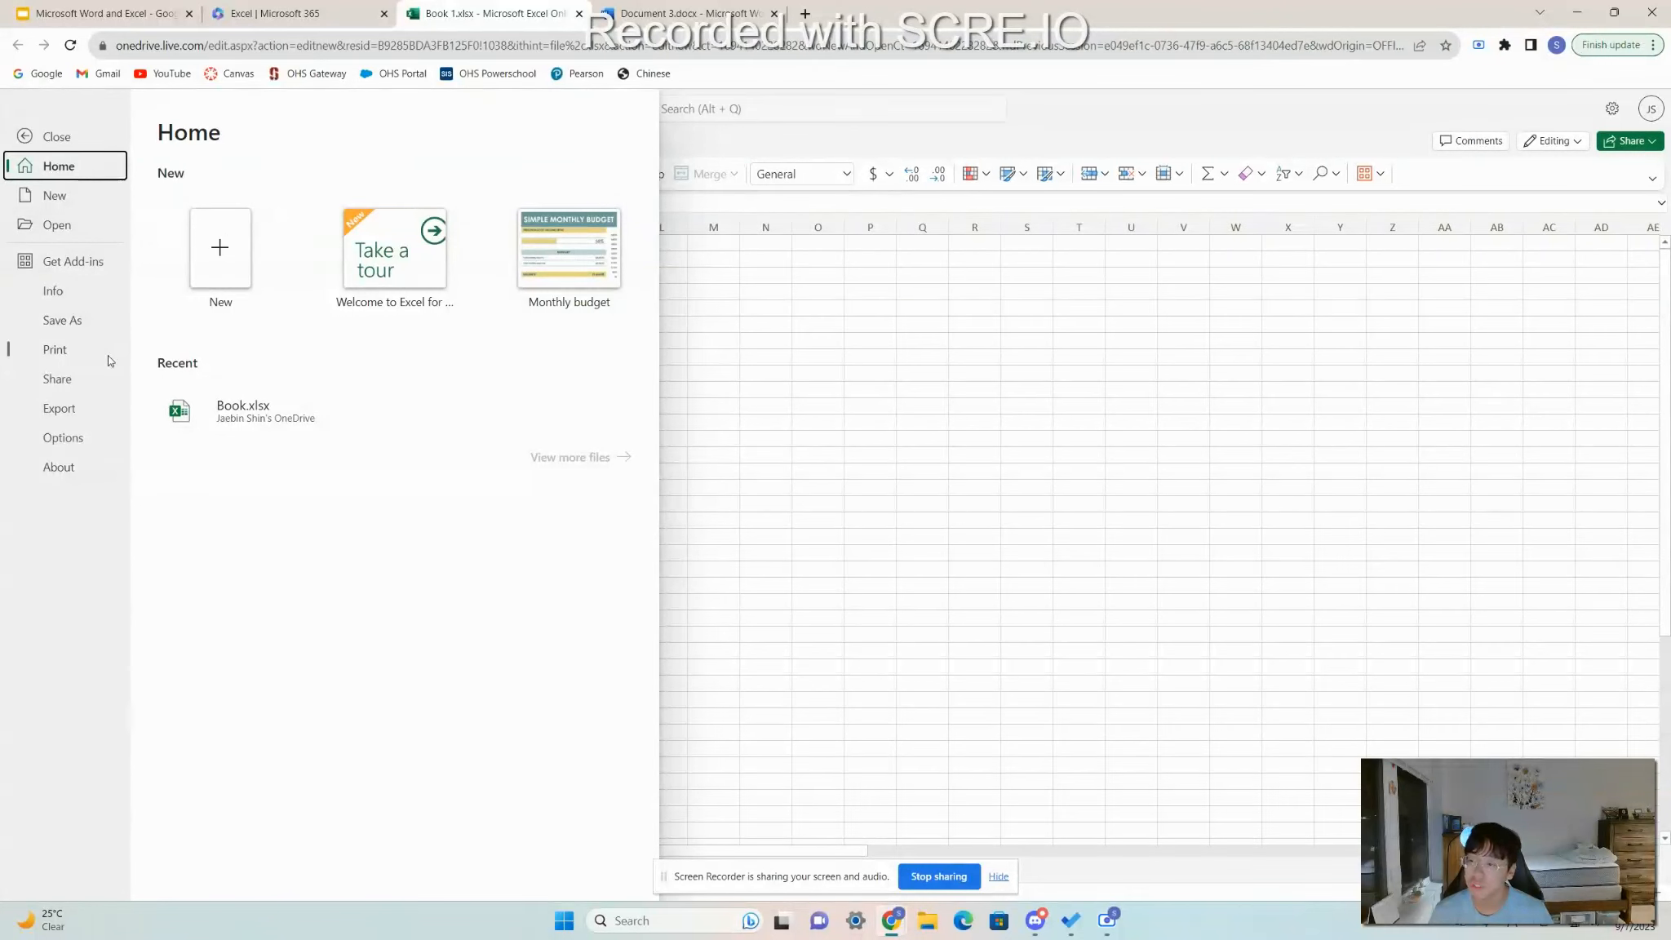
{"action": "left_click", "coordinate": [857, 452]}
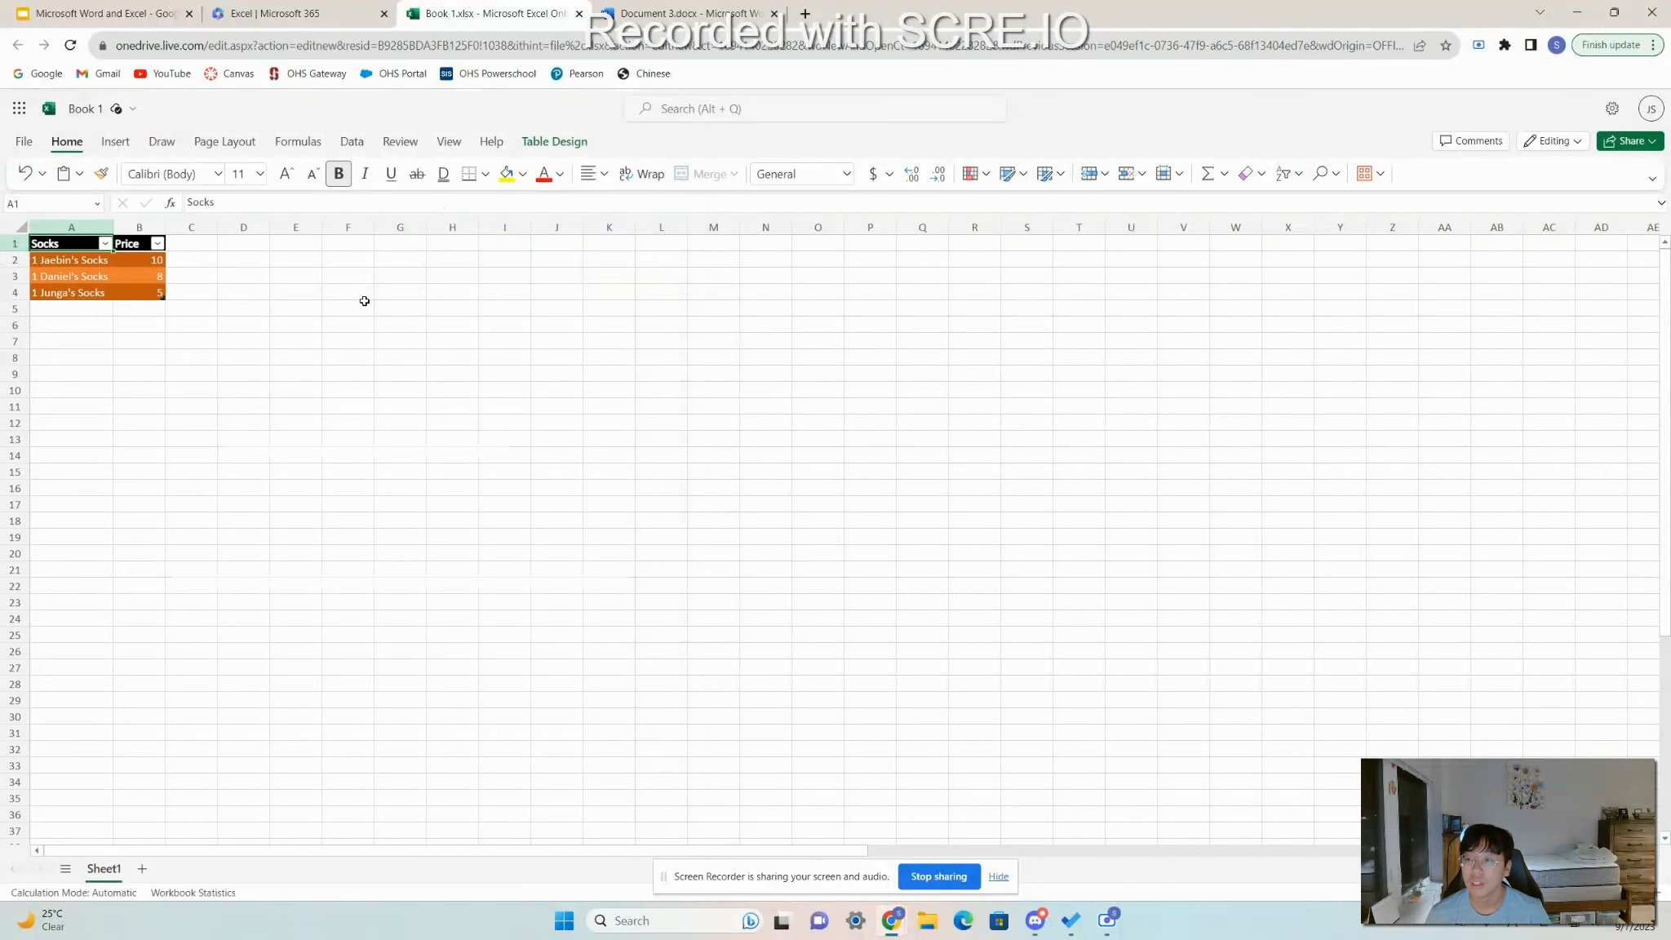
Select cell A2, preview larger font sizes and try the bold and underline formatting on it.
{"action": "left_click", "coordinate": [230, 287]}
{"action": "left_click", "coordinate": [133, 275]}
{"action": "left_click", "coordinate": [84, 261]}
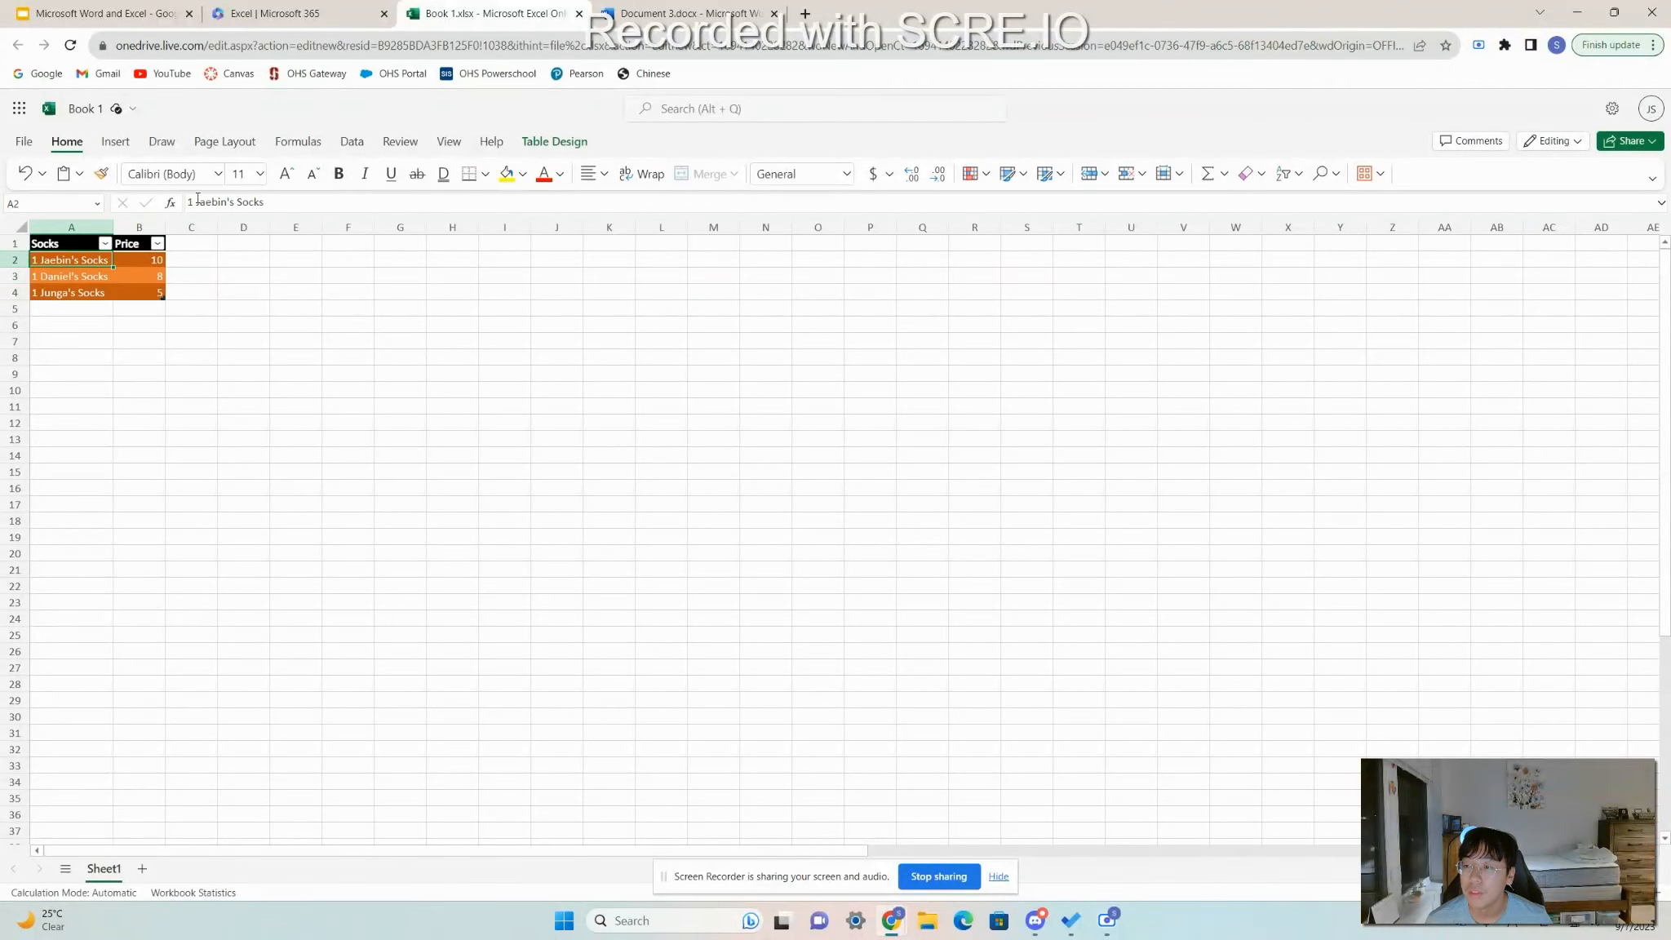
{"action": "left_click", "coordinate": [259, 174]}
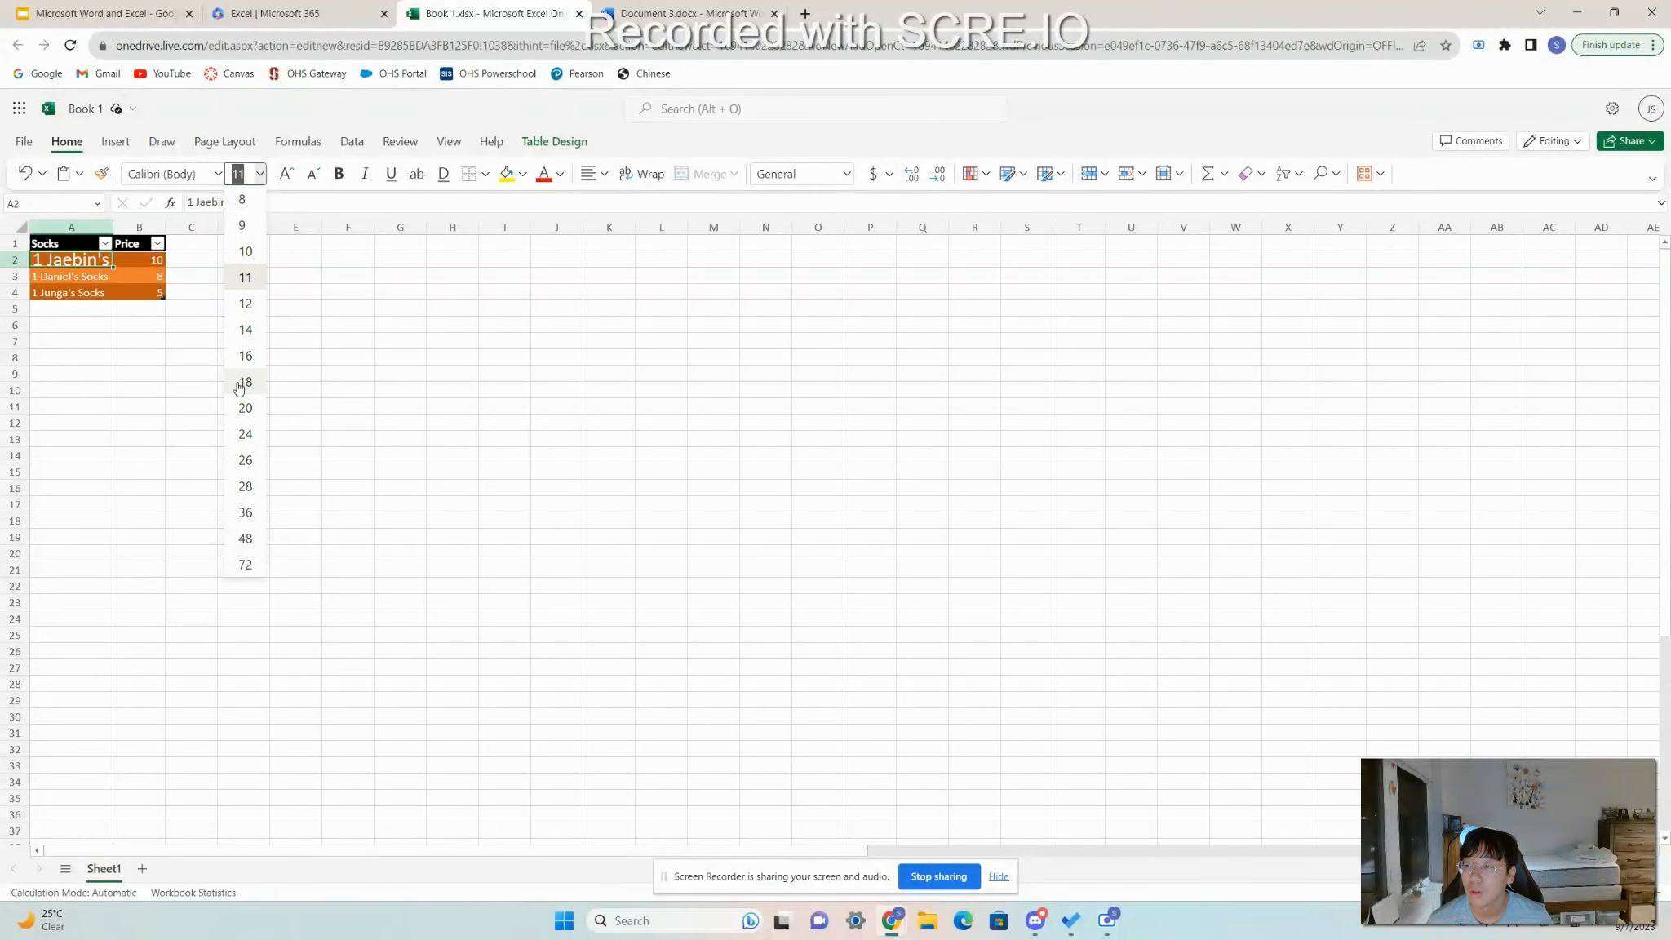
{"action": "left_click", "coordinate": [339, 173]}
{"action": "left_click", "coordinate": [339, 173]}
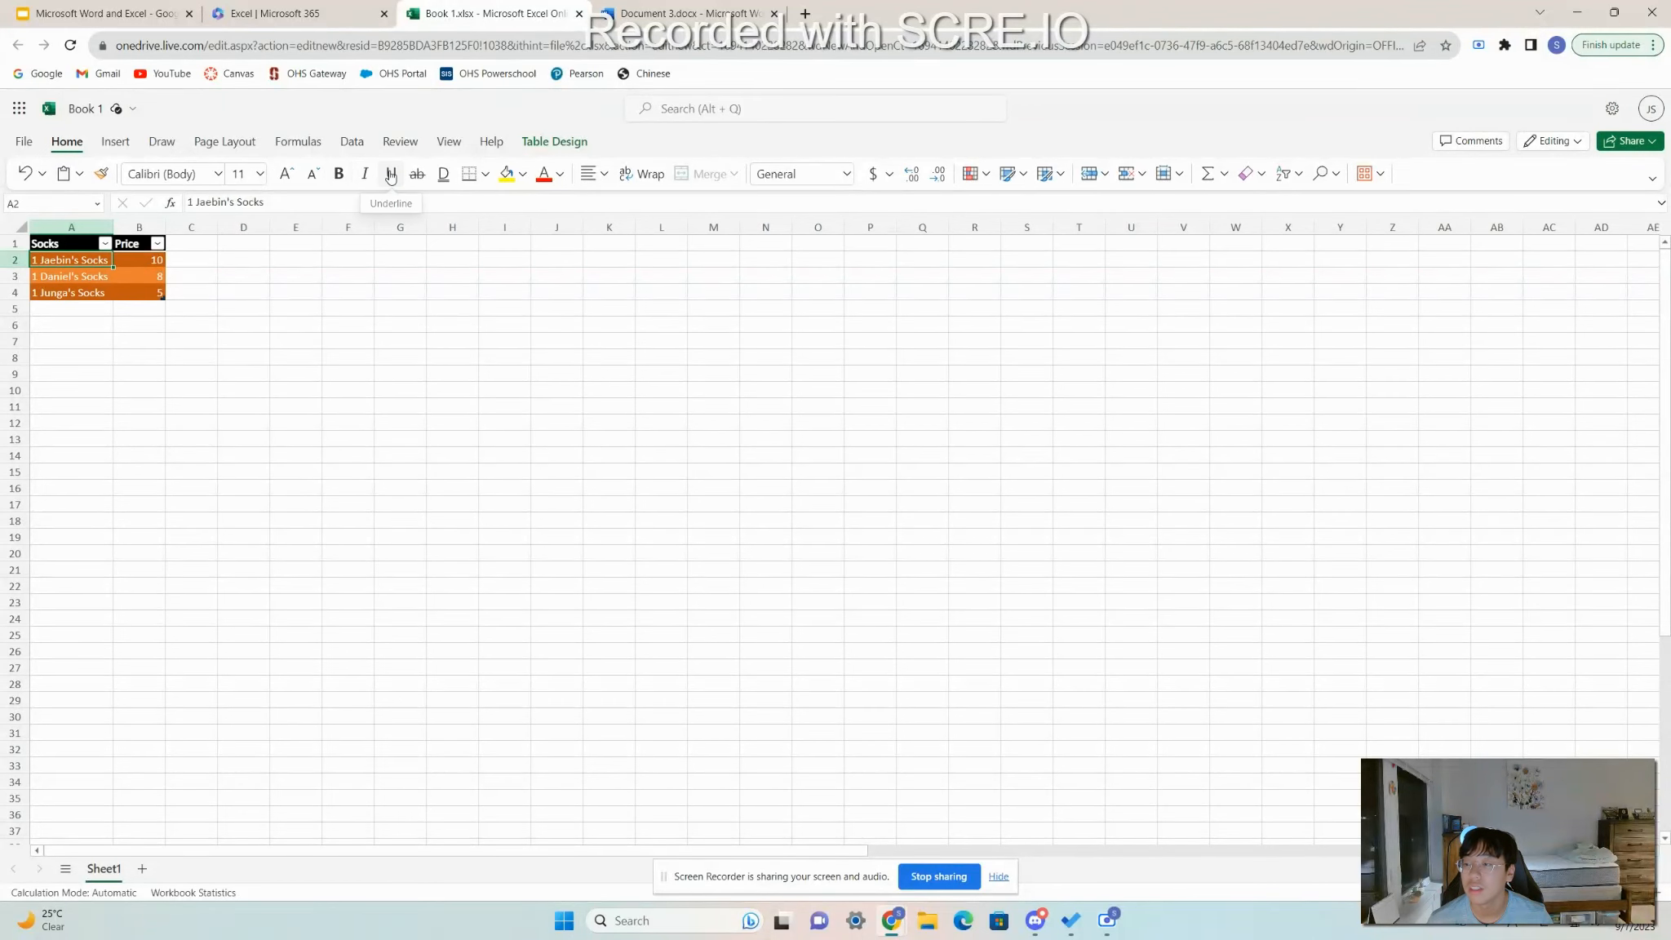
{"action": "left_click", "coordinate": [391, 174]}
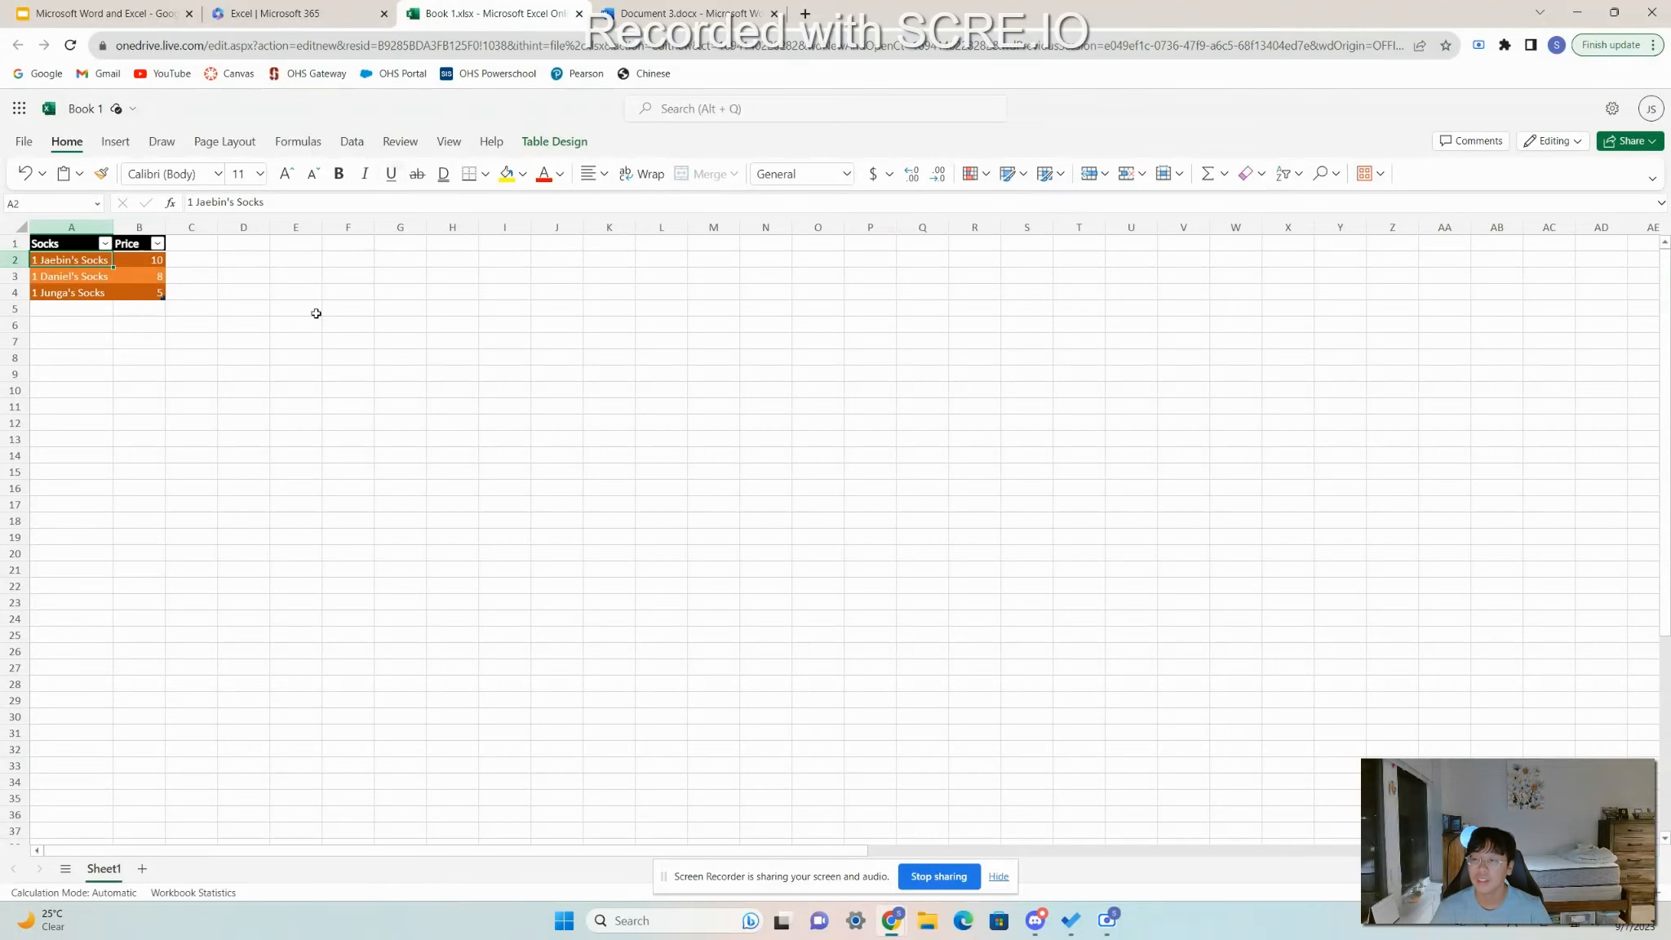
{"action": "left_click", "coordinate": [214, 341]}
{"action": "left_click", "coordinate": [100, 261]}
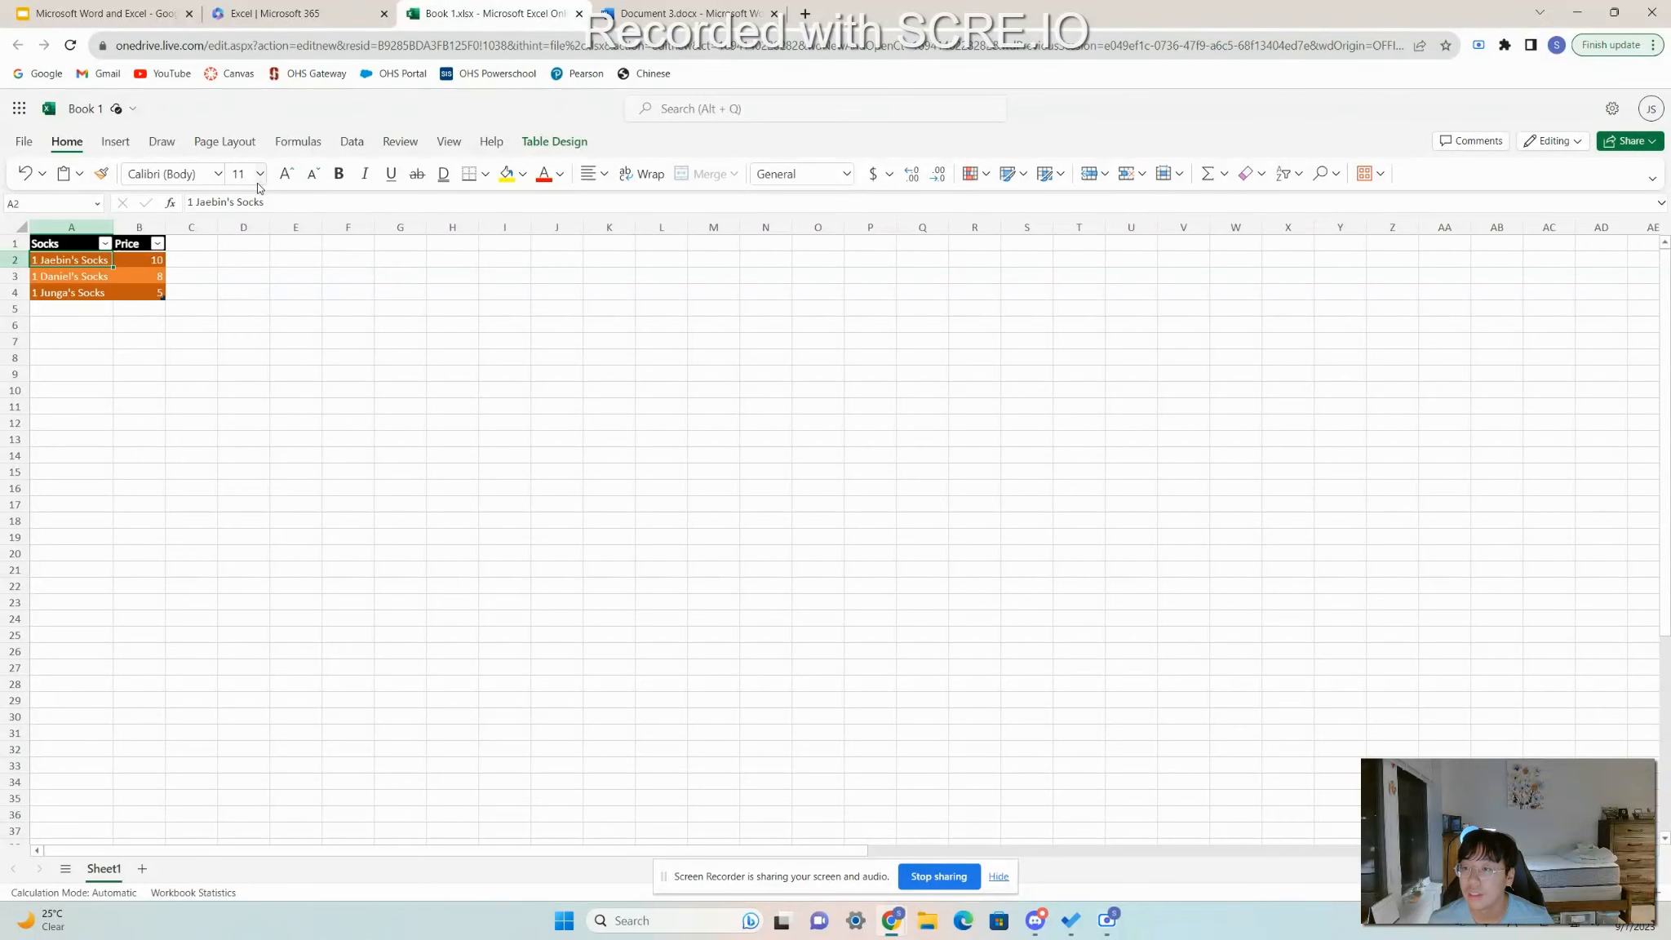
Look over the page layout and pen tools, and try a short vertical stroke on the empty cells beside the table.
{"action": "left_click", "coordinate": [225, 143]}
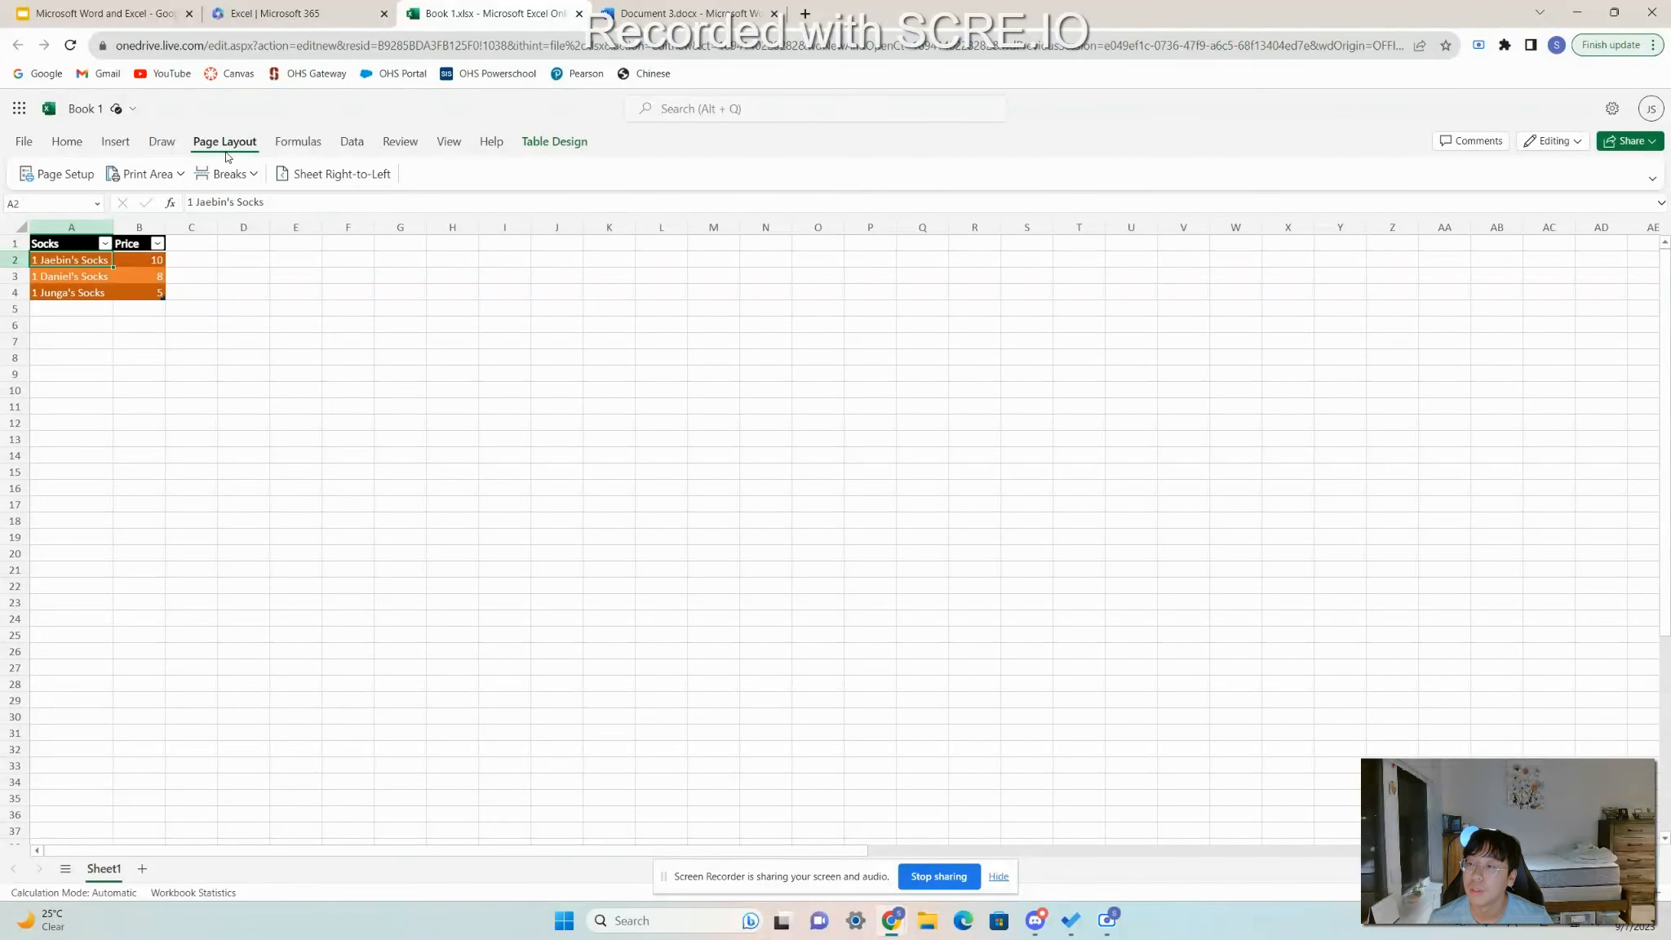
{"action": "left_click", "coordinate": [162, 143]}
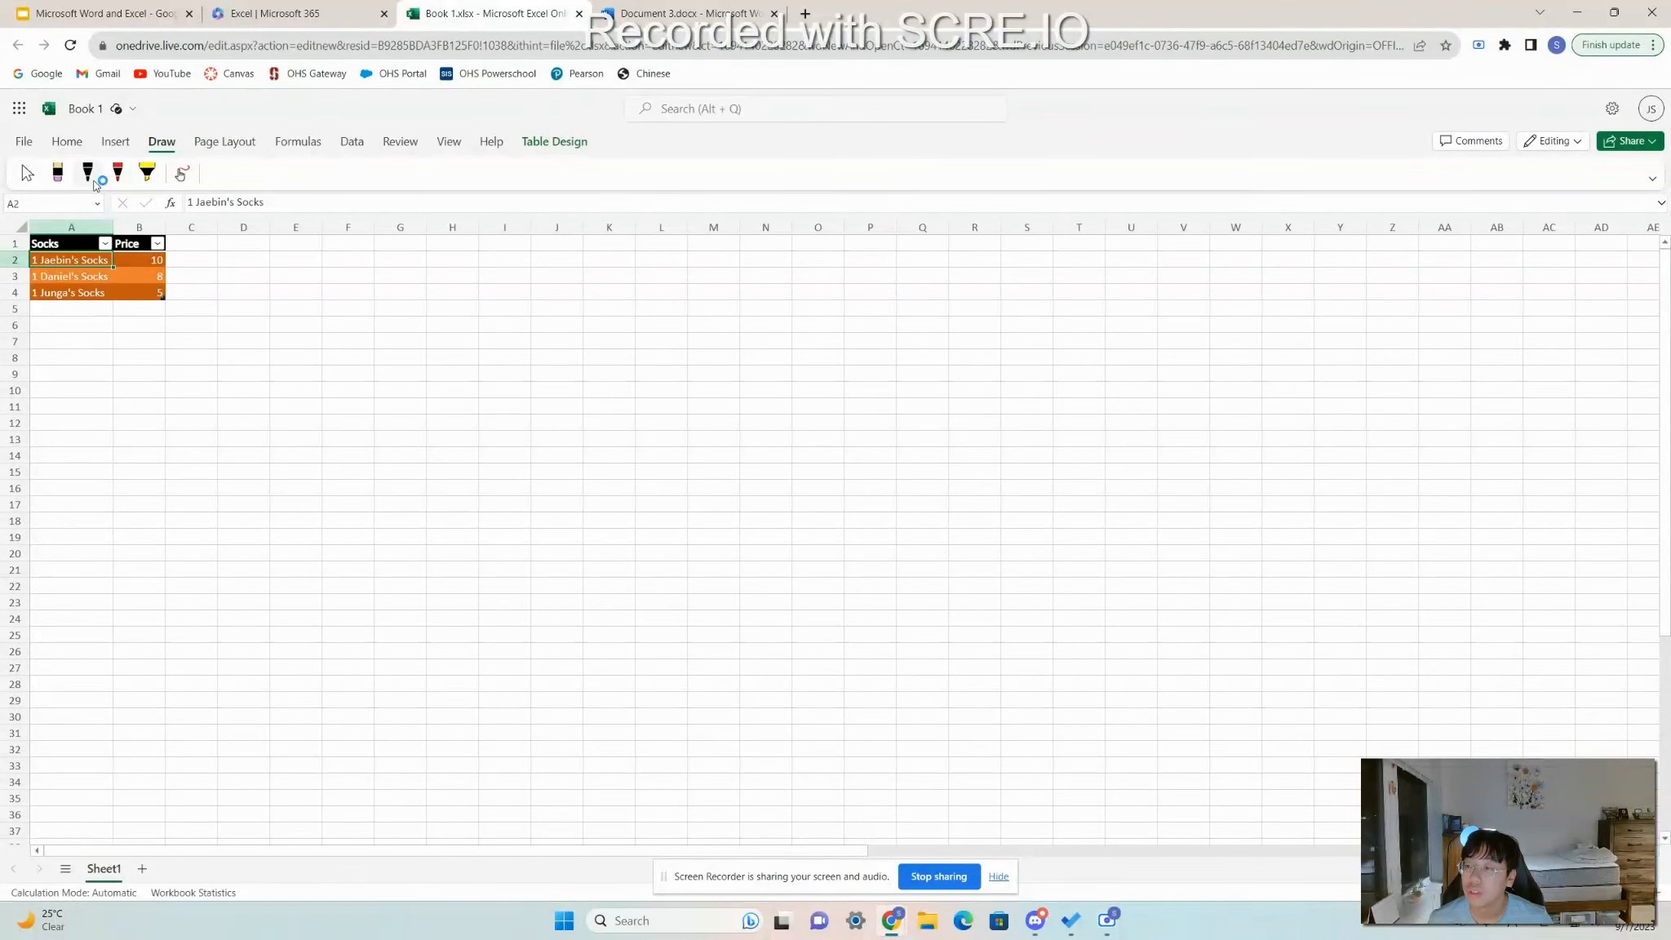
{"action": "left_click_drag", "start_coordinate": [244, 290], "coordinate": [244, 371]}
{"action": "left_click", "coordinate": [488, 329]}
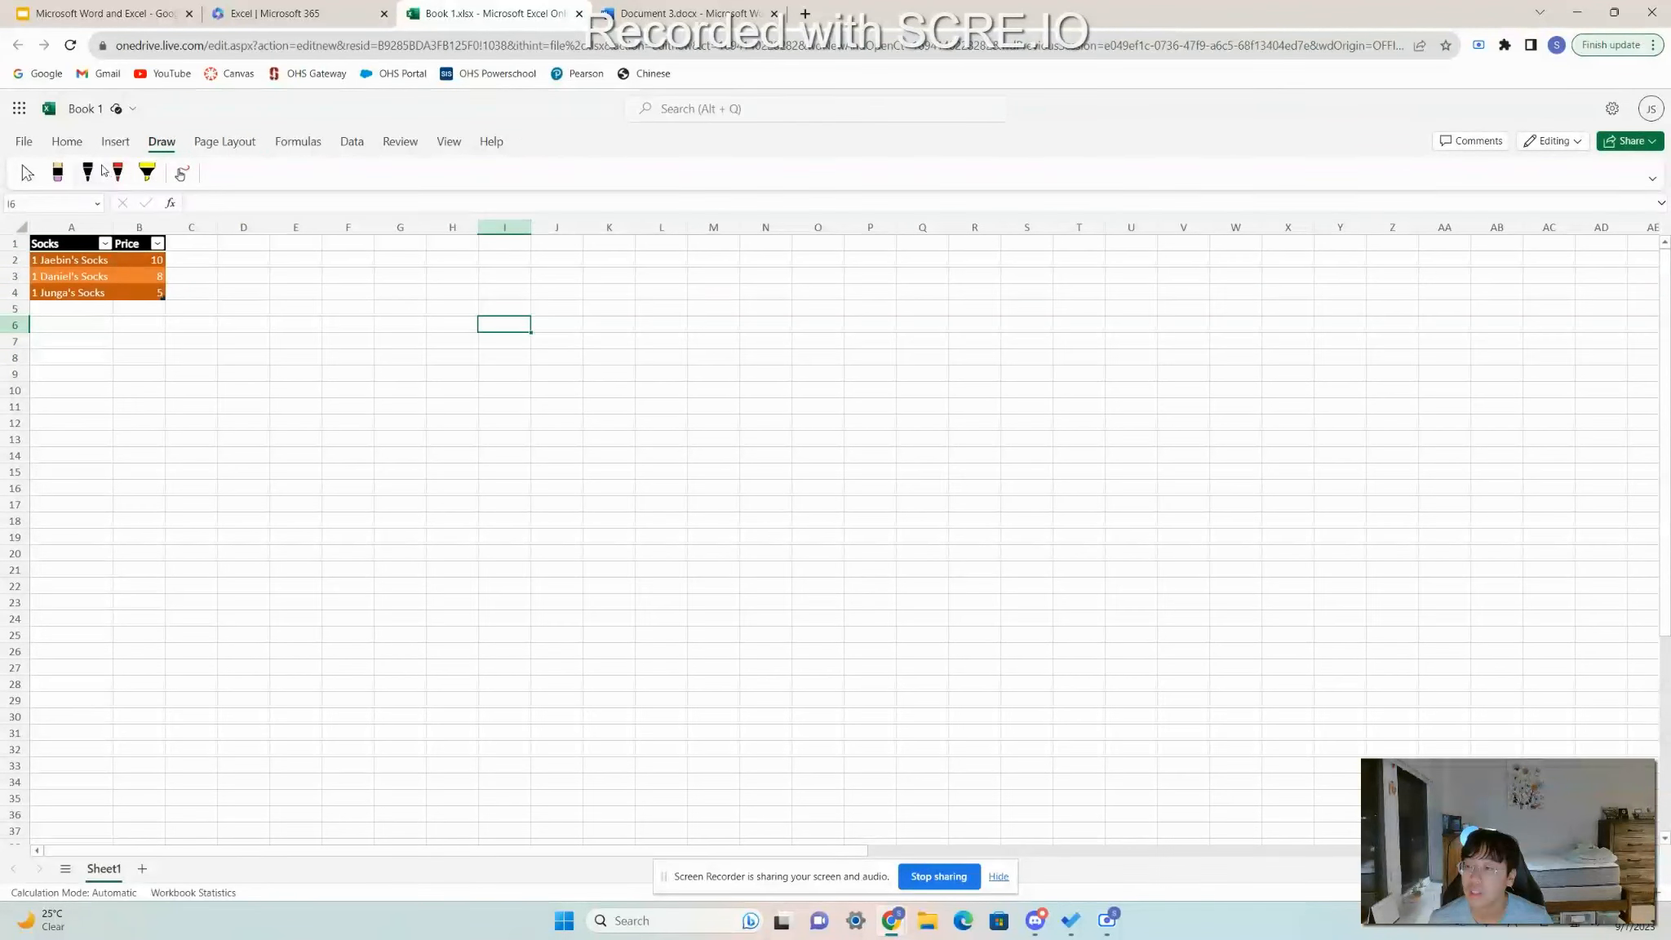
Look over the picture sources, the shape gallery and the table option for inserting content, and dismiss each of them.
{"action": "left_click", "coordinate": [115, 142]}
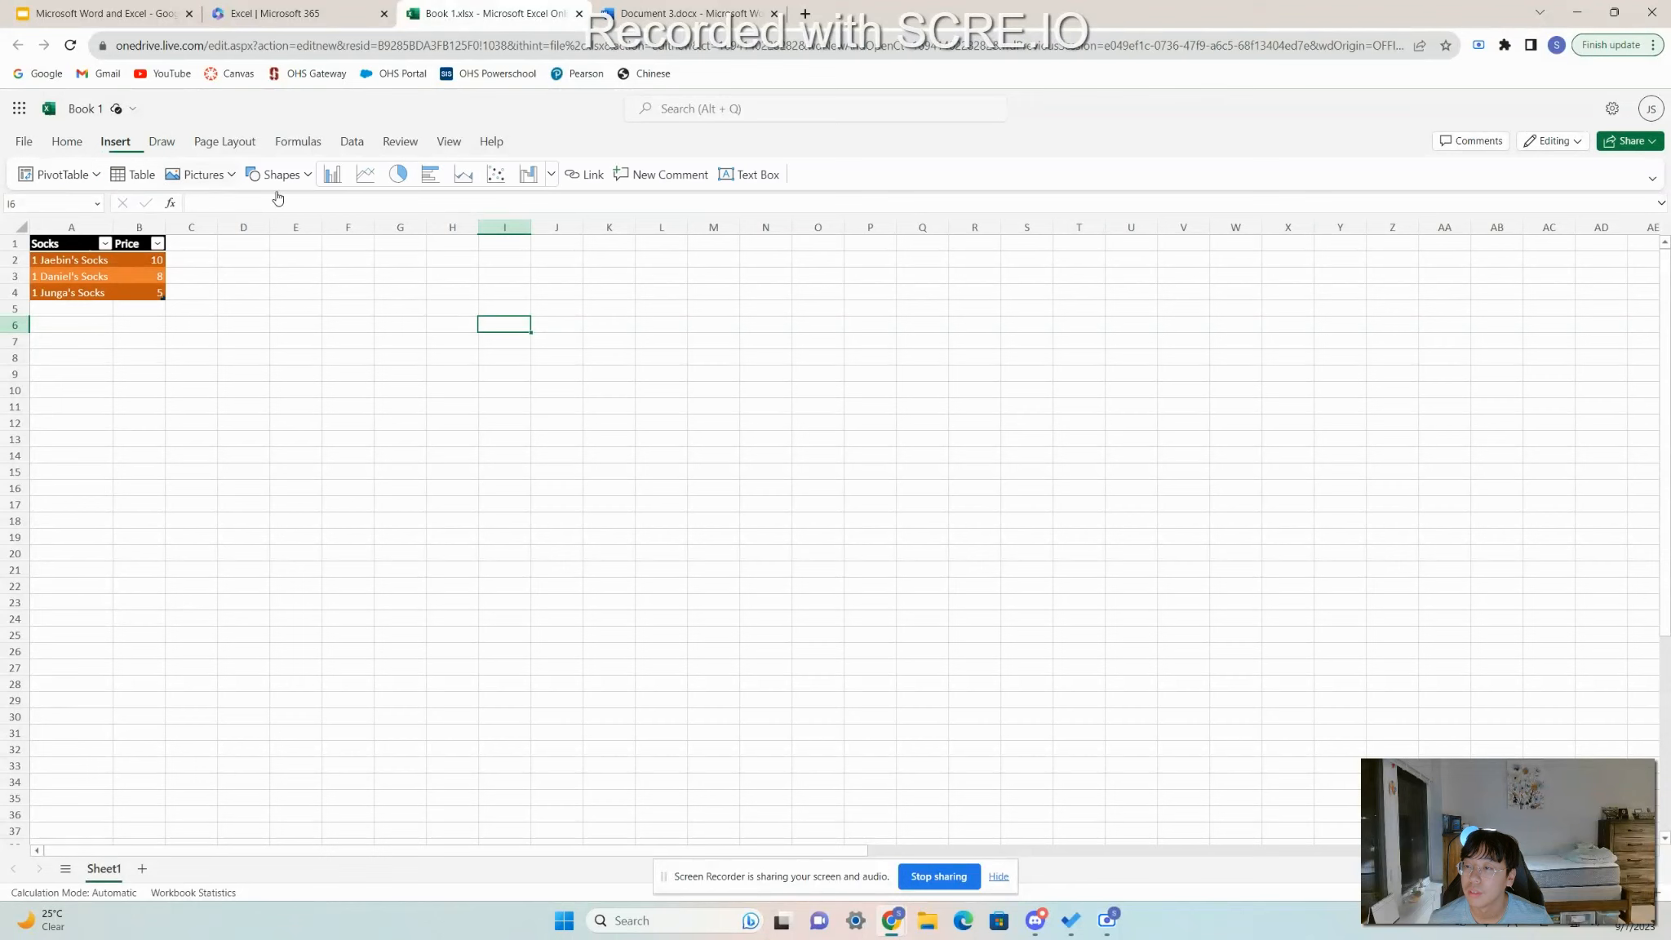
{"action": "left_click", "coordinate": [213, 182]}
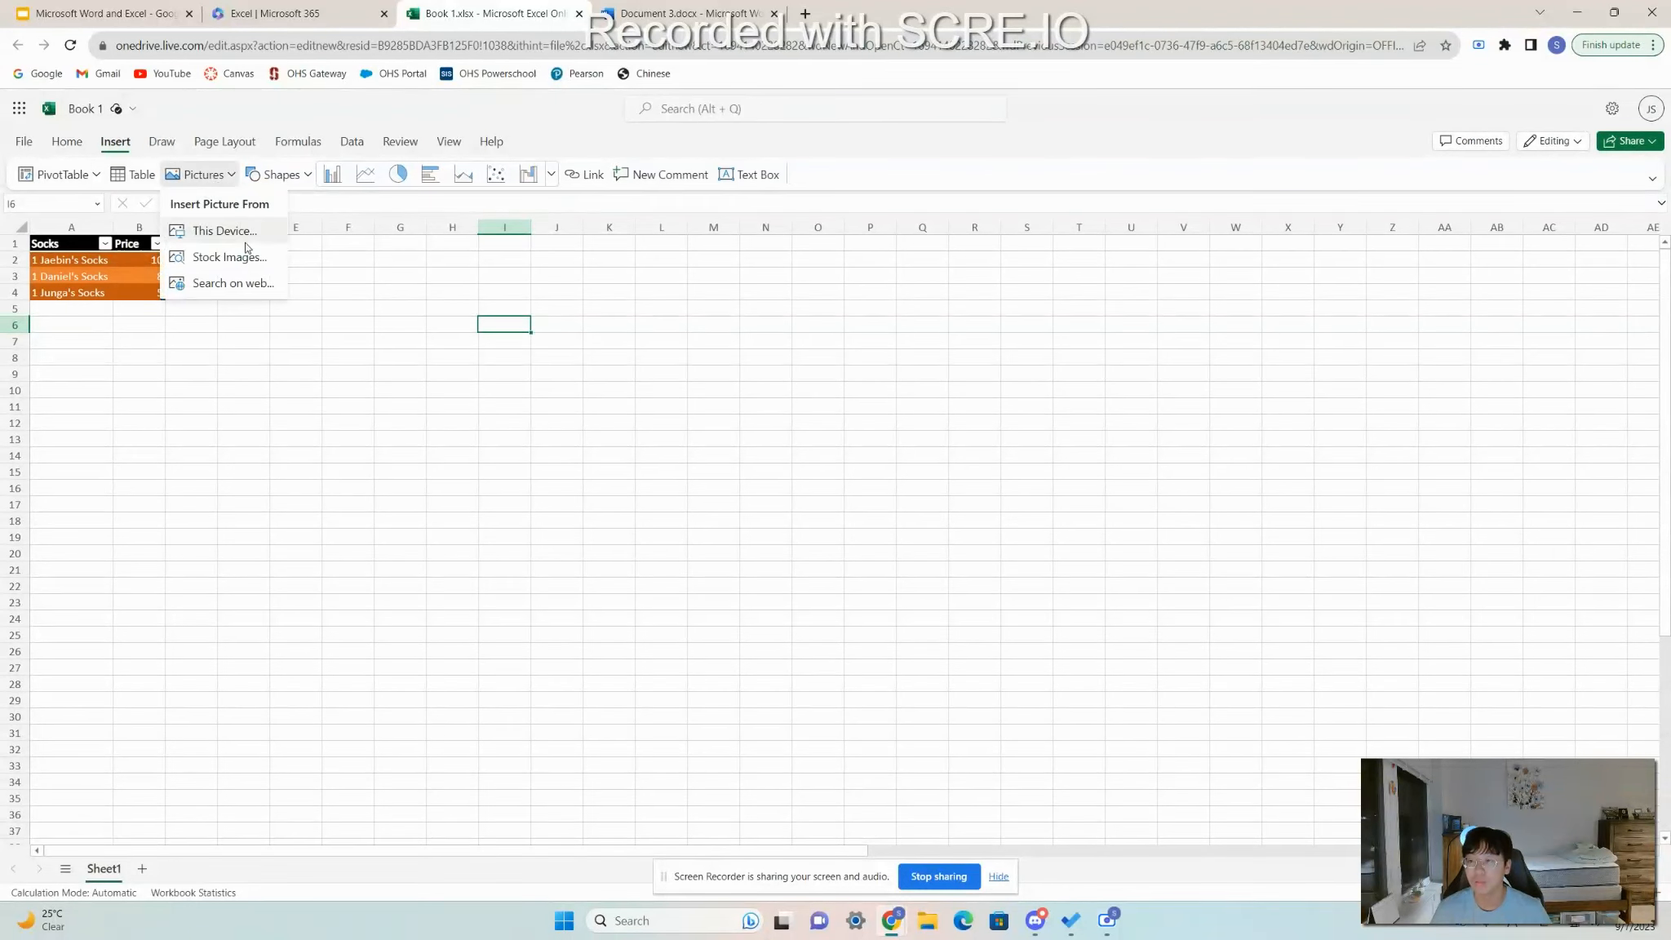
{"action": "left_click", "coordinate": [213, 175]}
{"action": "left_click", "coordinate": [282, 174]}
{"action": "left_click", "coordinate": [281, 175]}
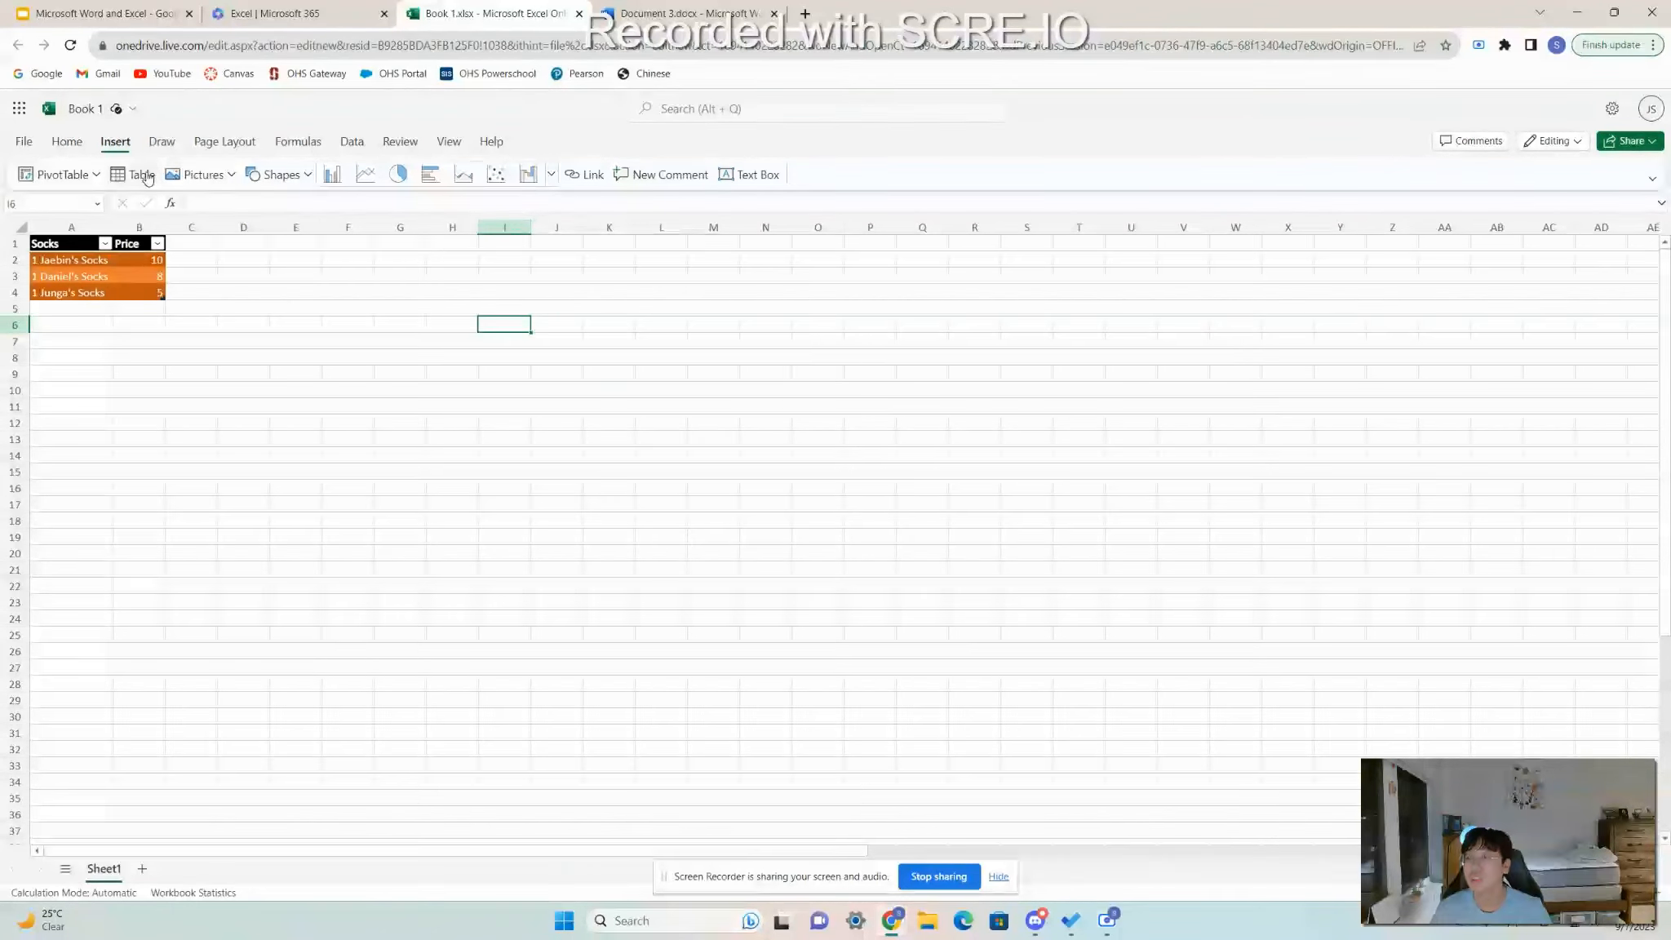
{"action": "left_click", "coordinate": [137, 175]}
{"action": "left_click", "coordinate": [1012, 433]}
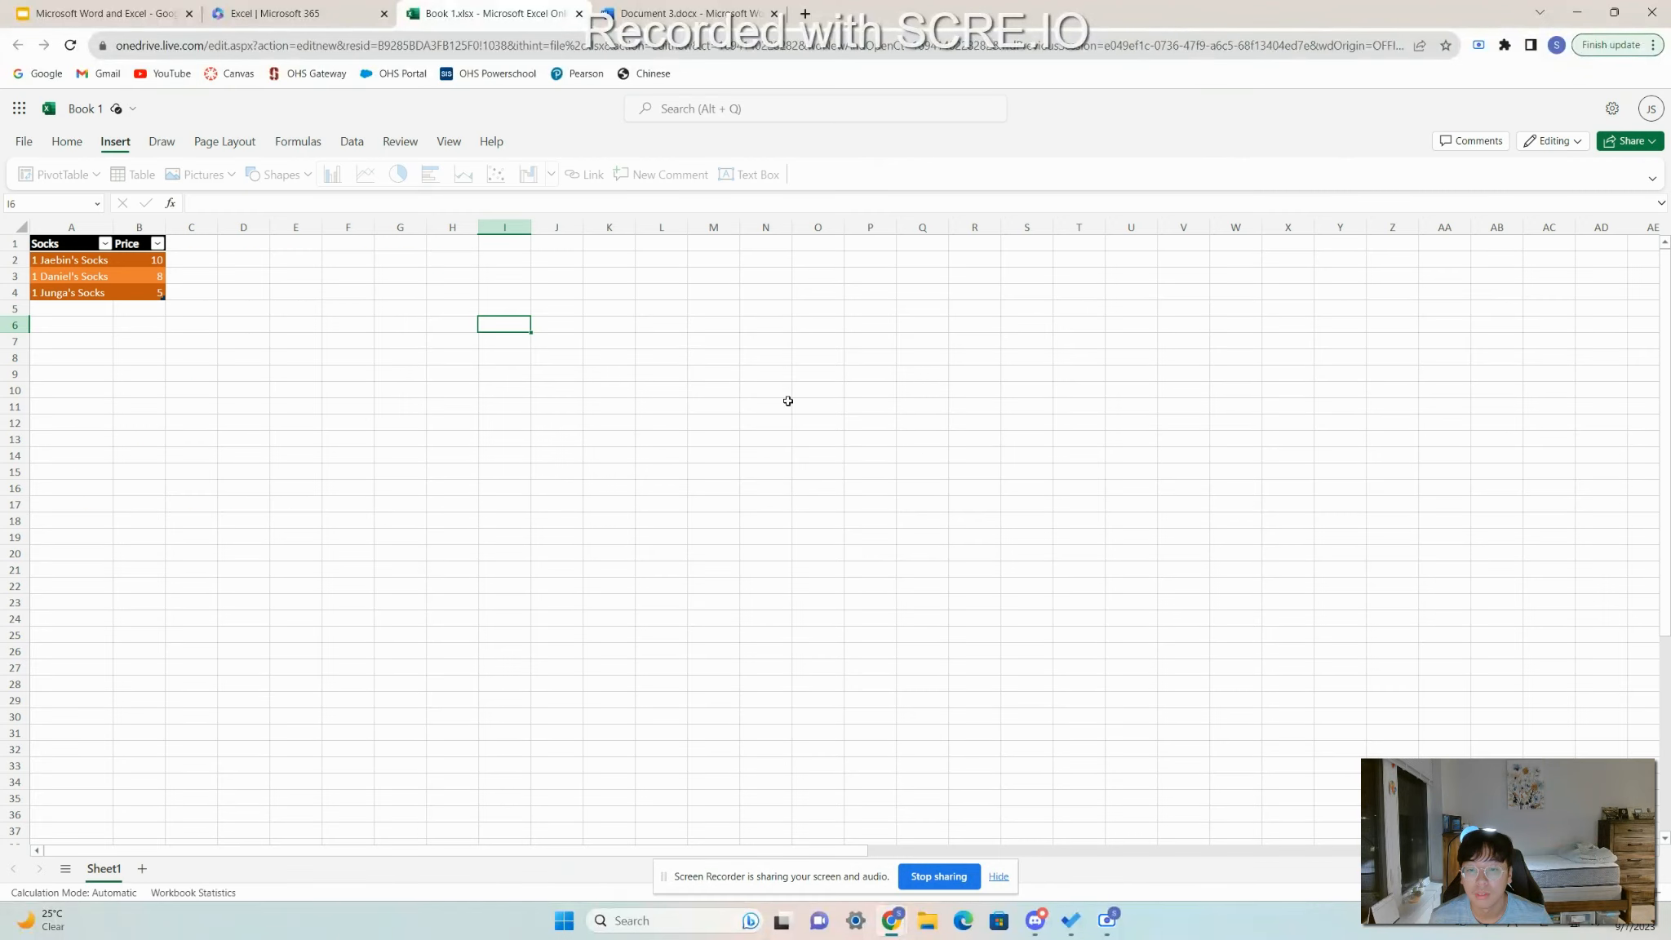
Insert a double-headed straight arrow line shape on the sheet, at about P19:Q24.
{"action": "left_click", "coordinate": [274, 174]}
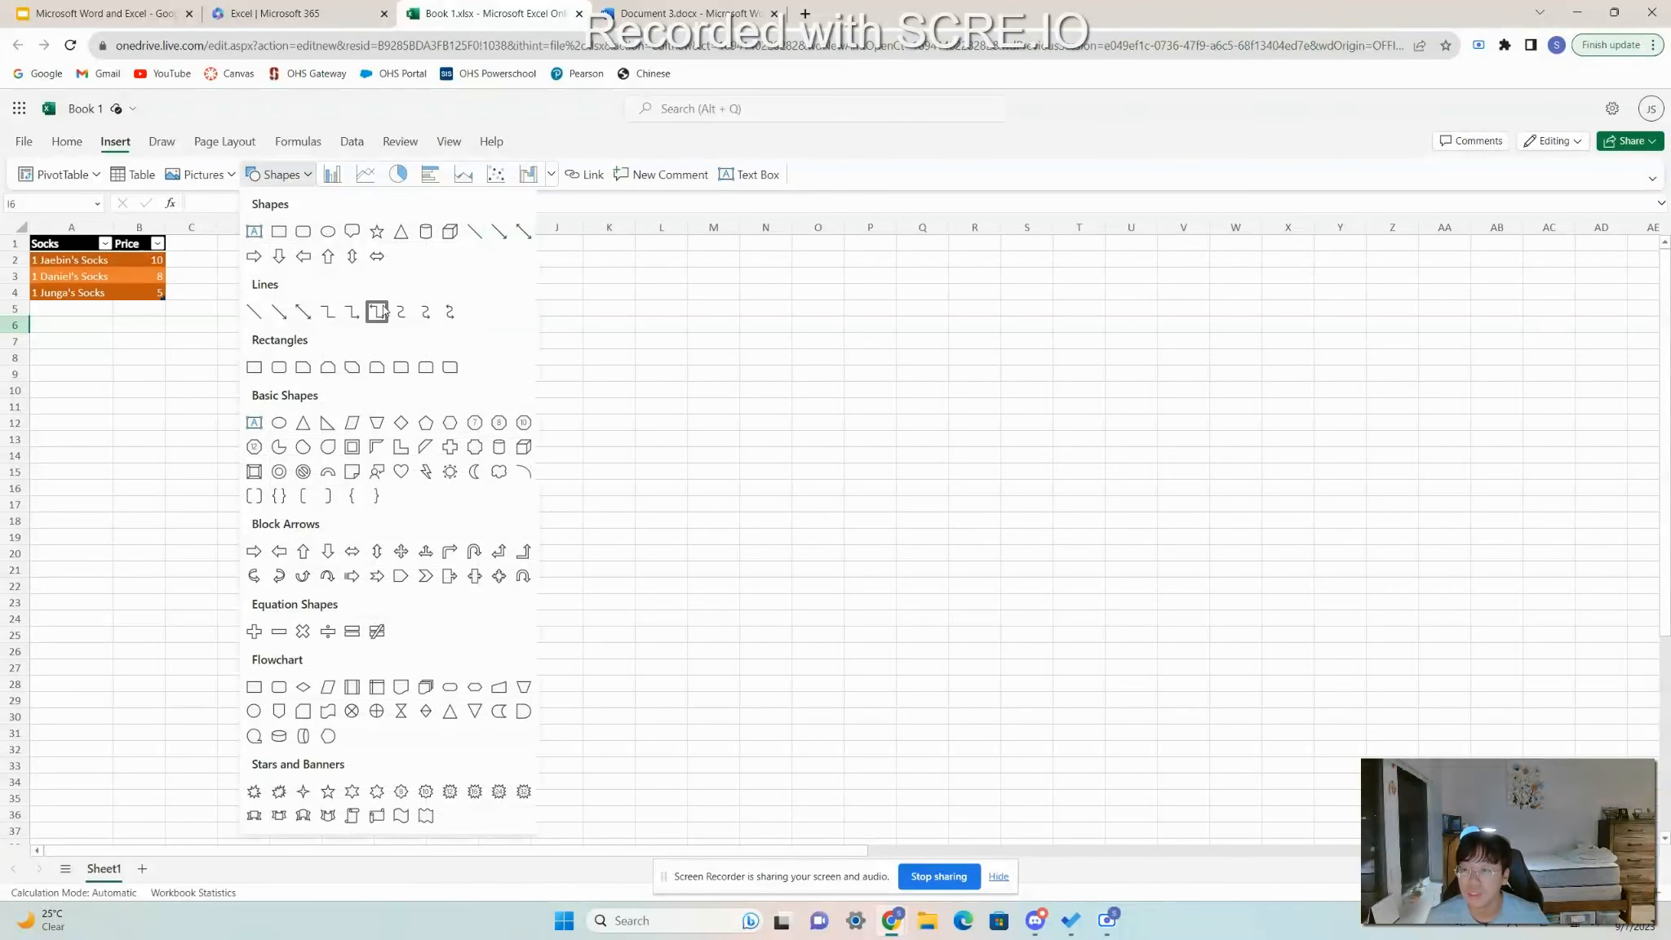
{"action": "left_click", "coordinate": [309, 314]}
{"action": "left_click_drag", "start_coordinate": [310, 312], "coordinate": [361, 466]}
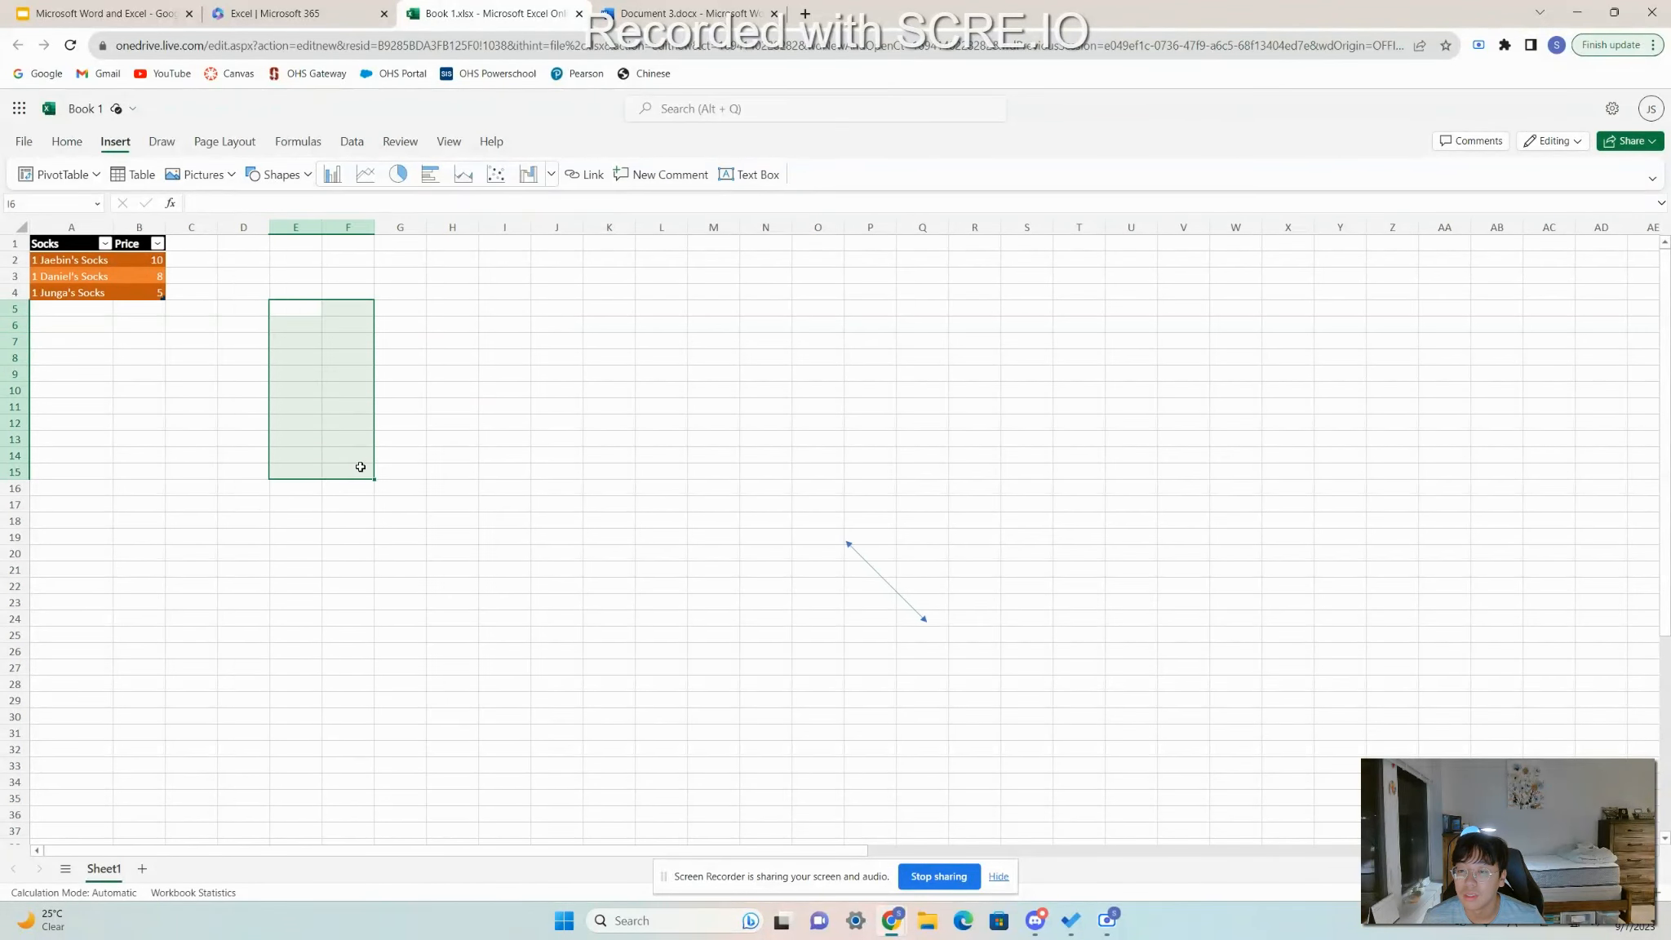
Try to select the double-headed arrow line at several points along its length.
{"action": "left_click", "coordinate": [881, 574]}
{"action": "left_click", "coordinate": [882, 581]}
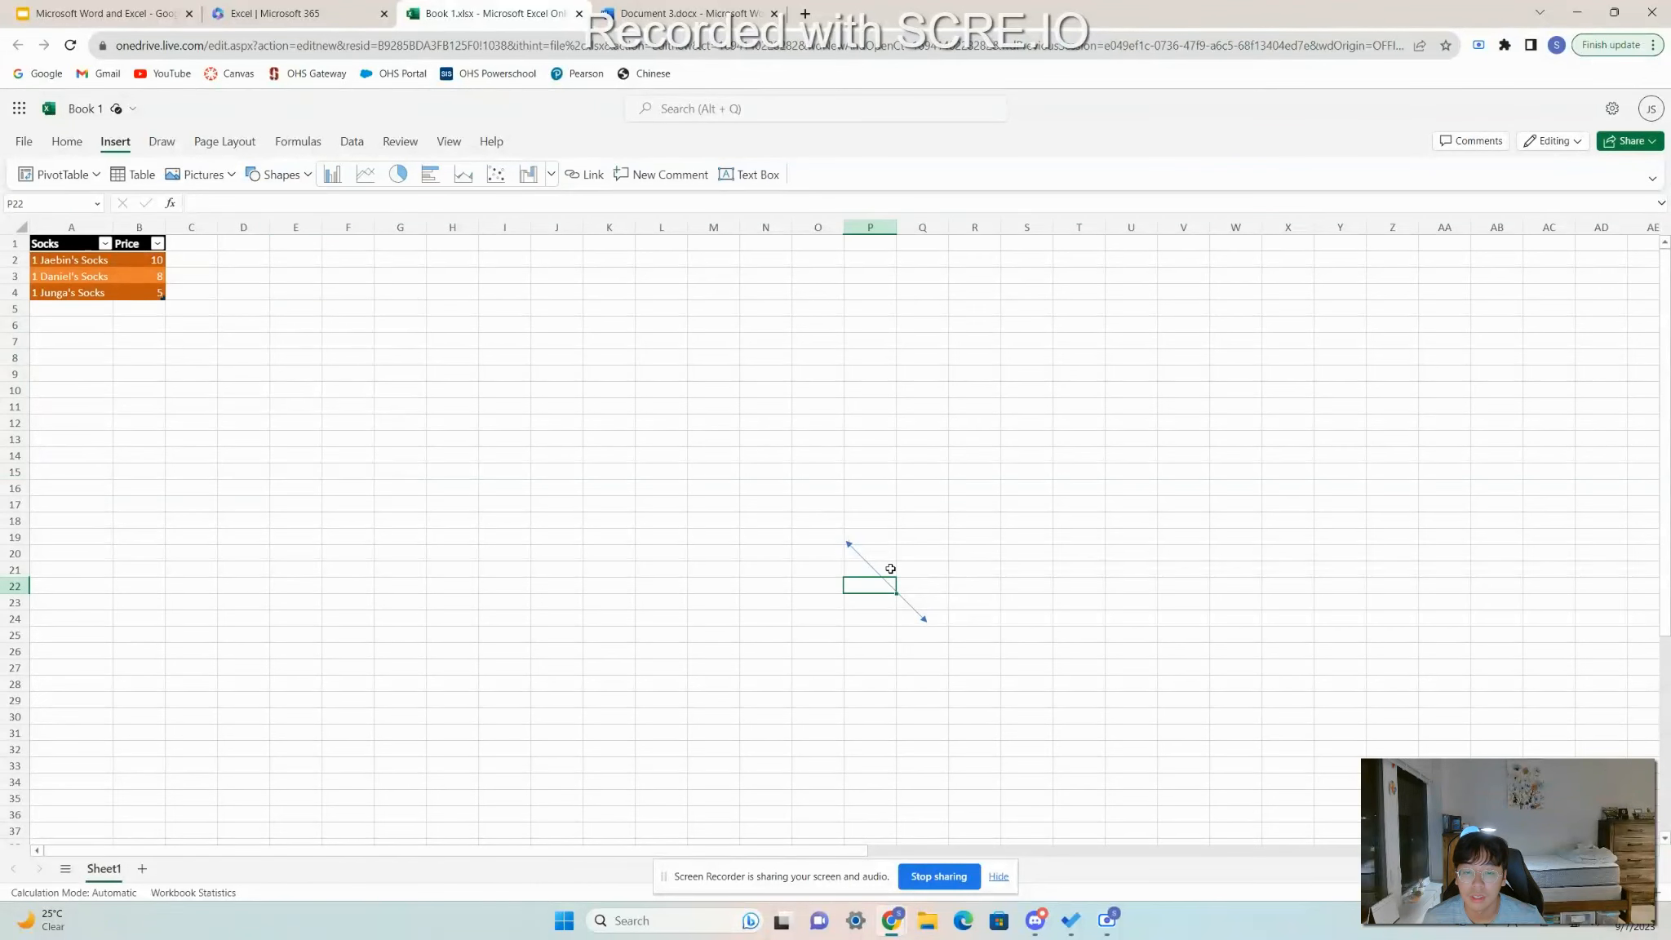
{"action": "left_click", "coordinate": [860, 552]}
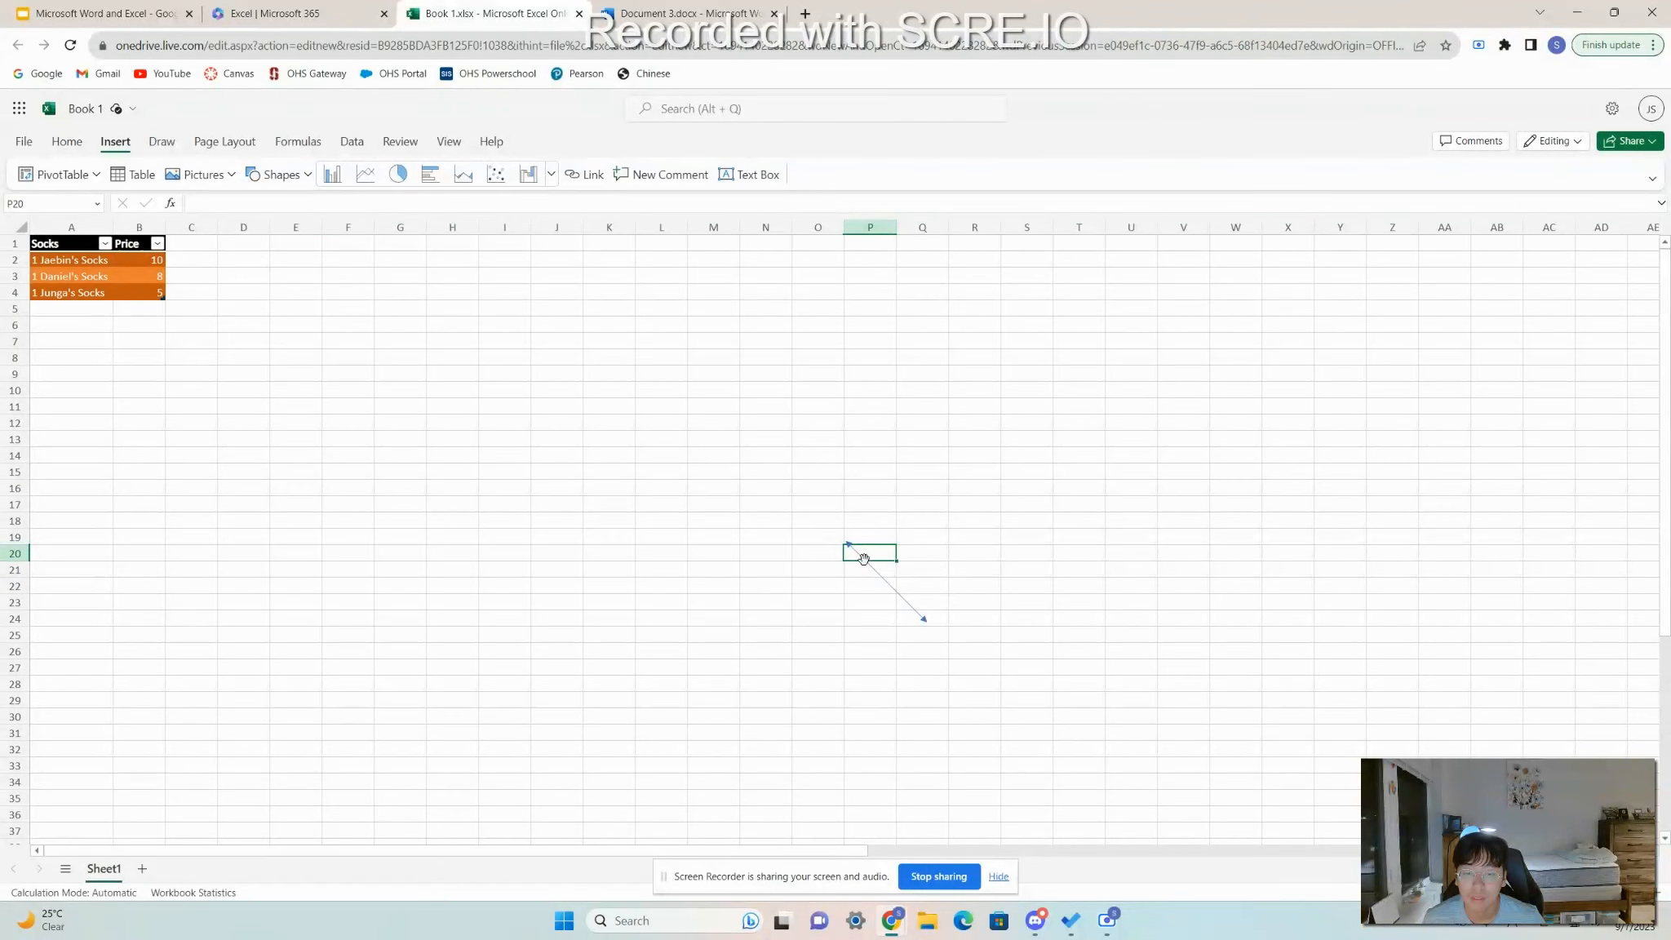
{"action": "left_click", "coordinate": [878, 575]}
{"action": "left_click", "coordinate": [887, 582]}
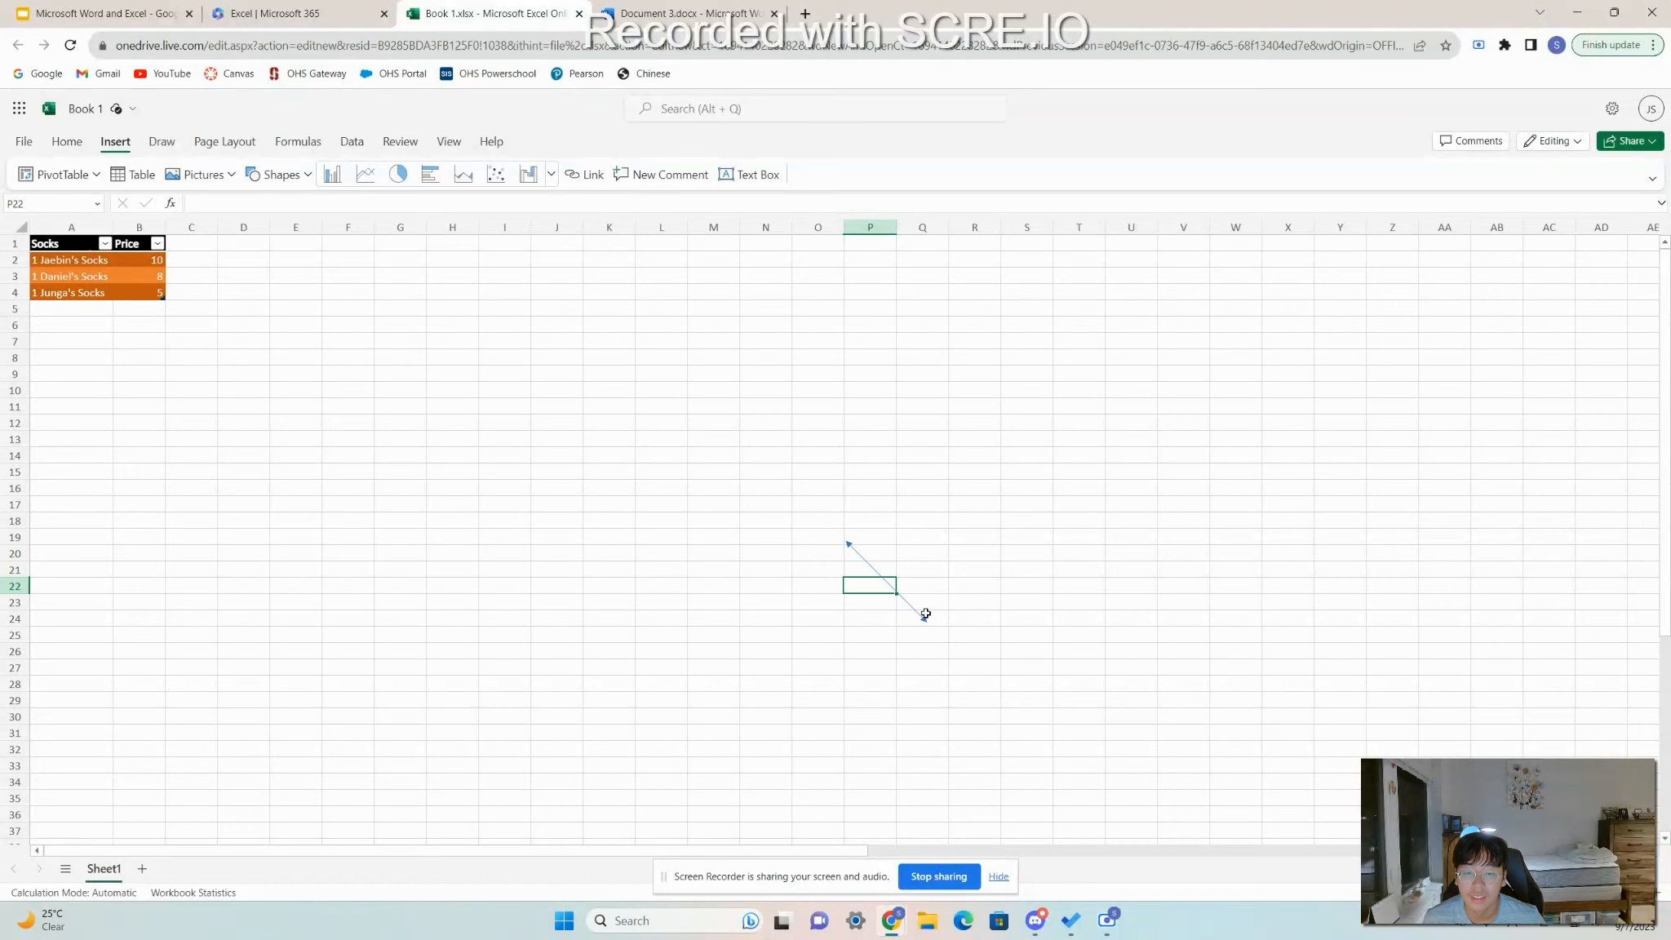
{"action": "left_click", "coordinate": [924, 614]}
{"action": "left_click", "coordinate": [911, 642]}
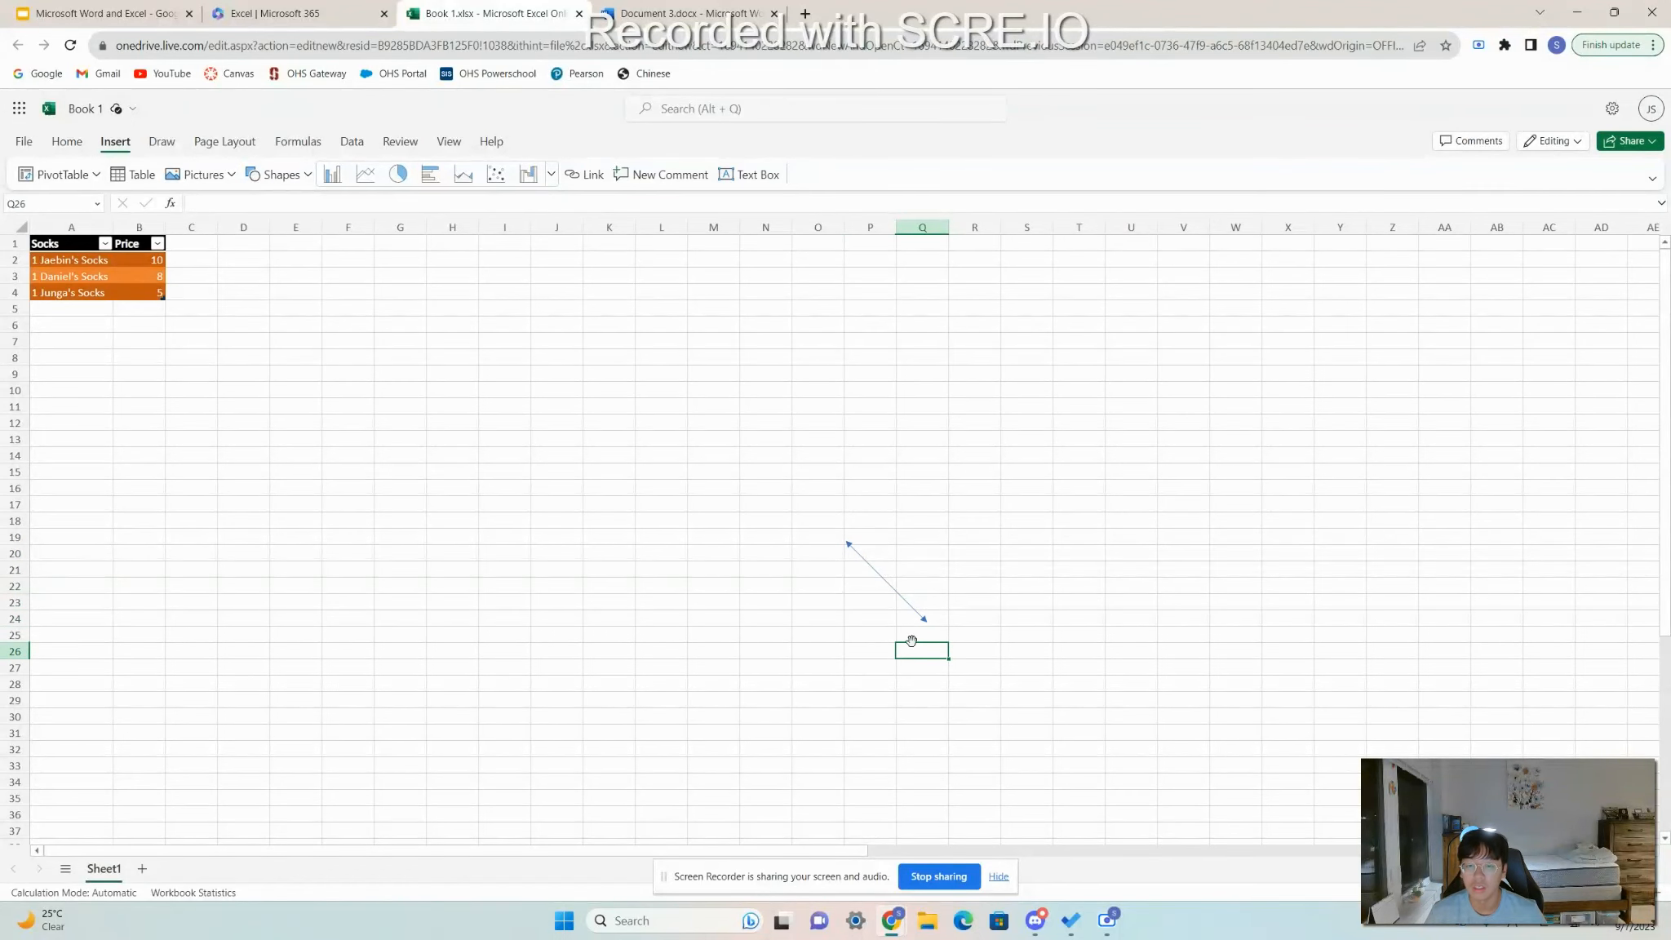
Insert a rectangle with two snipped top corners and move it above the arrow line, at about O12:P16.
{"action": "left_click", "coordinate": [280, 174]}
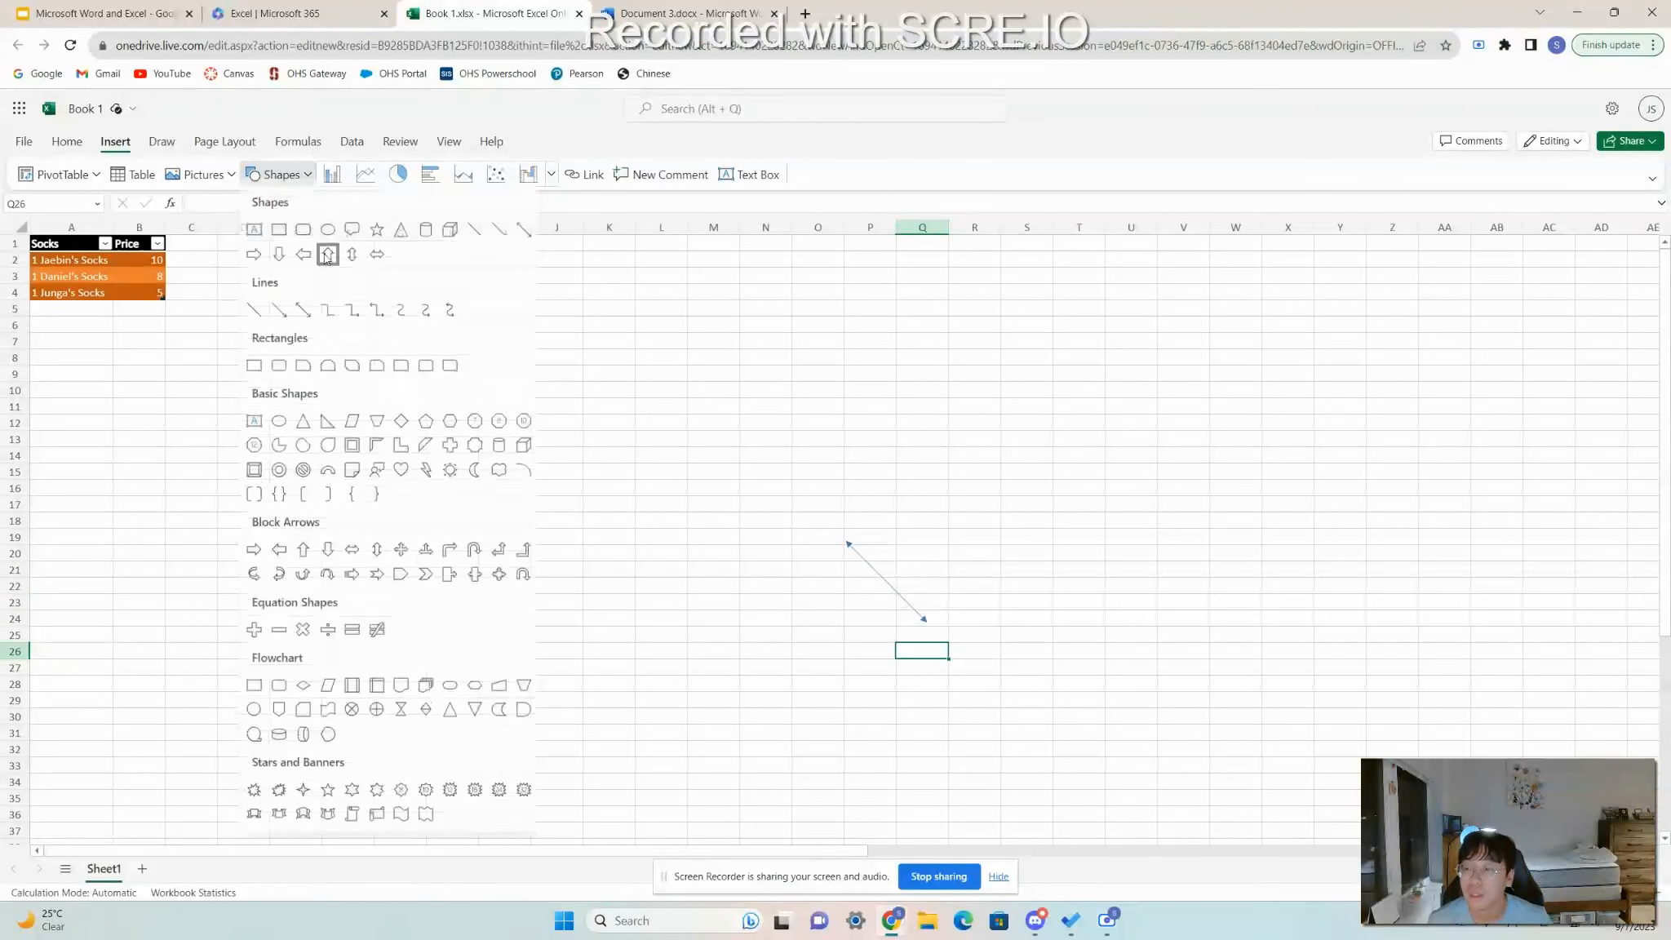
{"action": "left_click", "coordinate": [327, 368]}
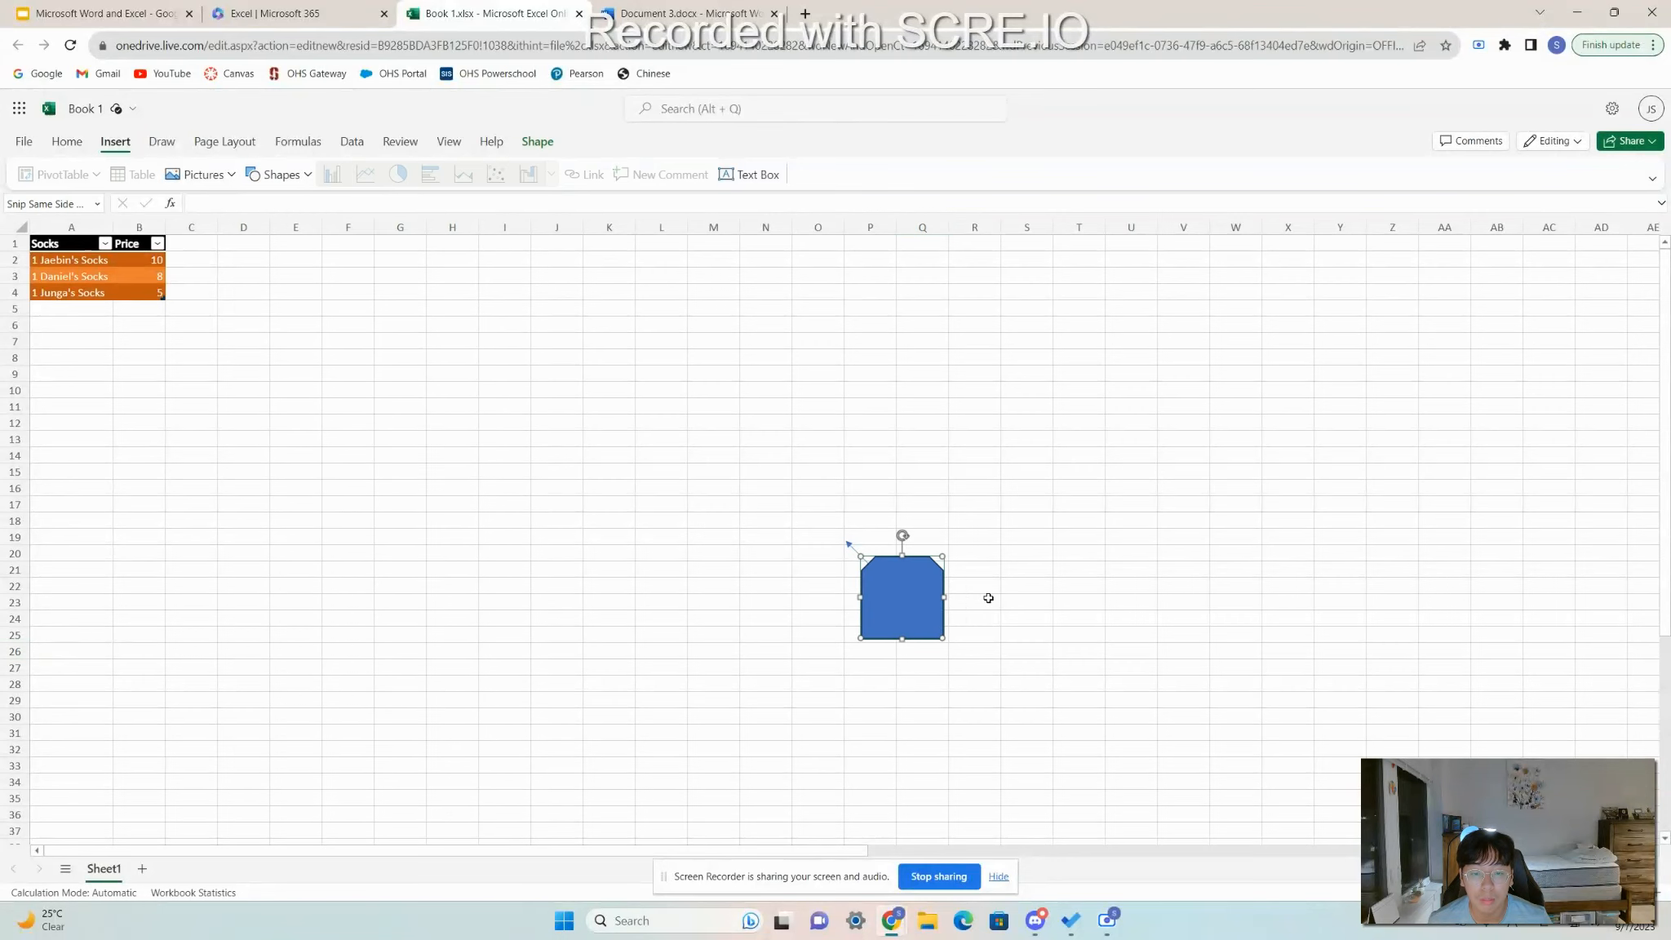
{"action": "left_click_drag", "start_coordinate": [902, 623], "coordinate": [849, 482]}
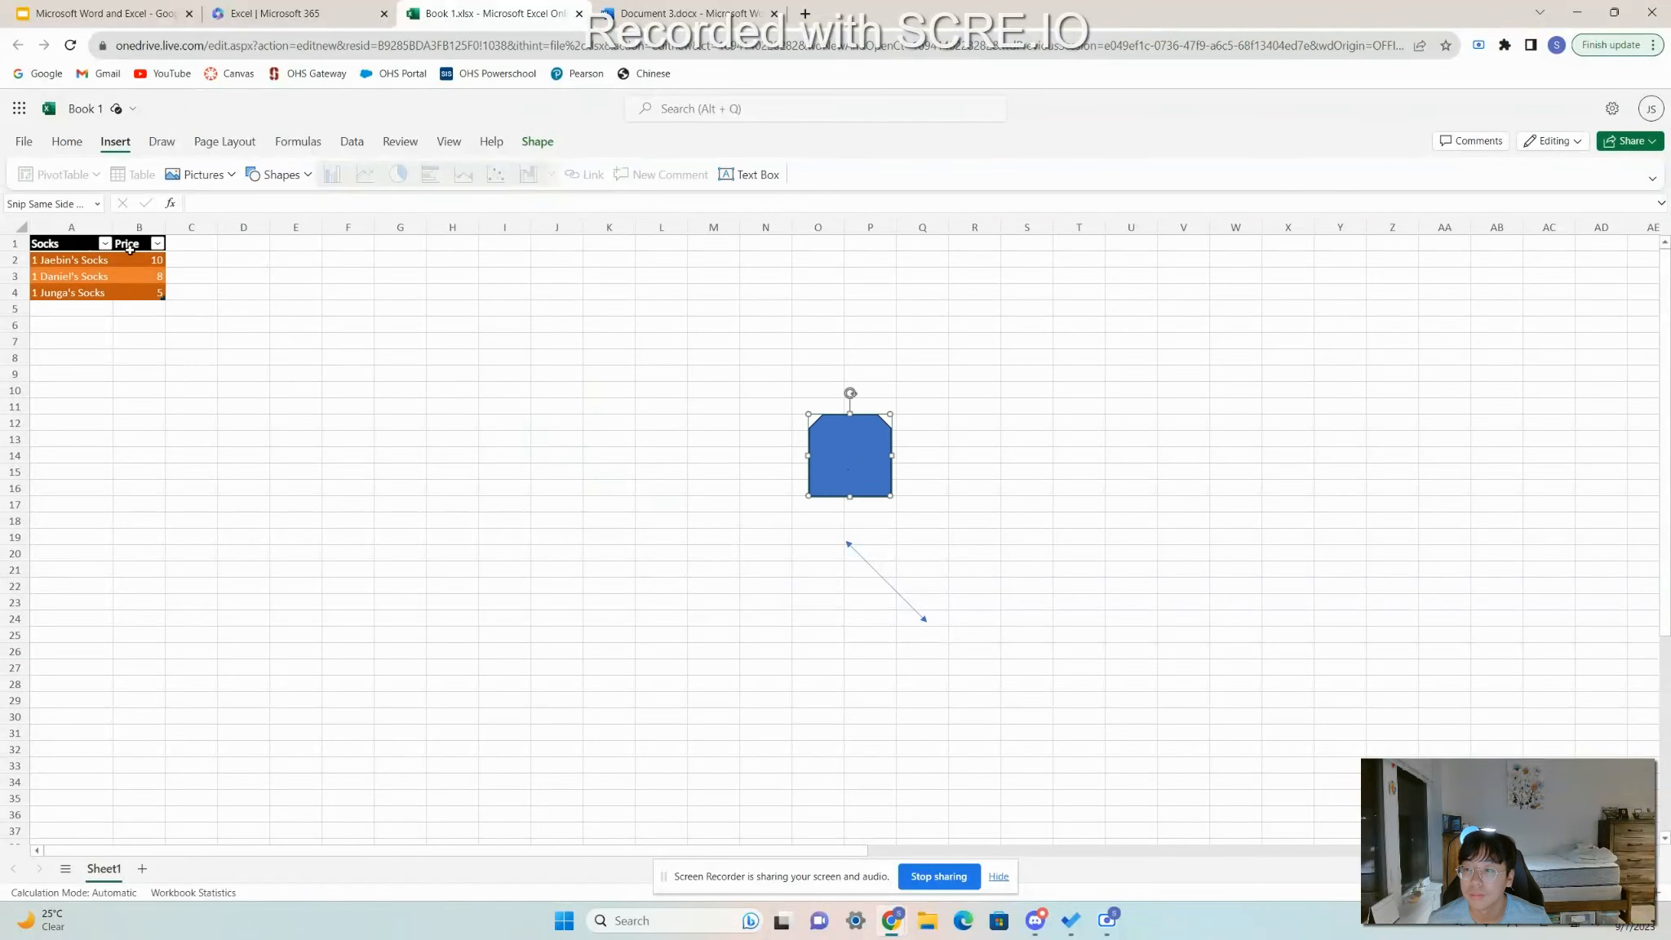
{"action": "left_click", "coordinate": [317, 324]}
Fill the contents of cell A1 down to row 4 and across into column B, covering A1:B4.
{"action": "left_click", "coordinate": [58, 249]}
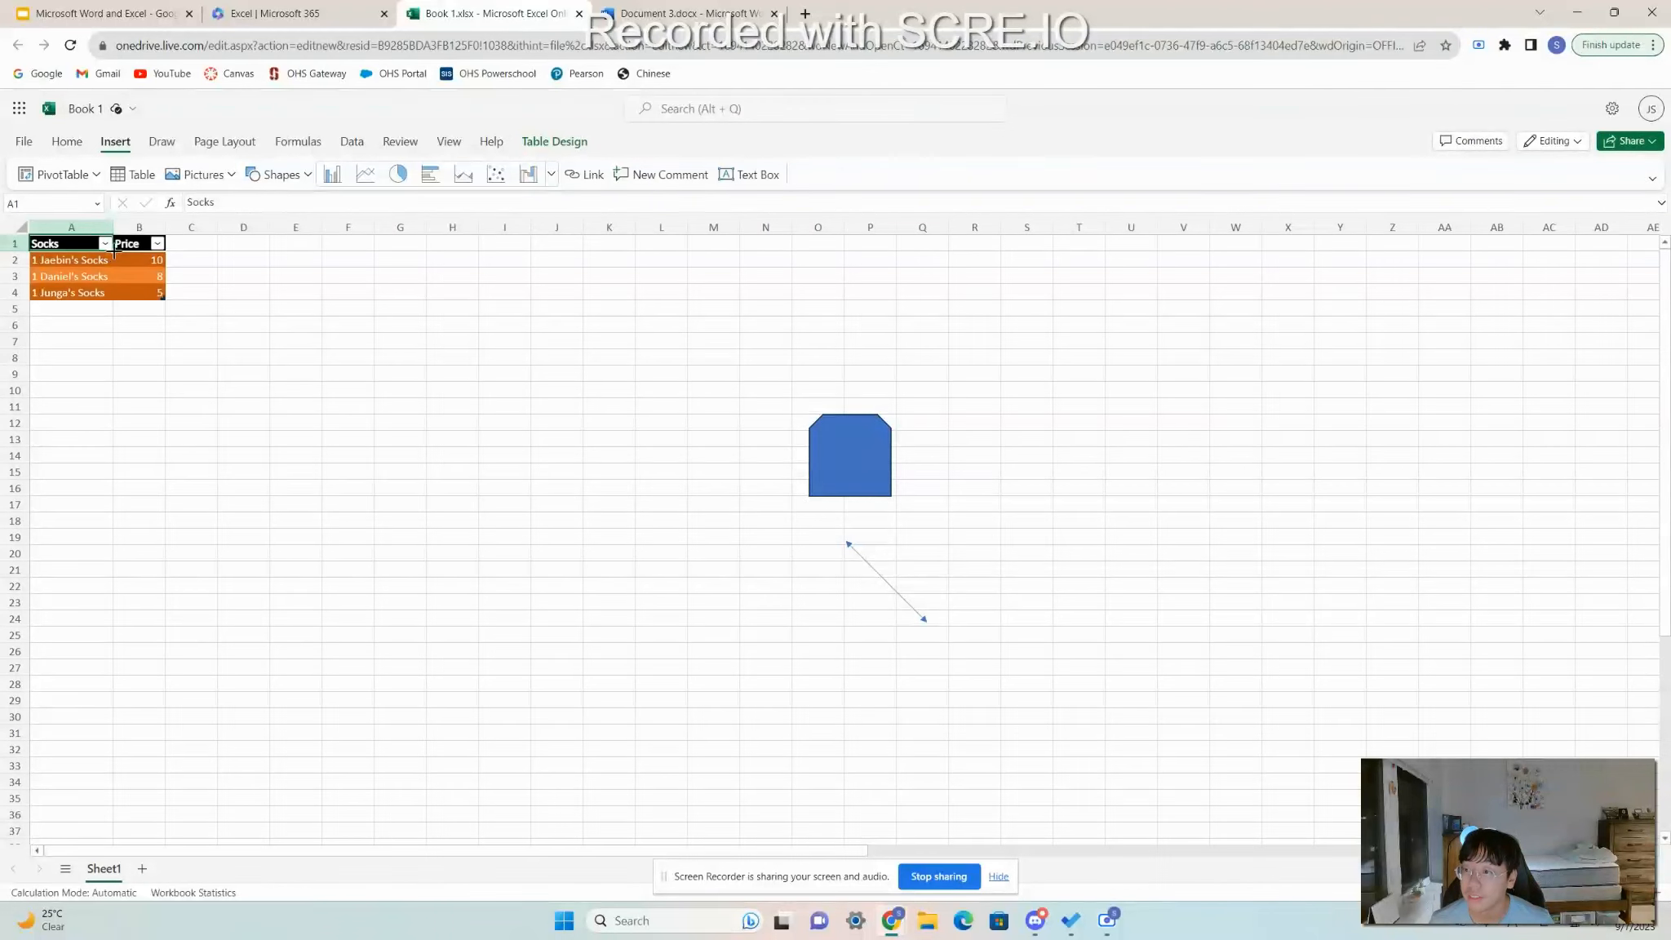
{"action": "left_click_drag", "start_coordinate": [114, 255], "coordinate": [157, 297]}
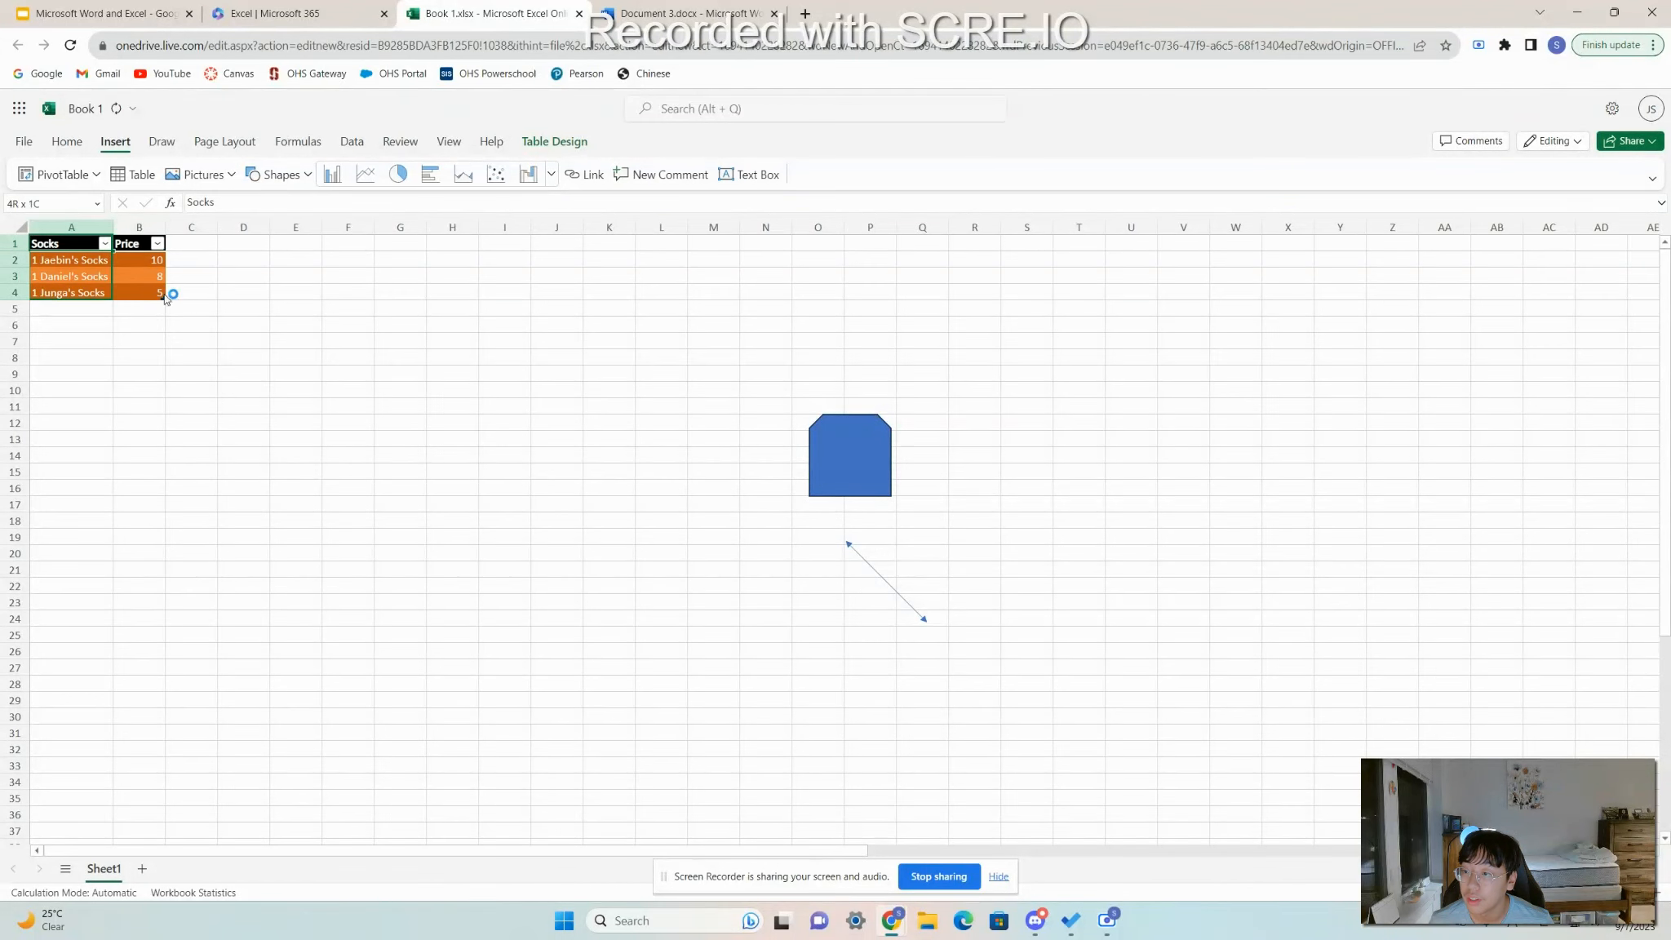
{"action": "key", "text": "ctrl+d"}
{"action": "left_click_drag", "start_coordinate": [111, 300], "coordinate": [161, 294]}
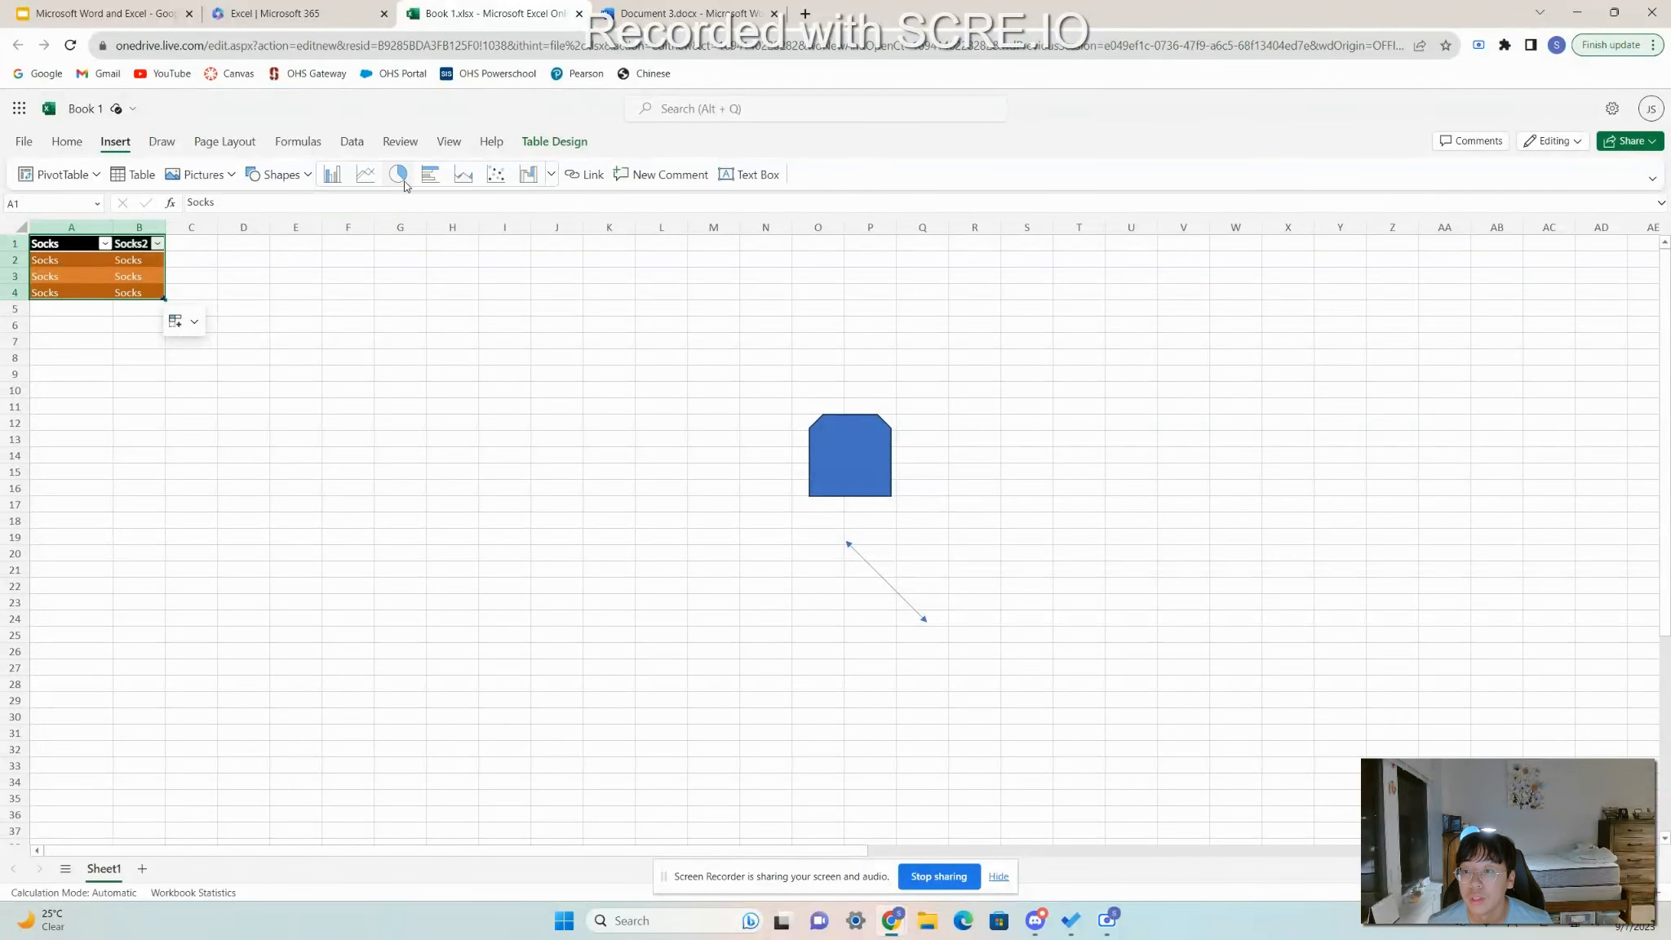
Insert a column chart from A1:B4, check its data selection settings and place it beside the table at about F3:M17.
{"action": "left_click", "coordinate": [332, 175]}
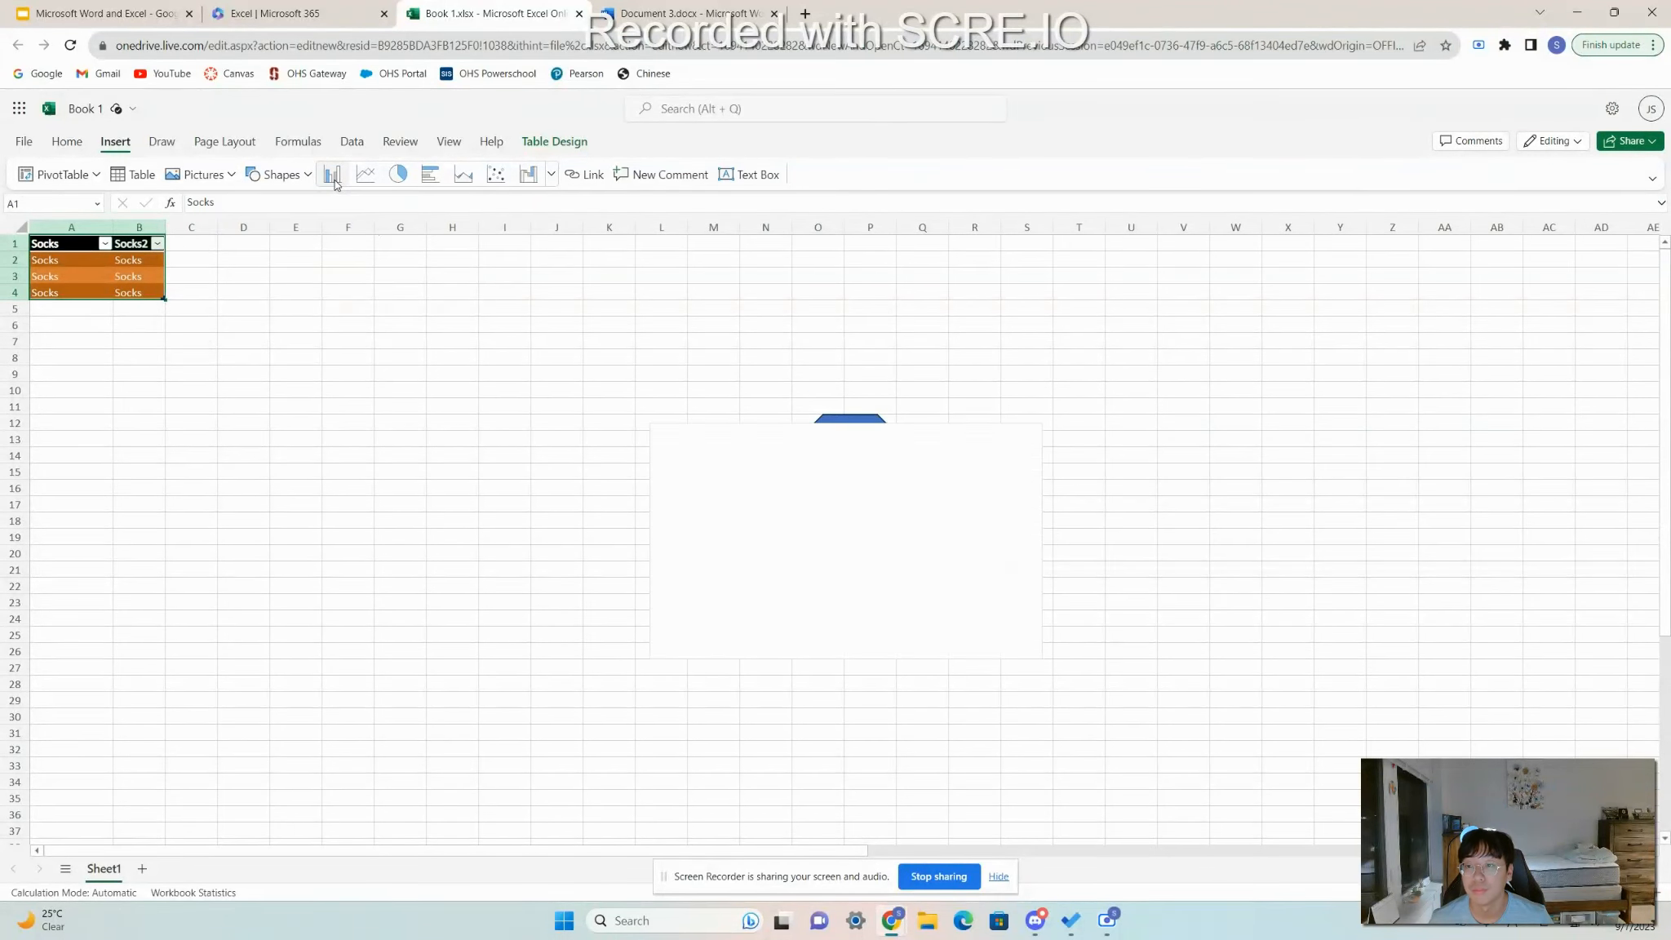
{"action": "left_click_drag", "start_coordinate": [846, 585], "coordinate": [472, 477]}
{"action": "right_click", "coordinate": [470, 455]}
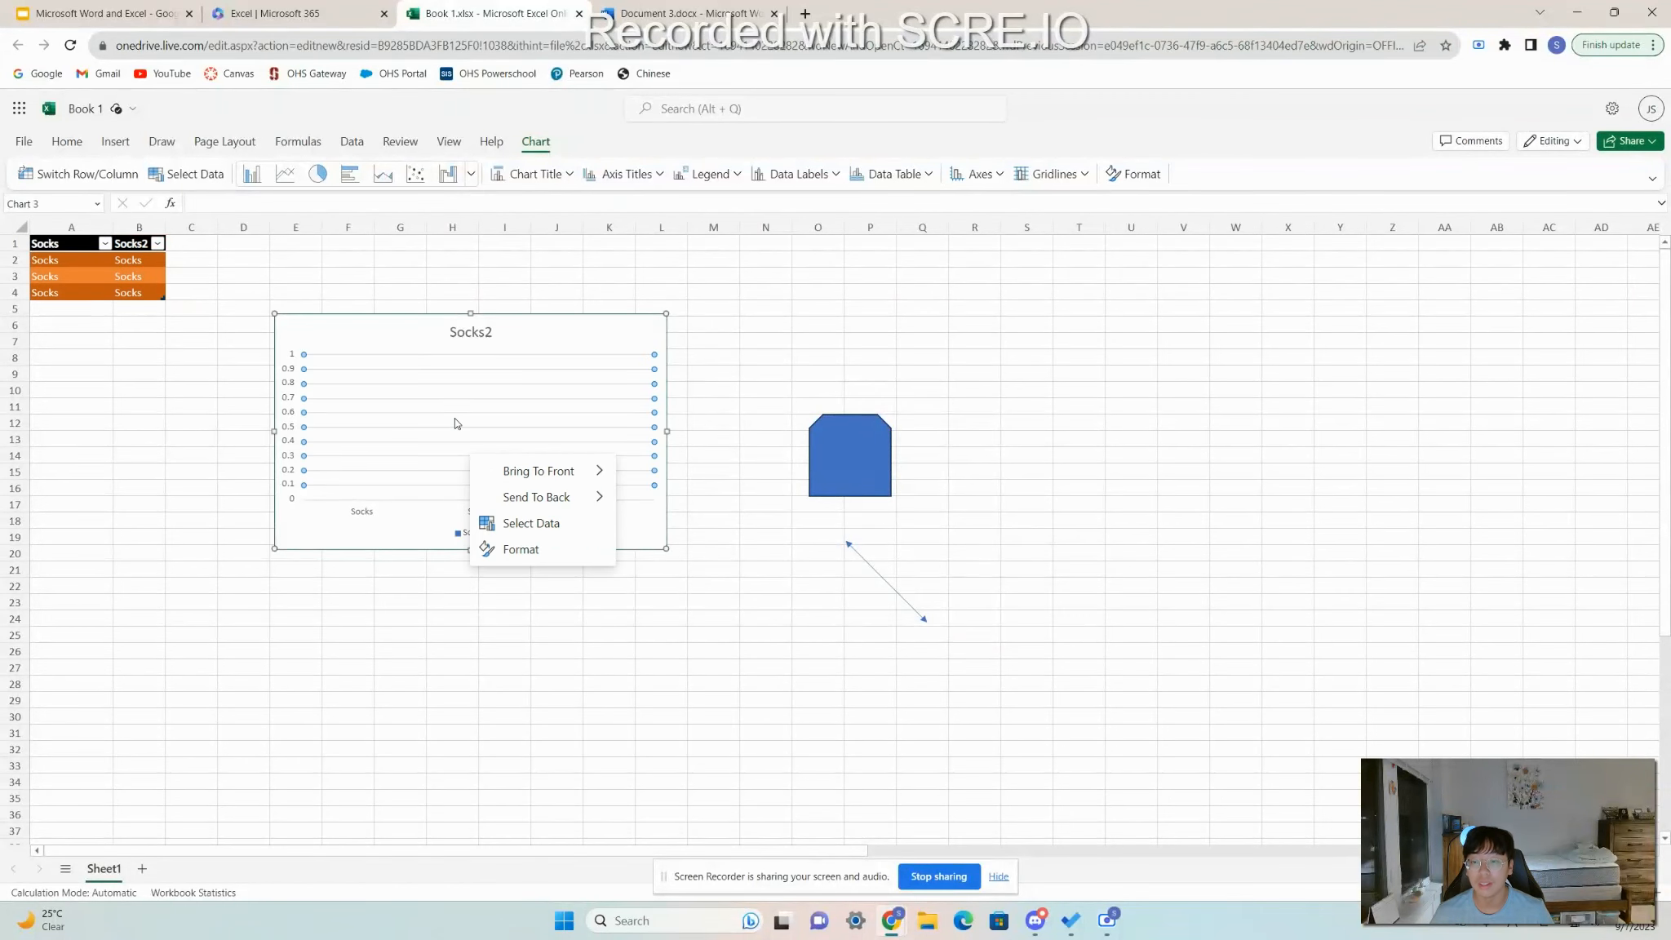
{"action": "left_click", "coordinate": [490, 523]}
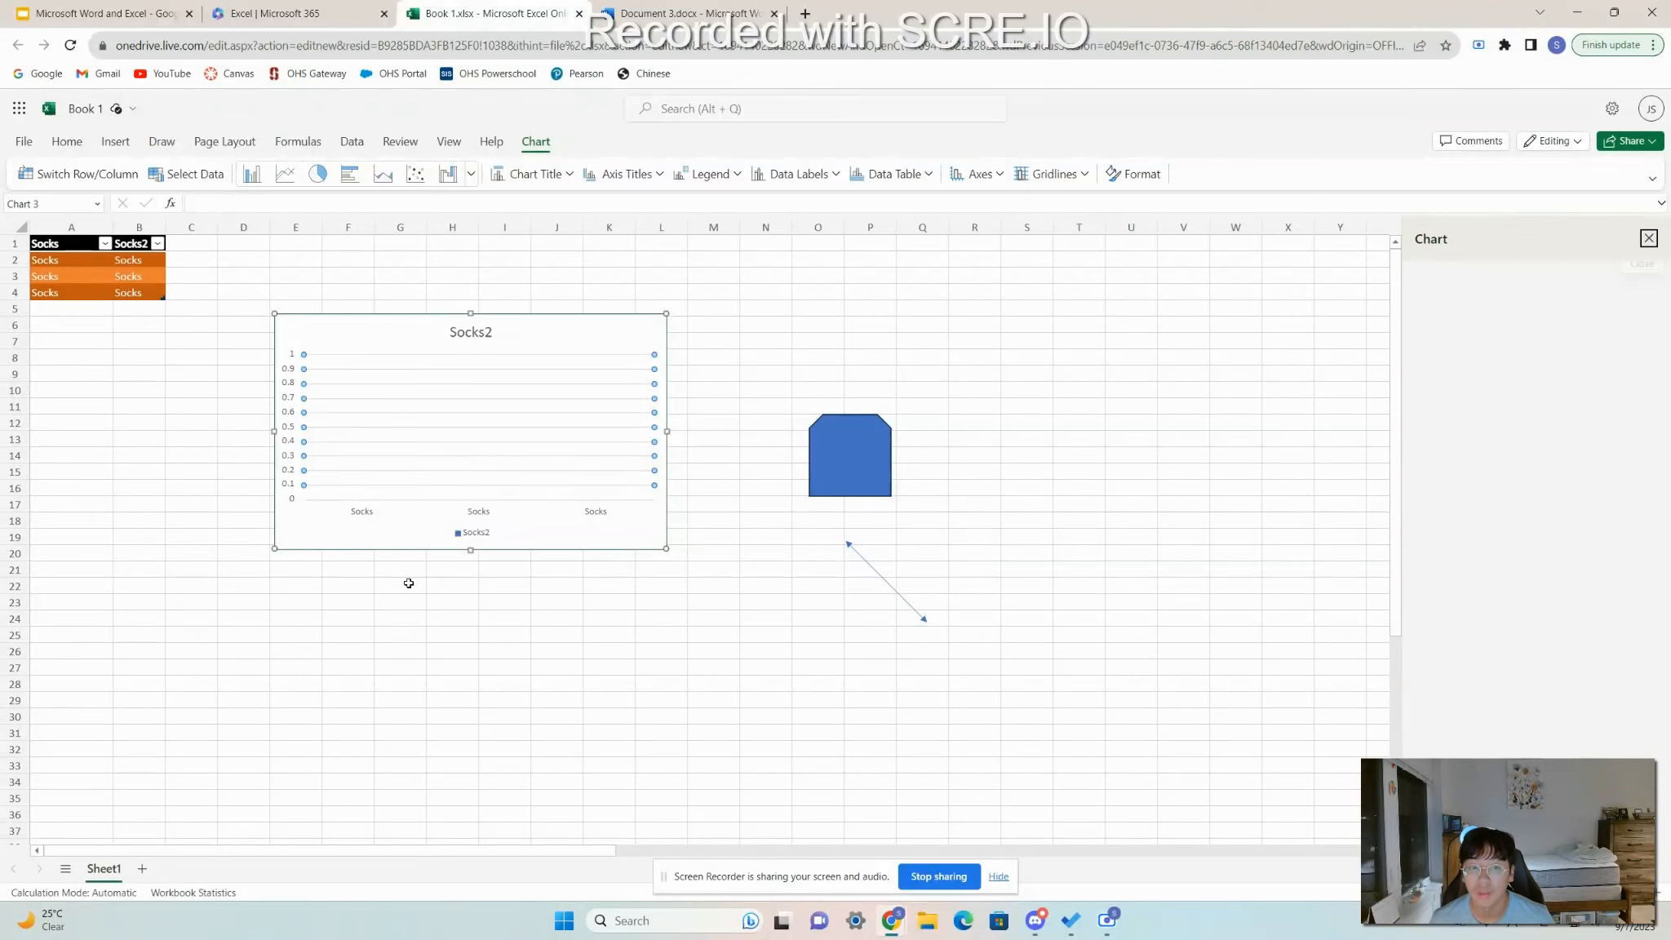
{"action": "left_click", "coordinate": [1650, 238]}
{"action": "left_click_drag", "start_coordinate": [458, 448], "coordinate": [520, 412]}
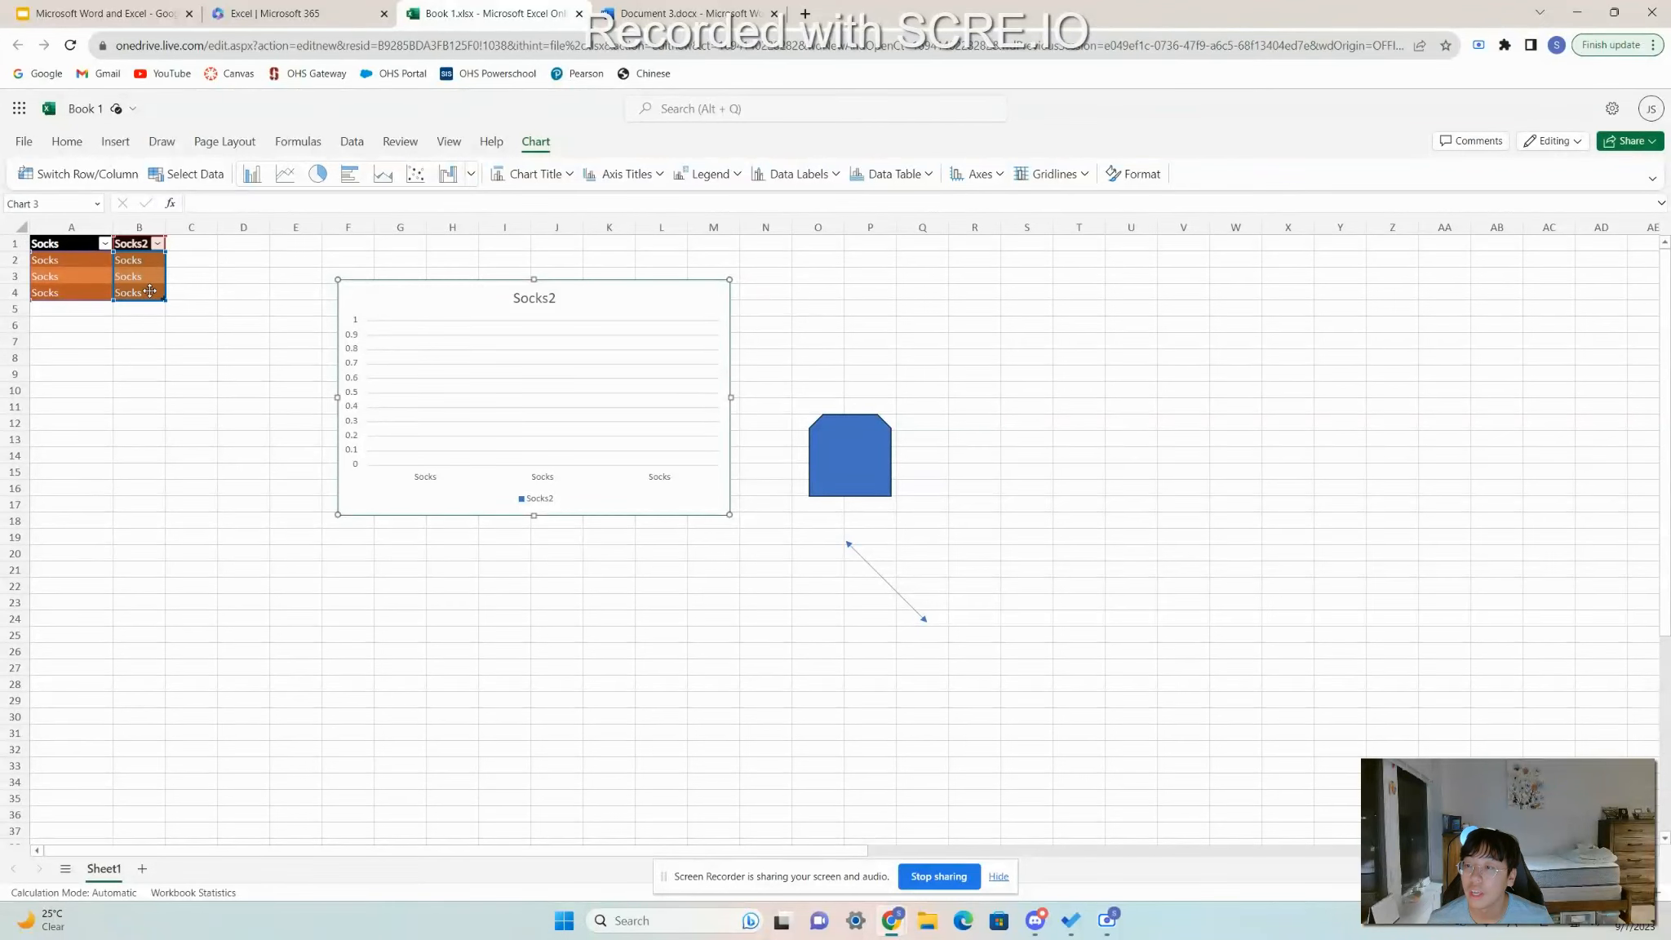
Select the table range A1:B4 and look over its context options.
{"action": "left_click", "coordinate": [47, 243]}
{"action": "left_click_drag", "start_coordinate": [46, 243], "coordinate": [150, 293]}
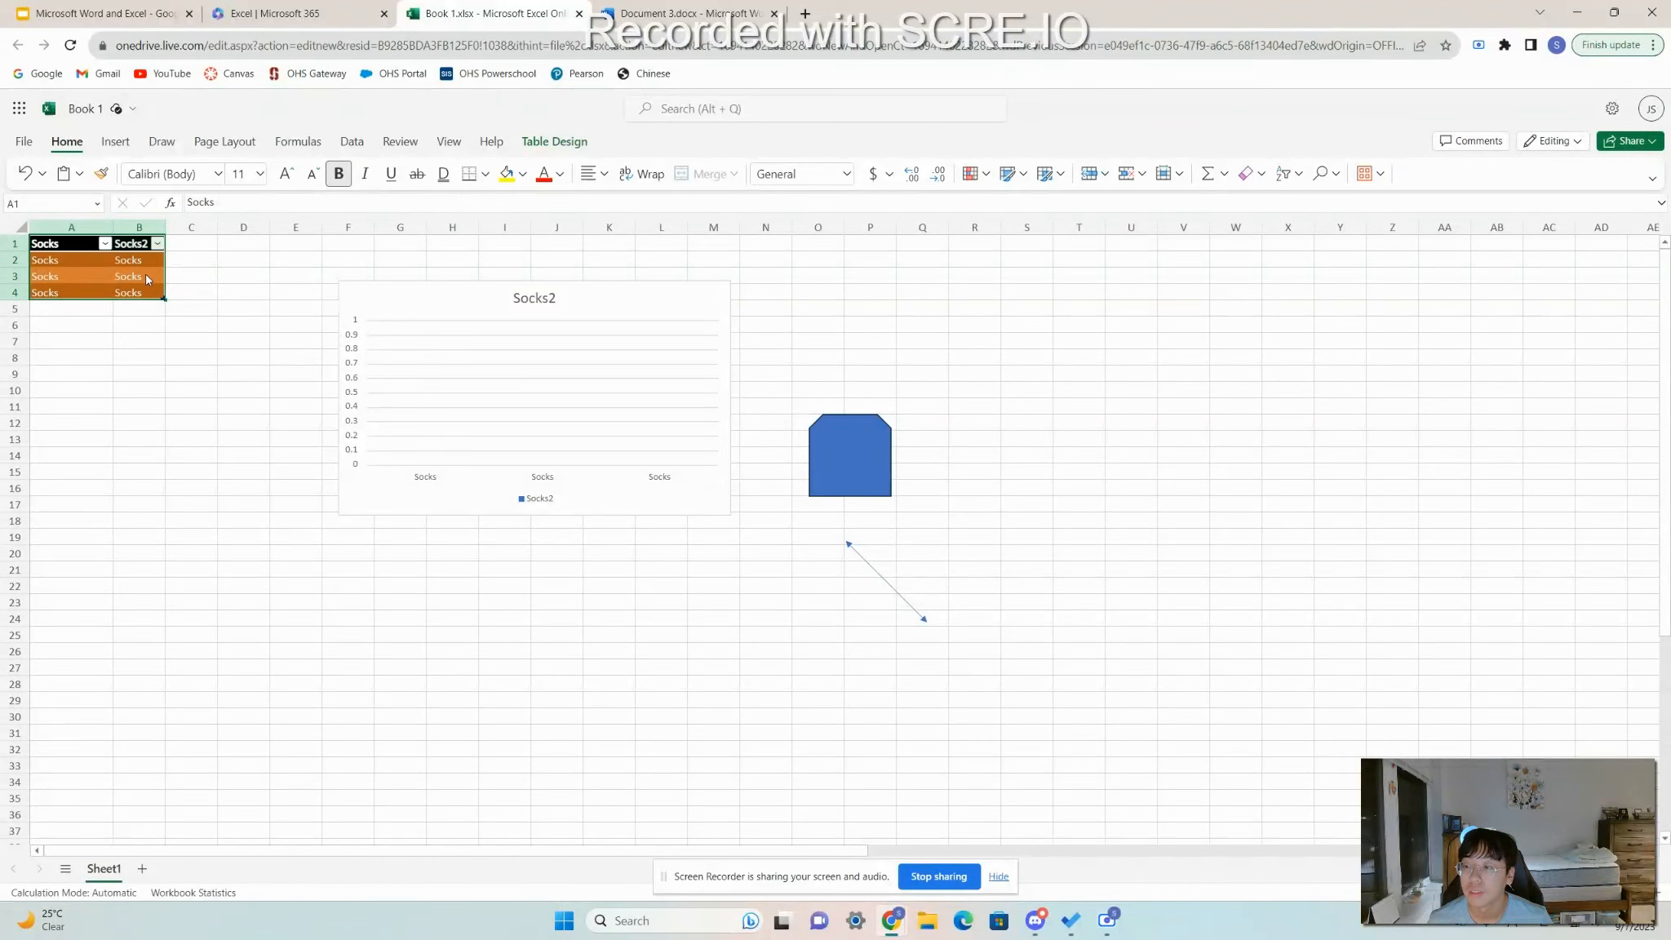
{"action": "right_click", "coordinate": [147, 279]}
{"action": "key", "text": "Escape"}
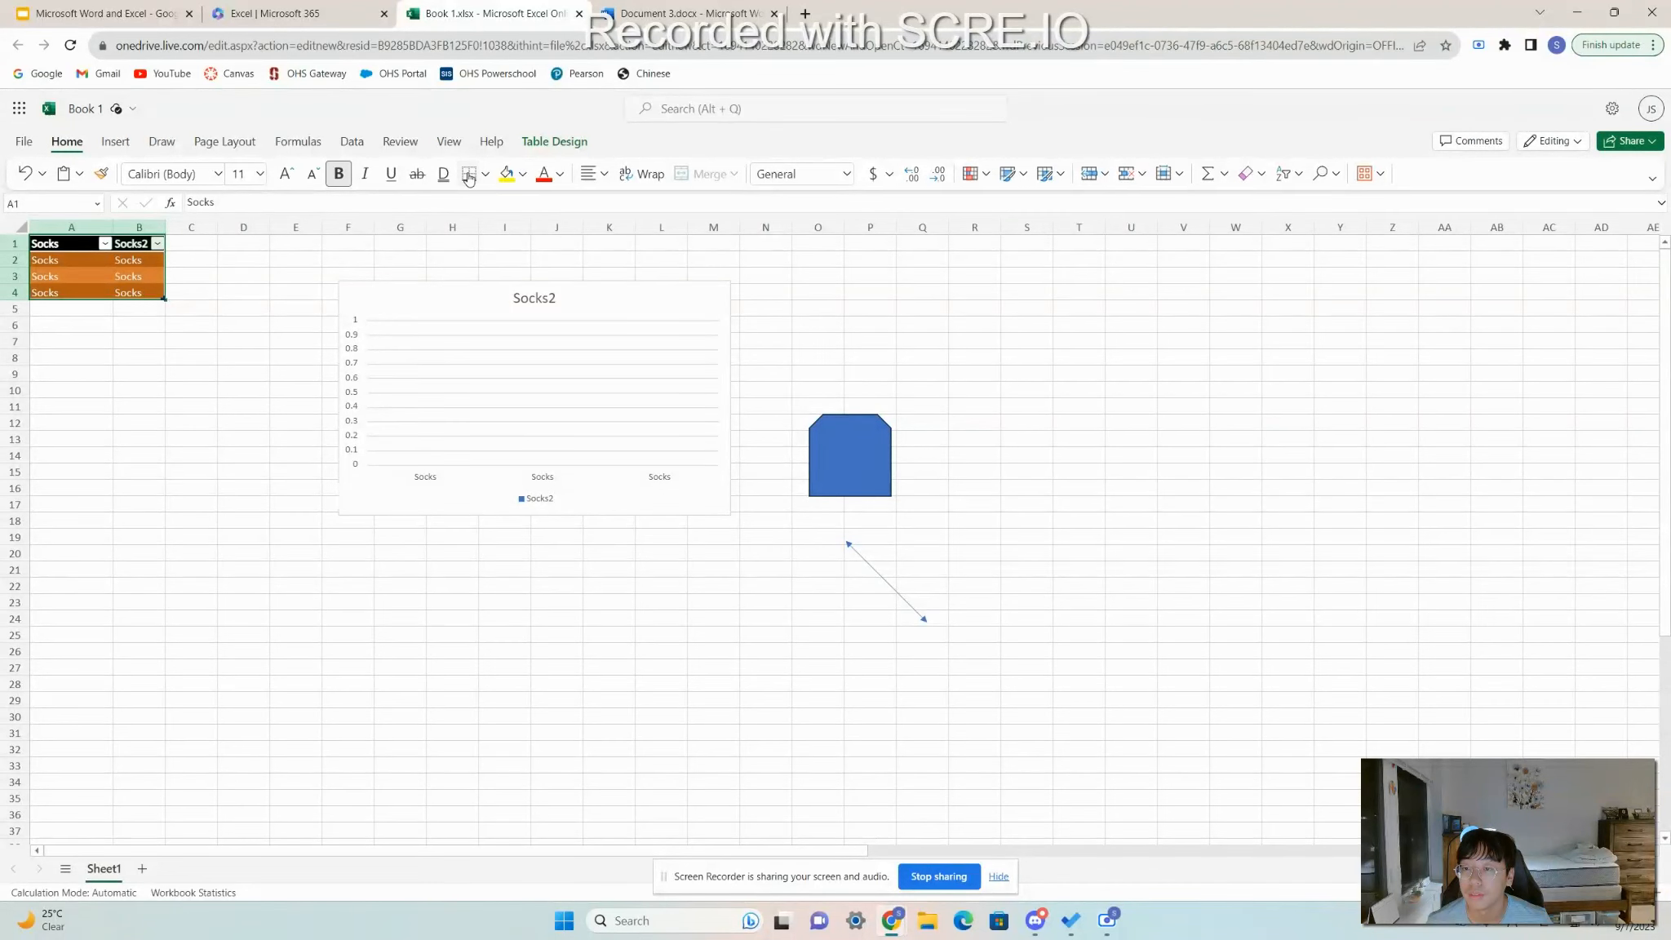
{"action": "left_click", "coordinate": [121, 144]}
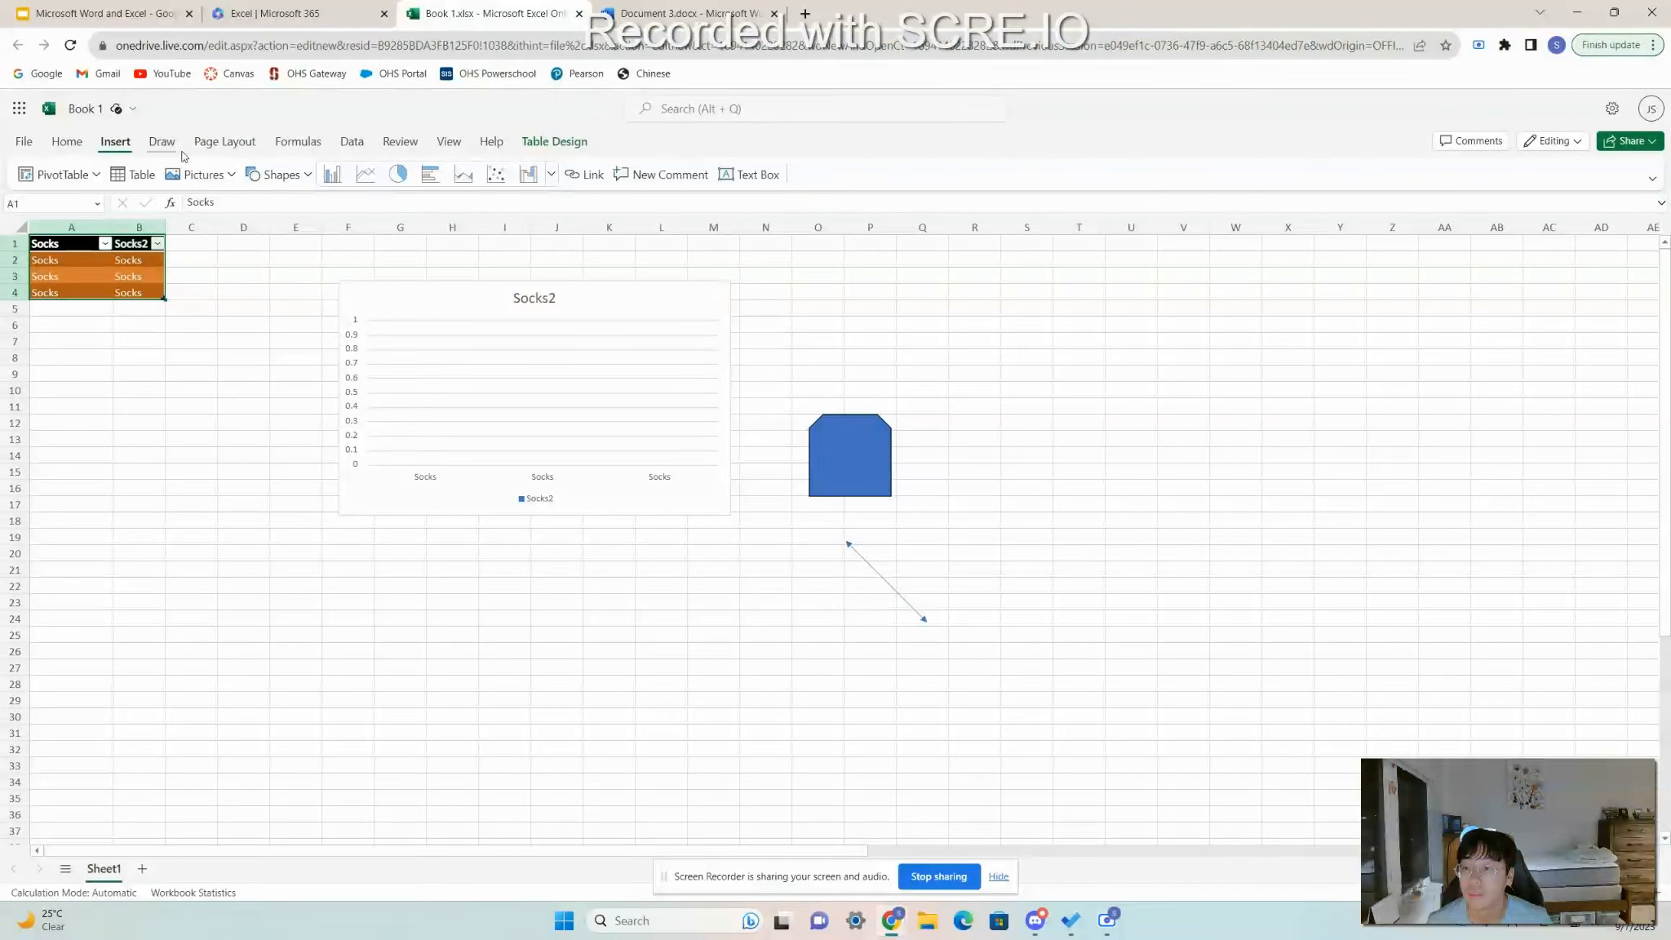
{"action": "left_click", "coordinate": [163, 144]}
{"action": "left_click", "coordinate": [116, 143]}
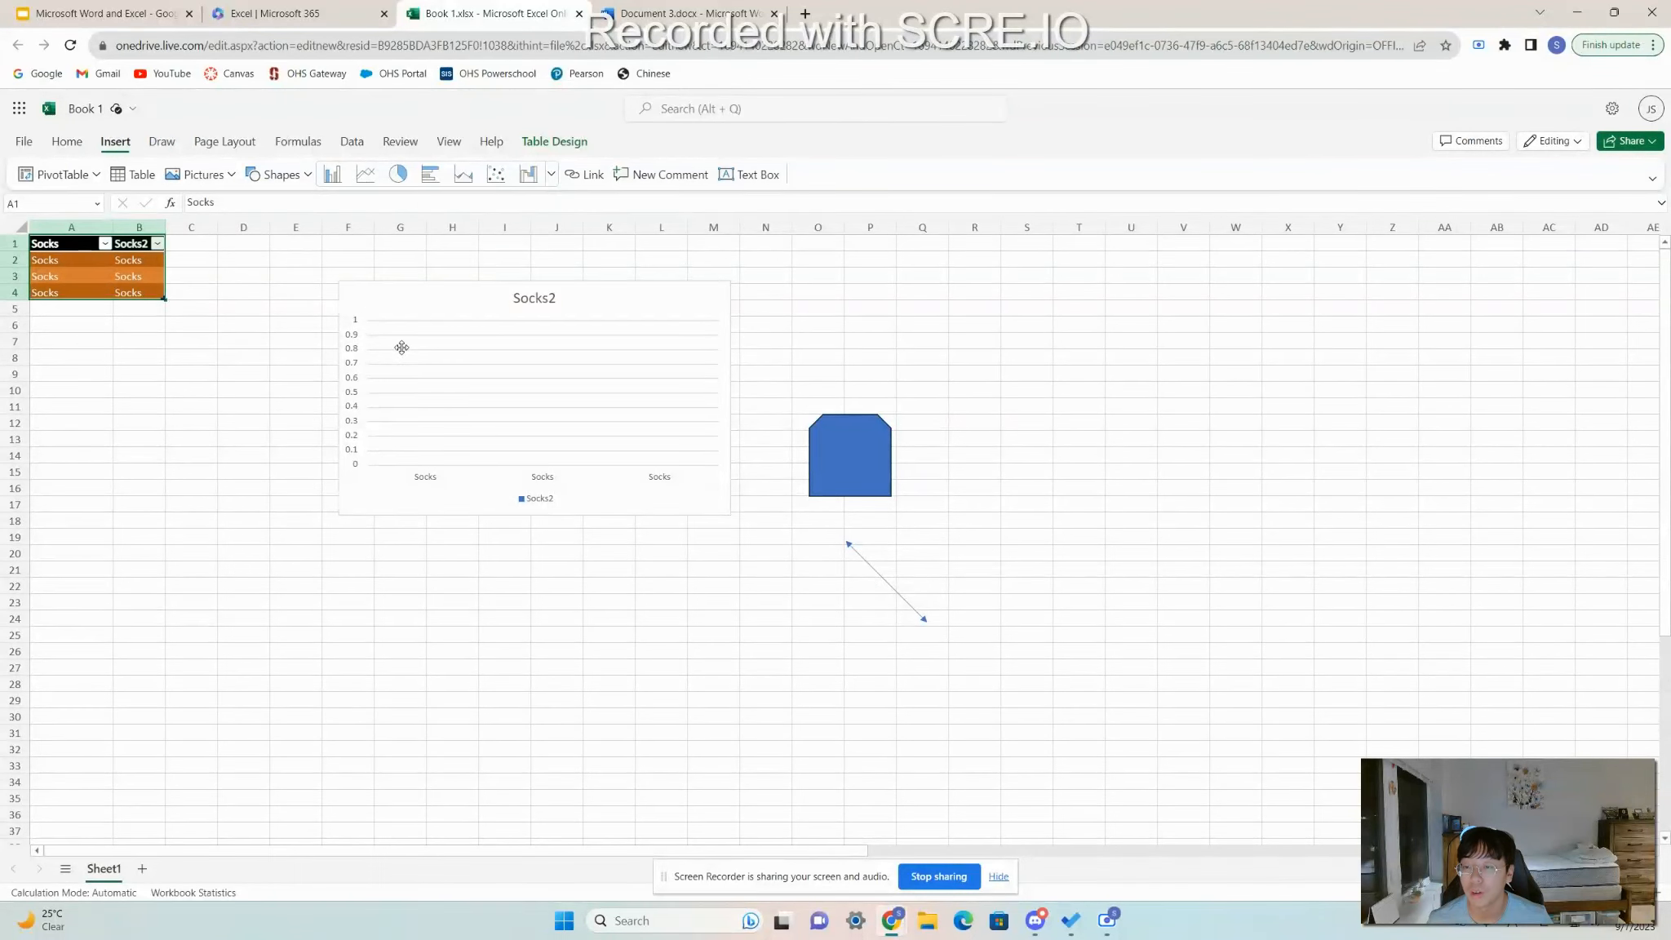
Set the chart's vertical axis bounds to a minimum of -5 and a maximum of 15.
{"action": "left_click", "coordinate": [433, 363]}
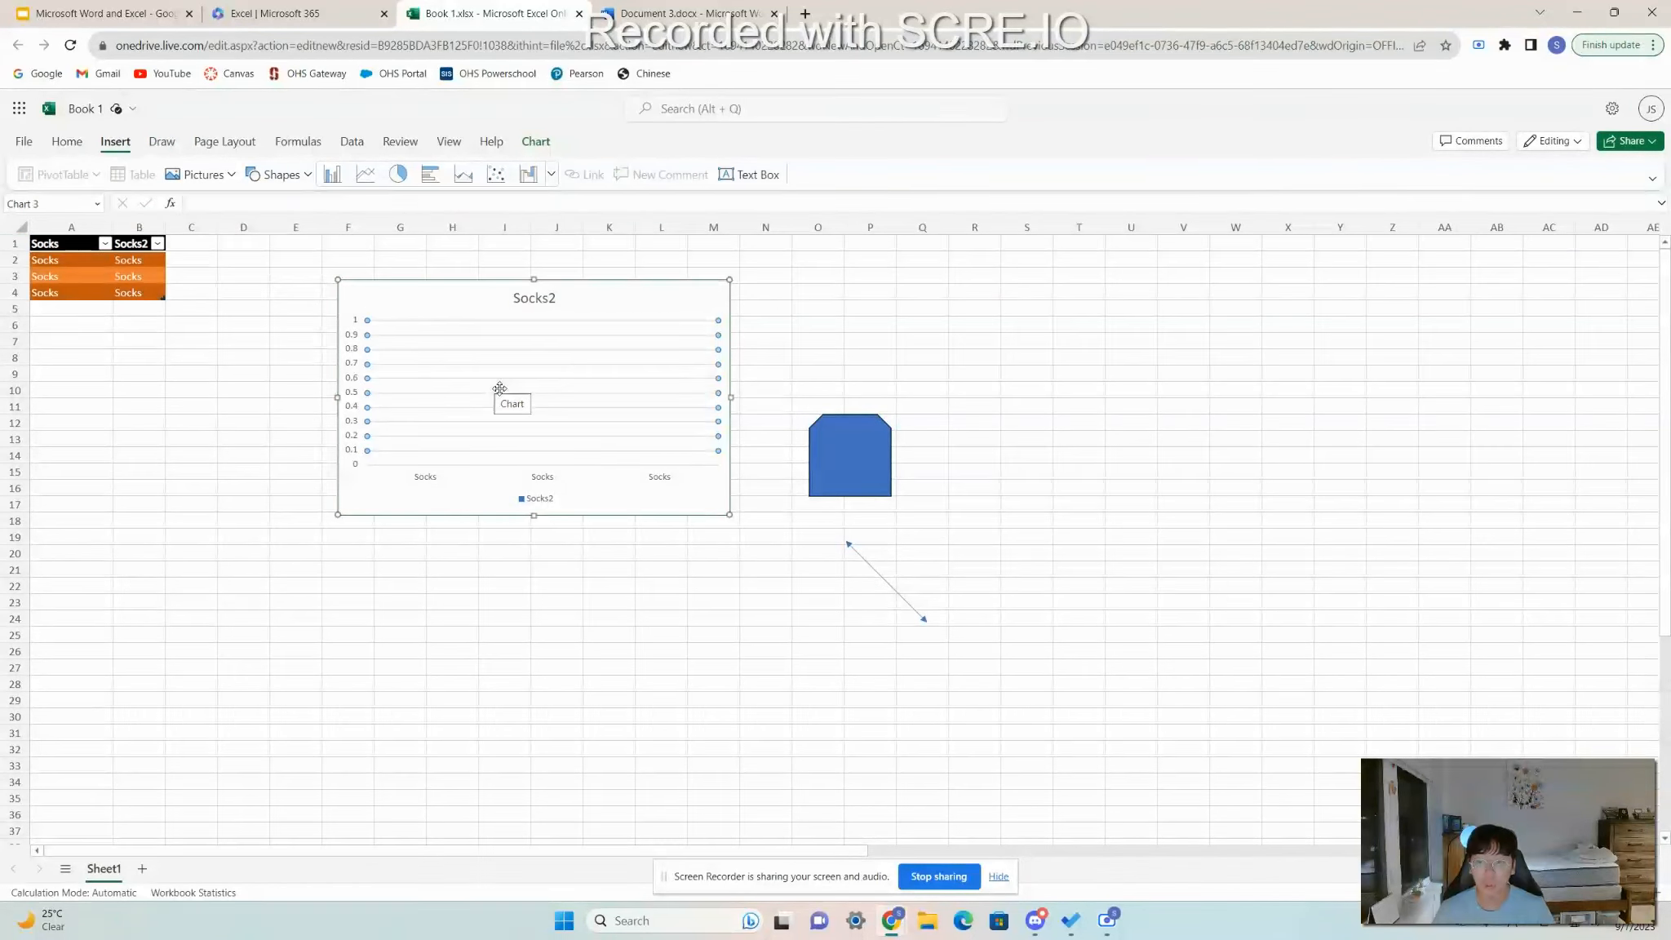
{"action": "right_click", "coordinate": [588, 365]}
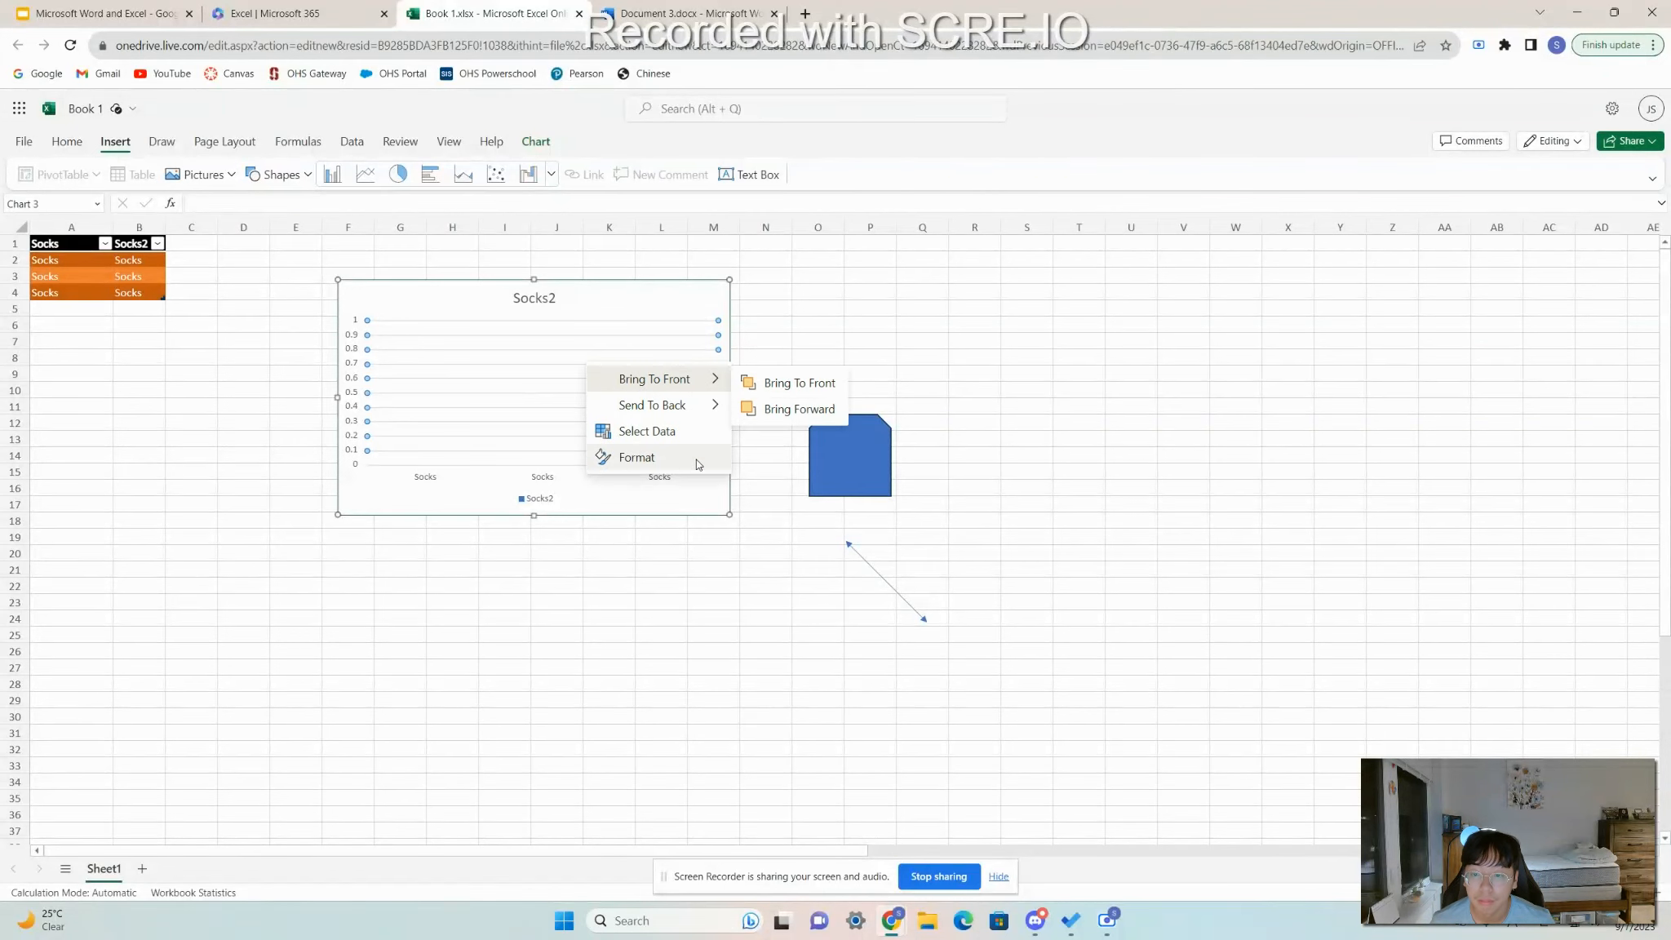
{"action": "left_click", "coordinate": [677, 439]}
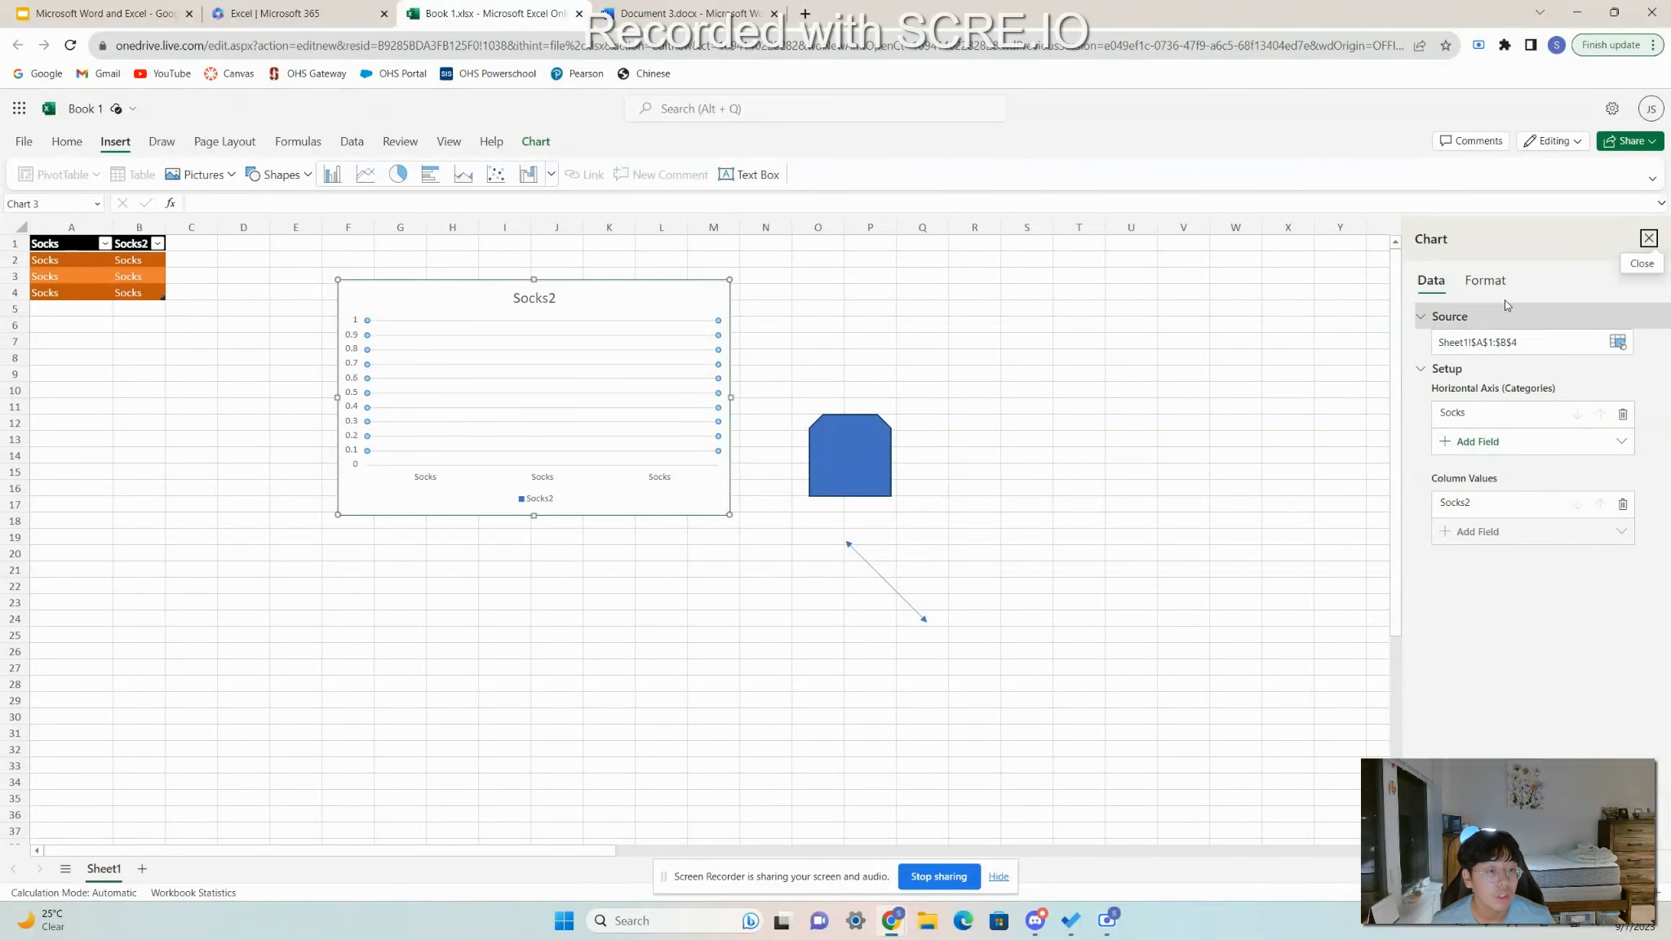
{"action": "left_click", "coordinate": [1485, 280]}
{"action": "scroll", "coordinate": [1493, 506], "scroll_direction": "down", "scroll_amount": 1}
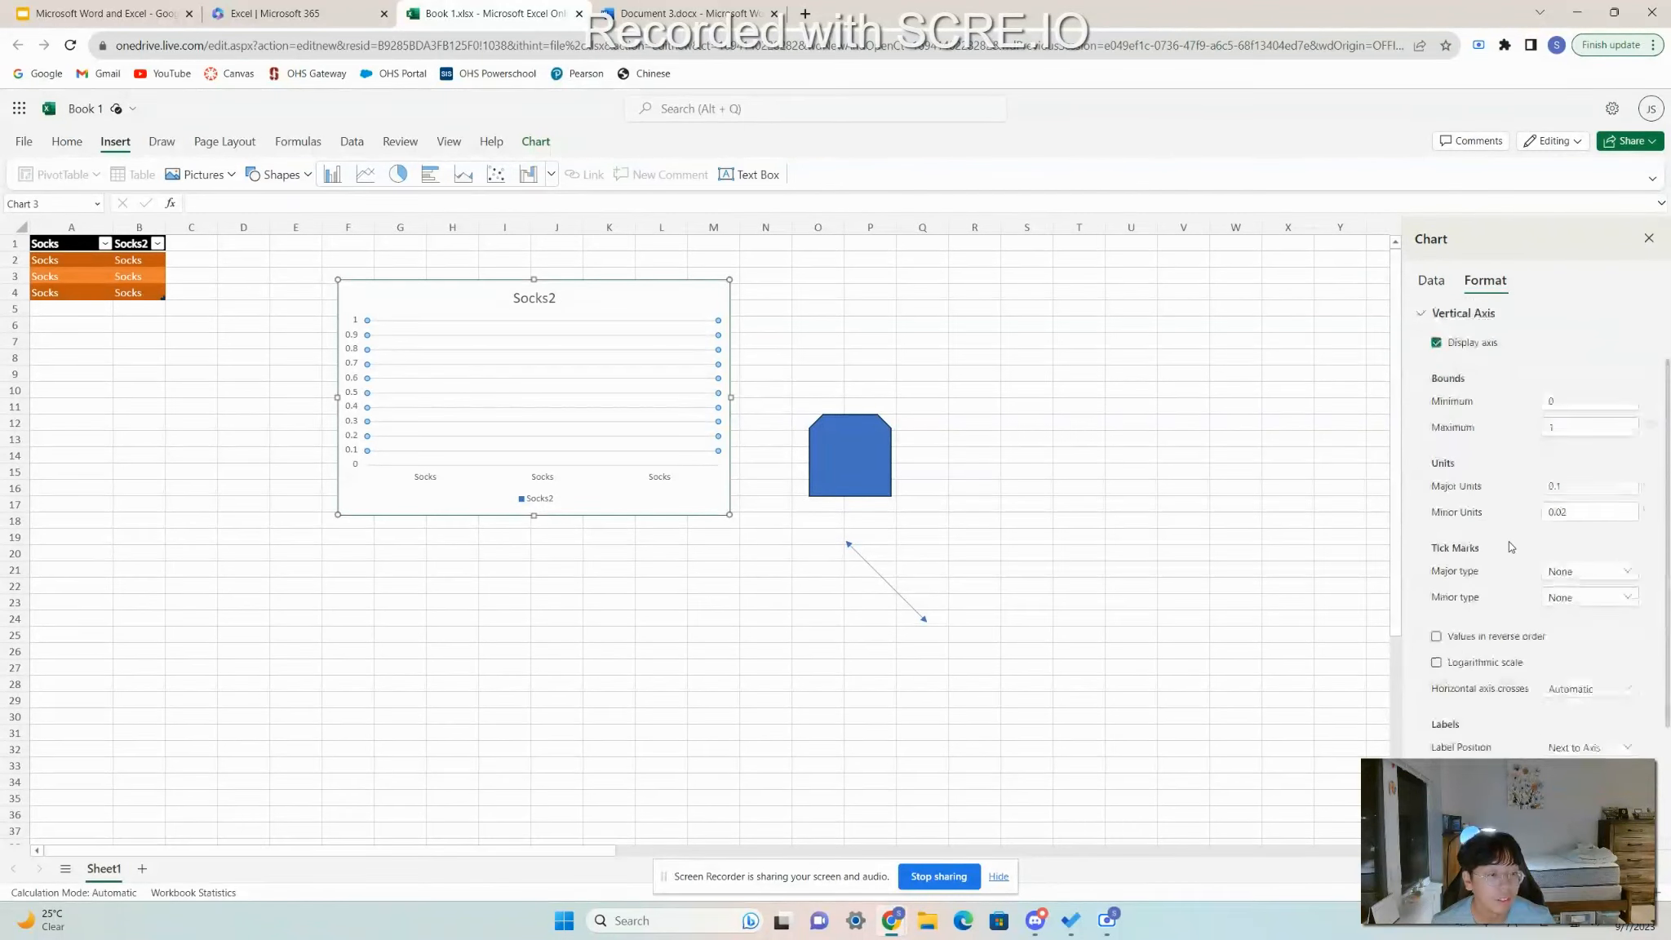
{"action": "left_click", "coordinate": [1573, 399]}
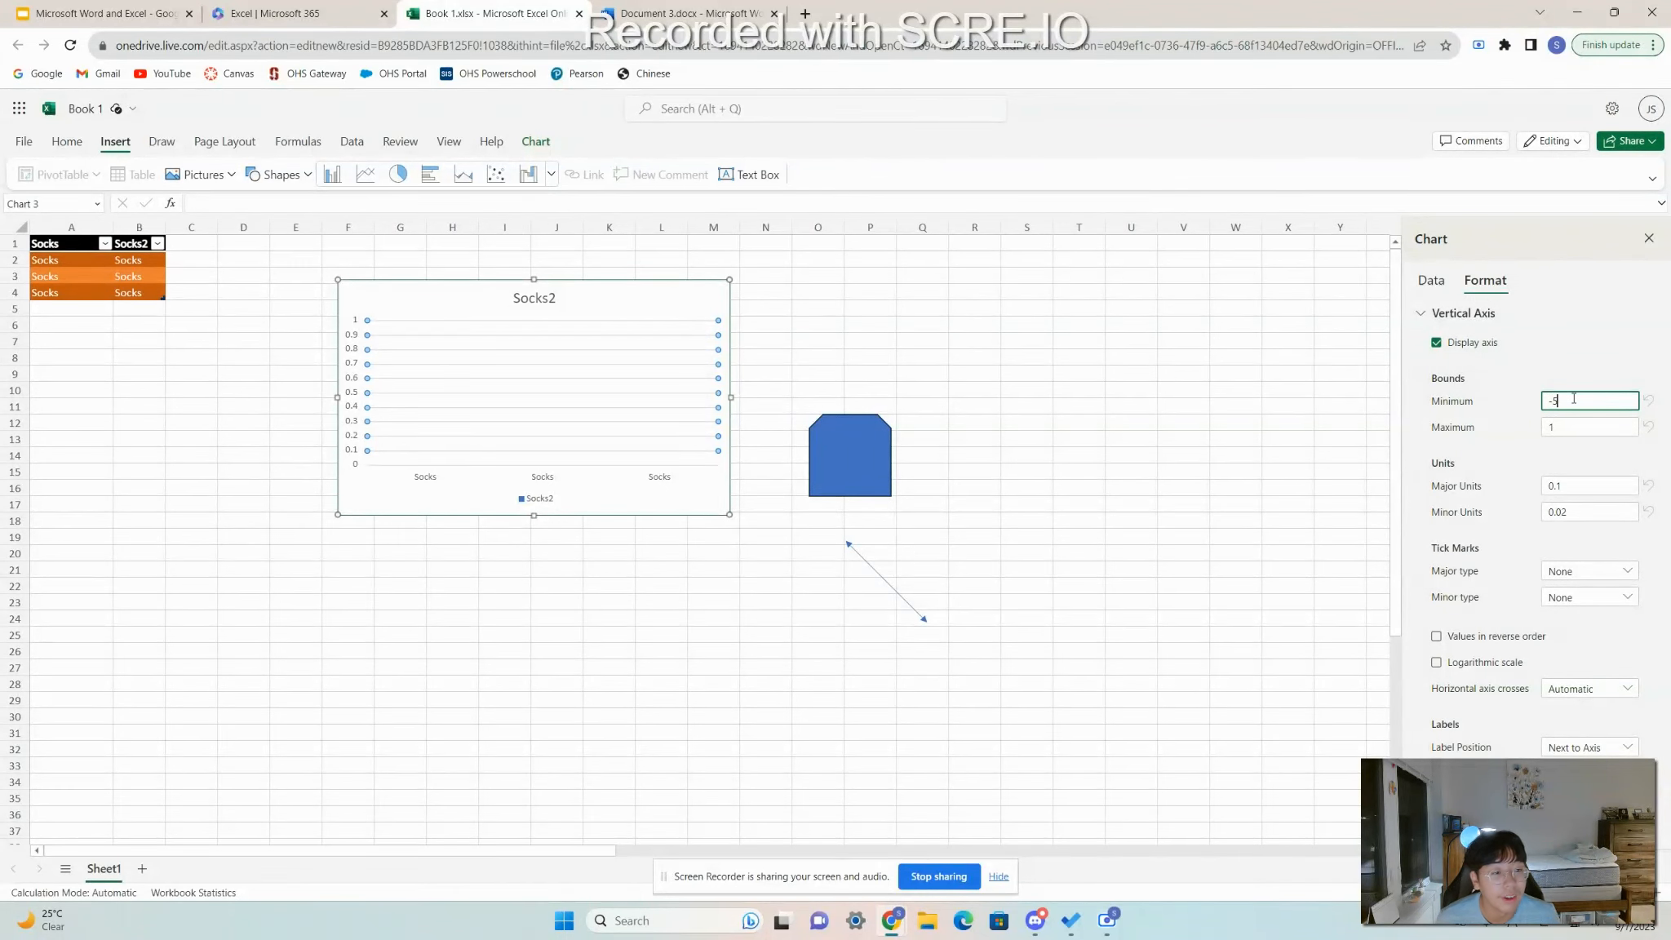
{"action": "left_click", "coordinate": [1592, 425]}
{"action": "key", "text": "BackSpace"}
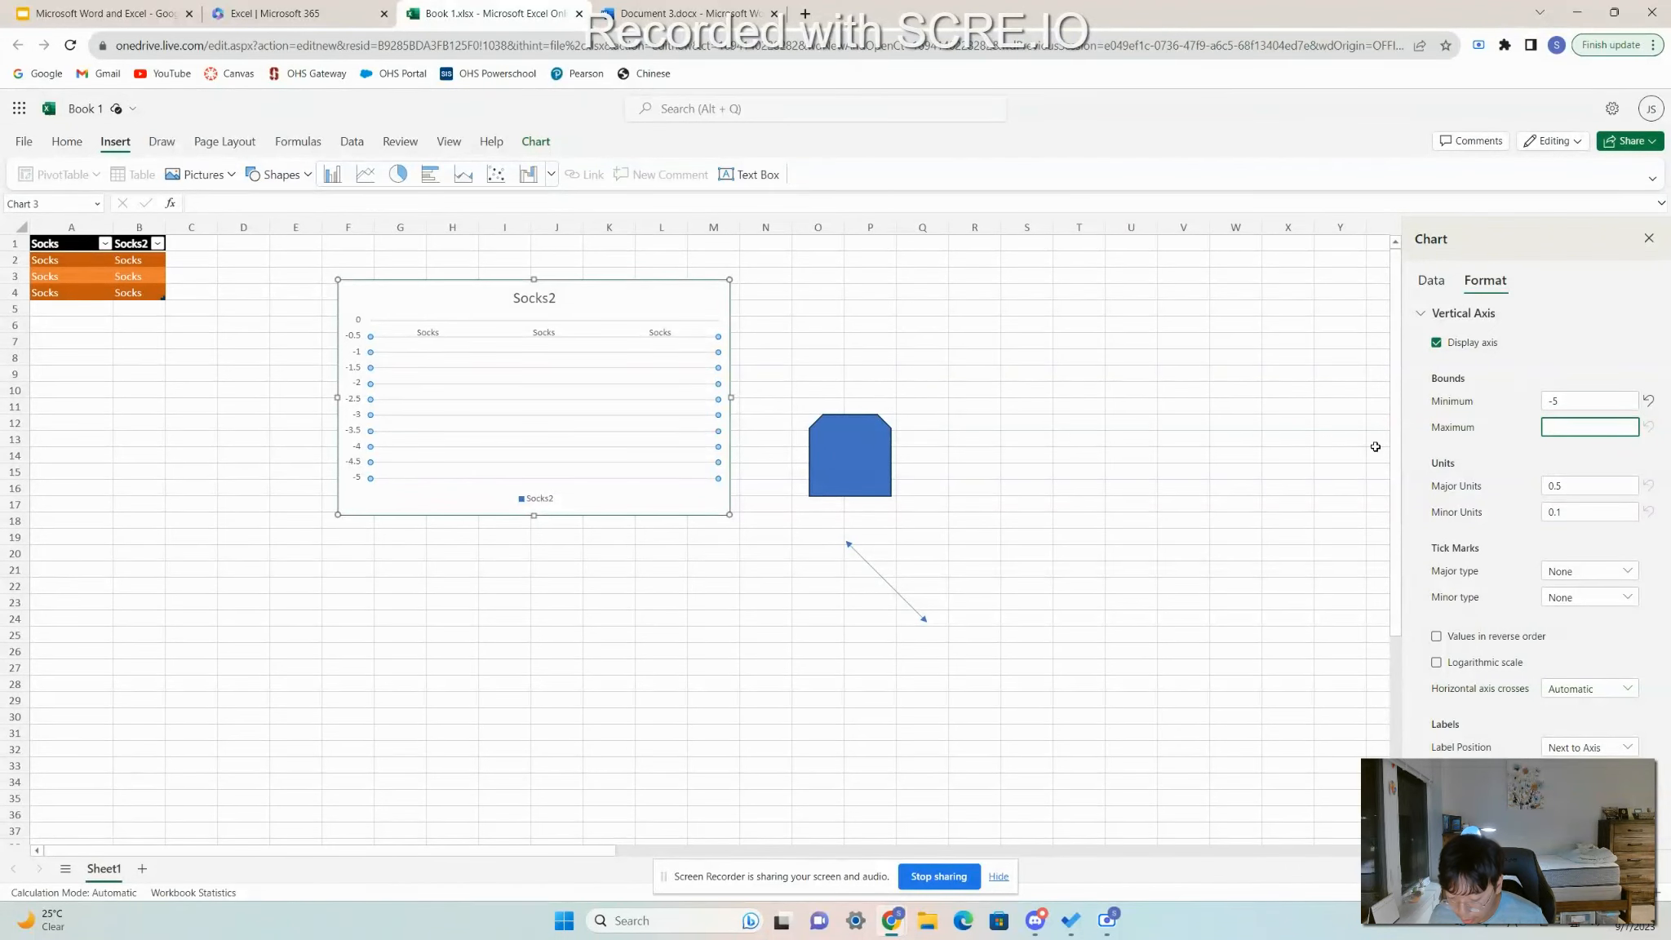
{"action": "key", "text": "Return"}
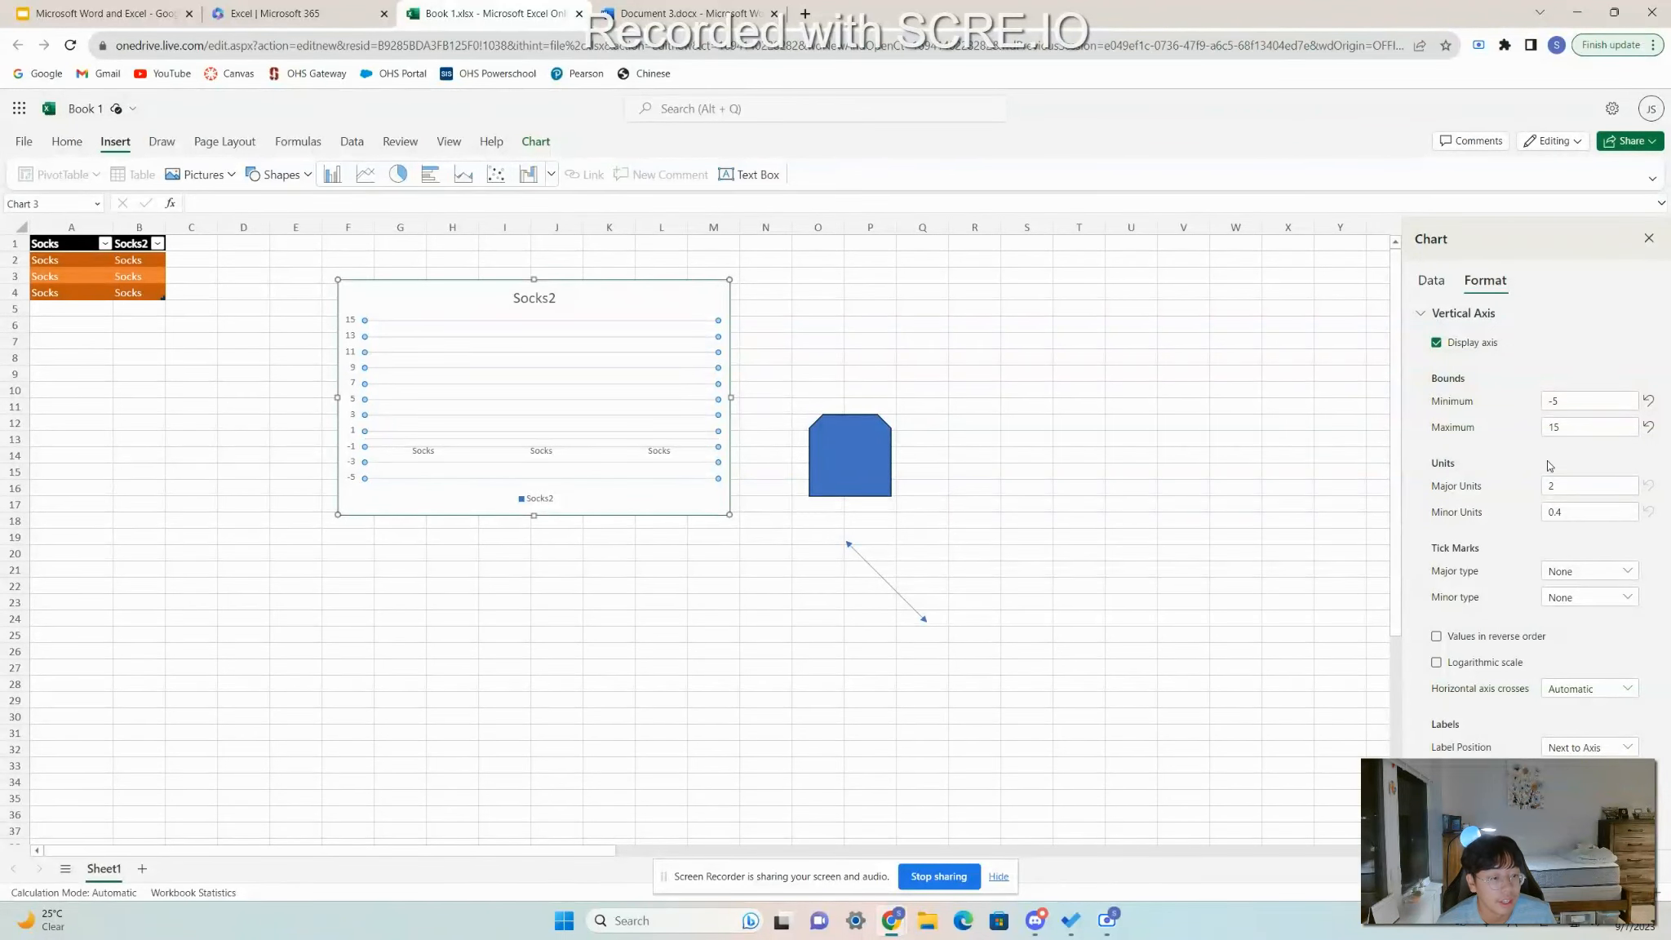
Add Socks2 as a second horizontal axis category of the chart, then review its format options and close the chart settings.
{"action": "scroll", "coordinate": [1523, 500], "scroll_direction": "down", "scroll_amount": 3}
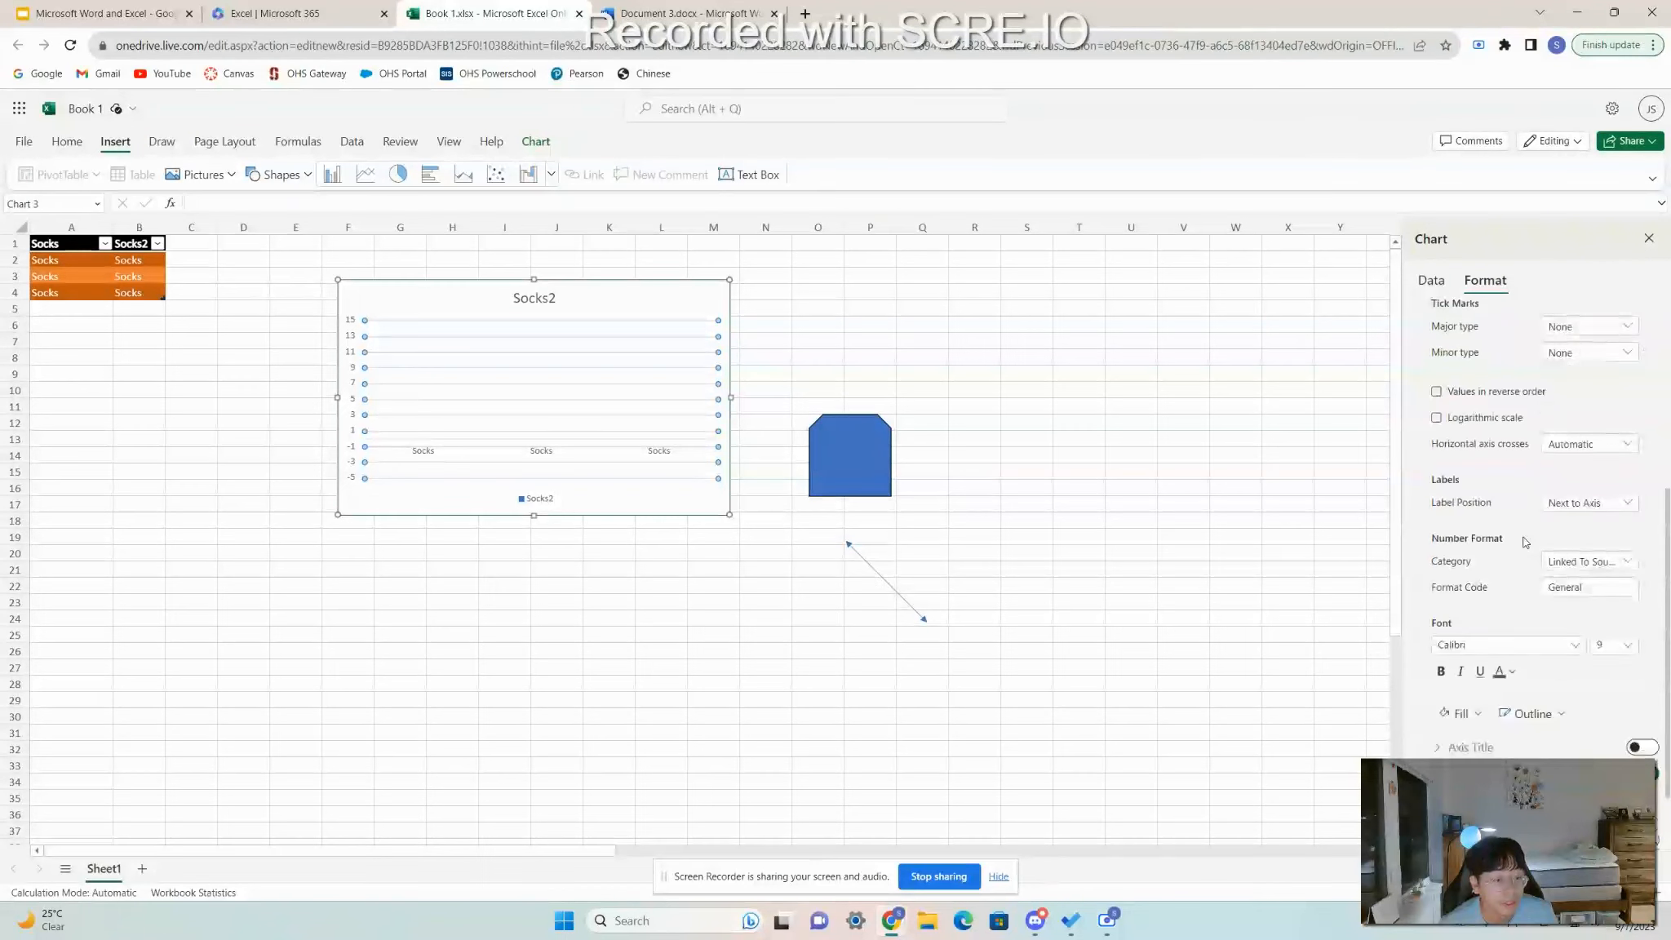
{"action": "scroll", "coordinate": [1525, 541], "scroll_direction": "down", "scroll_amount": 1}
{"action": "scroll", "coordinate": [1525, 541], "scroll_direction": "up", "scroll_amount": 4}
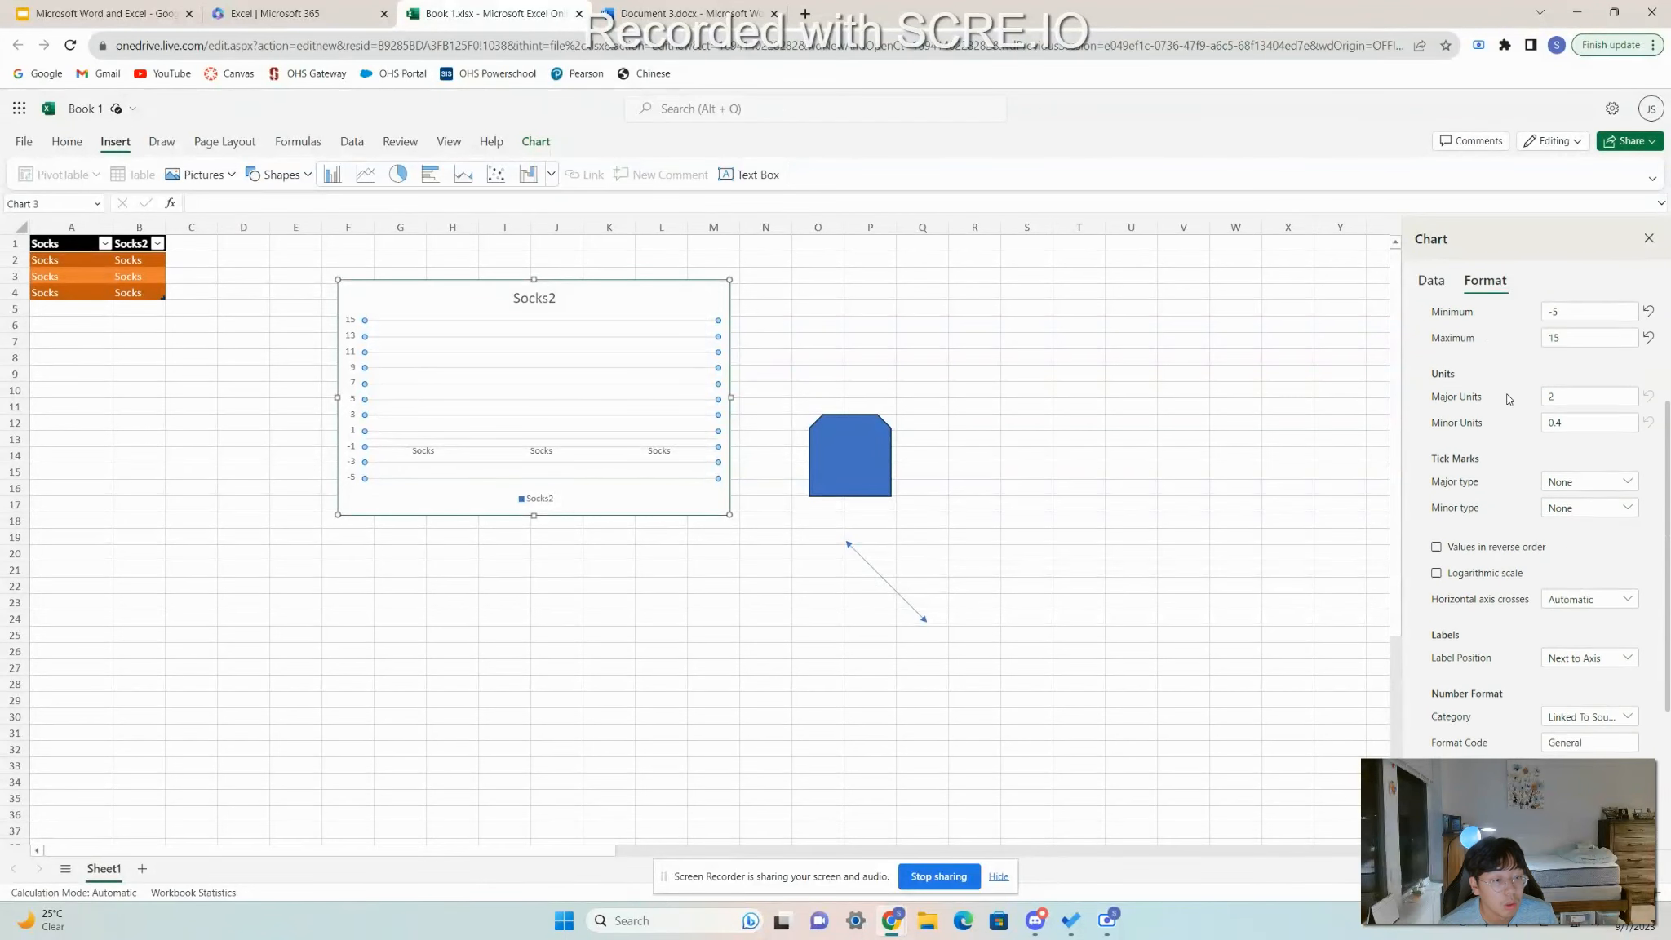
{"action": "left_click", "coordinate": [1423, 290]}
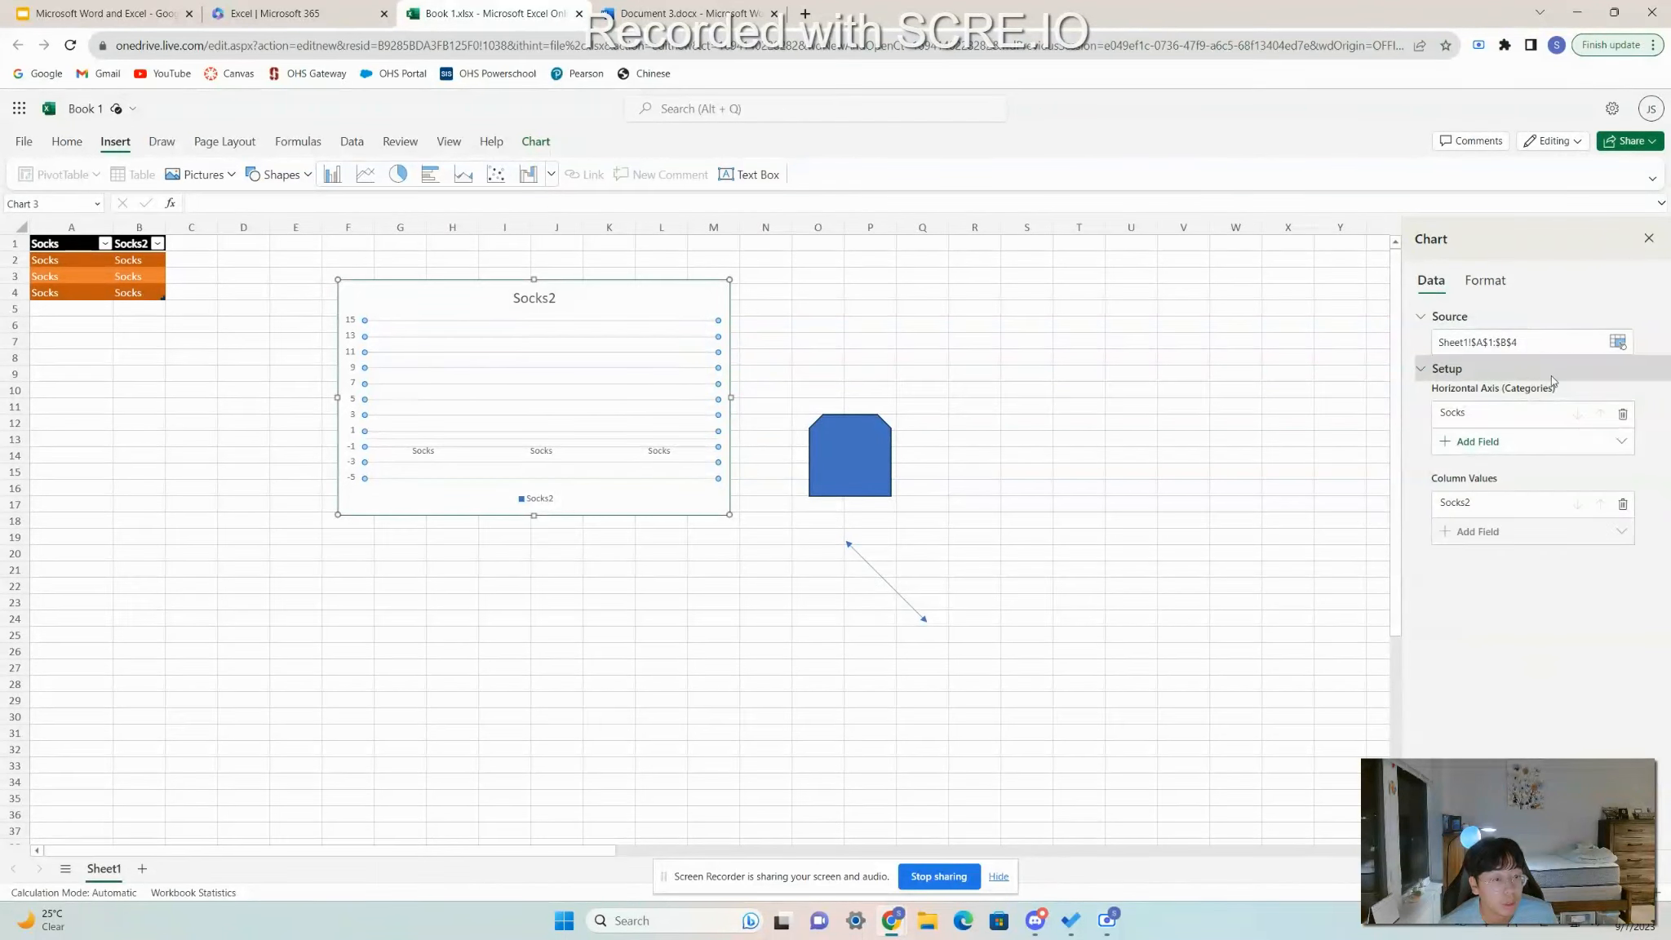
{"action": "left_click", "coordinate": [1494, 442]}
{"action": "left_click", "coordinate": [1487, 470]}
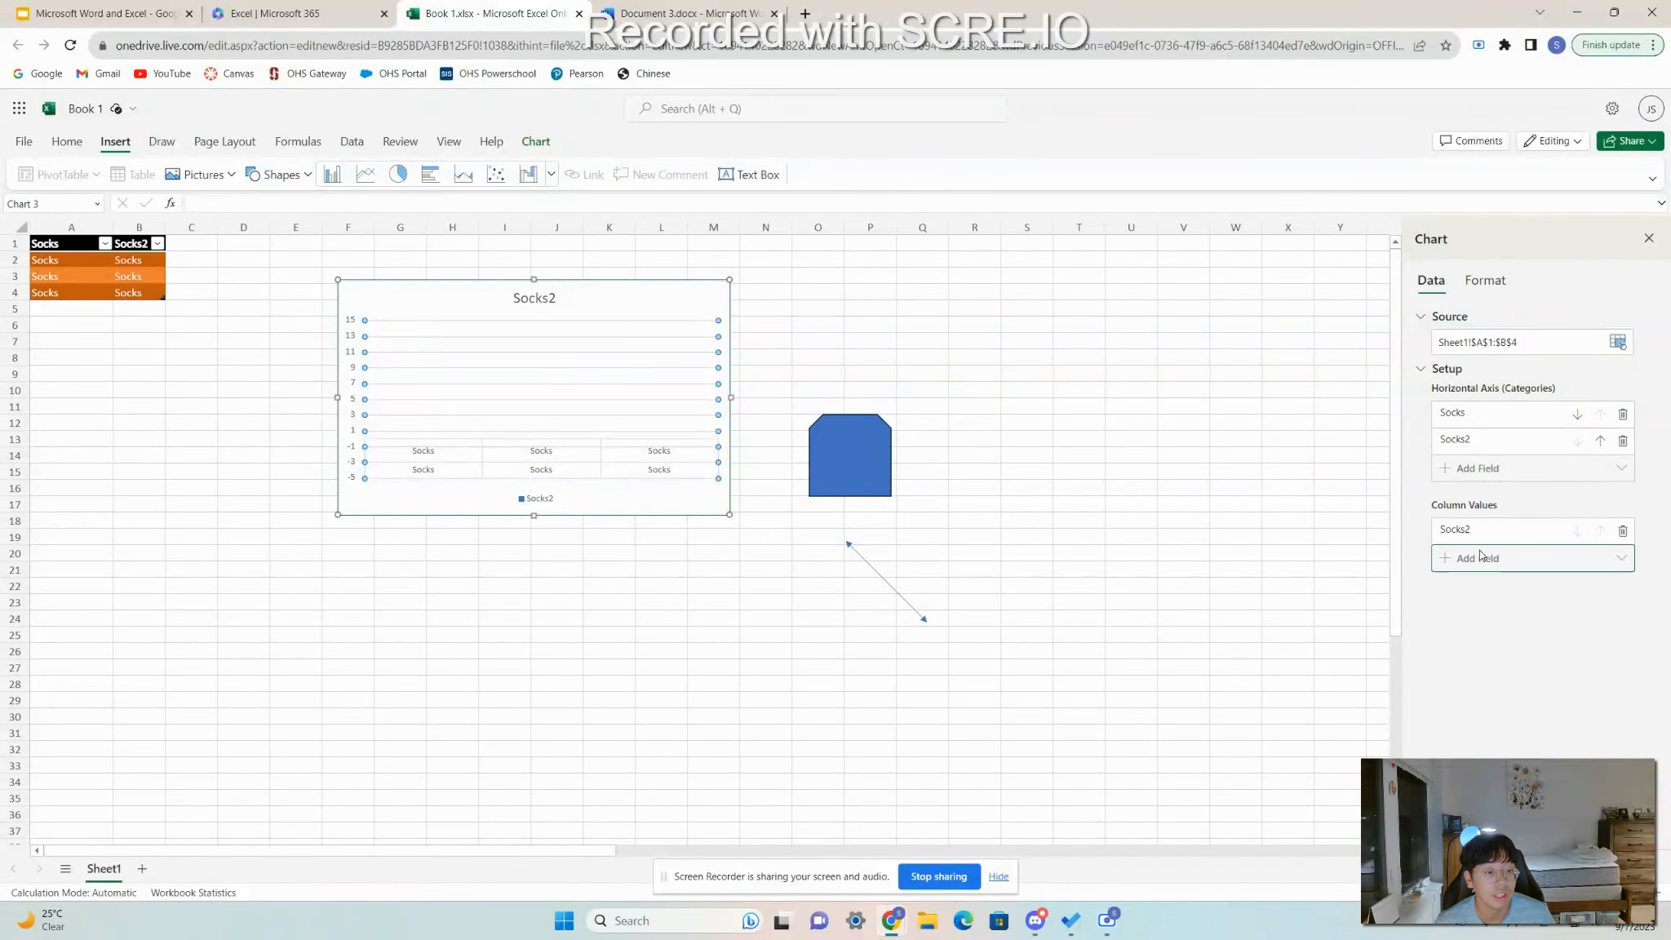
{"action": "left_click", "coordinate": [1497, 280]}
{"action": "scroll", "coordinate": [1557, 589], "scroll_direction": "down", "scroll_amount": 2}
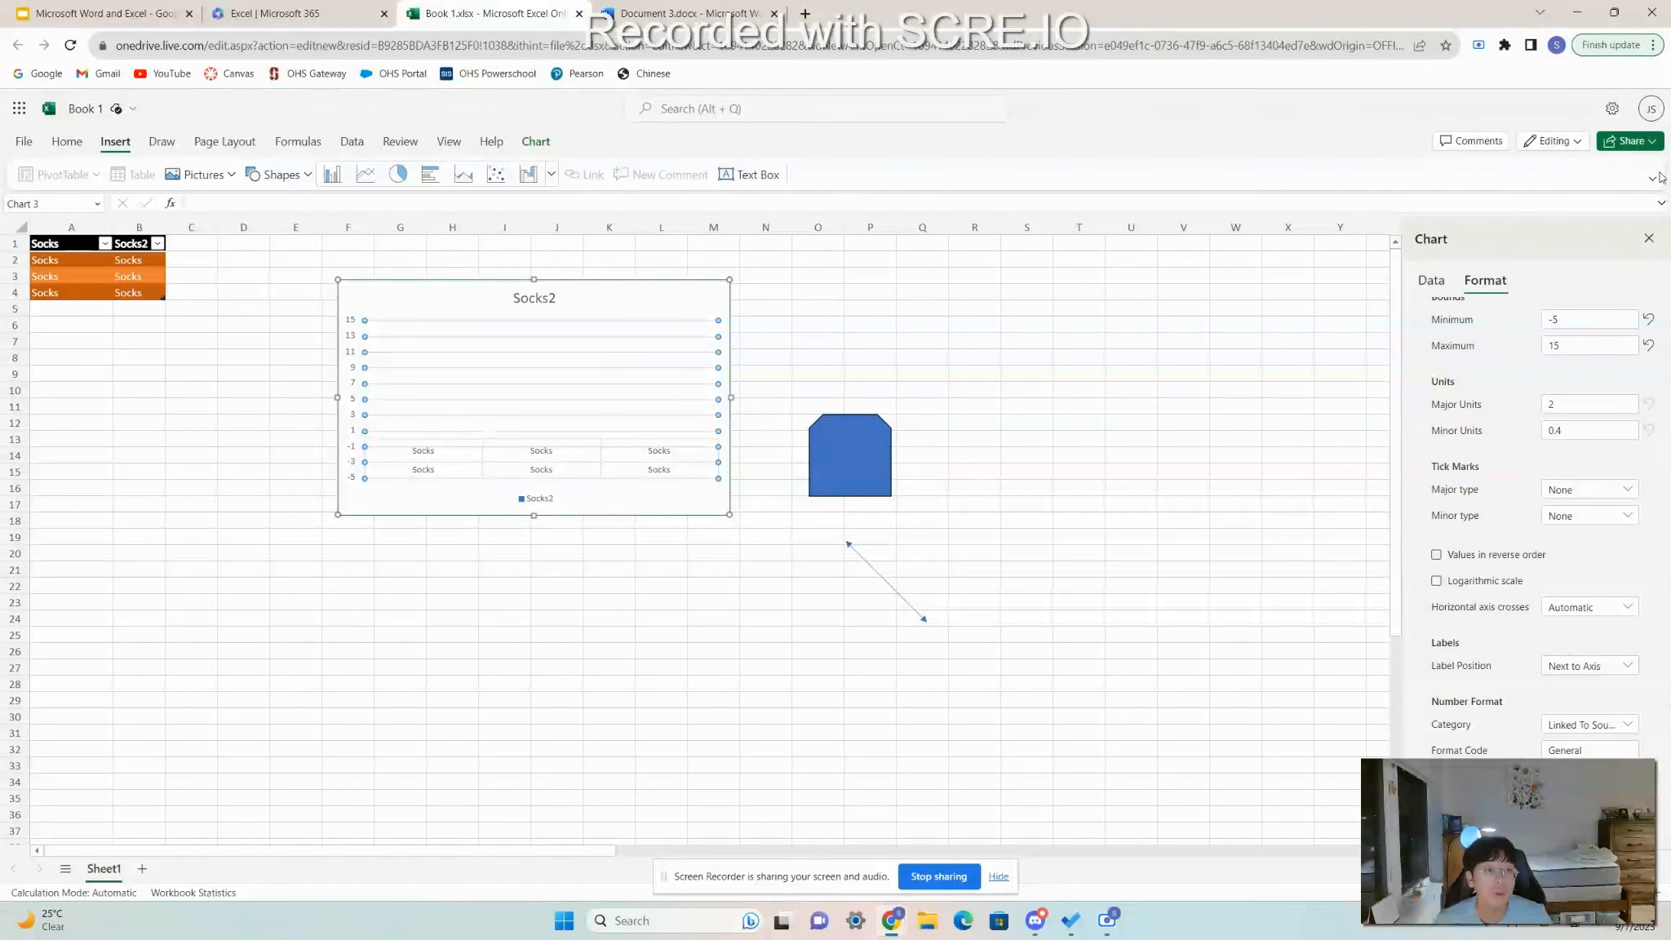
{"action": "left_click", "coordinate": [1649, 237]}
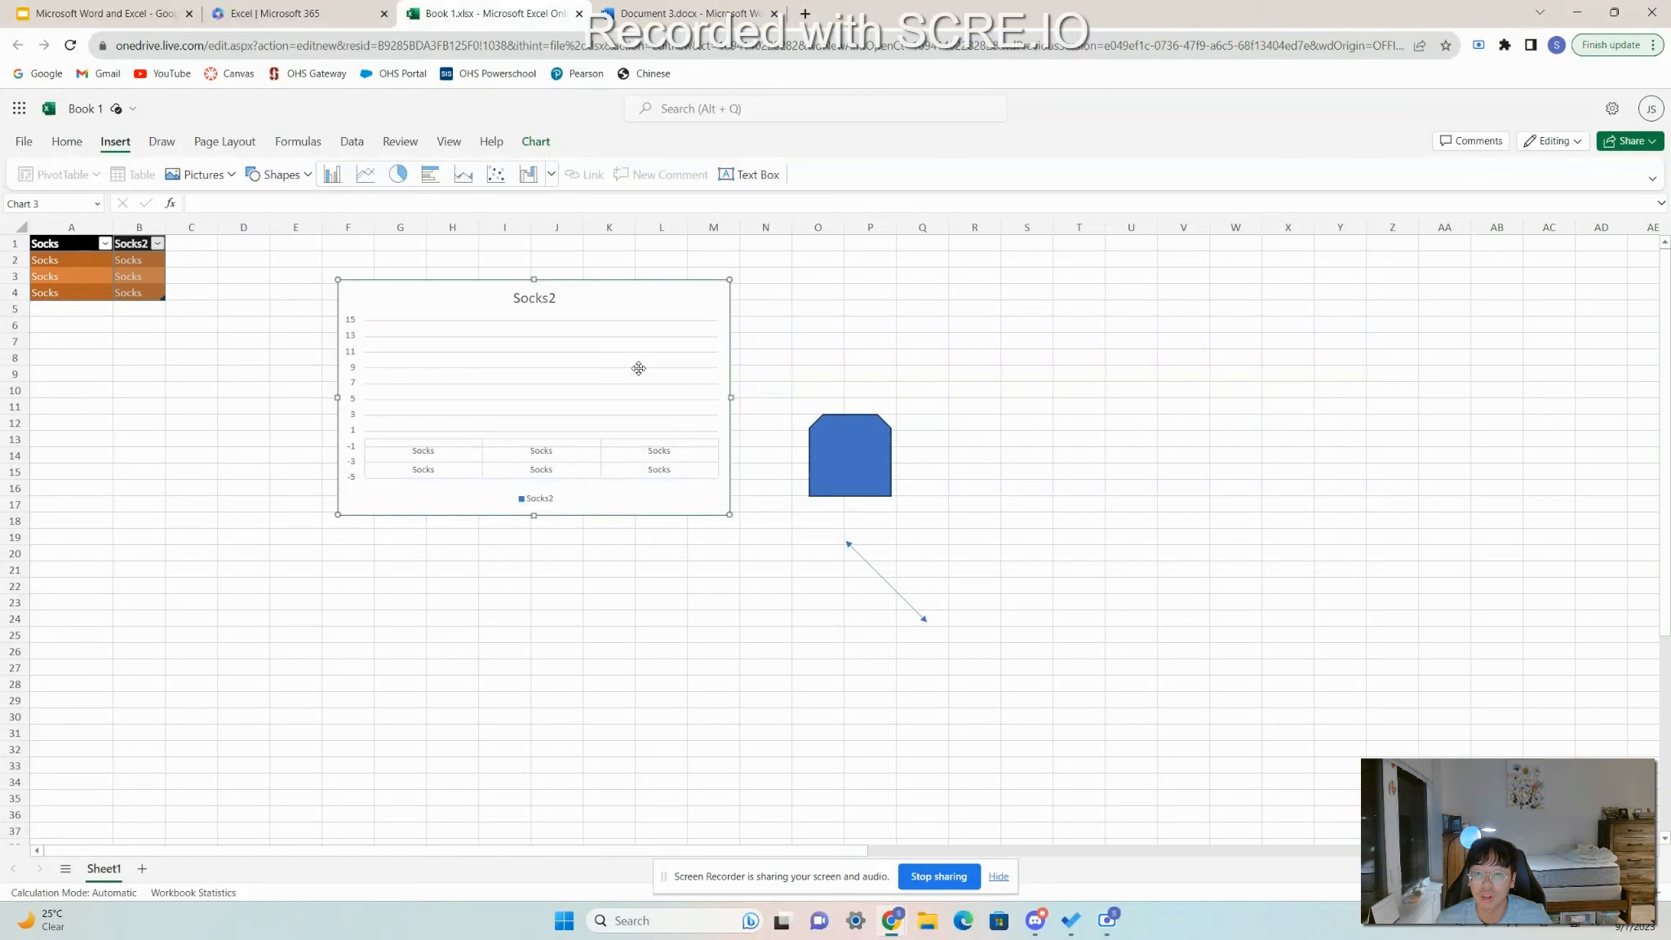
Move the chart diagonally toward the snipped rectangle, to about G7:N21.
{"action": "left_click", "coordinate": [225, 142]}
{"action": "left_click", "coordinate": [73, 143]}
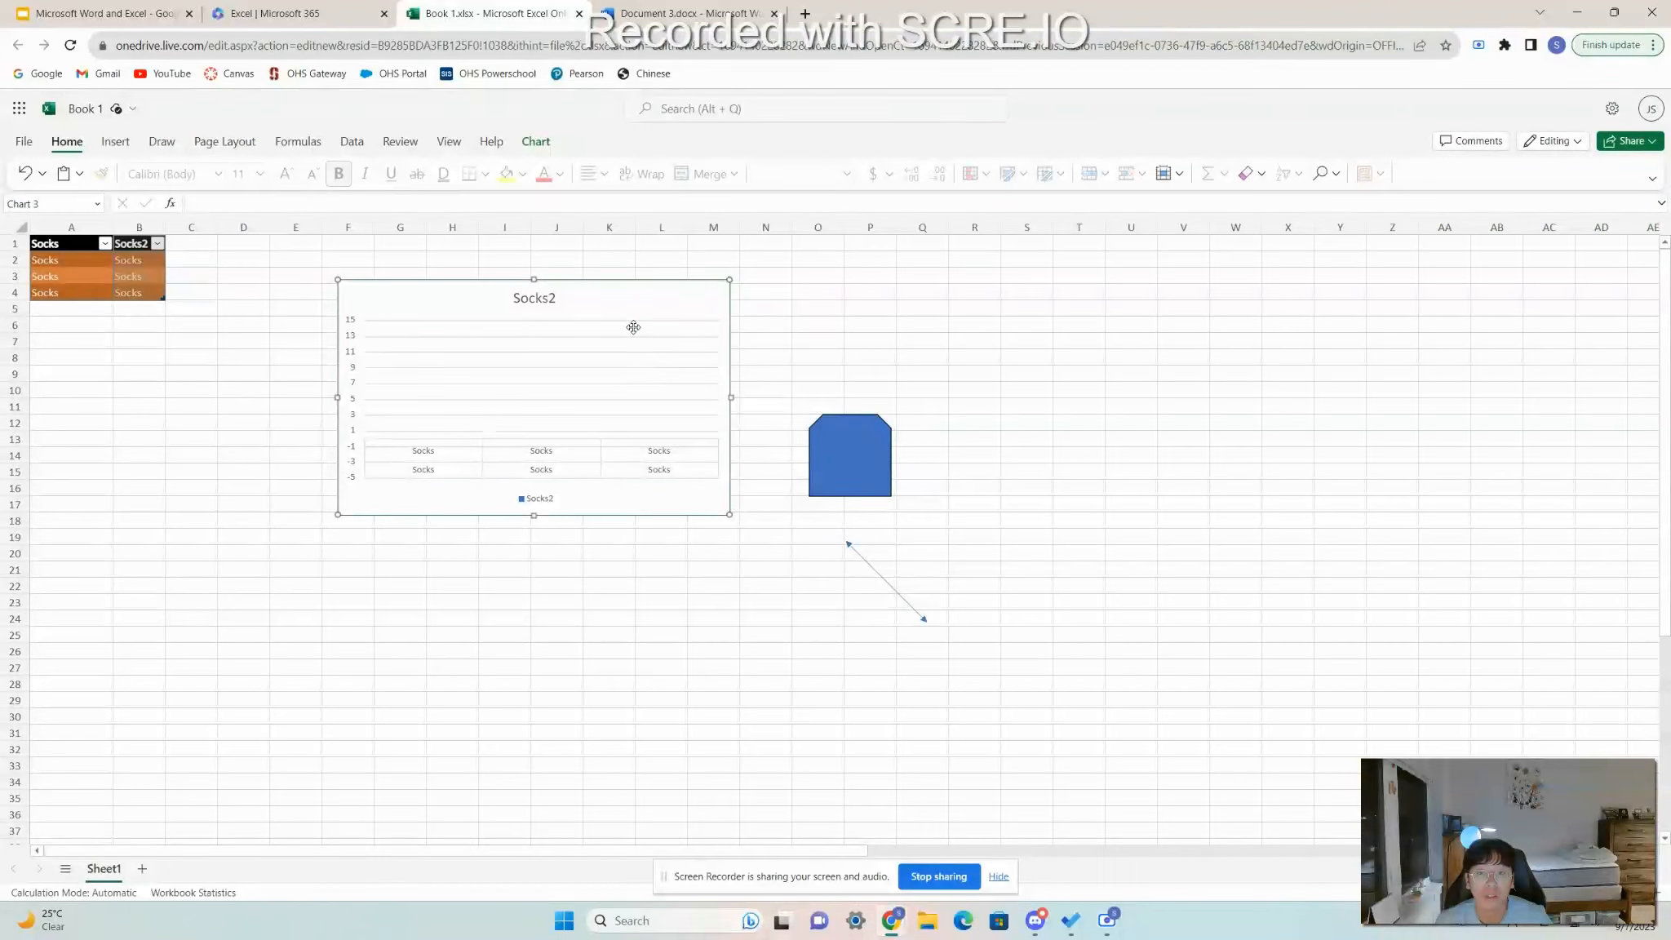
{"action": "left_click", "coordinate": [544, 335]}
{"action": "left_click", "coordinate": [849, 314]}
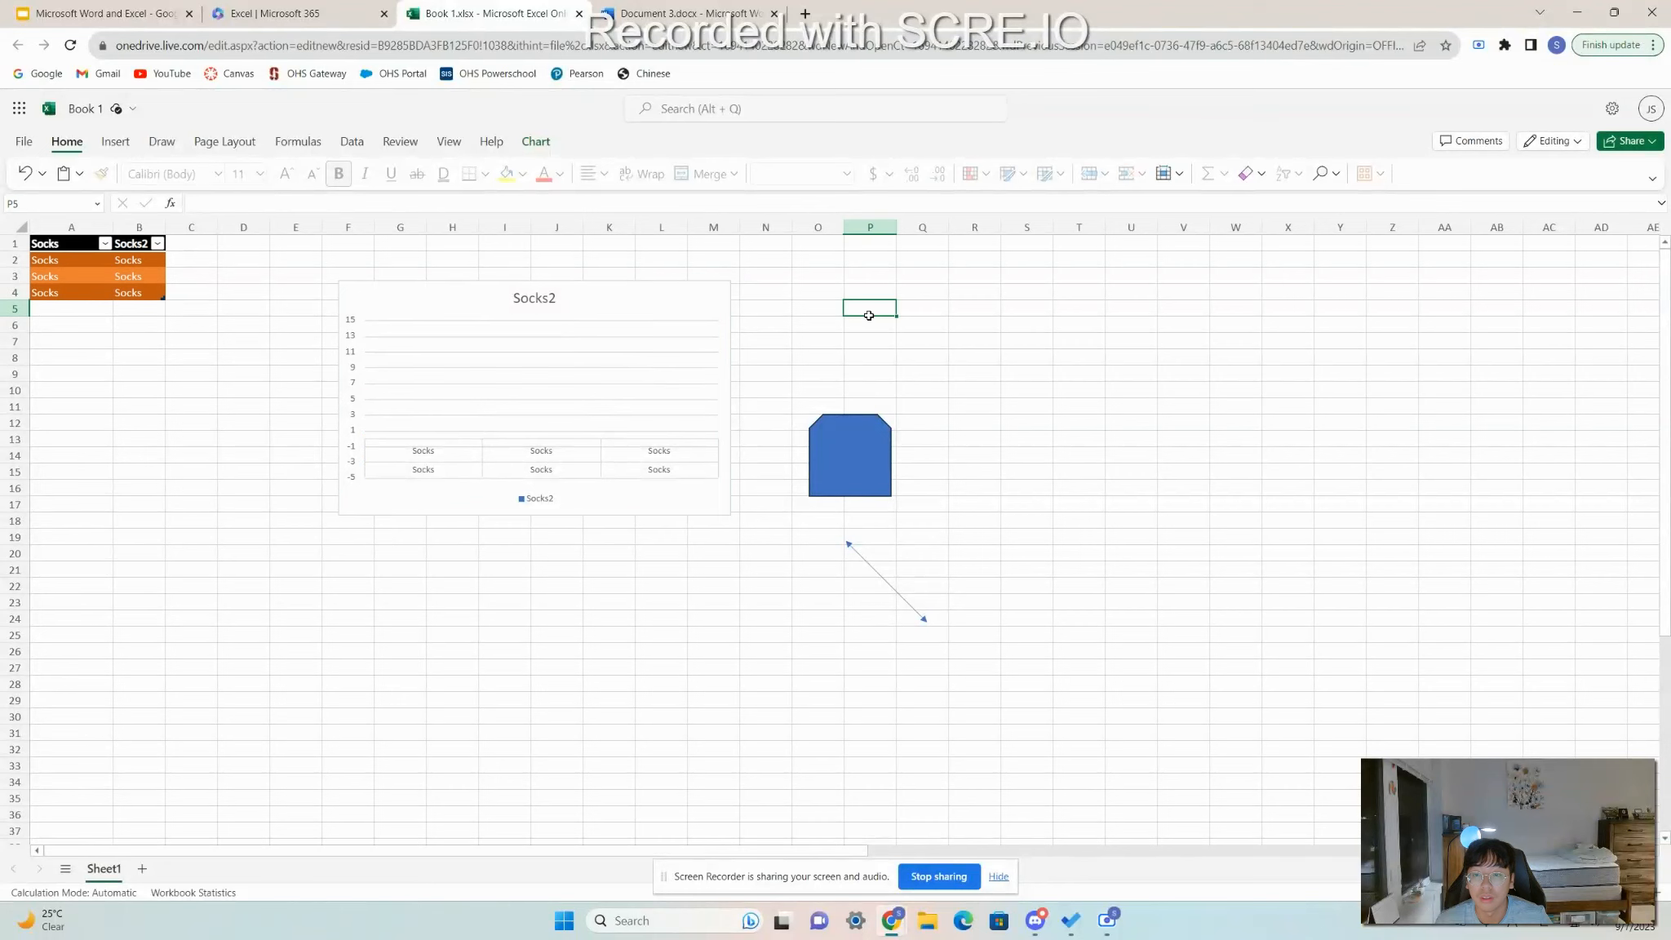
{"action": "left_click_drag", "start_coordinate": [679, 294], "coordinate": [740, 349]}
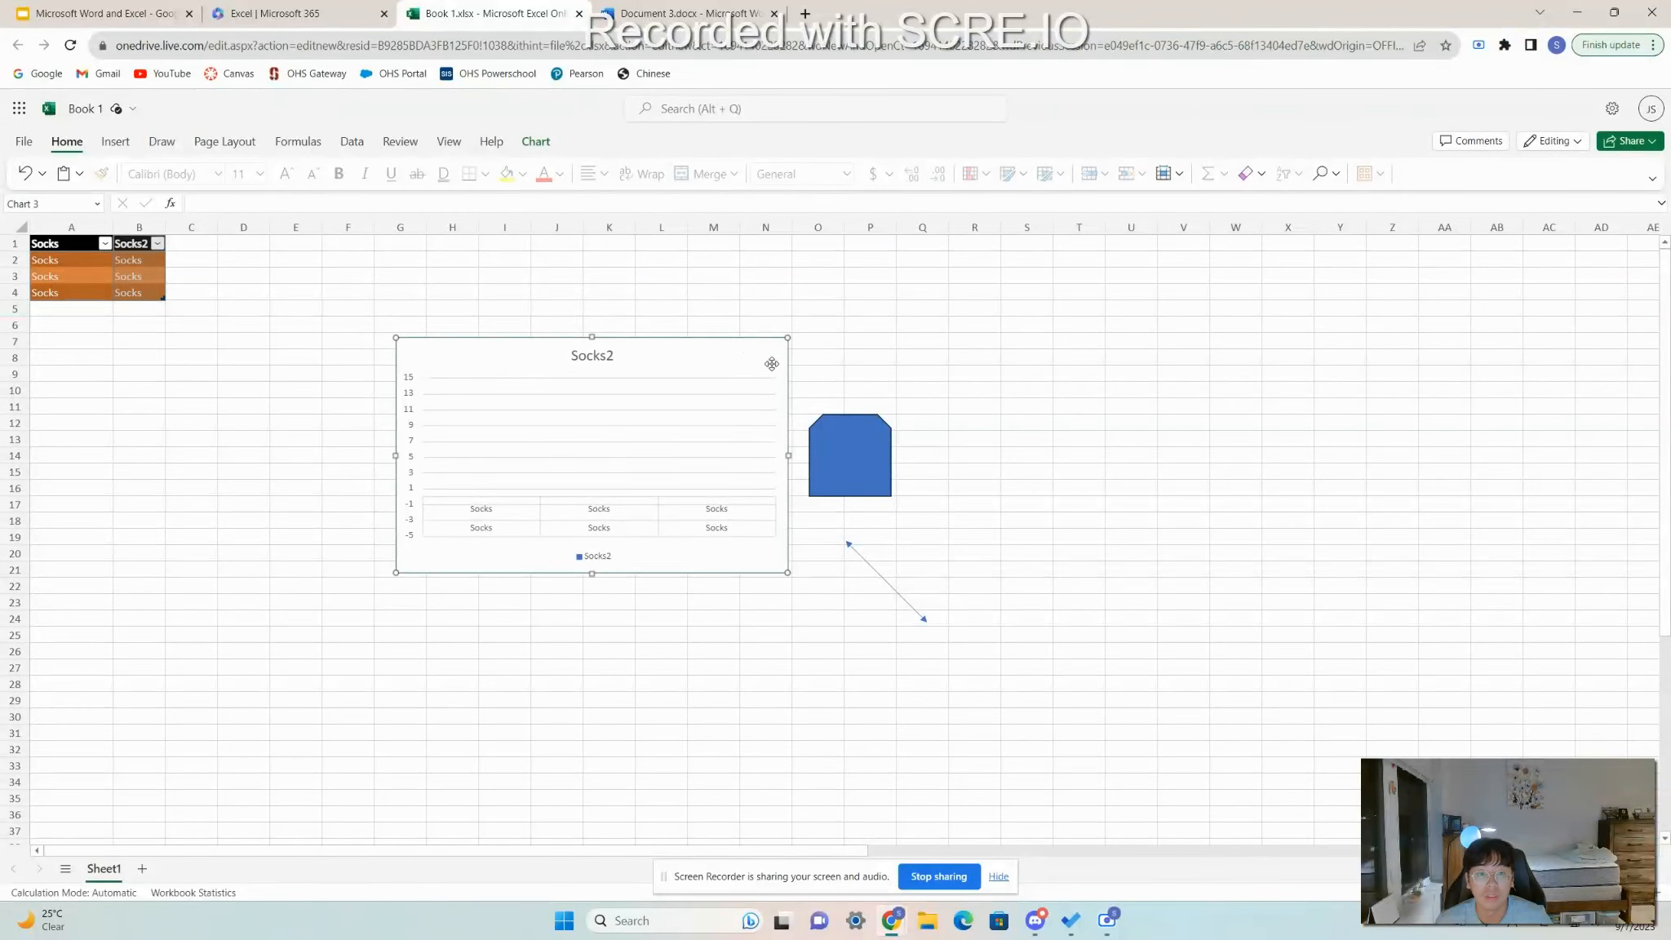
Turn on the logarithmic scale option for the chart's vertical axis and move the chart to about E7:L21.
{"action": "left_click", "coordinate": [1180, 176]}
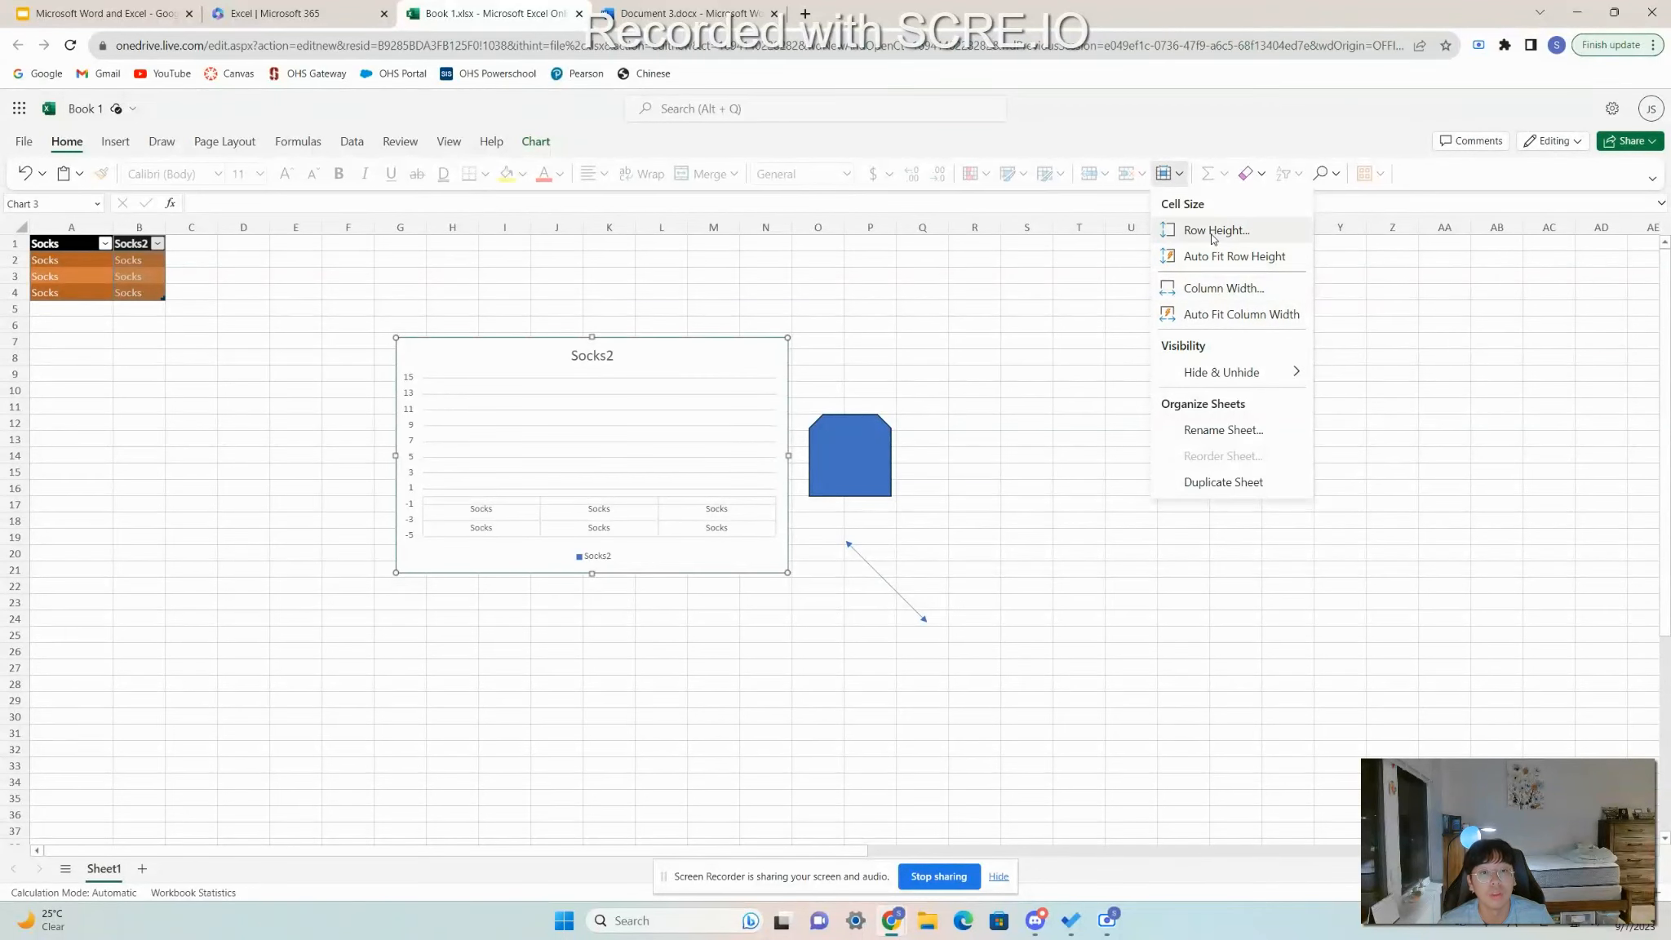
{"action": "left_click", "coordinate": [665, 406]}
{"action": "right_click", "coordinate": [596, 409]}
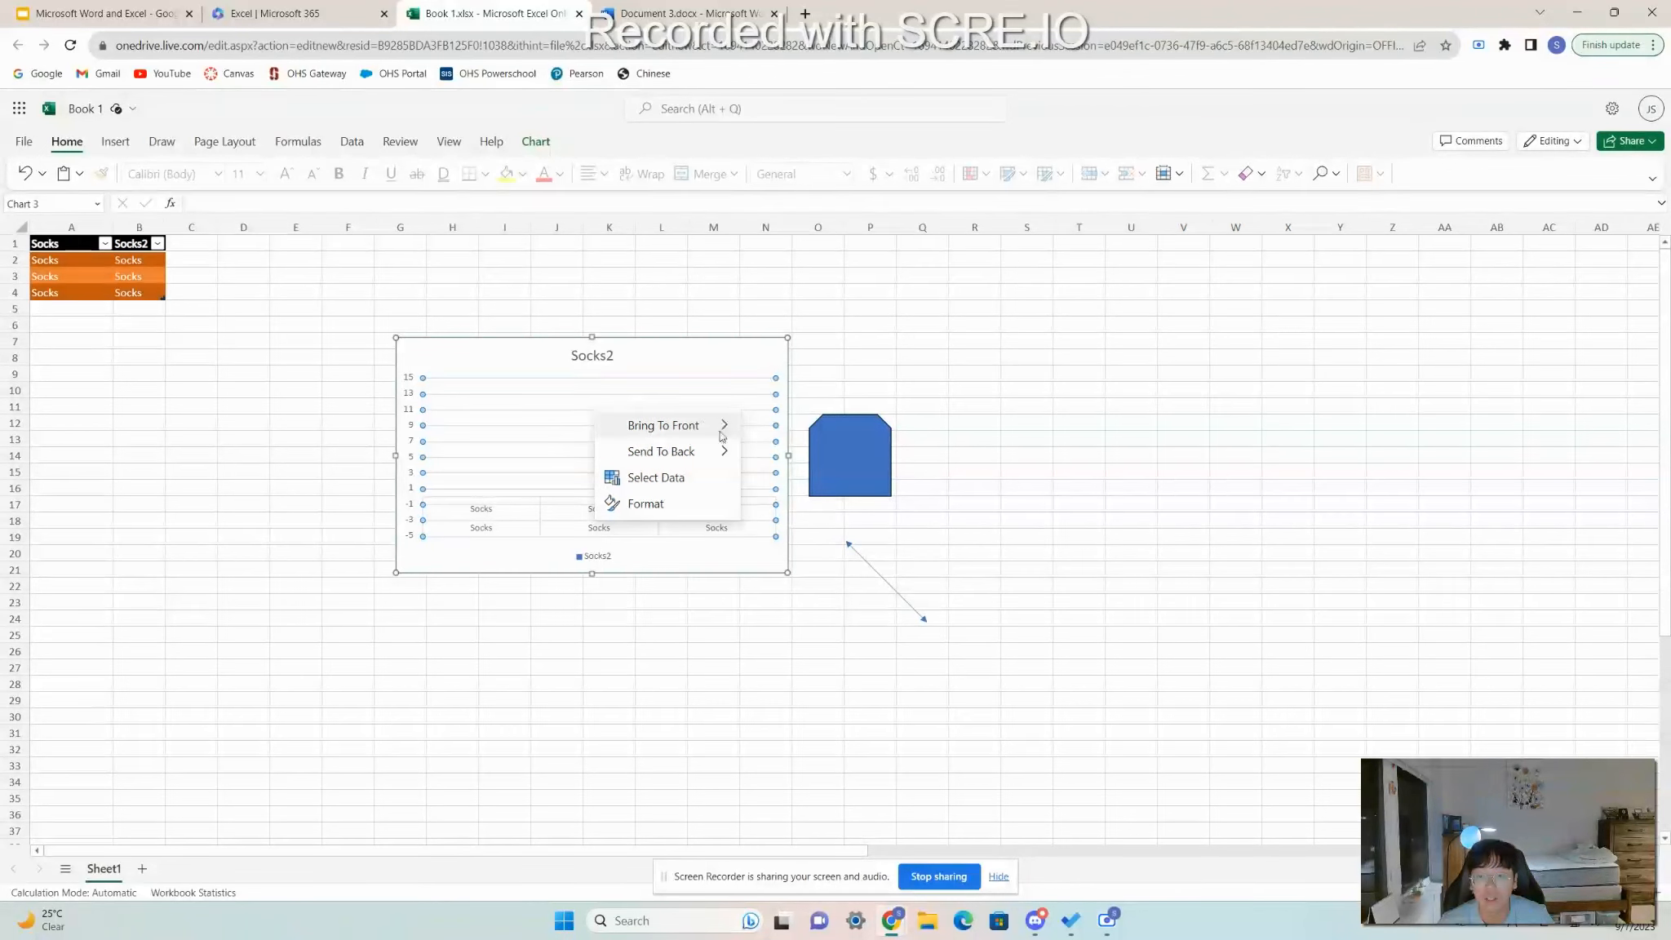
{"action": "left_click", "coordinate": [686, 498]}
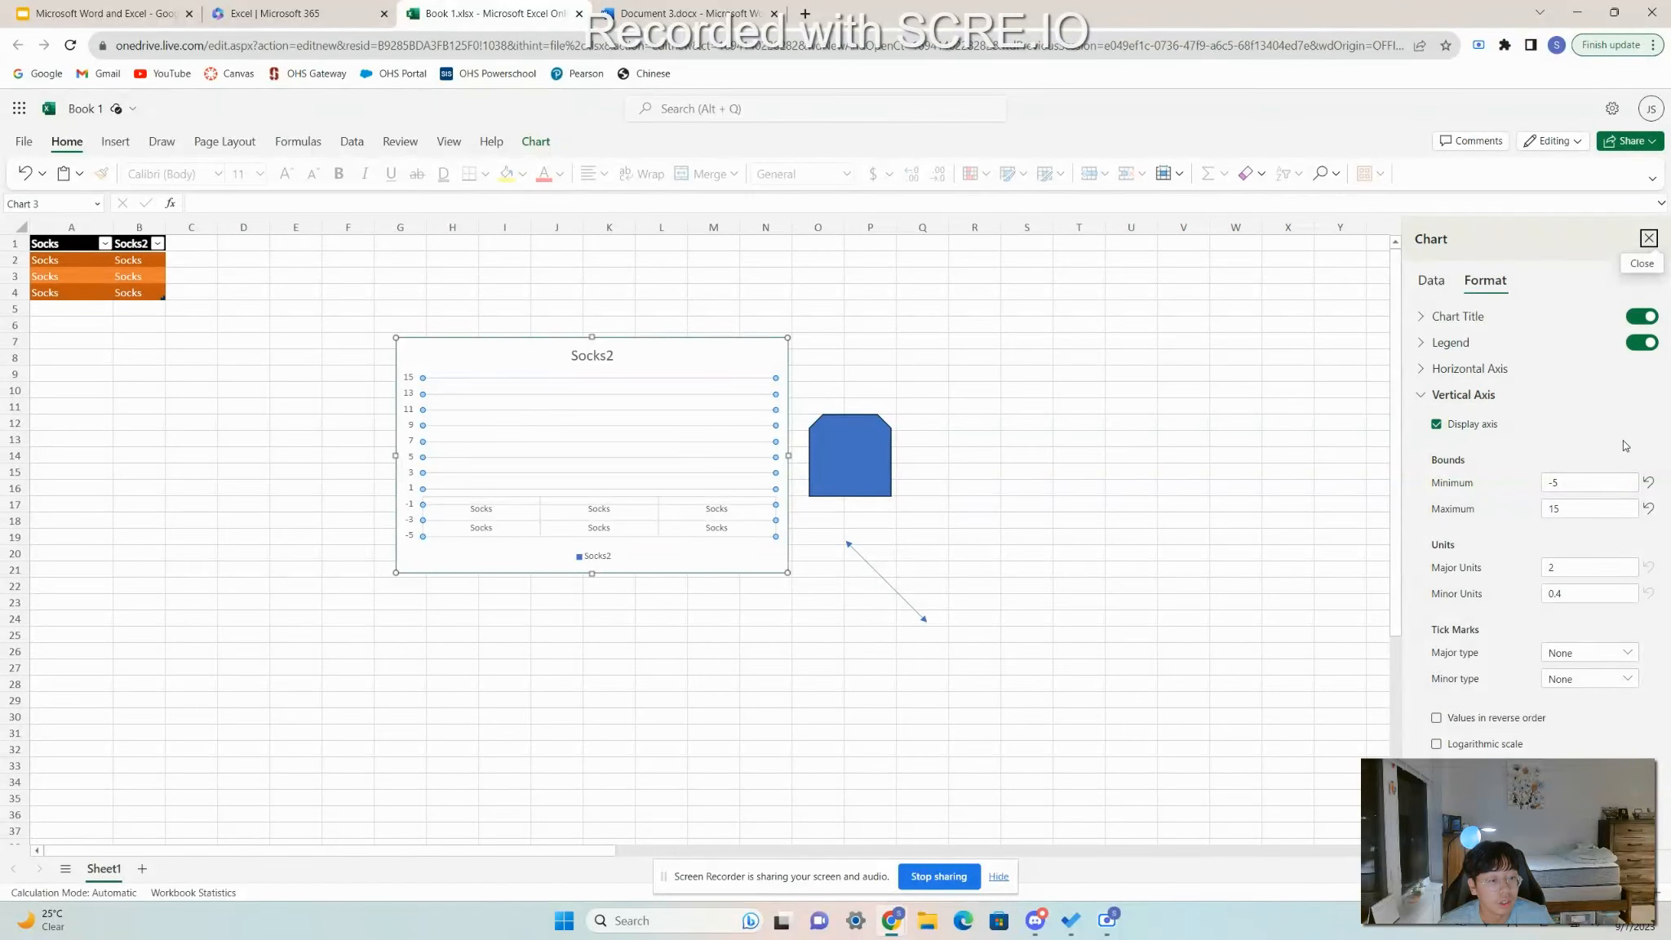
{"action": "scroll", "coordinate": [1623, 457], "scroll_direction": "down", "scroll_amount": 3}
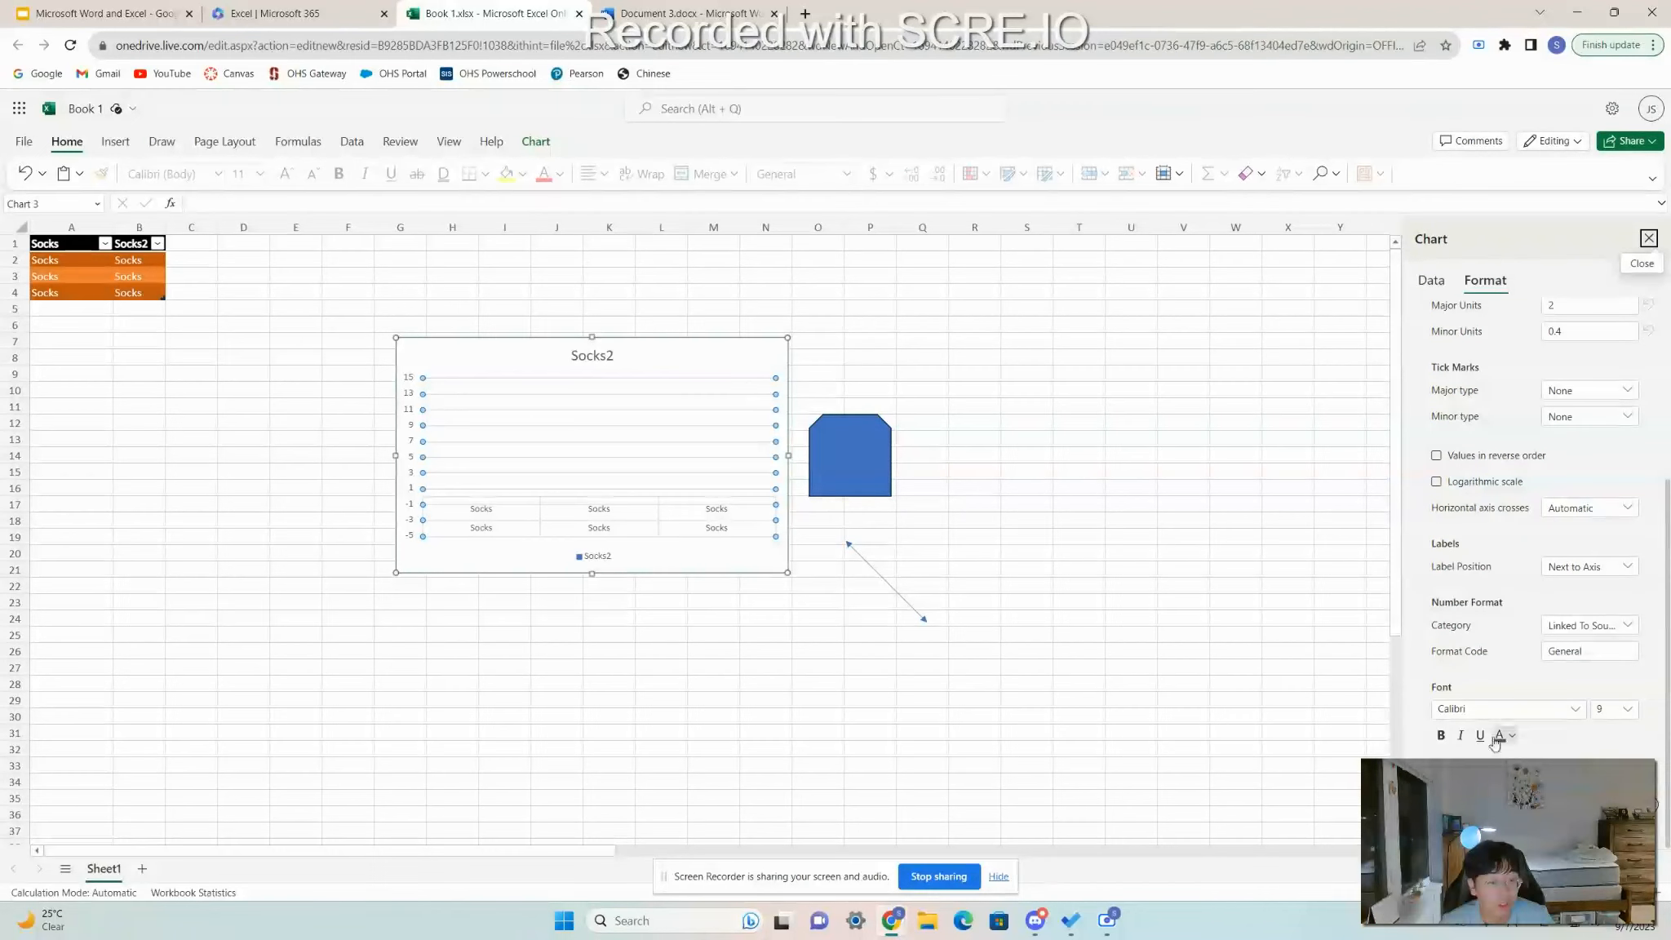
{"action": "left_click", "coordinate": [1467, 482]}
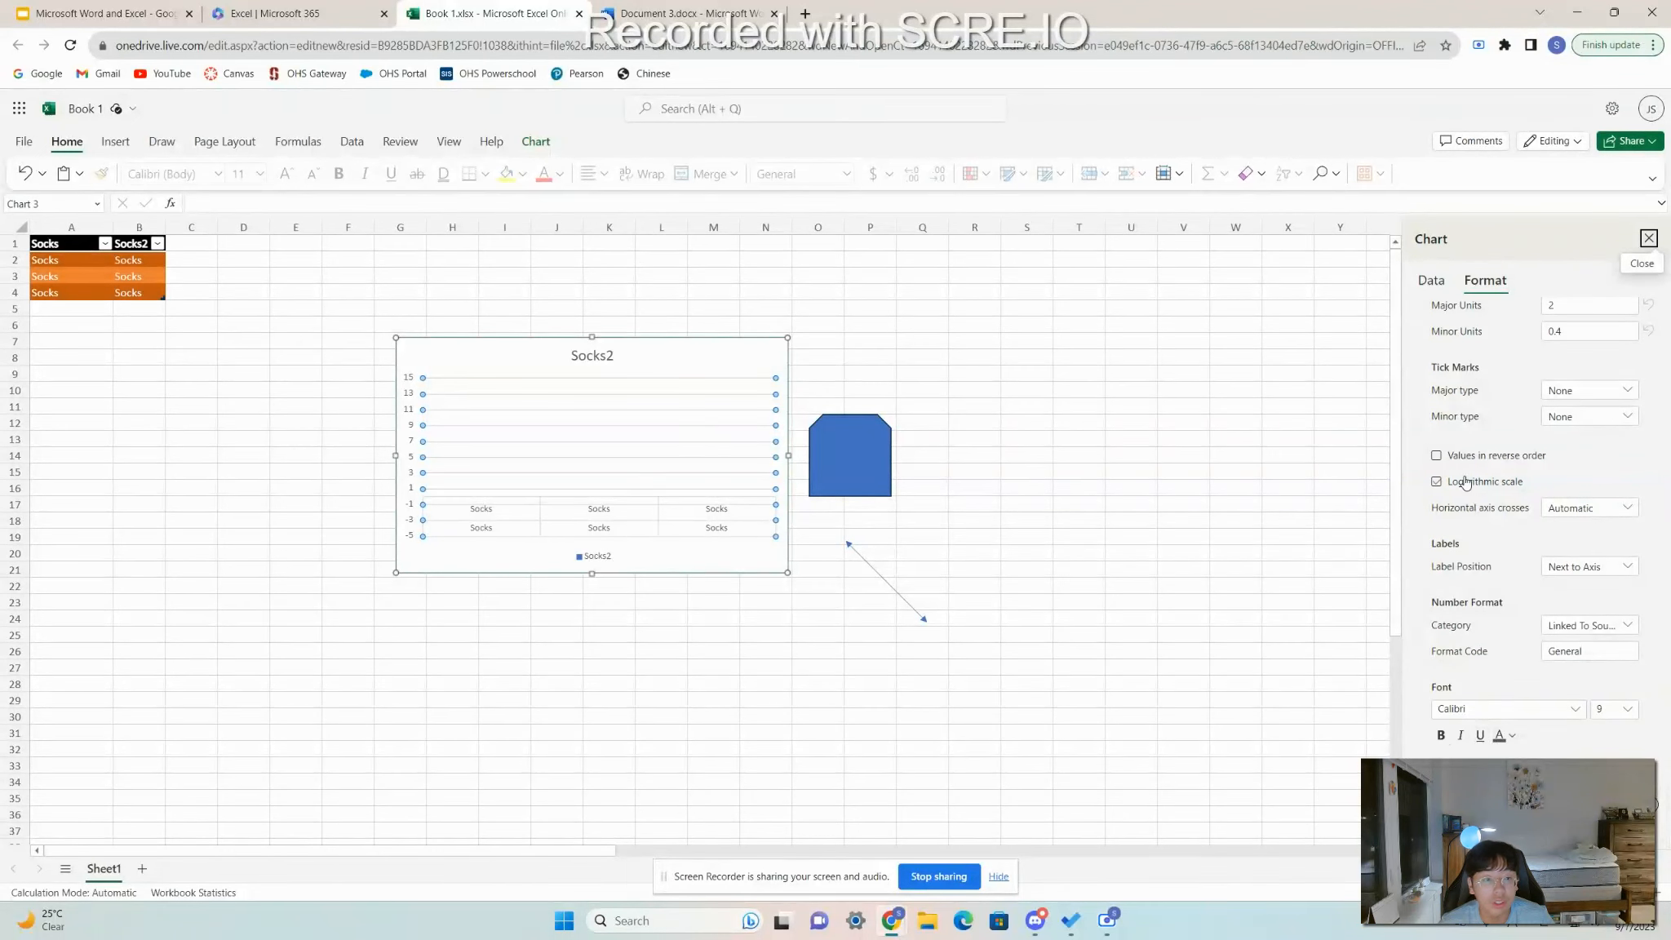
{"action": "left_click", "coordinate": [1657, 234]}
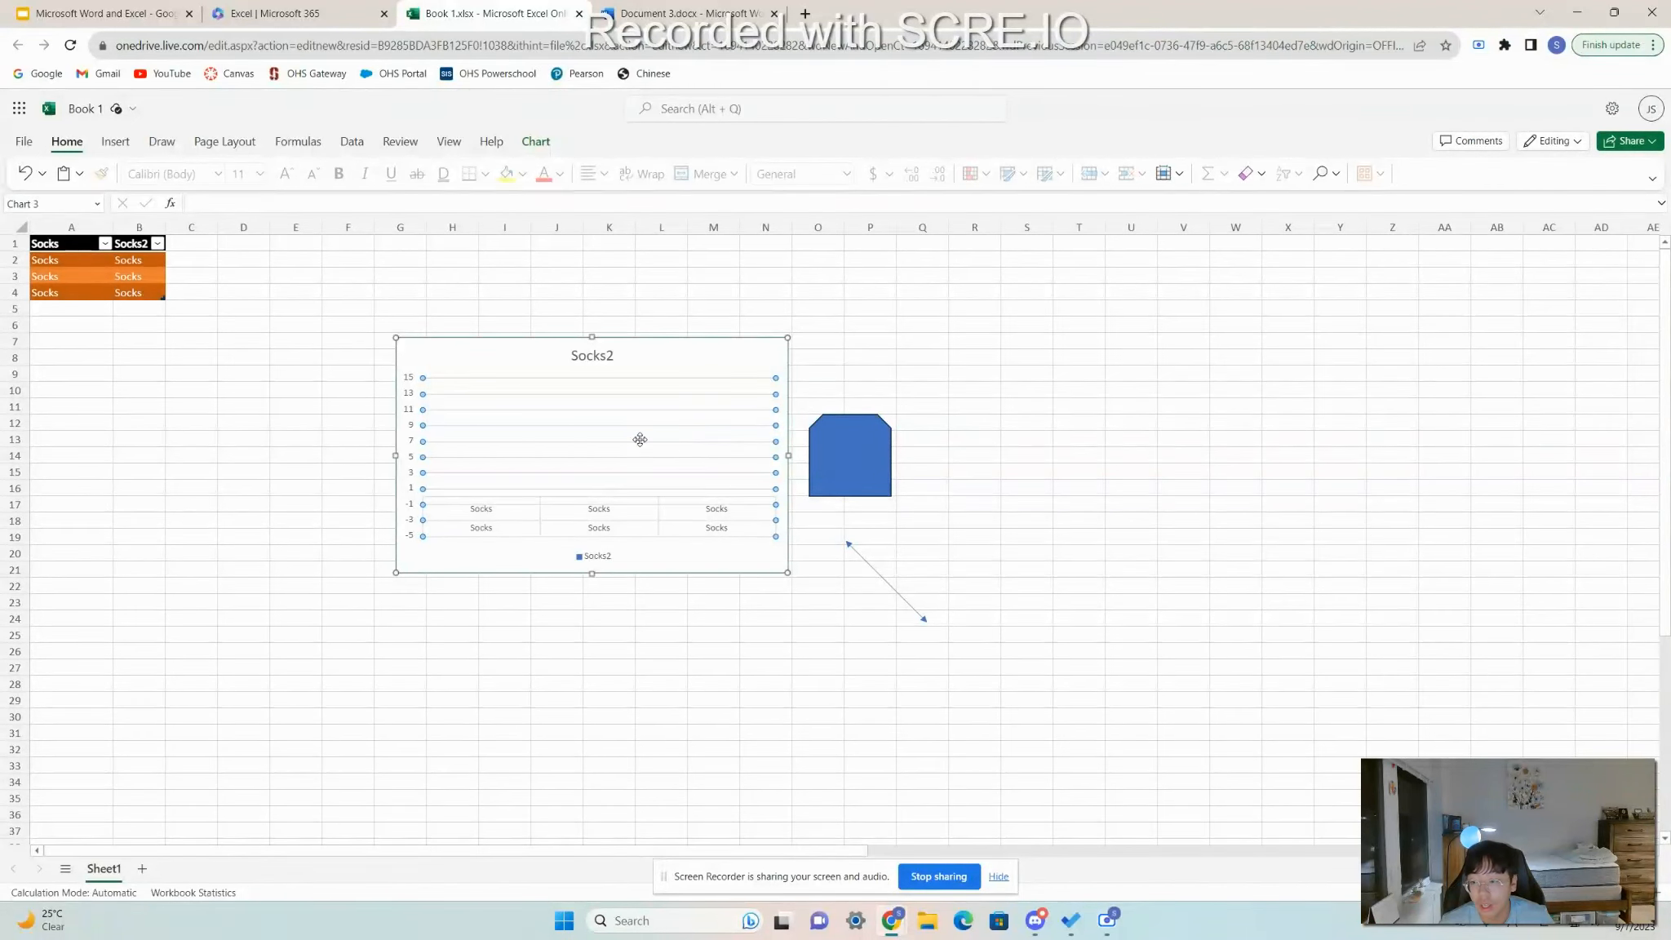
{"action": "left_click_drag", "start_coordinate": [623, 422], "coordinate": [517, 429]}
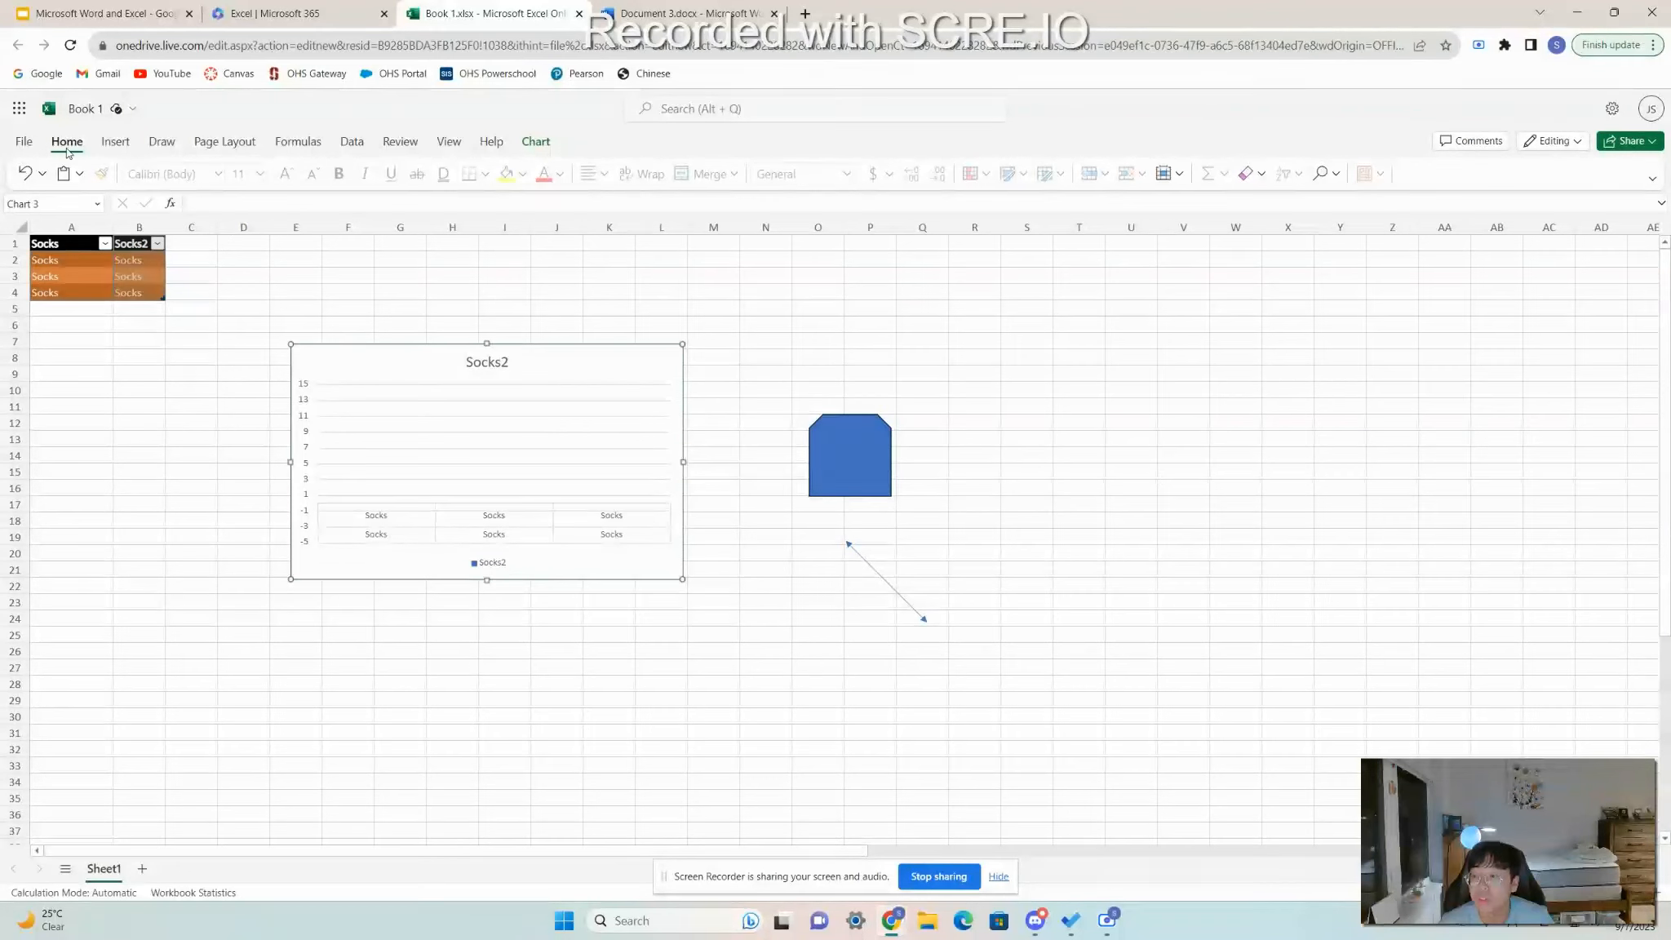
Look over the workbook's Save As options and the OneDrive folder choices, leave without saving, and select cell B4.
{"action": "left_click", "coordinate": [24, 142]}
{"action": "left_click", "coordinate": [66, 321]}
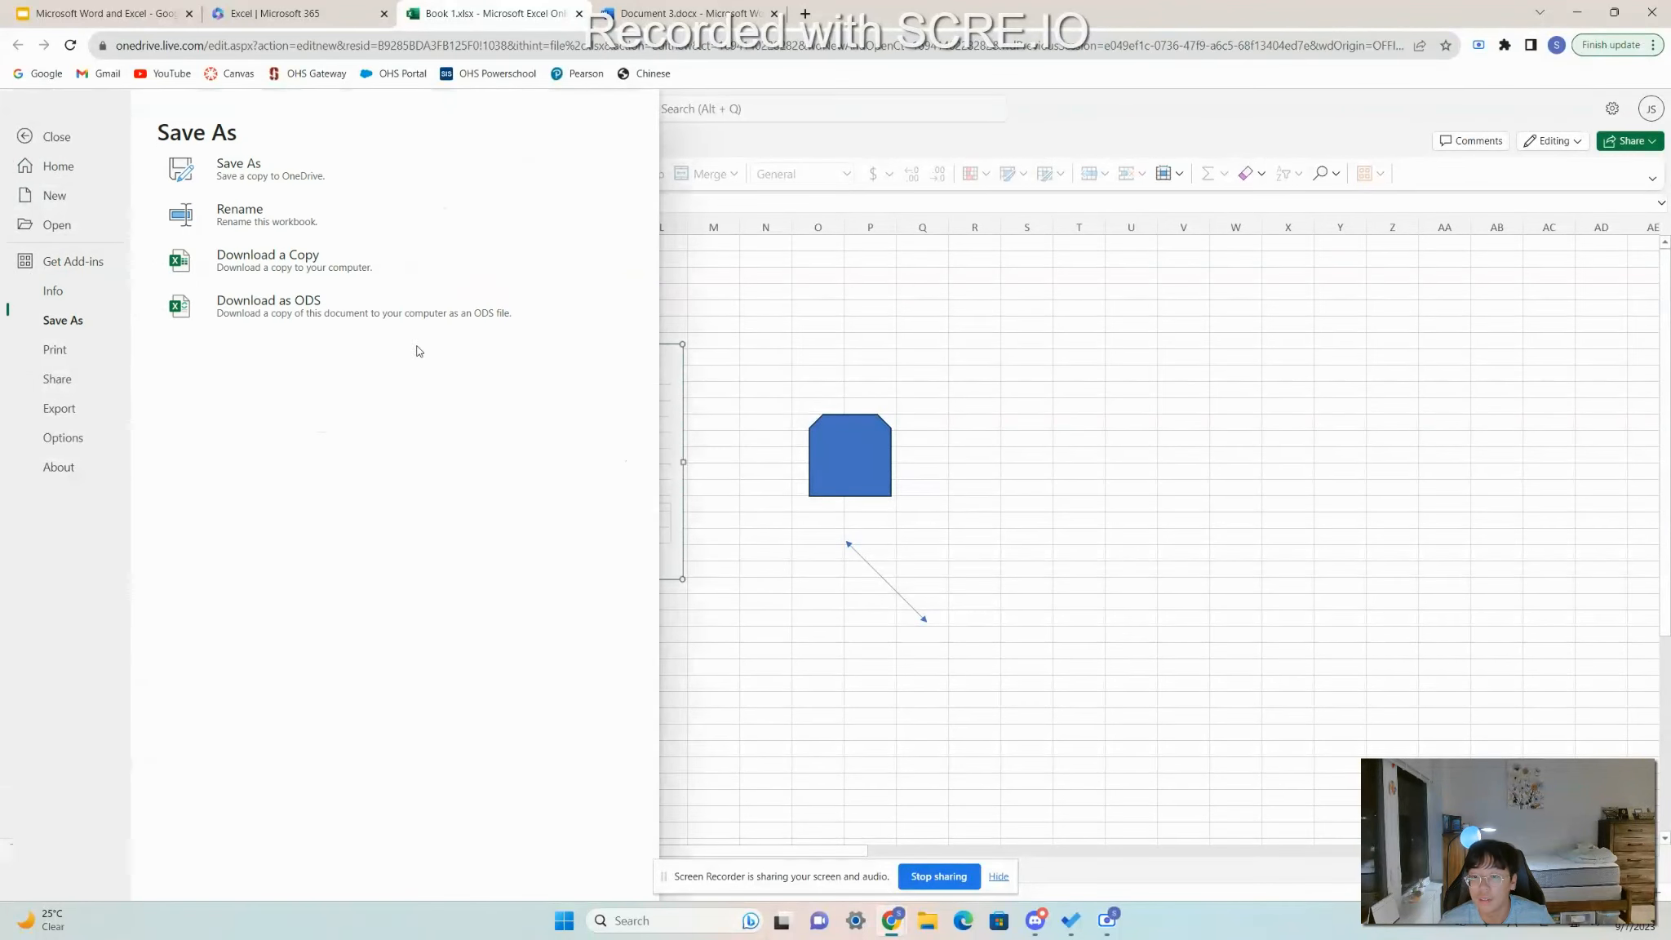
{"action": "left_click", "coordinate": [258, 169]}
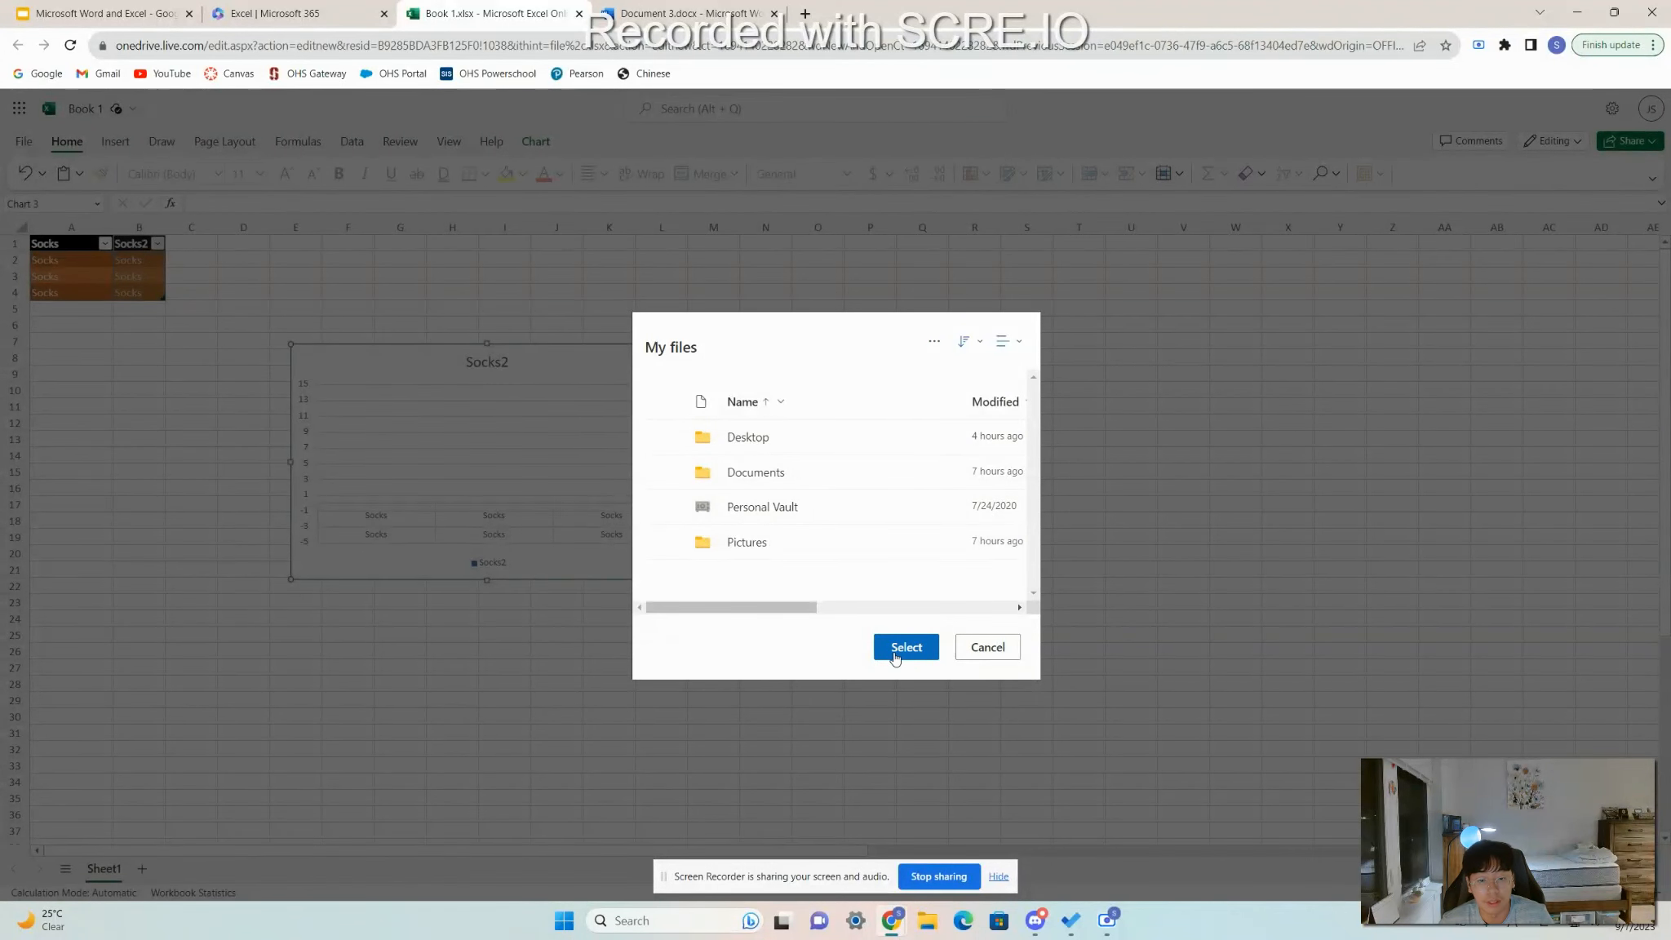
{"action": "left_click", "coordinate": [989, 653]}
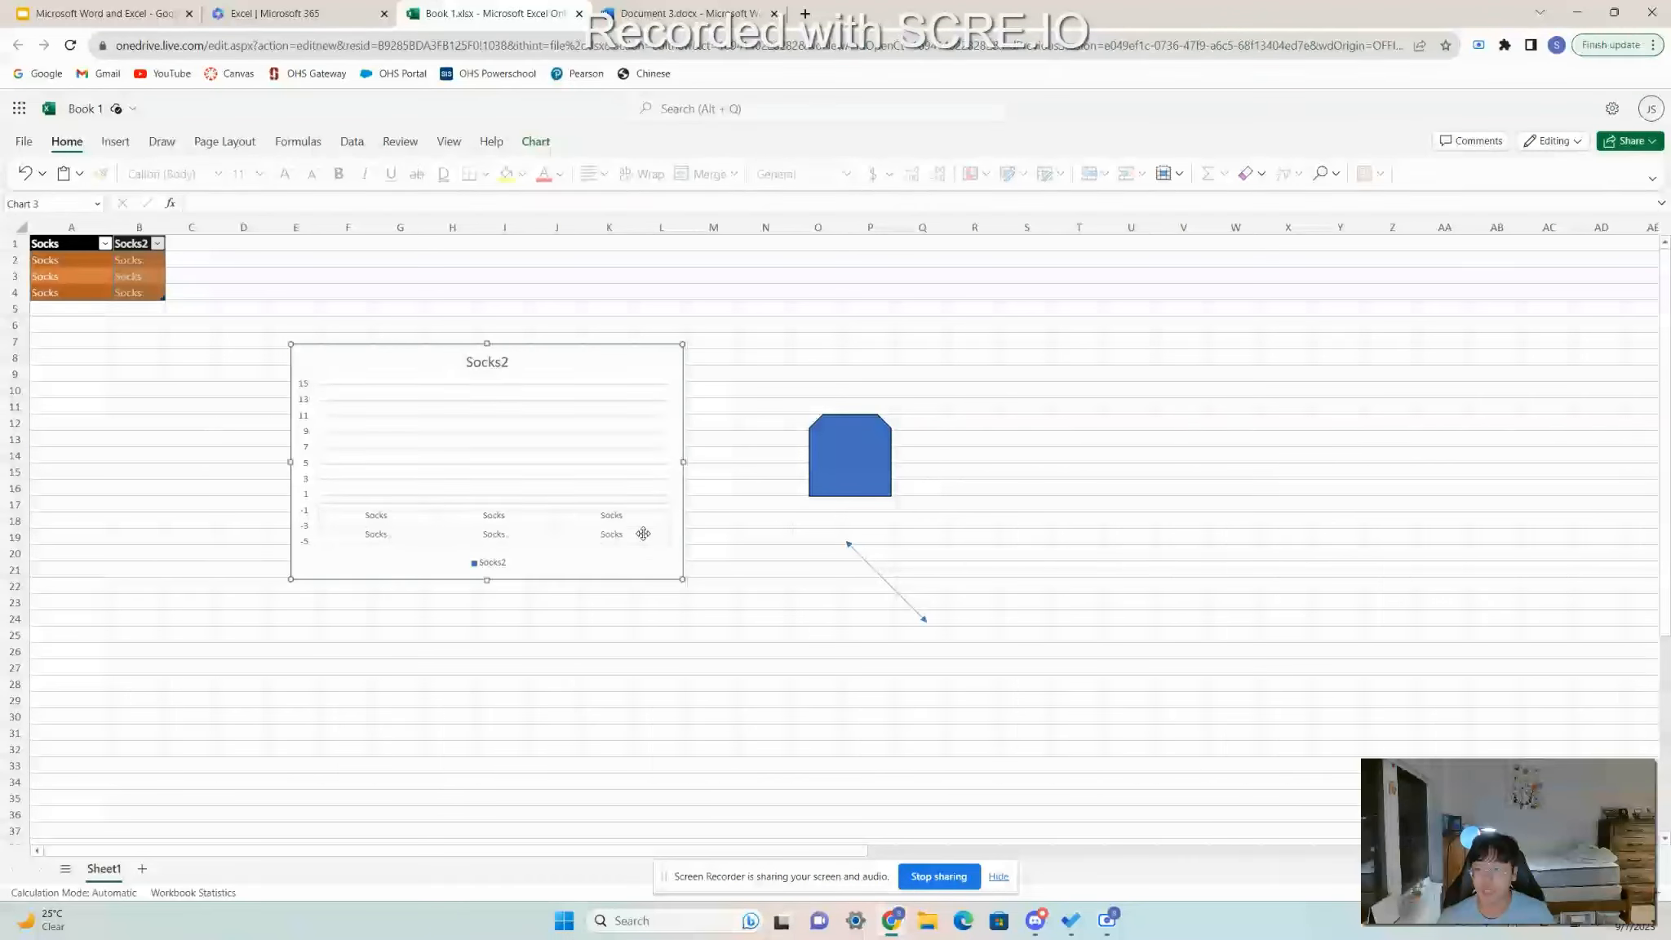
{"action": "left_click", "coordinate": [147, 294]}
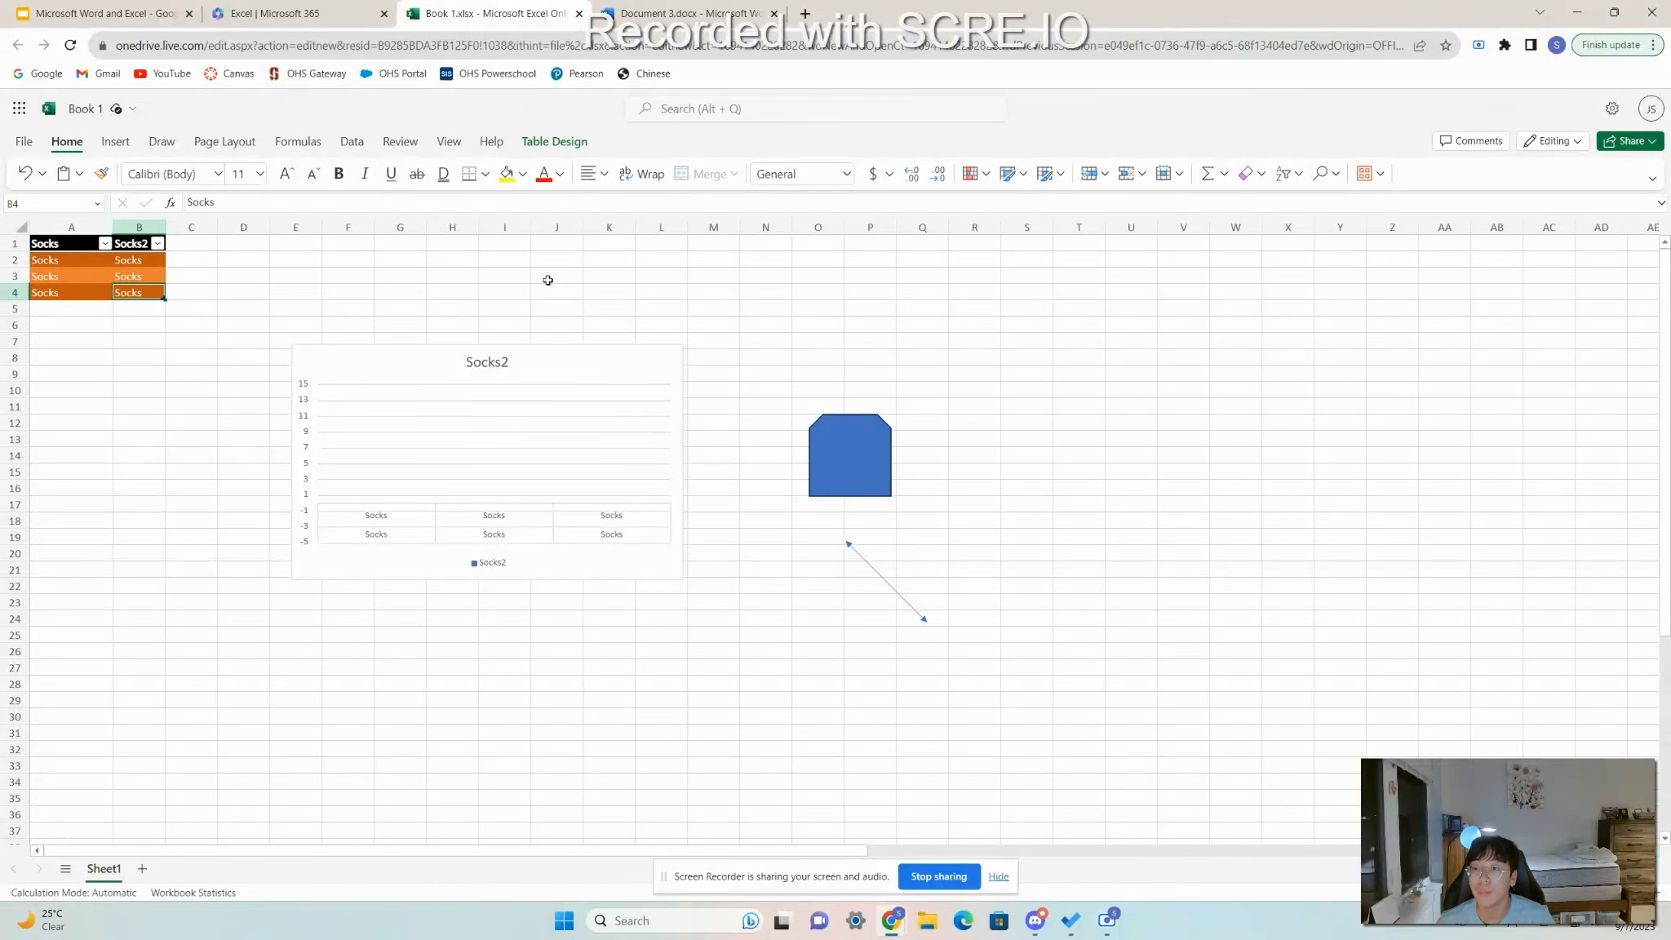
Switch to the Microsoft Word and Excel presentation in Google Slides, start the slideshow and advance to "Why is Microsoft Excel Helpful?".
{"action": "left_click", "coordinate": [647, 7]}
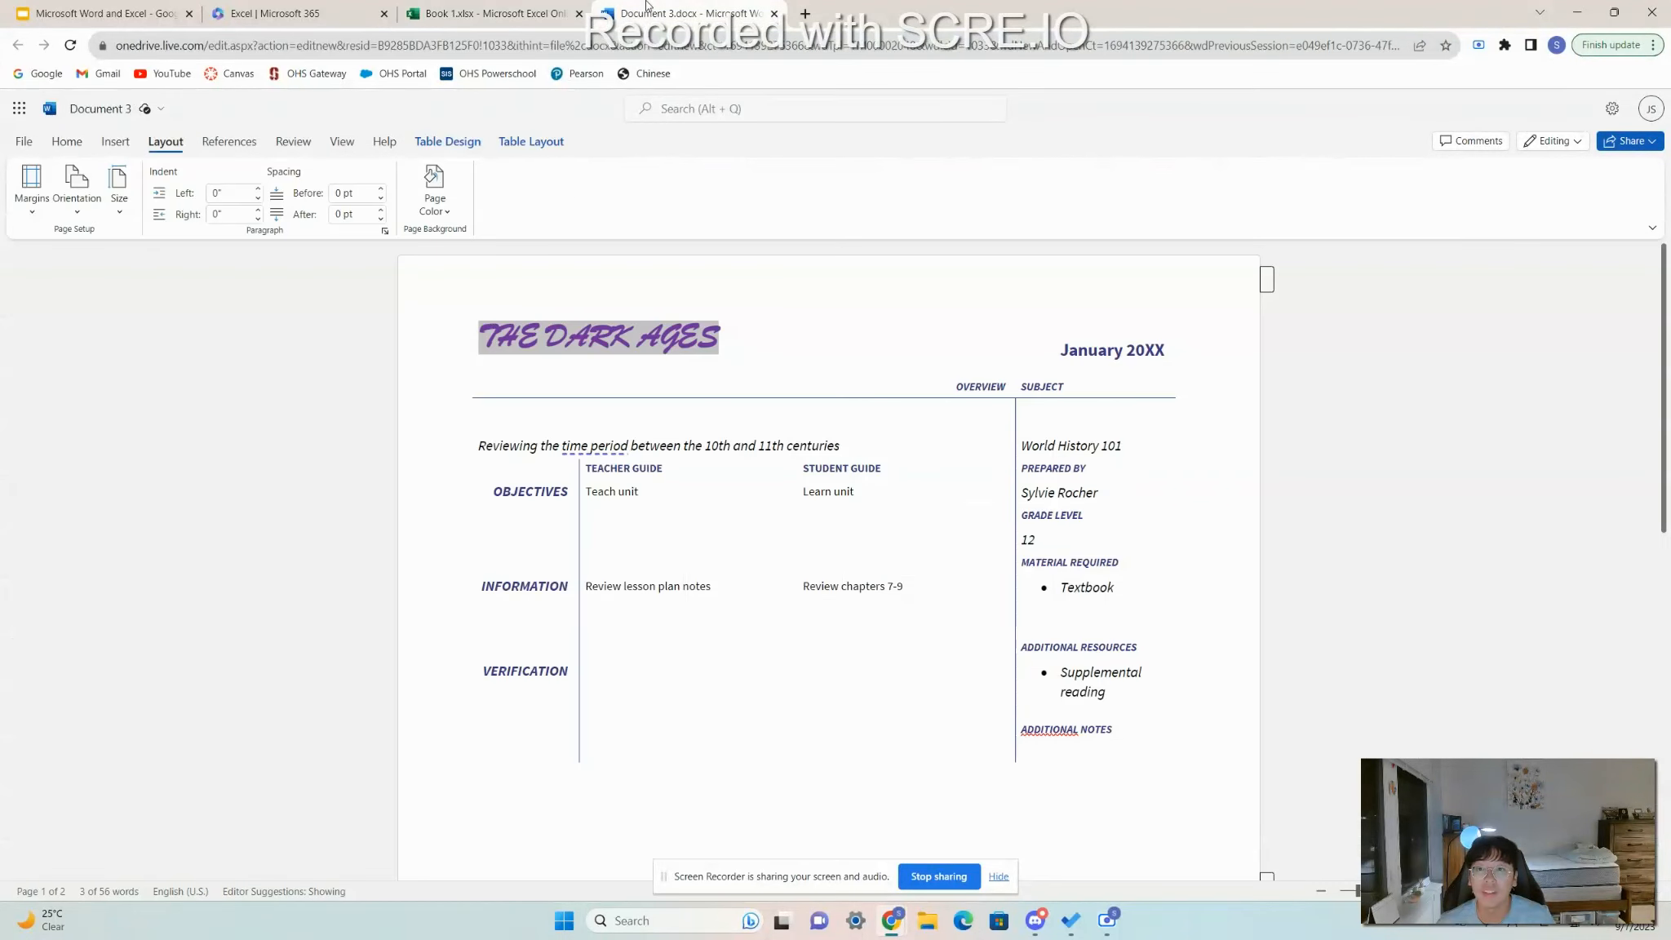
{"action": "left_click", "coordinate": [314, 13]}
{"action": "left_click", "coordinate": [78, 10]}
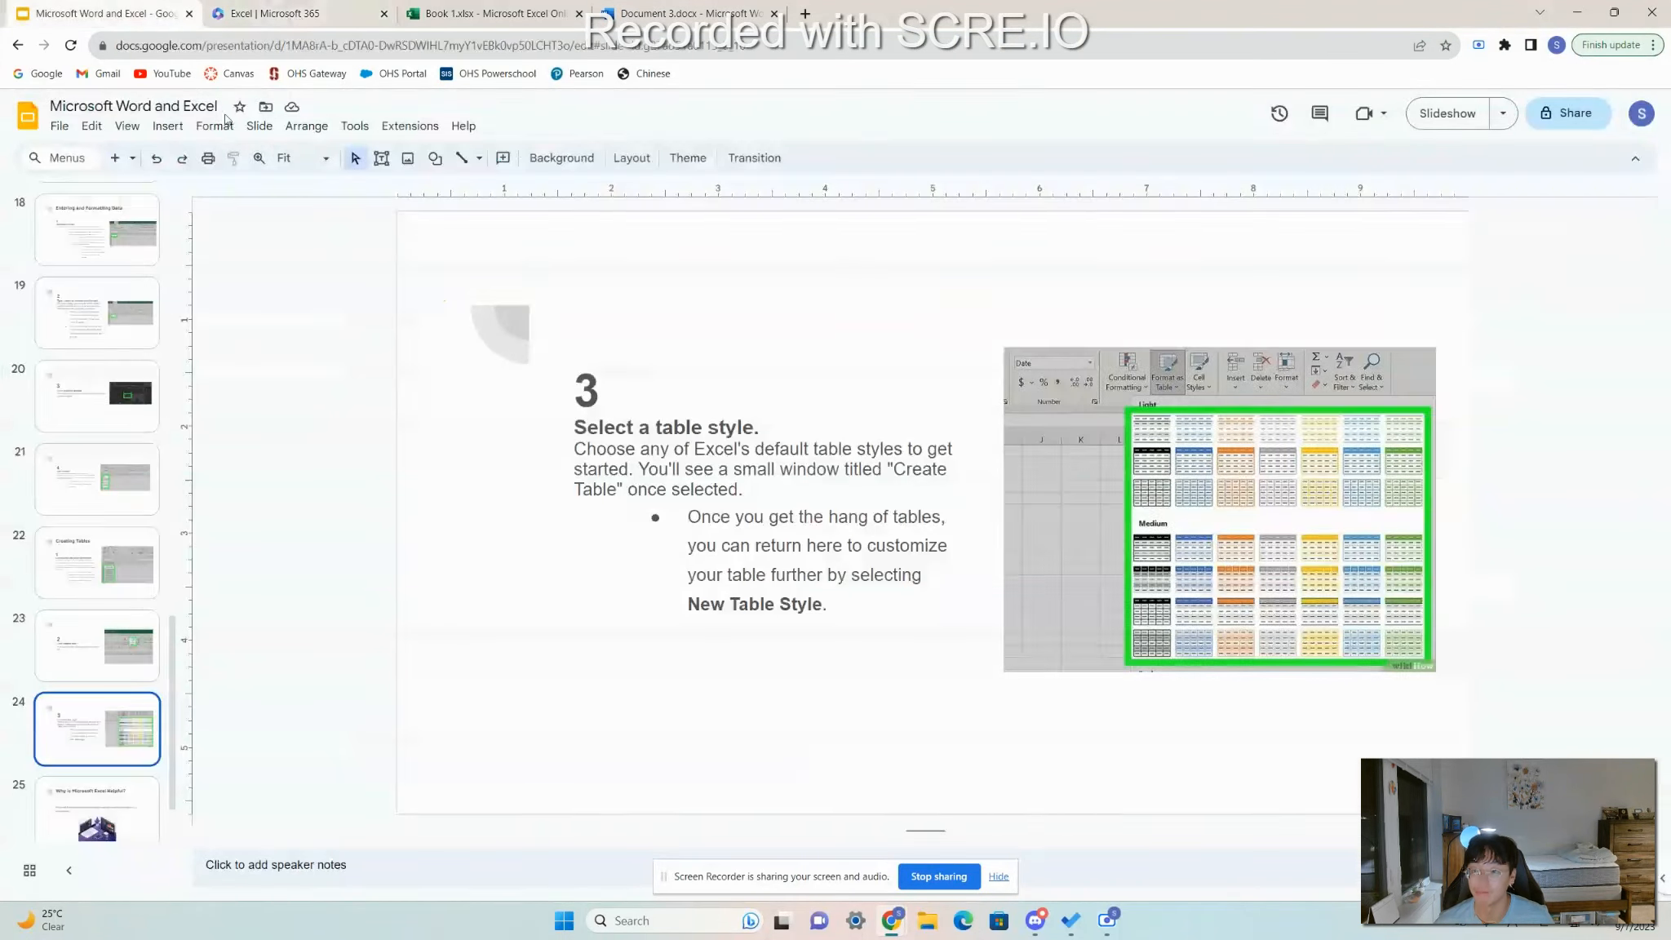
{"action": "left_click", "coordinate": [1448, 112]}
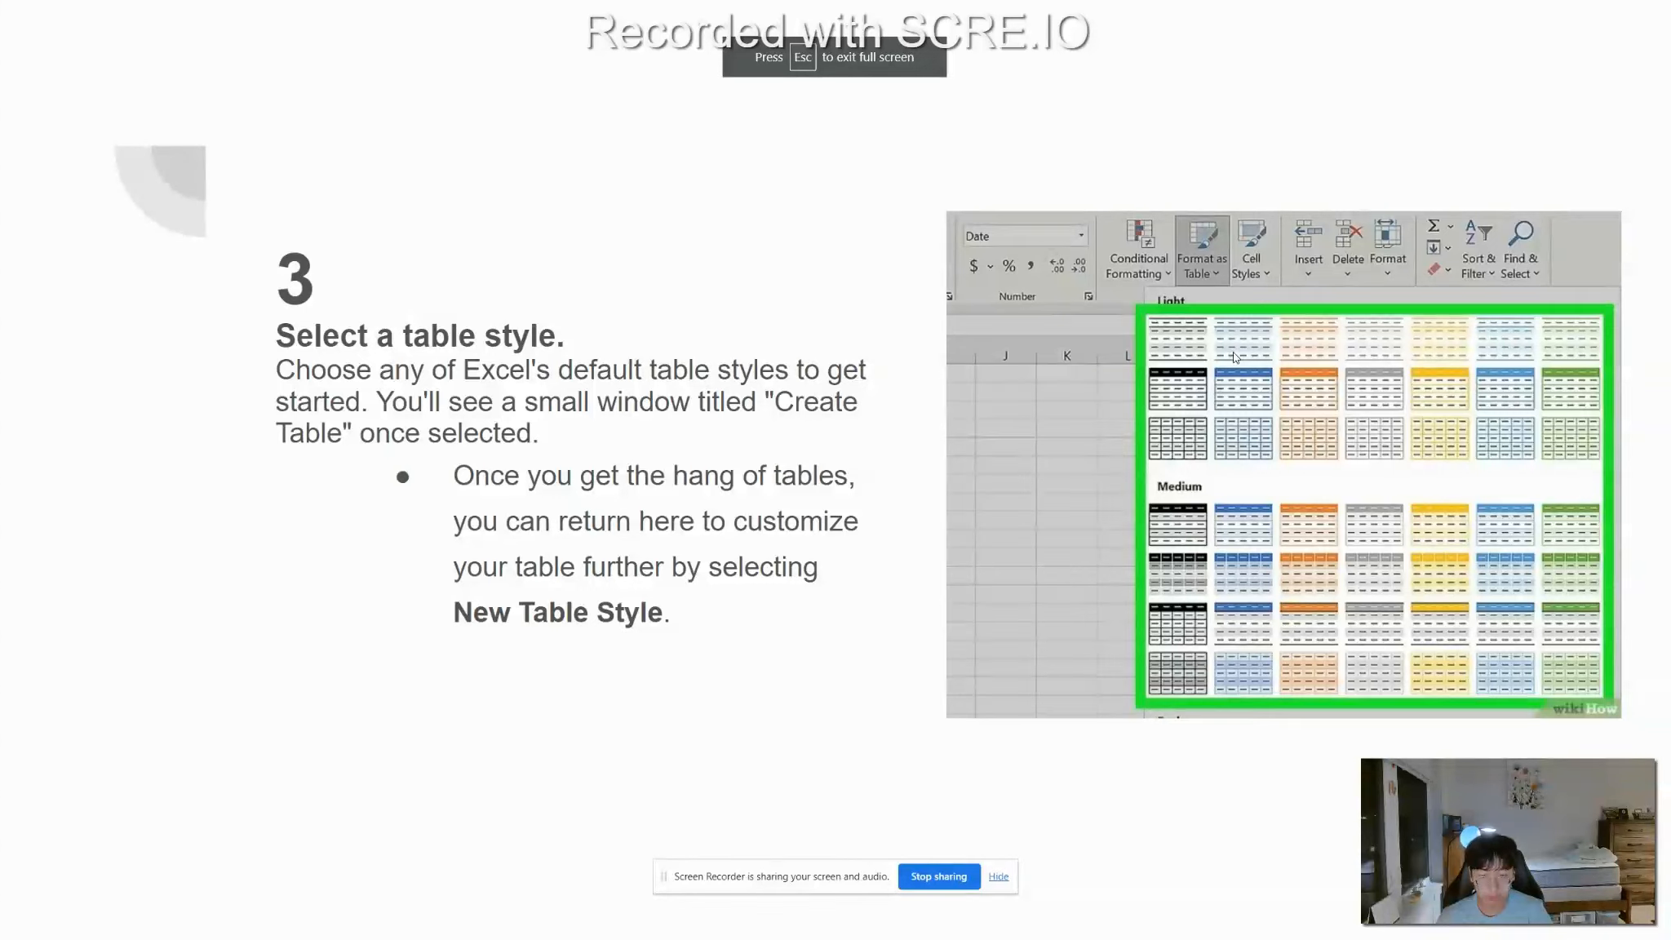
{"action": "left_click", "coordinate": [1236, 358]}
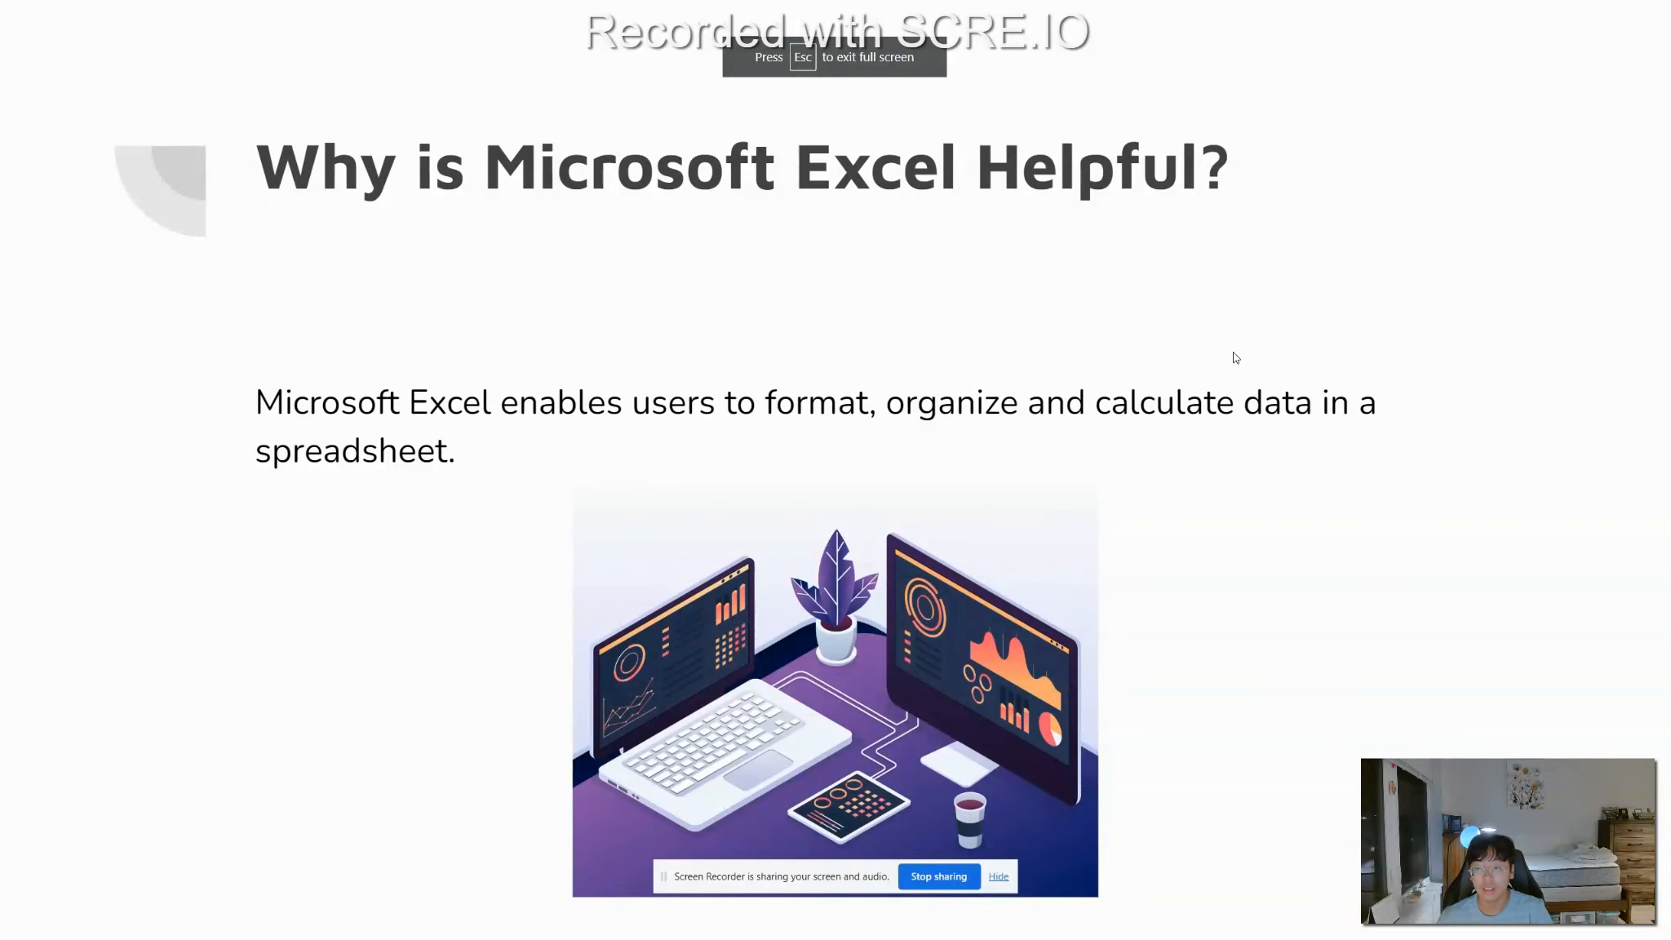